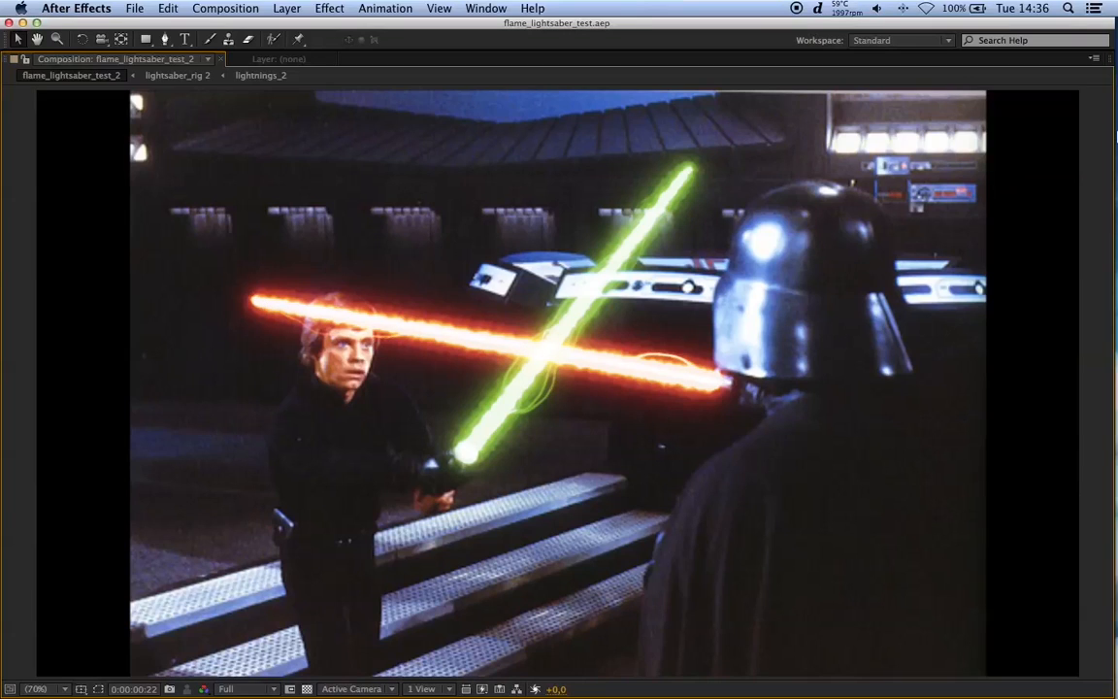
Step: Switch to Safari and examine the ignited crossguard lightsaber in the Star Wars: Episode VII teaser full screen, pausing at 0:55
mouse_move(1115, 127)
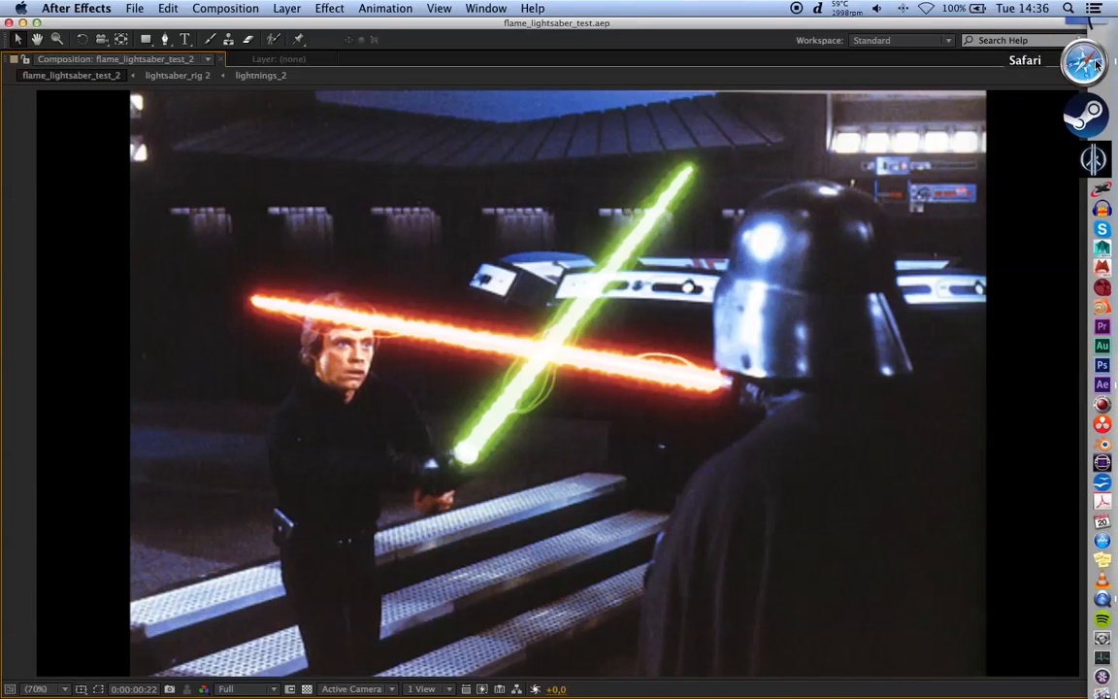
left_click(1095, 62)
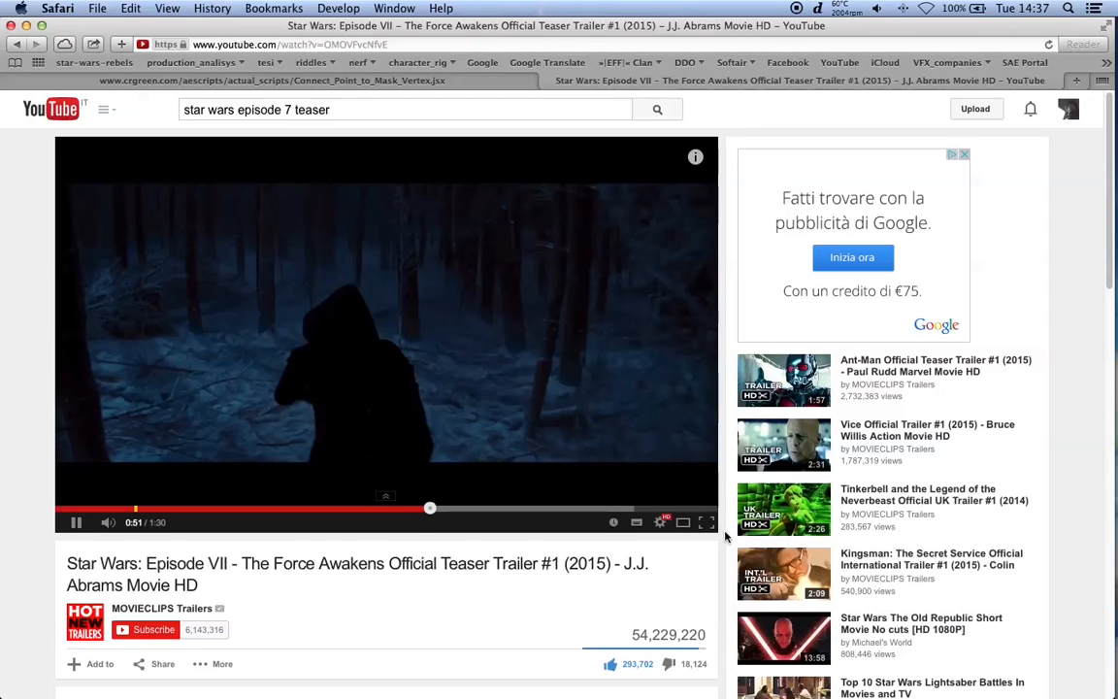
double_click(427, 314)
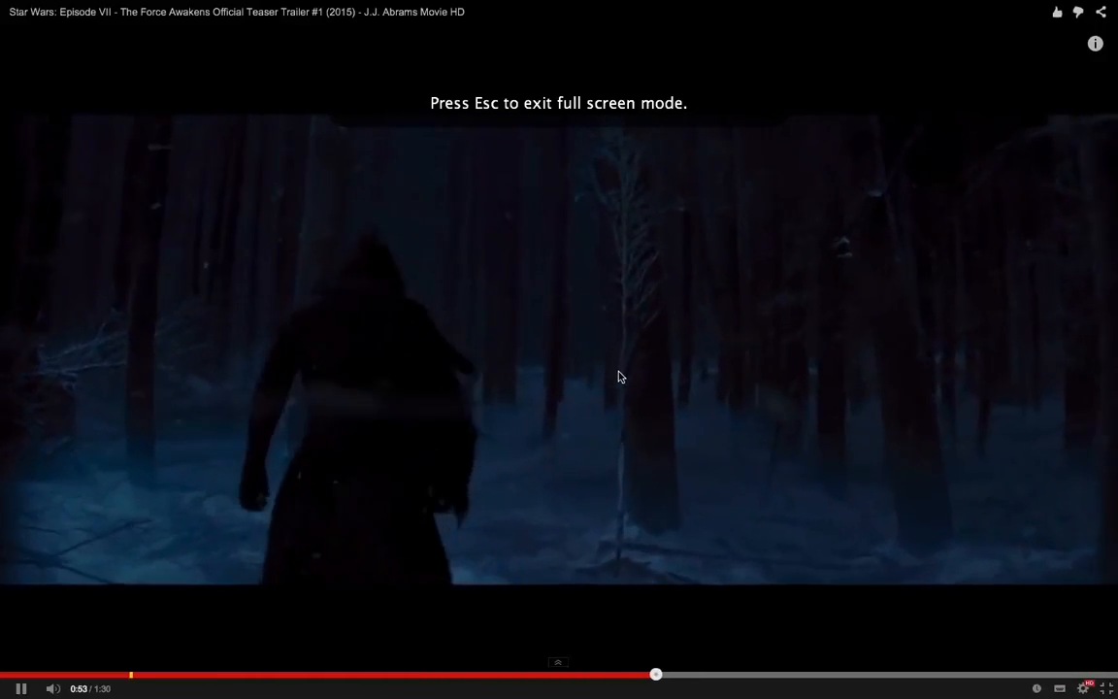
left_click(664, 370)
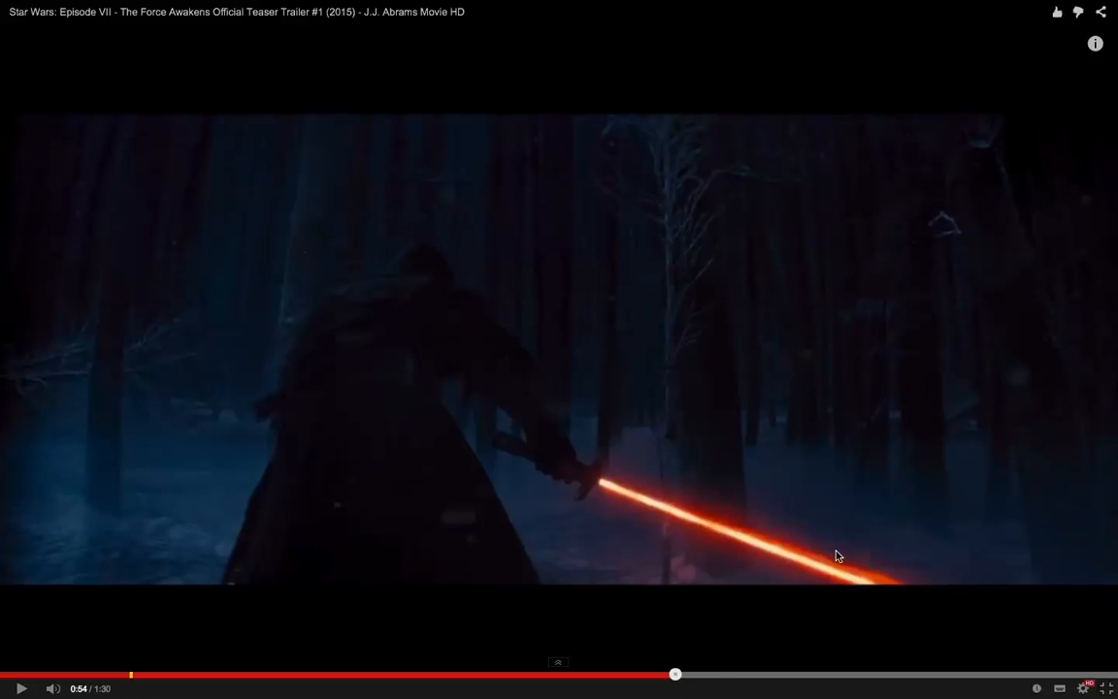
left_click(505, 300)
left_click(505, 301)
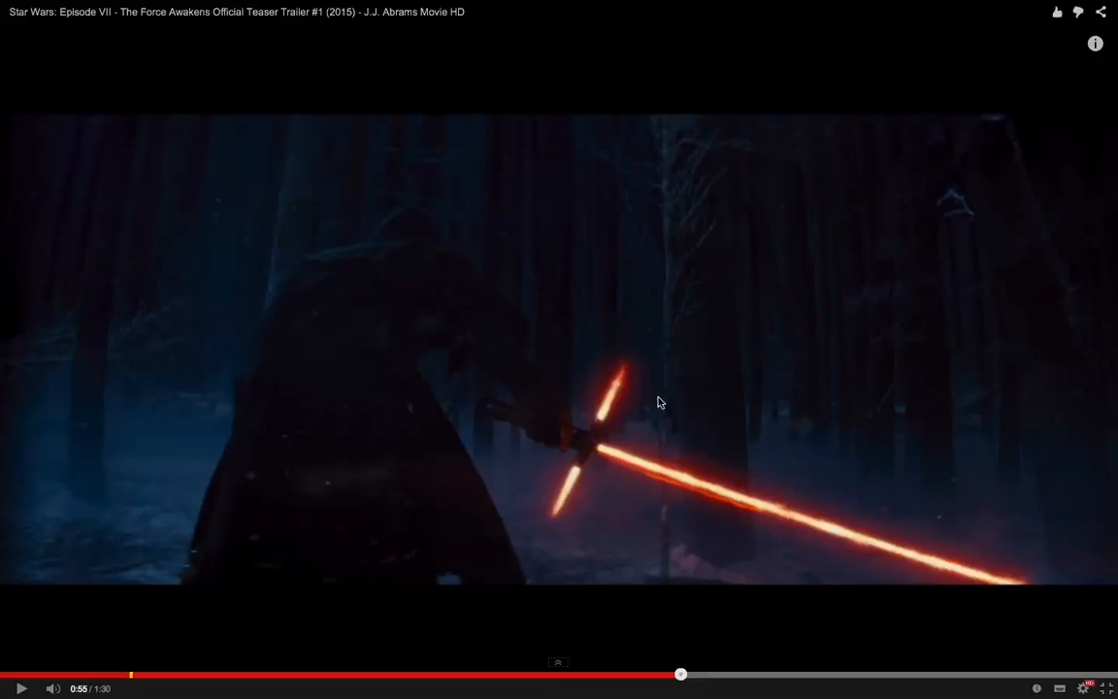
key("Escape")
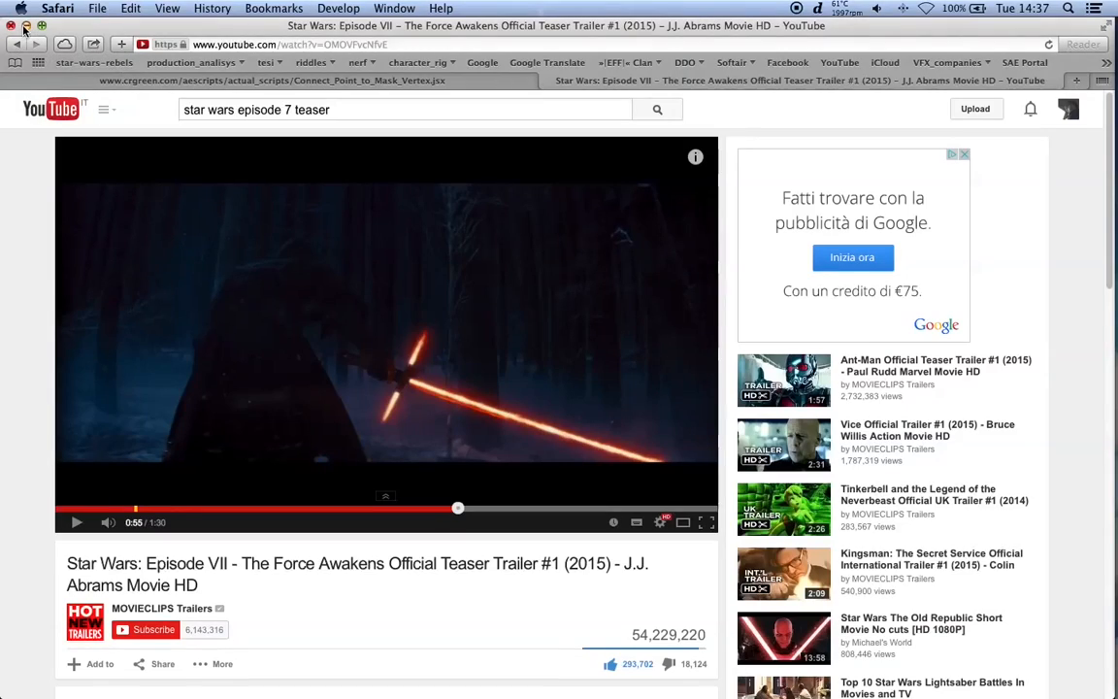
Step: Return to After Effects and open the recent project flame_saber_fx.aep
key("super+Tab")
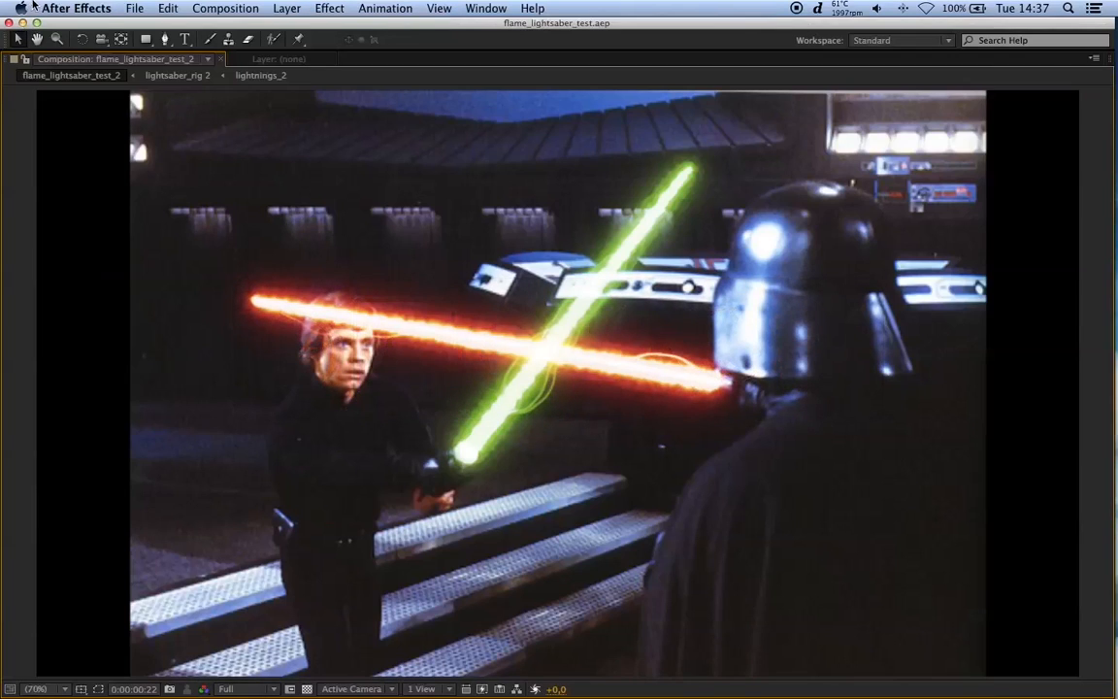
left_click(134, 8)
mouse_move(152, 56)
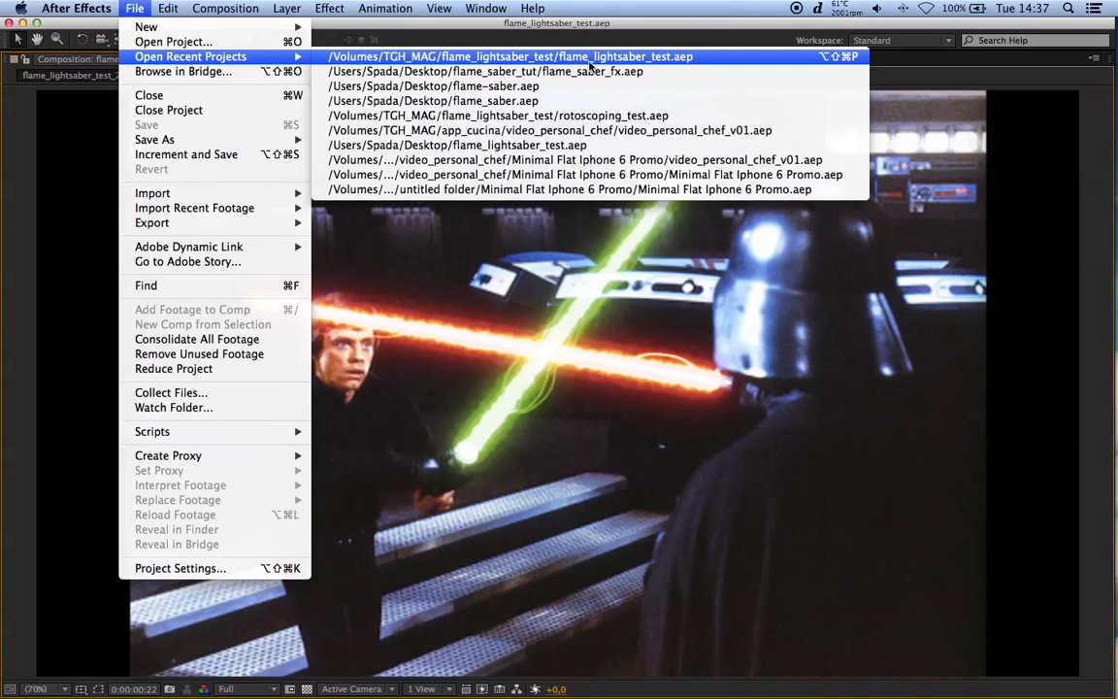
left_click(586, 72)
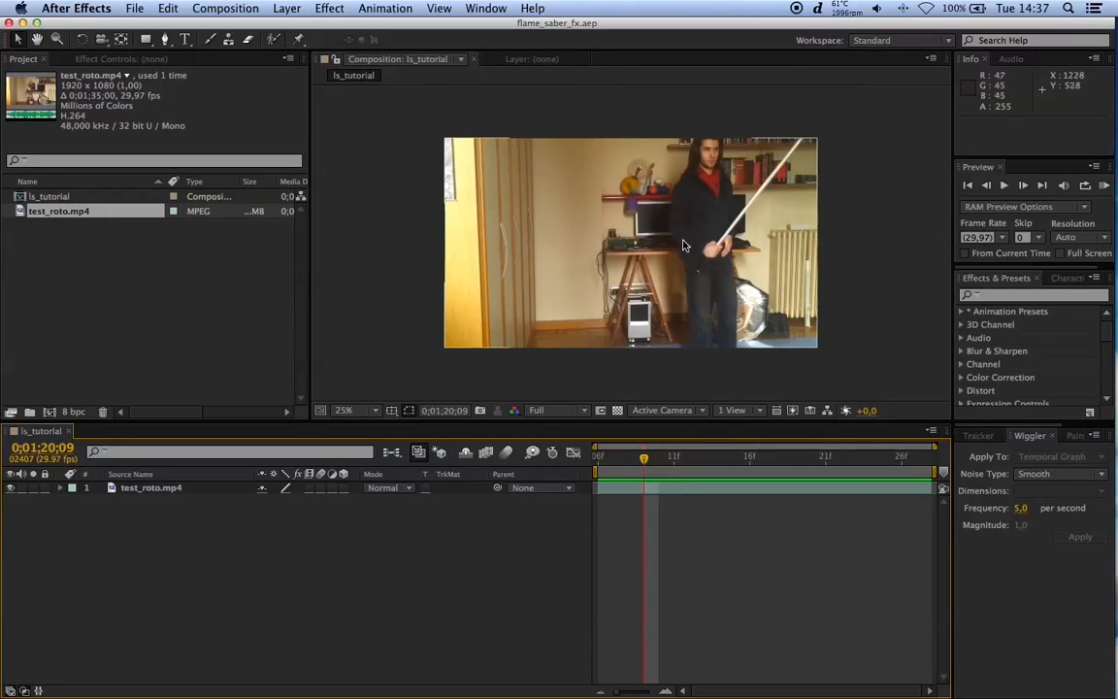
left_click(345, 409)
key("Return")
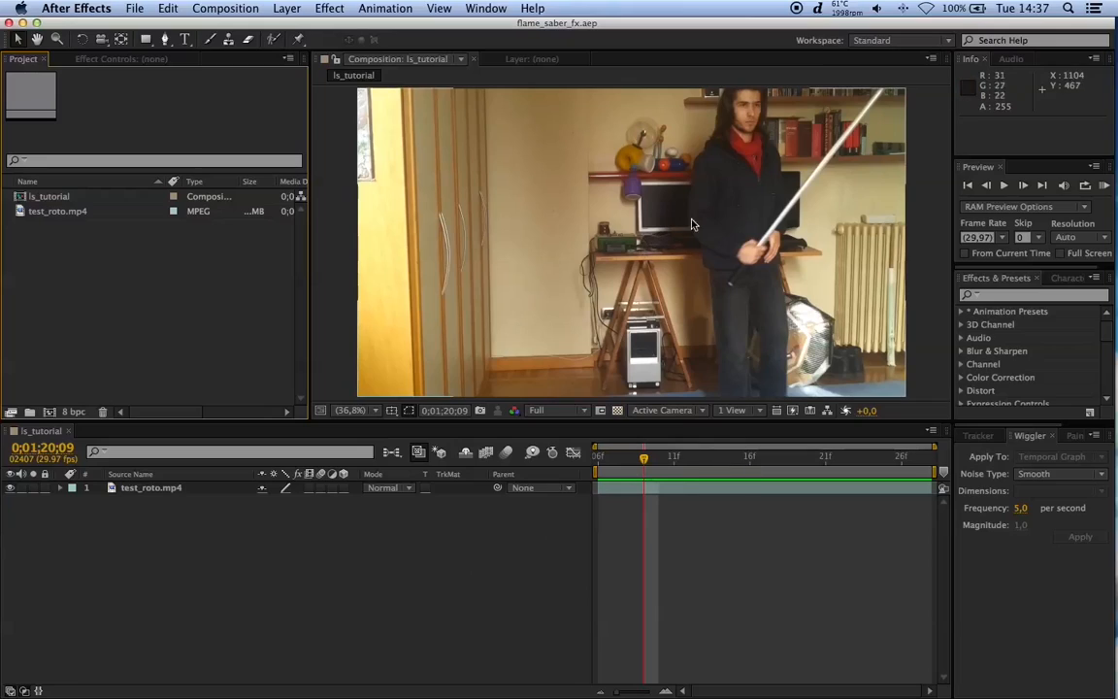
Step: Create a black 1920 x 1080 solid named BG and place it beneath the test_roto.mp4 layer
left_click(155, 489)
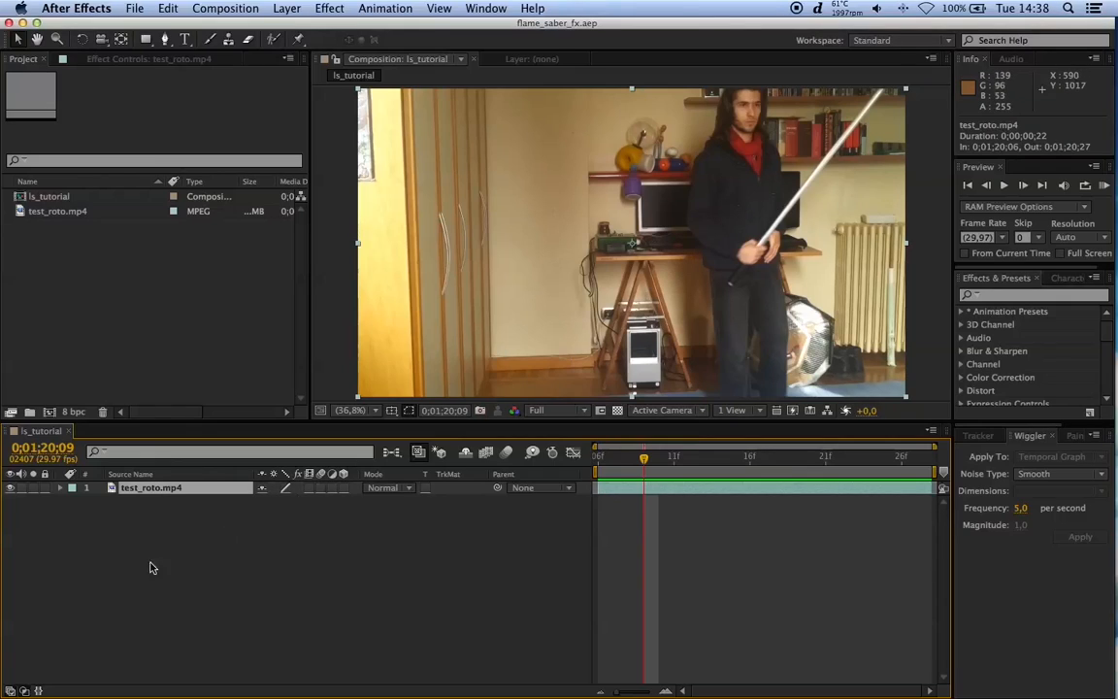
right_click(223, 535)
mouse_move(291, 536)
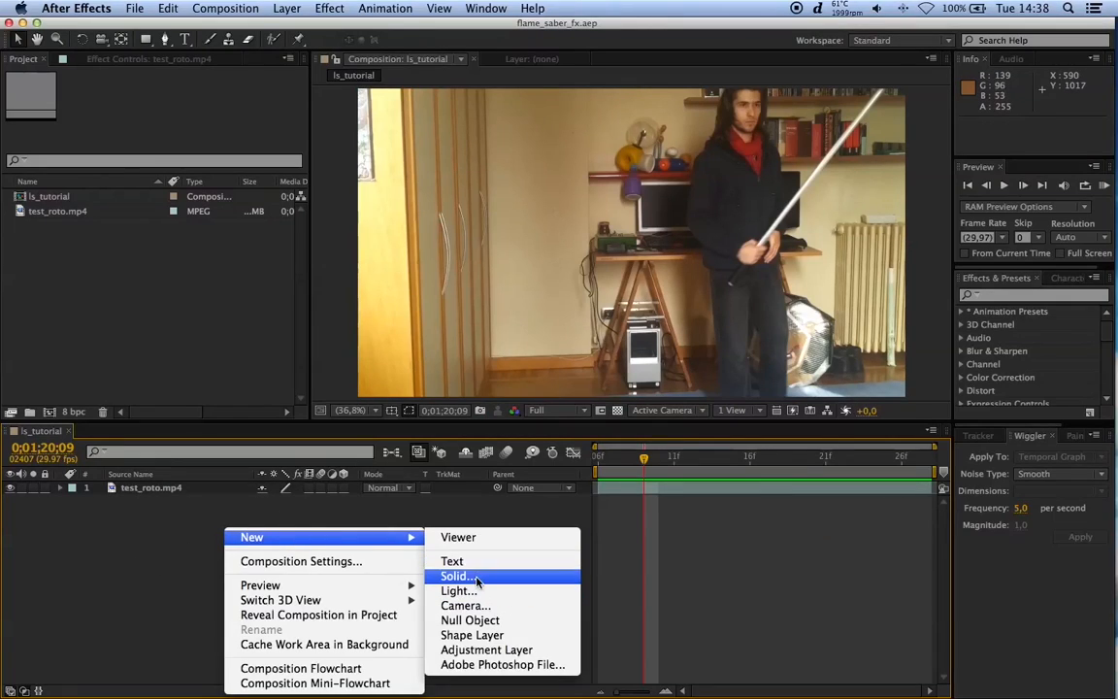
left_click(476, 579)
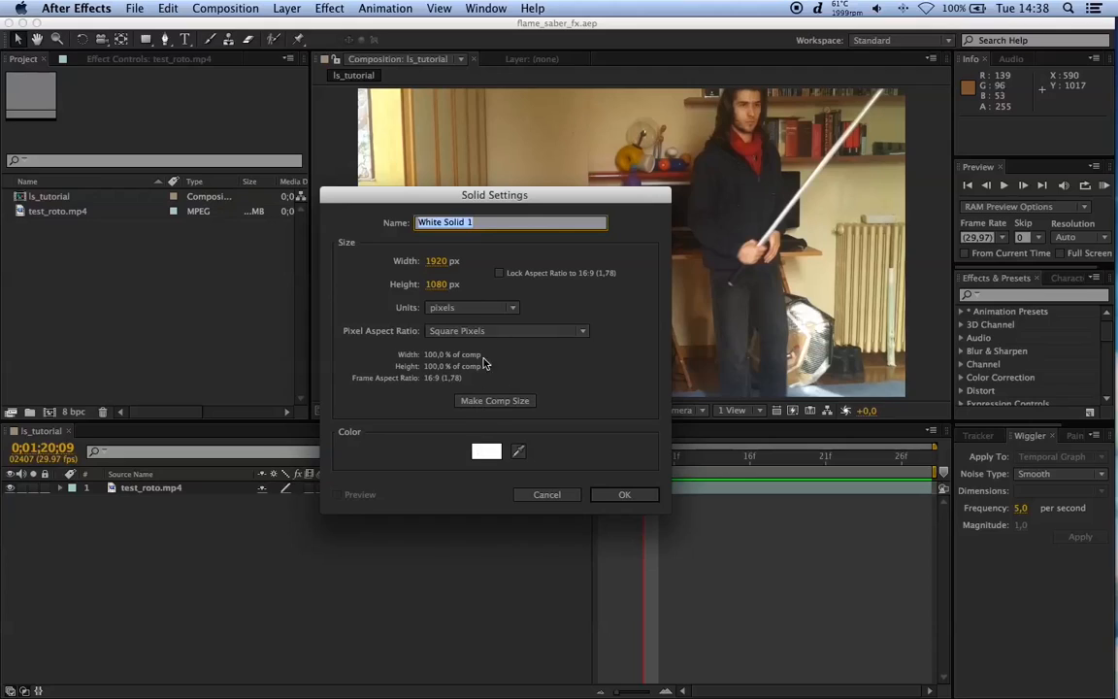
left_click(486, 451)
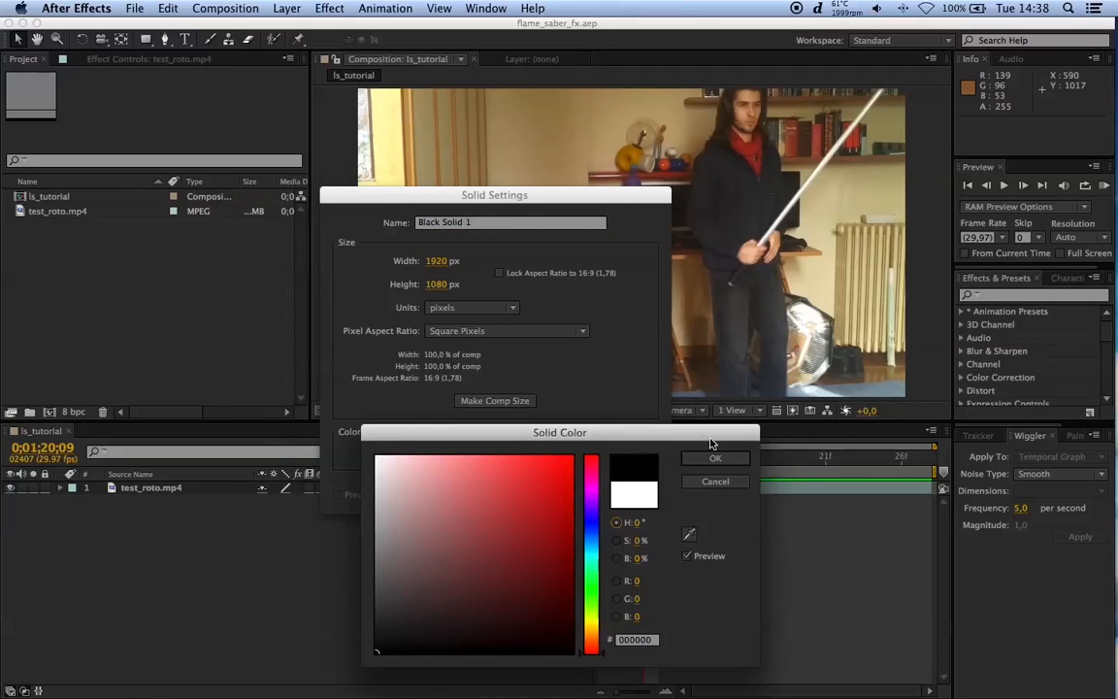
left_click(715, 457)
triple_click(486, 224)
type("BG")
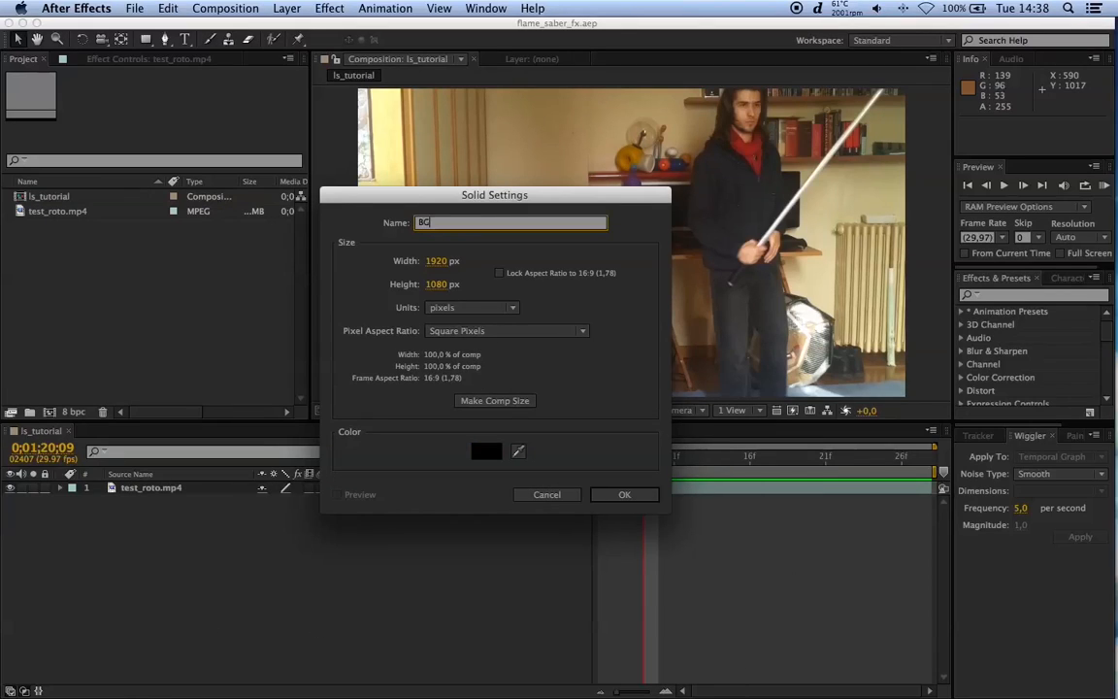
left_click(625, 495)
left_click_drag(153, 515, 155, 518)
Step: Create a white 1920 x 1080 solid named core and place it between the test_roto.mp4 and BG layers
right_click(158, 528)
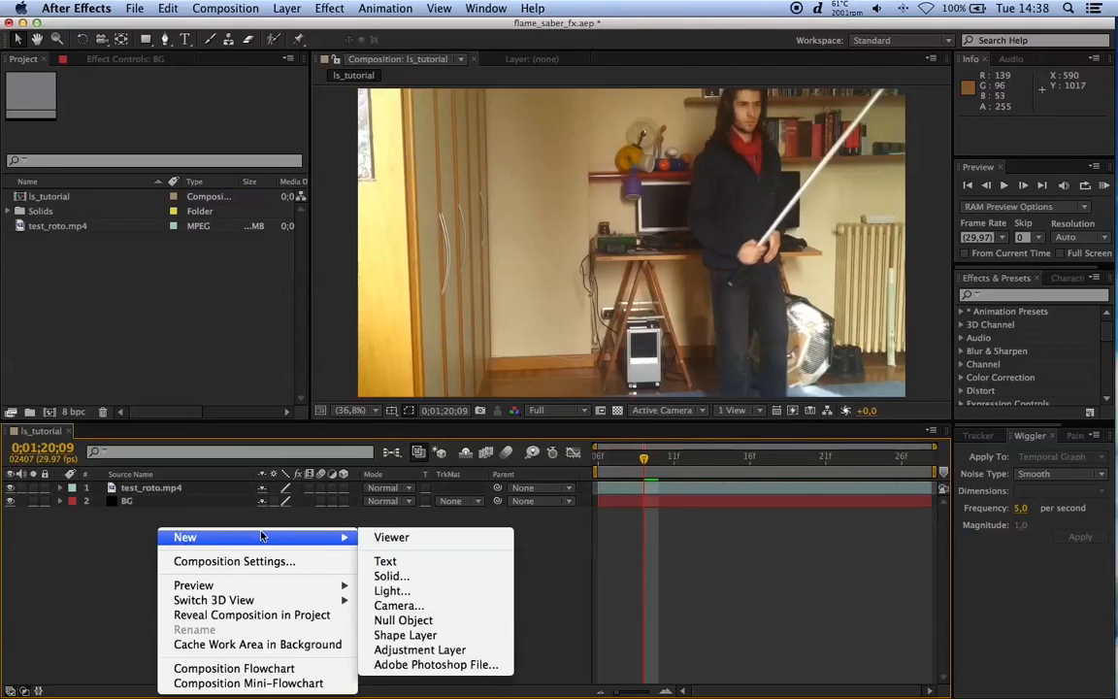
mouse_move(316, 540)
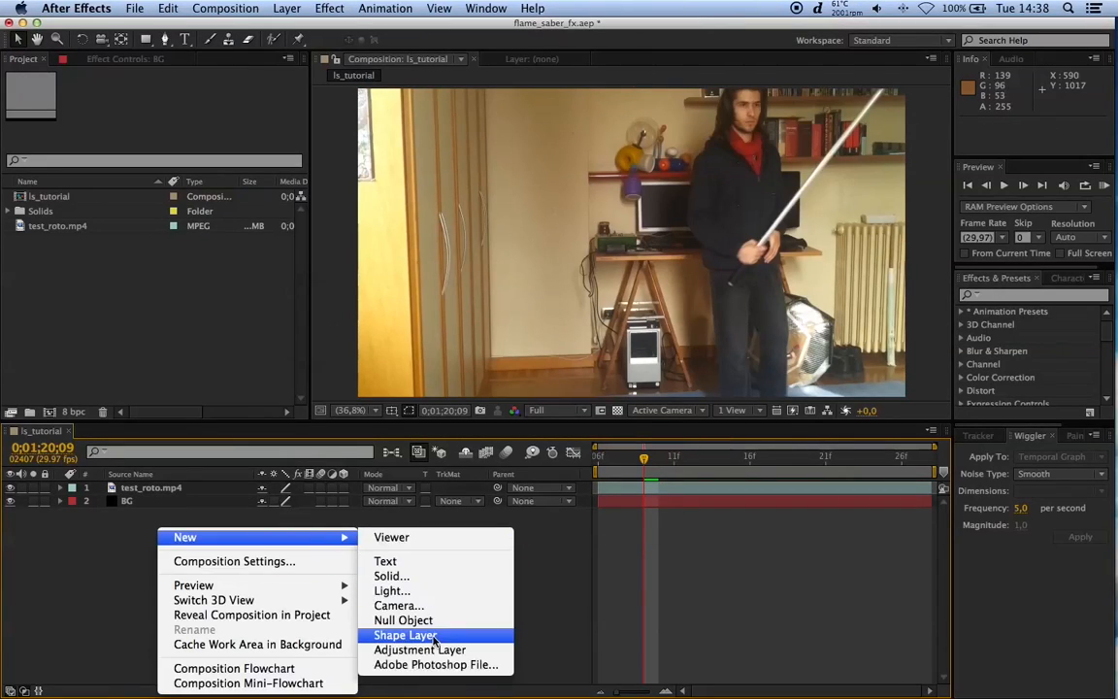
left_click(424, 578)
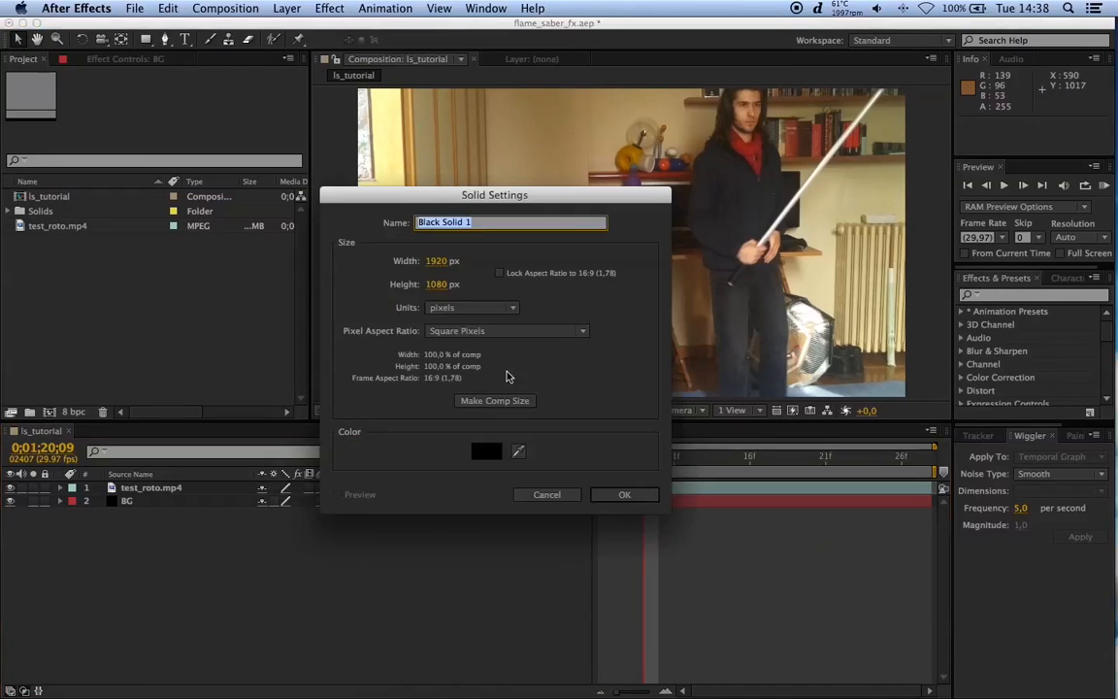
left_click(487, 452)
left_click_drag(407, 485, 311, 379)
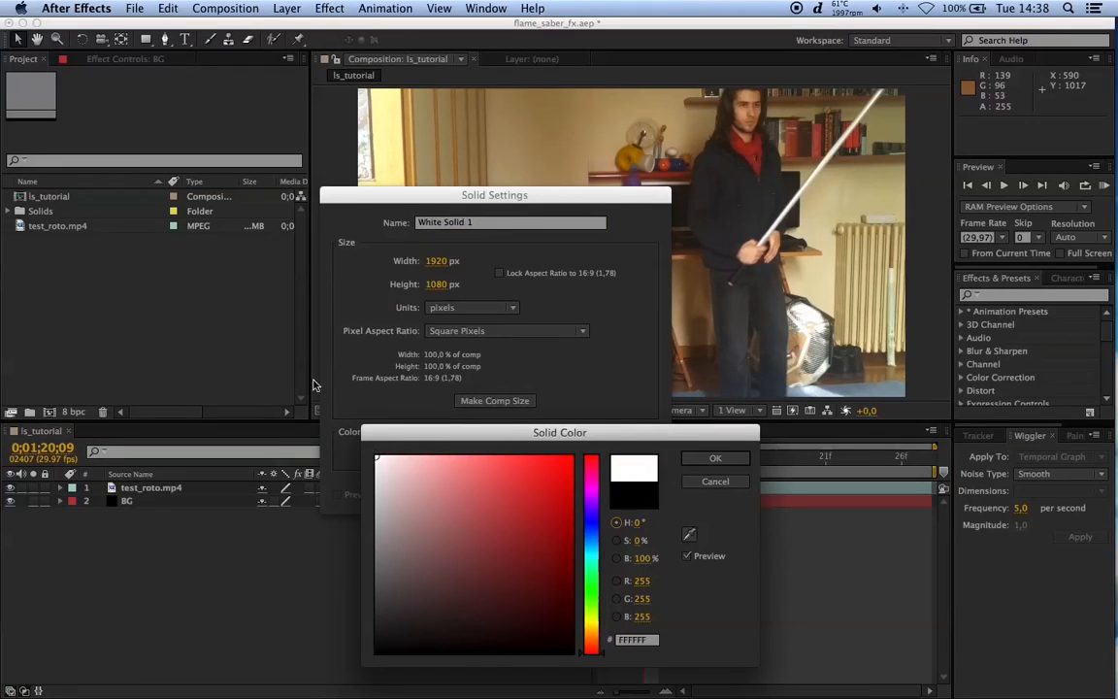
left_click(716, 457)
left_click_drag(479, 223, 371, 216)
type("core")
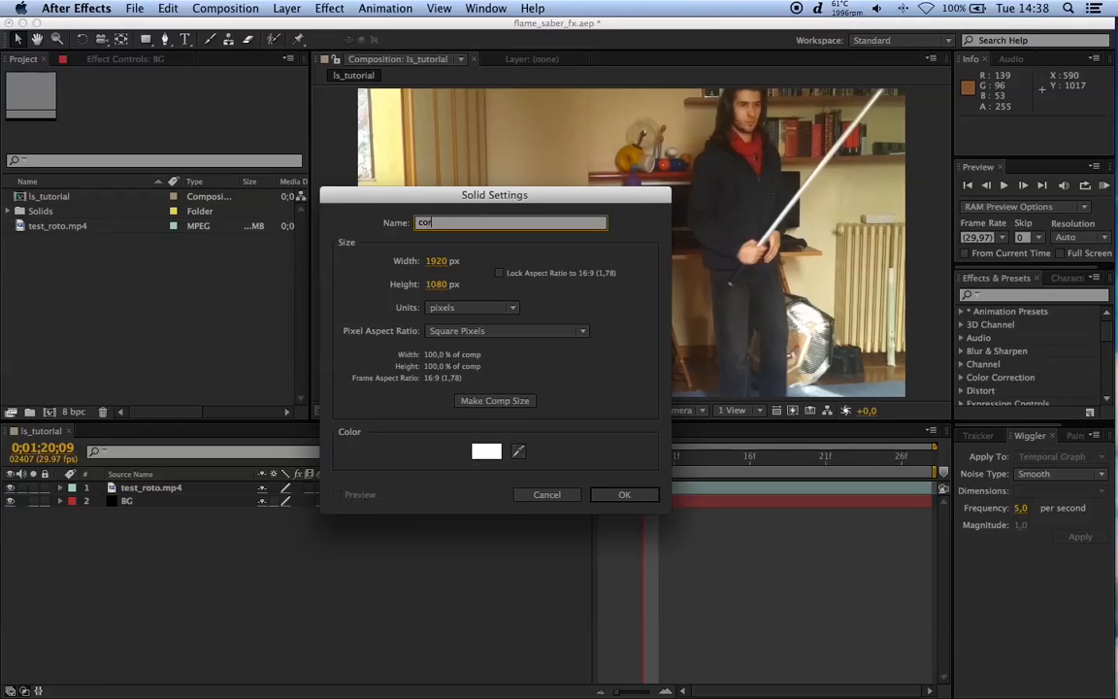
left_click(601, 494)
left_click_drag(133, 491, 145, 508)
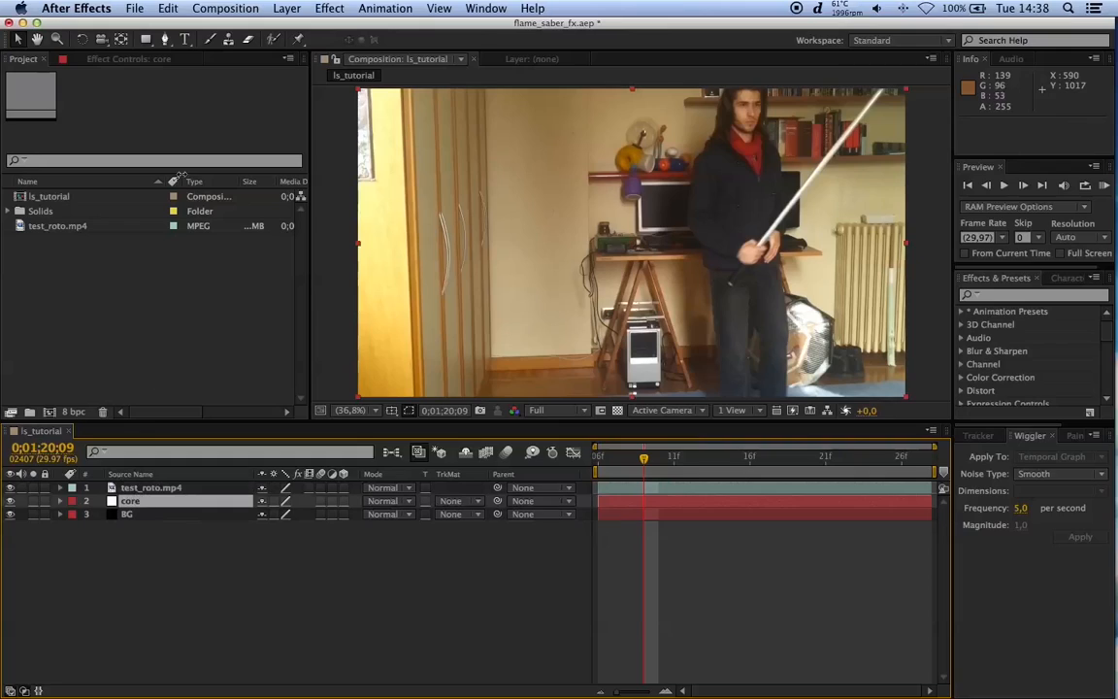
Step: Draw a closed four-point mask on the core layer around the stick, from the hands to its tip, with the Pen tool
left_click(164, 39)
left_click_drag(809, 191, 733, 228)
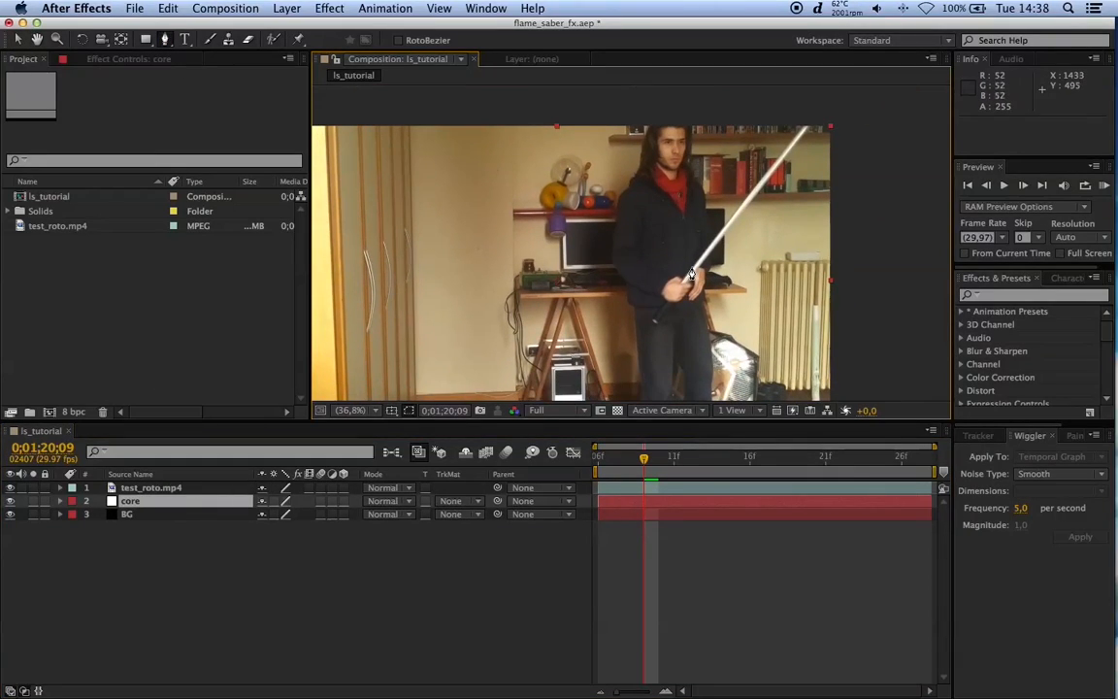
left_click(690, 275)
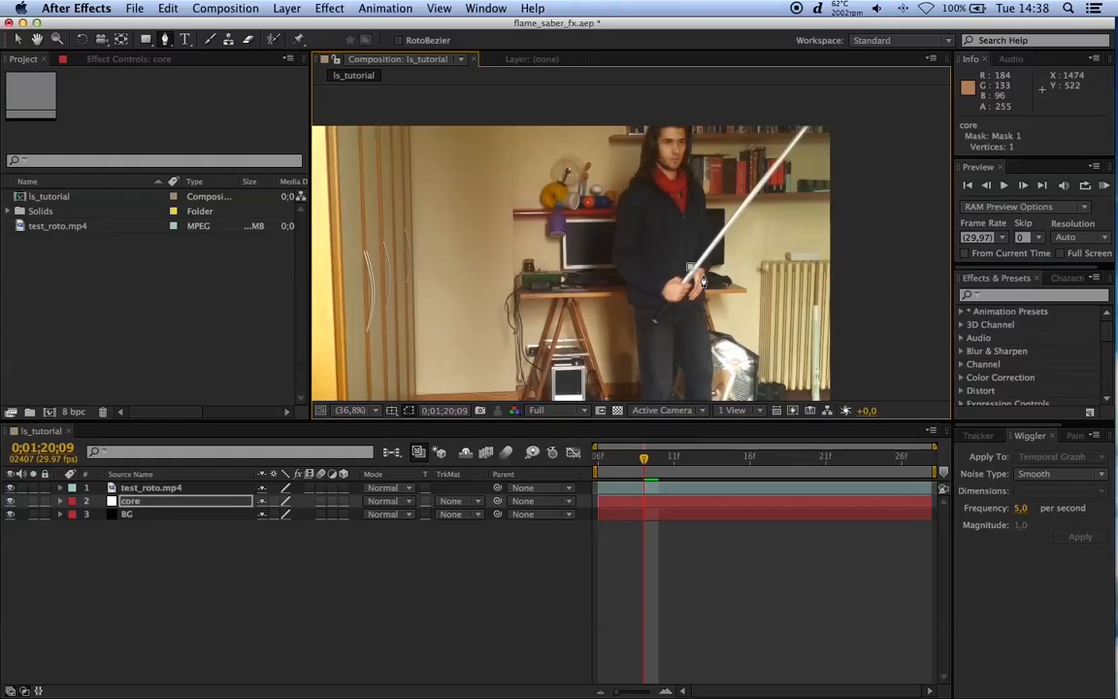
scroll(680, 282, "up", 4)
scroll(491, 183, "down", 4)
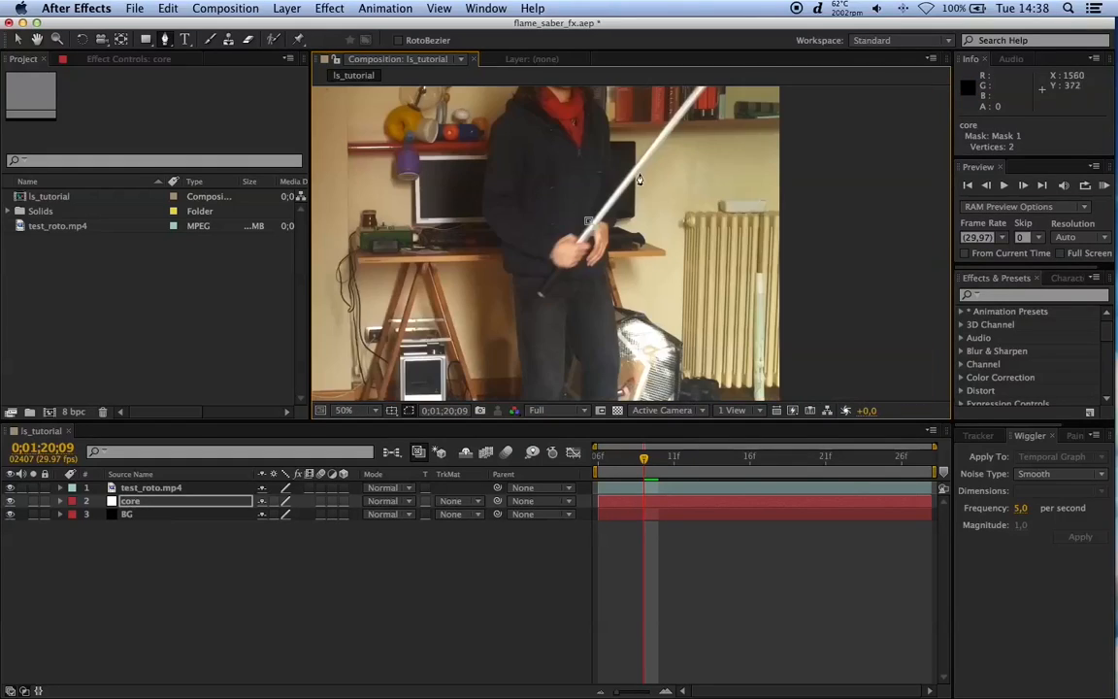
left_click(698, 154)
left_click(708, 115)
left_click(695, 112)
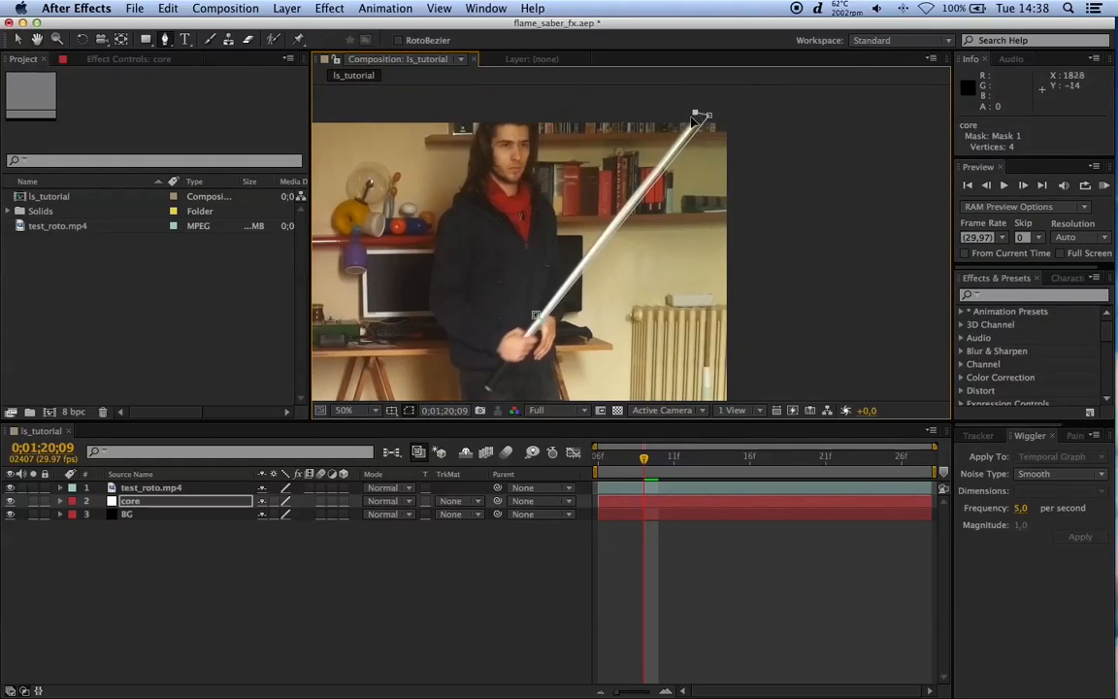
left_click(535, 320)
key("v")
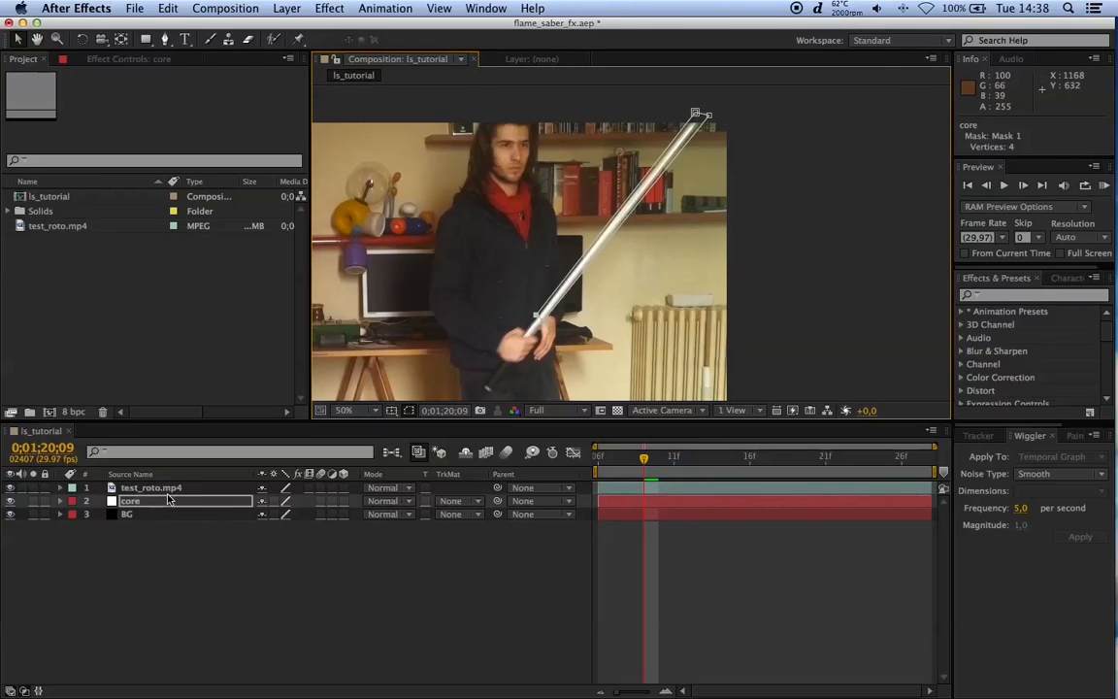
Step: Reveal all mask properties of the core layer and go to the first frame at 0;01;20;06
key("m")
key("m")
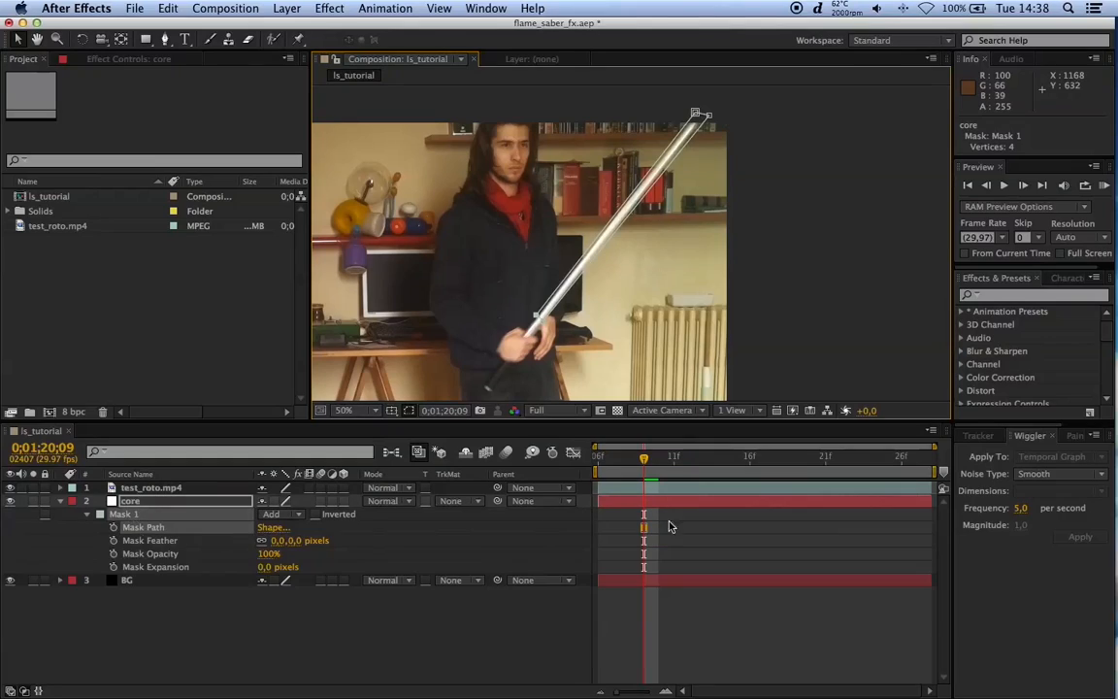
left_click(598, 459)
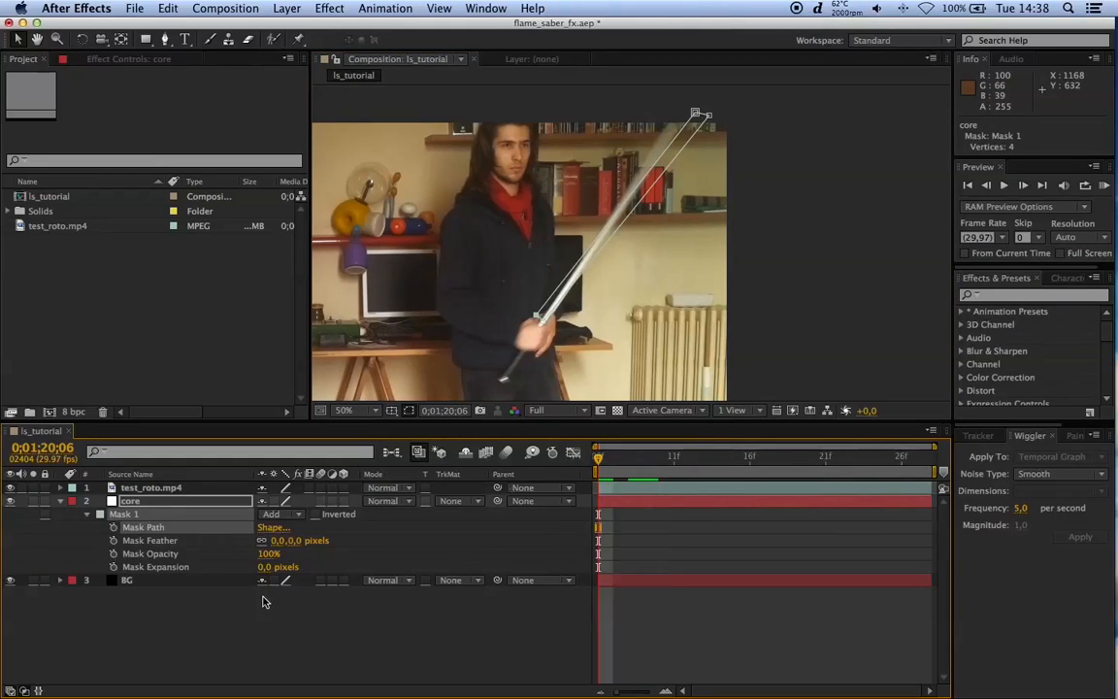
left_click(134, 501)
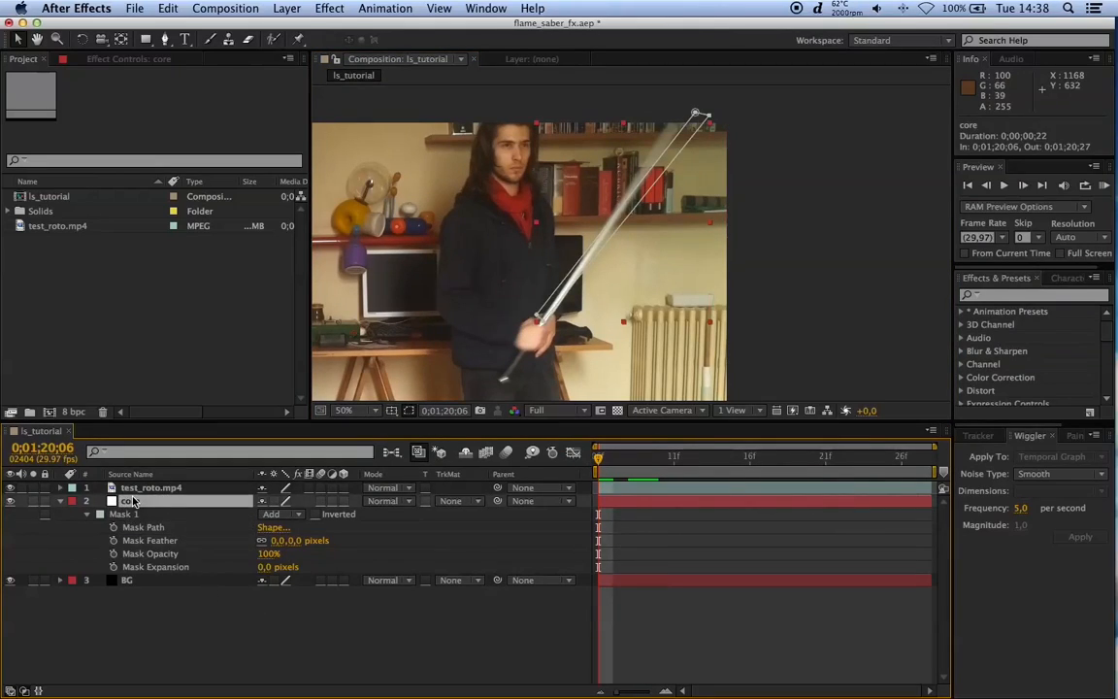
Step: Move the mask's two lower points onto both edges of the stick just above the hands
left_click_drag(543, 310, 548, 262)
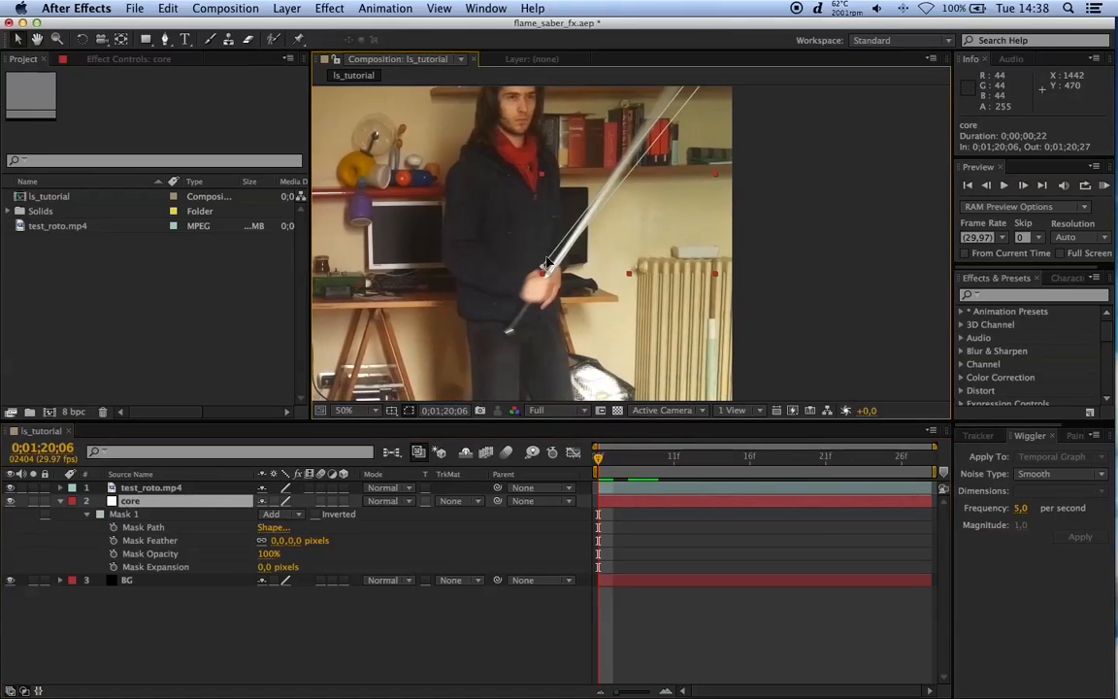
scroll(548, 262, "up", 1)
left_click_drag(467, 308, 593, 283)
scroll(465, 295, "up", 1)
left_click_drag(435, 324, 506, 315)
left_click_drag(434, 331, 533, 282)
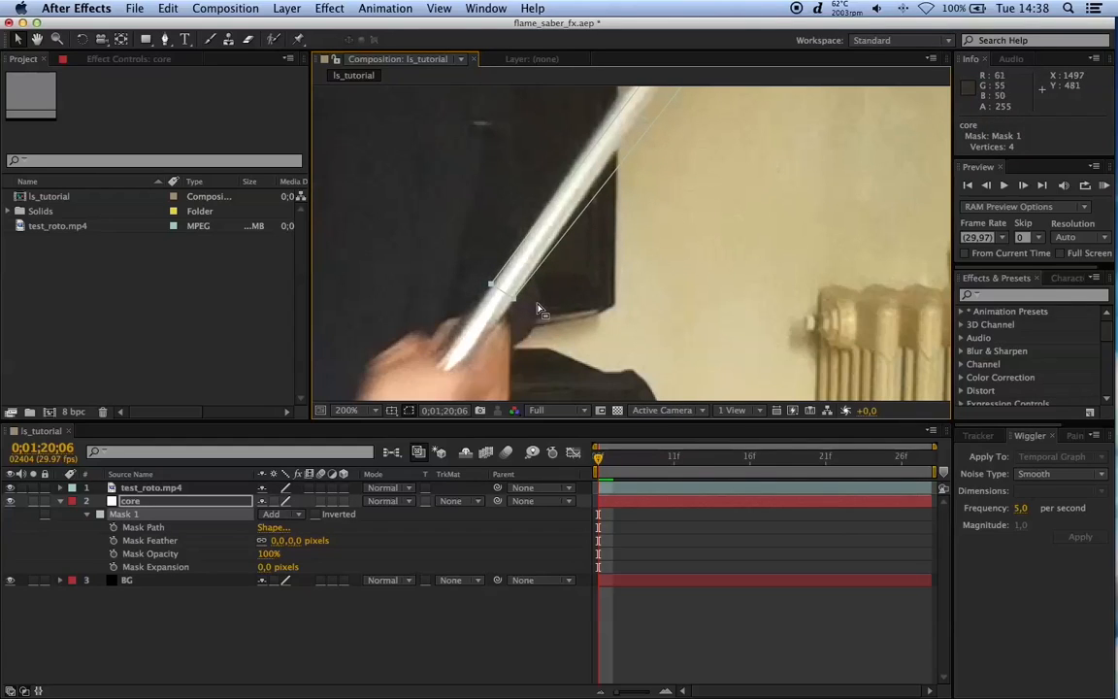
Step: Move the mask's two upper points so they enclose the blurred tip of the stick
scroll(588, 304, "down", 2)
left_click_drag(768, 223, 699, 364)
left_click_drag(687, 222, 649, 351)
left_click_drag(738, 156, 710, 140)
left_click_drag(767, 165, 736, 157)
Step: Enable keyframing for Mask 1's Mask Path on the core layer at 0;01;20;06
scroll(559, 390, "down", 2)
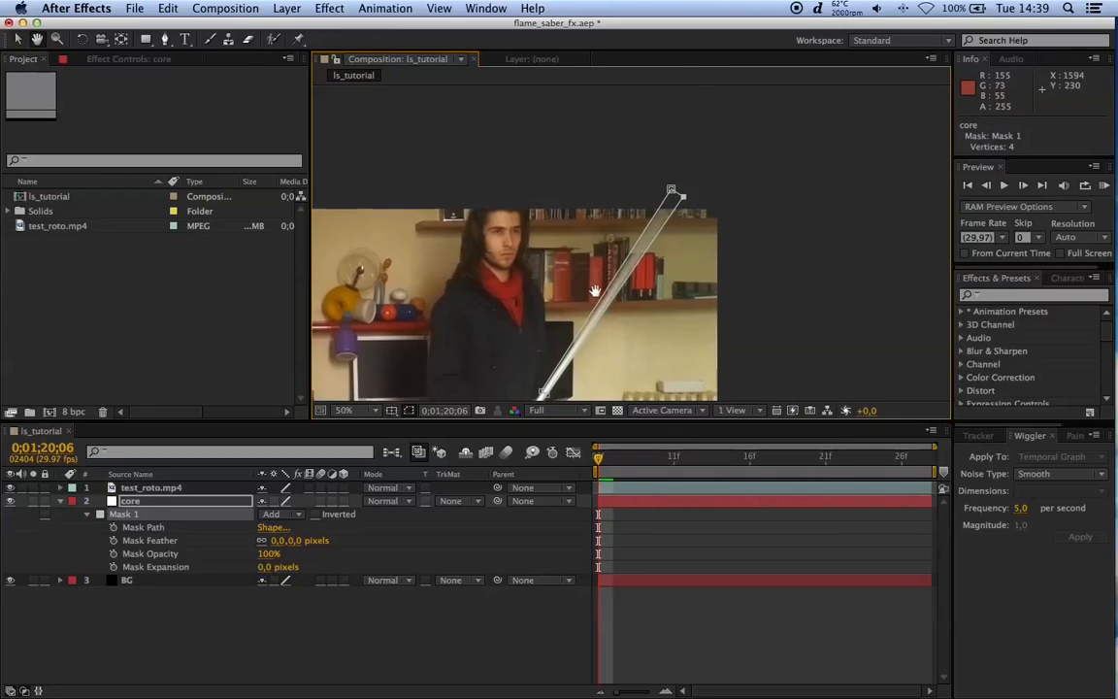
left_click_drag(591, 297, 655, 203)
scroll(607, 320, "up", 2)
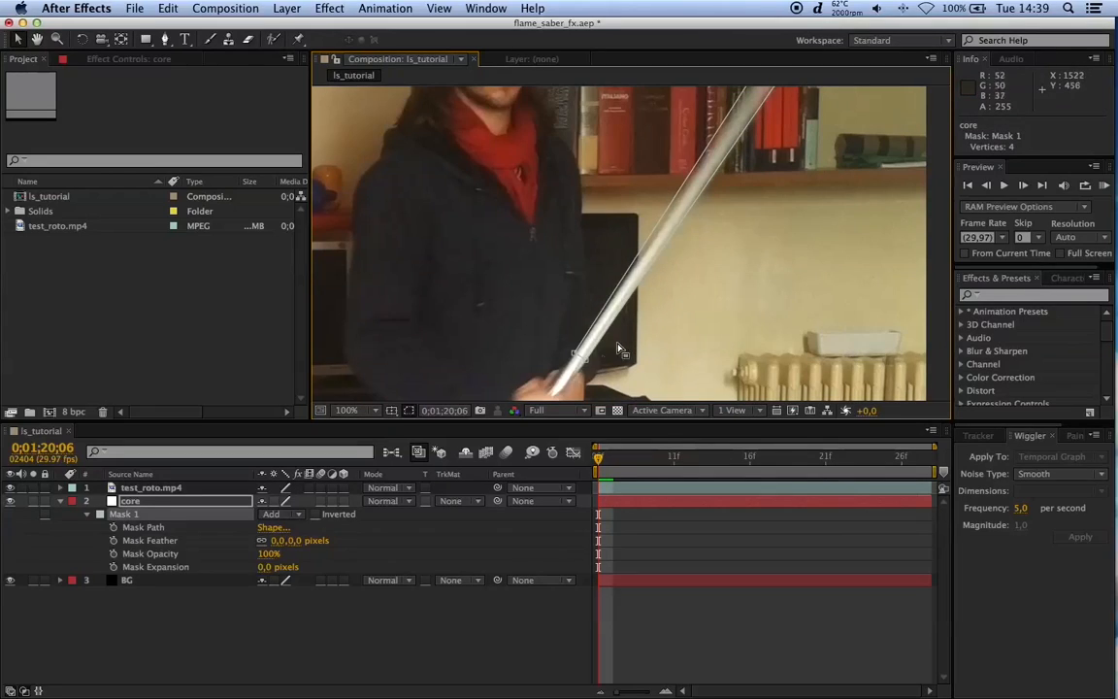
left_click(114, 527)
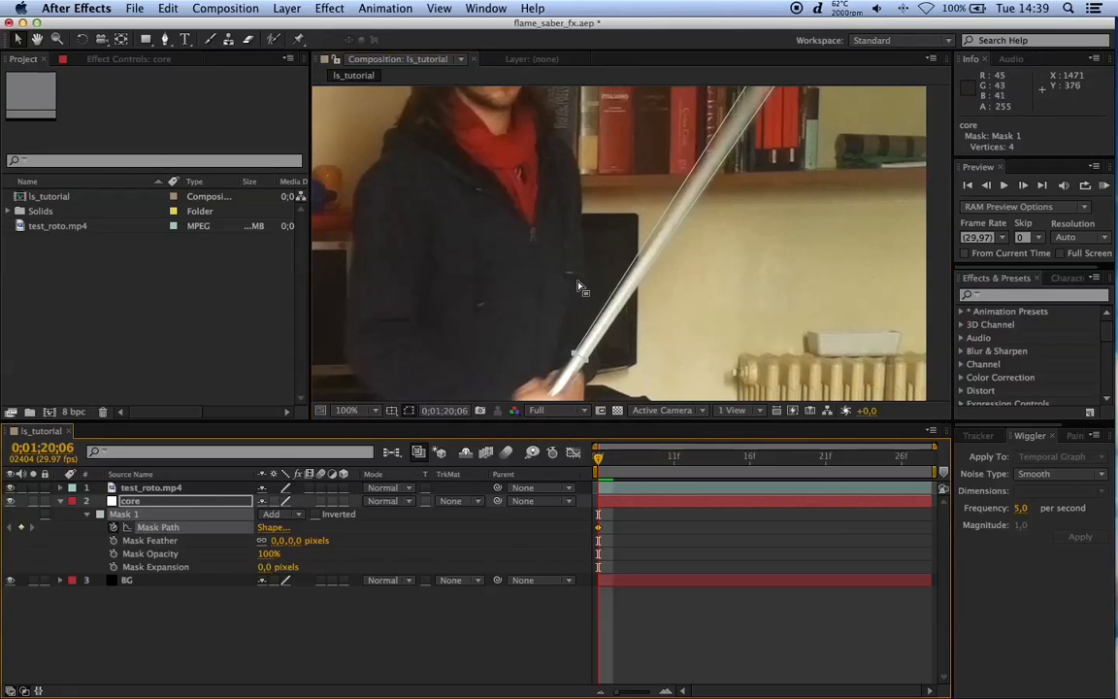
scroll(798, 194, "down", 2)
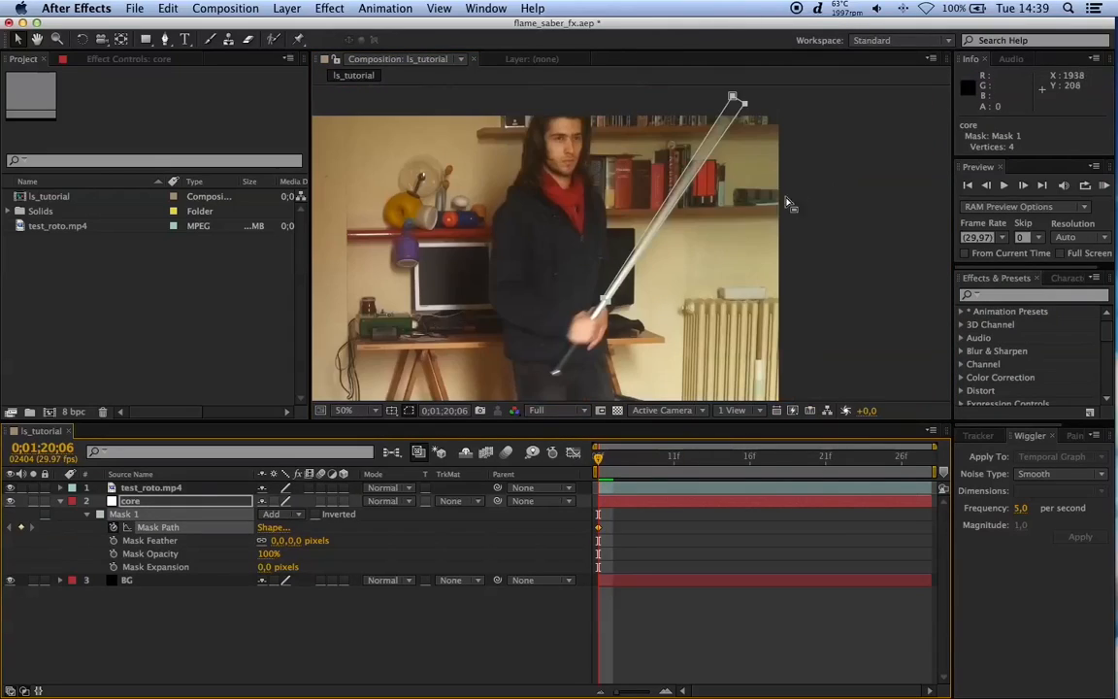
Step: Step forward frame by frame from 0;01;20;06 and fit the mask points to the stick on the following two frames
scroll(650, 293, "up", 2)
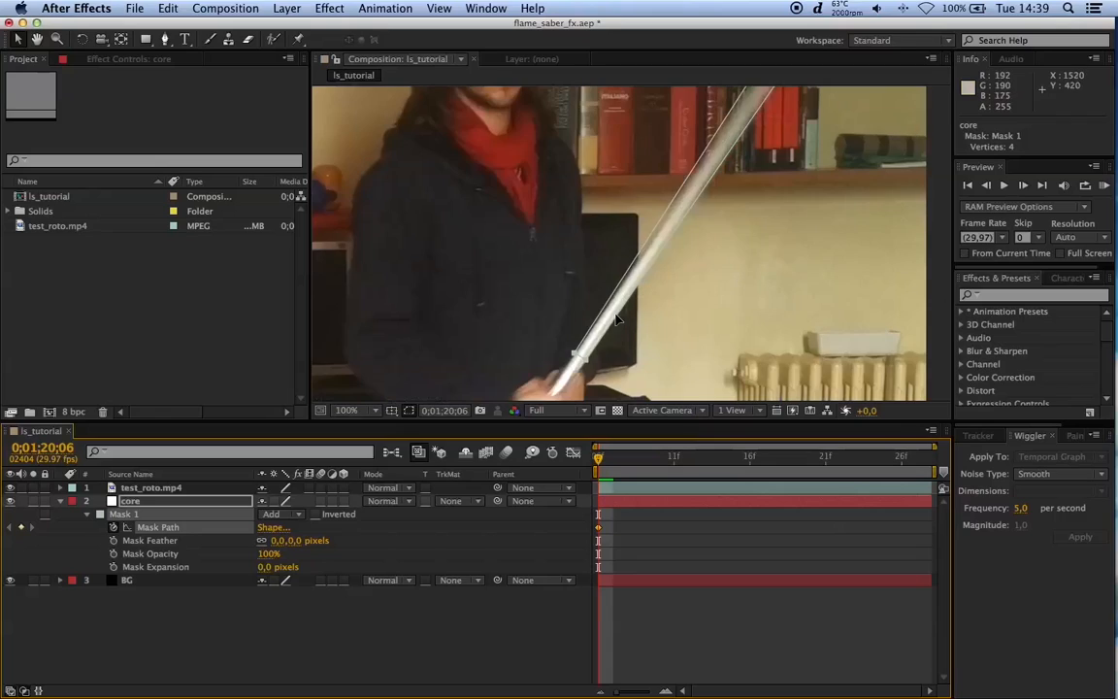
left_click(1024, 184)
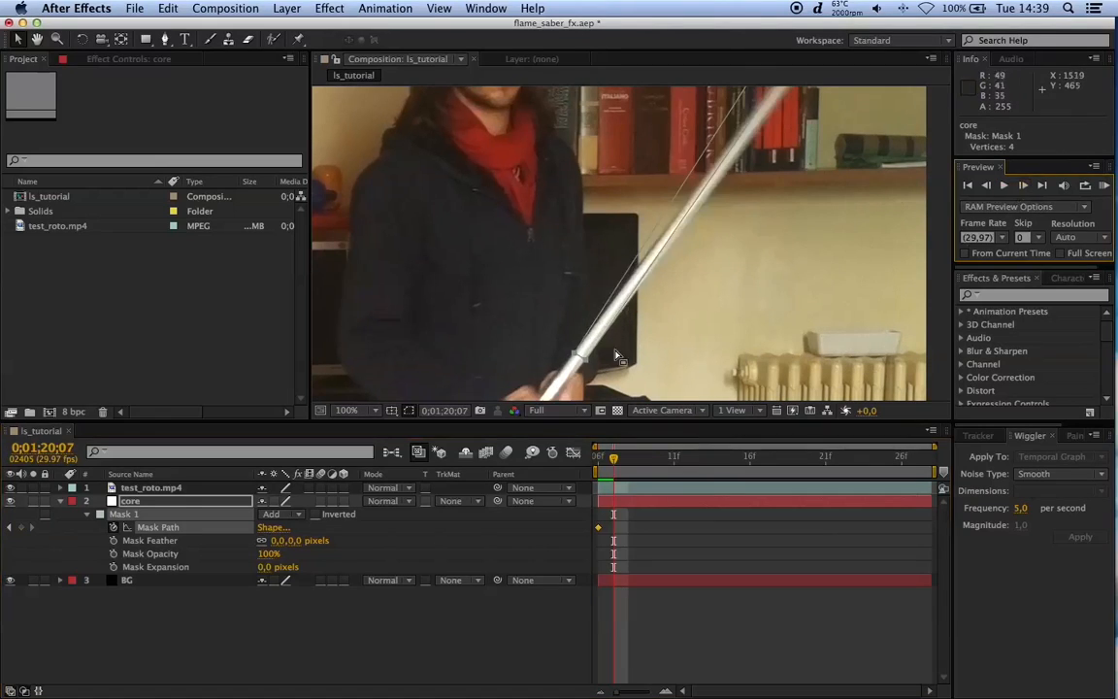
scroll(579, 361, "down", 2)
scroll(729, 194, "up", 2)
scroll(633, 212, "up", 2)
left_click(1023, 184)
left_click_drag(635, 214, 636, 239)
Step: Check the mask against the earlier frames, then continue forward and reshape it around the stick through 0;01;20;10
left_click(985, 184)
left_click(985, 184)
left_click(1023, 184)
left_click(1024, 184)
scroll(621, 253, "down", 2)
scroll(776, 175, "up", 2)
left_click(1024, 184)
left_click(1023, 184)
scroll(679, 292, "up", 2)
scroll(683, 292, "down", 2)
left_click_drag(766, 148, 776, 143)
Step: Keyframe the mask on the two frames up to 0;01;20;12, moving its lower points onto the stick just above the hand
left_click(1024, 184)
scroll(699, 310, "up", 2)
left_click_drag(723, 318, 691, 330)
scroll(713, 239, "down", 2)
left_click(1024, 184)
scroll(670, 291, "up", 2)
left_click_drag(683, 264, 669, 274)
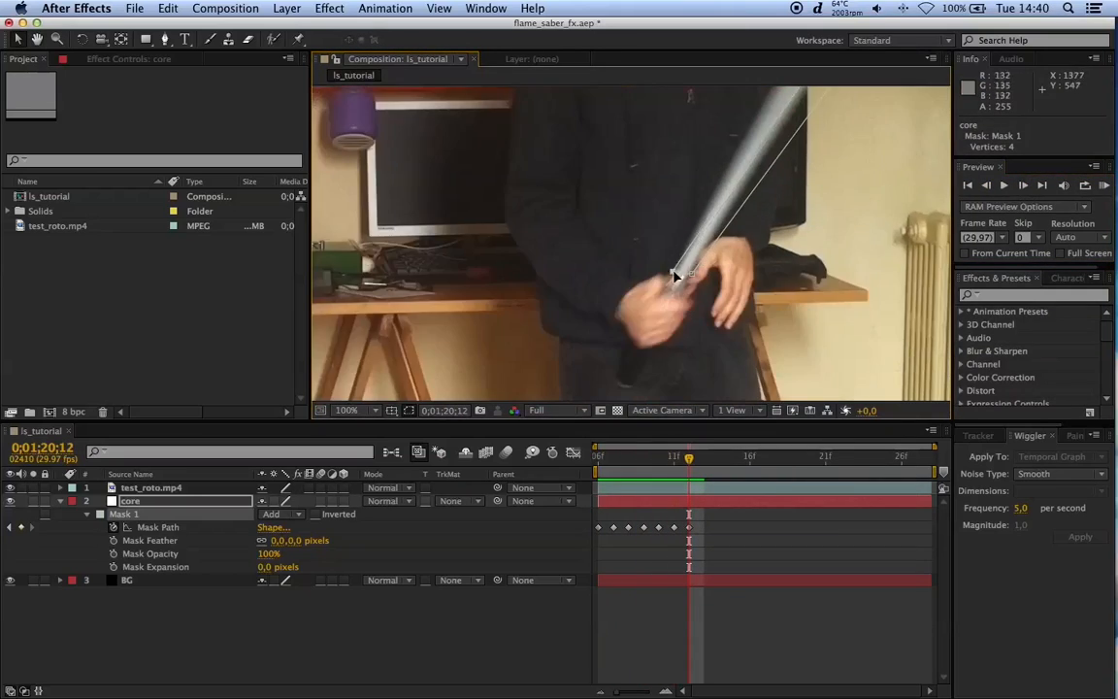
Step: At 0;01;20;13, move the mask's two upper points to enclose the motion-blurred tip of the stick
scroll(669, 275, "down", 2)
left_click(1024, 184)
scroll(686, 308, "up", 2)
left_click_drag(776, 135, 691, 197)
left_click_drag(789, 144, 748, 163)
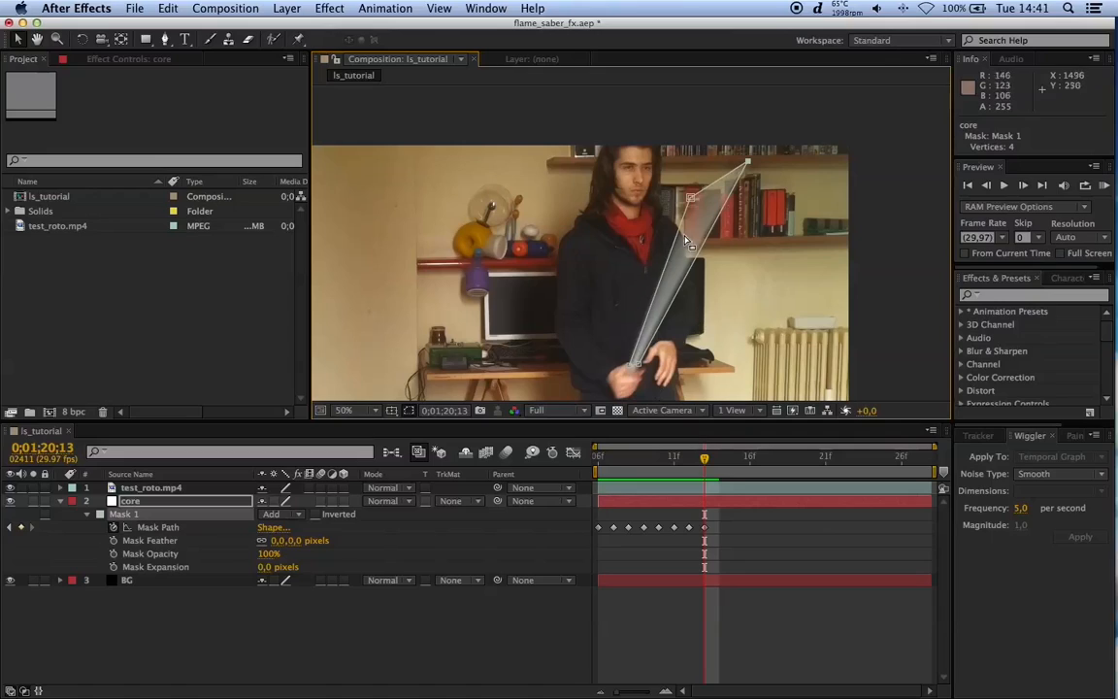
Step: Collapse the core layer's properties and return to frame 0;01;20;08
left_click(339, 645)
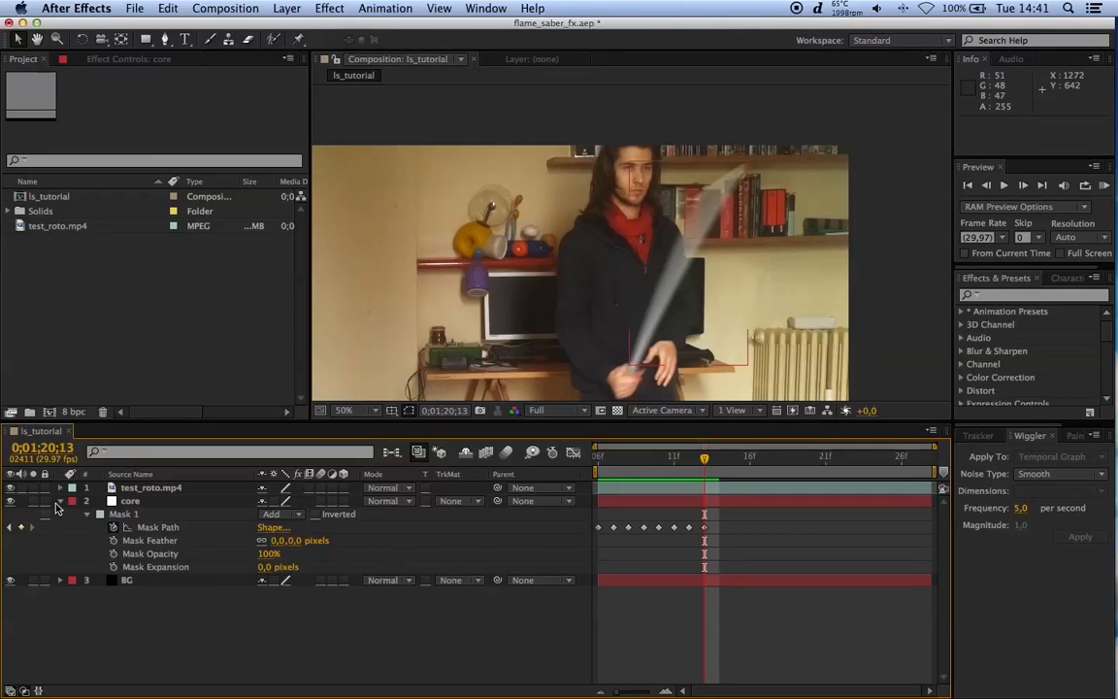
left_click(60, 501)
left_click_drag(654, 464, 632, 469)
left_click(188, 504)
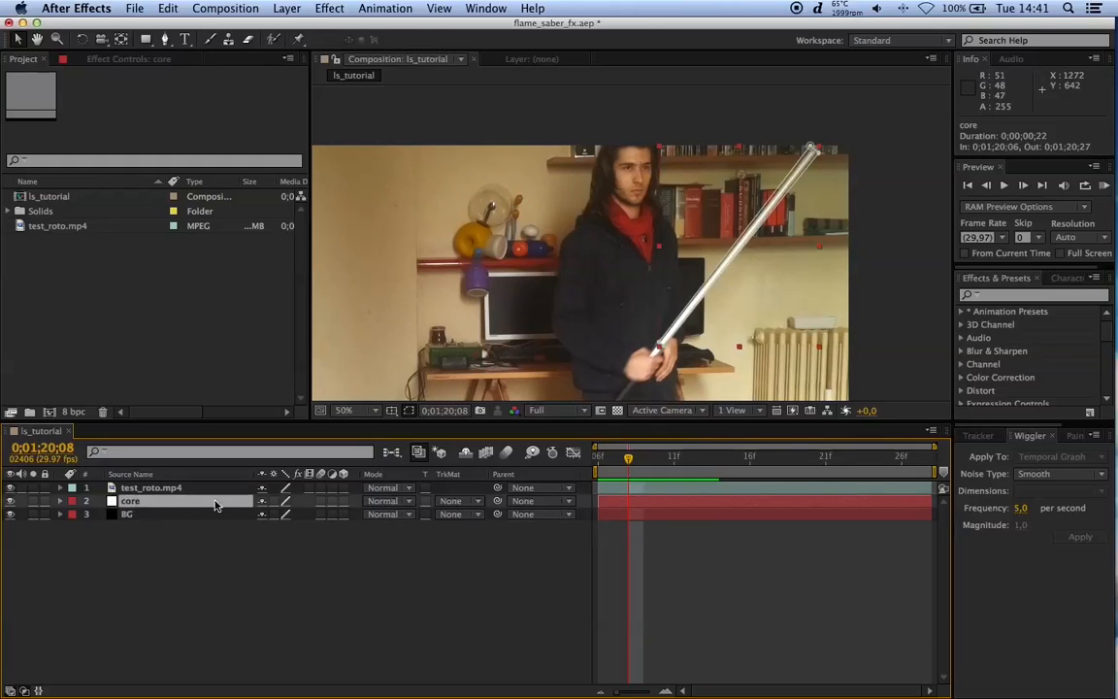
Step: Add a new adjustment layer to the ls_tutorial composition
left_click(175, 604)
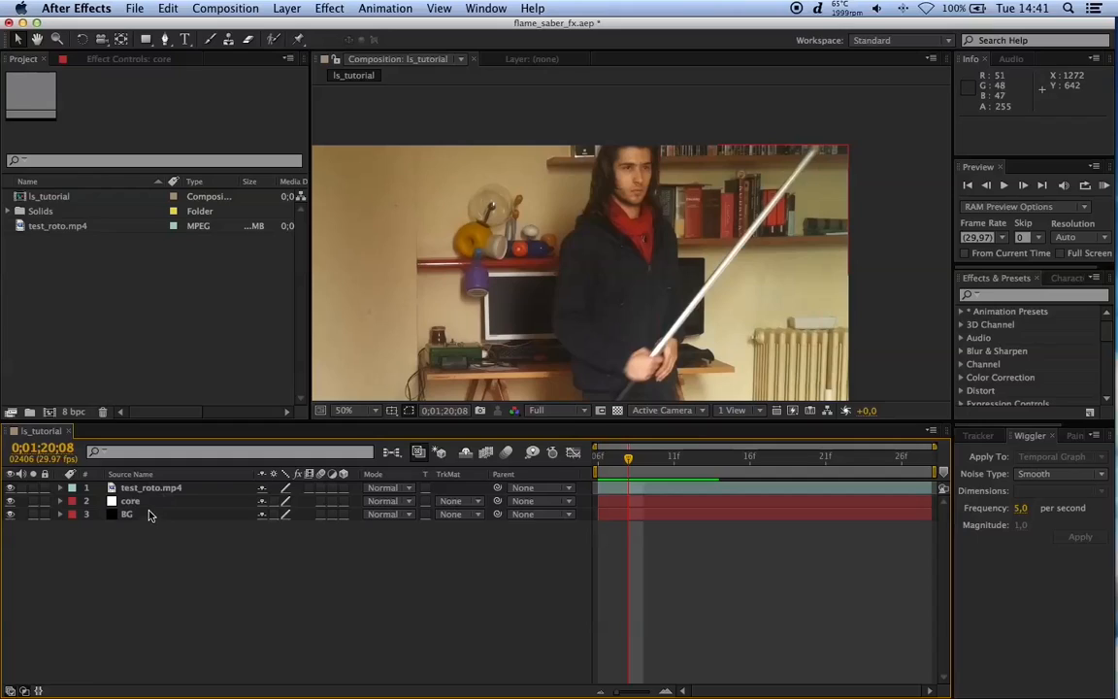
right_click(175, 582)
mouse_move(241, 536)
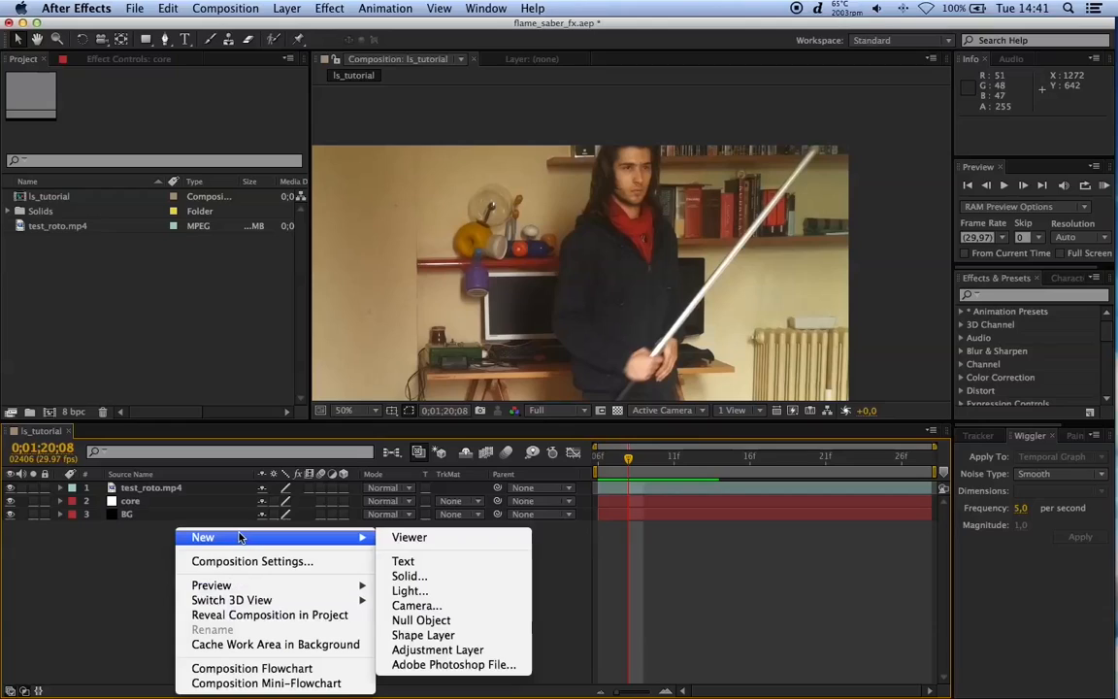
left_click(485, 649)
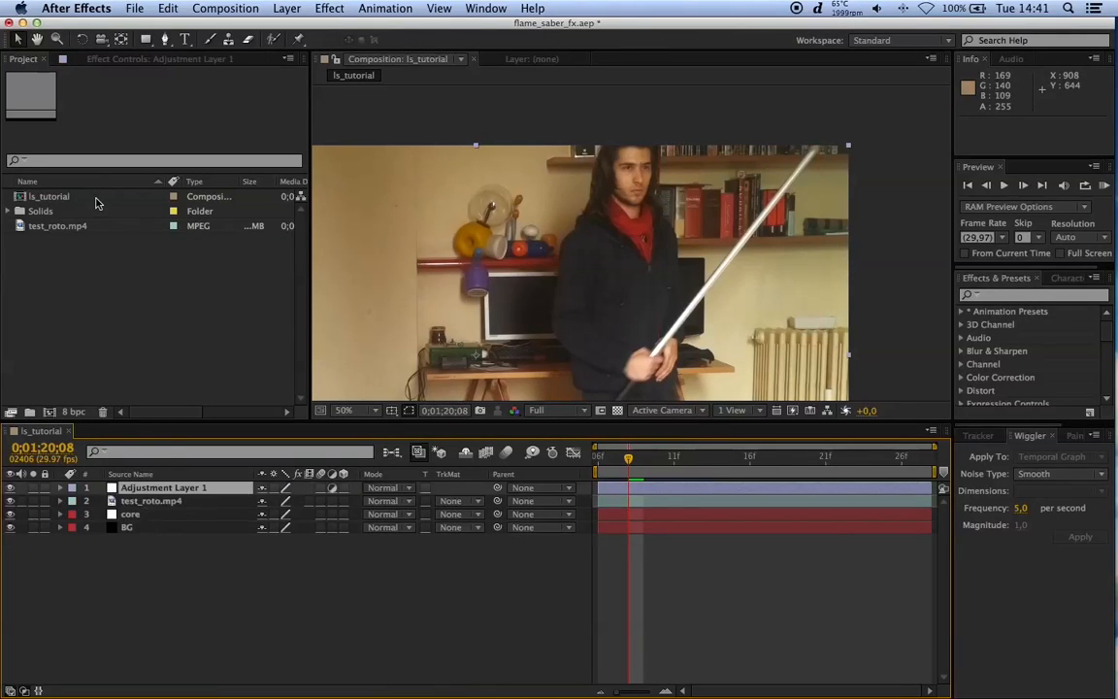
Step: Rename the new adjustment layer's source in the Solids folder to "blur"
left_click(9, 211)
right_click(85, 226)
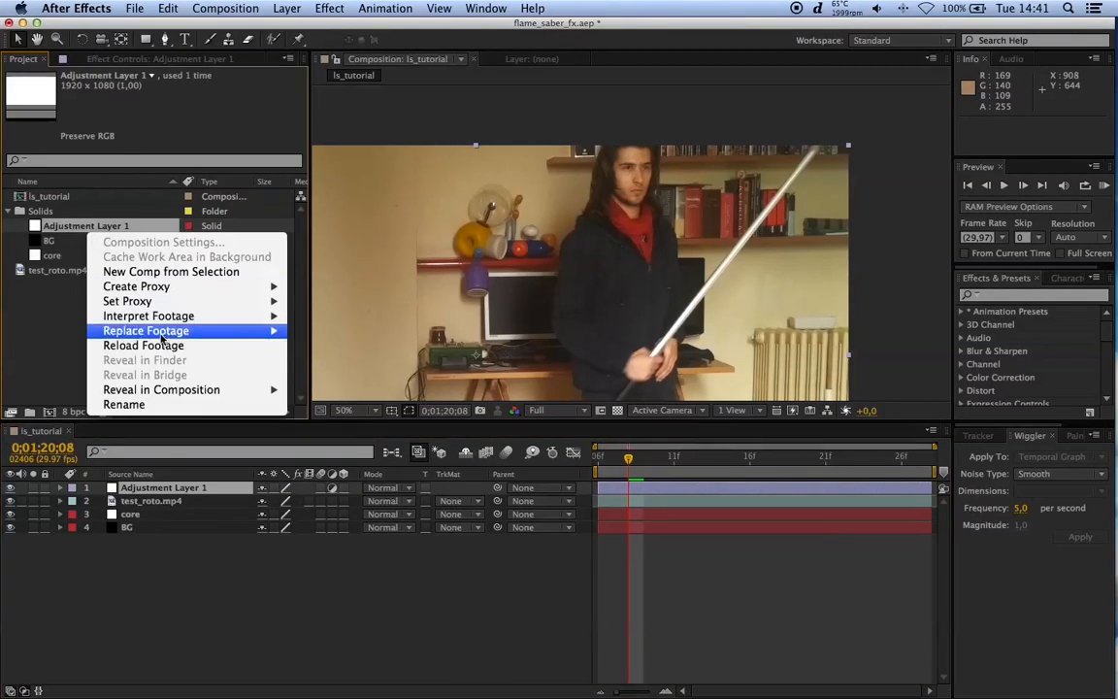
left_click(155, 404)
type("blur")
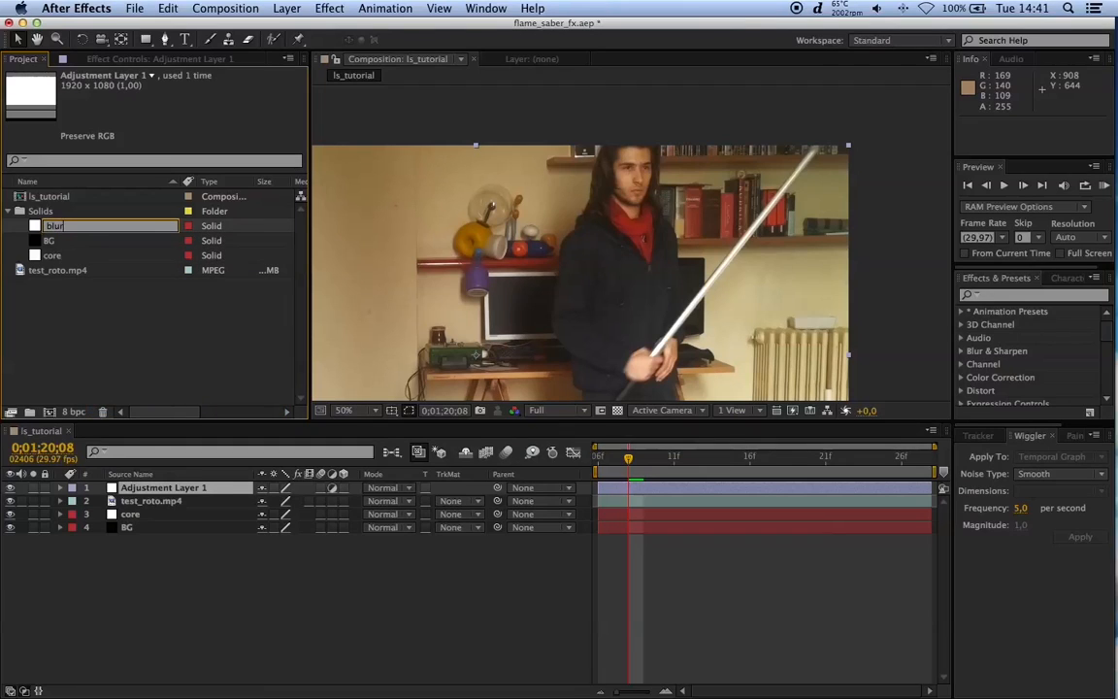
key("Return")
Step: Apply Fast Blur to the blur layer with Repeat Edge Pixels enabled and Blurriness set to 3
left_click(148, 59)
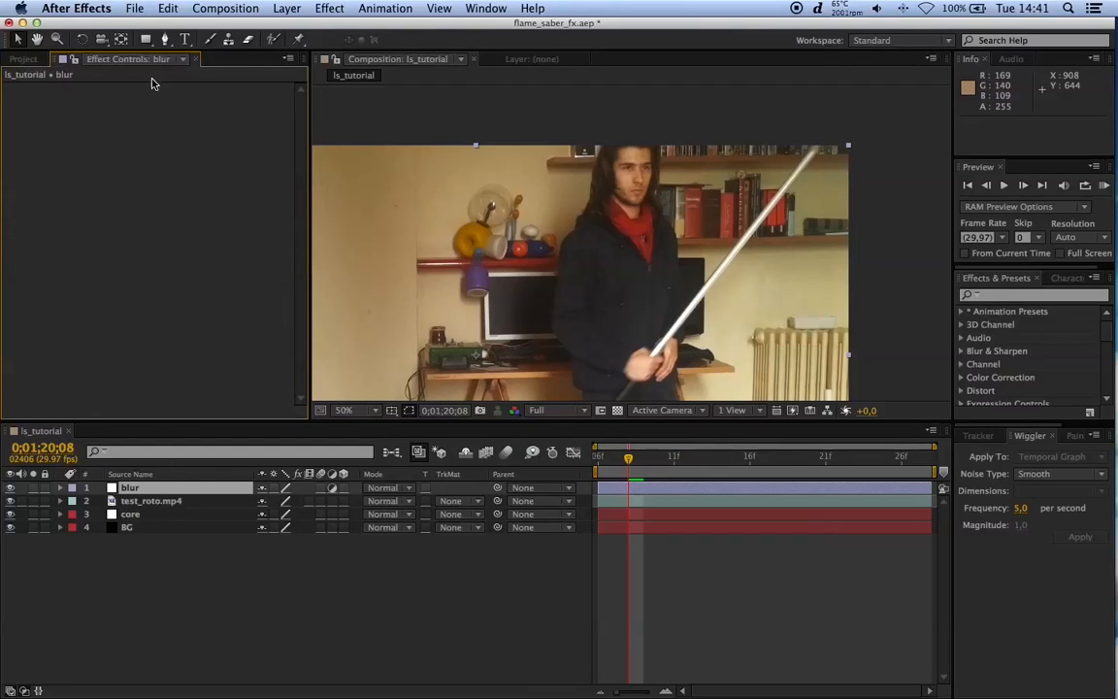
right_click(141, 173)
mouse_move(216, 264)
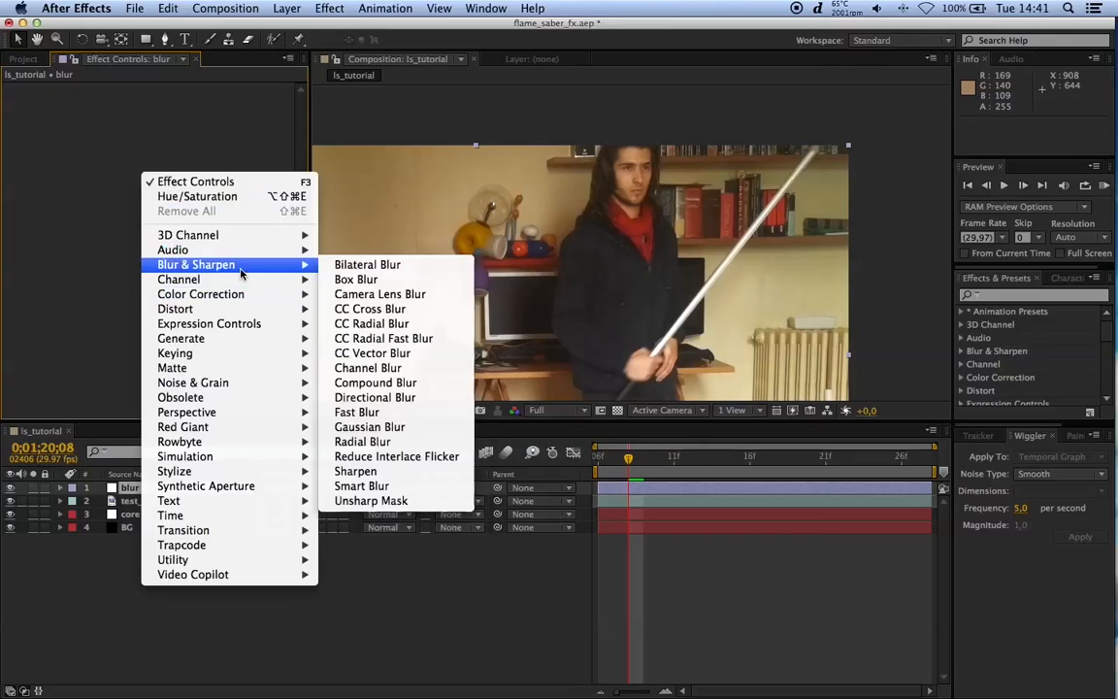
left_click(357, 411)
left_click(173, 128)
left_click(176, 103)
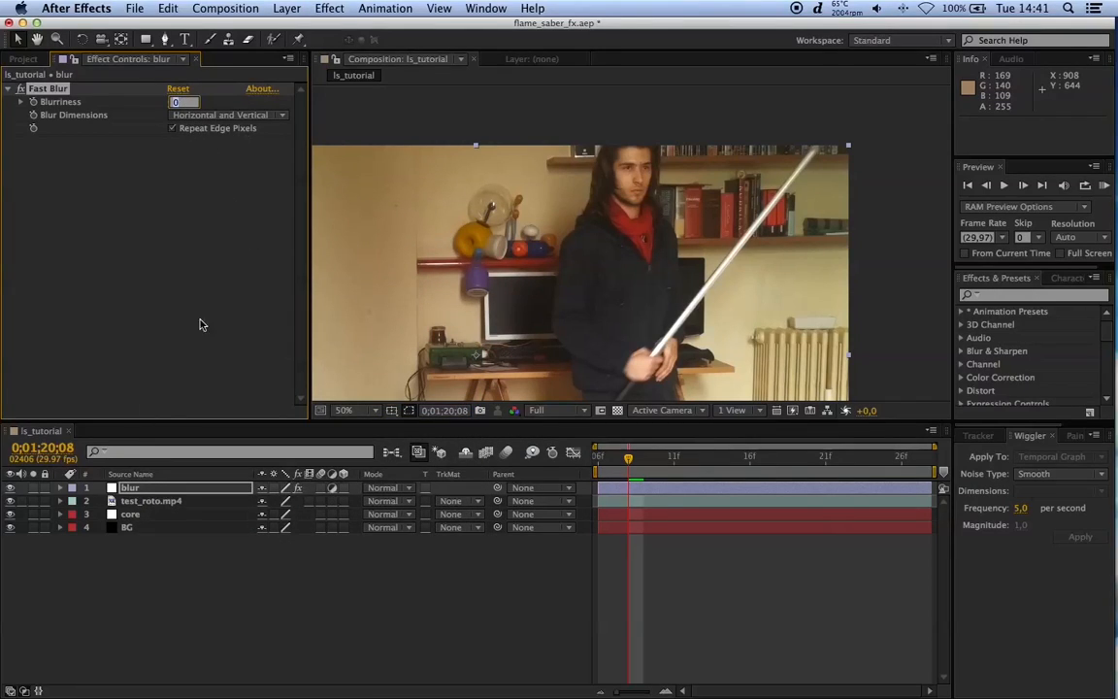
type("3")
key("Return")
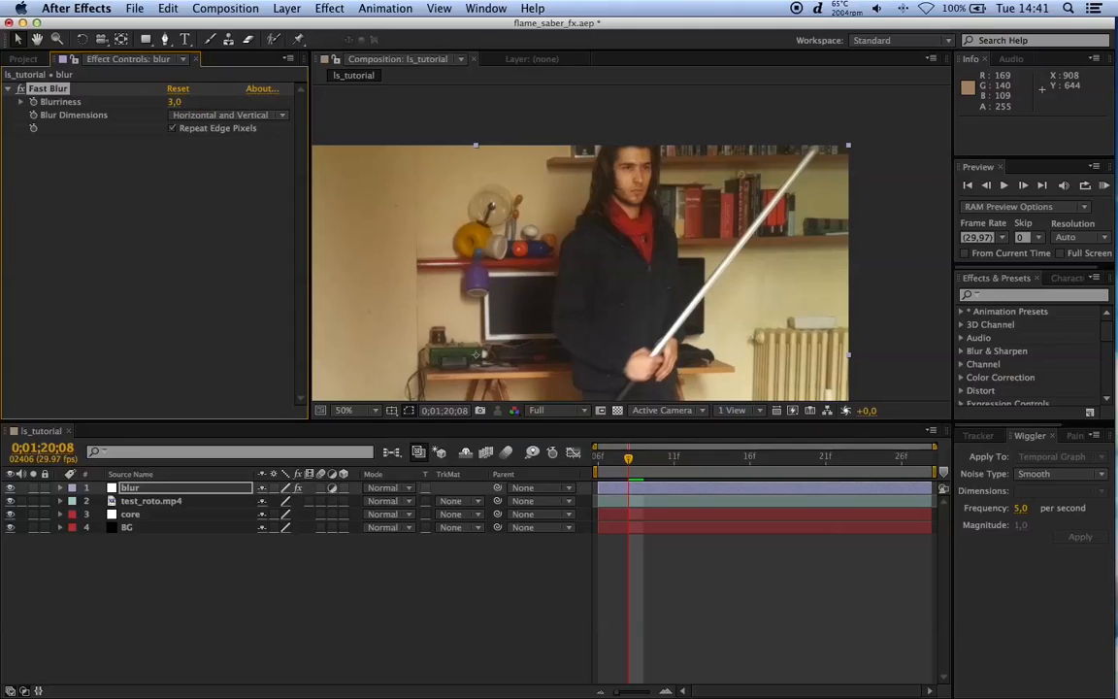
Step: Place the blur layer directly below test_roto.mp4 and set the footage's blending mode to Screen
left_click(161, 613)
left_click_drag(149, 488, 148, 508)
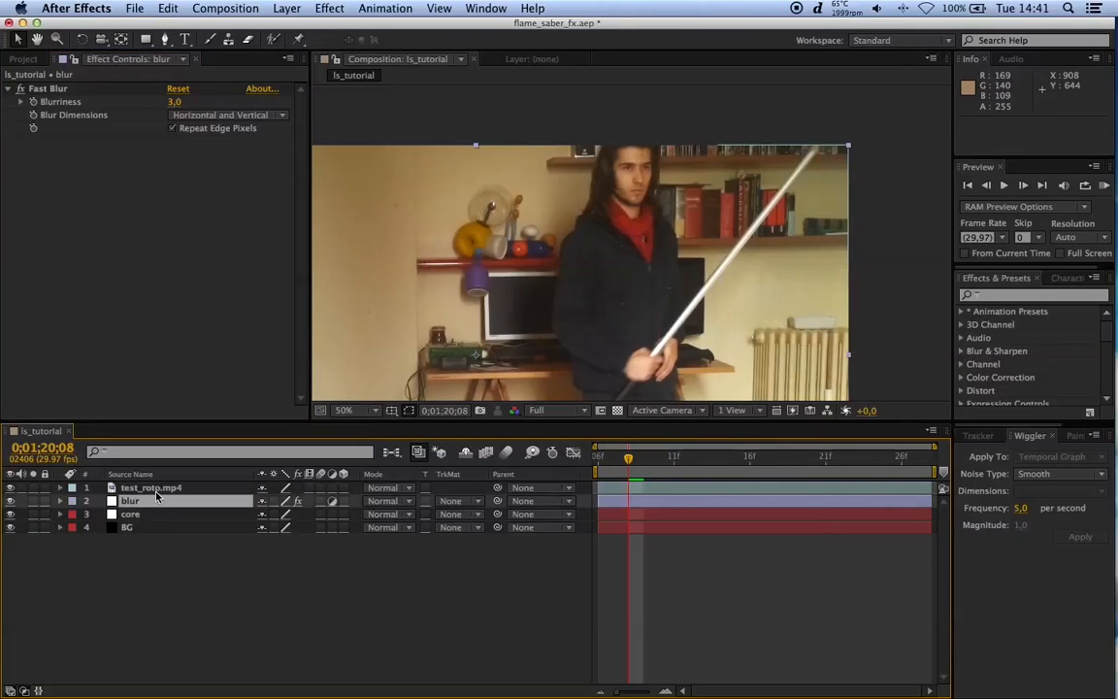
left_click(159, 489)
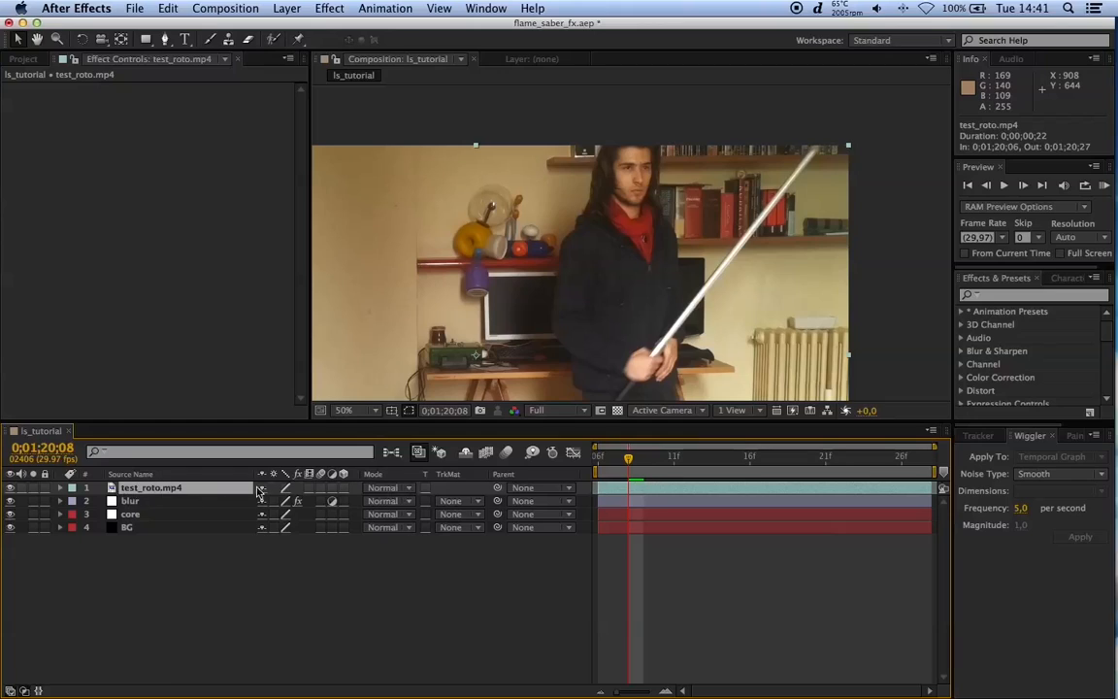
left_click(381, 488)
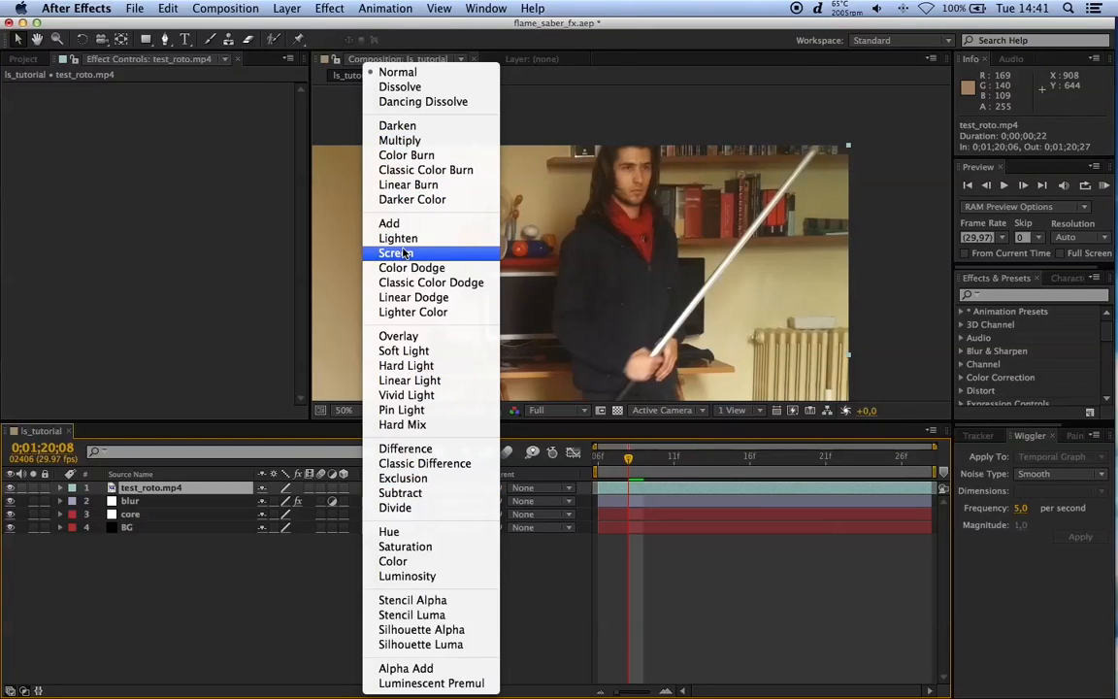
left_click(397, 252)
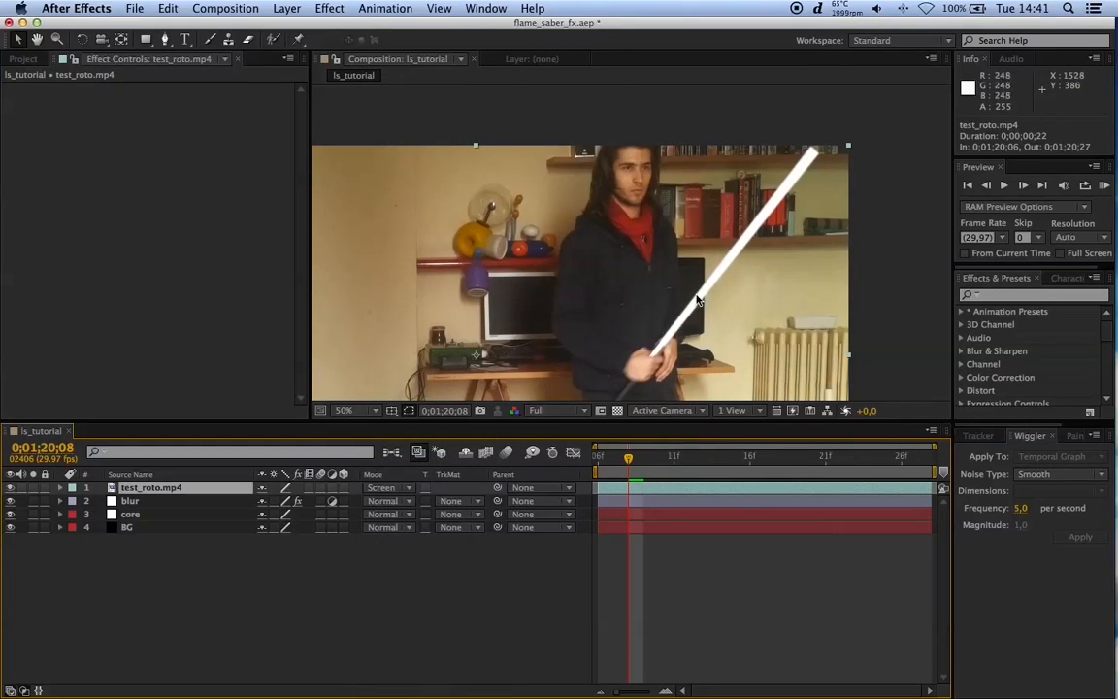
Step: Duplicate the blur adjustment layer four times to make a stack of five blur layers
scroll(681, 336, "up", 2)
scroll(834, 281, "up", 1)
left_click_drag(852, 292, 475, 230)
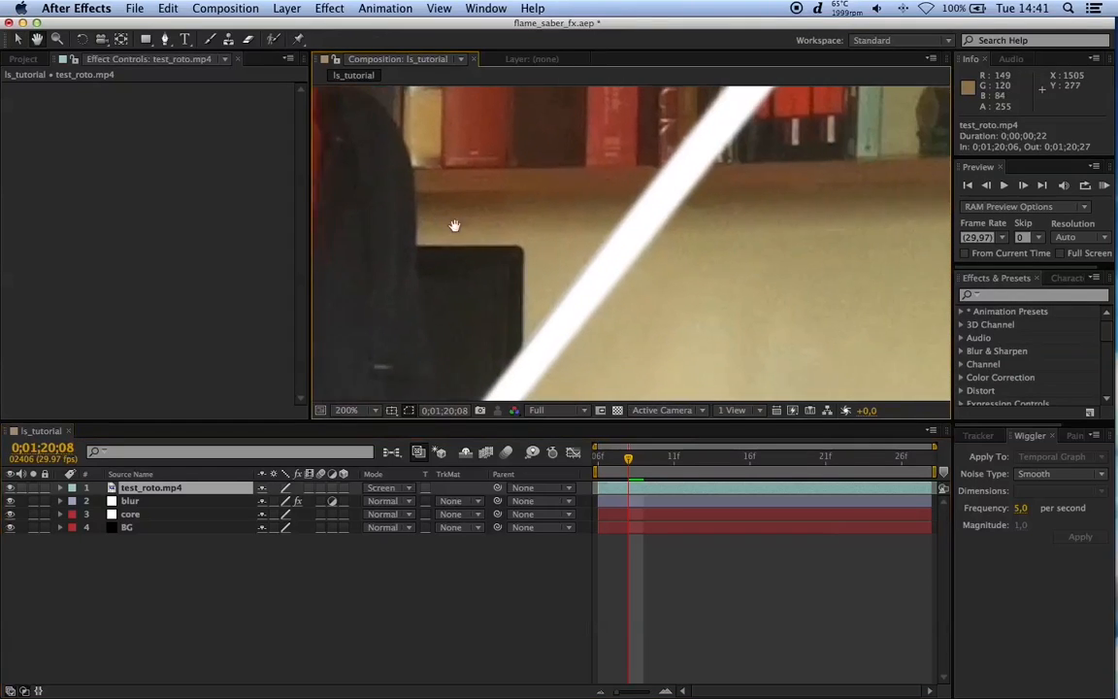
left_click(139, 503)
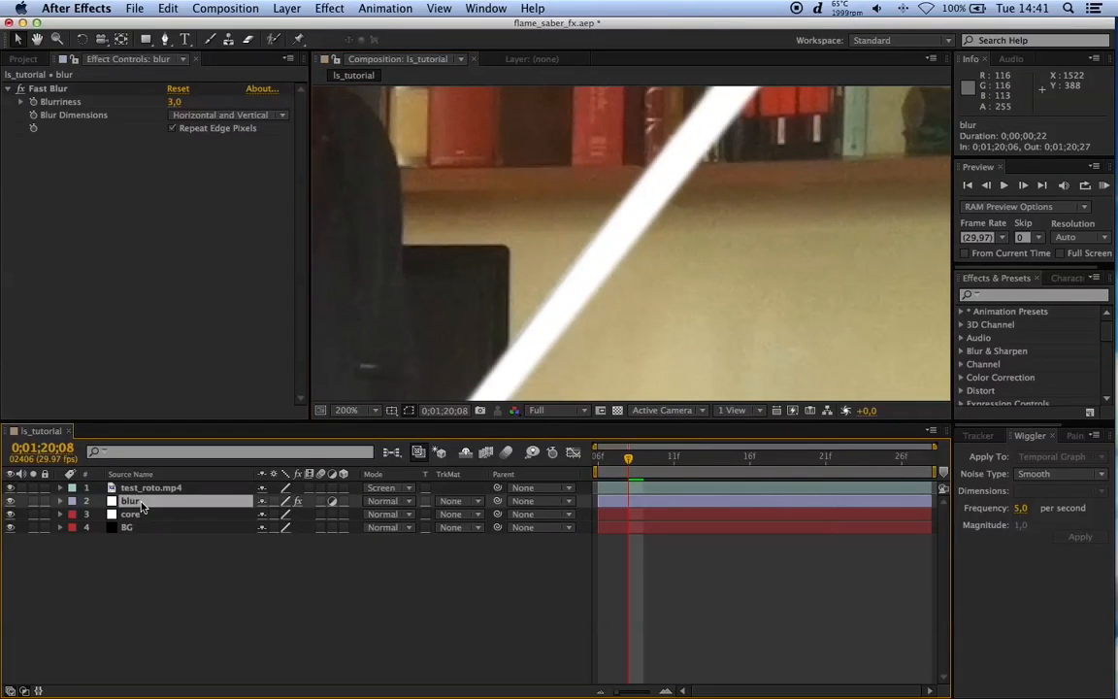
key("super+d")
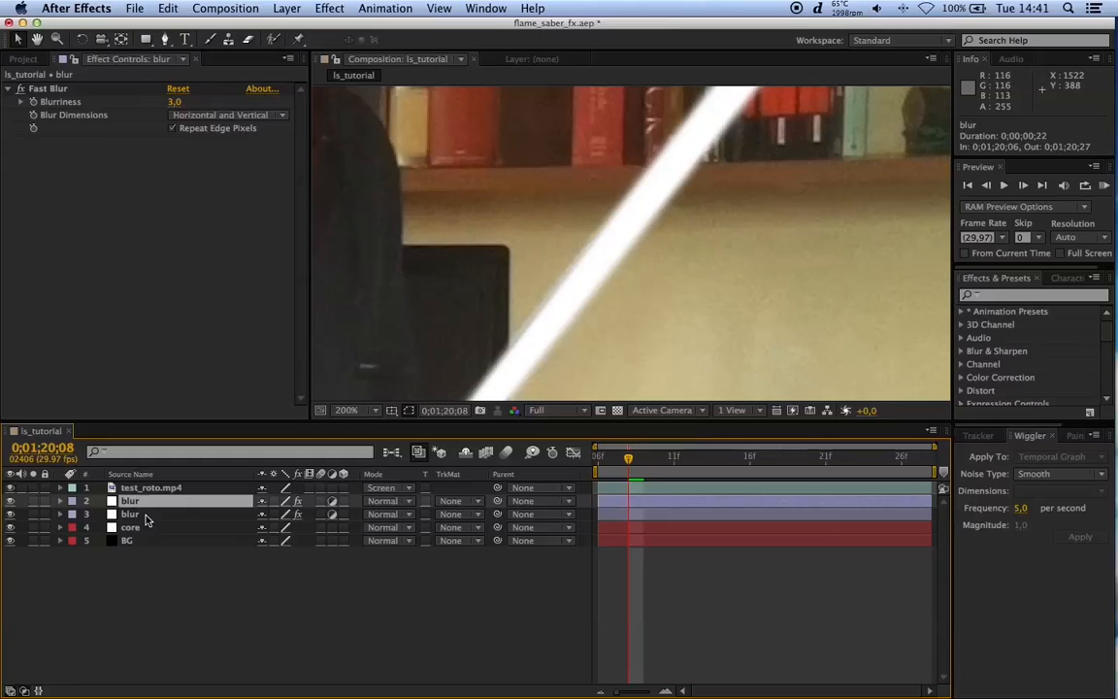
key("super+d")
key("super+d")
key("super+d")
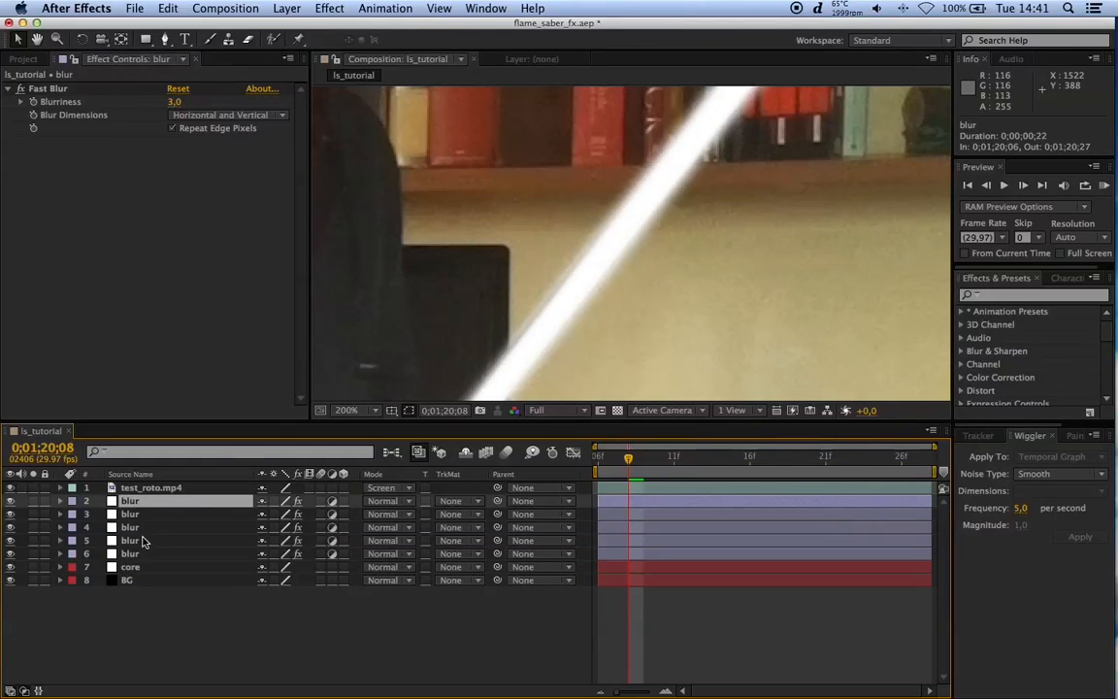
Step: Set the Fast Blur Blurriness to 8 on the layer 5 blur and to 16 on the layer 4 blur
left_click(131, 551)
left_click(135, 544)
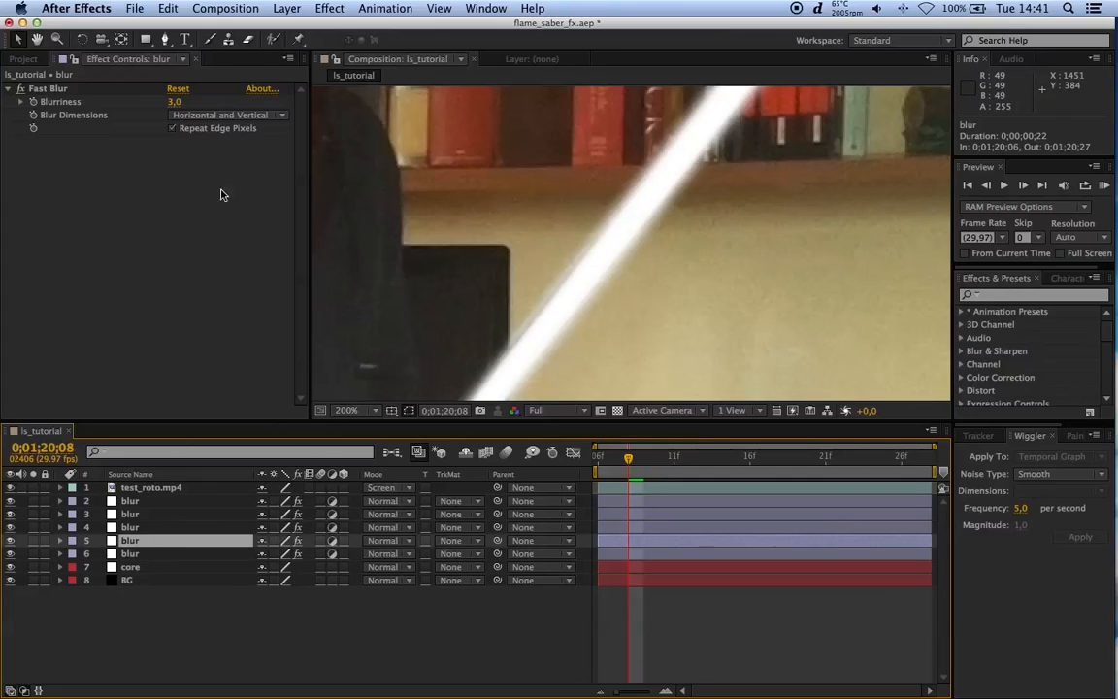
left_click(175, 102)
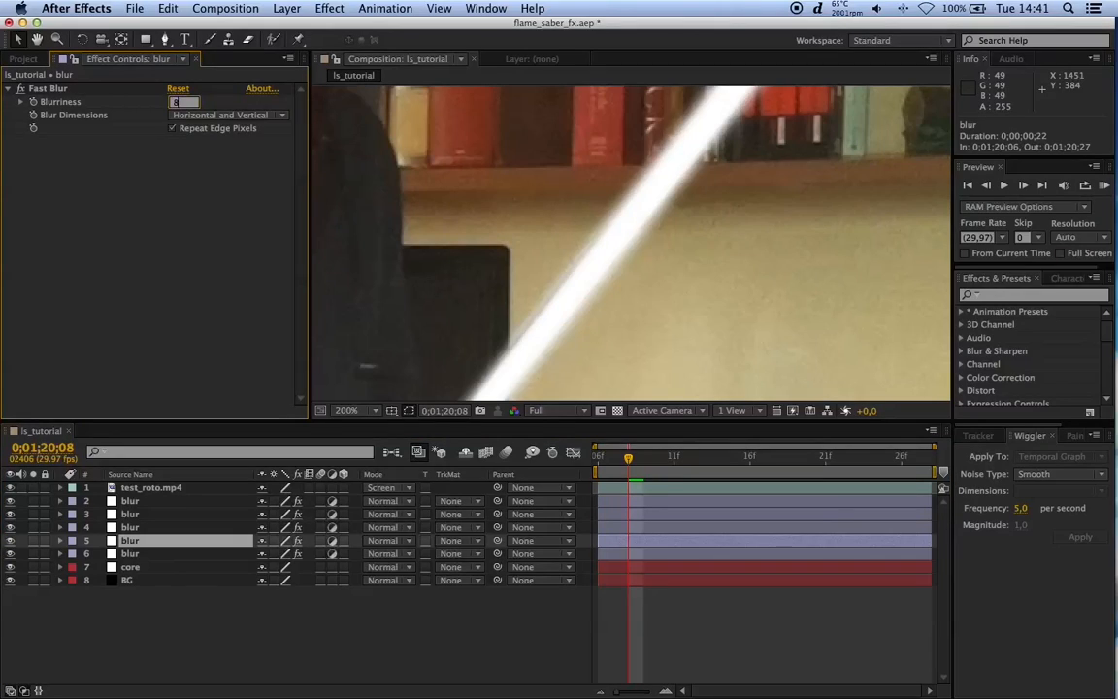
key("Return")
left_click(130, 527)
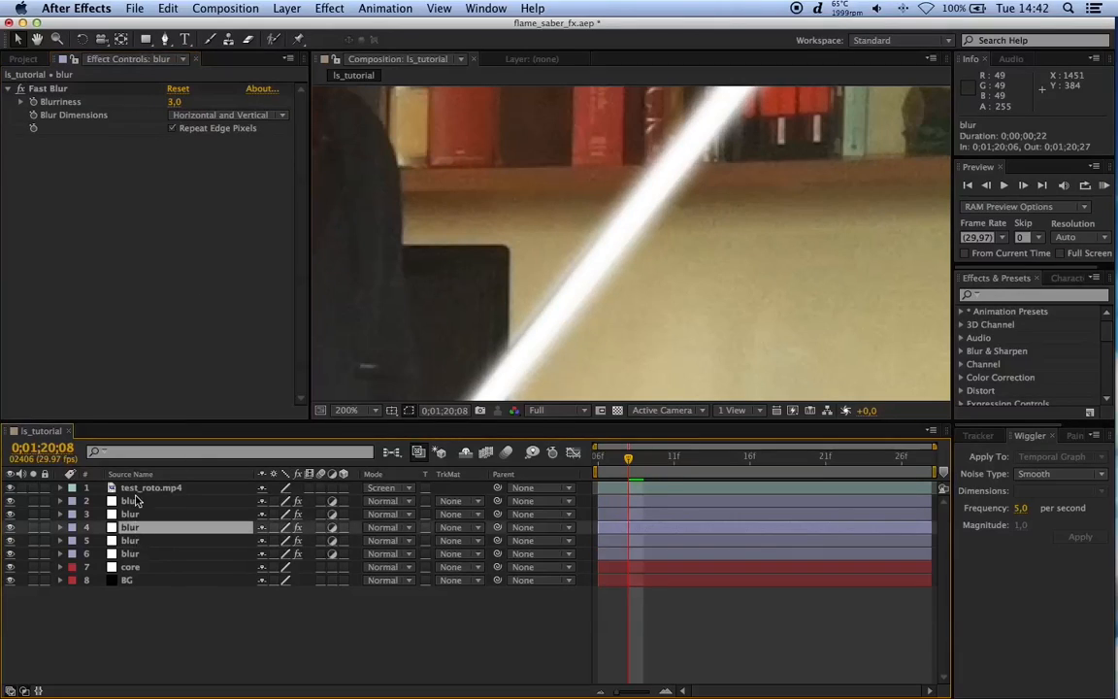
left_click(175, 101)
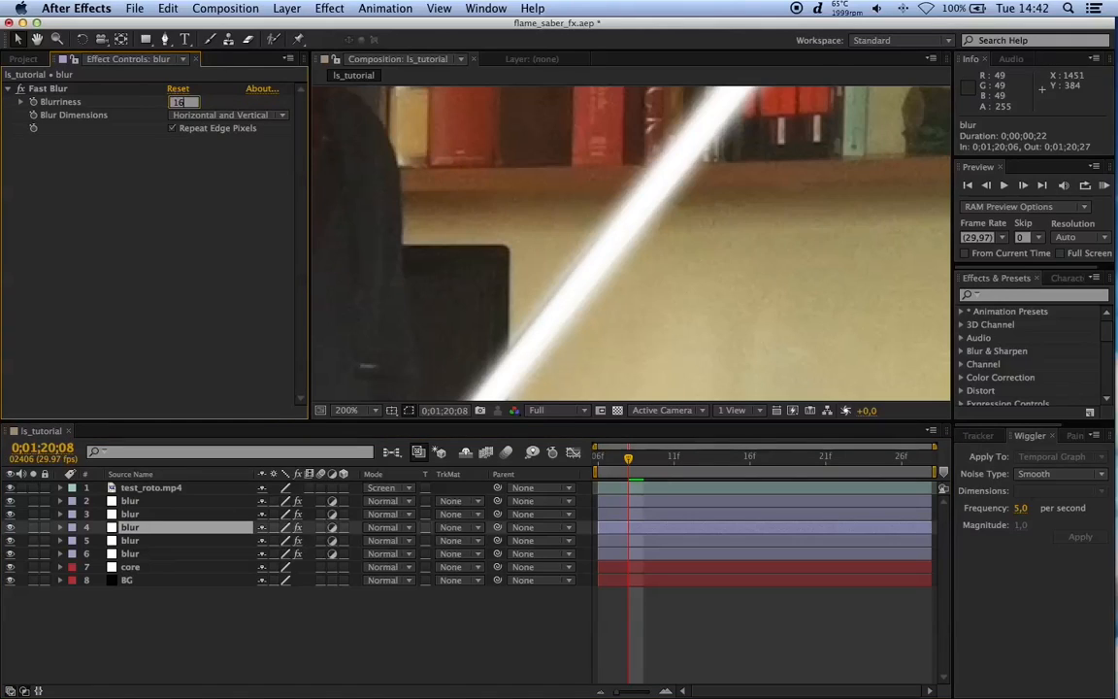
type("16")
key("Return")
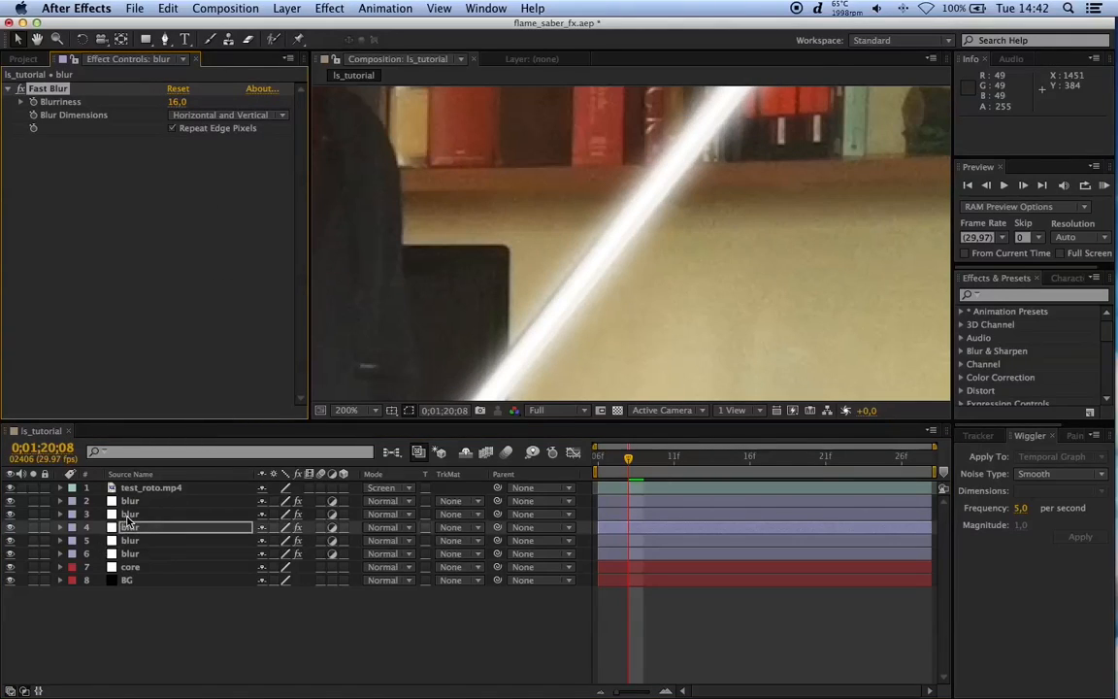
Step: Set the Fast Blur Blurriness to 32 on the layer 3 blur and to 80 on the layer 2 blur
left_click(129, 515)
left_click(175, 101)
type("32")
key("Return")
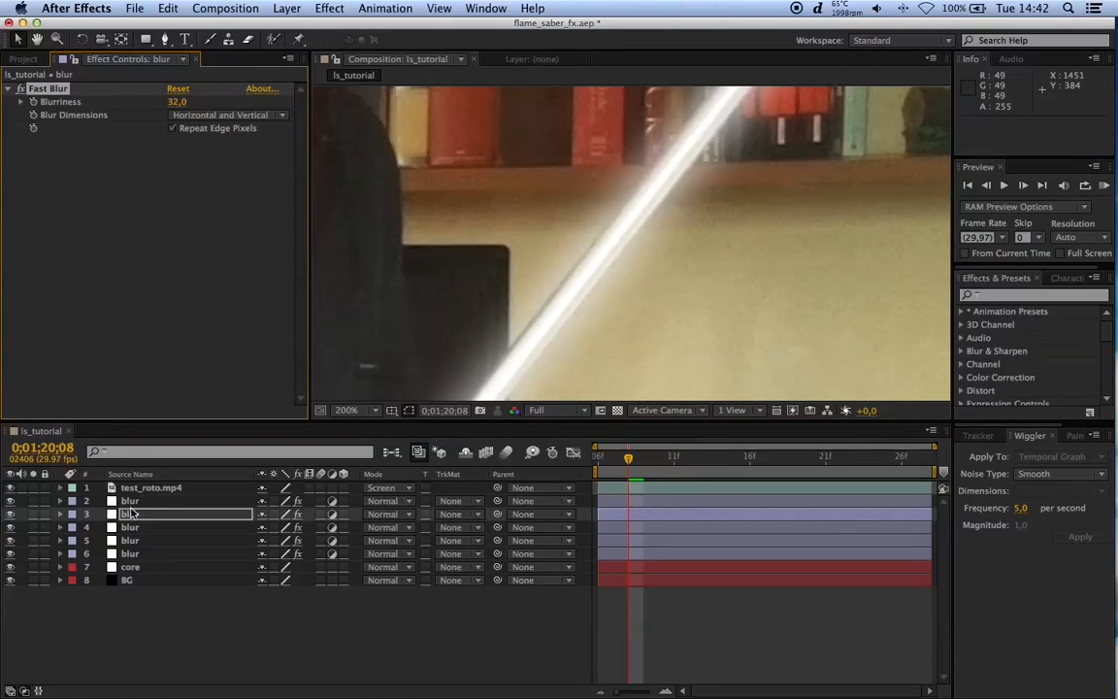
left_click(132, 502)
left_click(174, 102)
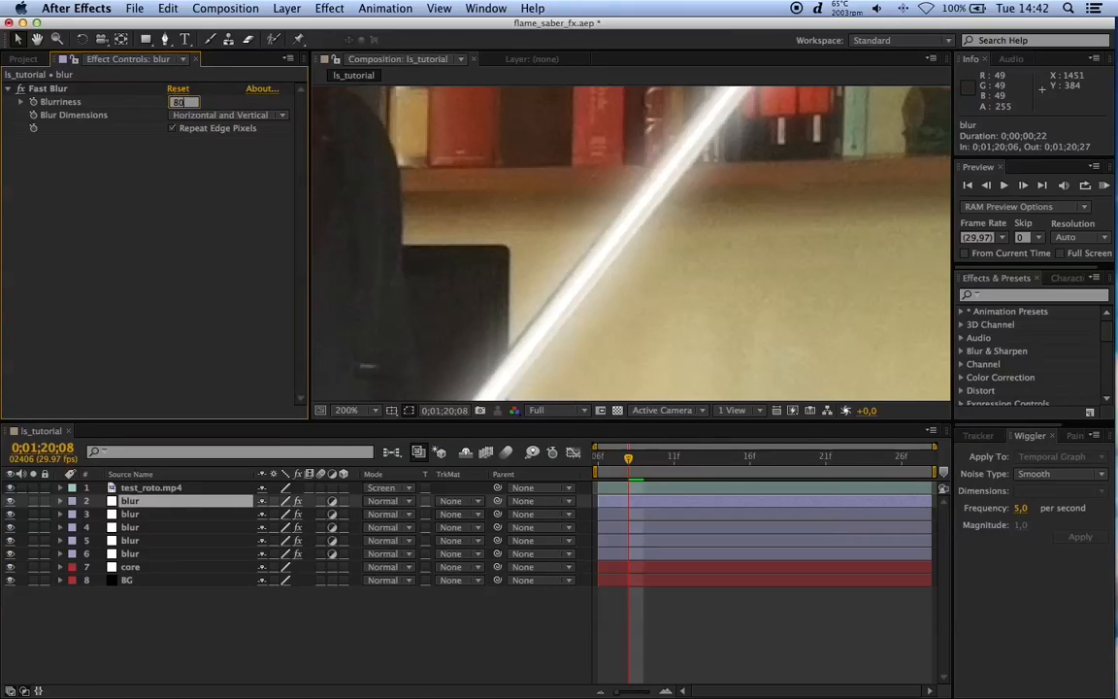
type("80")
key("Return")
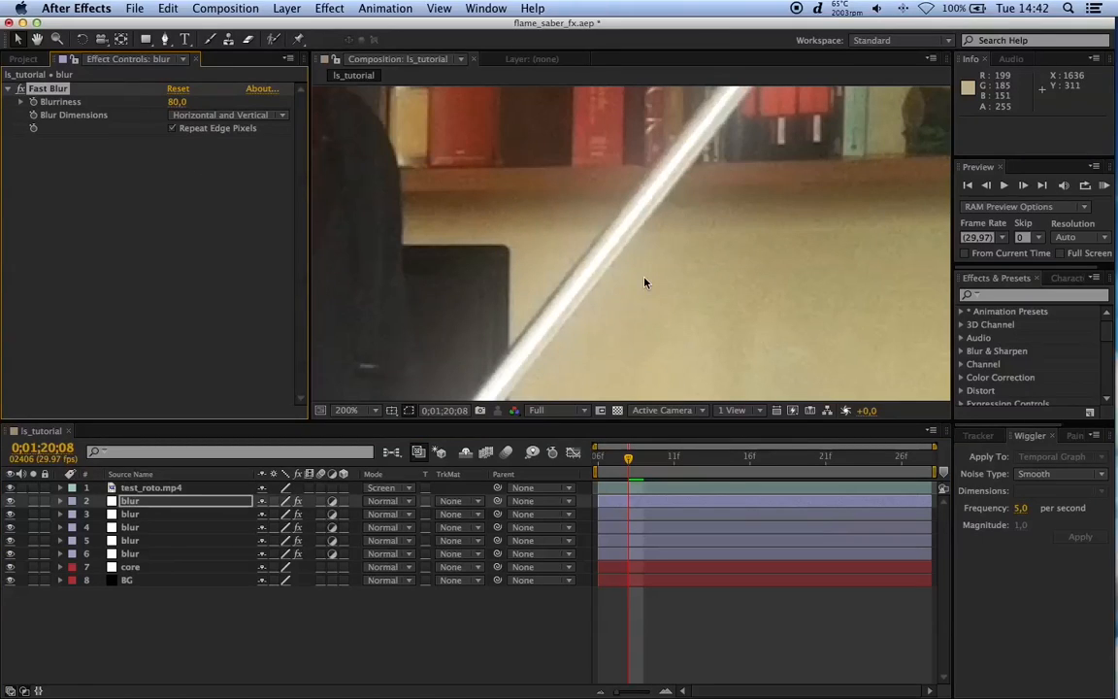
Step: Set the blending mode of the four upper blur layers, layers 2 to 5, to Screen
scroll(630, 233, "down", 2)
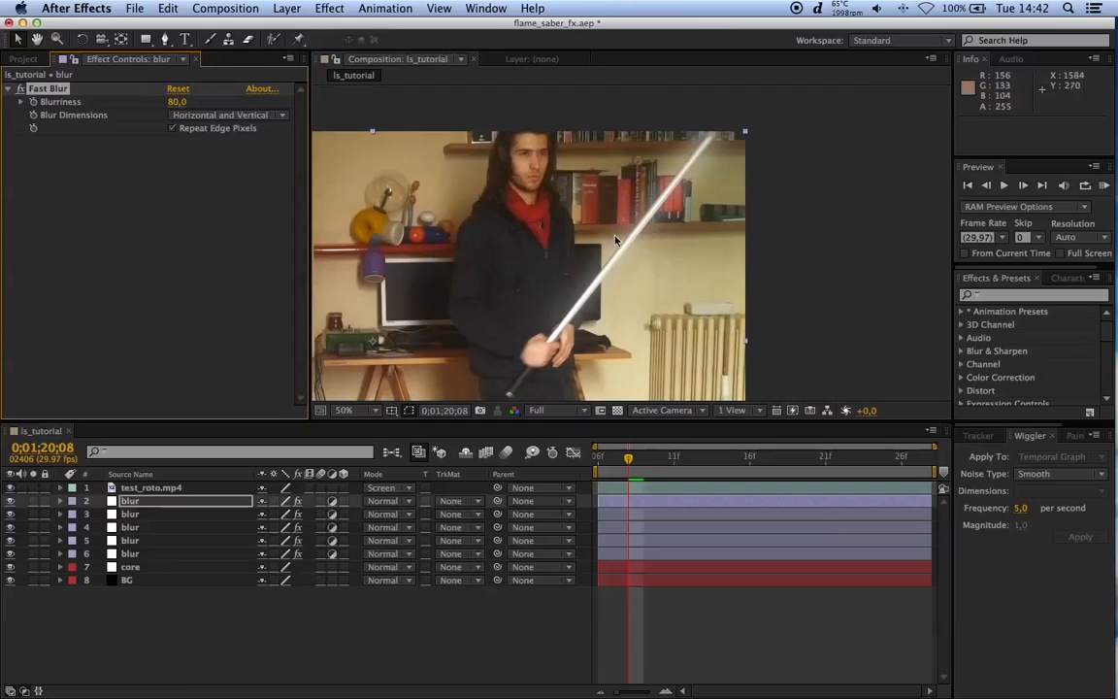
left_click(134, 540, "shift")
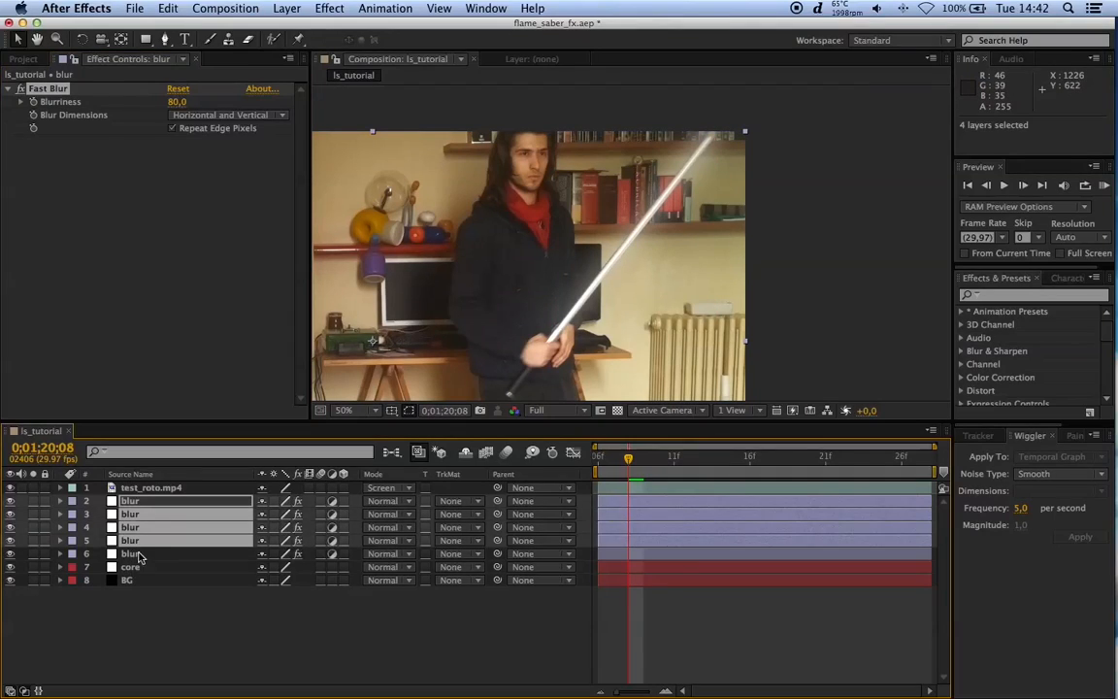
left_click(388, 527)
left_click(402, 253)
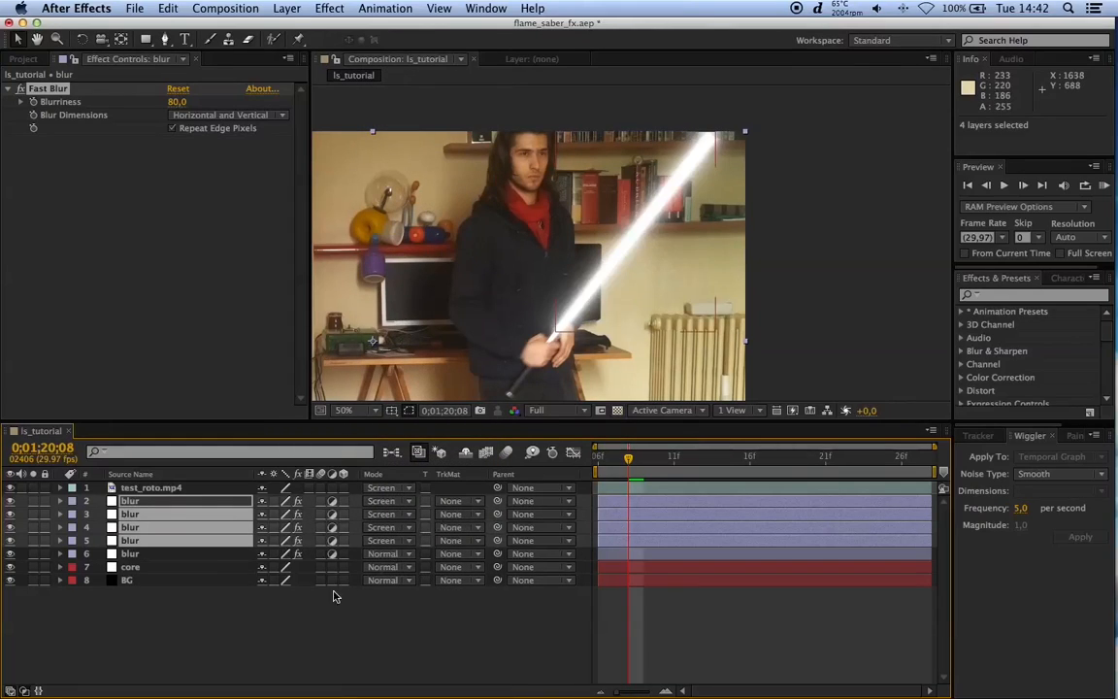
left_click(148, 501)
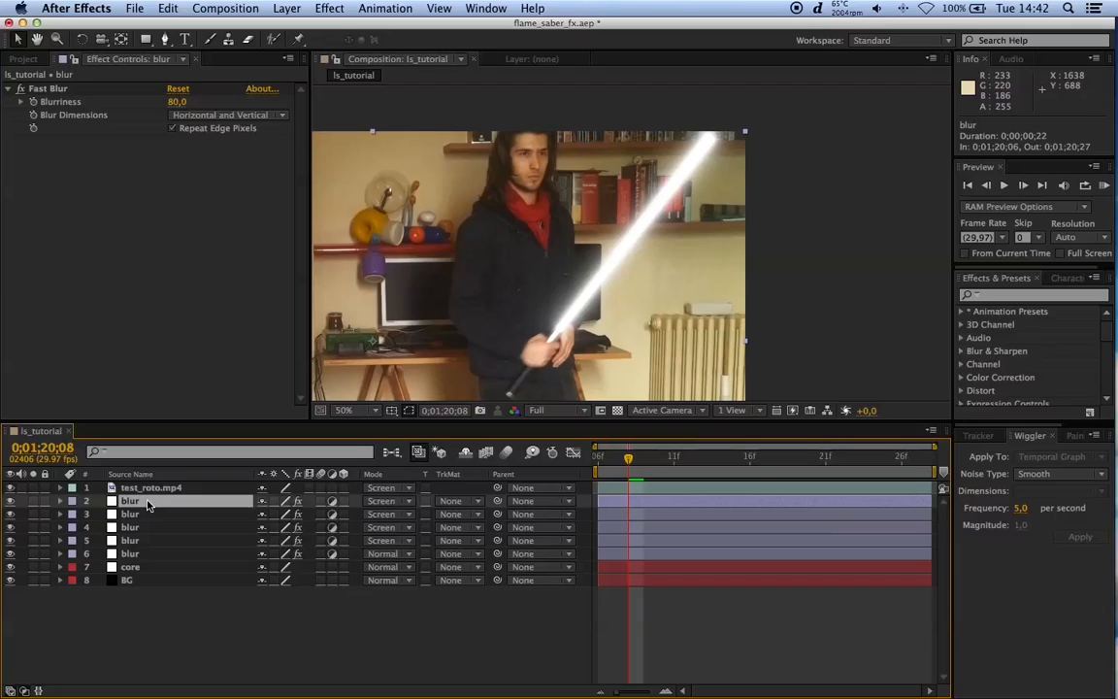
Step: Show the Opacity of all five blur layers, then set layer 2 to 25% and layer 3 to 50%
left_click(136, 553, "shift")
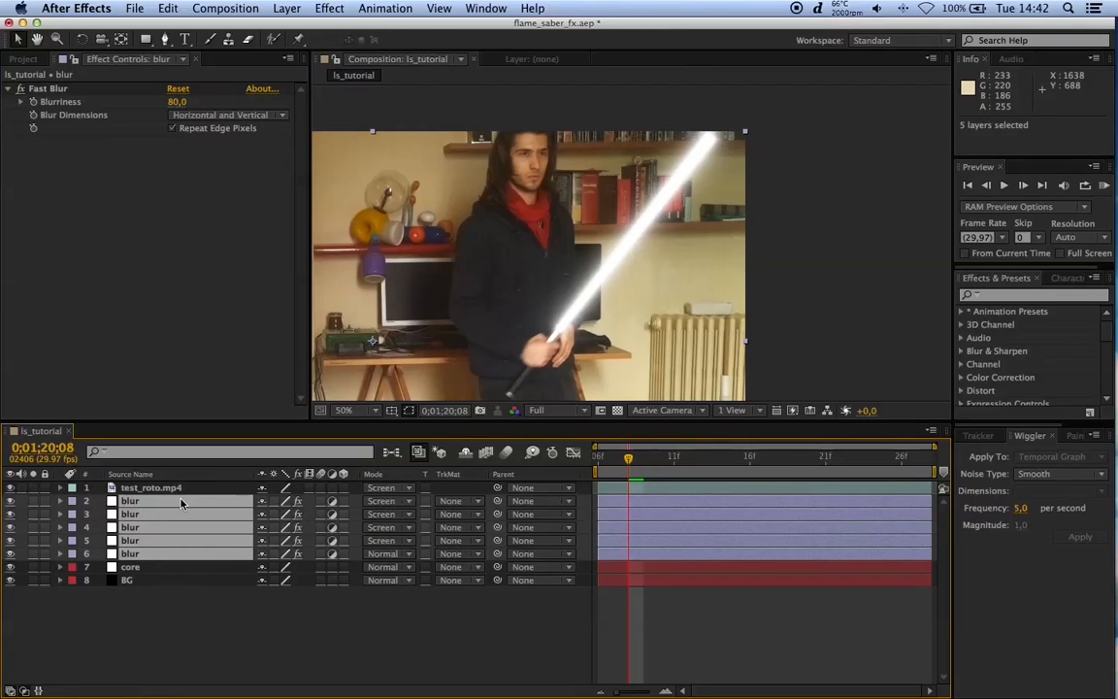
key("t")
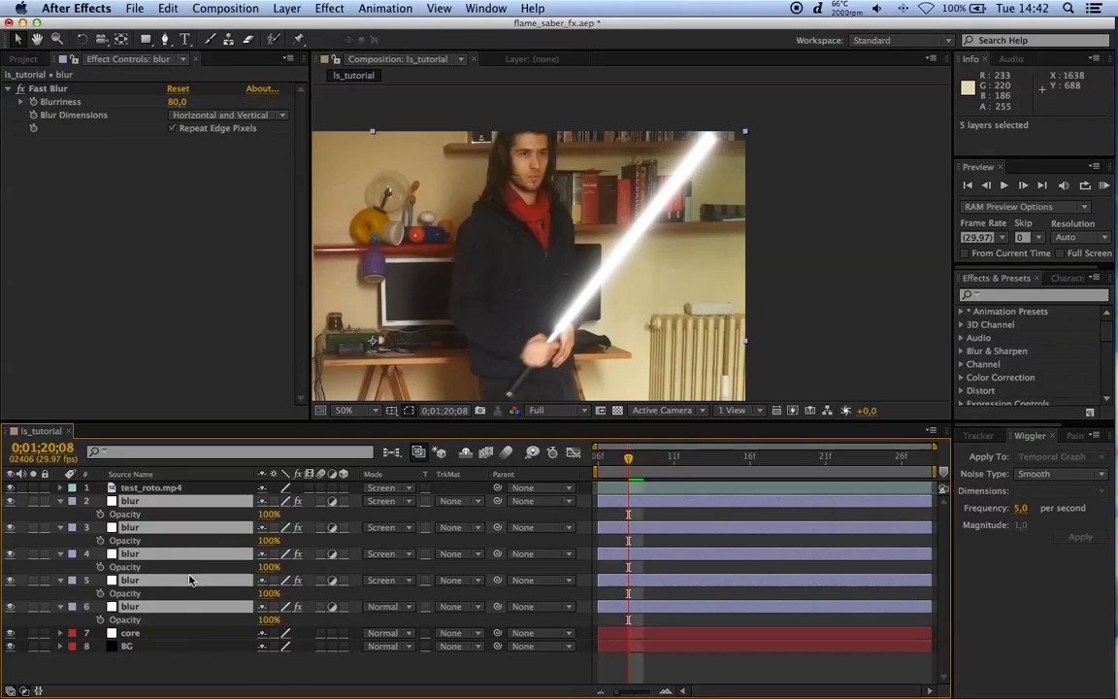
left_click(271, 513)
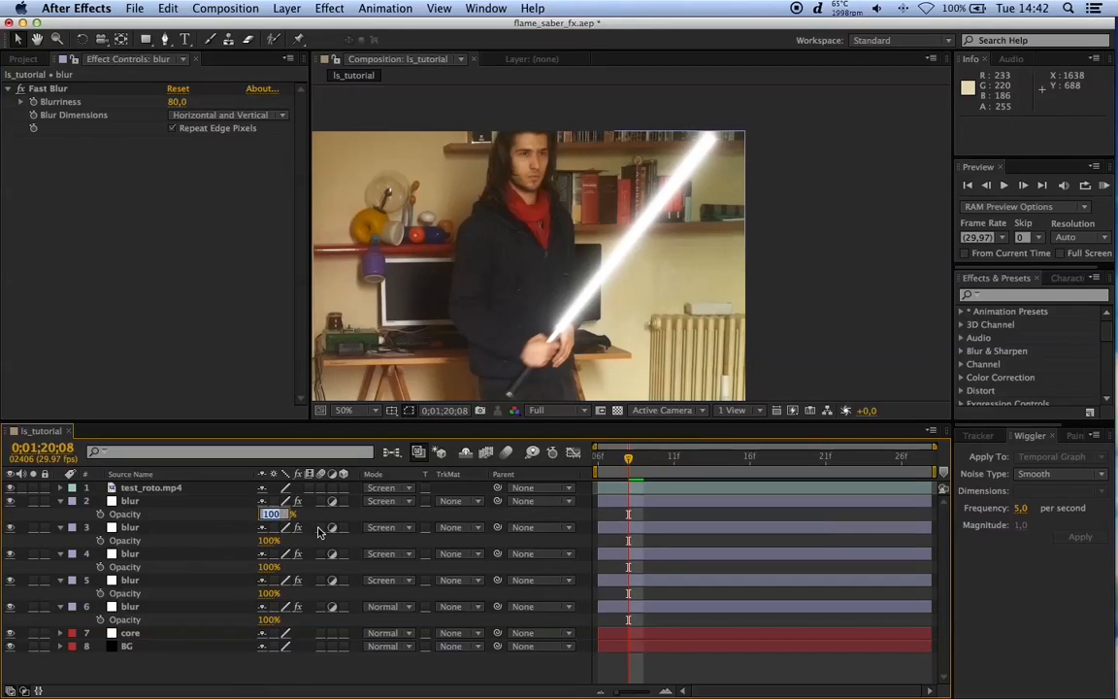
type("20")
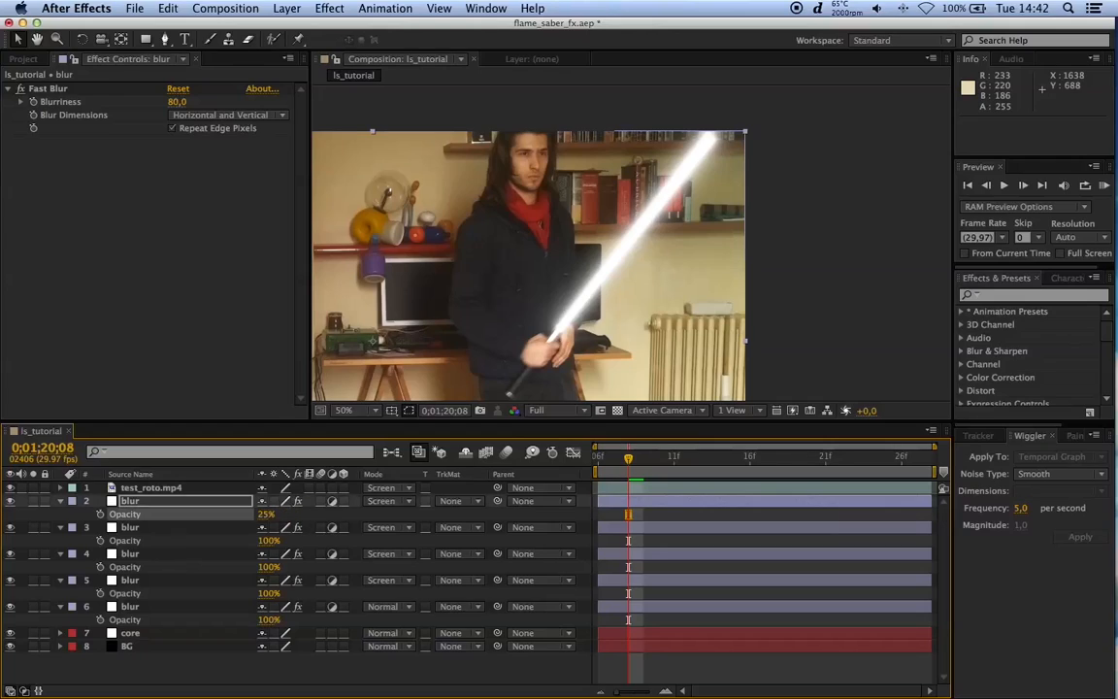
left_click(273, 541)
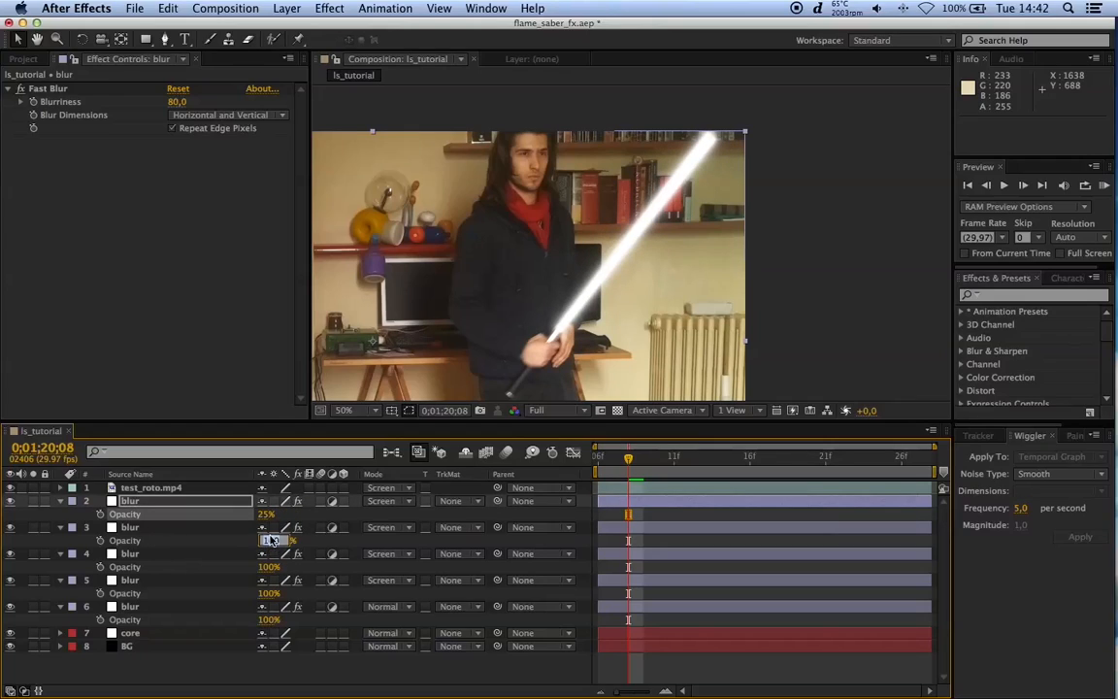
key("Tab")
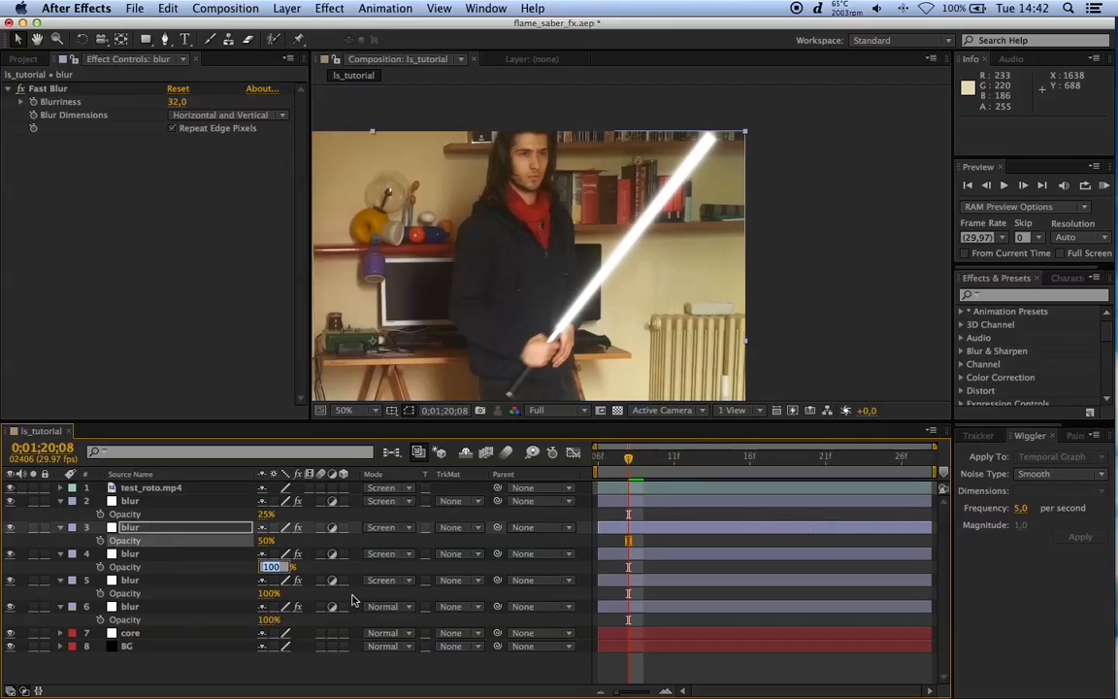
Step: Set the Opacity of the layer 4 blur to 75% and the layer 5 blur to 30%, then collapse the blur layers
type("75")
key("Tab")
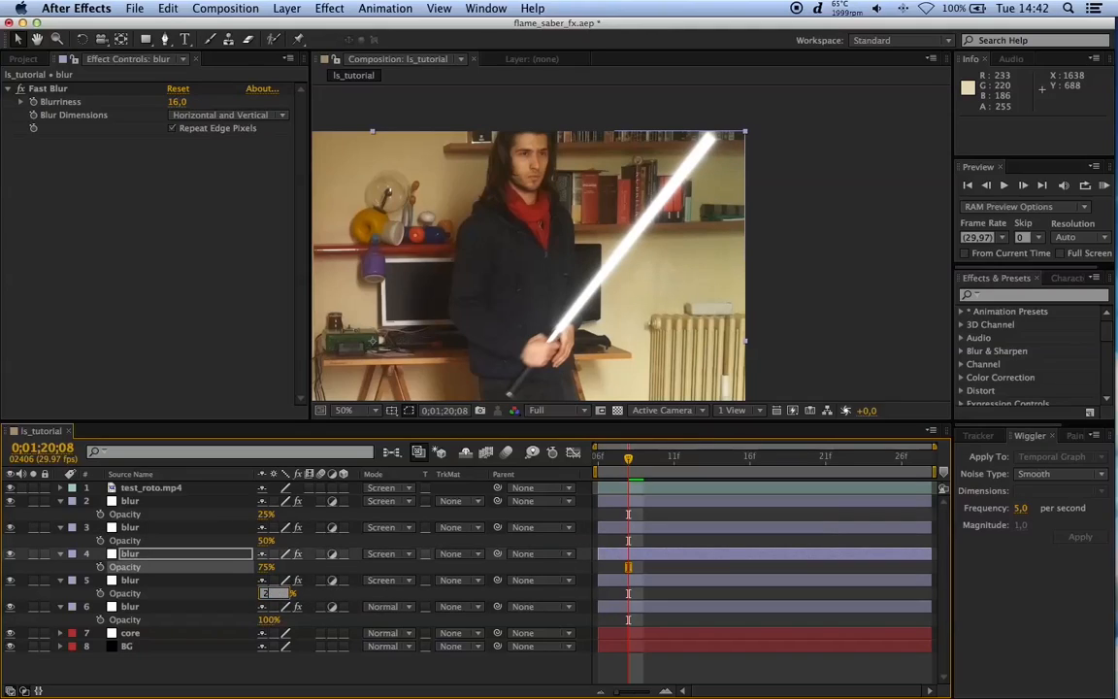
type("30")
key("Return")
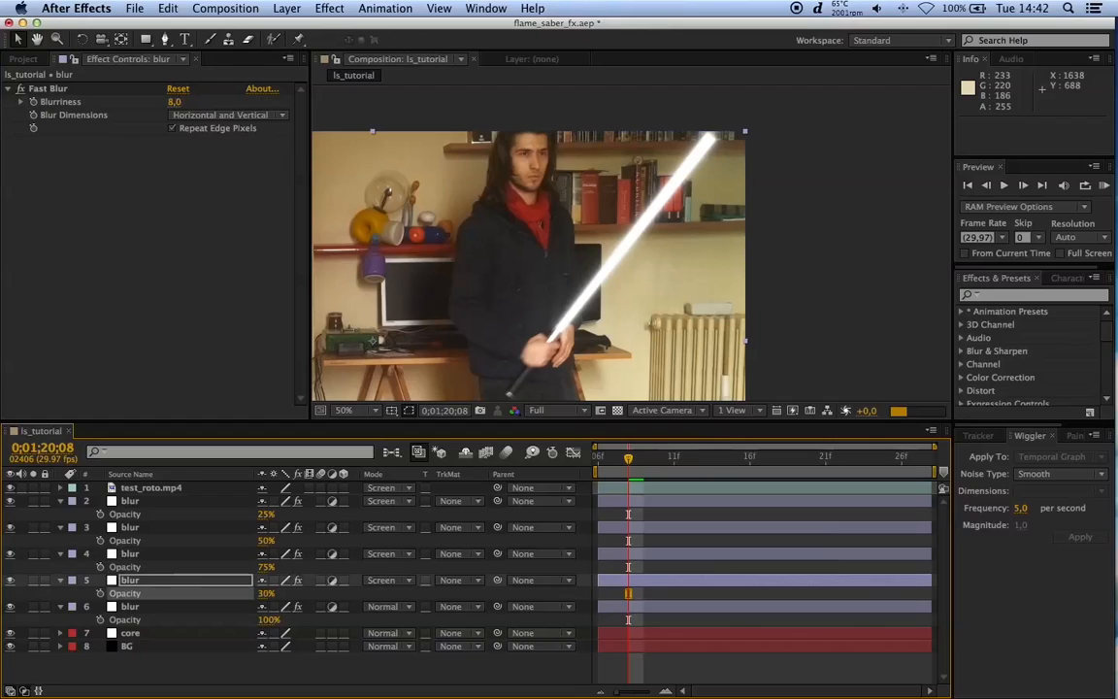
left_click(59, 579)
left_click(59, 553)
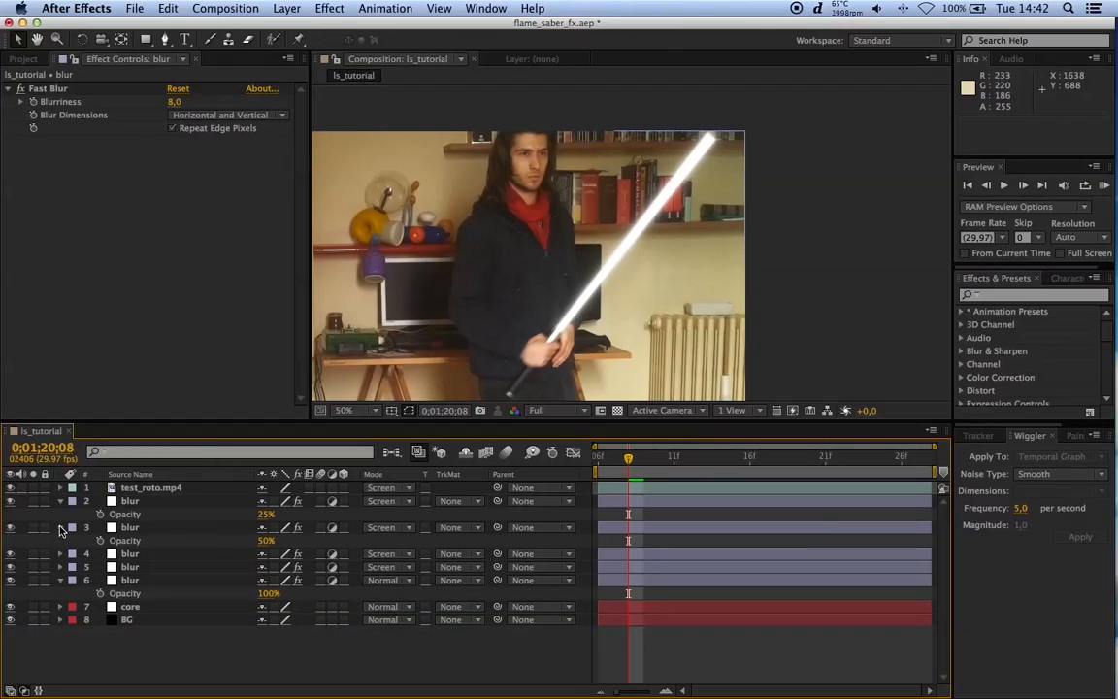
left_click(59, 527)
left_click(59, 501)
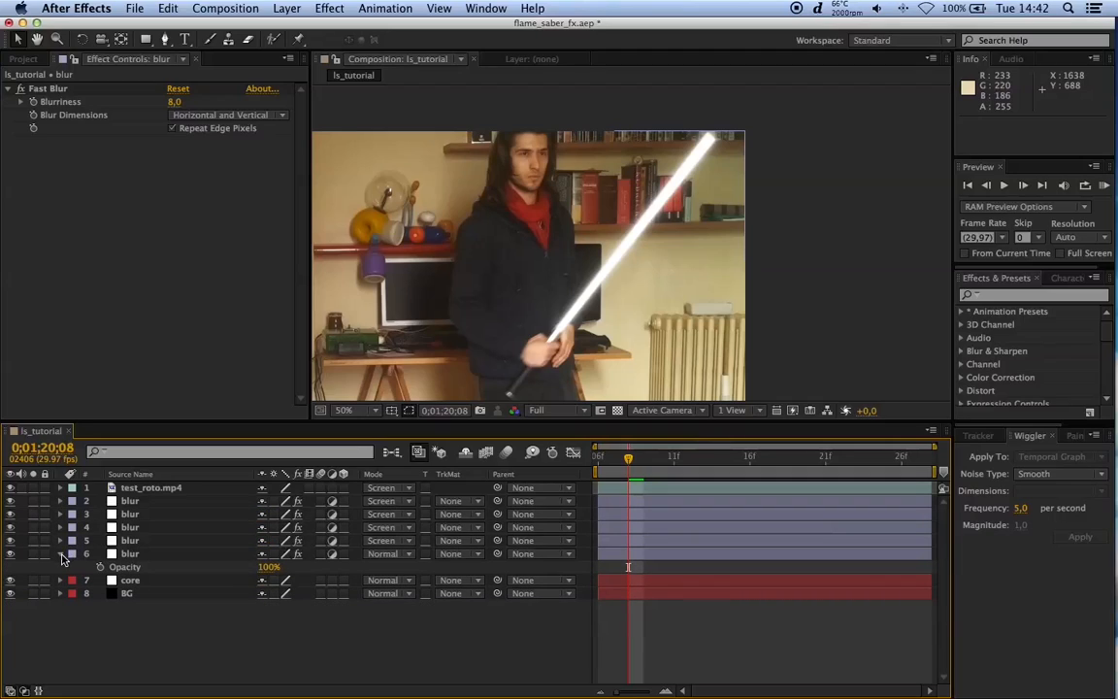
left_click(59, 553)
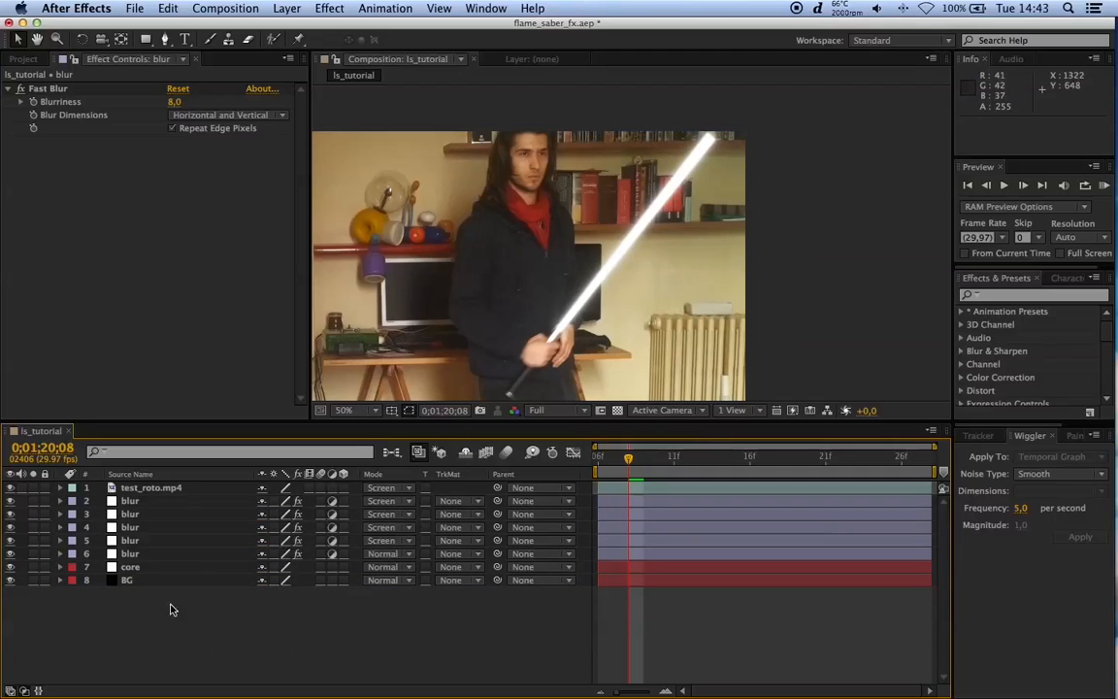
Step: Apply a Median effect with a Radius of 8 to the core layer and save the project
left_click(127, 568)
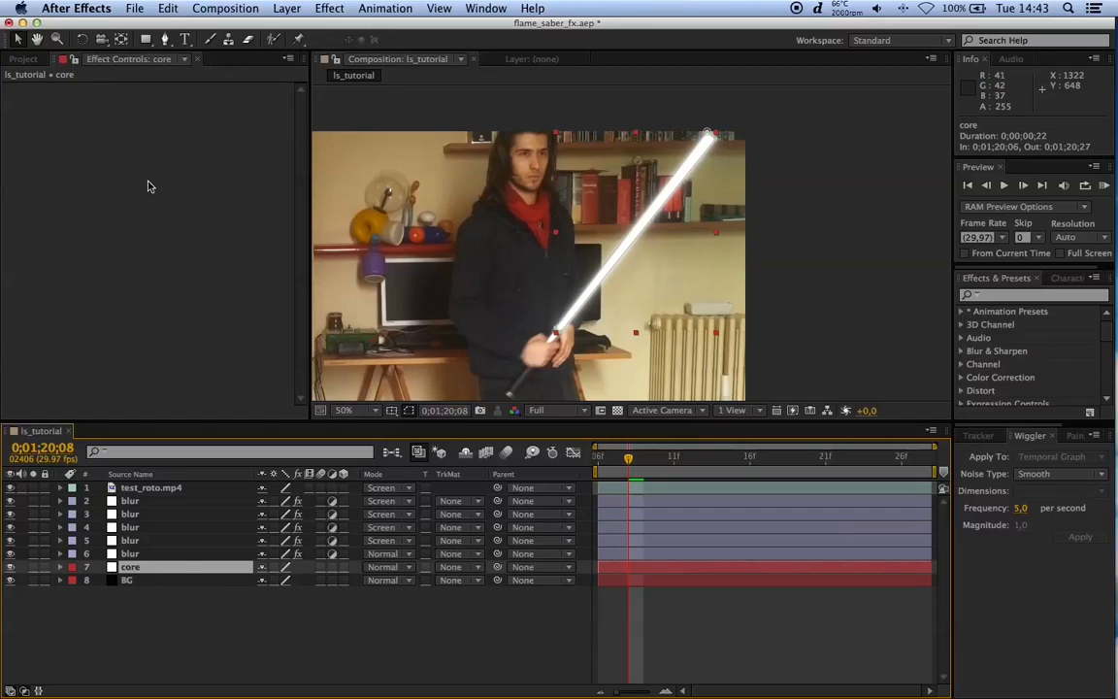
right_click(97, 184)
mouse_move(189, 398)
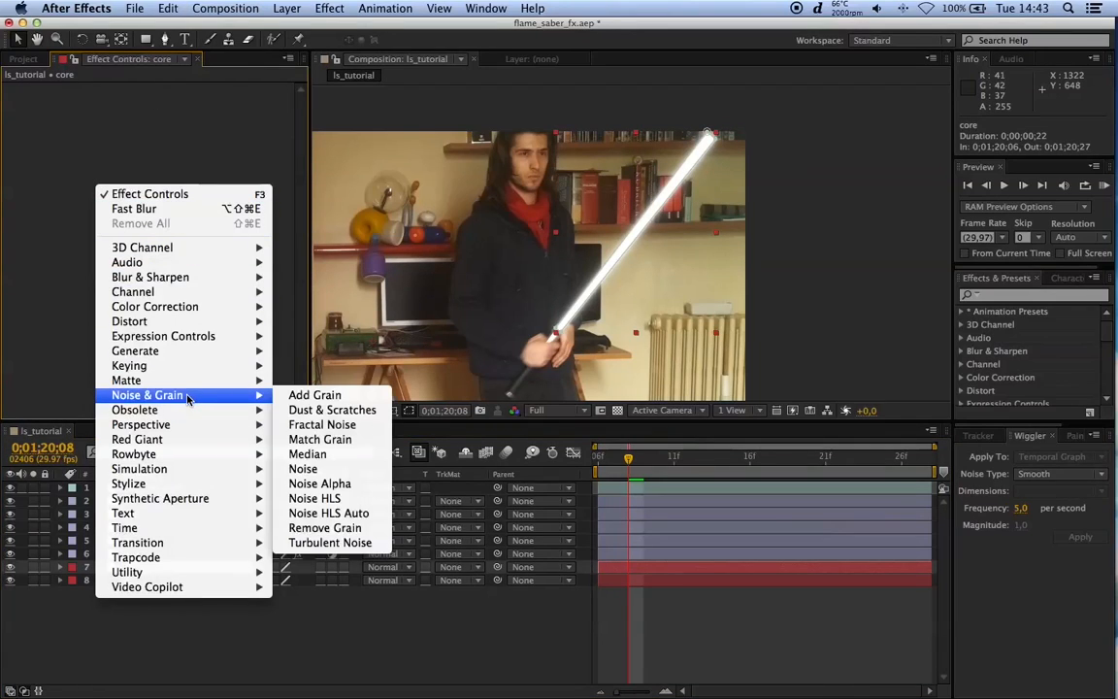
left_click(336, 460)
left_click(171, 102)
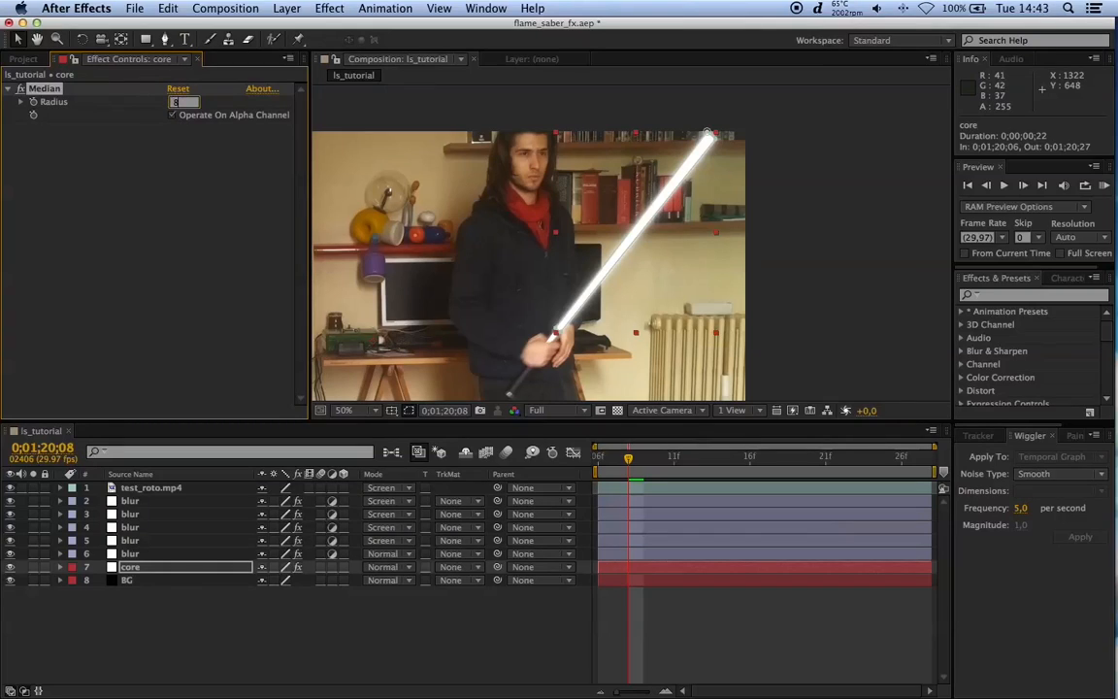
type("8")
left_click(786, 152)
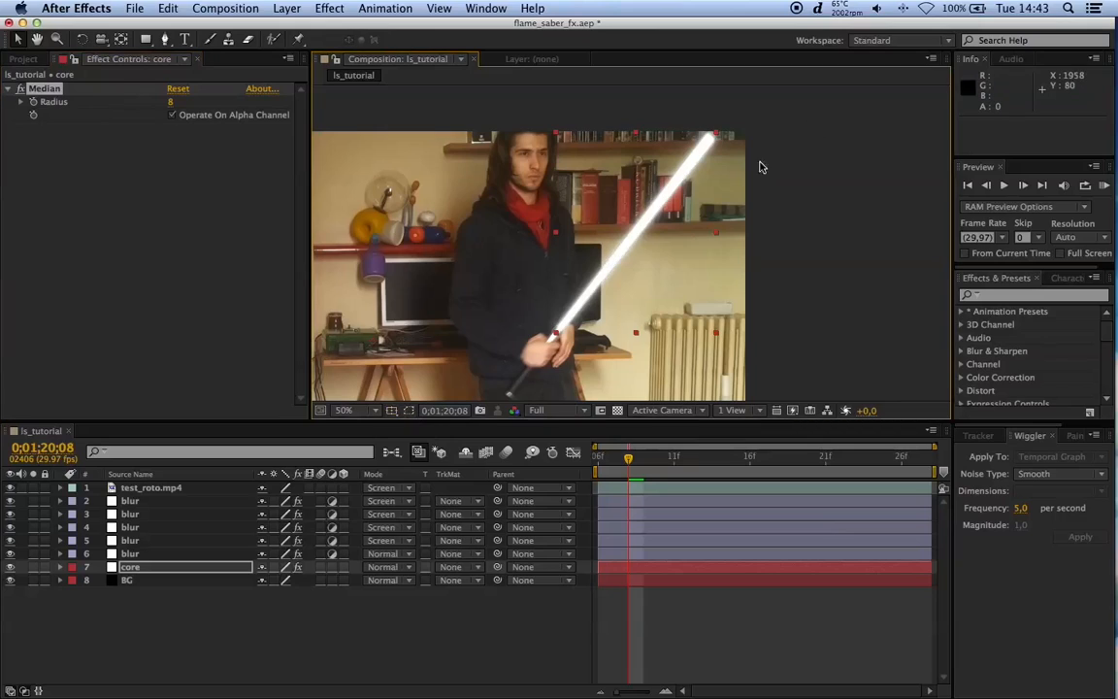
scroll(574, 324, "up", 1)
key("space")
left_click_drag(573, 324, 625, 200)
key("space")
scroll(600, 240, "down", 1)
scroll(630, 249, "down", 1)
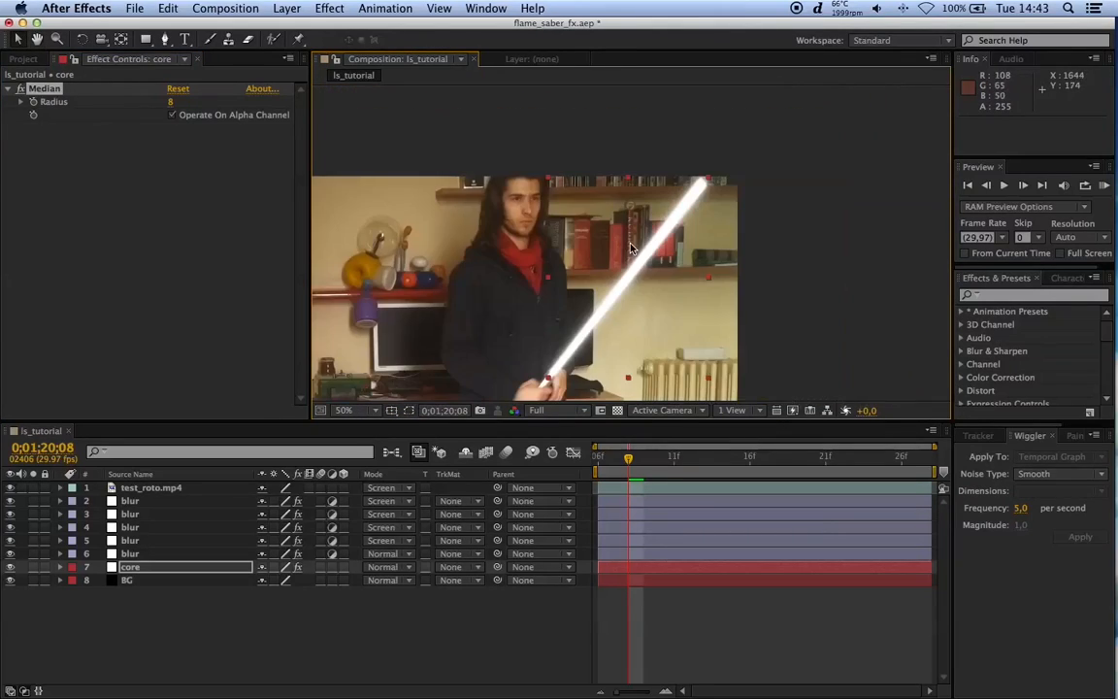
left_click(245, 629)
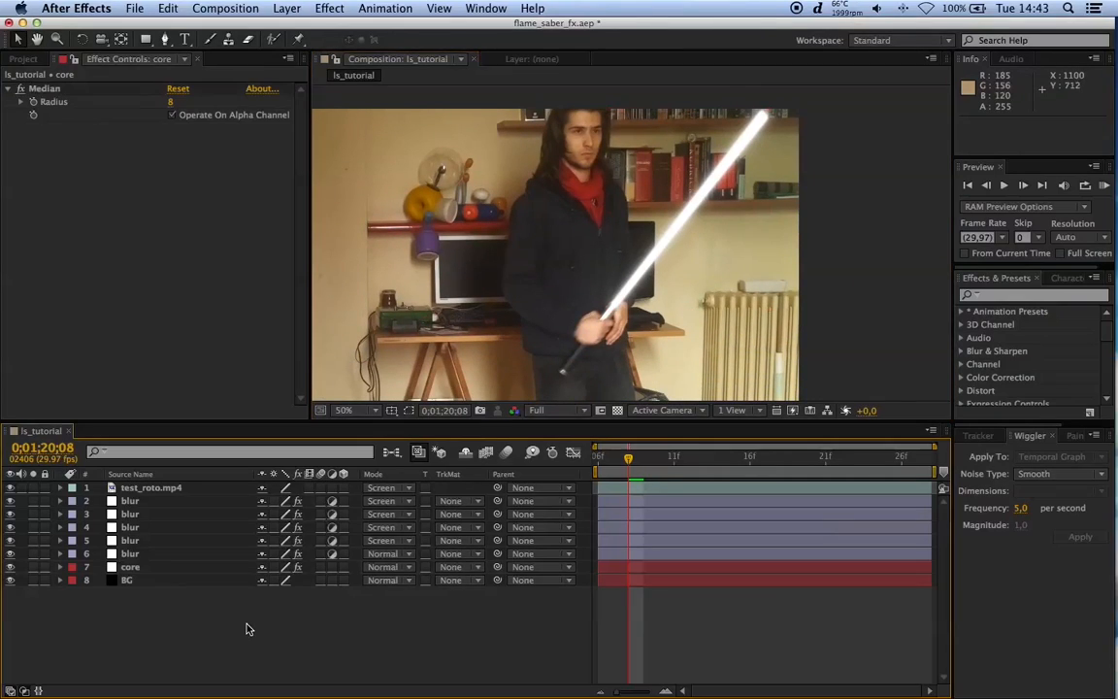
key("super+s")
Step: Create a white 1920 x 1080 px solid named flicker and place it directly below the test_roto.mp4 layer
right_click(243, 621)
mouse_move(340, 538)
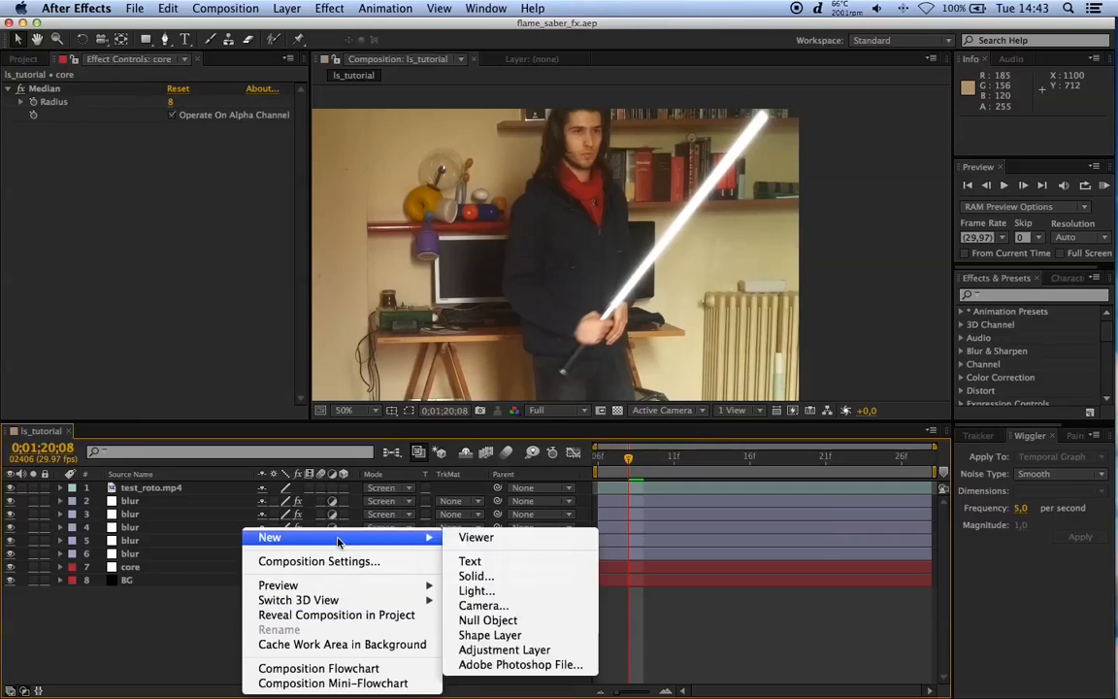
left_click(511, 577)
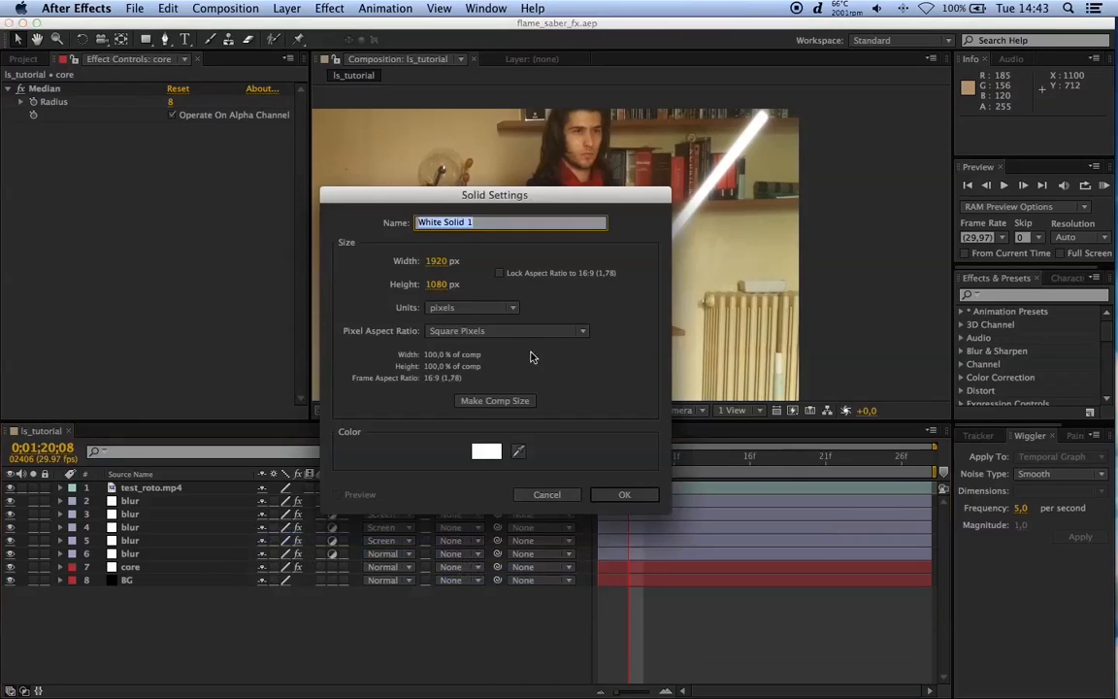
left_click(485, 449)
left_click(718, 460)
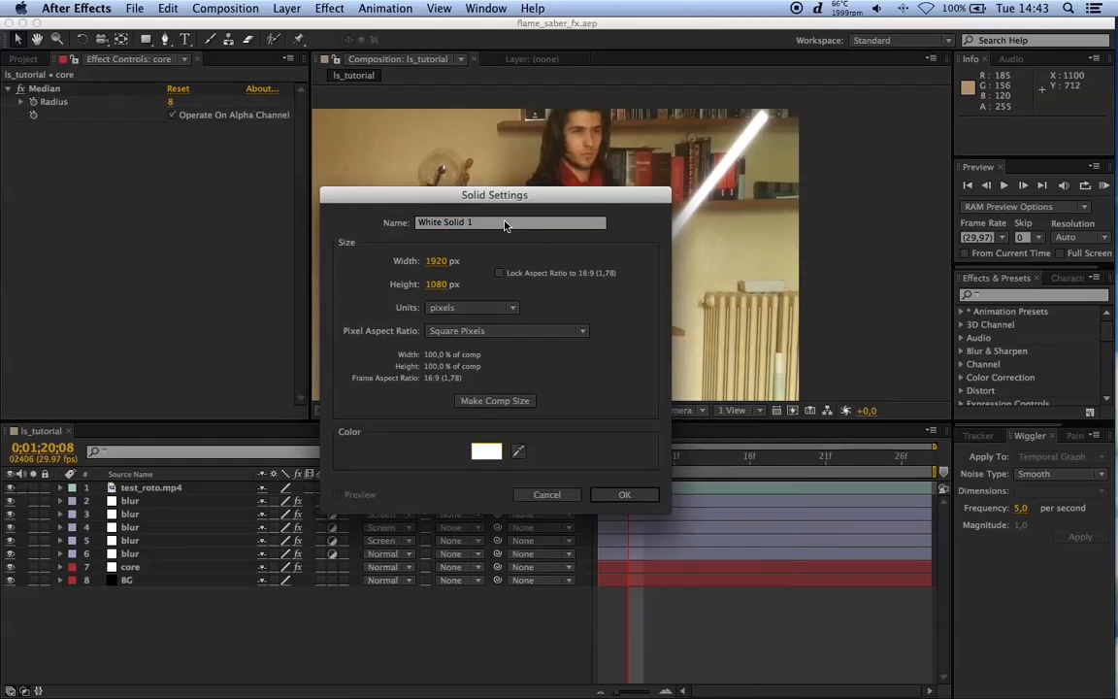
type("flicker")
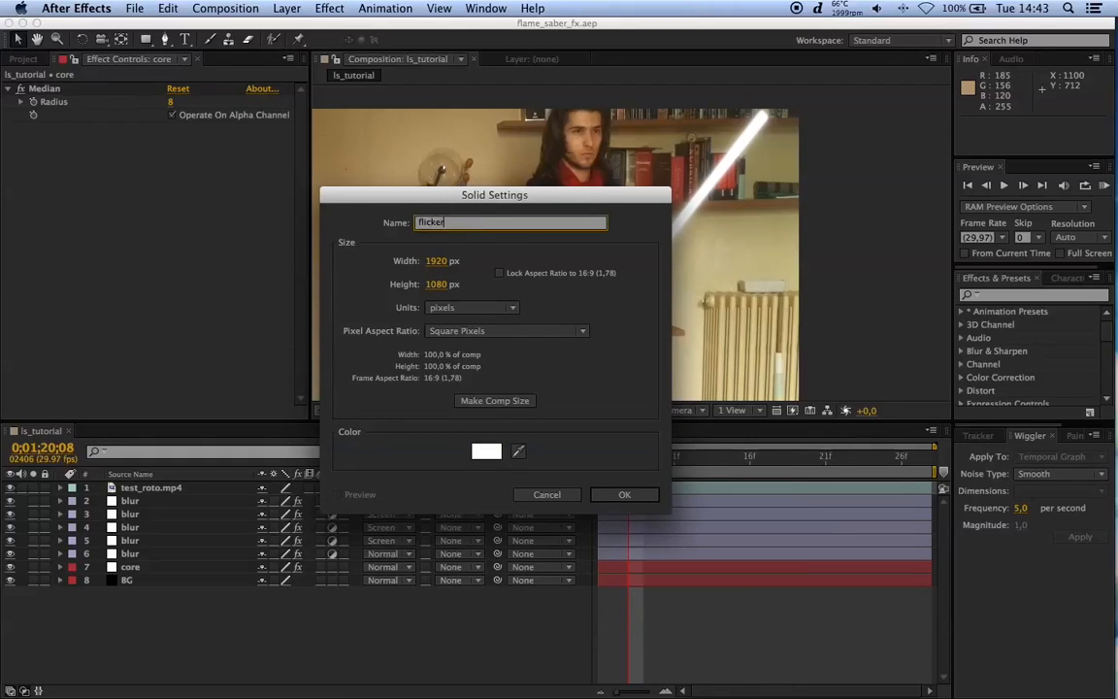
left_click(624, 494)
left_click_drag(178, 488, 175, 515)
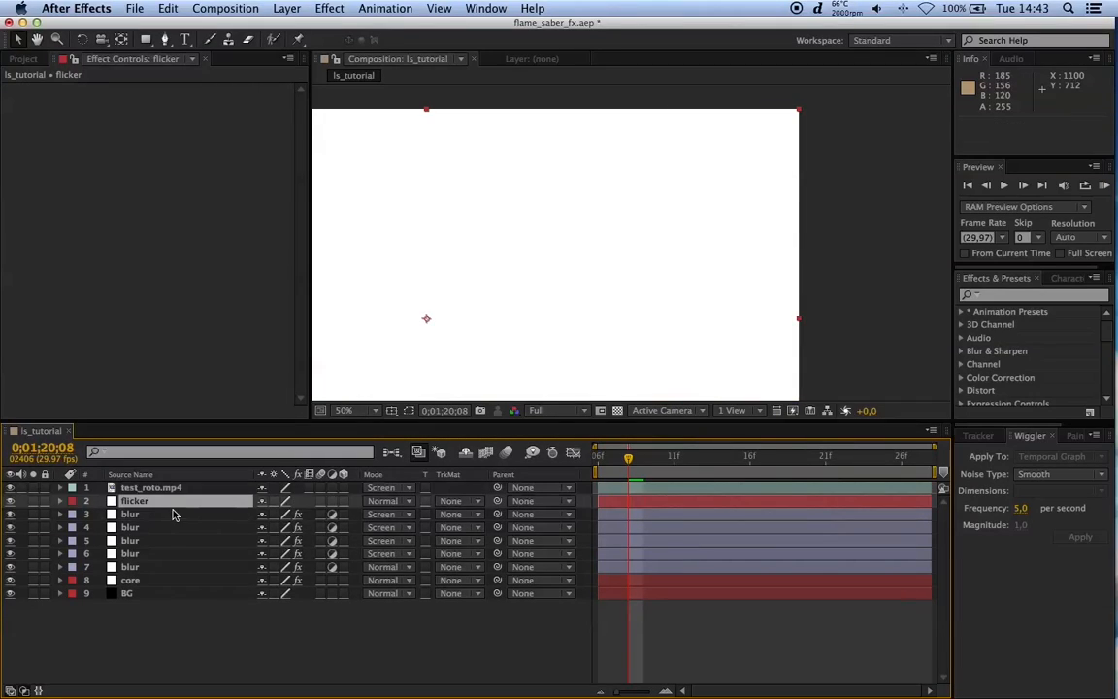
Step: Keyframe the flicker layer's Opacity at 0% at both 0;01;20;06 and 0;01;20;27
key("Page_Up")
key("Page_Up")
key("t")
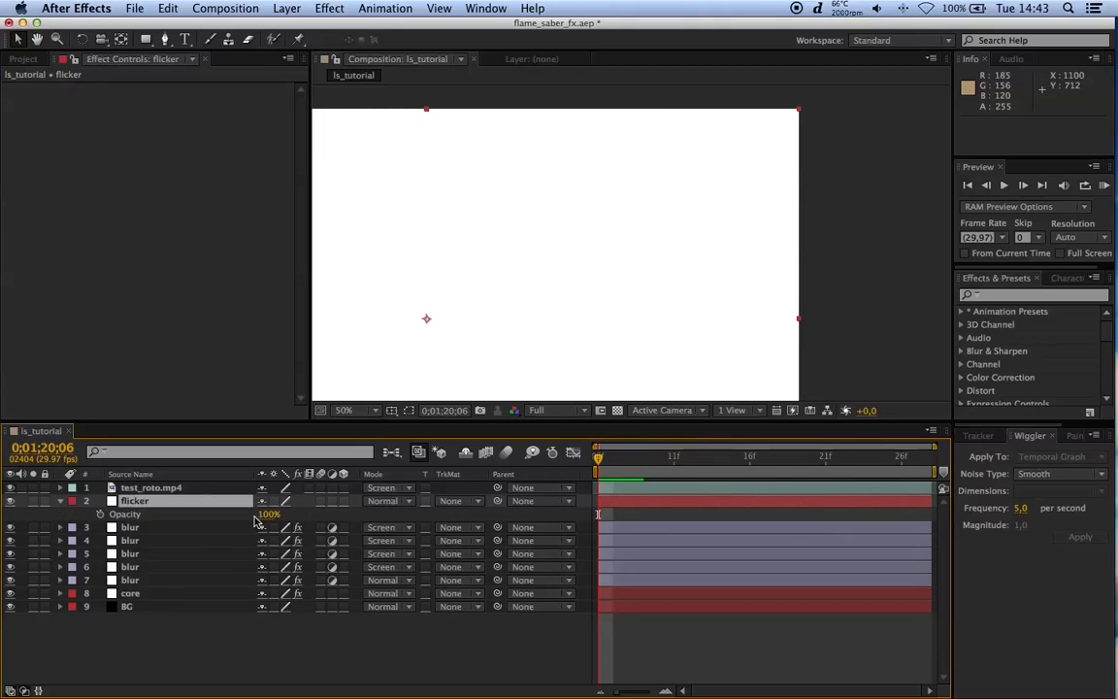
left_click_drag(258, 515, 254, 518)
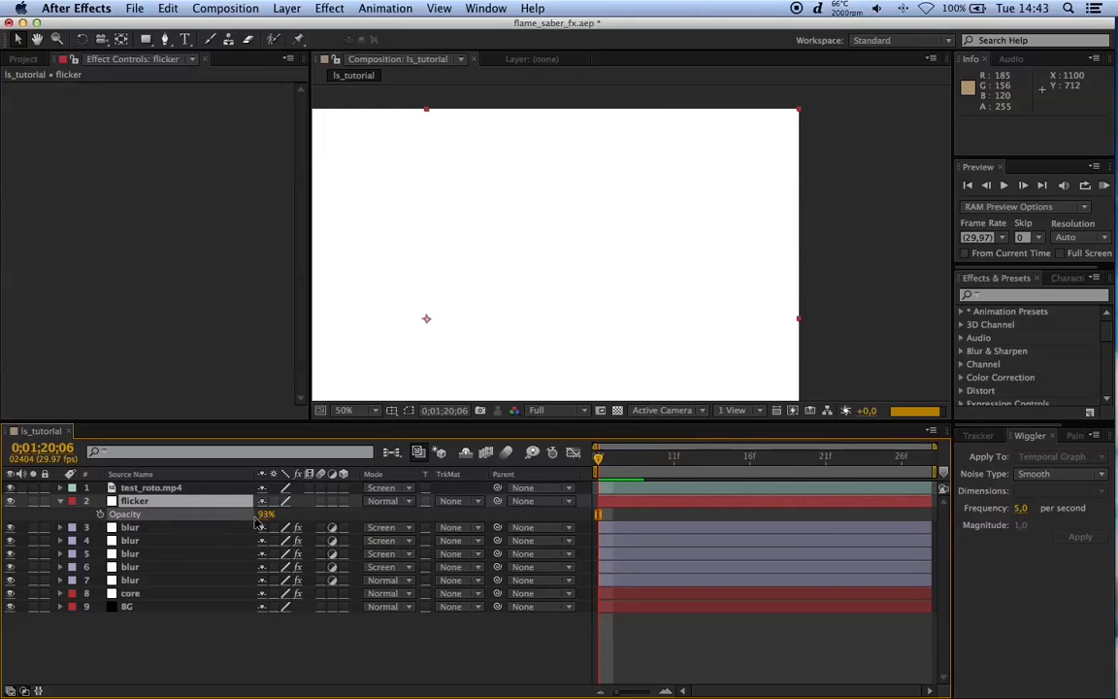
left_click(266, 515)
type("0")
key("Return")
left_click(916, 470)
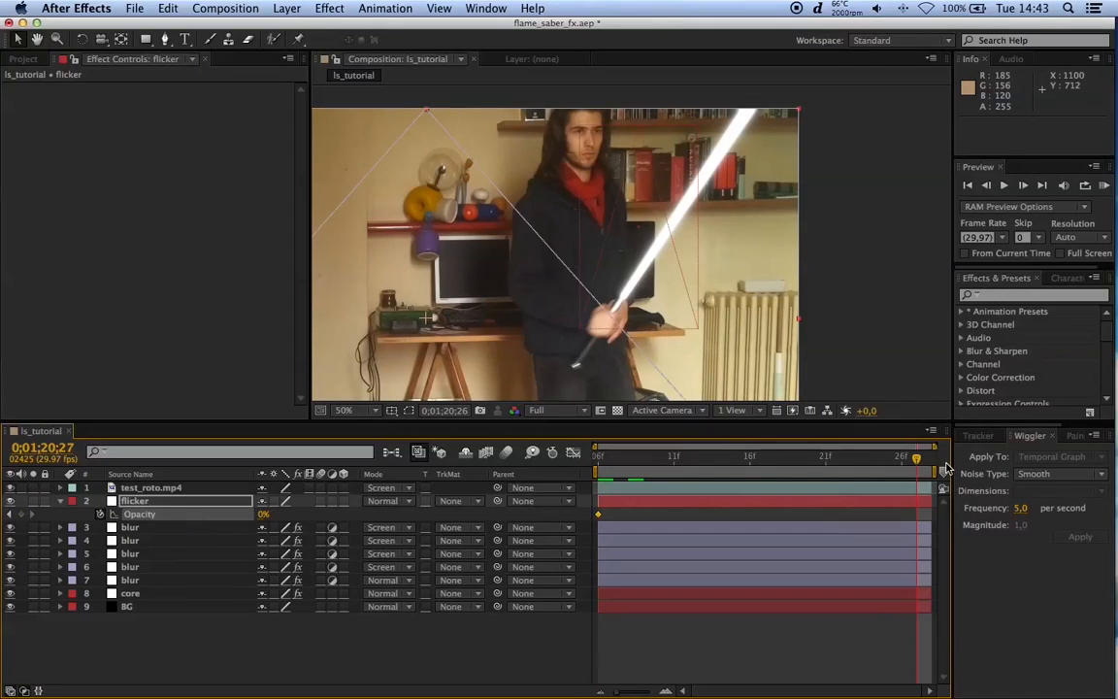
left_click(21, 514)
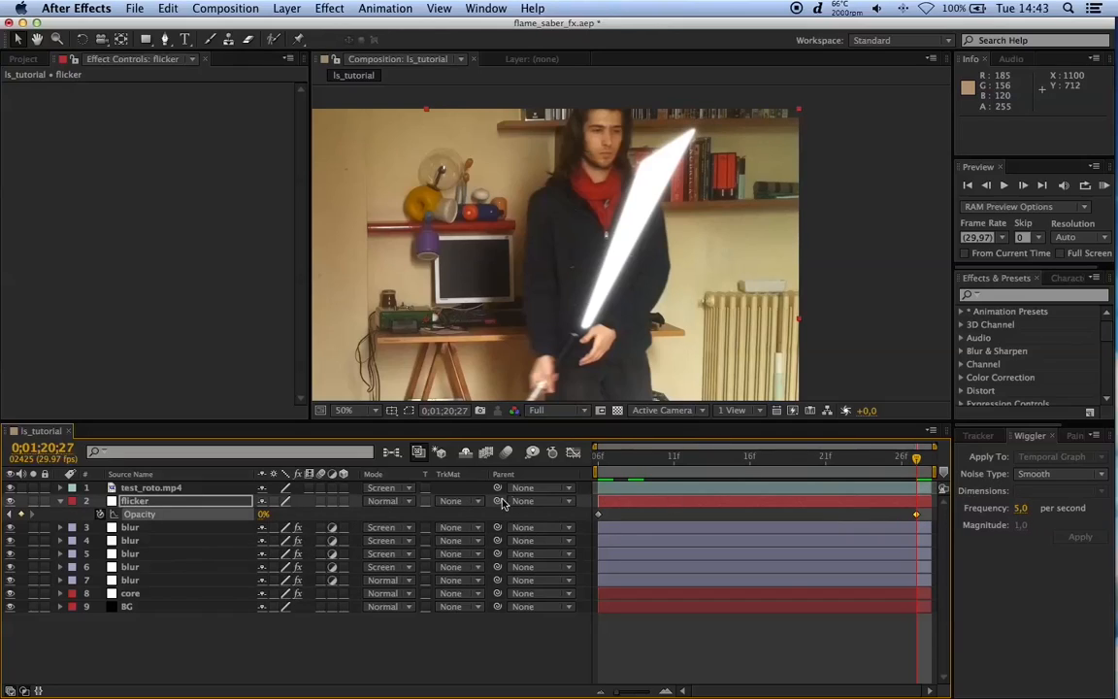
Step: Apply the Wiggler to both flicker Opacity keyframes with Jagged noise, Frequency 16 and Magnitude 17
left_click(599, 515, "shift")
left_click(1020, 508)
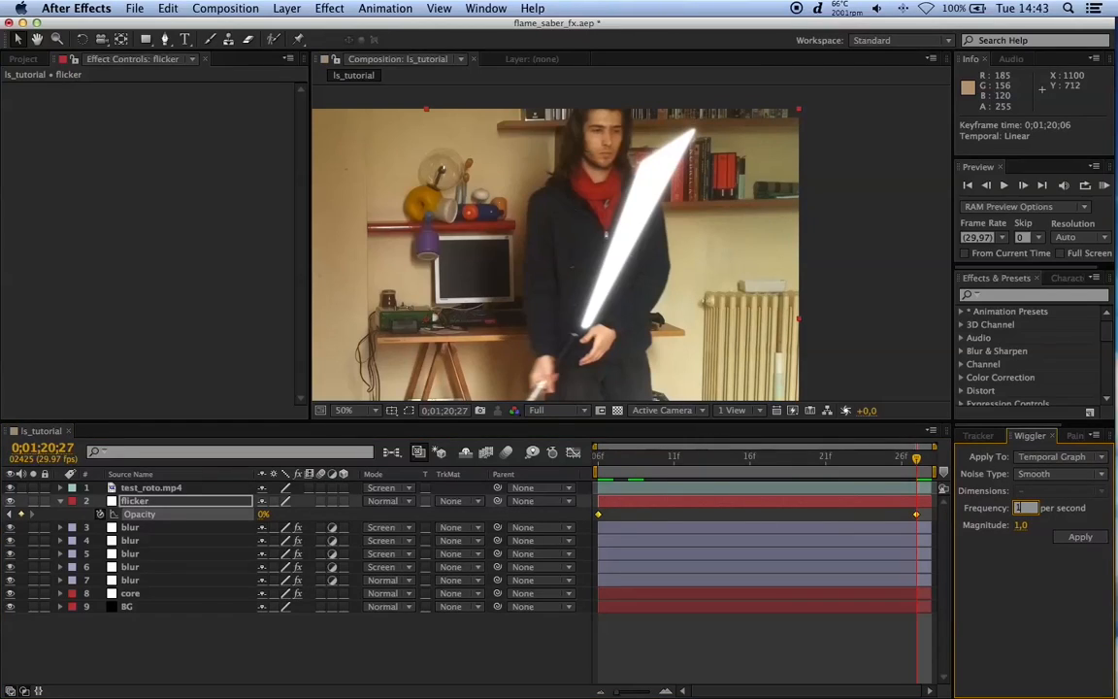
type("16")
key("Tab")
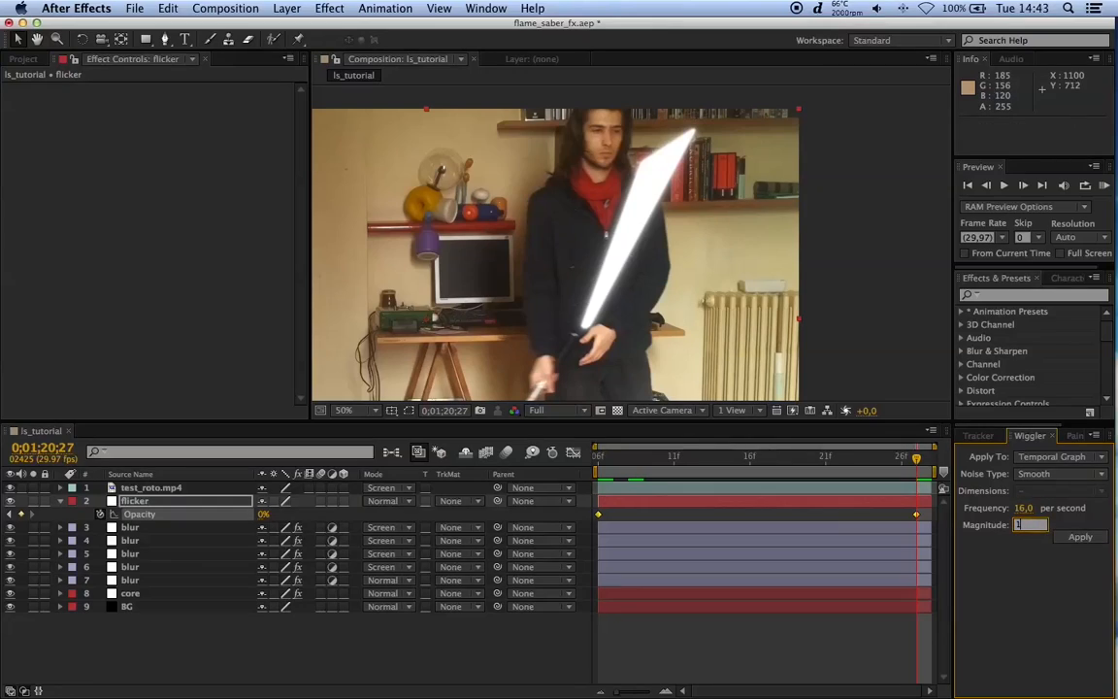
type("17")
left_click(1060, 473)
left_click(1043, 500)
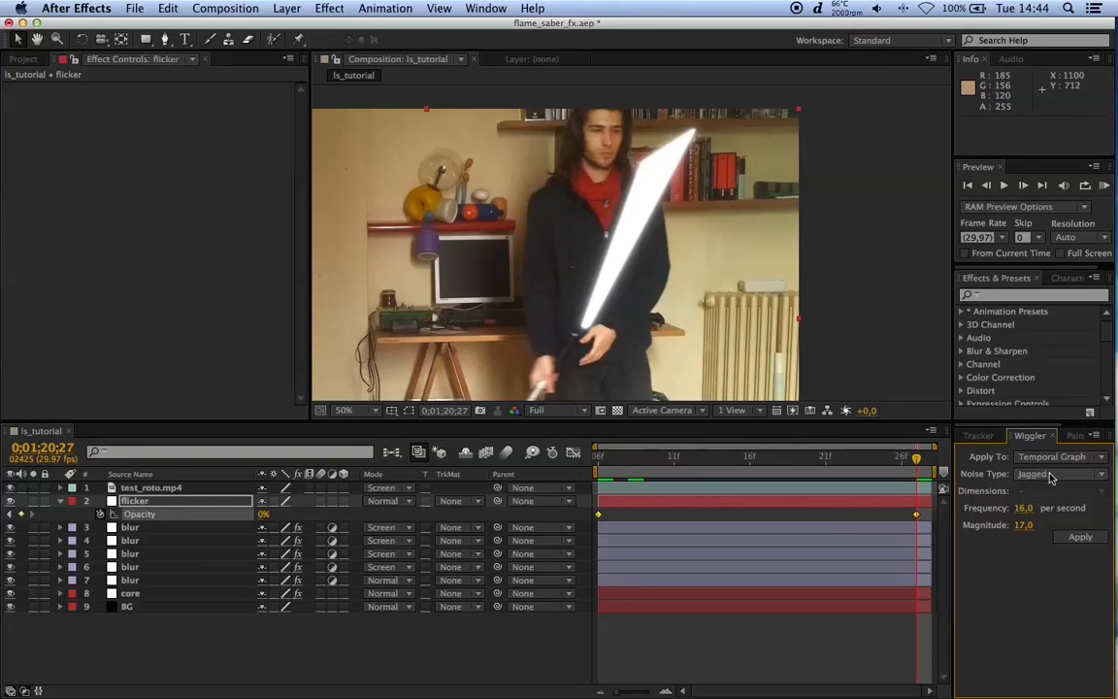
left_click(1080, 537)
Step: Scrub through the wiggled opacity to 0;01;20;10 and set the flicker layer's blending mode to Classic Color Dodge
left_click(643, 458)
left_click_drag(647, 467, 680, 467)
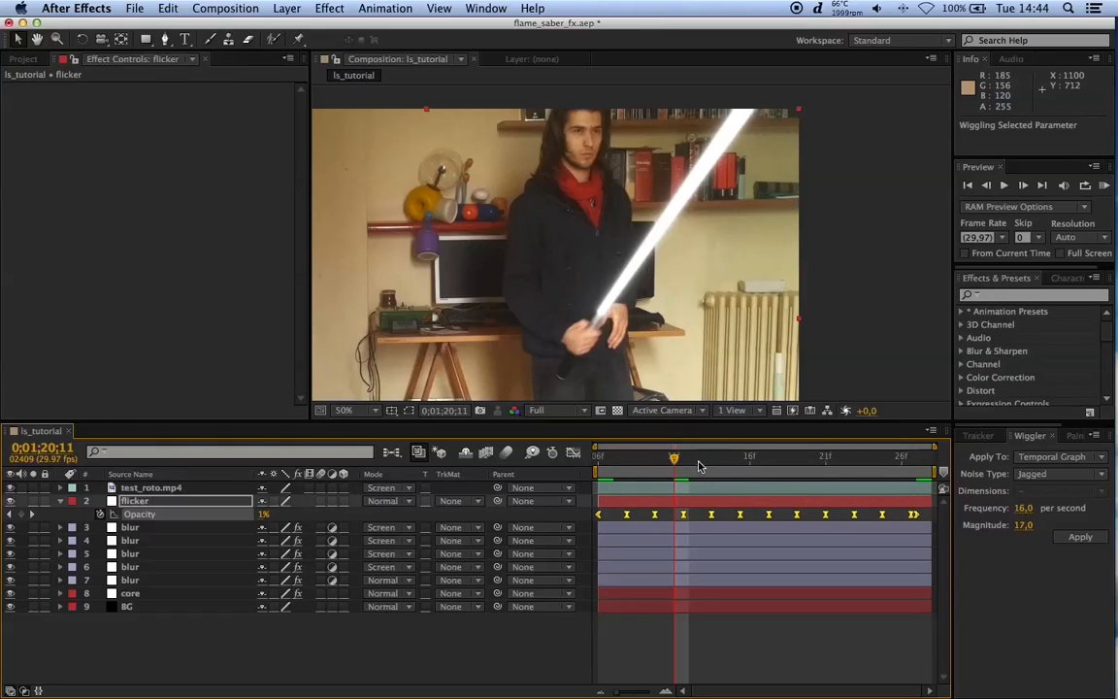
left_click(919, 464)
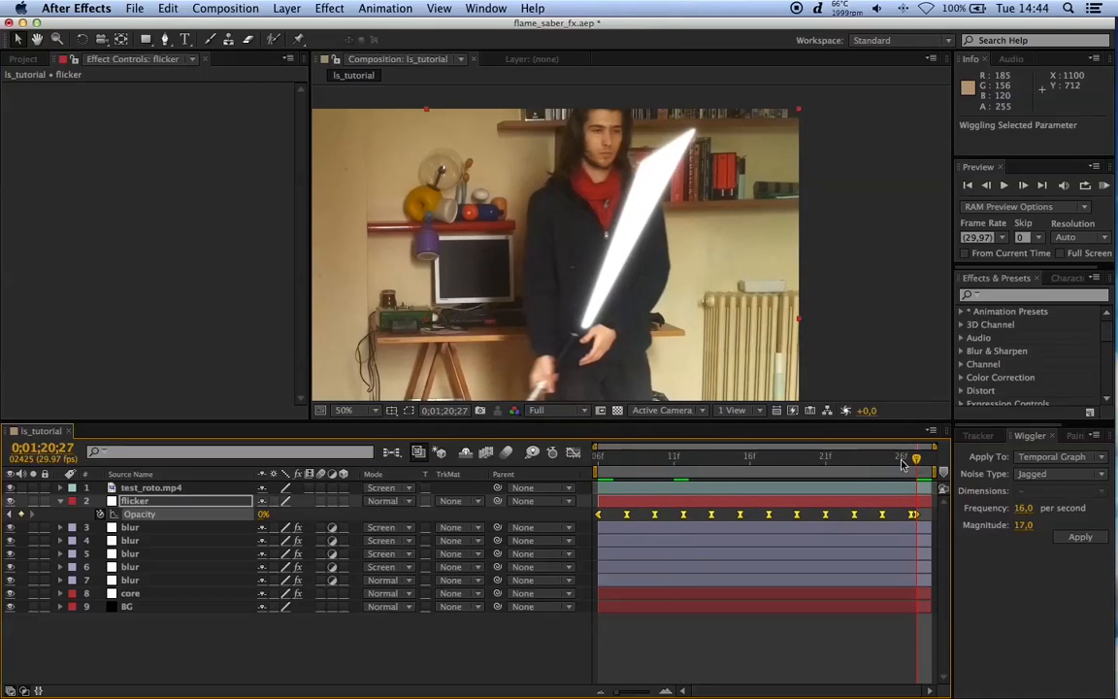
left_click_drag(826, 460, 733, 458)
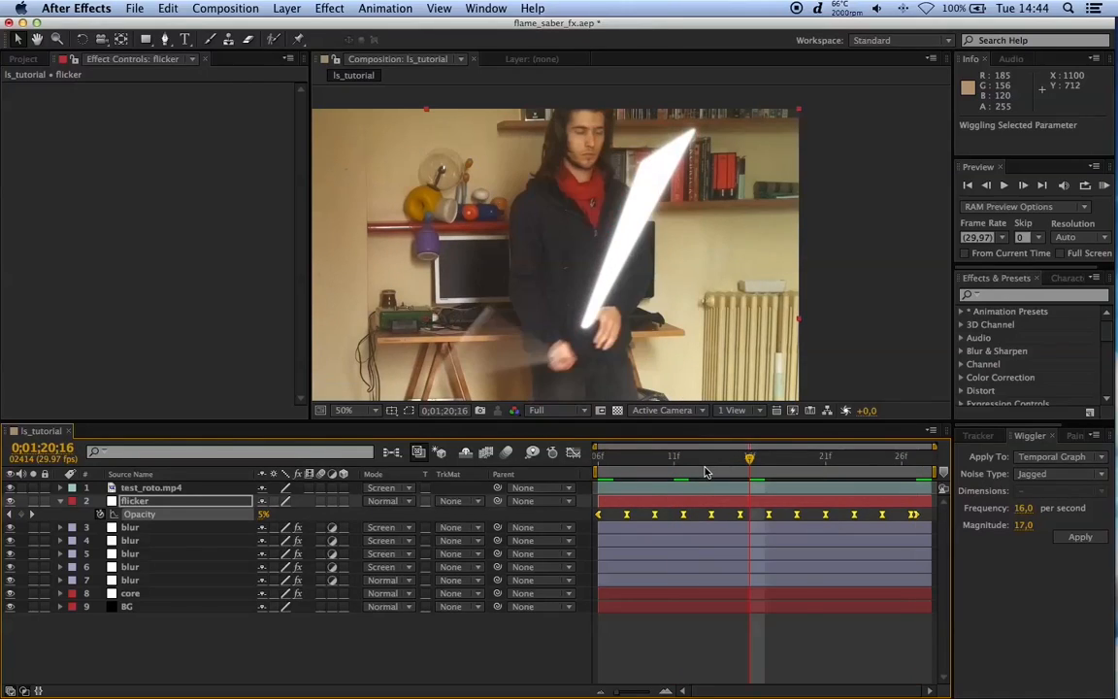
left_click(657, 464)
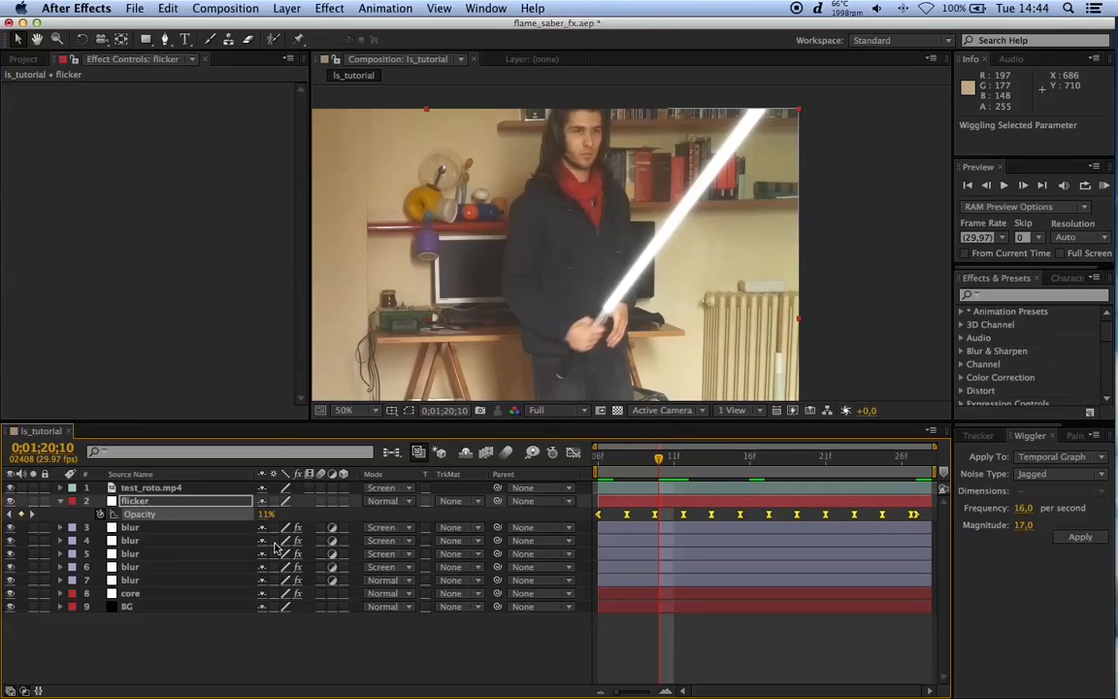
left_click(388, 500)
left_click(441, 283)
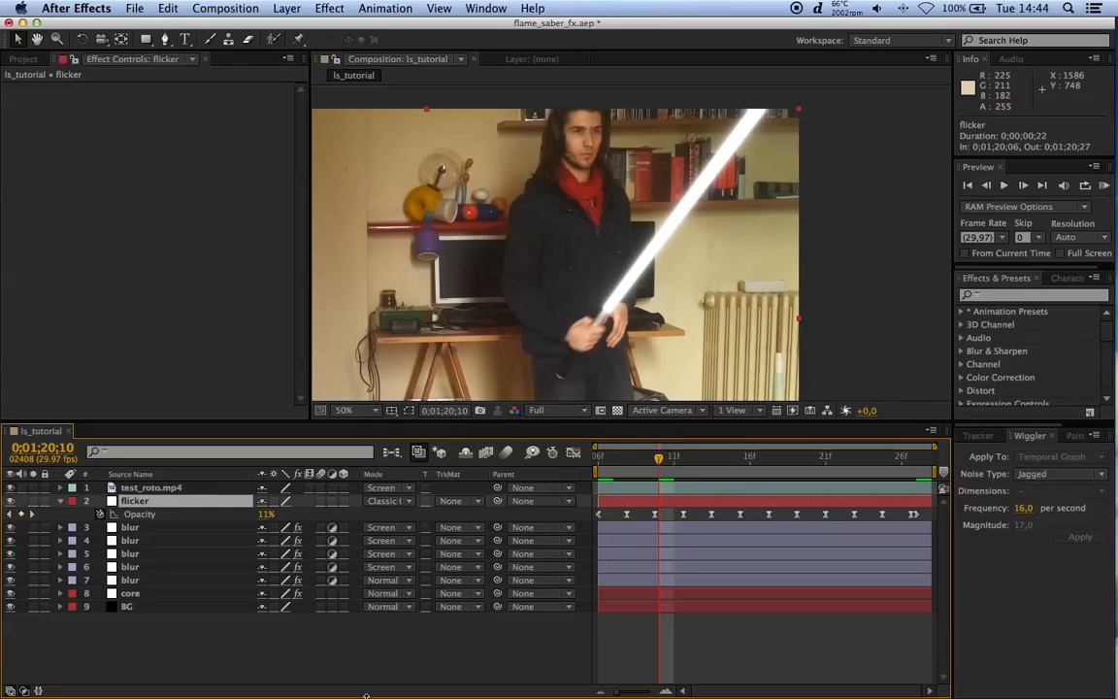
left_click(170, 649)
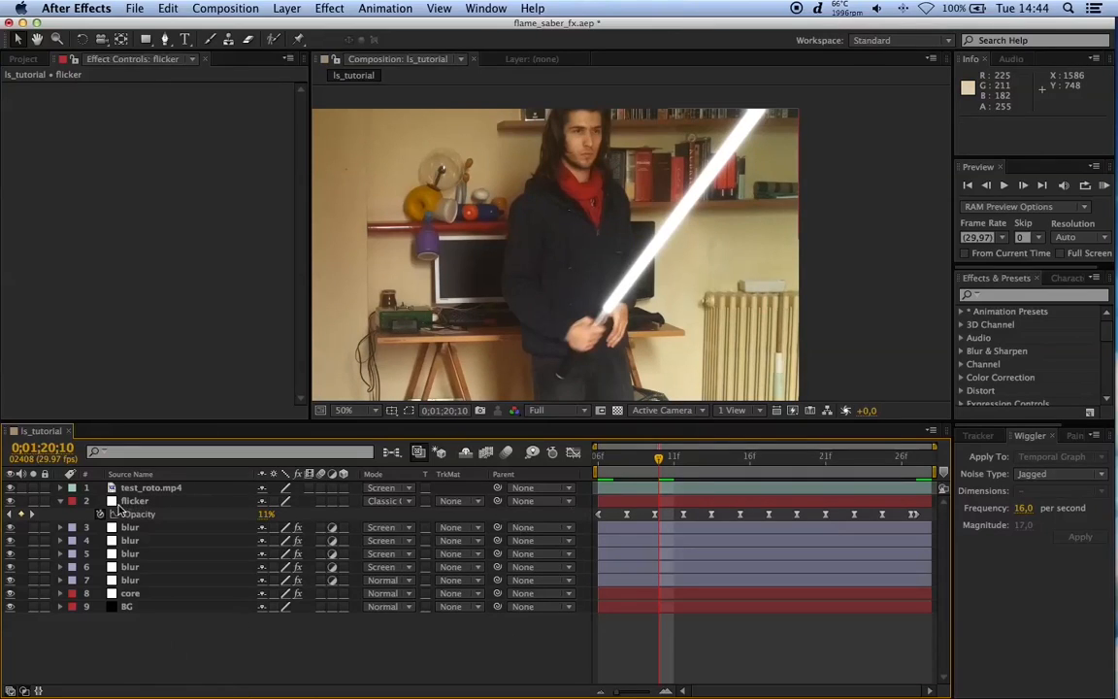
Step: Collapse the flicker layer's properties, add a new adjustment layer and place it directly below the test_roto.mp4 layer
left_click(60, 500)
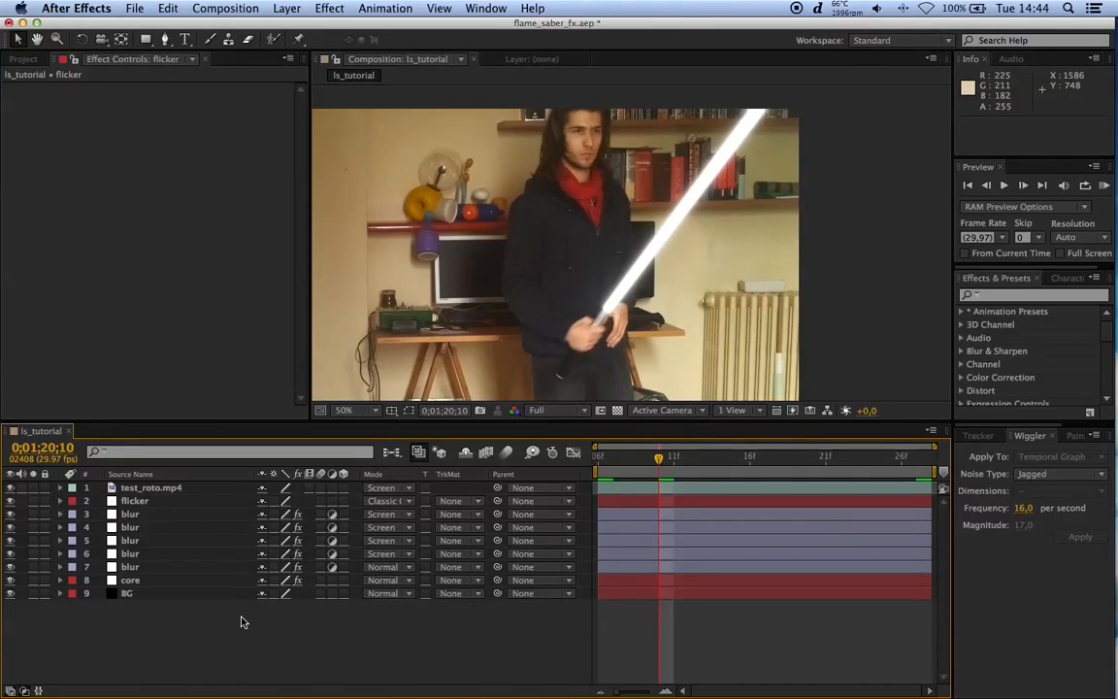
right_click(253, 582)
mouse_move(365, 545)
left_click(512, 650)
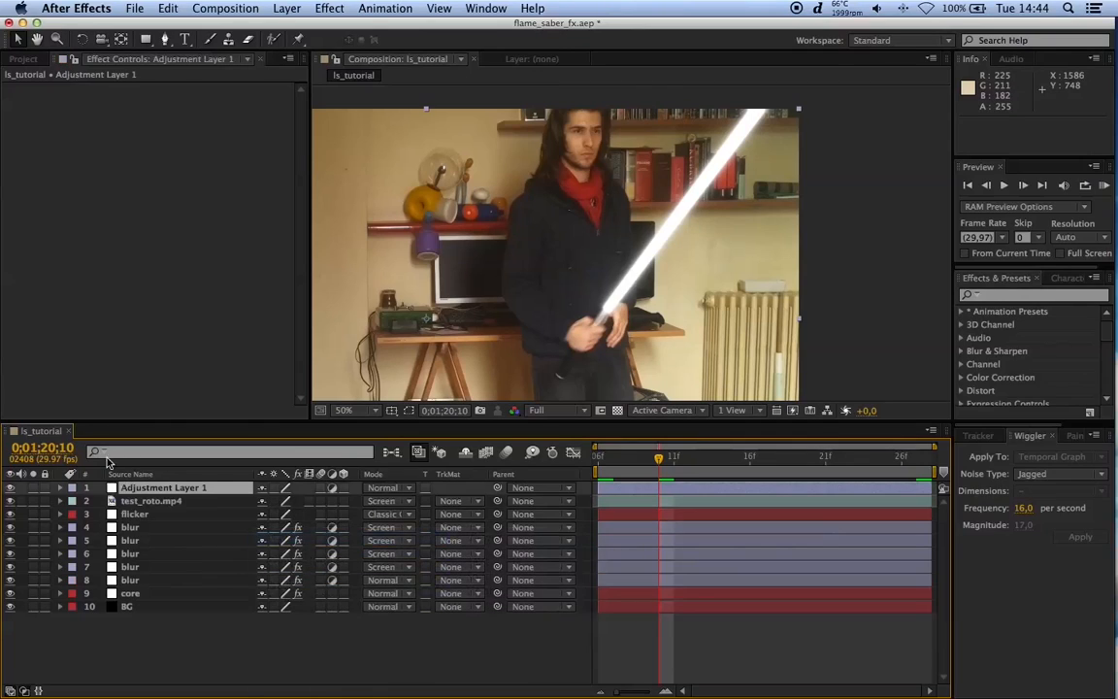
left_click_drag(165, 487, 142, 510)
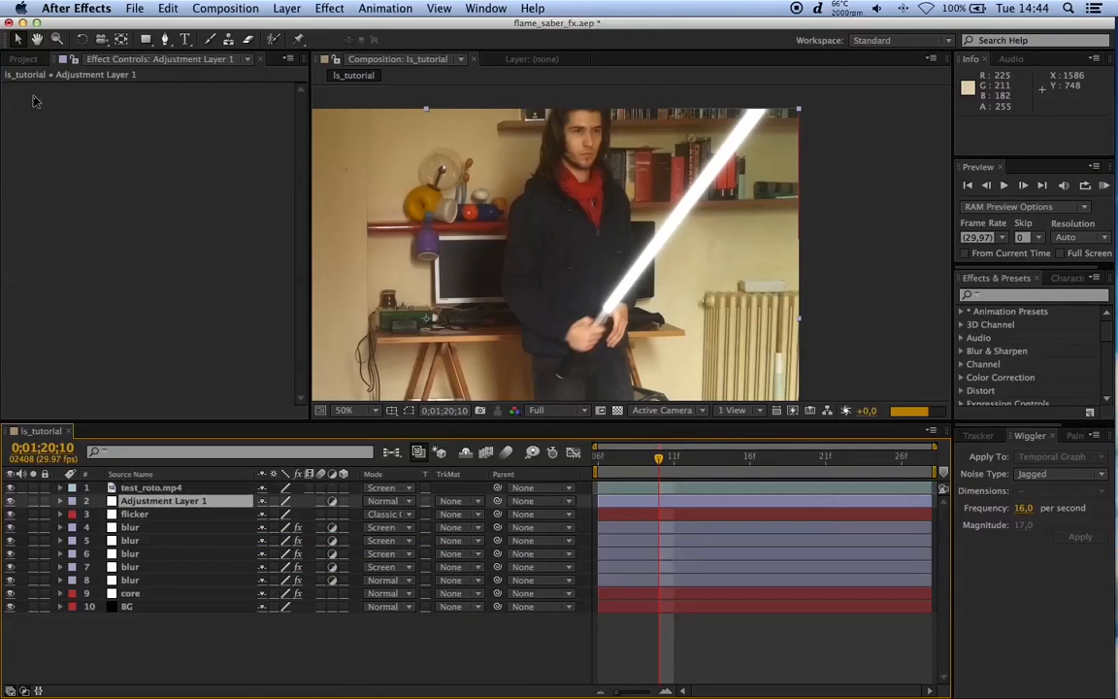
Step: Rename the new adjustment layer's solid to saber_color in the project's Solids folder
left_click(22, 60)
left_click(70, 229)
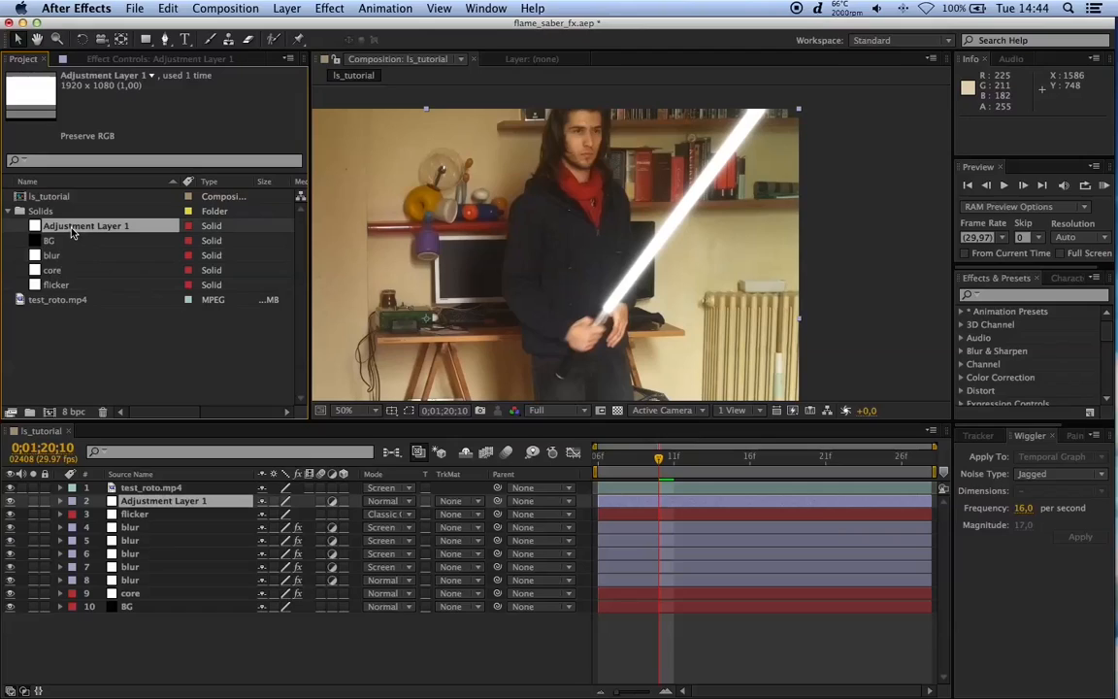
right_click(66, 227)
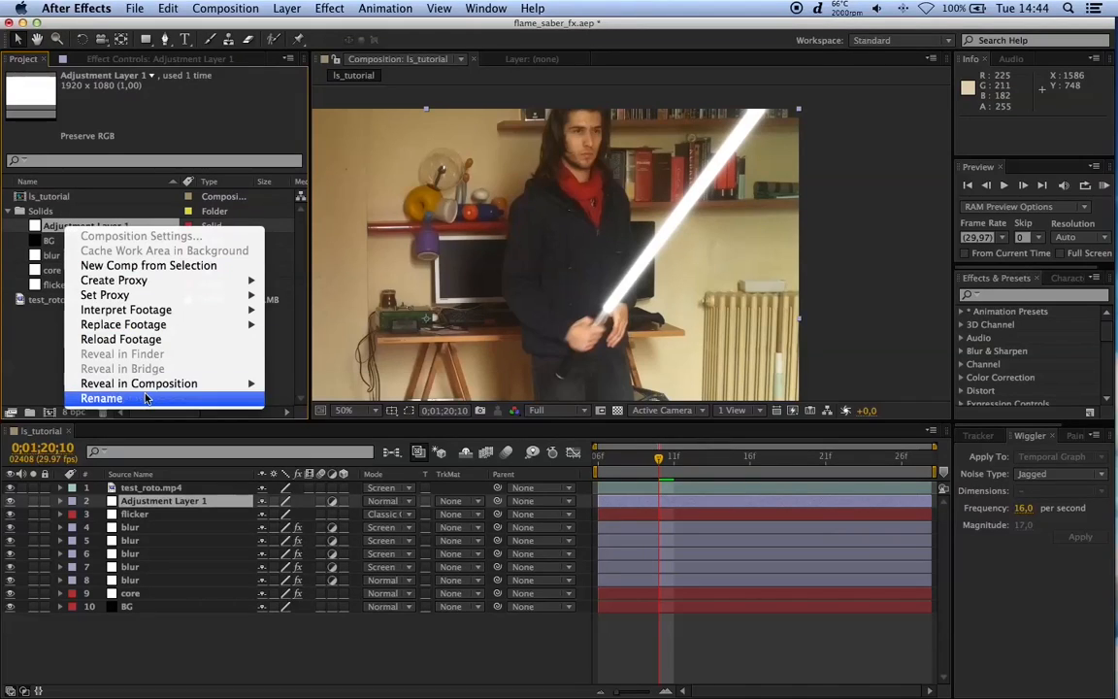
left_click(101, 398)
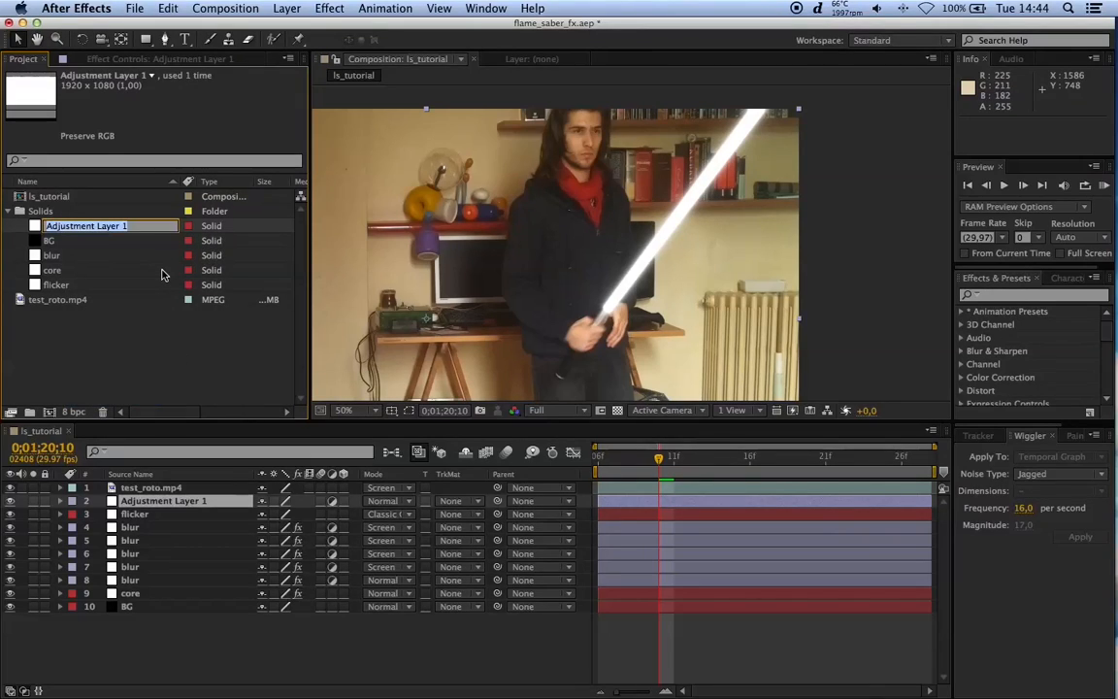
type("color")
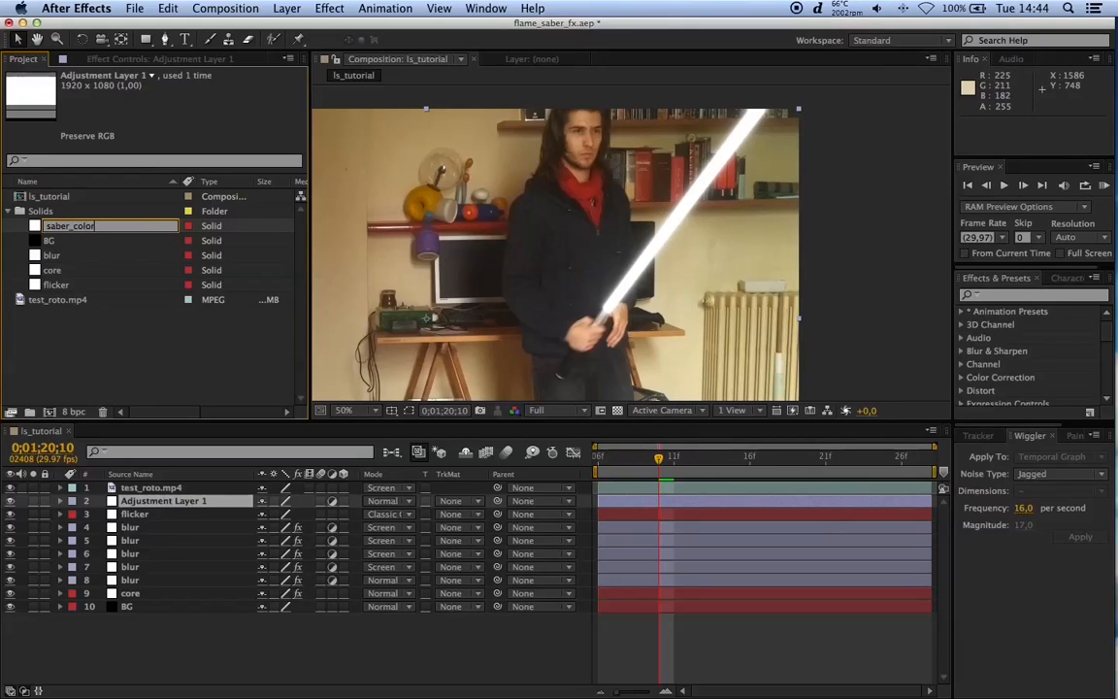
key("Return")
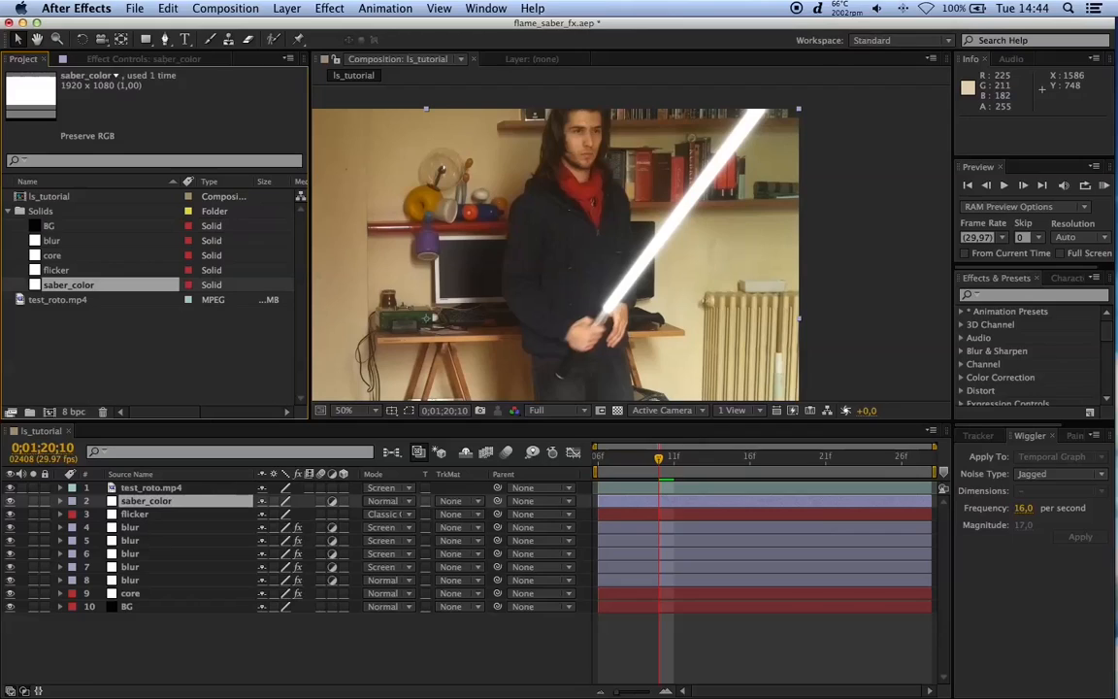
Step: Apply the Colorama effect to the saber_color layer and set its output cycle to the Fire preset palette
left_click(153, 59)
right_click(81, 172)
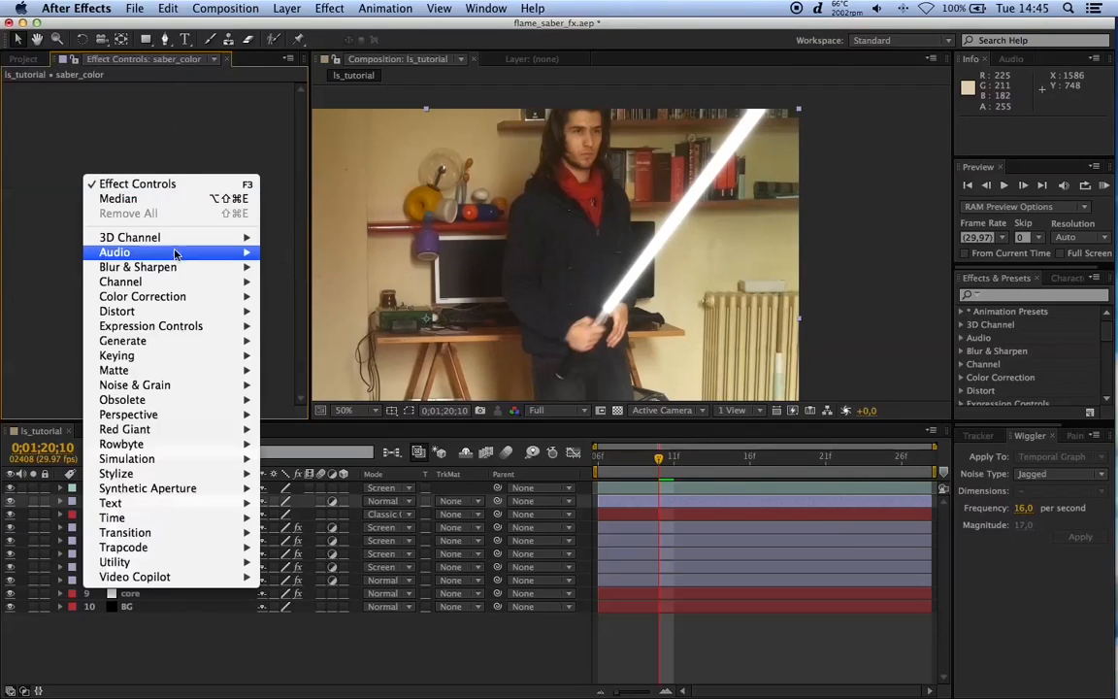
mouse_move(187, 279)
mouse_move(238, 297)
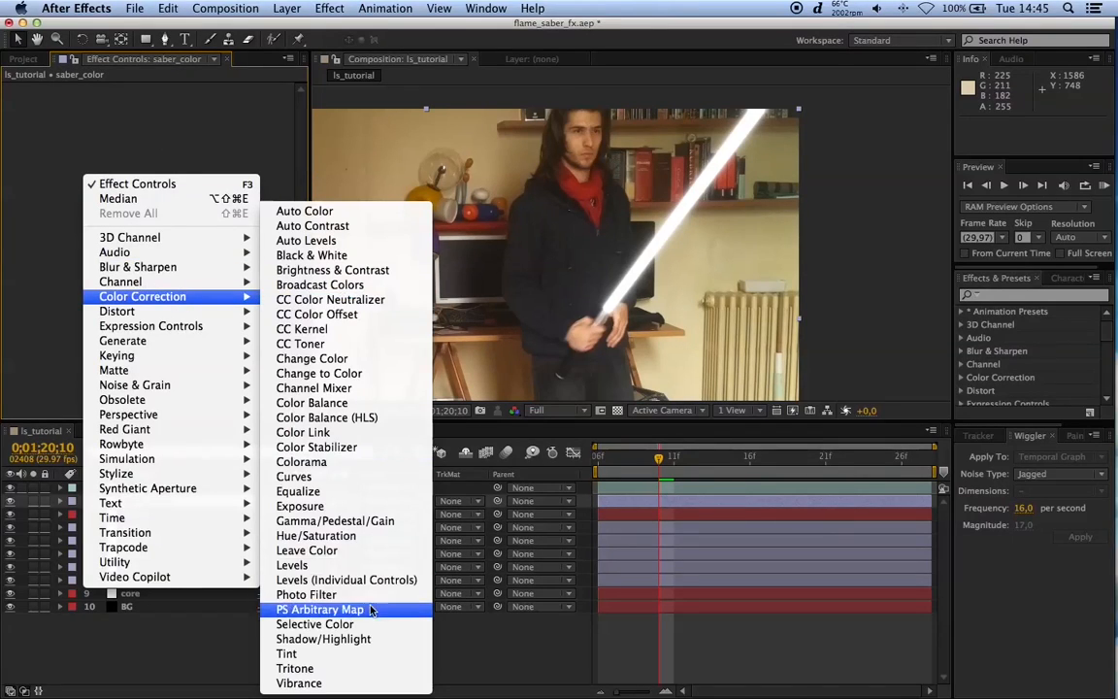
left_click(341, 462)
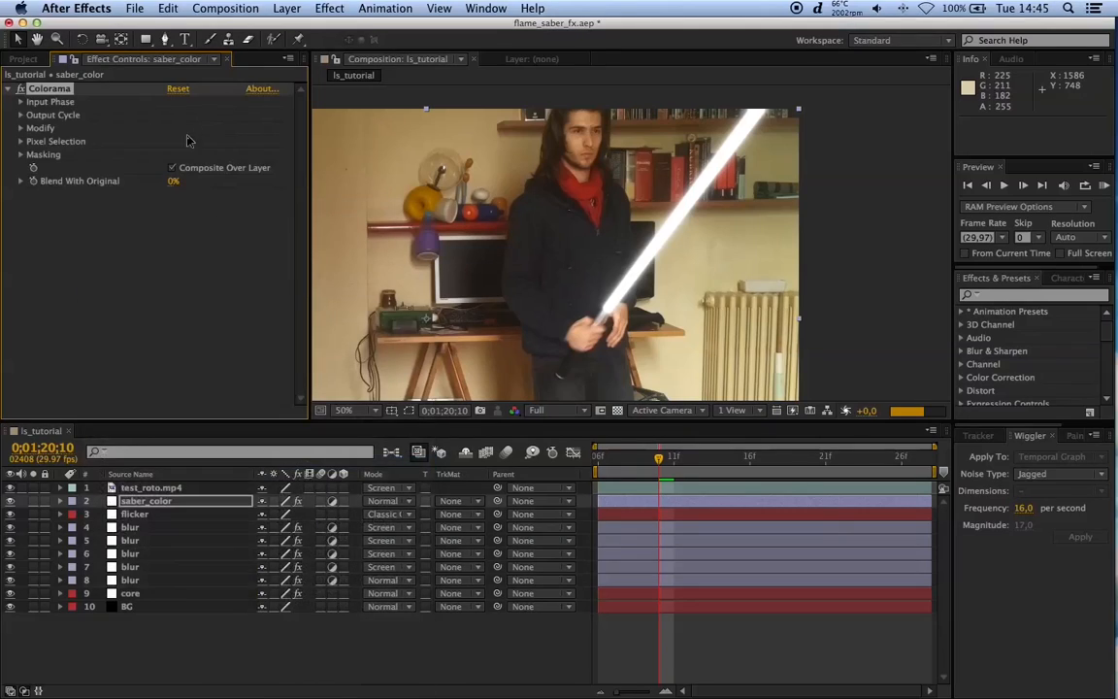
left_click(20, 115)
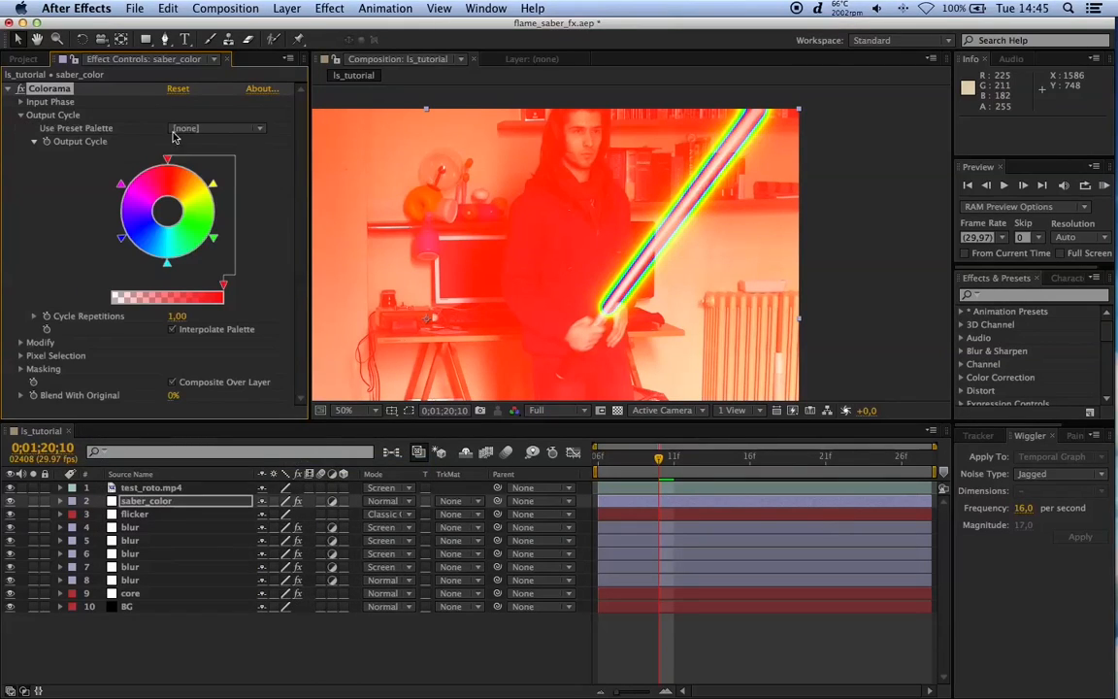
left_click(220, 132)
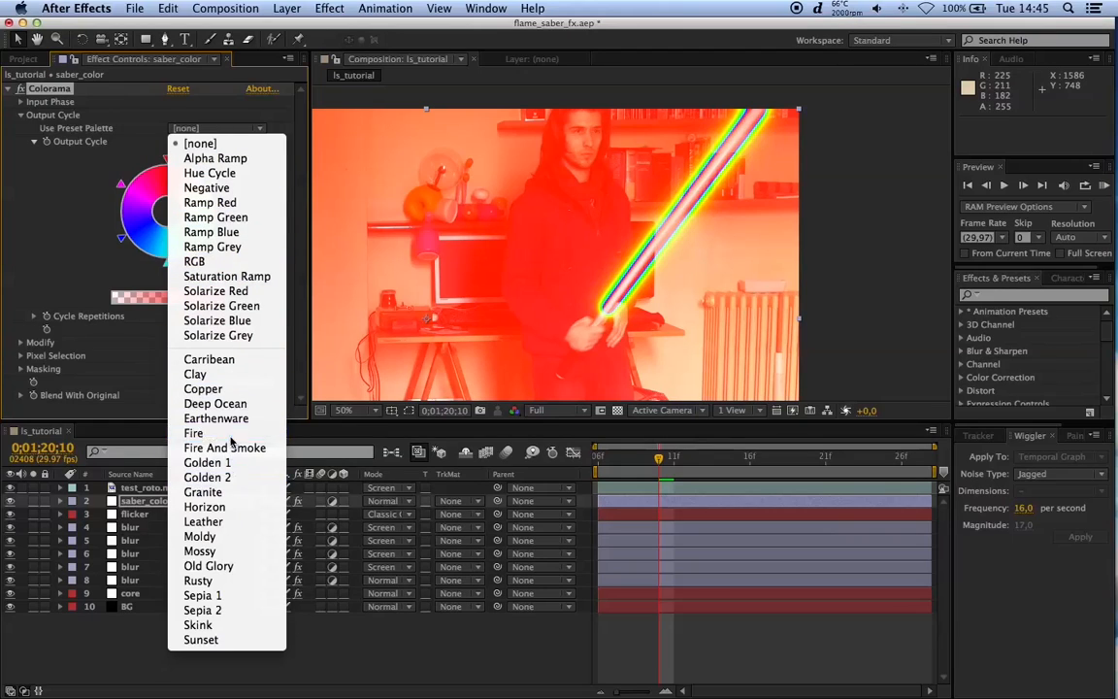
left_click(194, 433)
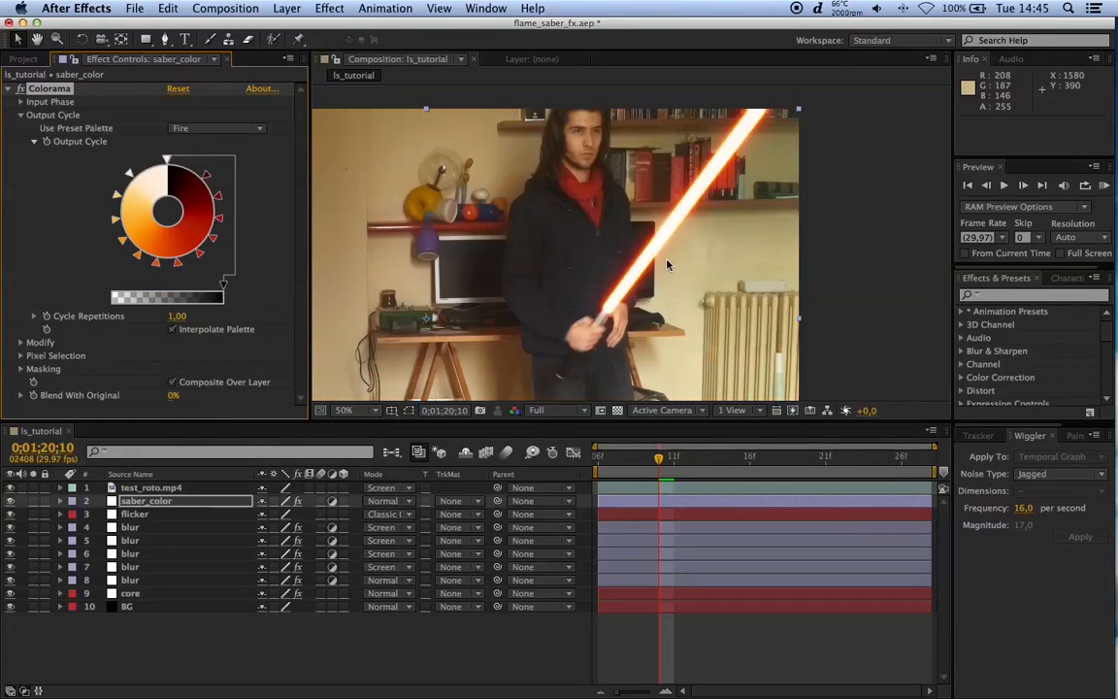
Step: Collapse the Colorama settings, clear the layer selection and save the project
left_click(8, 88)
left_click(179, 250)
left_click(233, 641)
key("super+s")
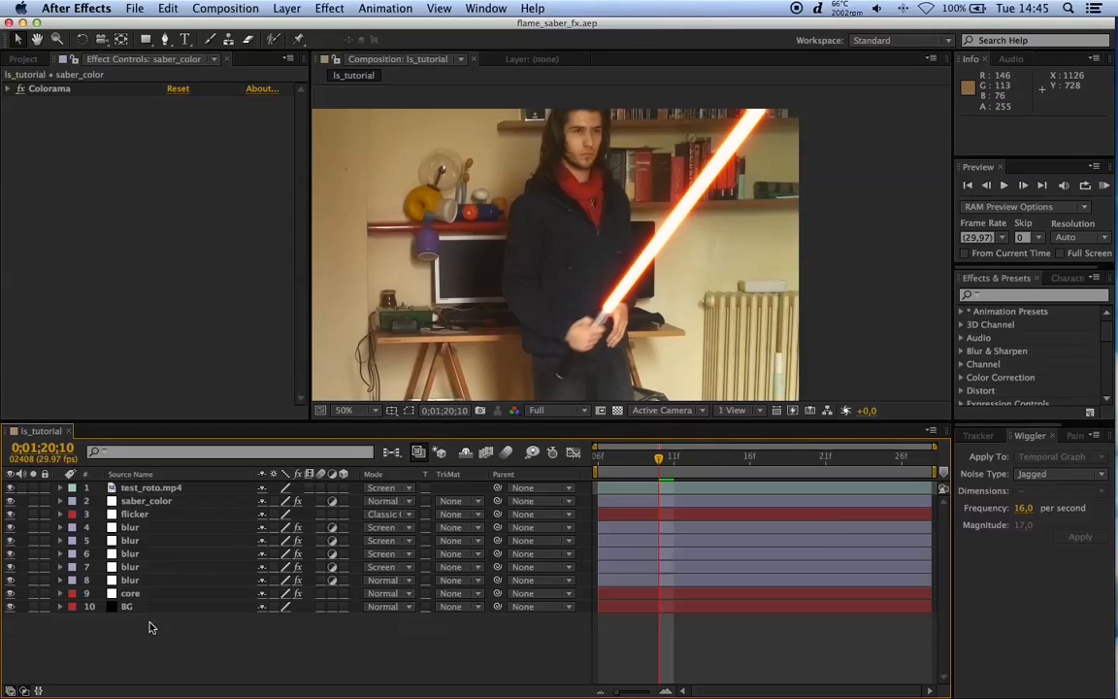
Step: Create another adjustment layer and rename its solid to turbolence
right_click(153, 570)
mouse_move(242, 540)
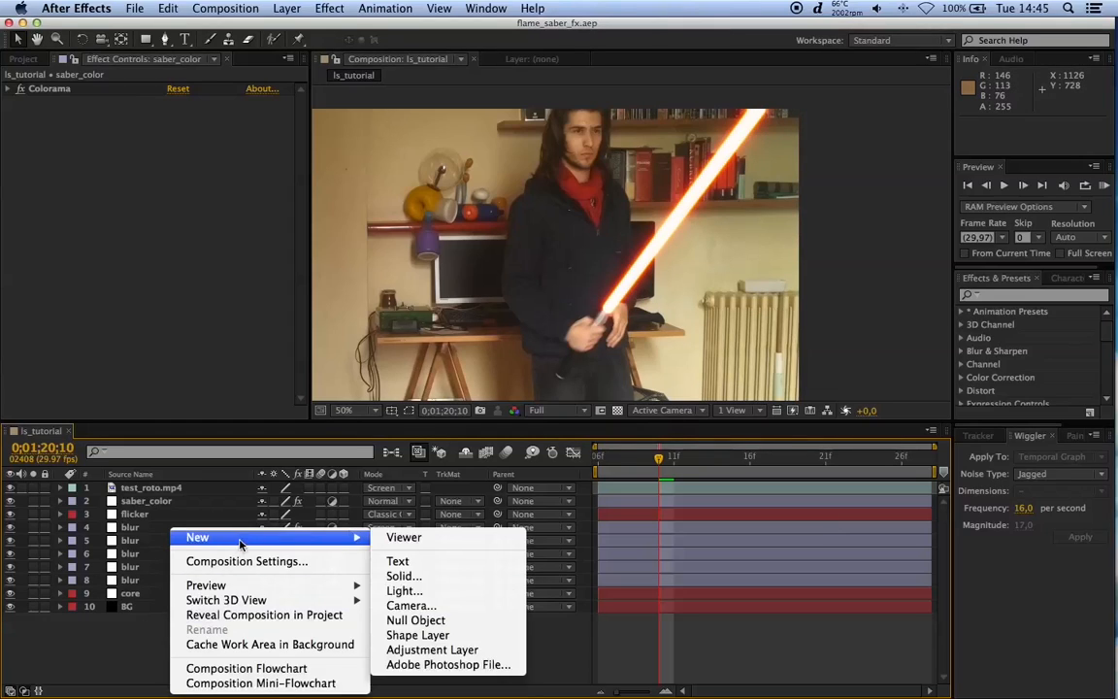
left_click(442, 651)
left_click(23, 59)
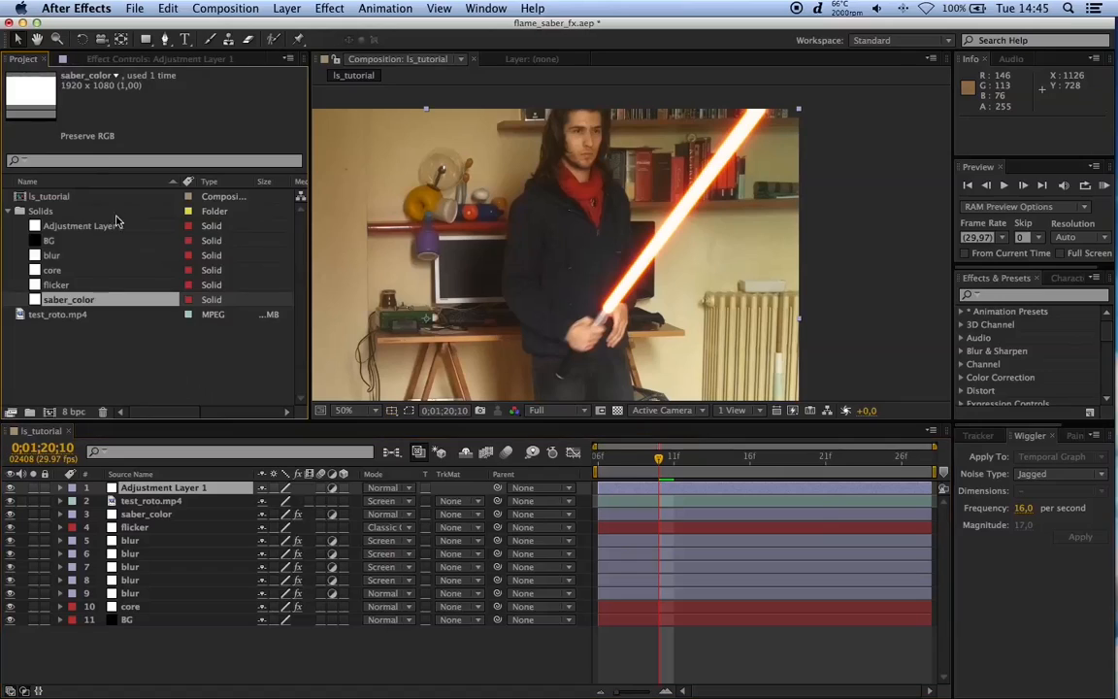
right_click(69, 303)
right_click(73, 226)
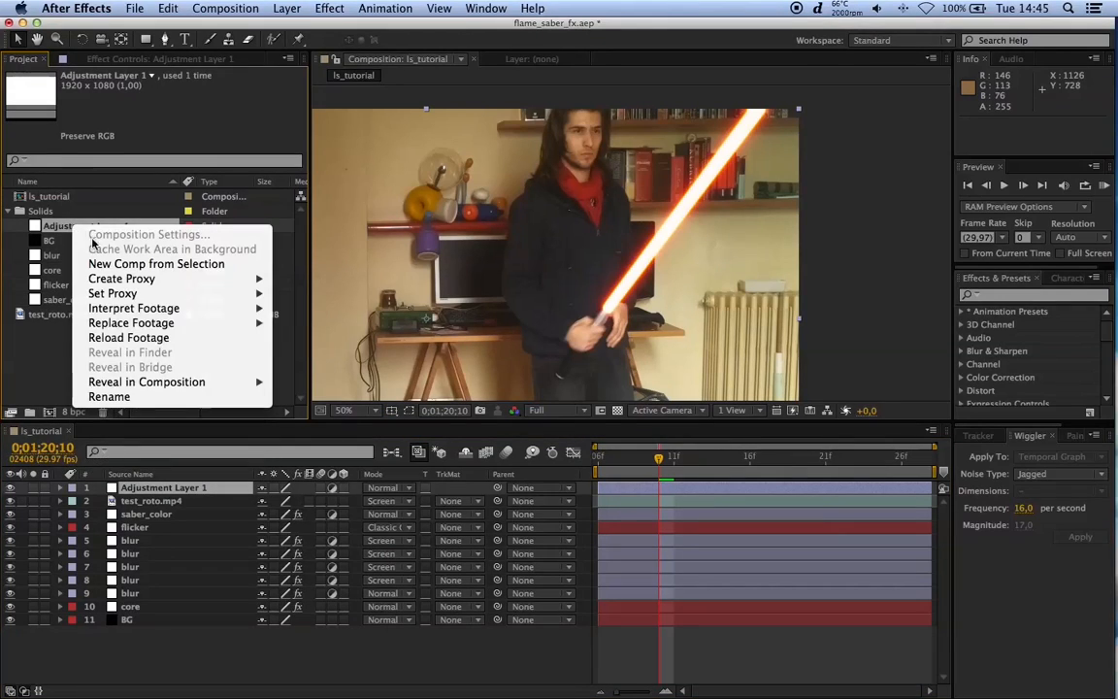
left_click(187, 364)
type("tur")
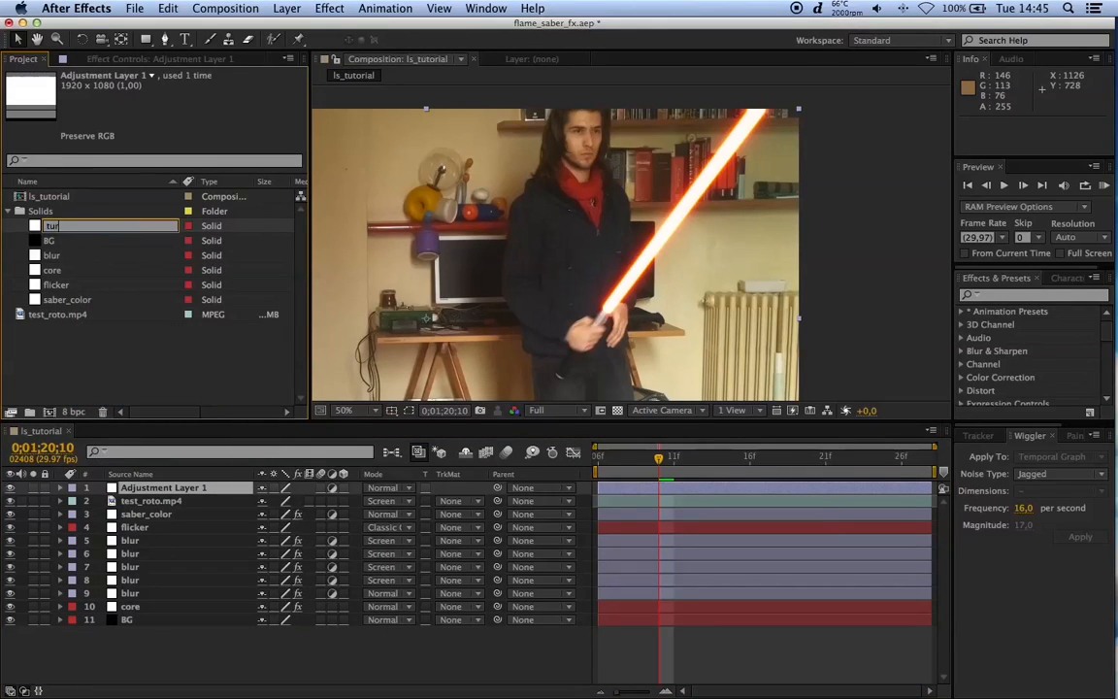
type("bolence")
key("Return")
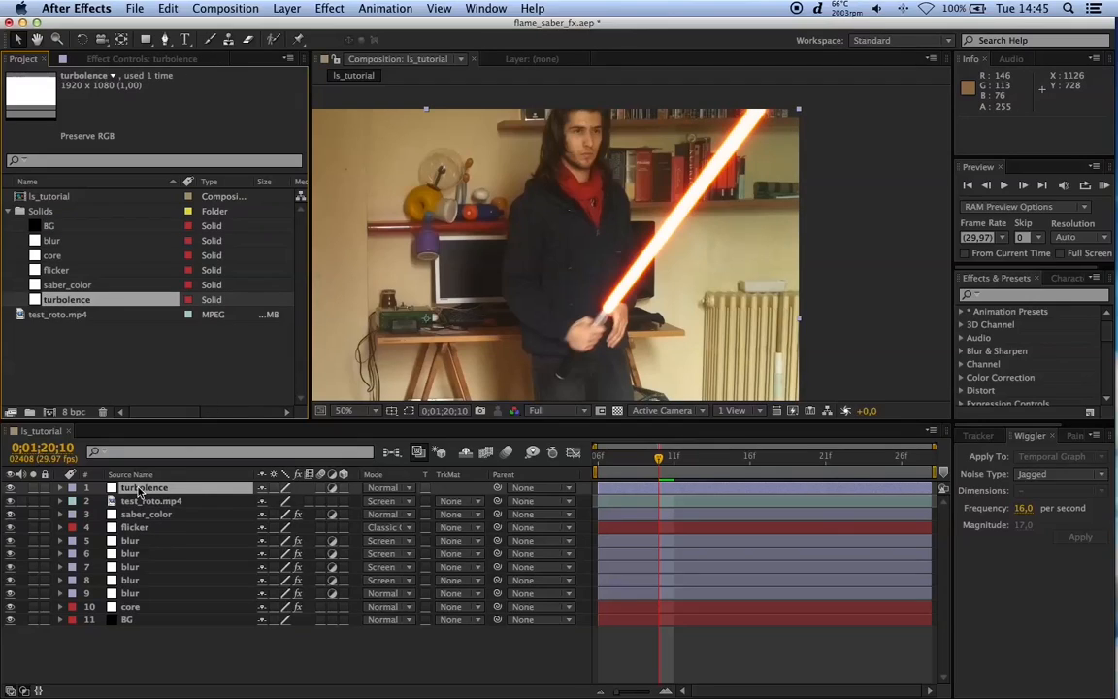
Step: Place the turbolence layer directly below flicker and apply the Turbulent Displace distortion effect to it
left_click_drag(139, 492, 135, 534)
left_click(162, 530)
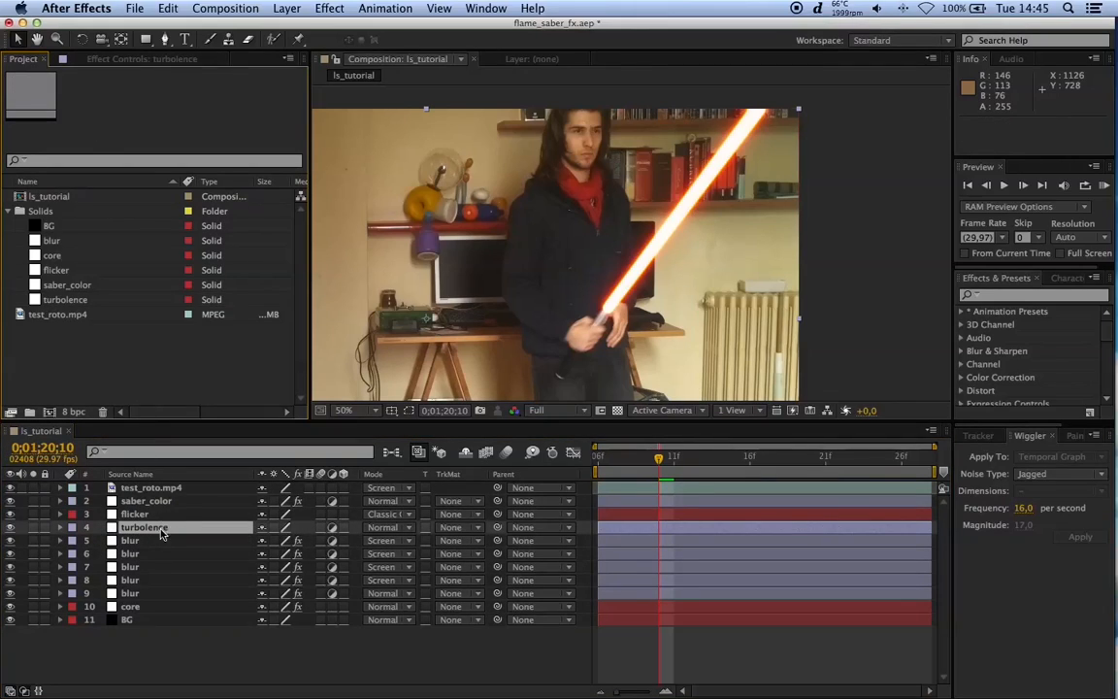
left_click(143, 59)
right_click(110, 233)
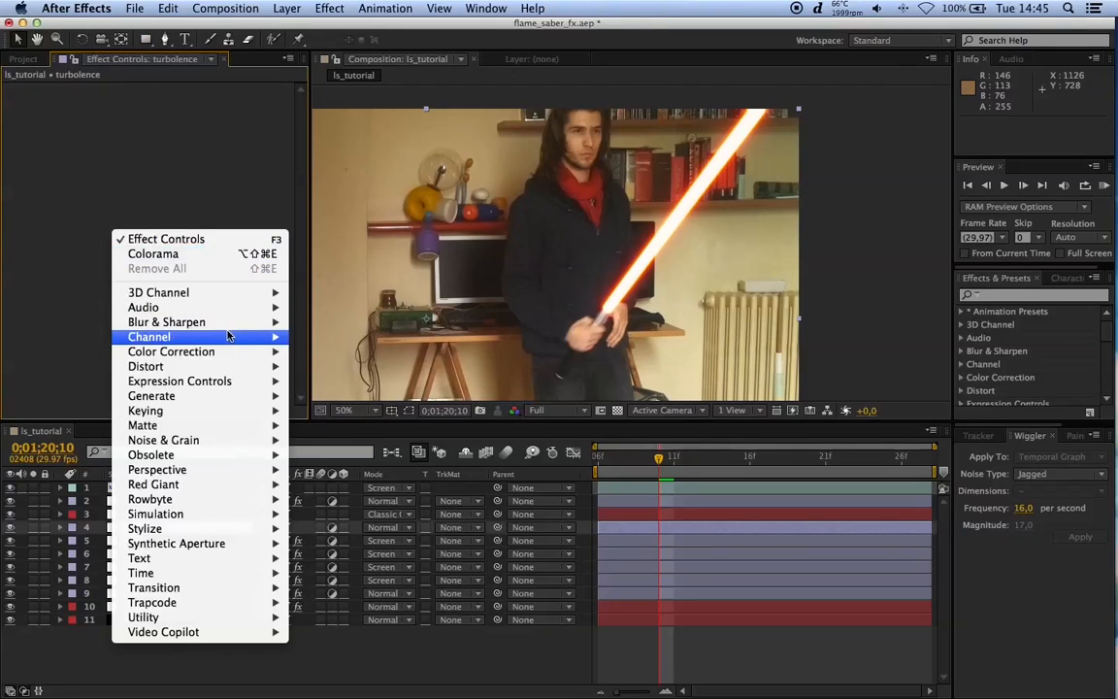
mouse_move(197, 365)
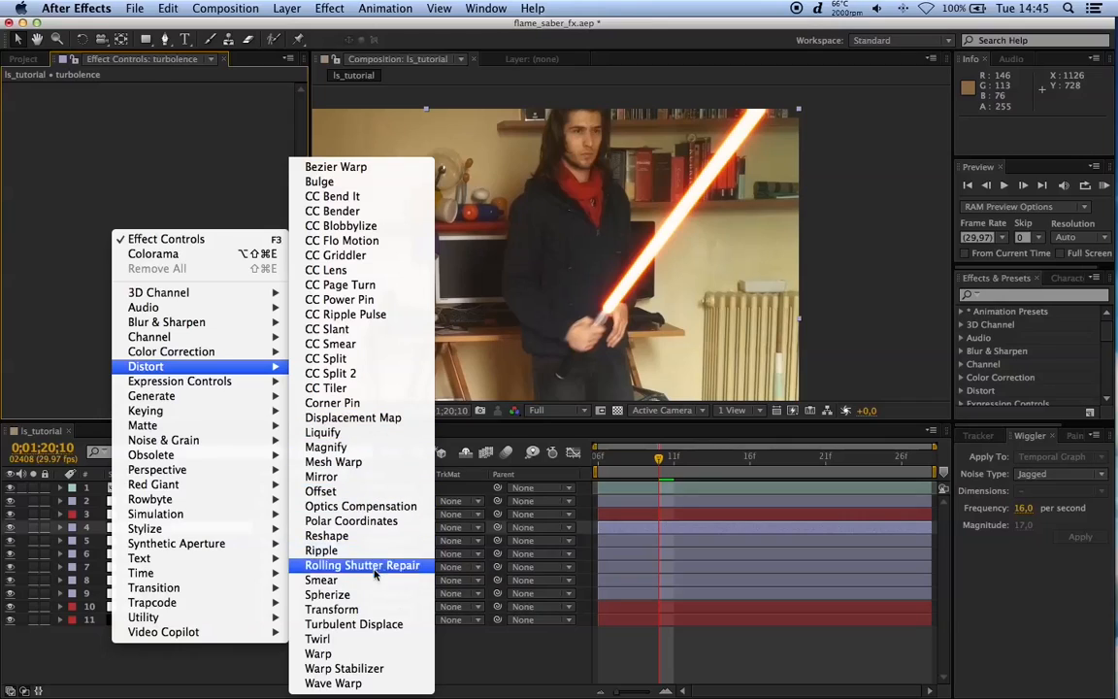
left_click(361, 624)
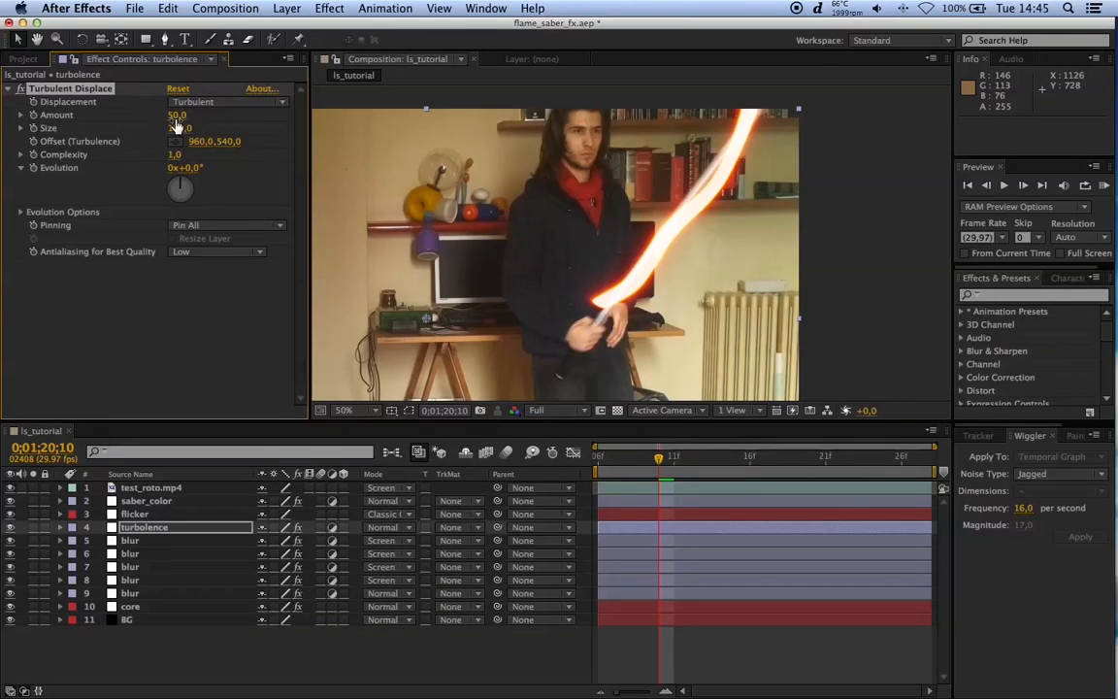
Step: Try a Turbulent Displace Size of 5 and inspect the blade's edge up close
left_click(180, 127)
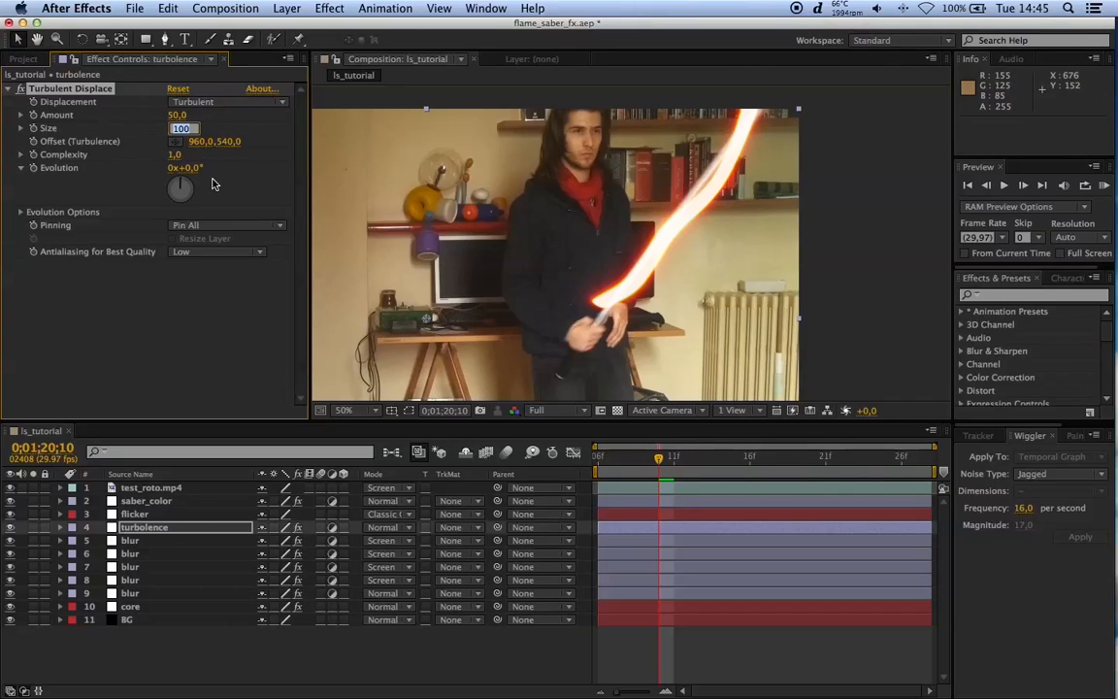
type("5")
key("Return")
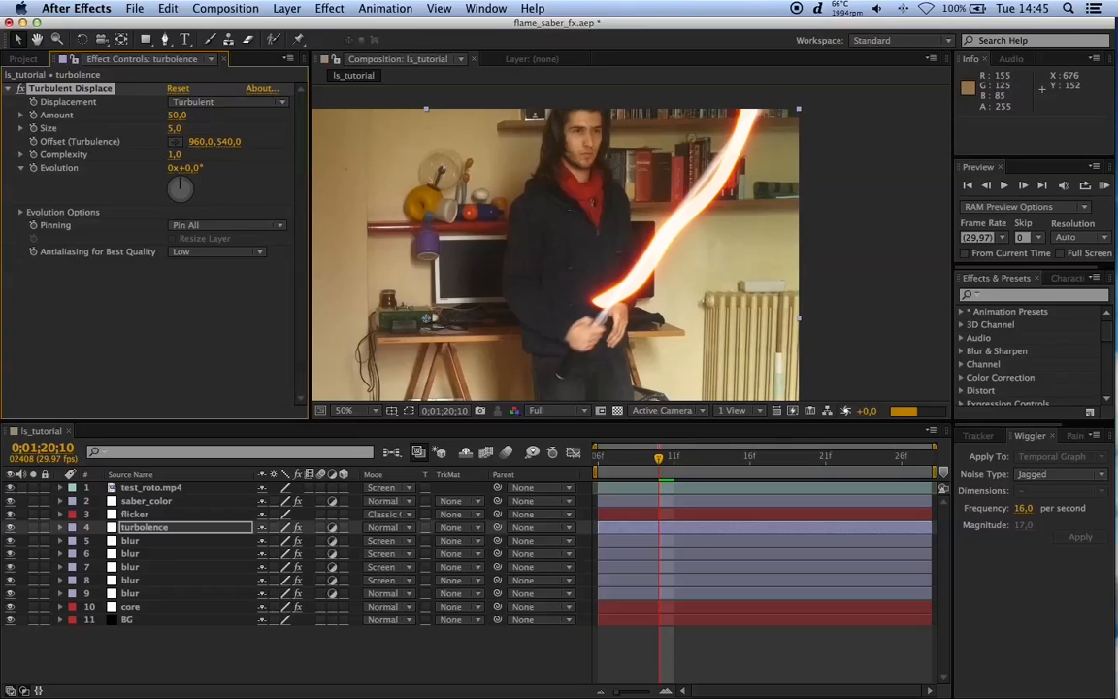
scroll(677, 281, "up", 2)
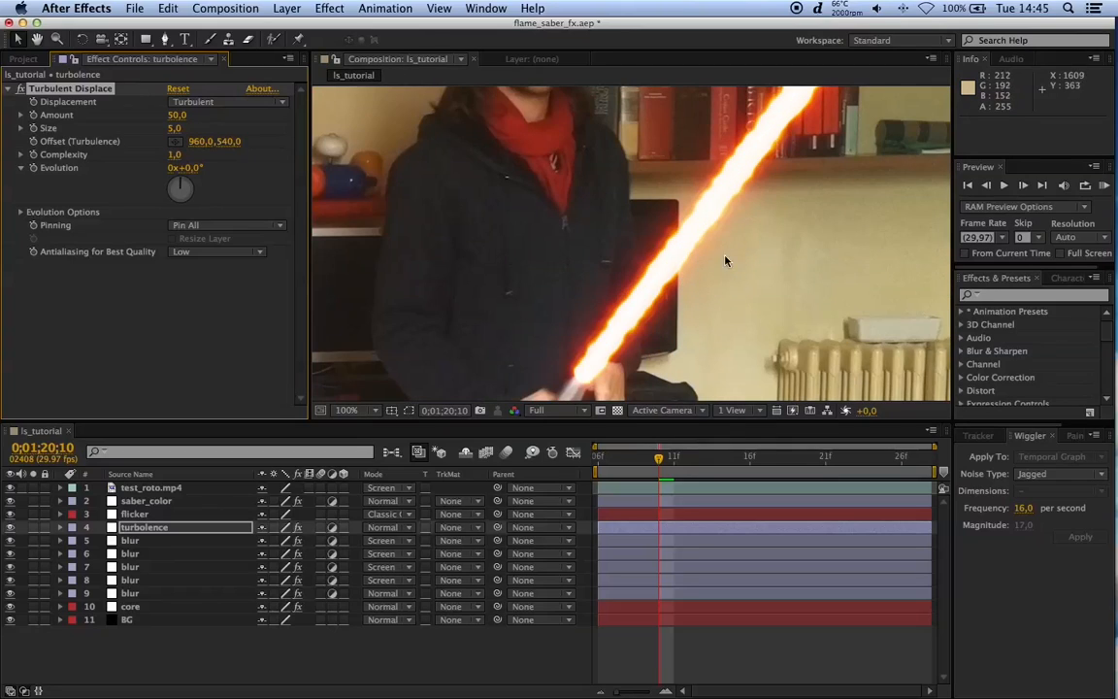
left_click_drag(651, 238, 508, 279)
Step: Try Turbulent Displace Size values of 10 and 4, comparing the blade's distortion at each
left_click(174, 128)
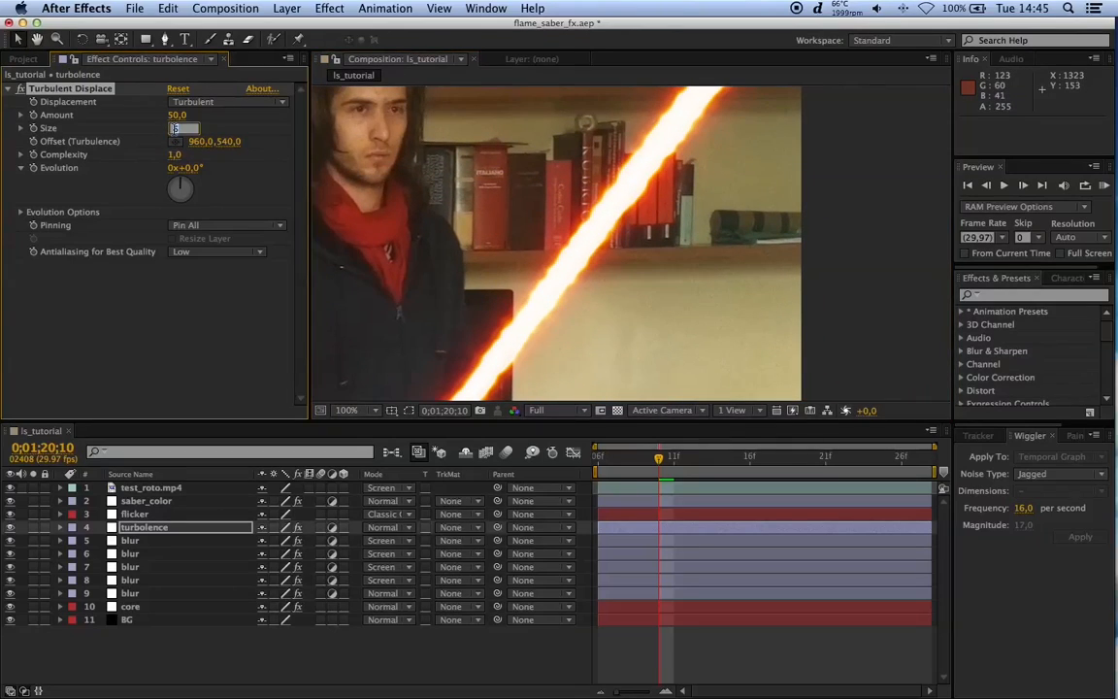
type("10")
key("Return")
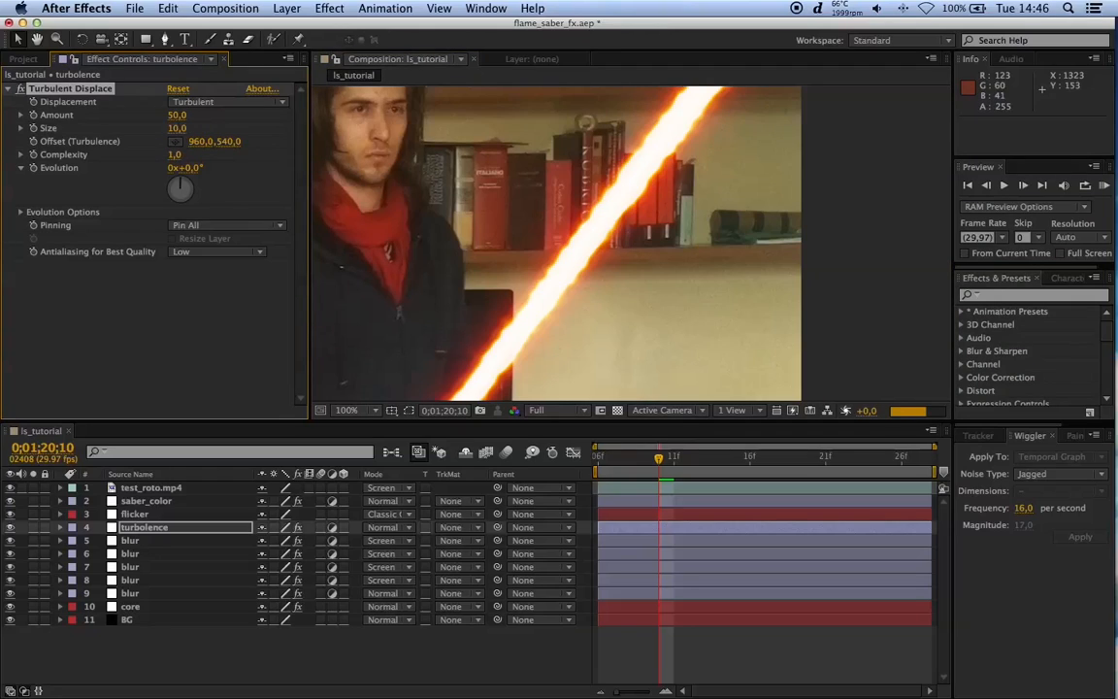
scroll(630, 202, "down", 4)
scroll(630, 202, "up", 2)
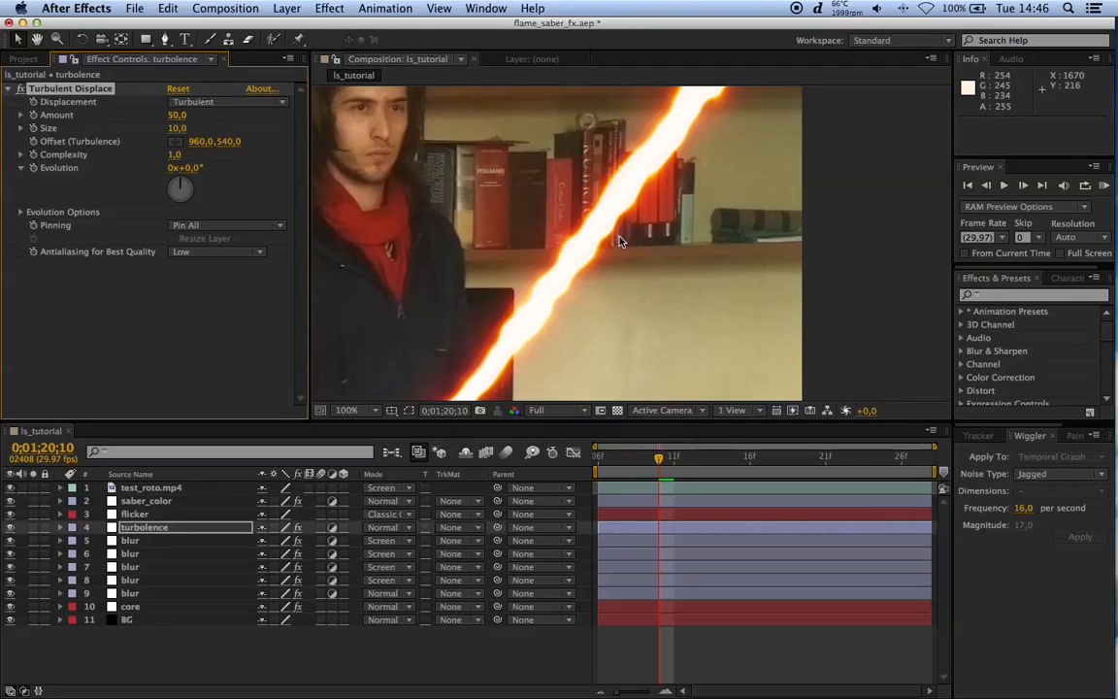
scroll(617, 210, "down", 1)
left_click(178, 129)
type("4")
key("Return")
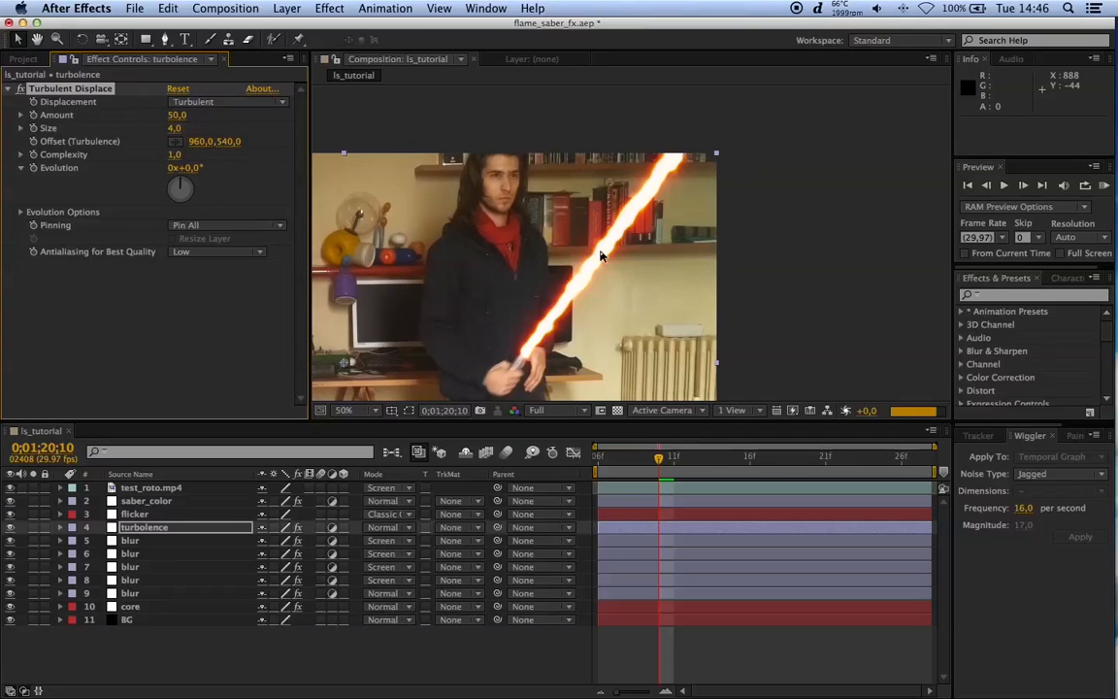
scroll(587, 238, "up", 1)
Step: Set the Turbulent Displace Size to 3 and check the blade from hilt to tip
left_click(174, 128)
type("3")
key("Return")
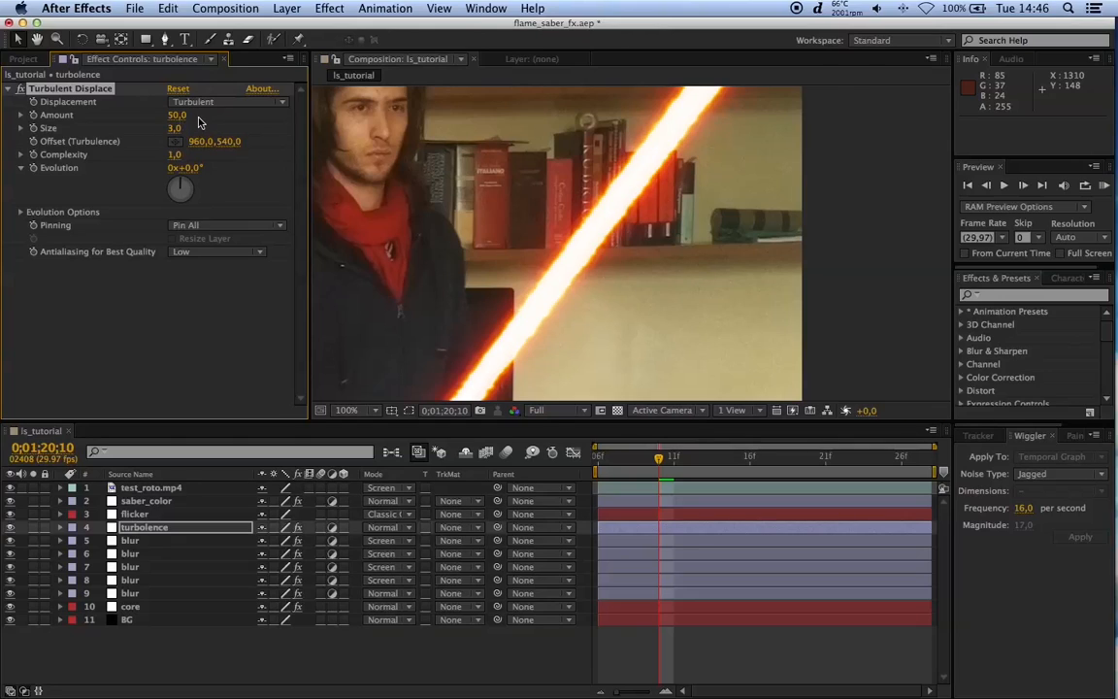
scroll(475, 209, "down", 1)
left_click_drag(548, 312, 618, 234)
scroll(653, 165, "up", 1)
scroll(660, 220, "down", 1)
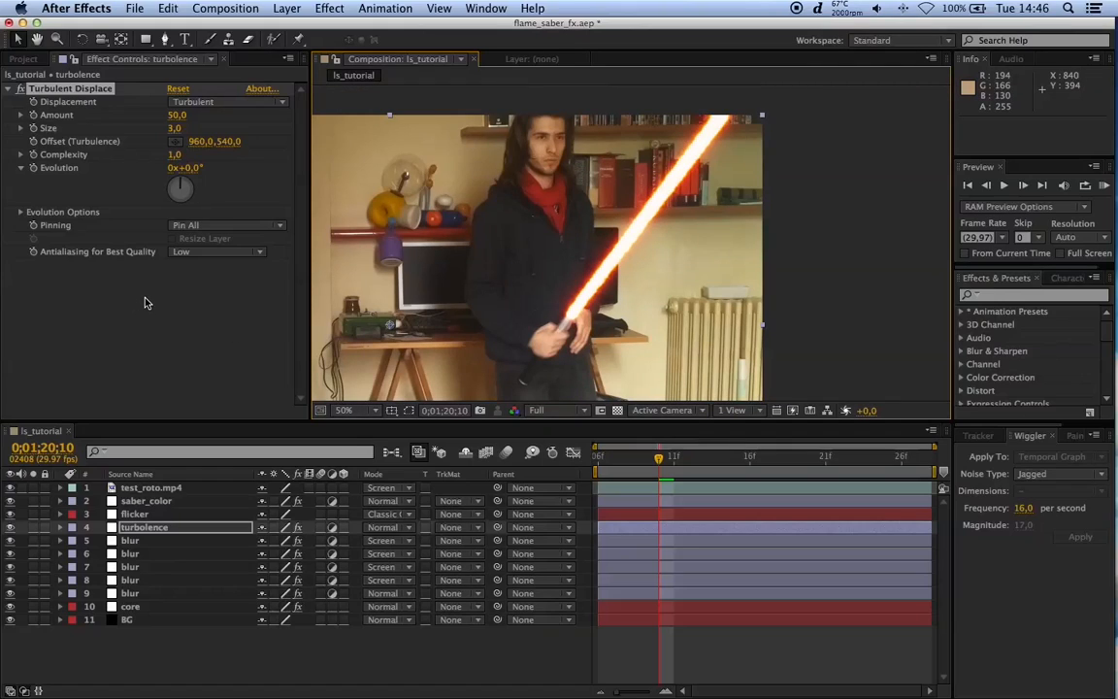
Step: Animate the Turbulent Displace Evolution from 0 at 0;01;20;06 to 2 revolutions at 0;01;20;27
left_click_drag(659, 461, 585, 462)
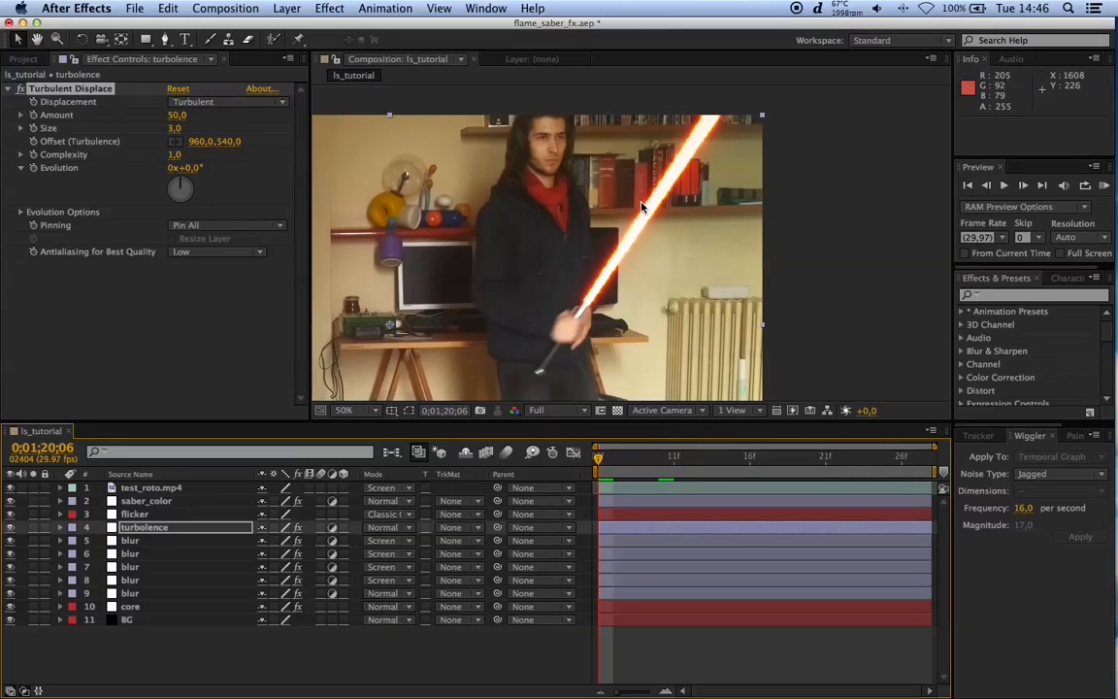
left_click(33, 168)
left_click_drag(623, 461, 913, 460)
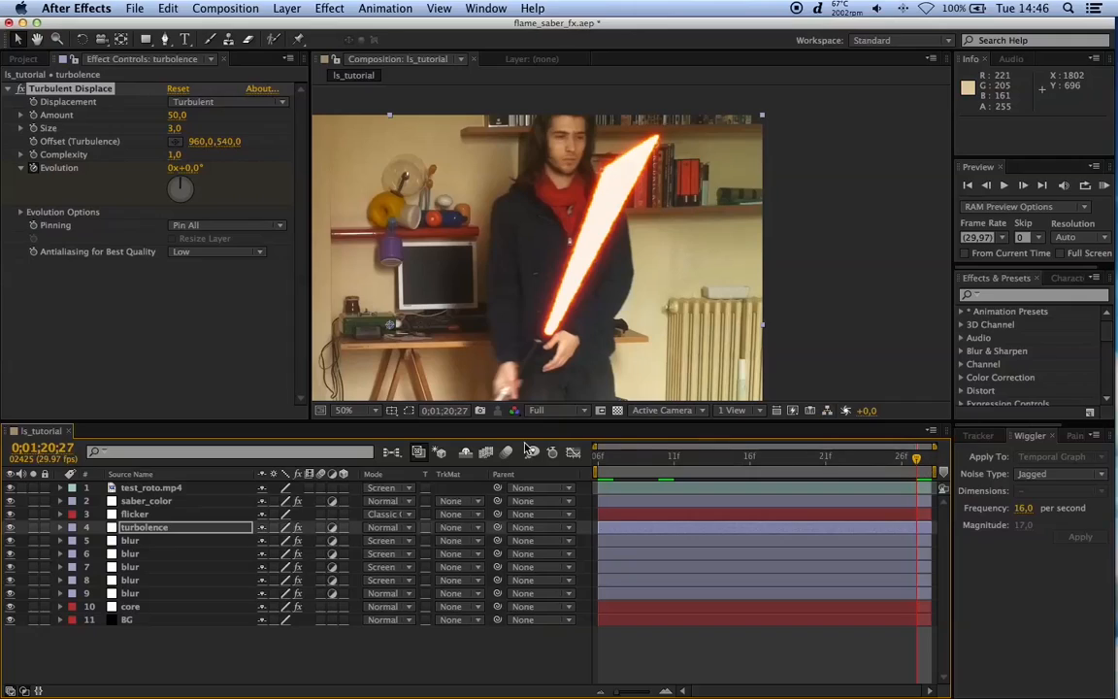
left_click(176, 168)
type("2")
key("Return")
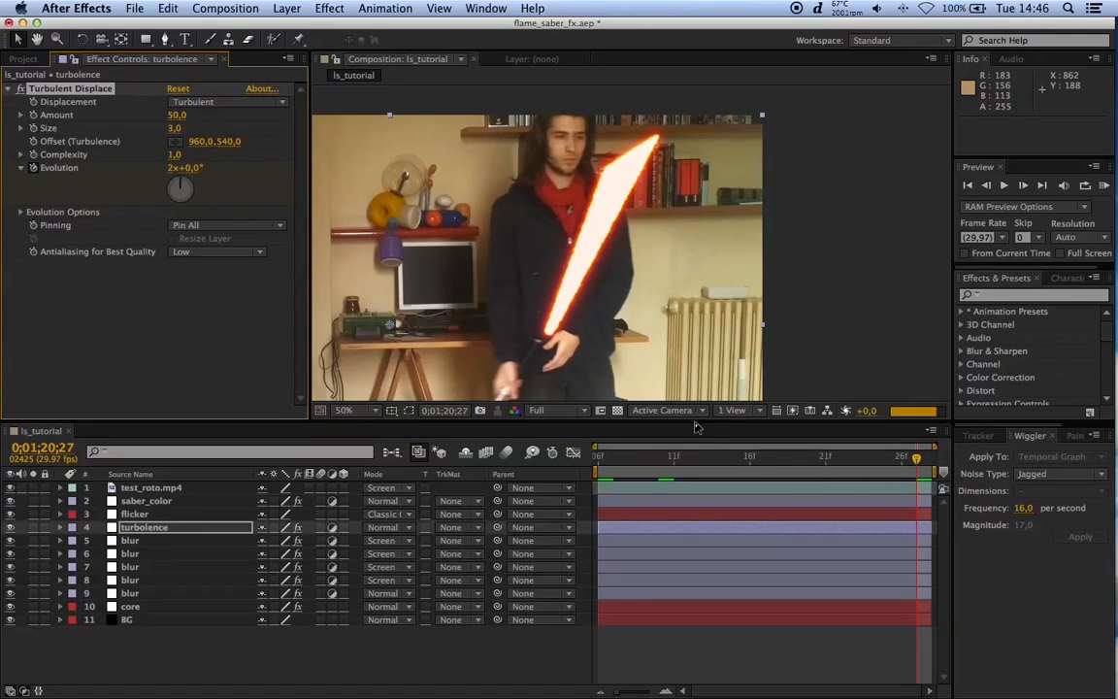
Step: Hide the test_roto.mp4 layer and preview the animated turbulence on the blade alone
left_click_drag(626, 458, 570, 463)
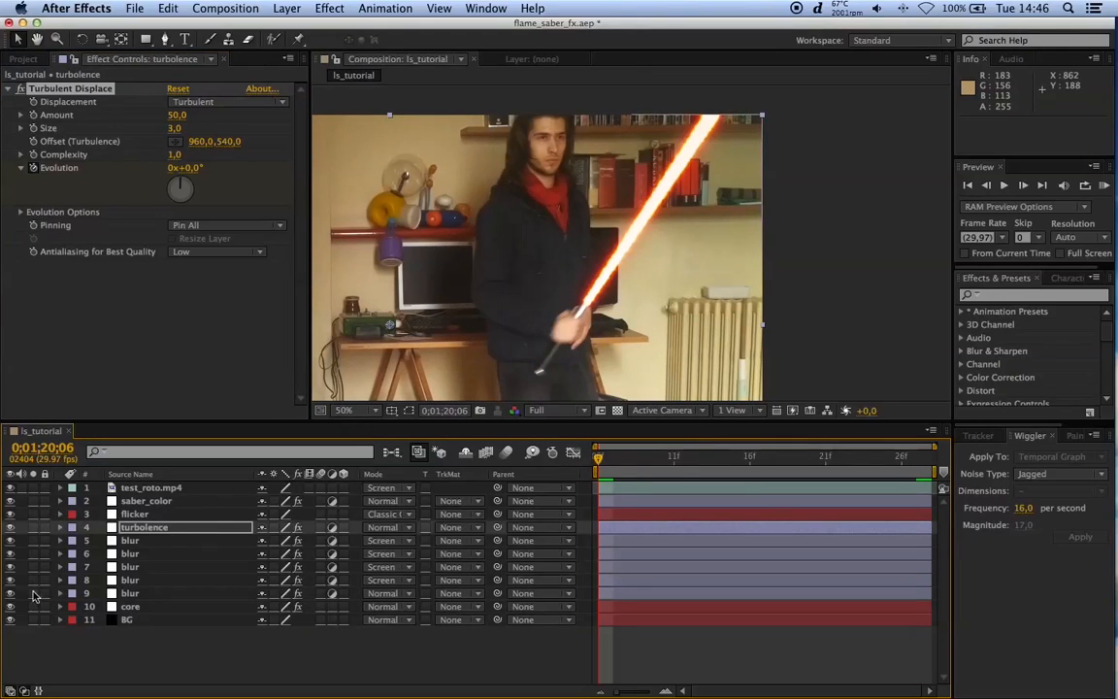
left_click(10, 487)
key("space")
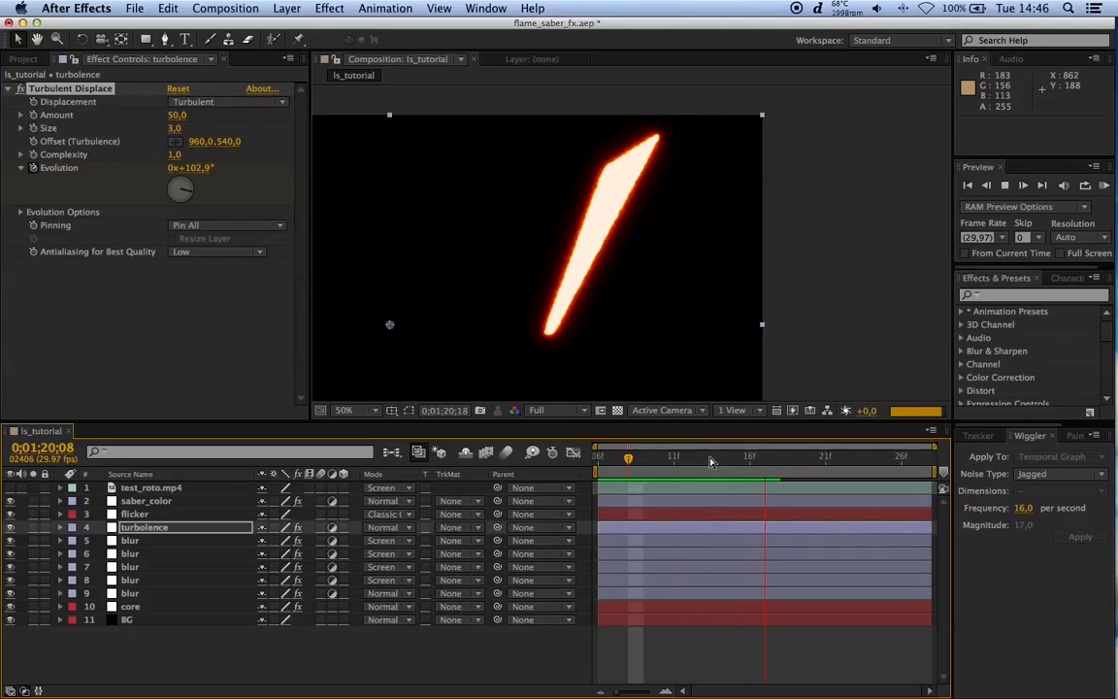
key("space")
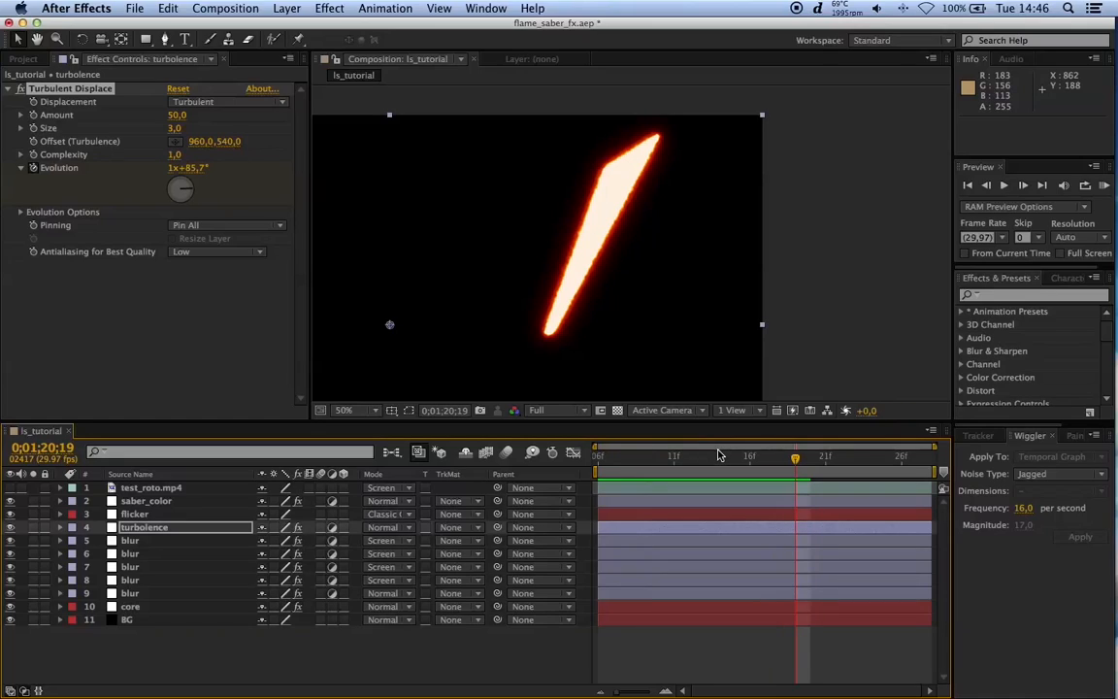
Step: Set the Turbulent Displace Evolution keyframe at 0;01;20;27 to 10 revolutions
left_click_drag(730, 473, 942, 472)
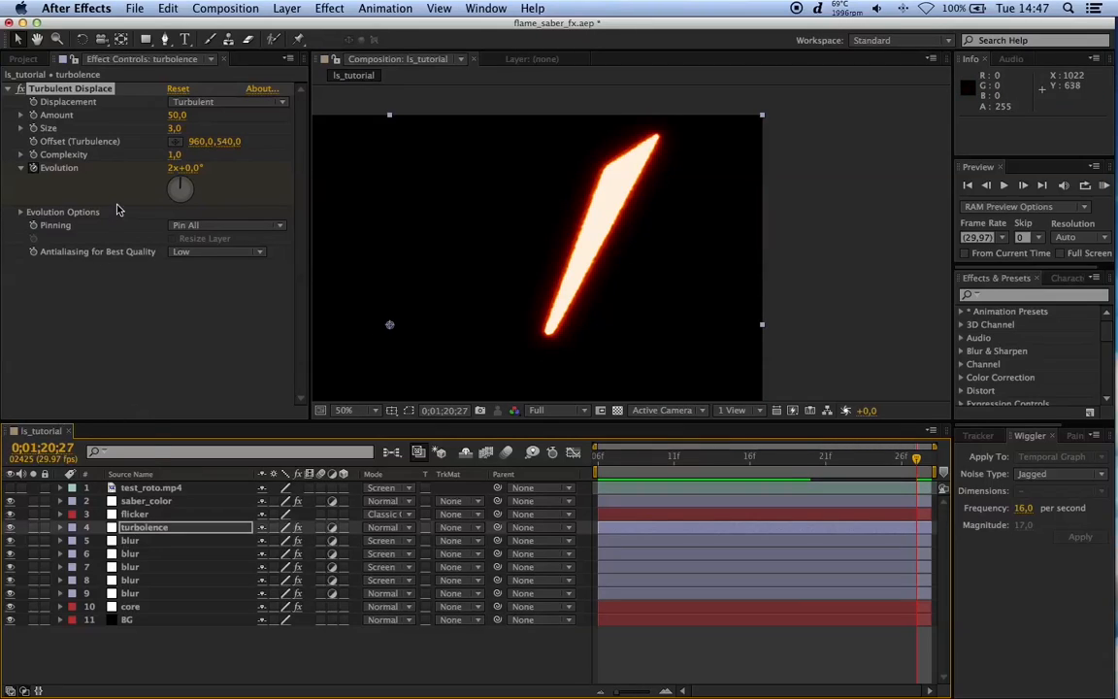
left_click(175, 167)
type("1")
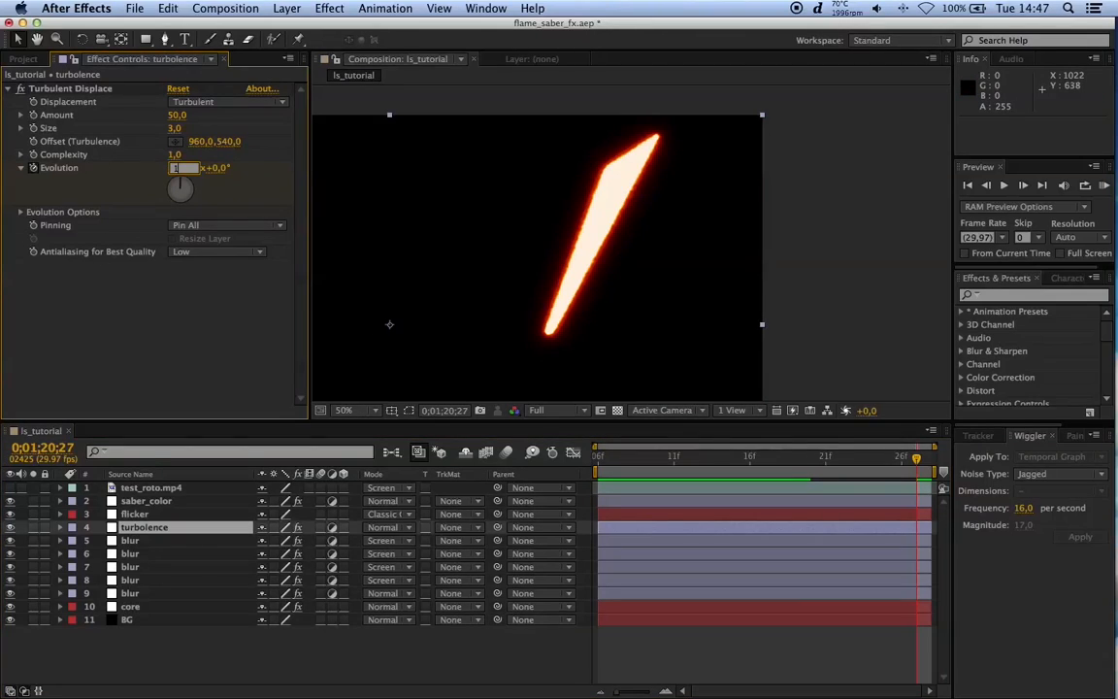
type("0")
key("Return")
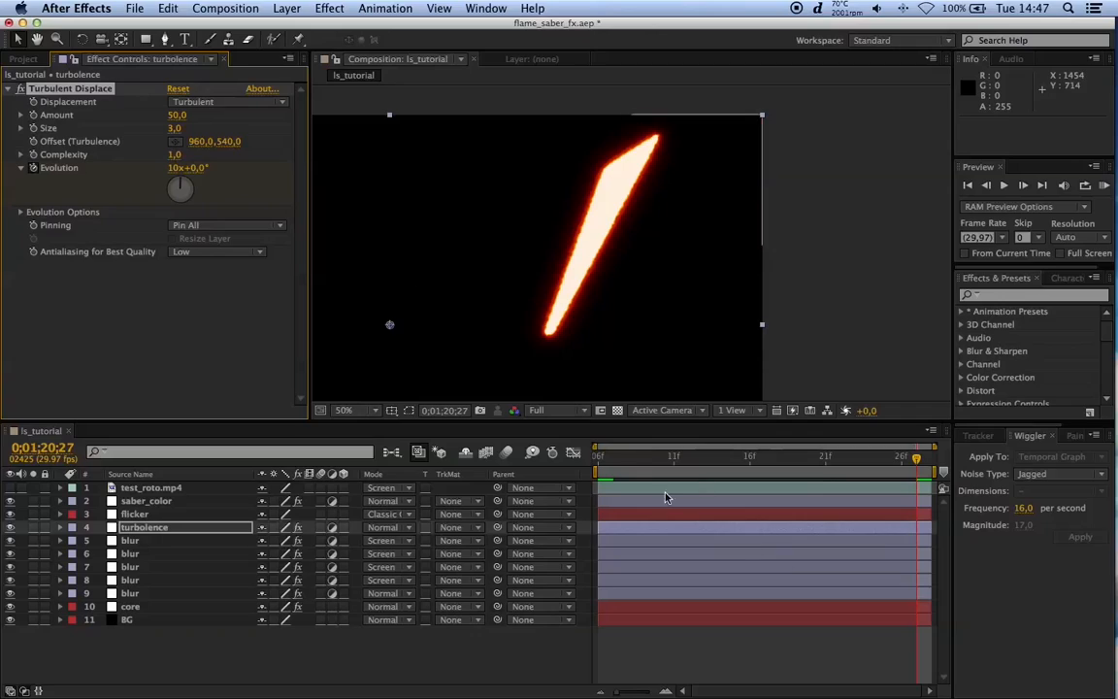
Step: Preview the blade's turbulence starting from 0;01;20;08
left_click(626, 460)
key("space")
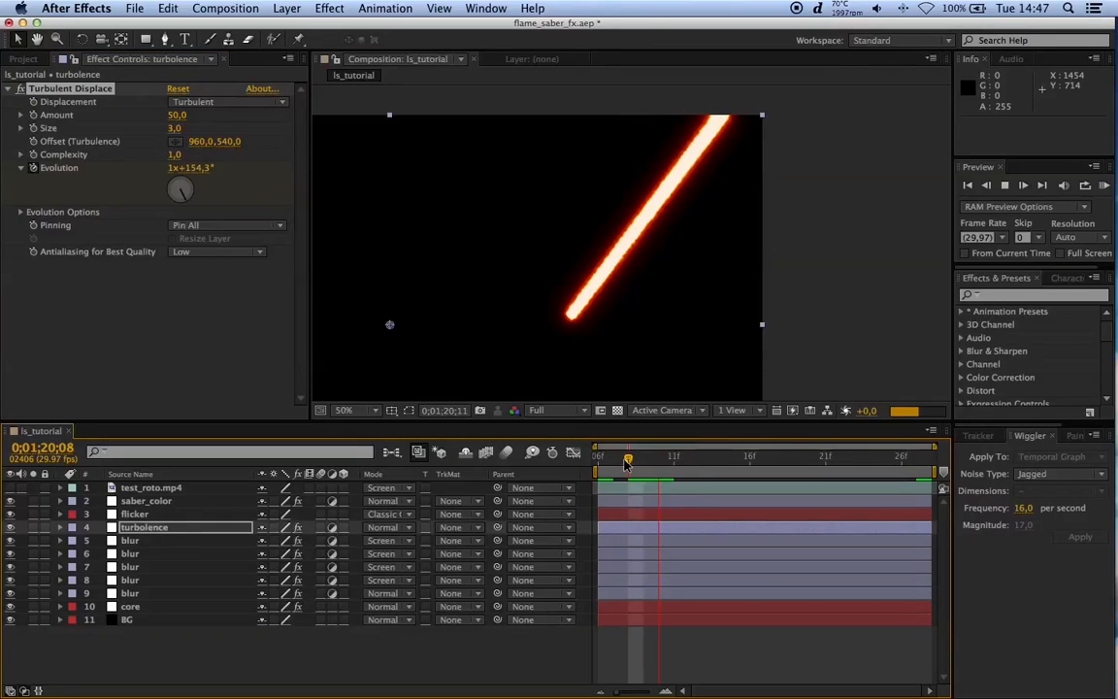
key("space")
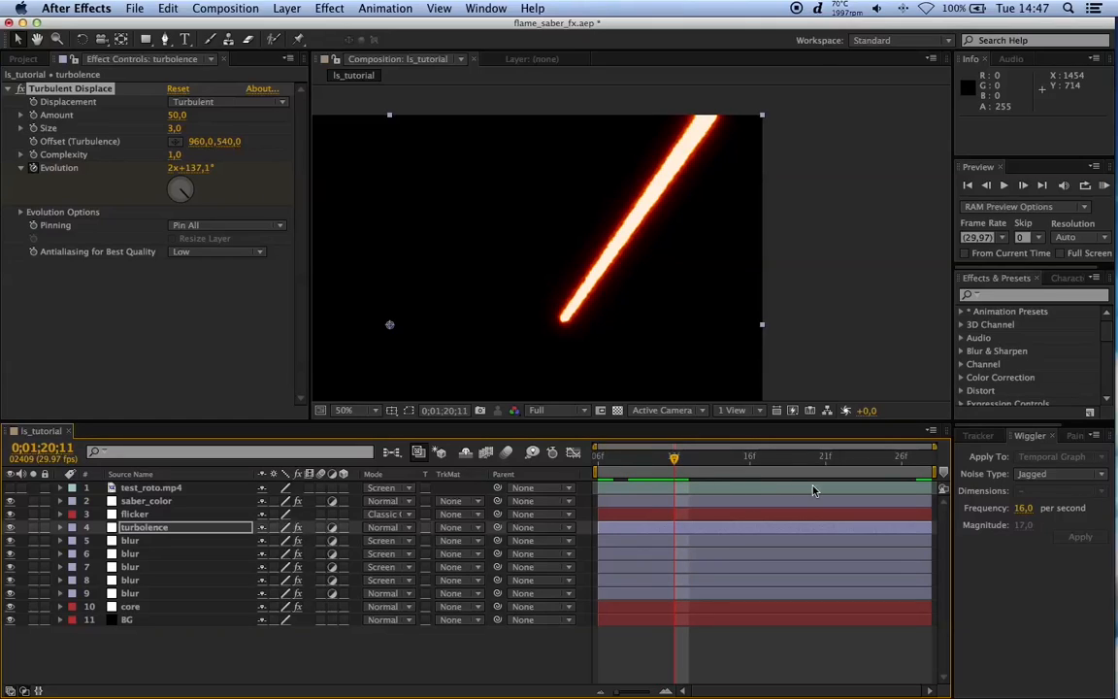
key("Page_Down")
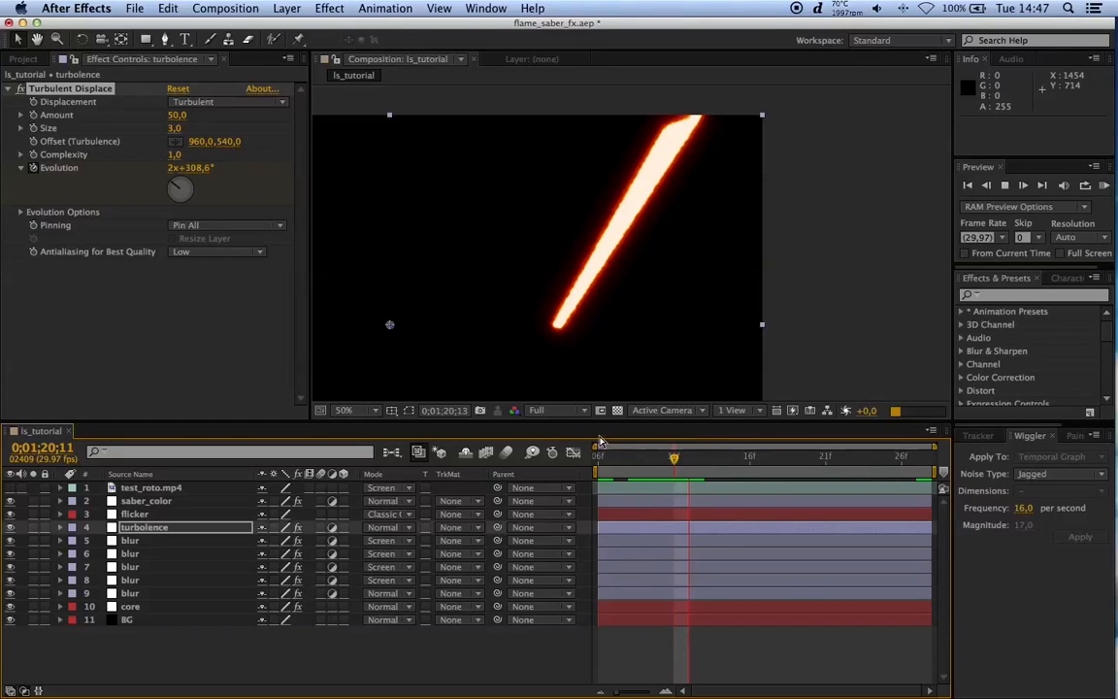
Step: Lower the composition's preview resolution to Third and play the turbulence from the first frame
left_click(561, 411)
left_click(553, 478)
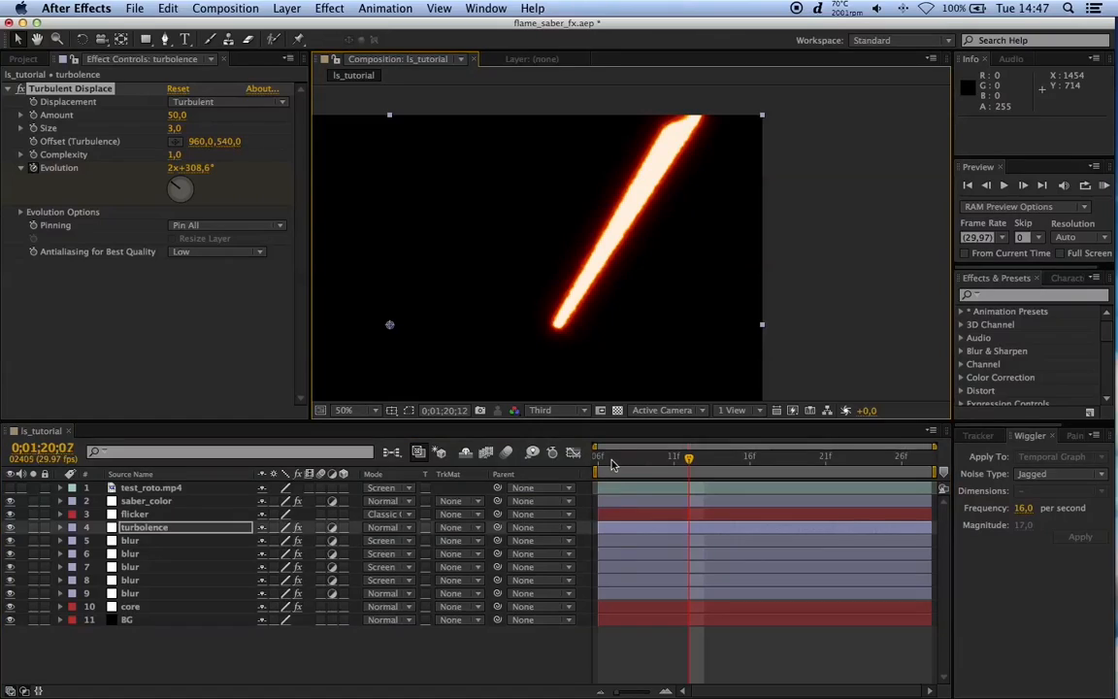
key("Home")
key("space")
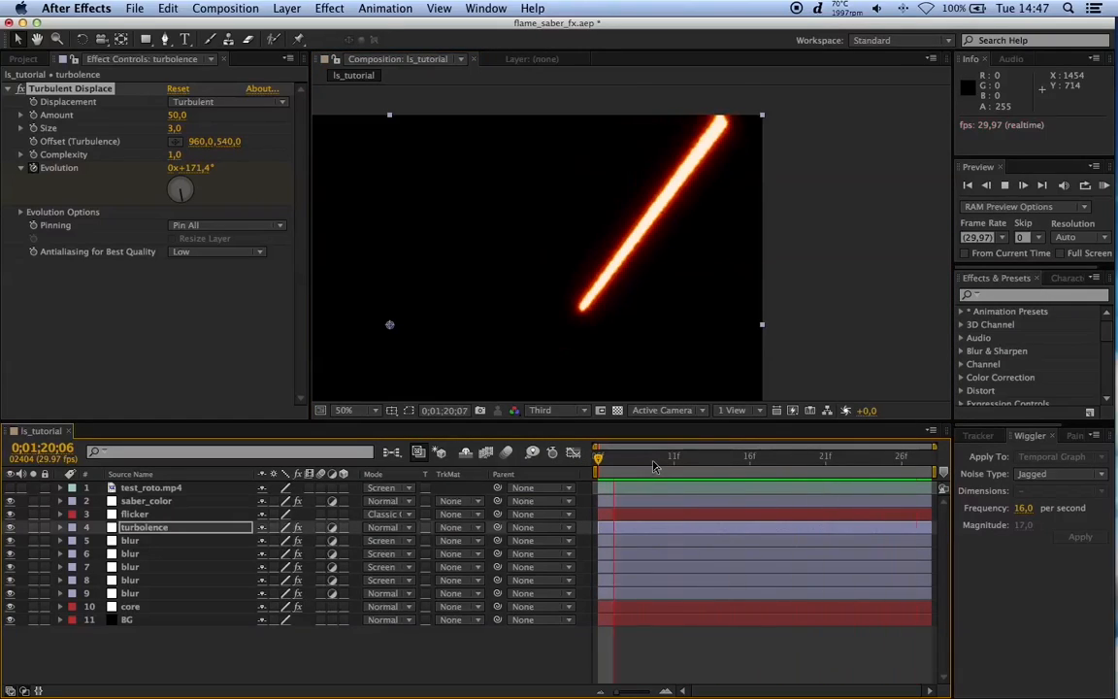
key("space")
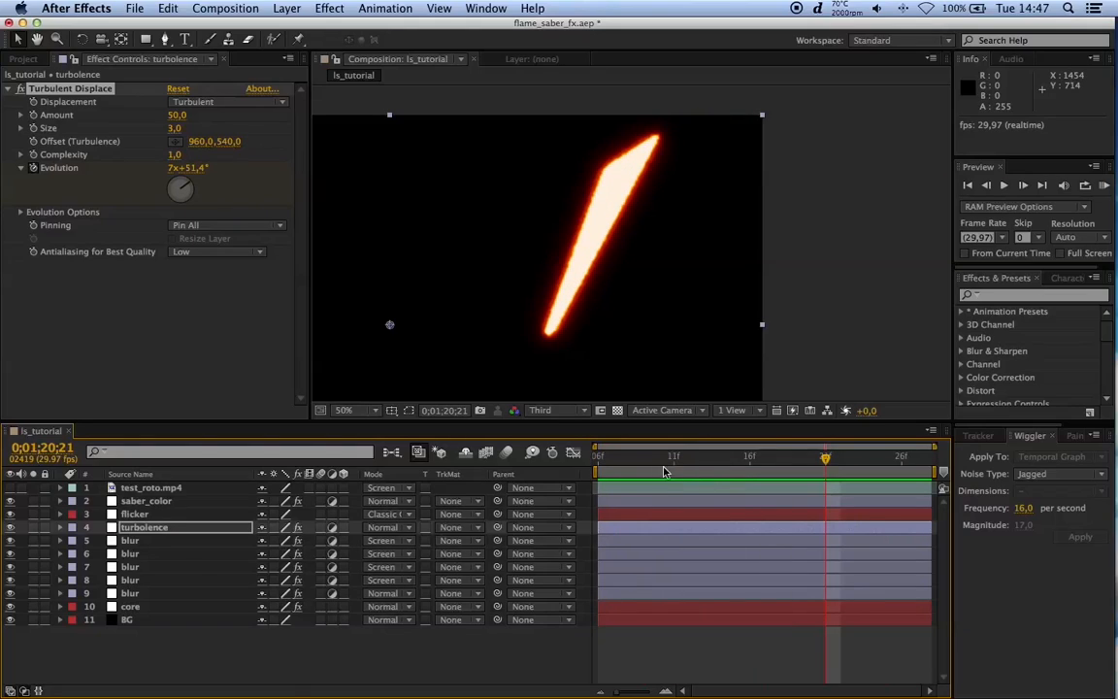
Step: Restore the preview resolution to Full and show the test_roto.mp4 layer again, viewing the frame at 0;01;20;09
left_click(288, 686)
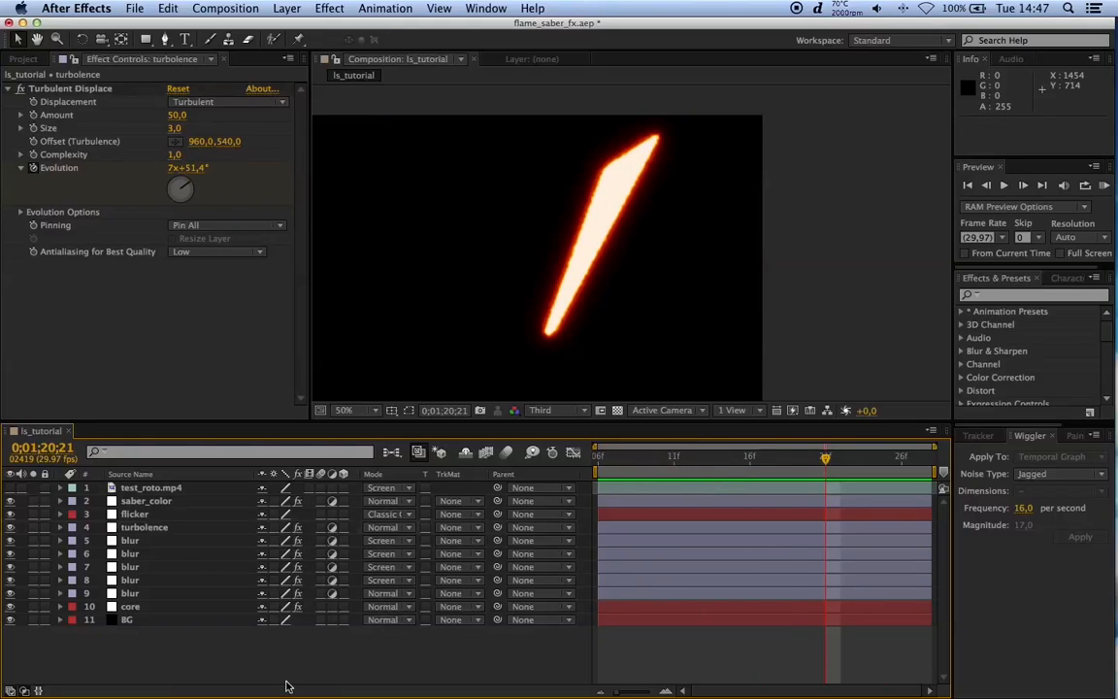
left_click(546, 409)
left_click(574, 445)
left_click(546, 410)
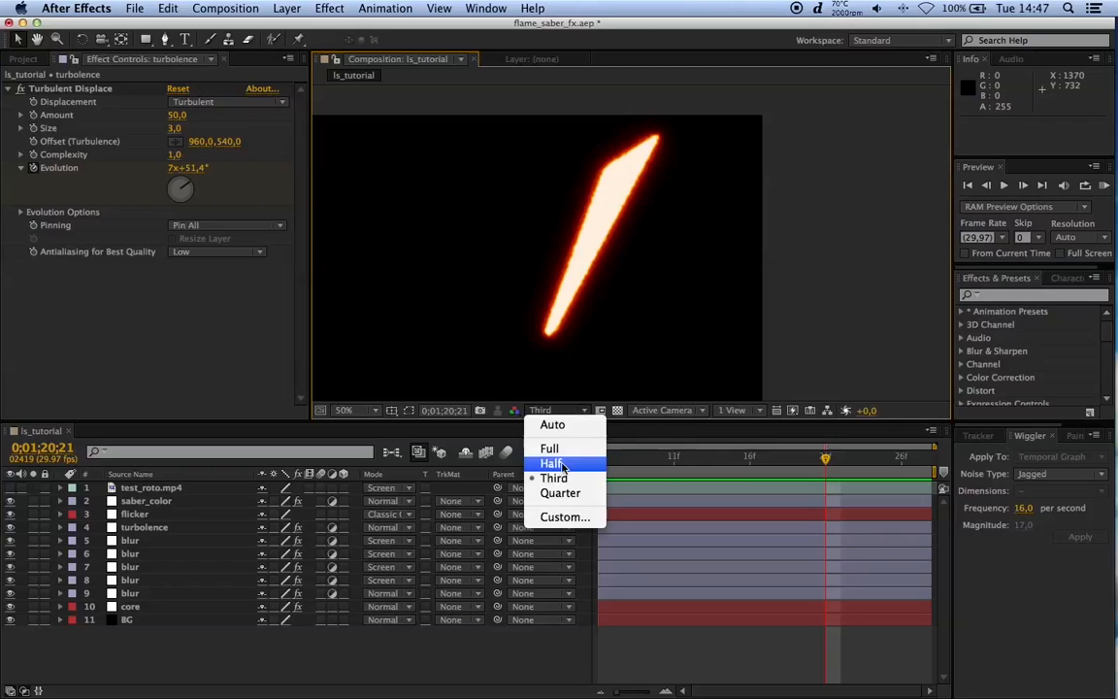
left_click(564, 448)
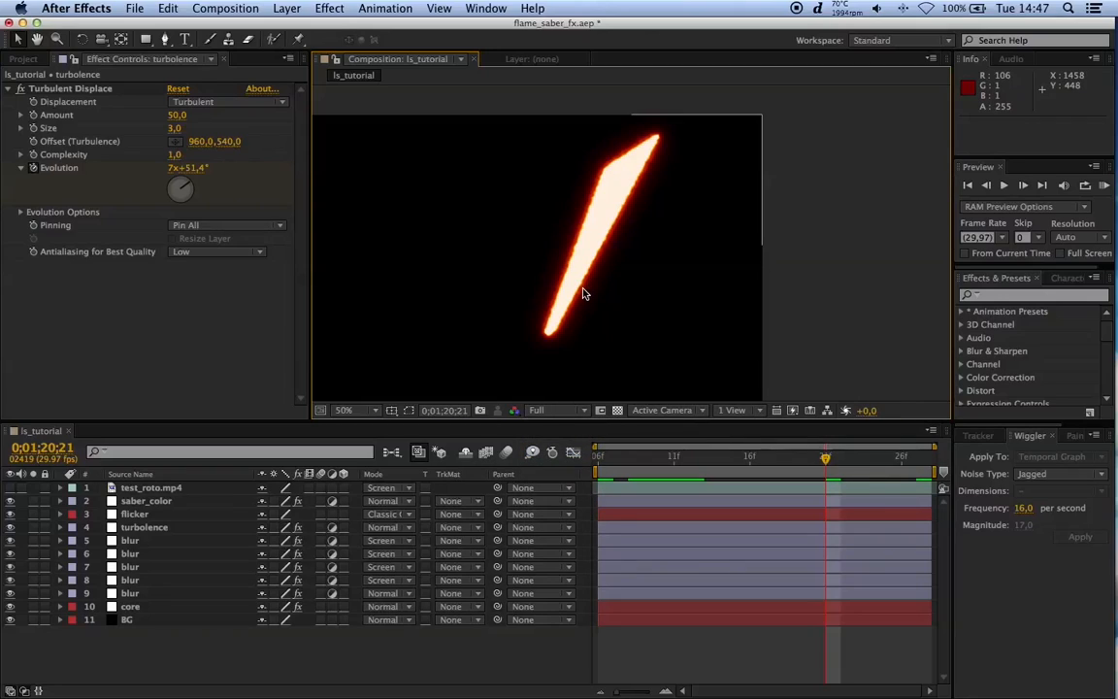
left_click(11, 488)
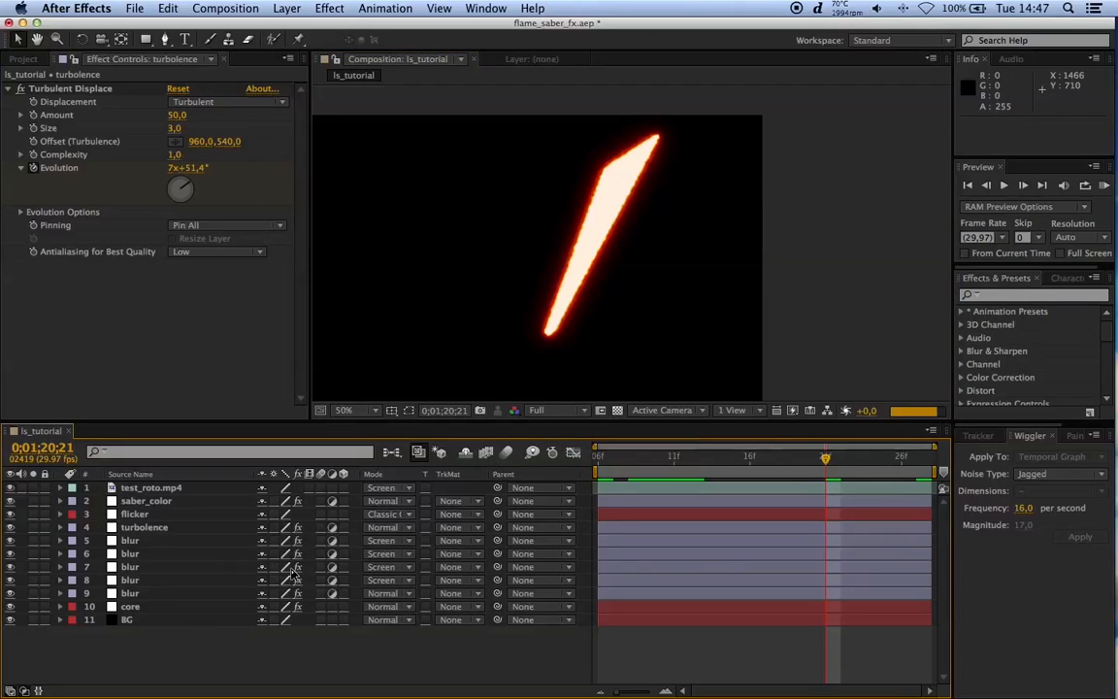
left_click_drag(684, 464, 650, 467)
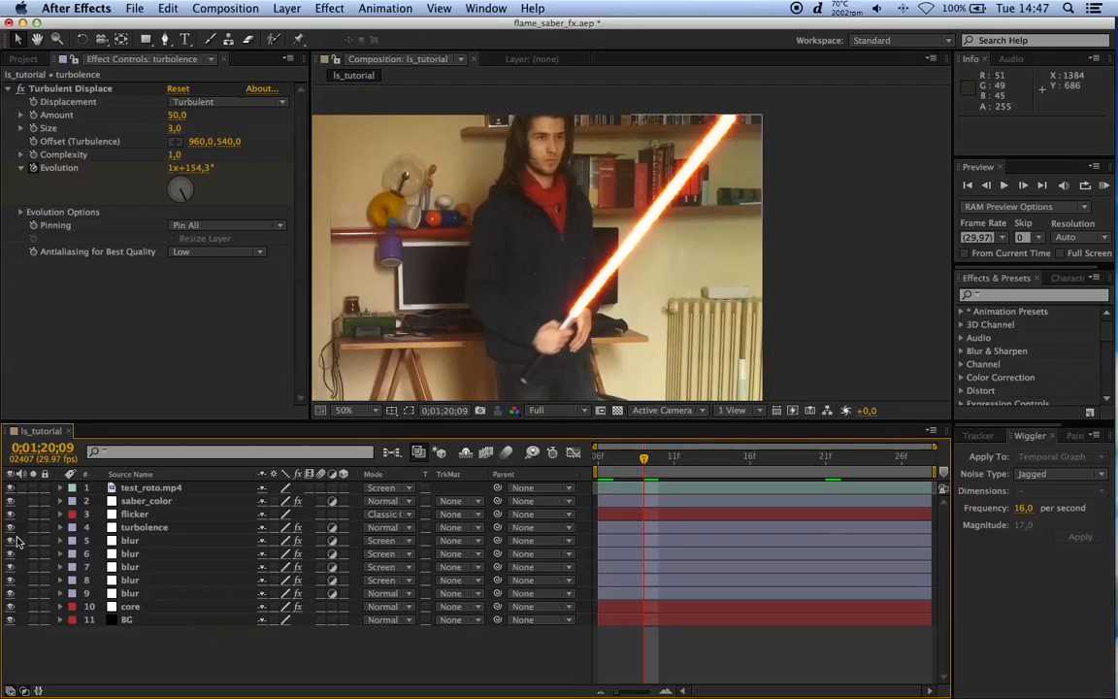
Step: Apply the Stylize Scatter effect to the saber_color layer
left_click(155, 501)
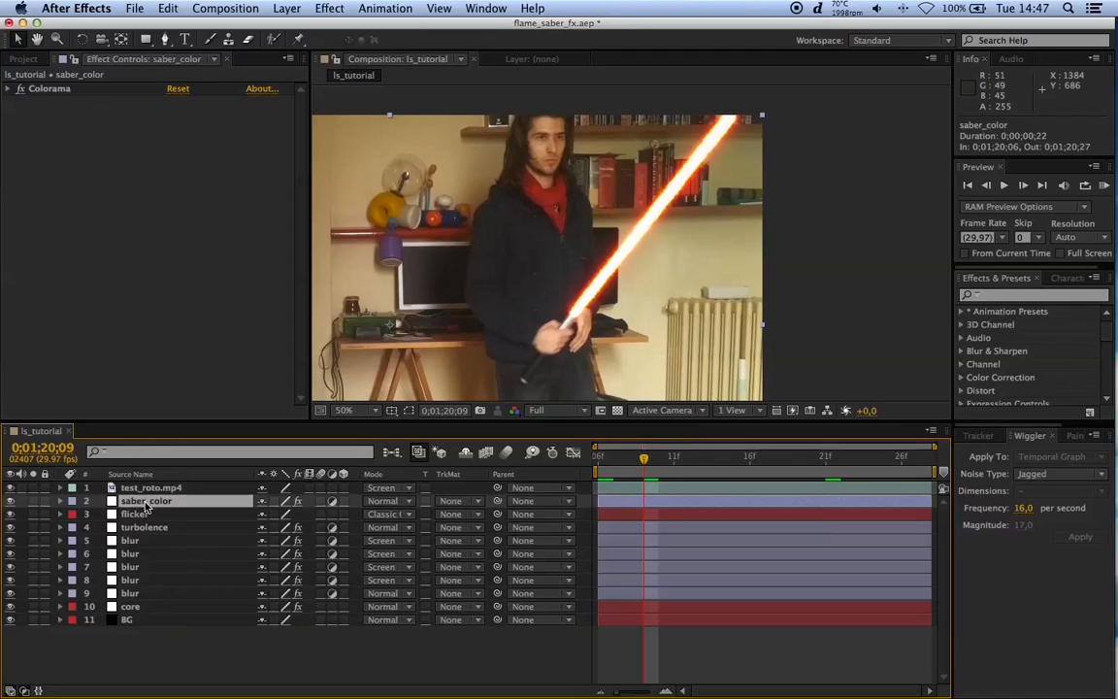
right_click(125, 162)
mouse_move(261, 289)
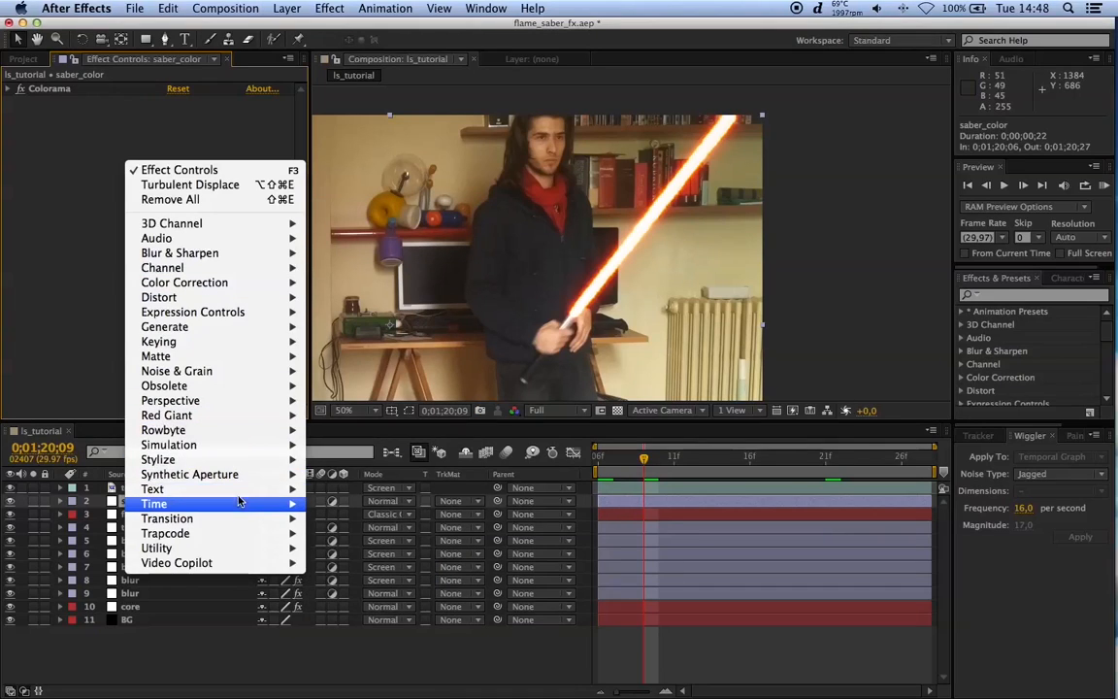
mouse_move(252, 459)
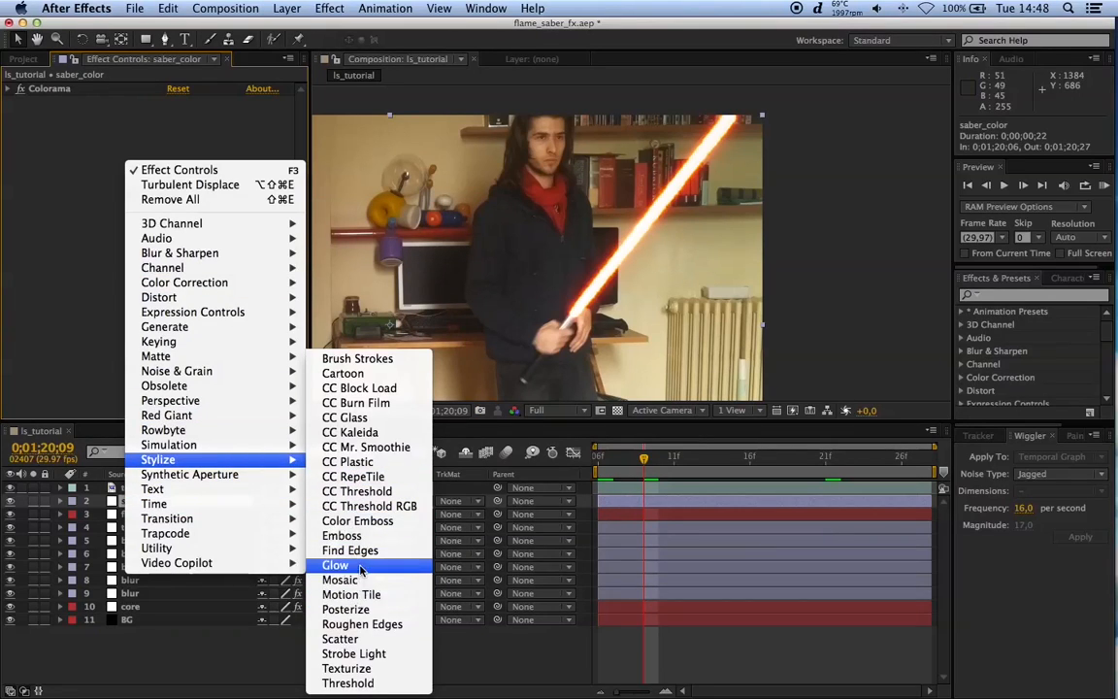
left_click(341, 639)
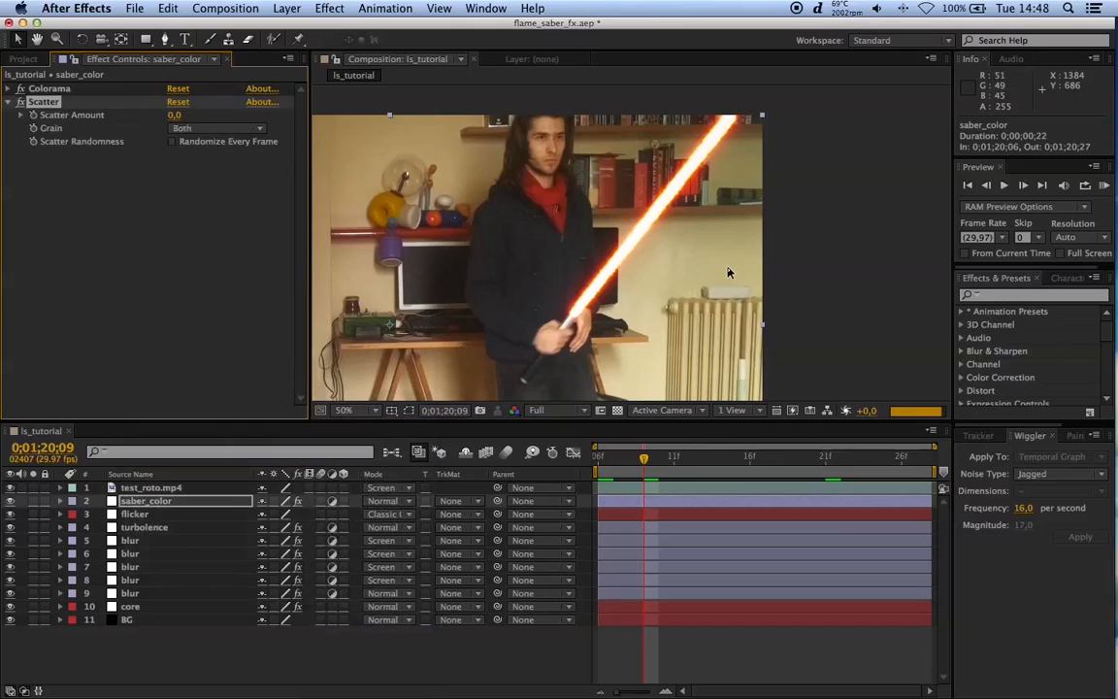
Step: Set the Scatter Amount to 3 with Randomize Every Frame enabled, and inspect the blade's edge
scroll(641, 237, "up", 5)
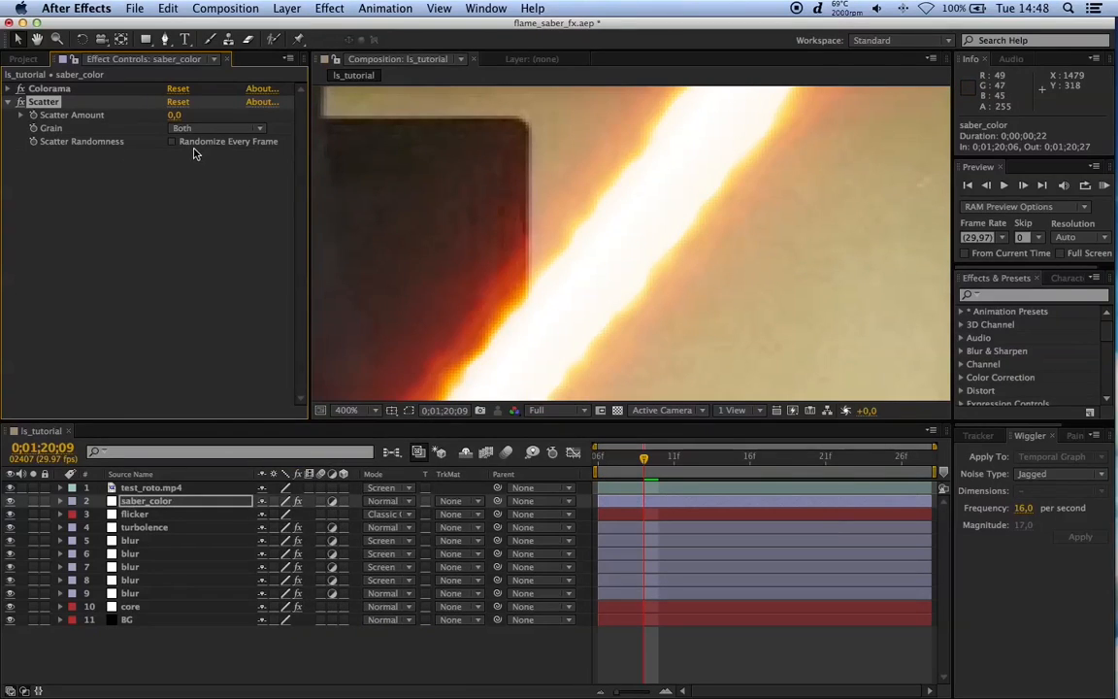
left_click(174, 115)
type("3")
key("Return")
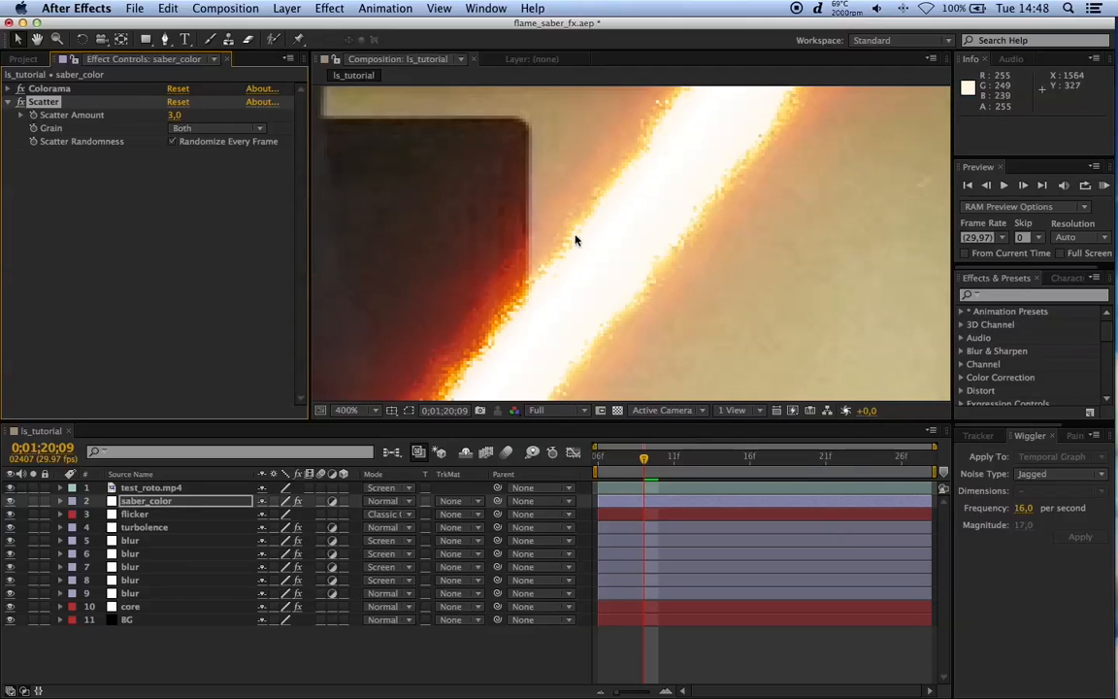
key("comma")
scroll(630, 207, "down", 2)
scroll(685, 194, "up", 3)
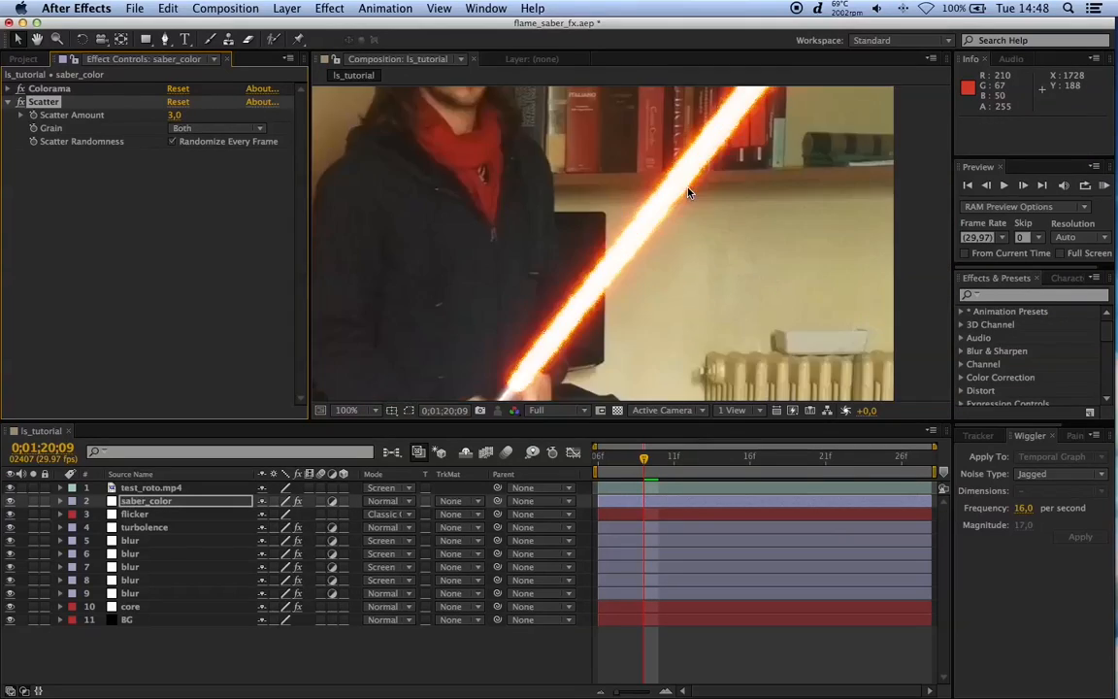
Step: Try a Scatter Amount of 2 and examine the grain along the blade's edge at several magnifications
left_click(175, 116)
type("2")
key("Return")
scroll(657, 191, "down", 2)
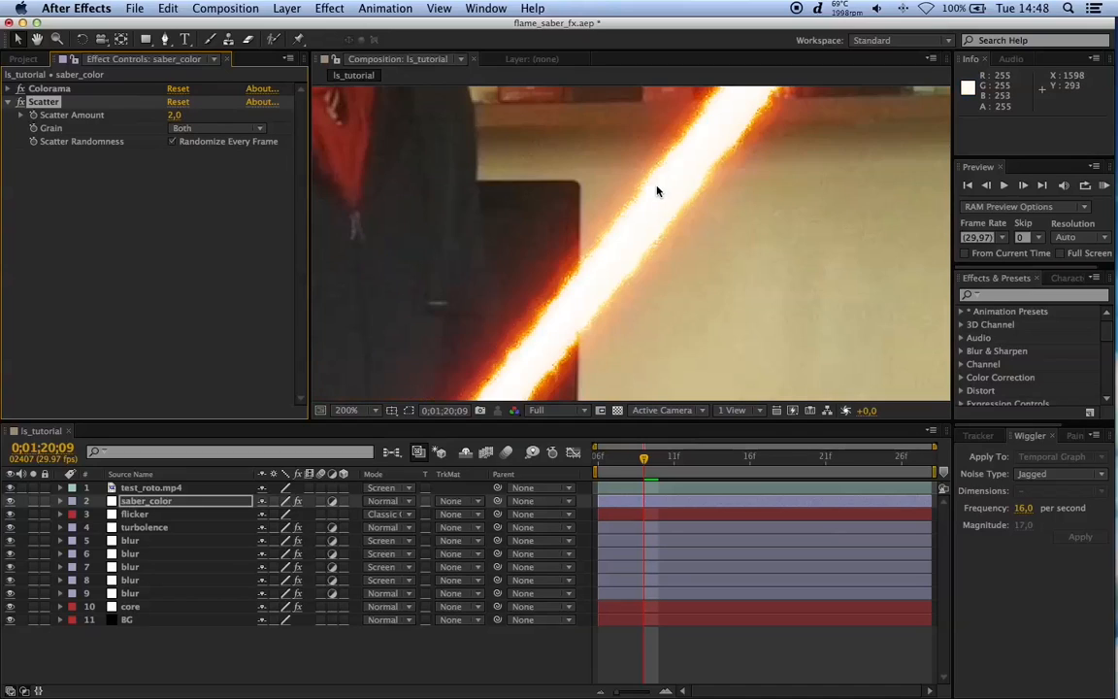
scroll(700, 183, "down", 4)
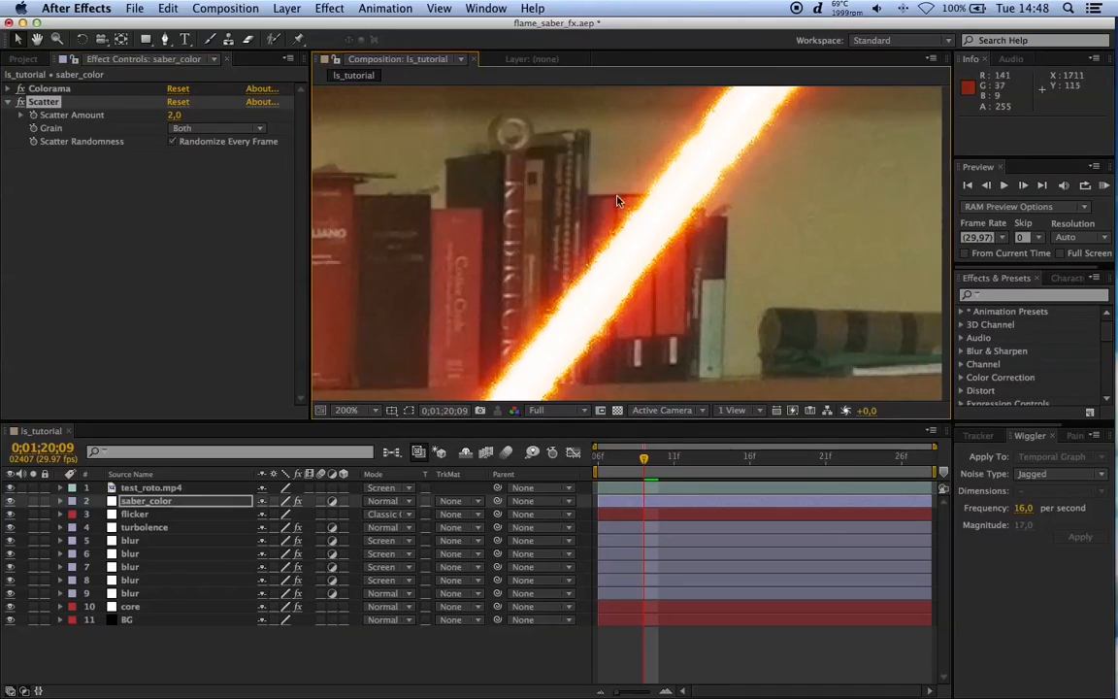
scroll(663, 202, "down", 2)
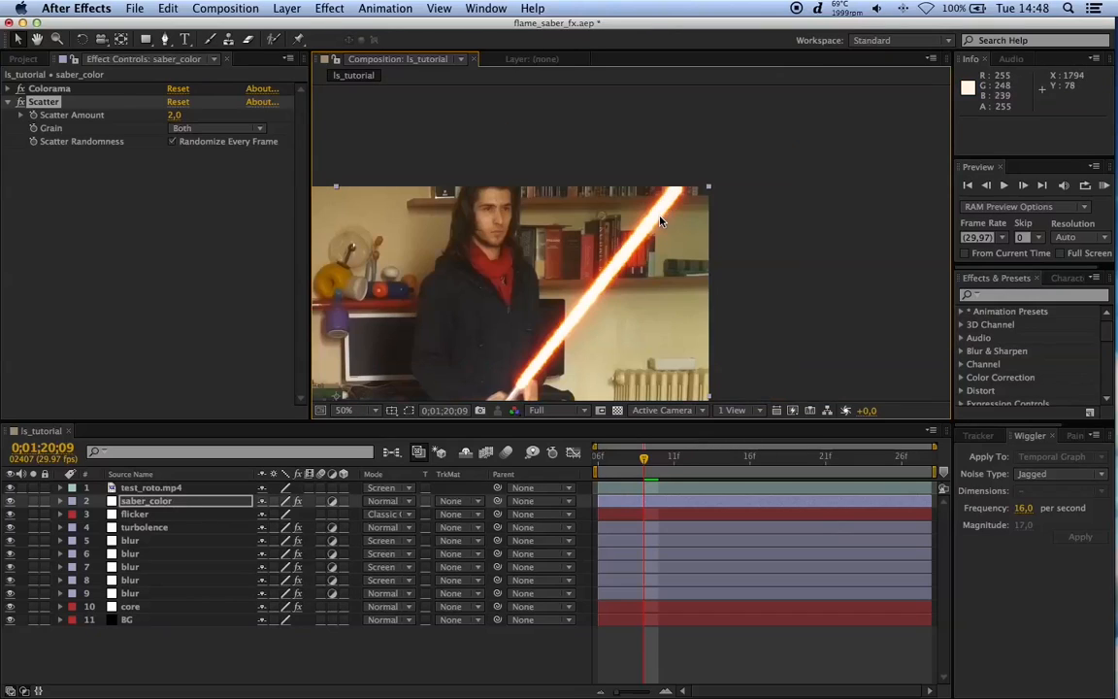
scroll(660, 223, "up", 6)
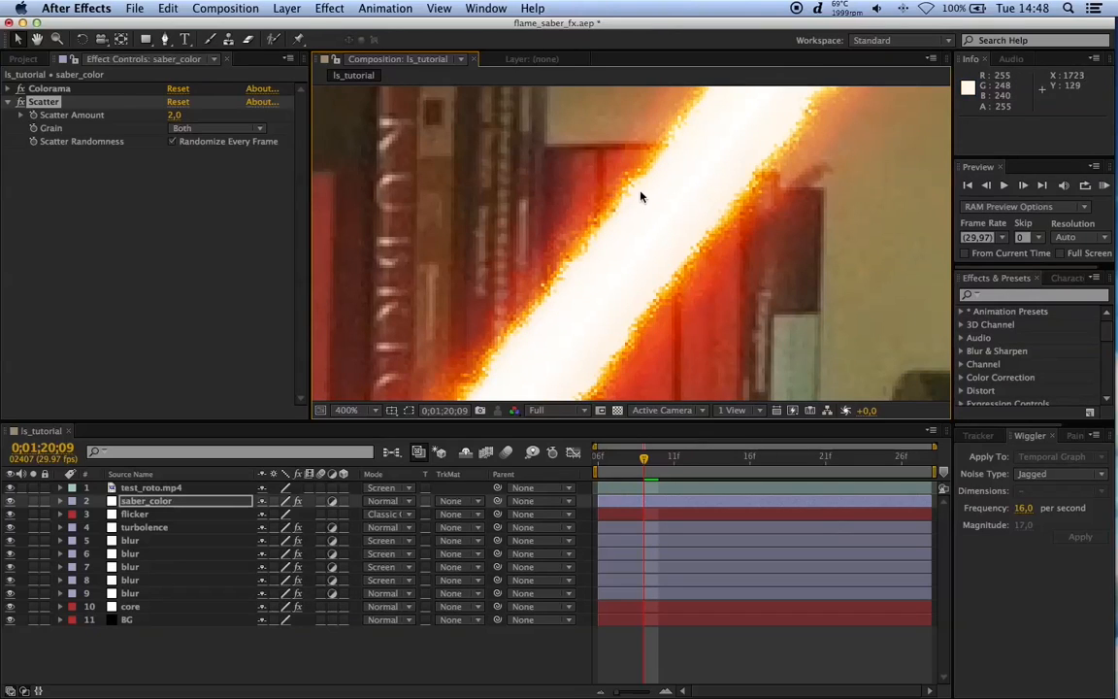
scroll(641, 197, "down", 4)
scroll(635, 204, "up", 7)
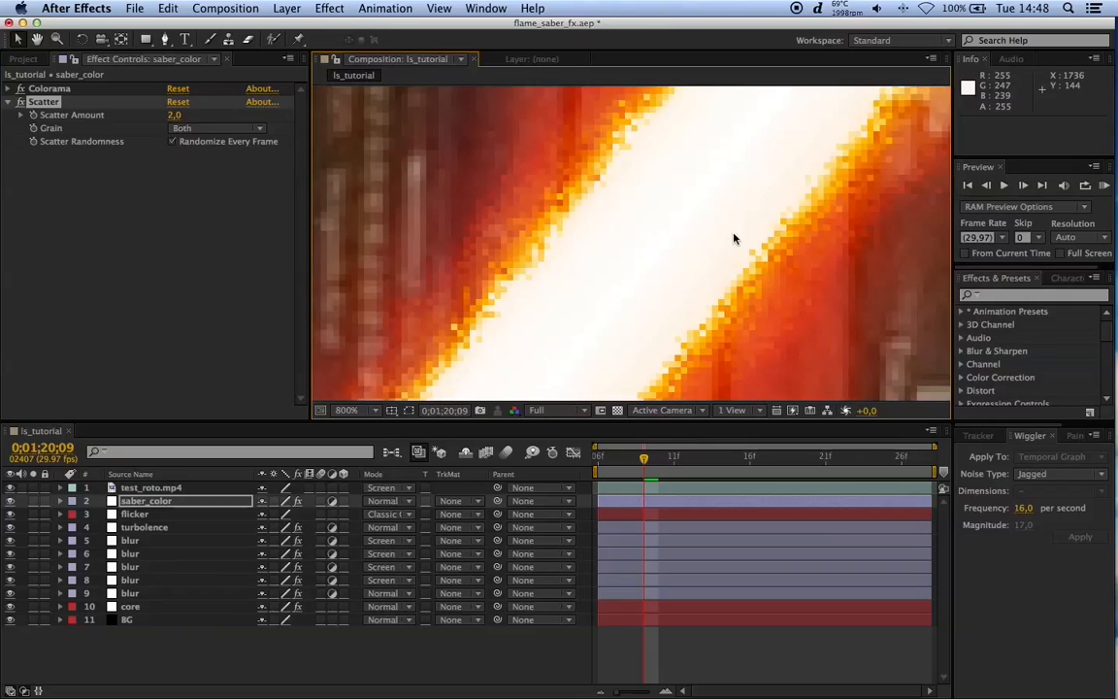
scroll(734, 237, "down", 3)
scroll(656, 210, "up", 1)
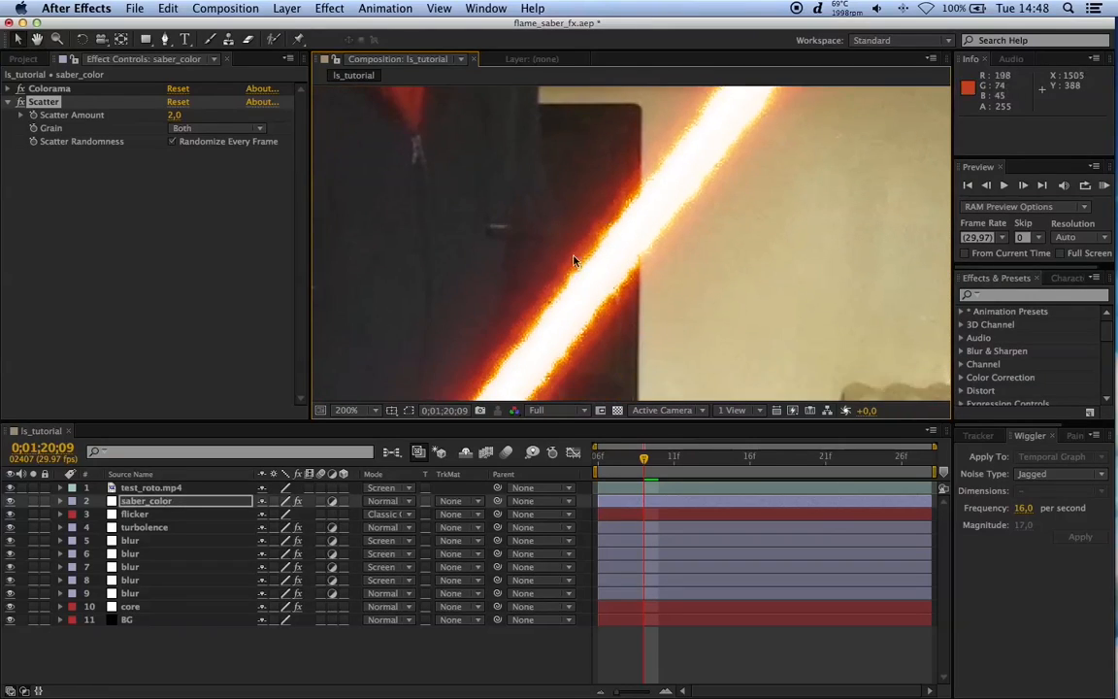
Step: Set the Scatter Amount to 1 and check the blade's edge near the hilt
left_click_drag(486, 383, 565, 269)
left_click(174, 115)
type("1")
key("Return")
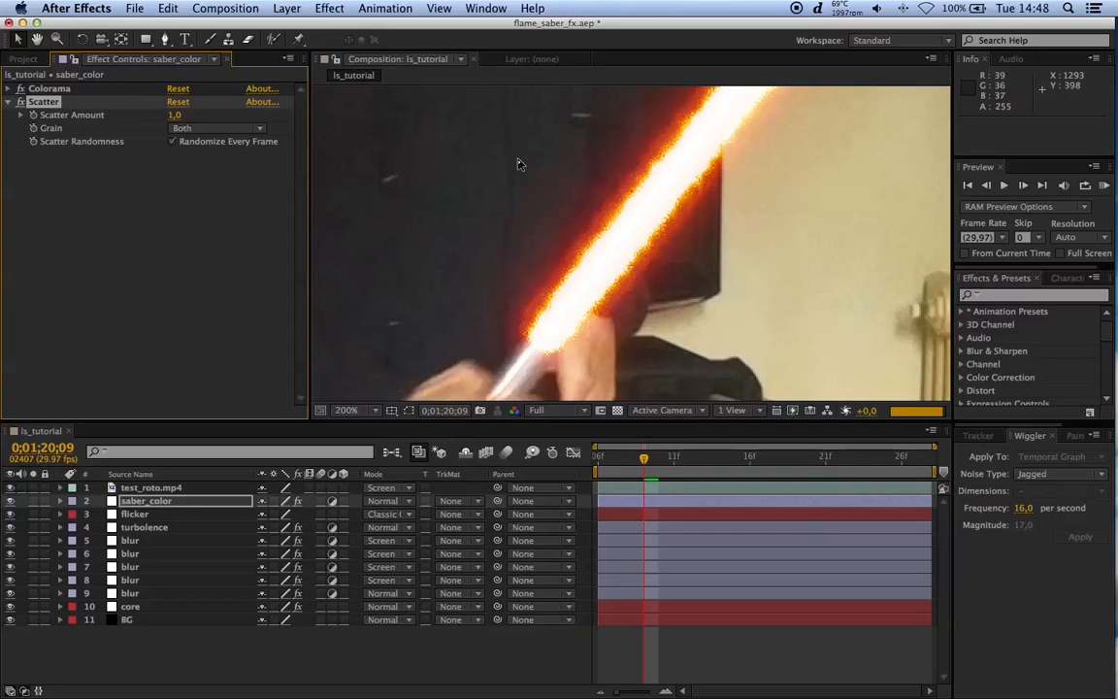
Step: Set the Scatter Amount to 1,4 and check the whole blade in the composition at 50% magnification
left_click(169, 118)
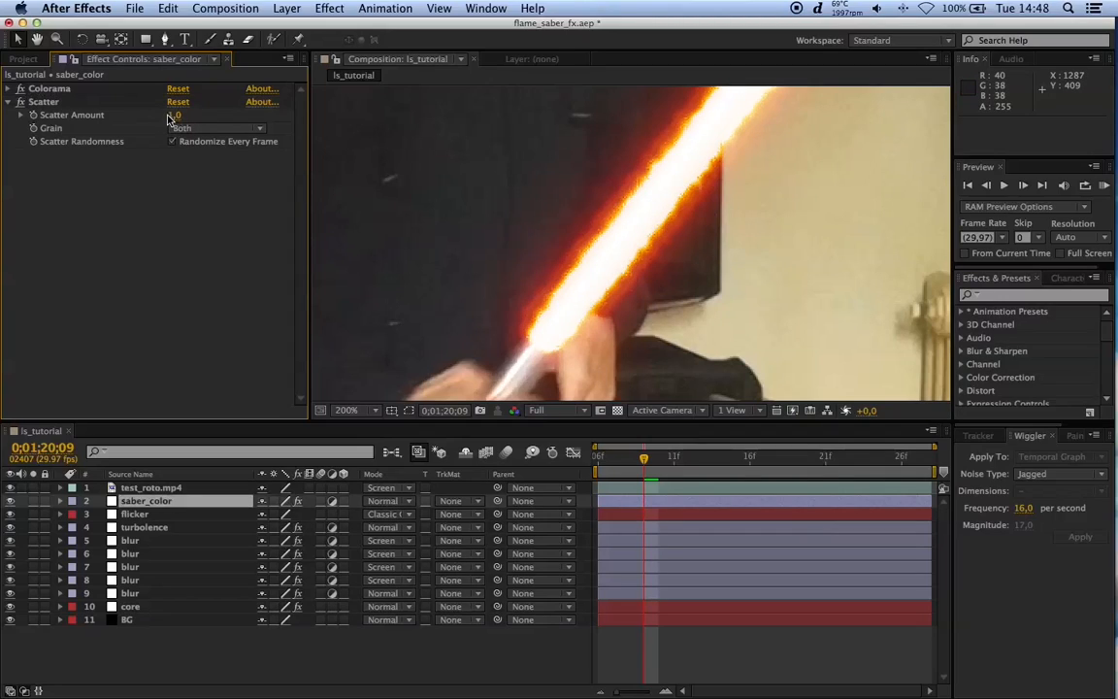
left_click(172, 115)
key("Return")
scroll(651, 227, "down", 2)
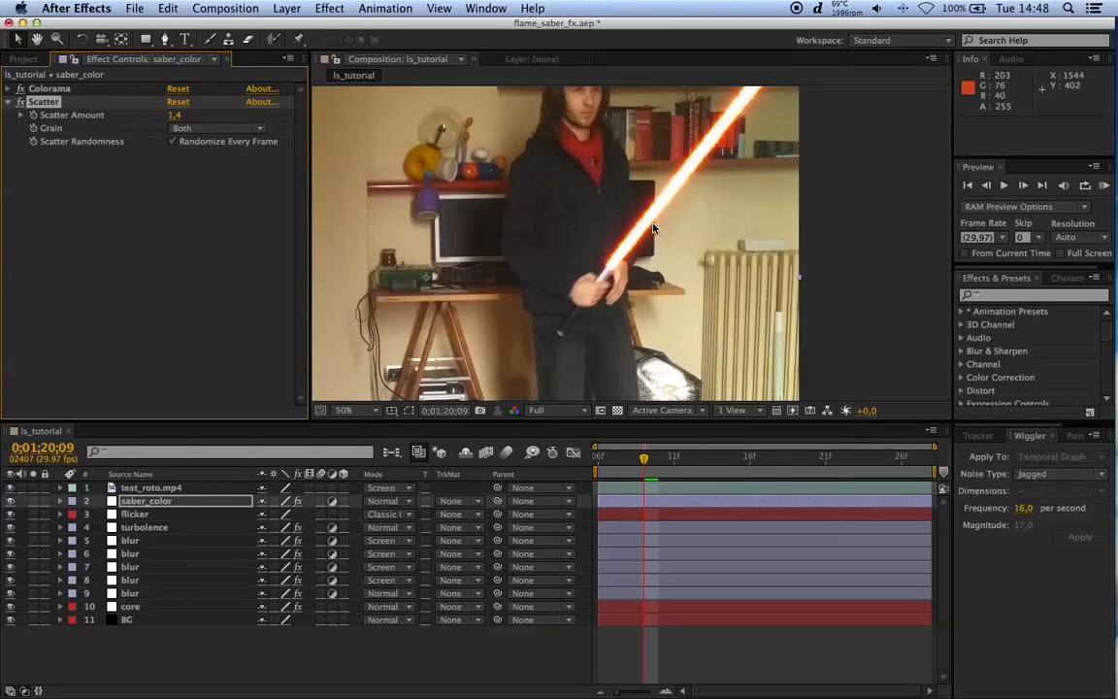
Step: Apply the Color Correction Vibrance effect to the saber_color layer
right_click(139, 214)
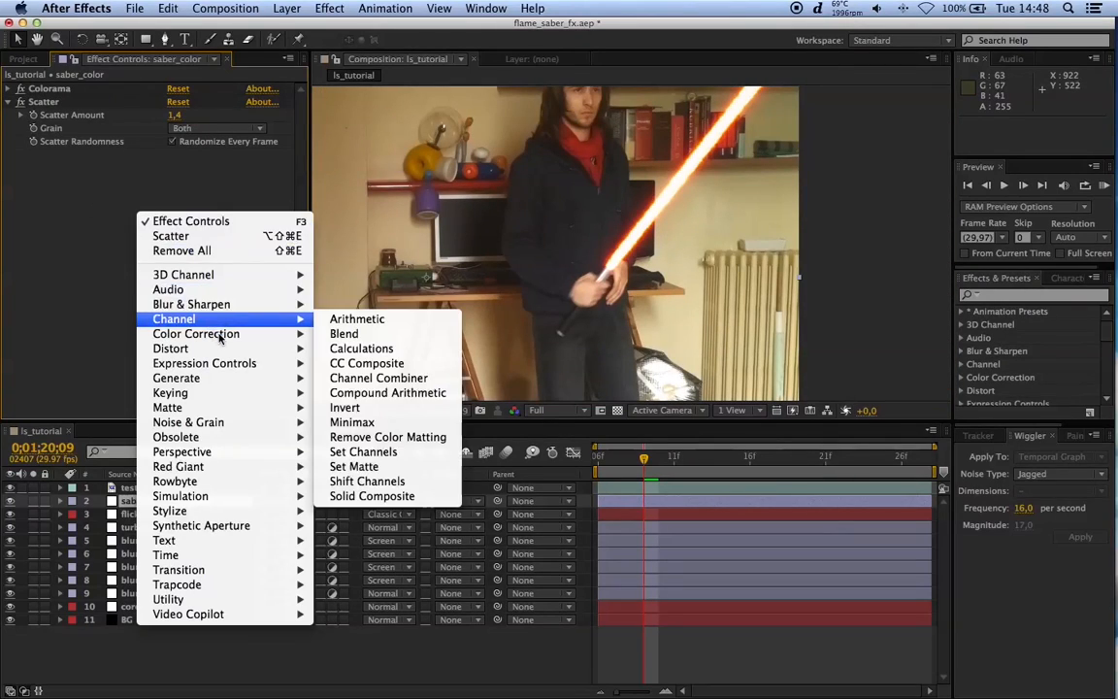
mouse_move(221, 335)
left_click(408, 684)
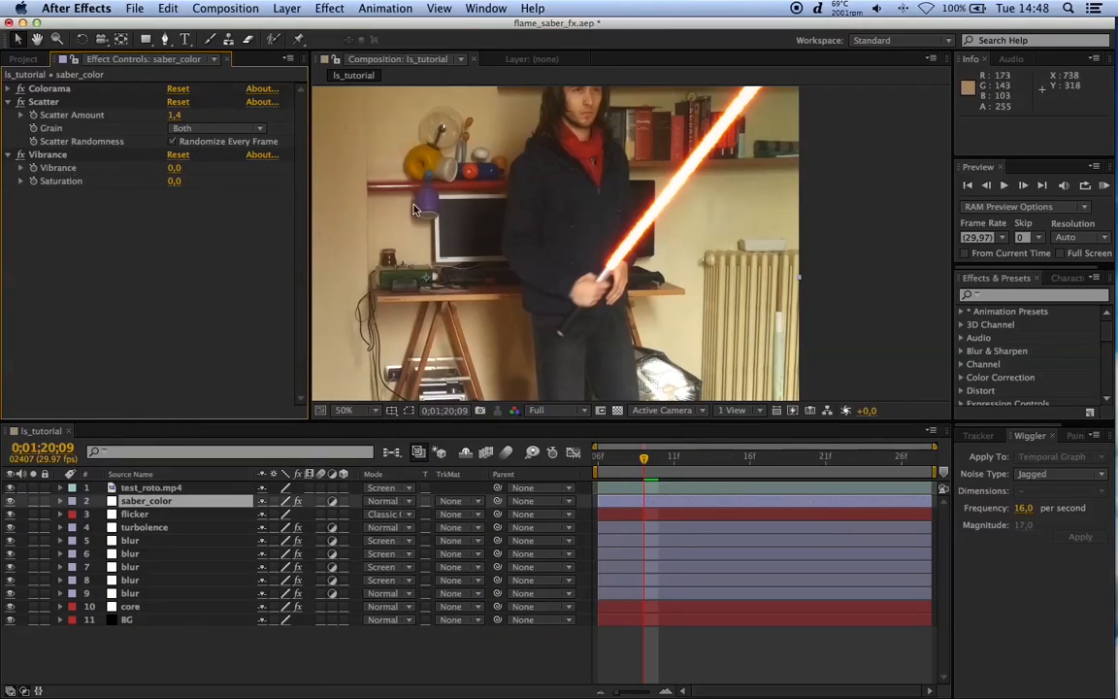
key("space")
left_click_drag(693, 192, 647, 239)
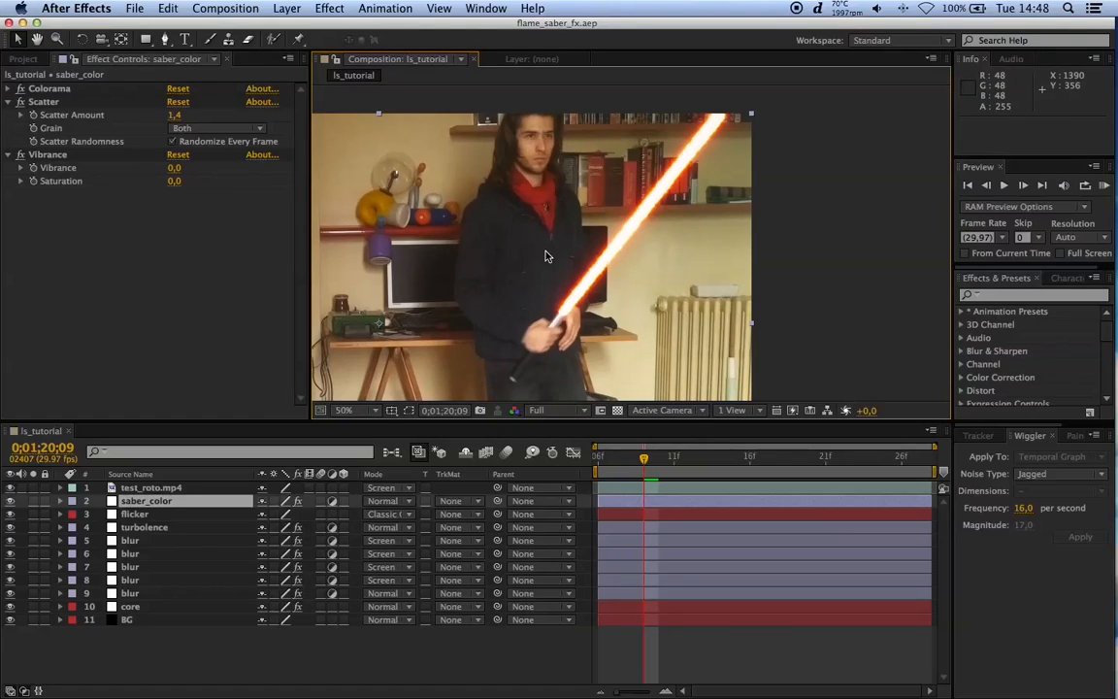
Step: Switch to Safari, play the Episode VII teaser full screen from 0:50, and examine the saber's flickering color before returning to After Effects
mouse_move(1106, 641)
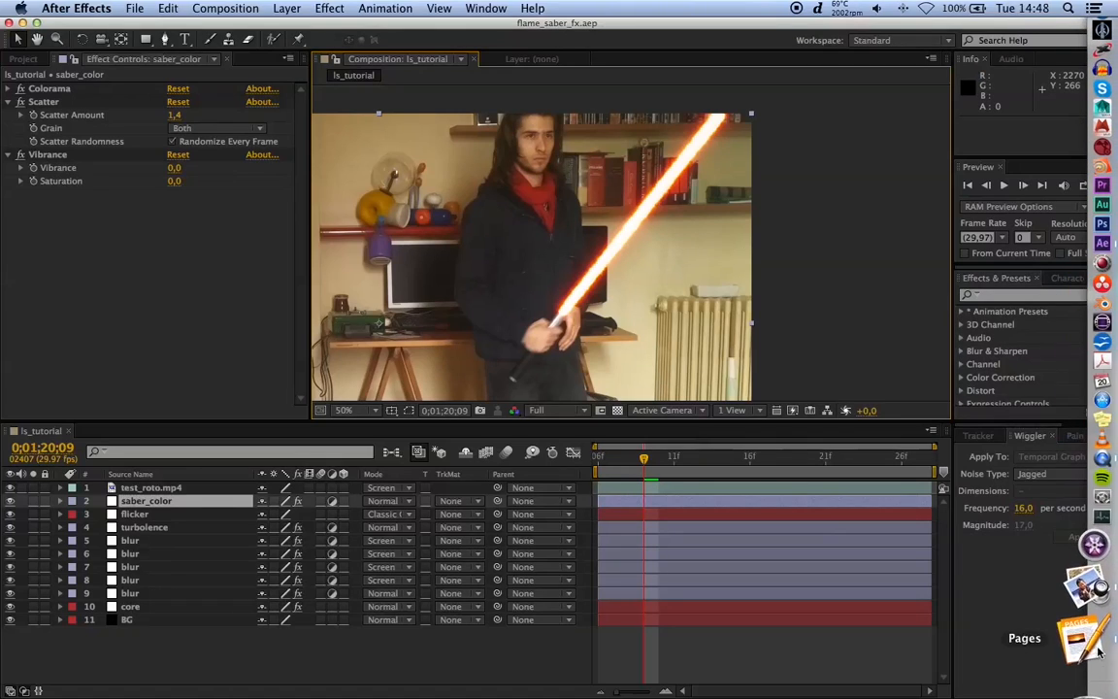
left_click(1096, 52)
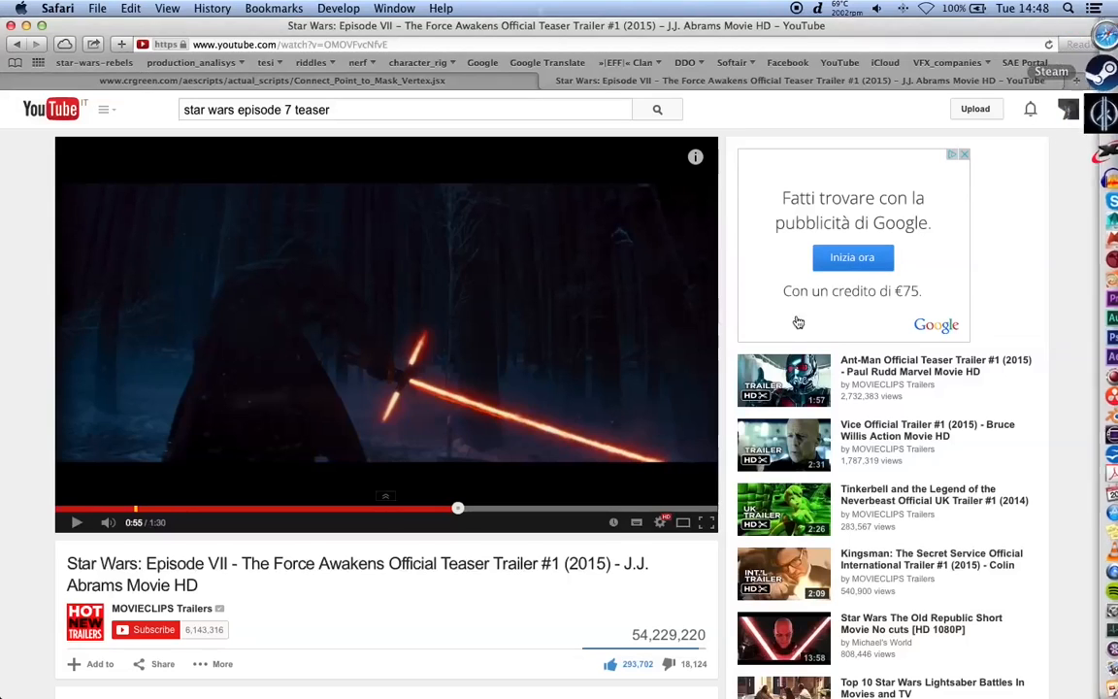
left_click(428, 509)
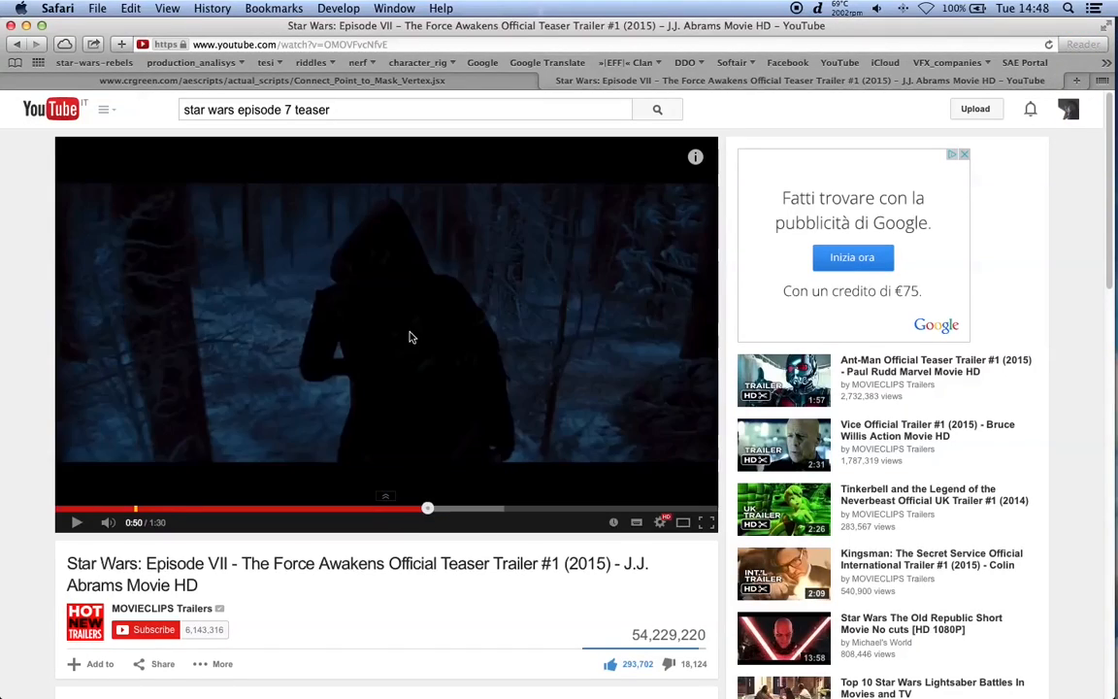
left_click(705, 522)
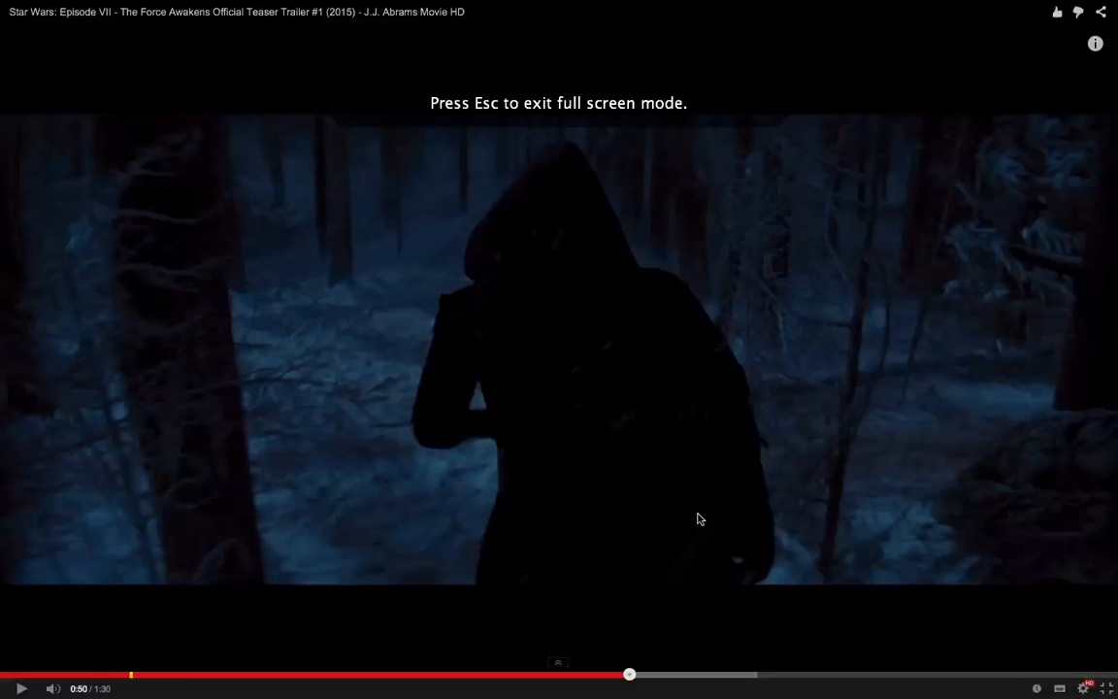
left_click(511, 342)
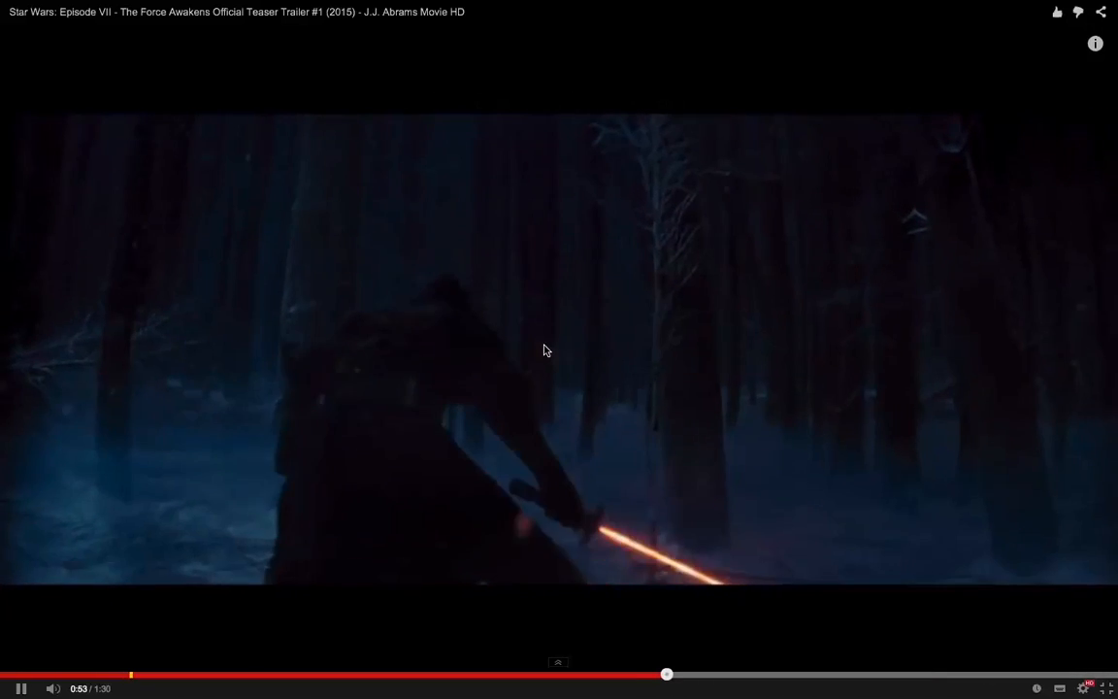
left_click(544, 350)
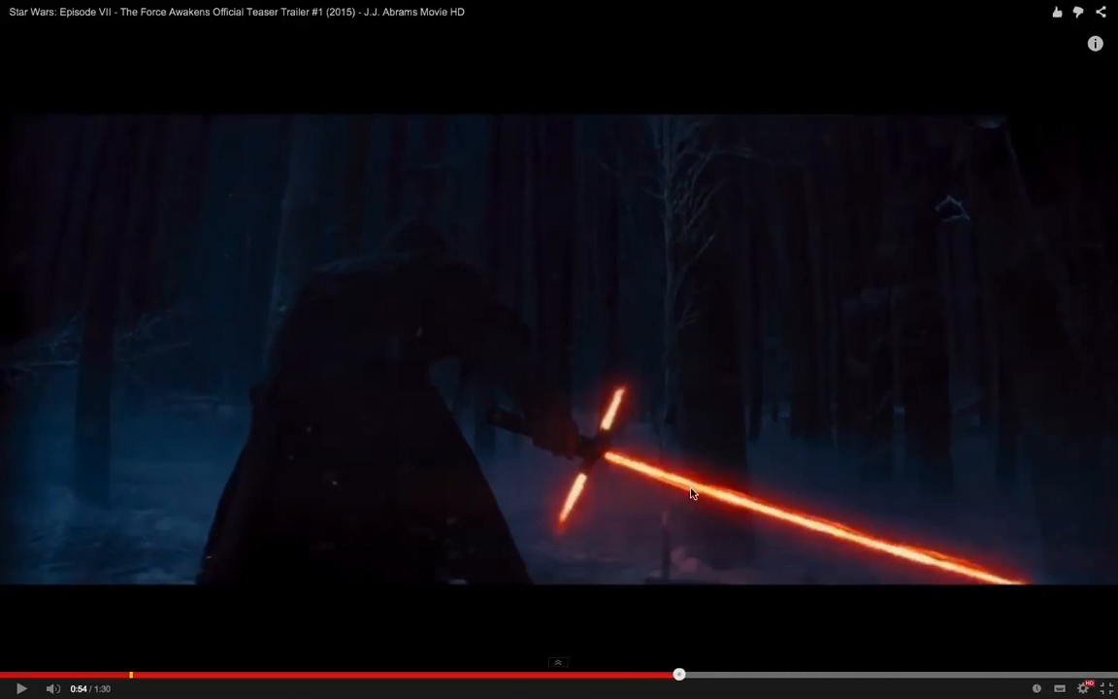
left_click(529, 385)
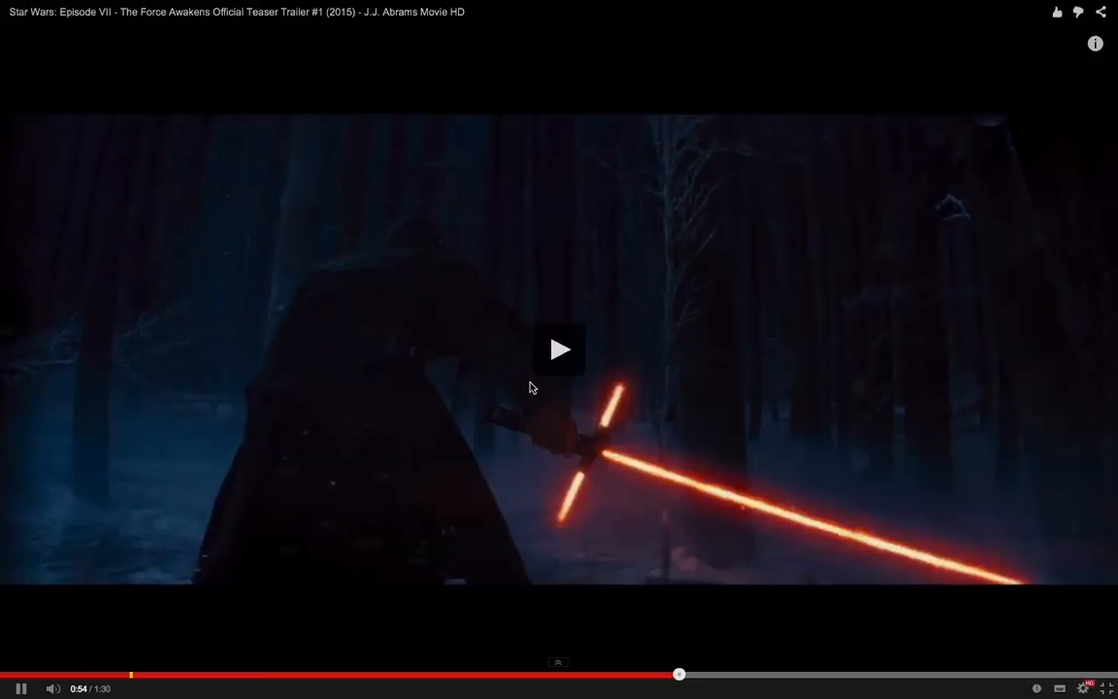
left_click(530, 387)
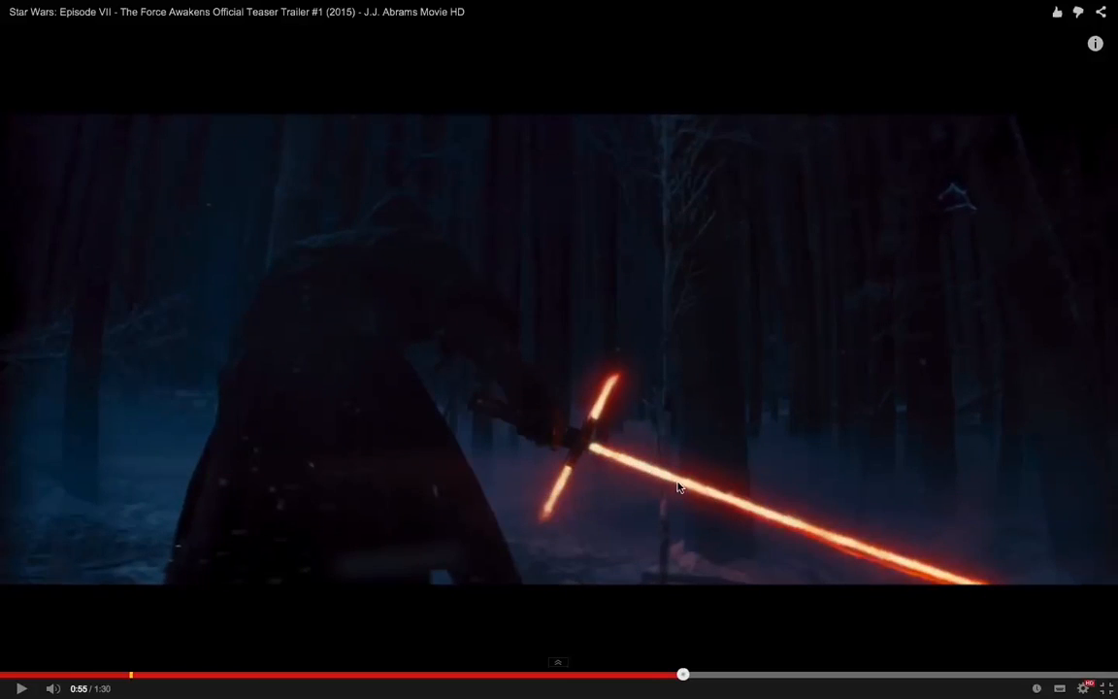
key("Escape")
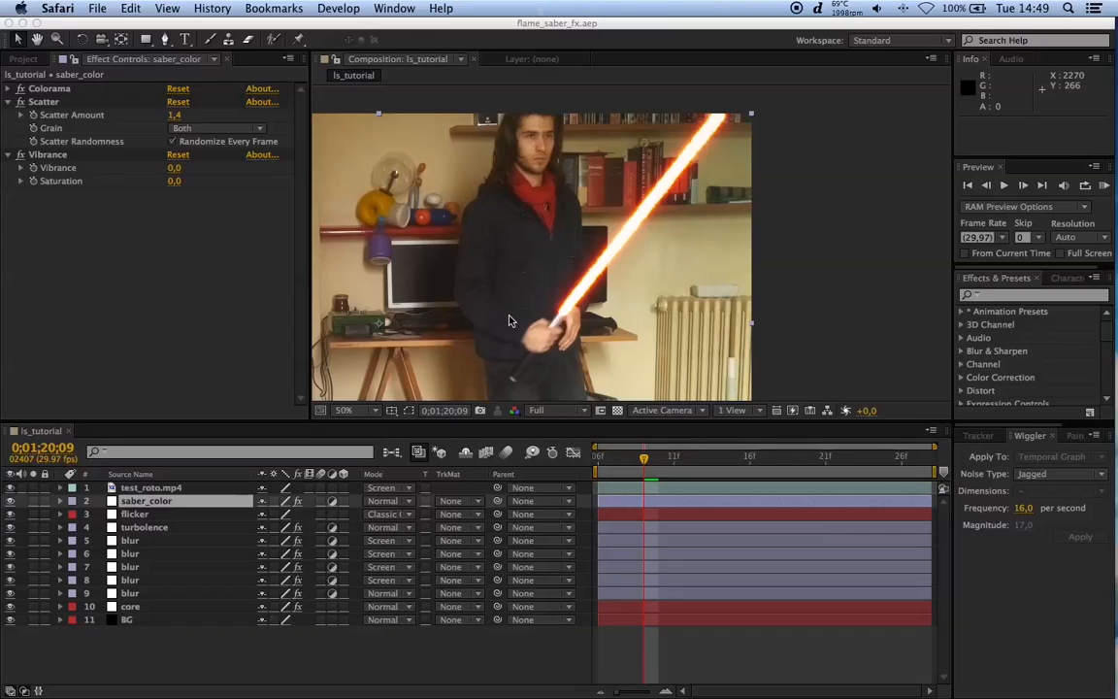
Step: Reveal the Vibrance effect's properties under the saber_color layer in the timeline
left_click(159, 525)
left_click(141, 515)
left_click(152, 502)
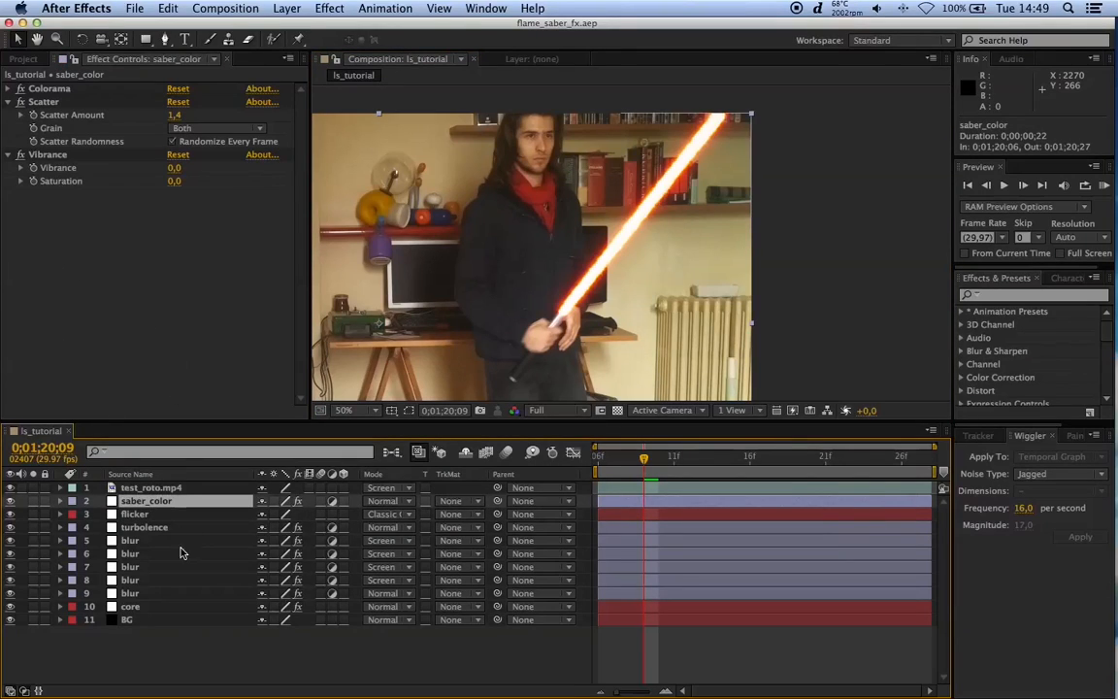
left_click(60, 500)
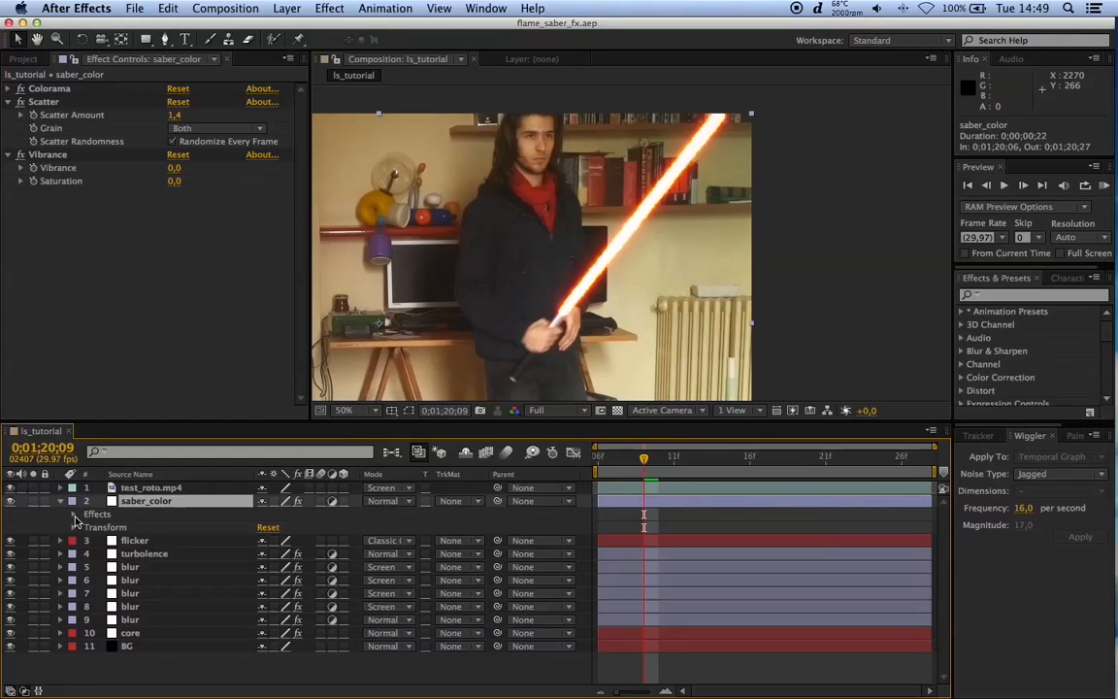
left_click(74, 515)
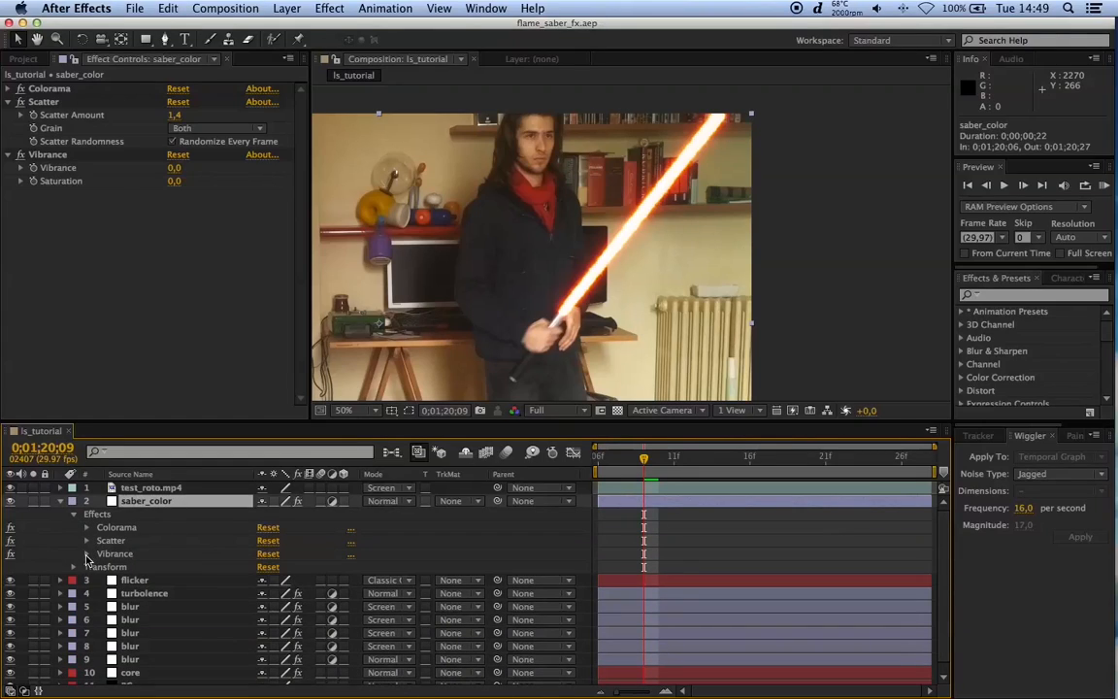
left_click(86, 553)
scroll(97, 553, "down", 1)
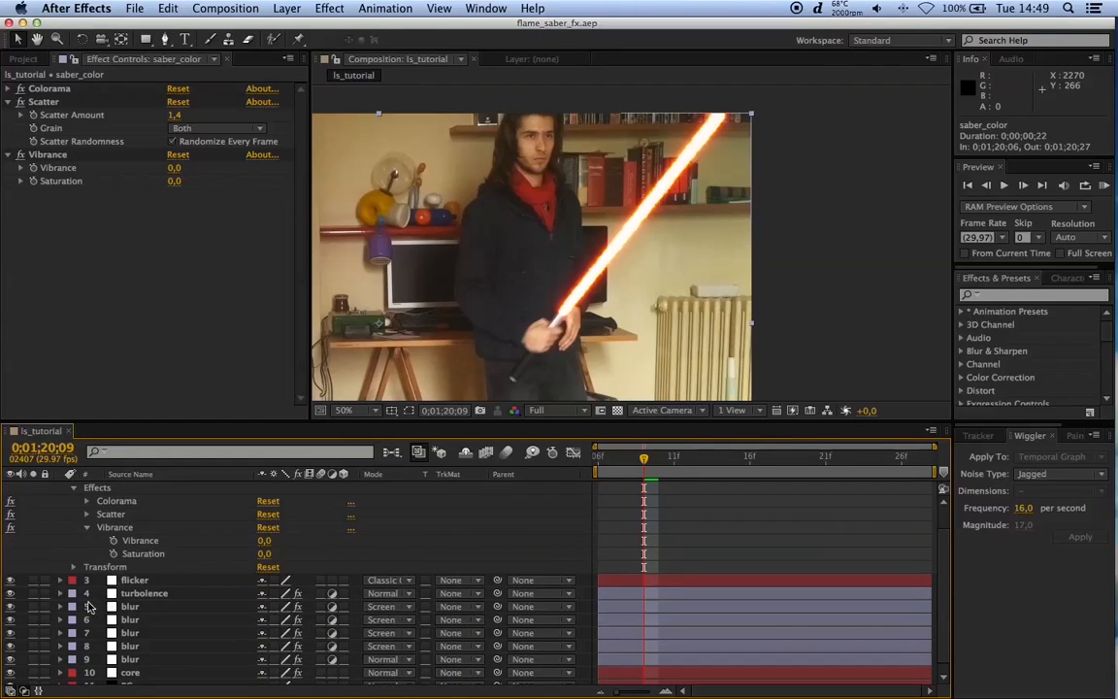
Step: Show only the flicker layer's keyframed Opacity and move the current time to 0;01;20;06
left_click(60, 579)
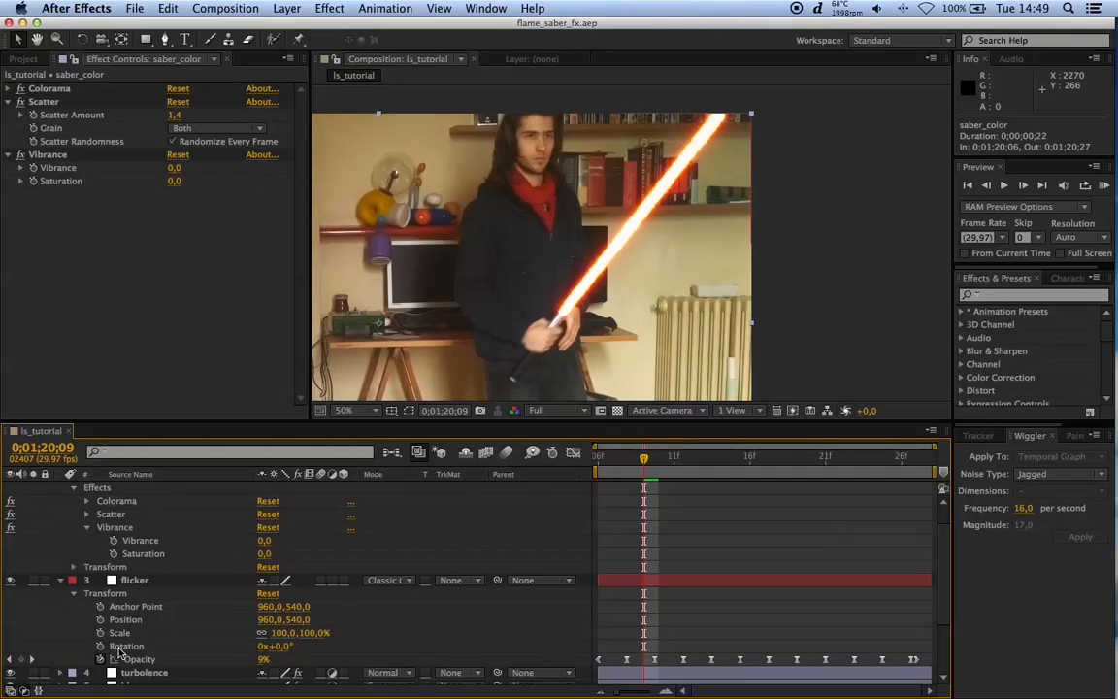
left_click(134, 579)
key("u")
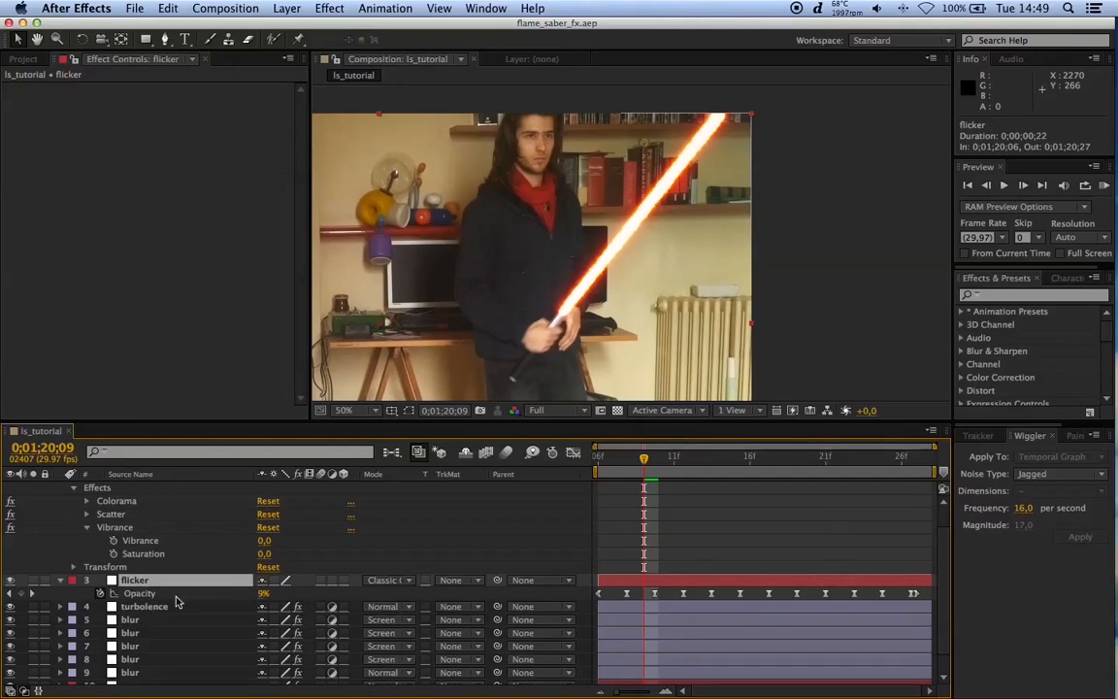
key("Page_Up")
key("Page_Up")
key("Page_Up")
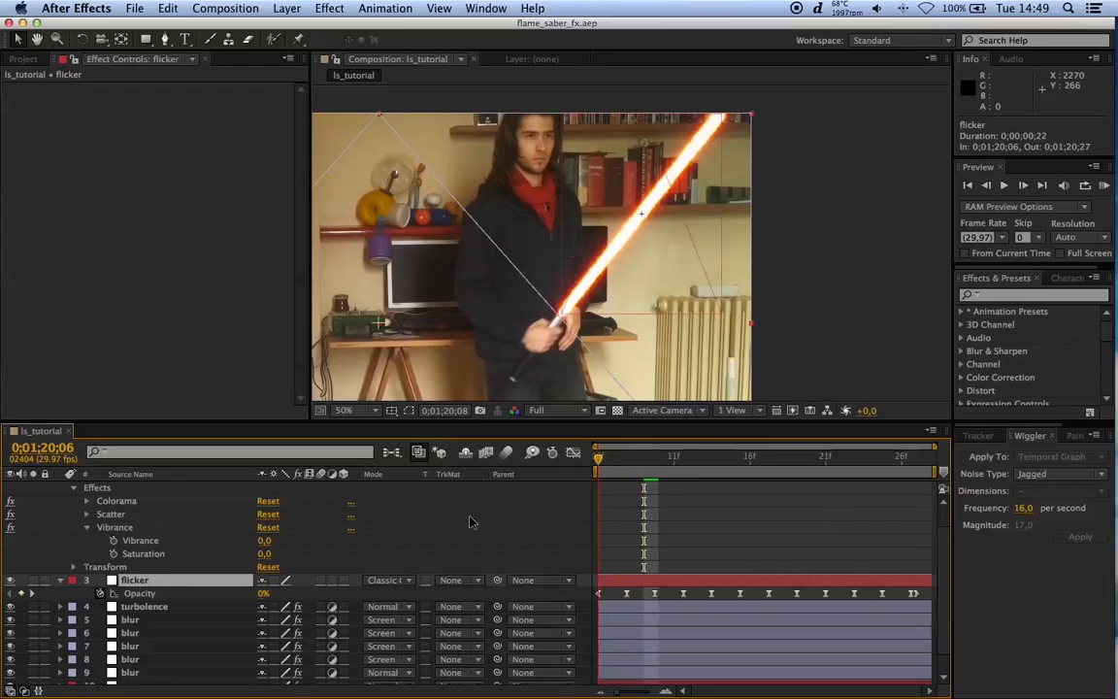
Step: Link Vibrance's Saturation to the flicker layer's Opacity with an expression, and compare the blade's color at different frames
left_click(113, 554, "alt")
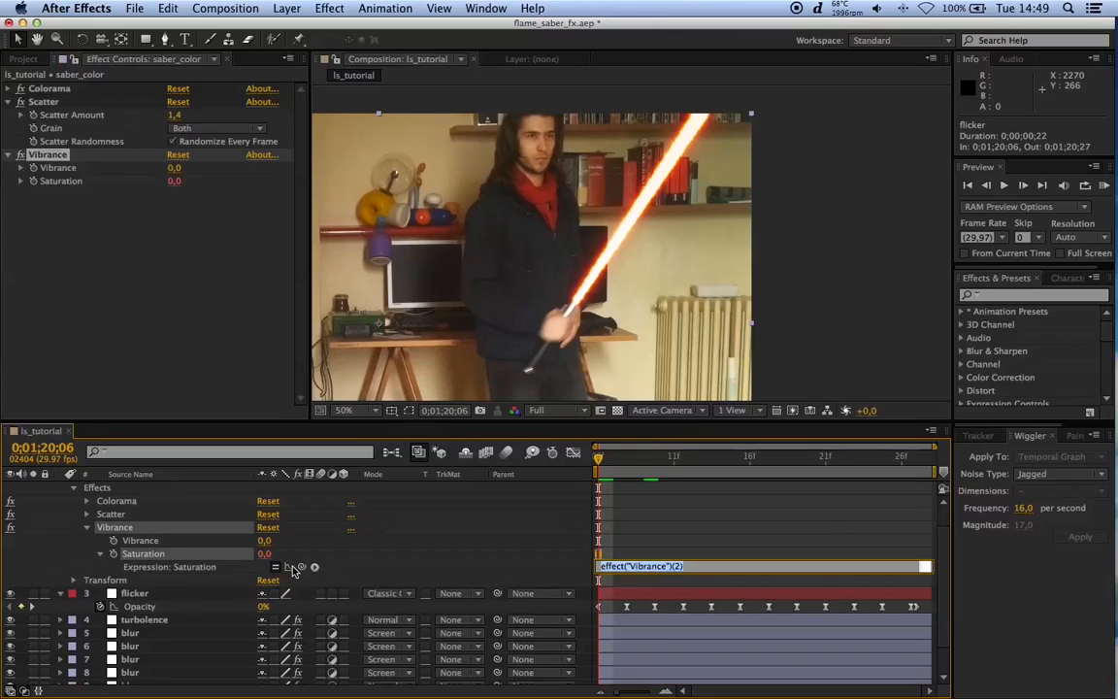
left_click_drag(301, 569, 139, 605)
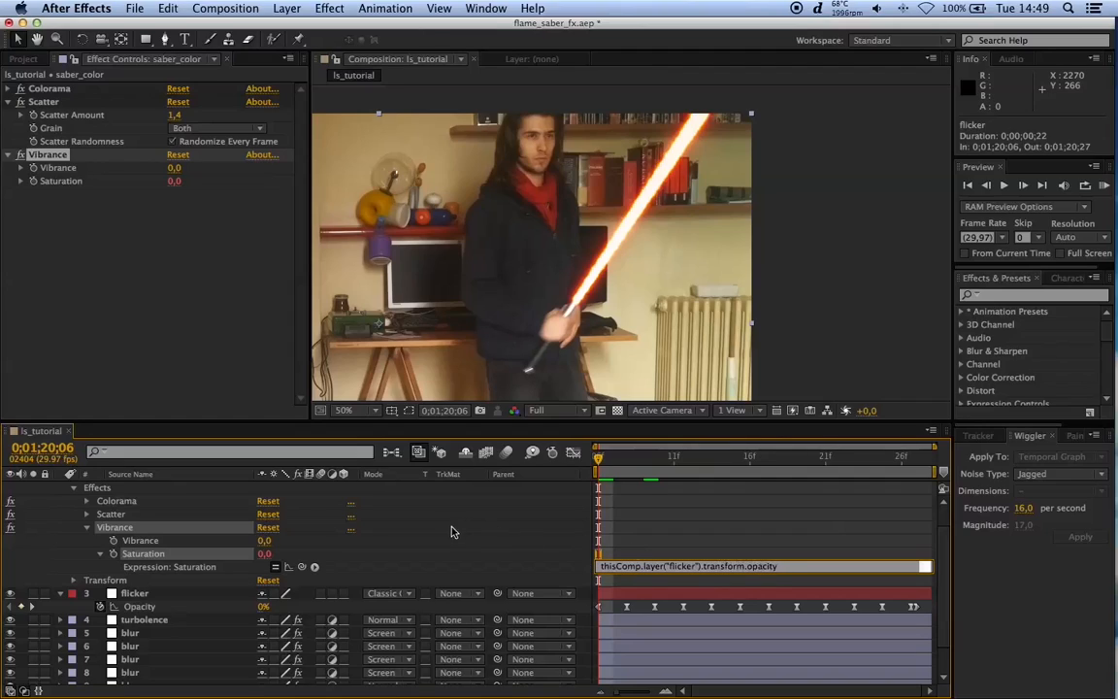
left_click(539, 531)
left_click(639, 463)
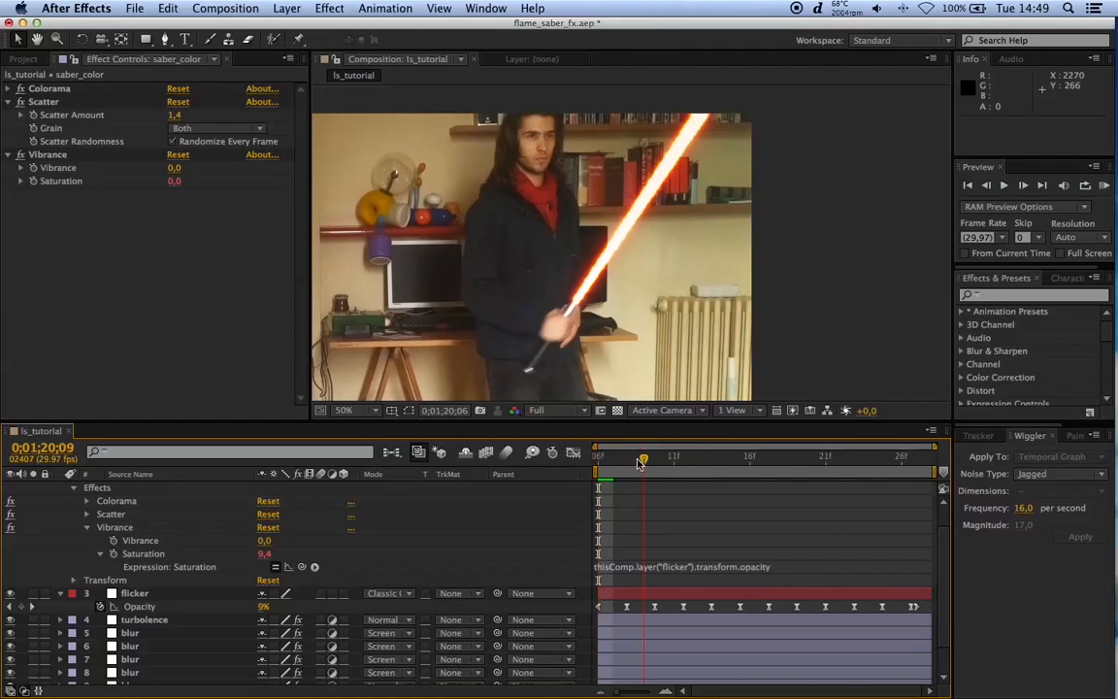
left_click(689, 463)
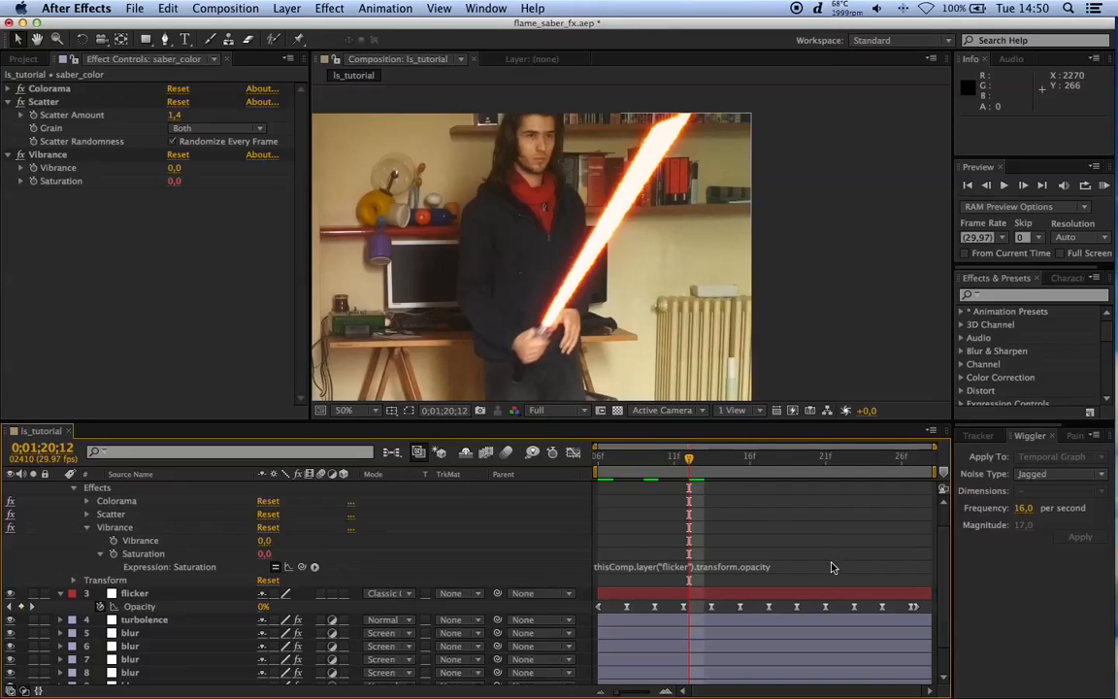
Step: Try multiplying the Saturation expression by -1,2 and check the resulting saturation at several frames
left_click(753, 569)
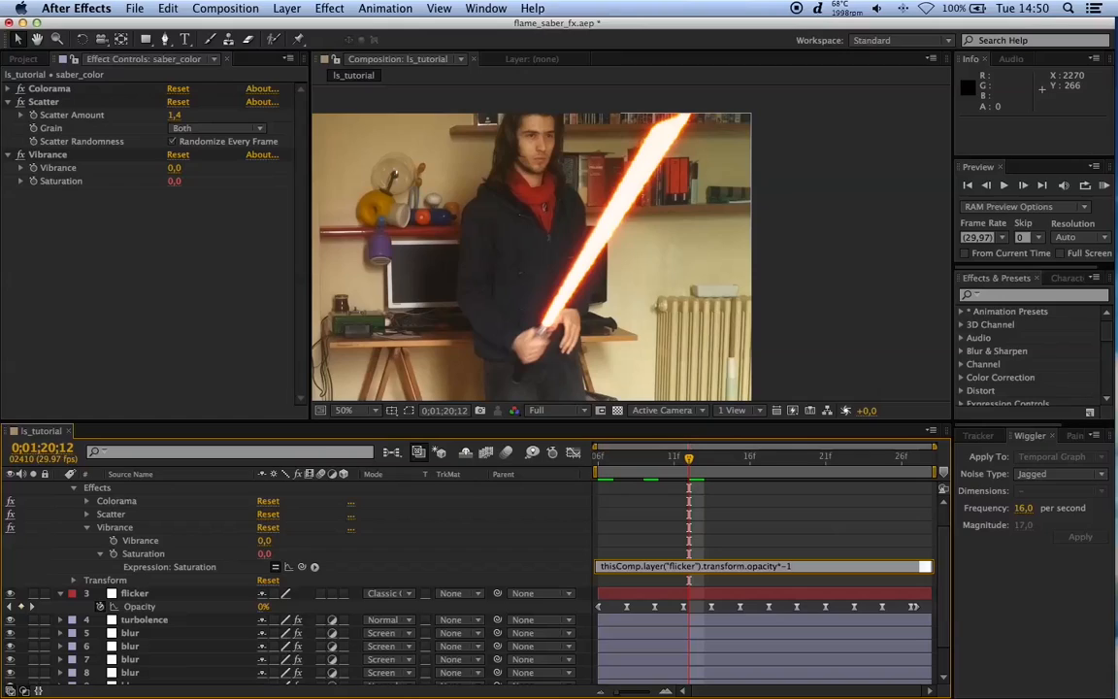
key("Return")
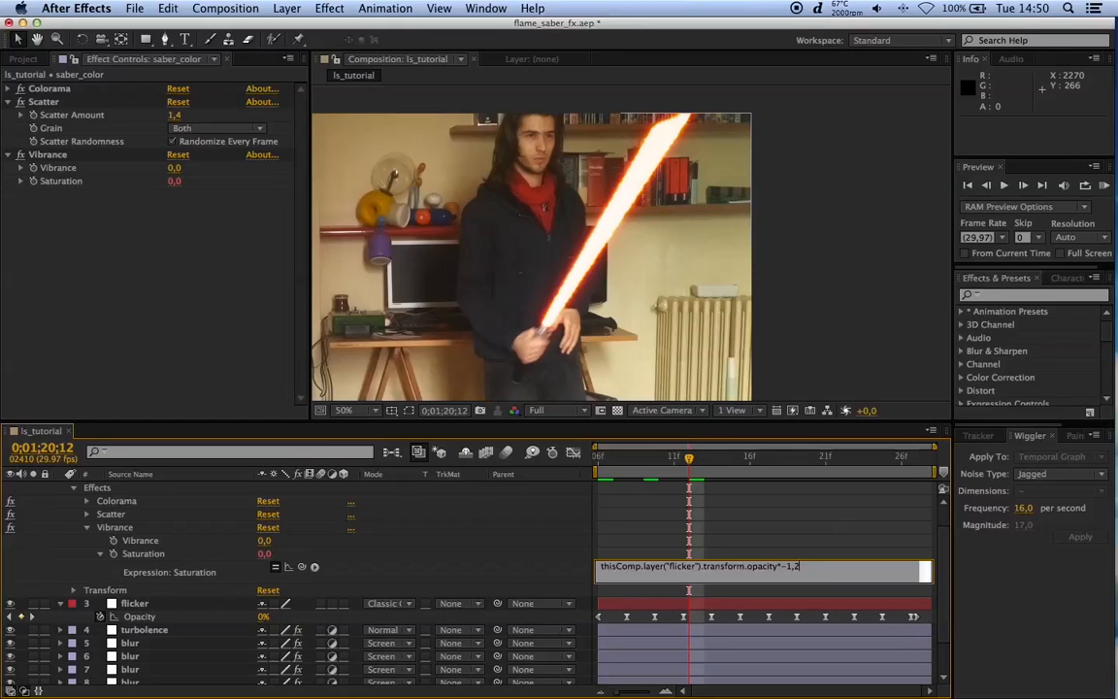
left_click_drag(760, 583, 761, 572)
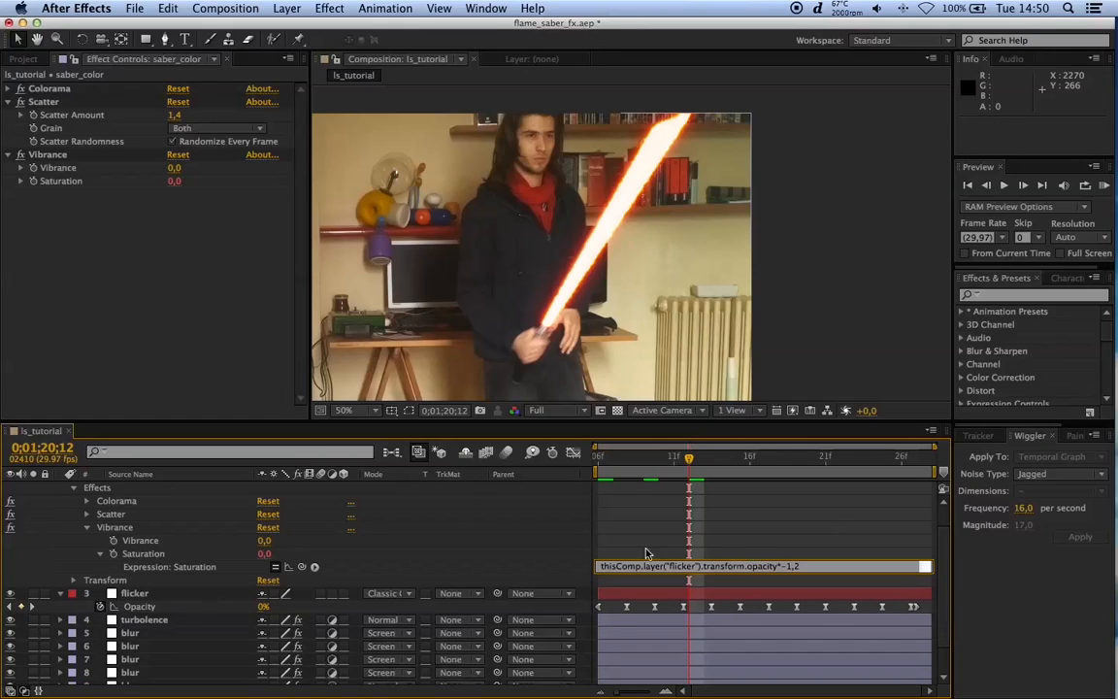
left_click(557, 529)
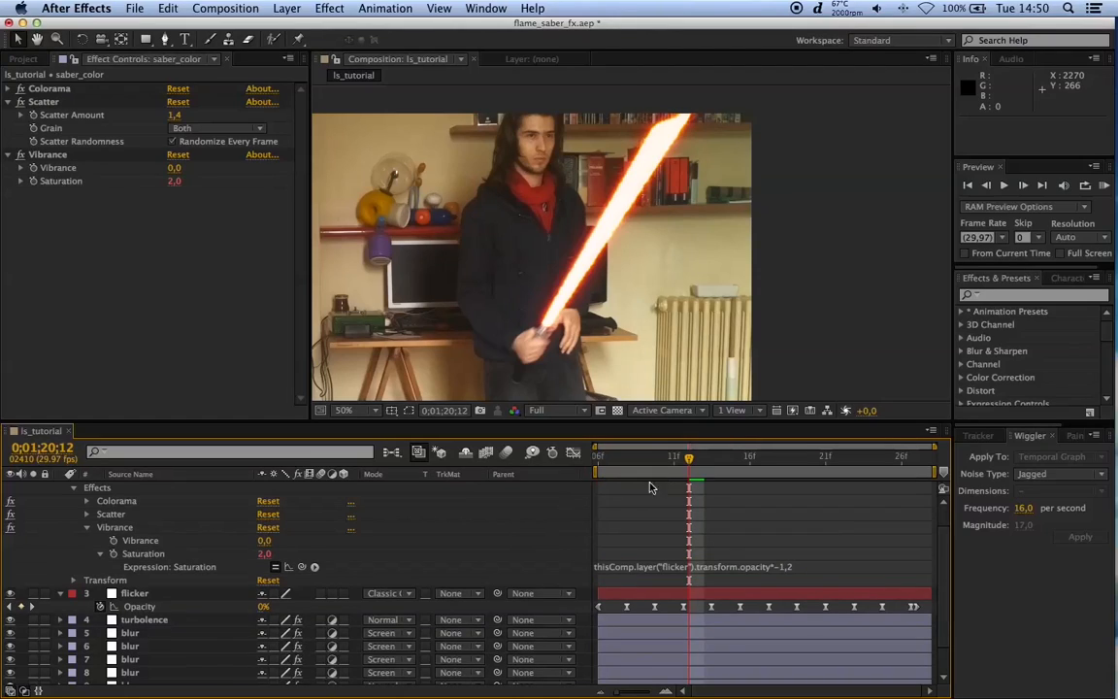
left_click(642, 459)
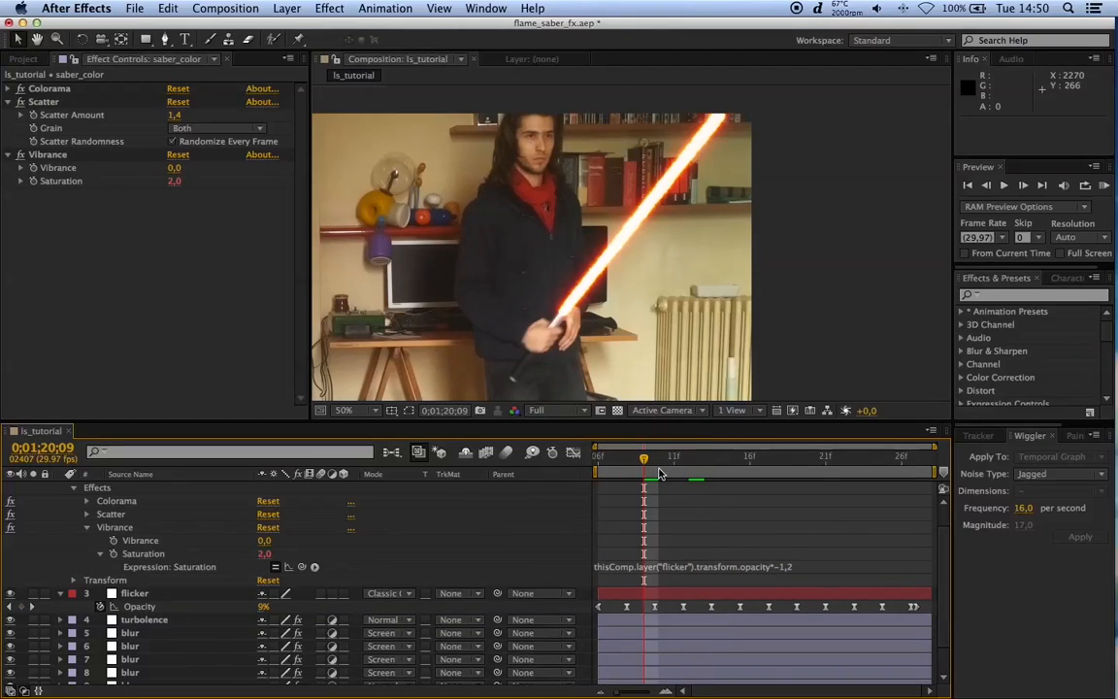
left_click(767, 459)
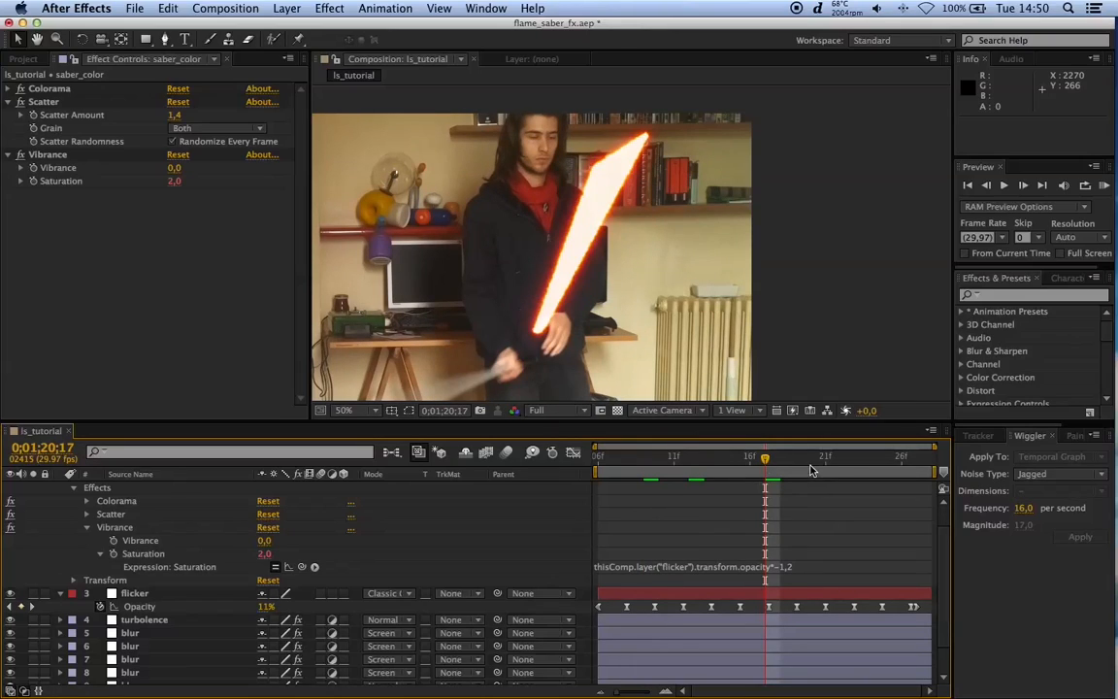
left_click(811, 464)
left_click(718, 459)
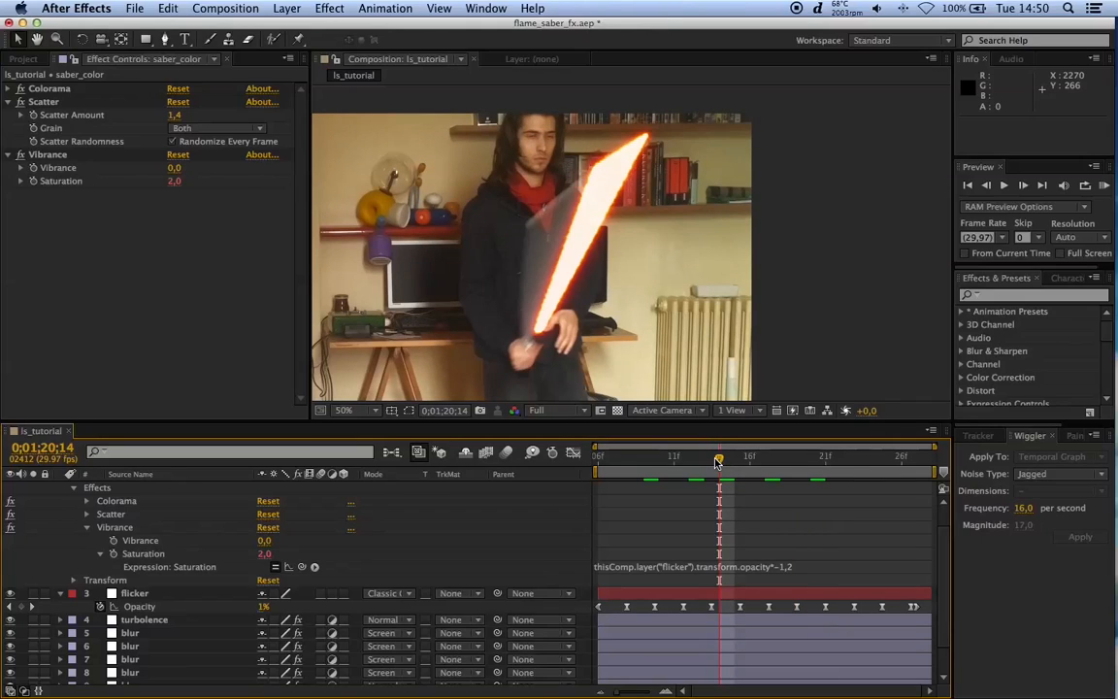
left_click(642, 459)
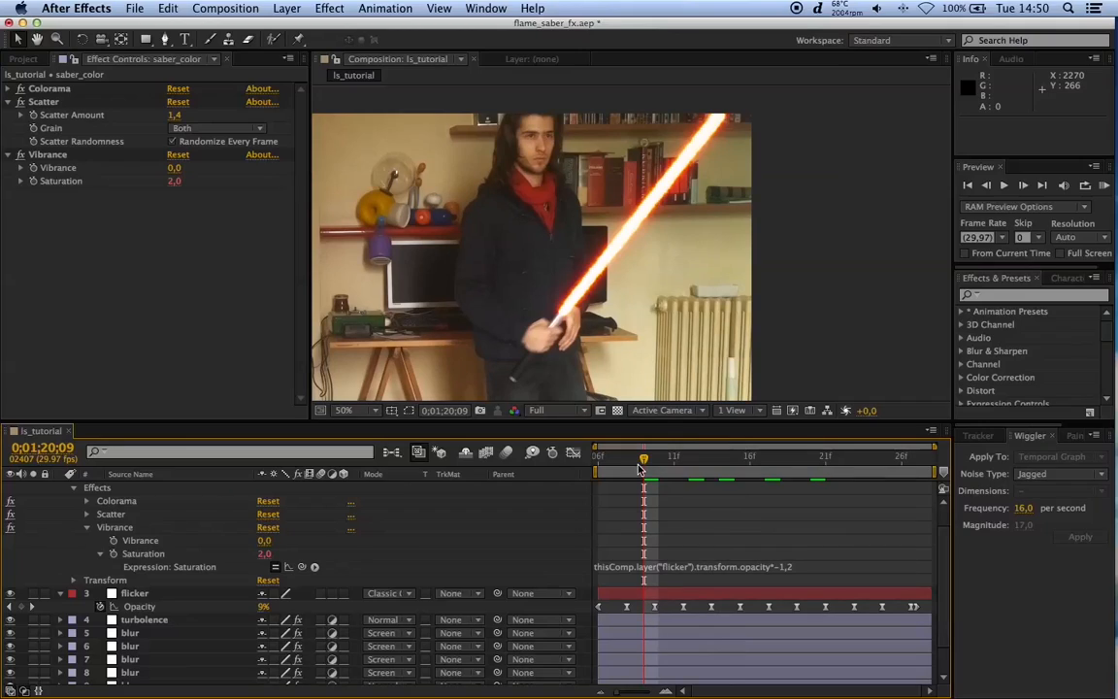
Step: Try a multiplier of -2 in the Saturation expression linked to the flicker layer's Opacity
left_click(814, 566)
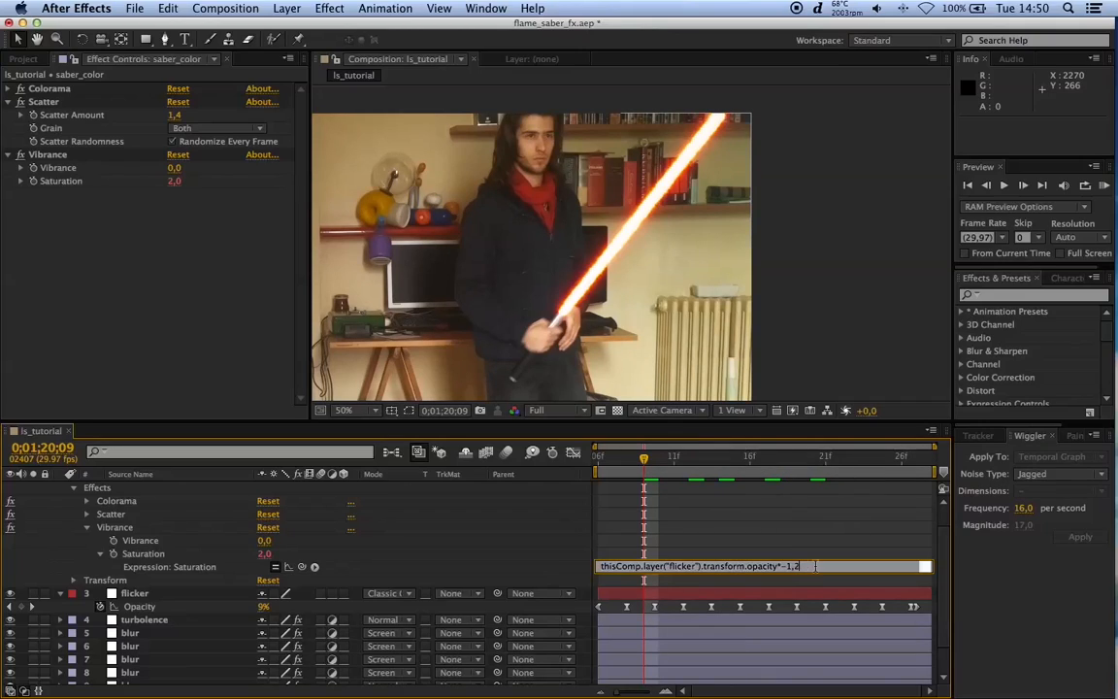
type("2")
key("Return")
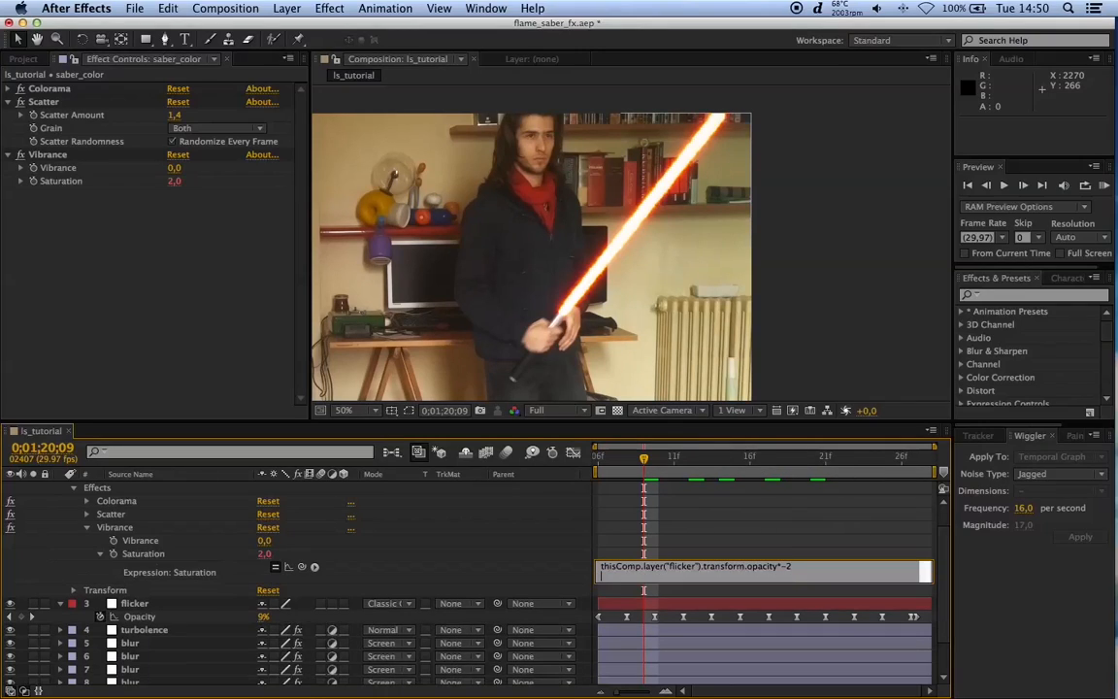
left_click(525, 523)
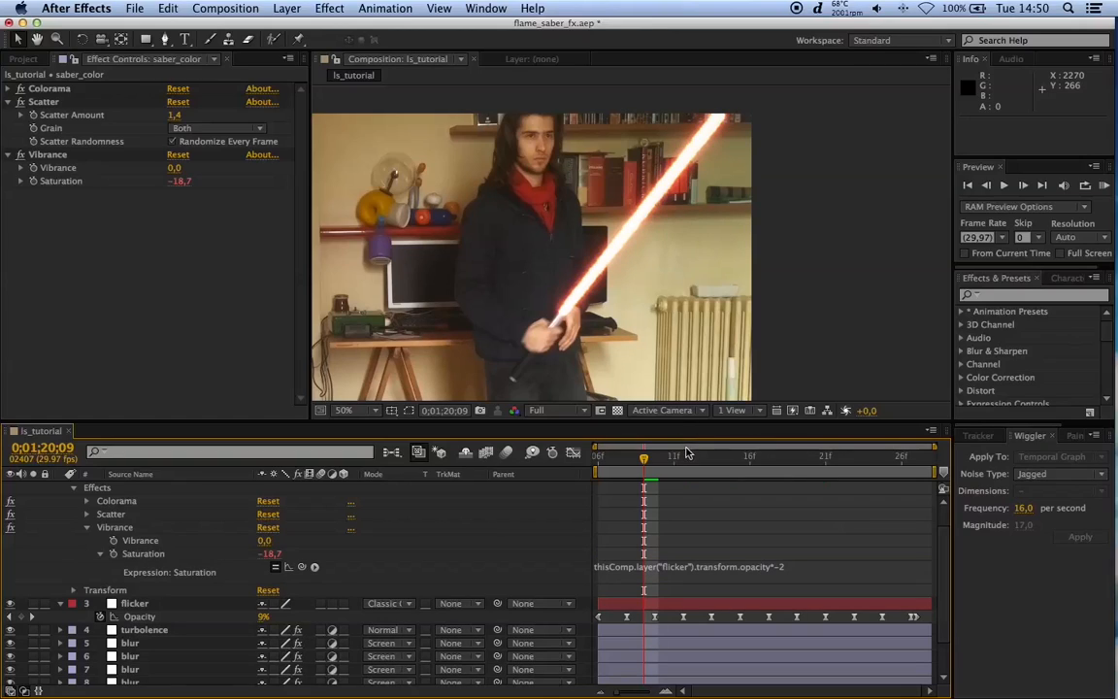
Step: Set the Saturation expression's multiplier to -1 and check the blade's color at 0;01;20;19 and 0;01;20;14
left_click(794, 565)
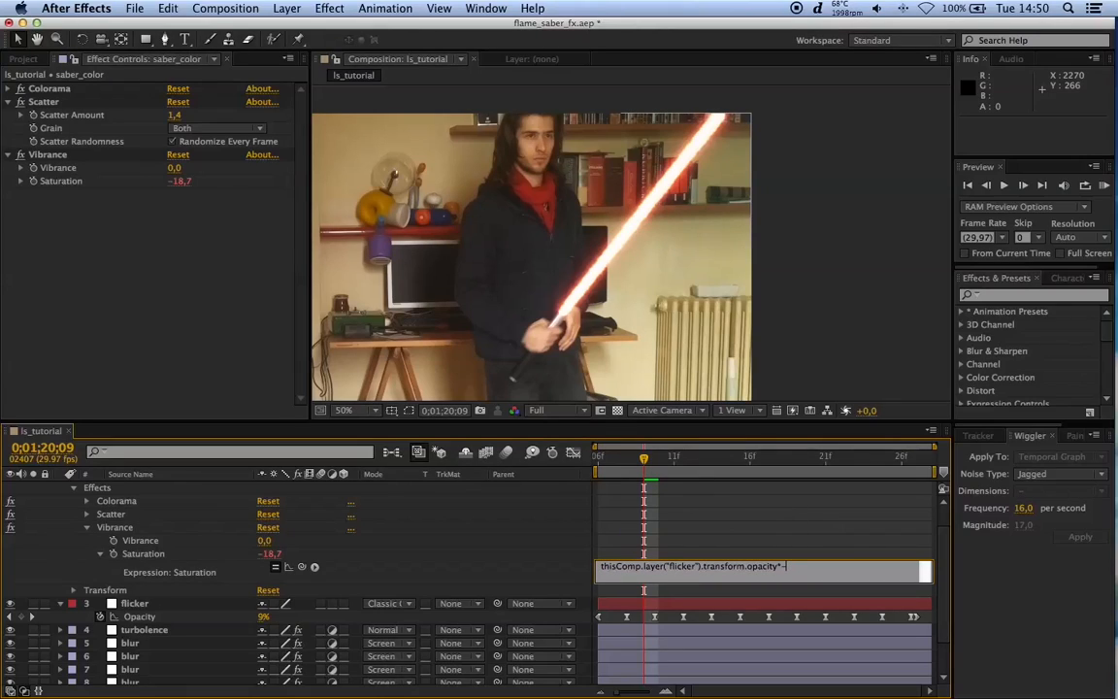
left_click(590, 554)
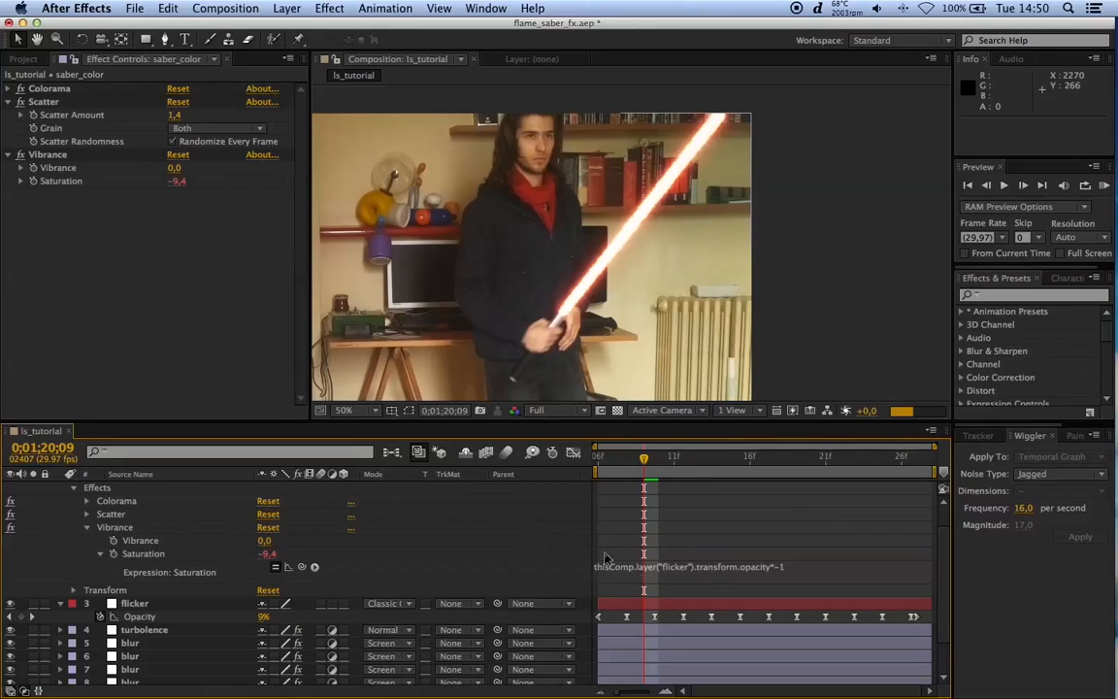
left_click(793, 460)
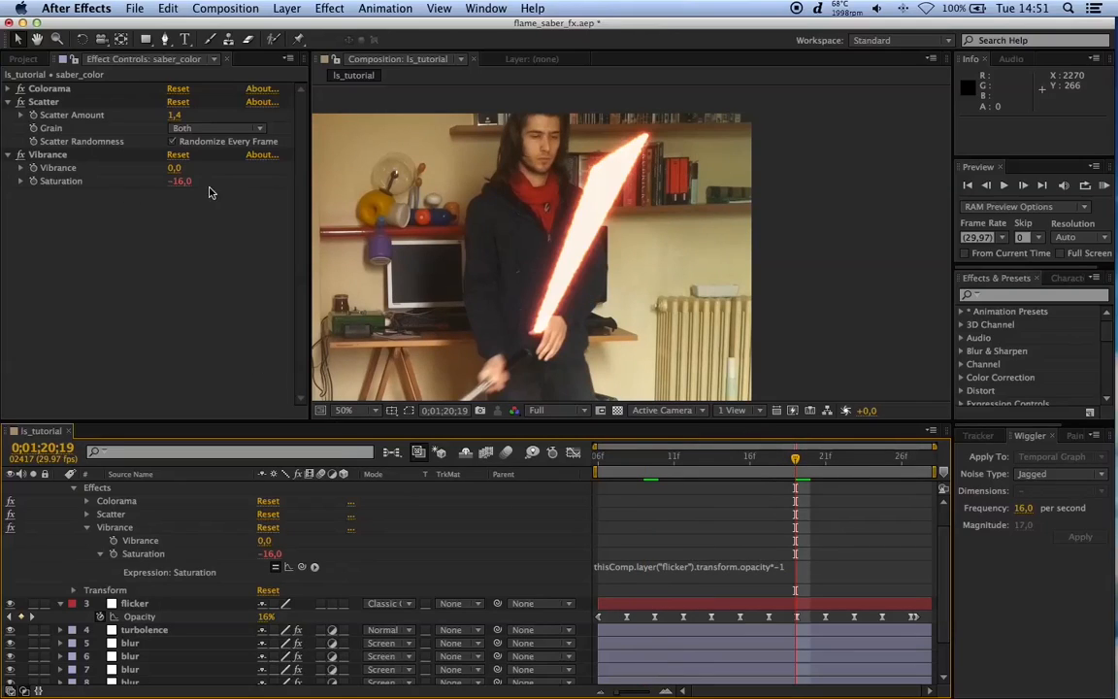
left_click(720, 462)
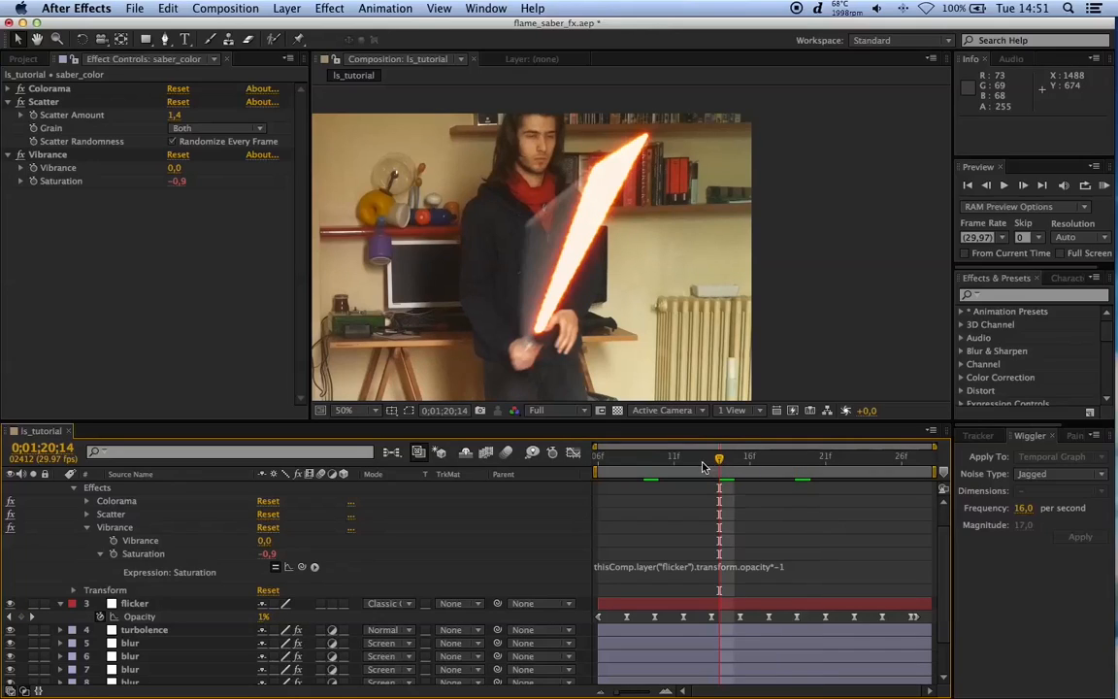
left_click(719, 573)
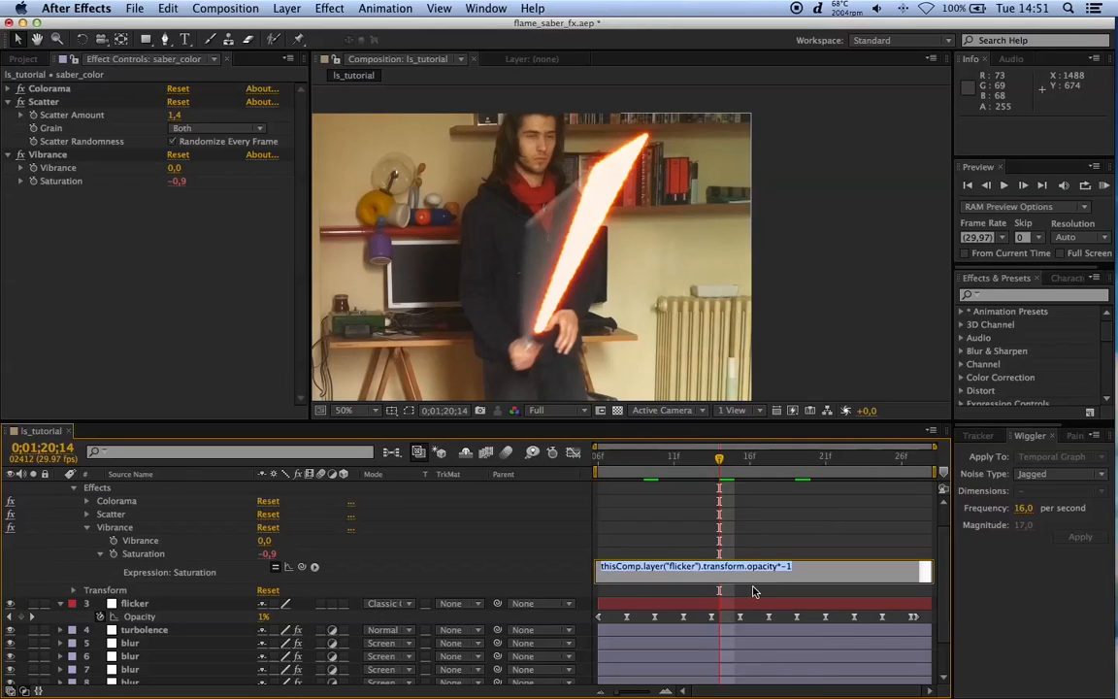
left_click_drag(754, 584, 756, 554)
left_click(534, 531)
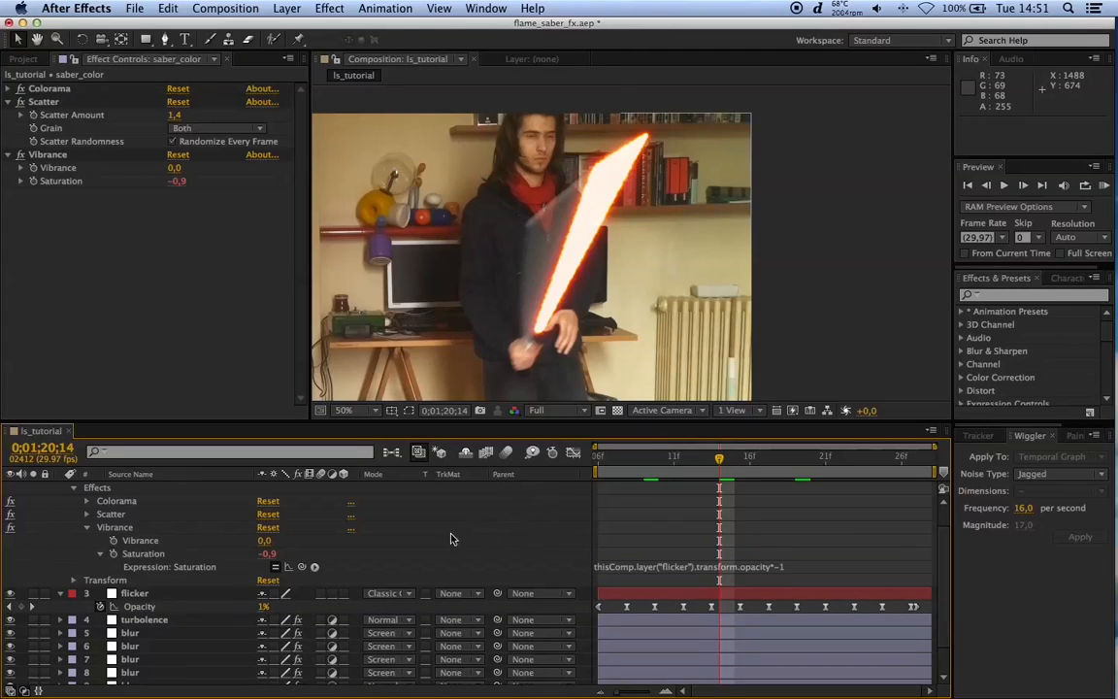
Step: Collapse the saber_color layer and preview the blade without the test_roto.mp4 footage at Third resolution
scroll(309, 553, "up", 2)
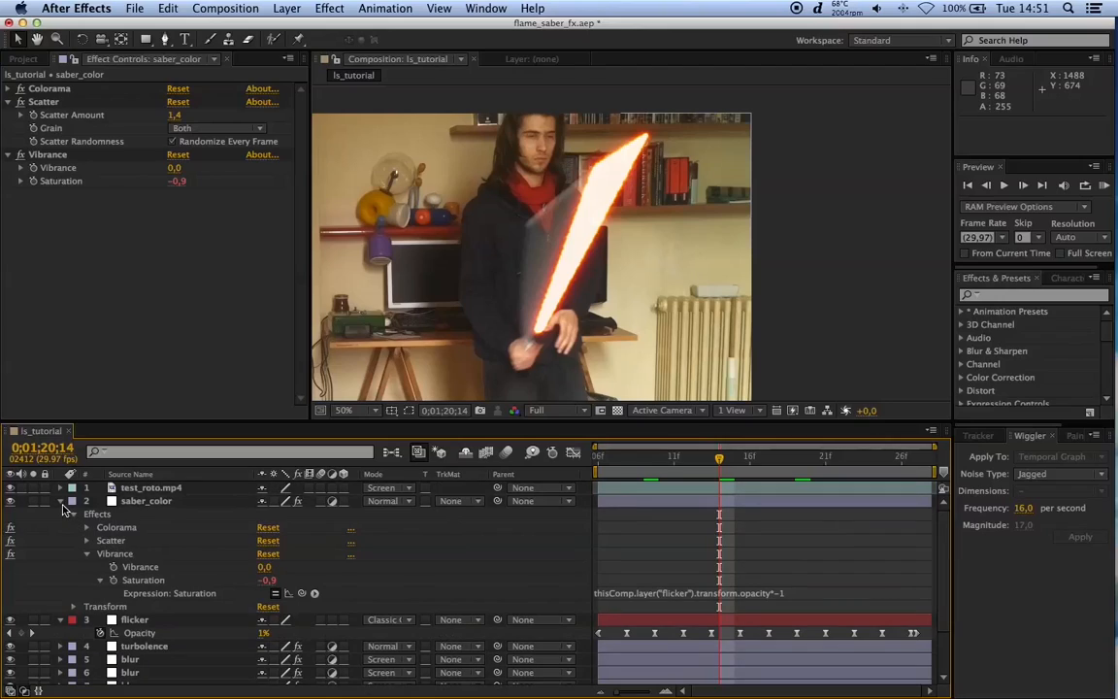
left_click(60, 506)
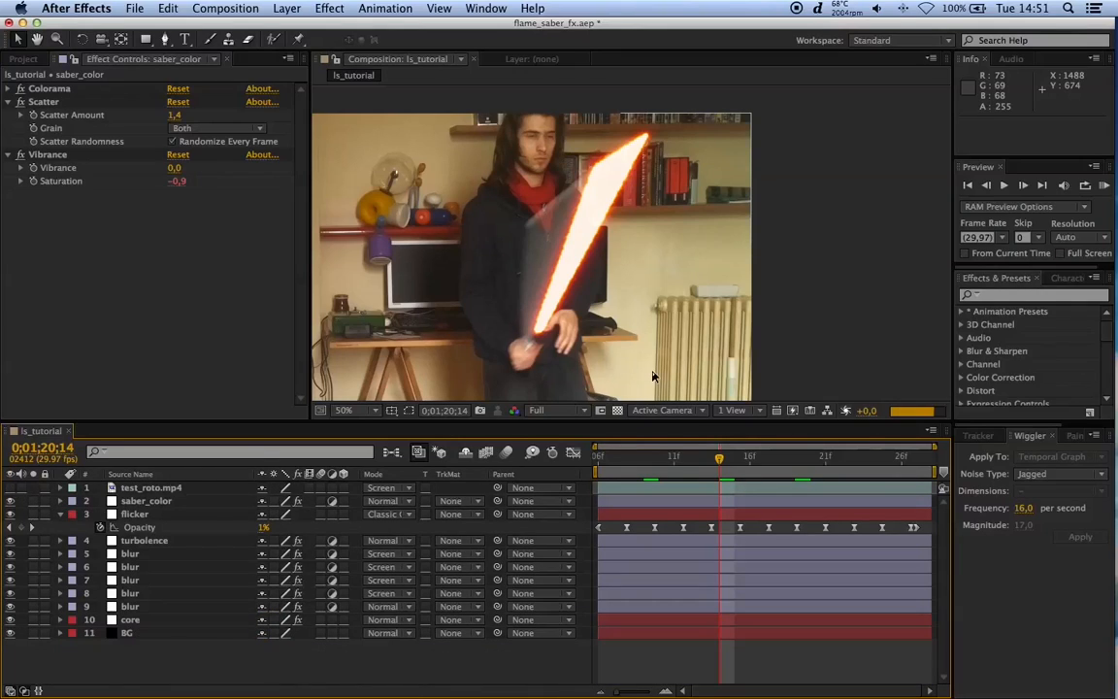
left_click(566, 411)
left_click(638, 473)
key("KP_0")
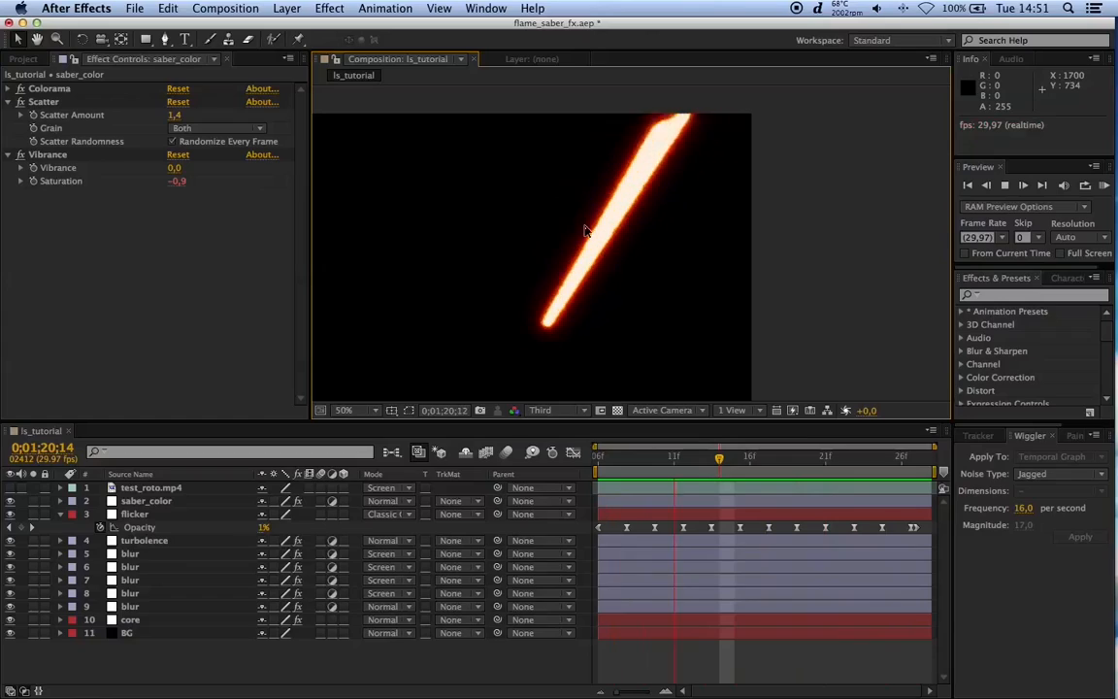
key("space")
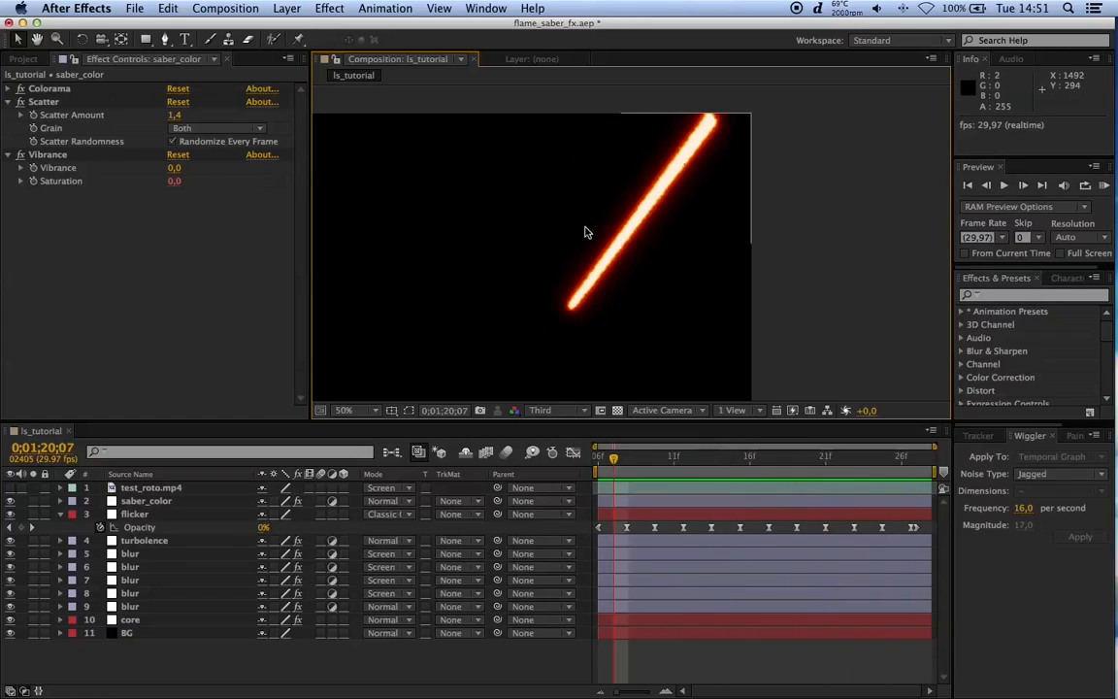
Step: Make the test_roto.mp4 footage visible again and save the project
left_click(10, 487)
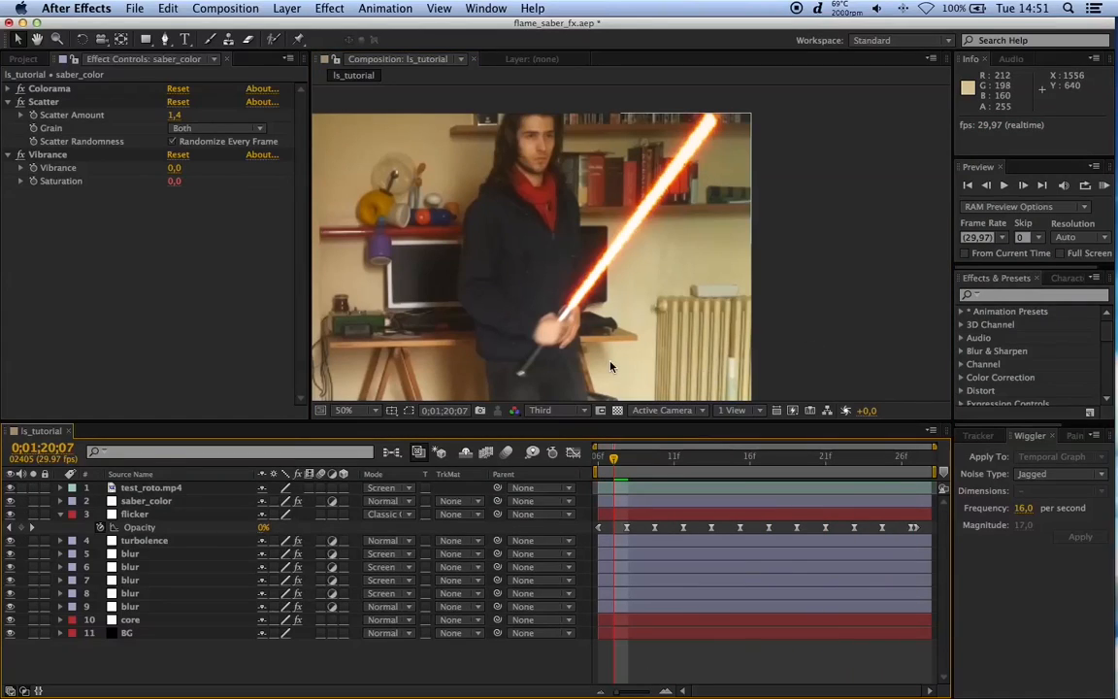
key("super+s")
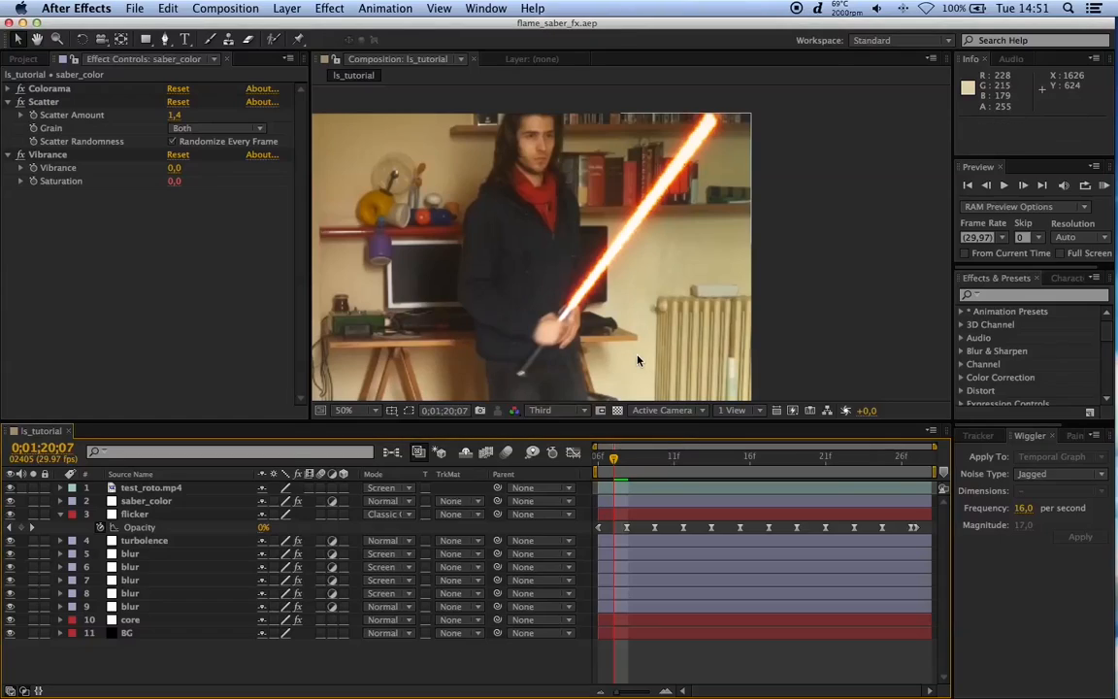
left_click(61, 514)
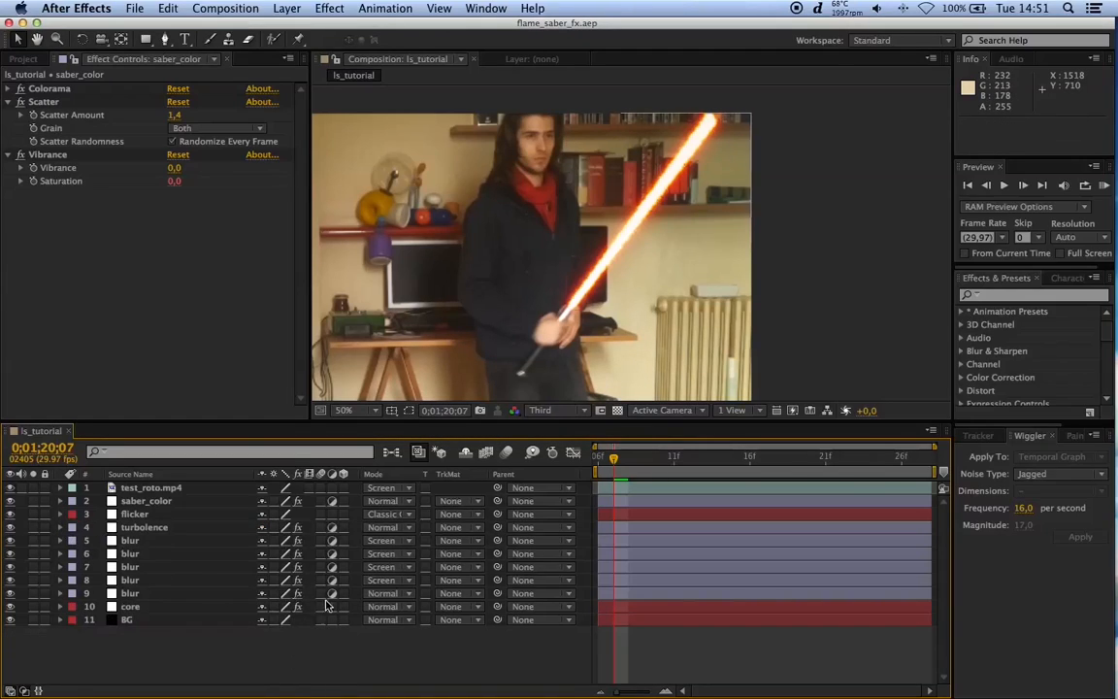
Step: Create a black solid named lightnings and place it between the saber_color and flicker layers
right_click(218, 651)
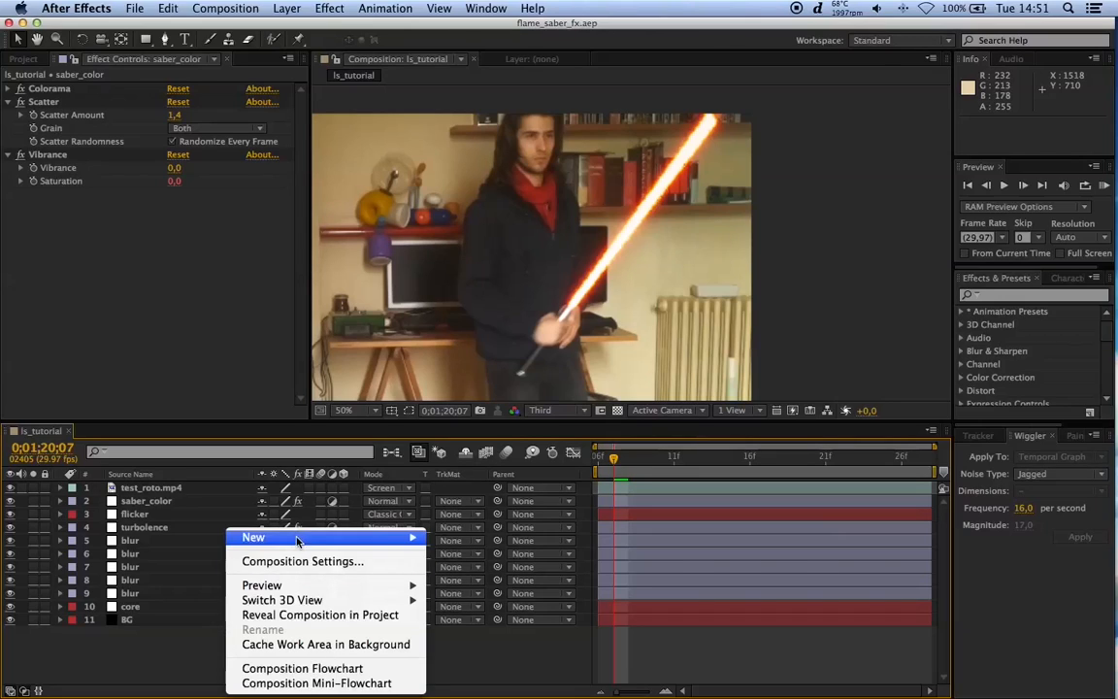
mouse_move(294, 537)
left_click(480, 580)
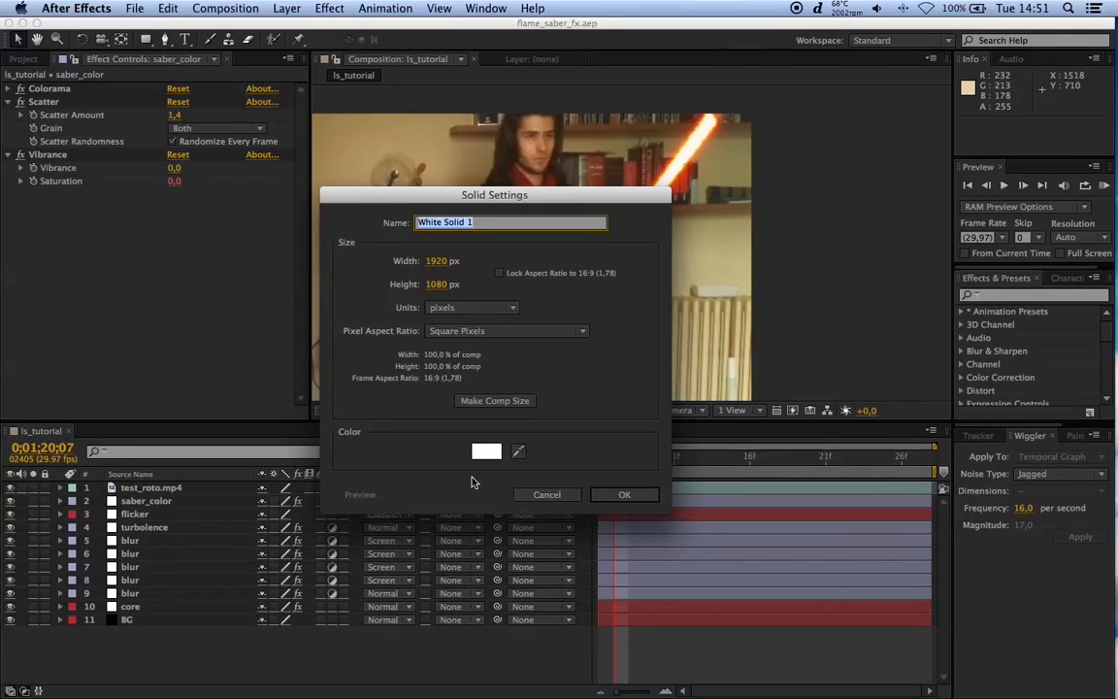
left_click(485, 452)
left_click(715, 458)
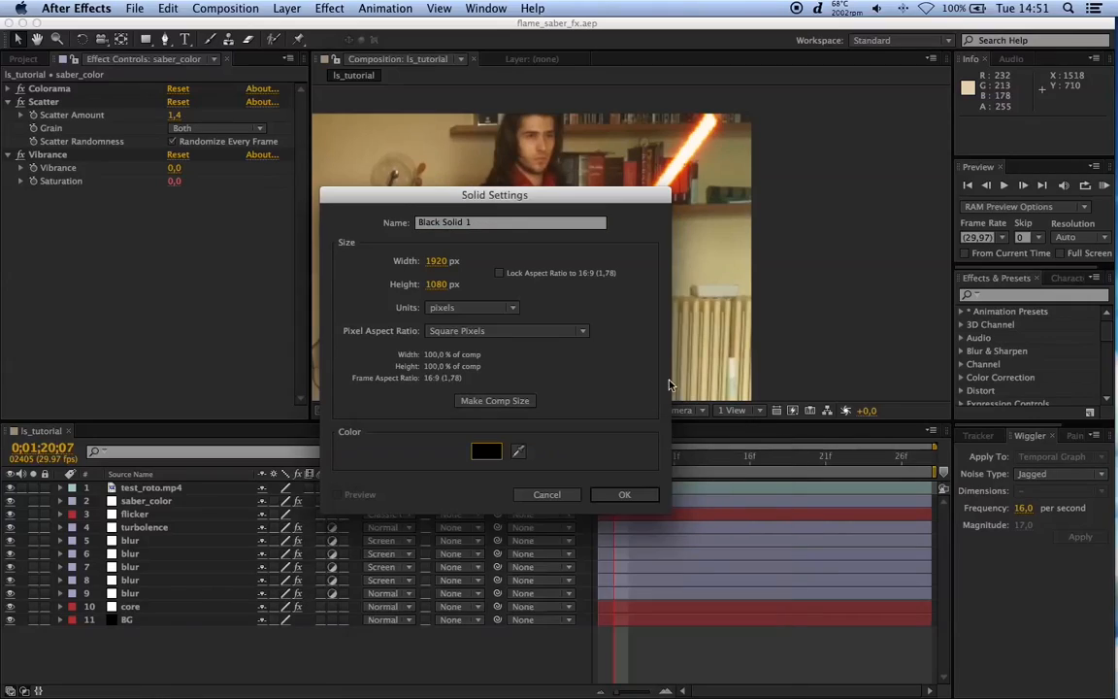
key("BackSpace")
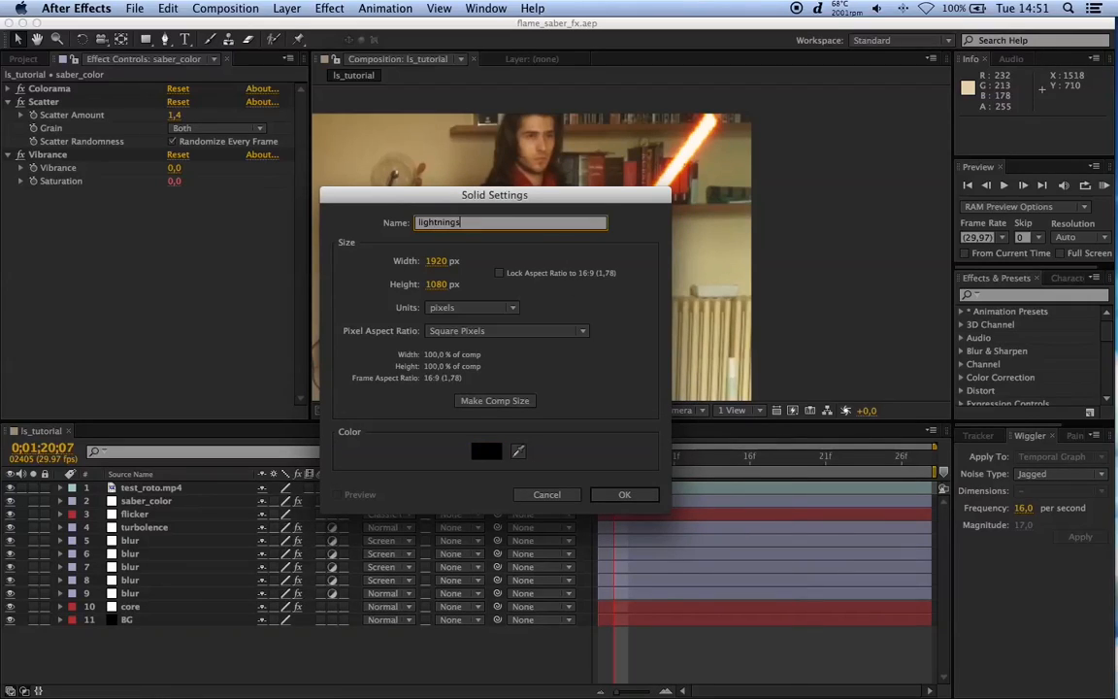
left_click(626, 494)
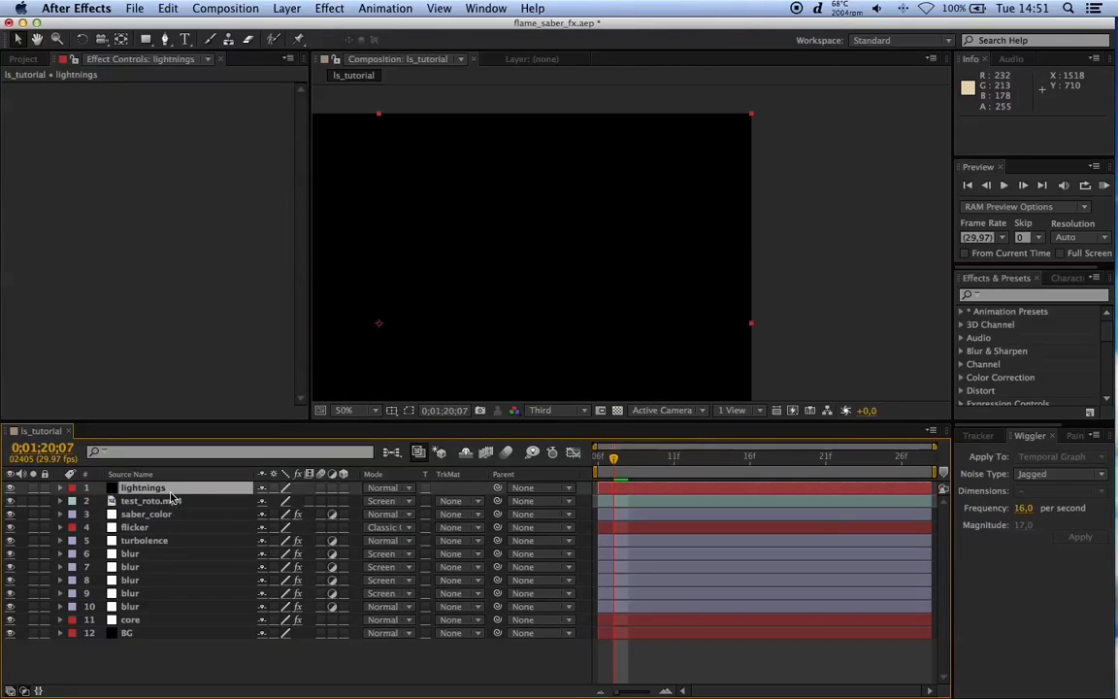
left_click_drag(171, 496, 160, 527)
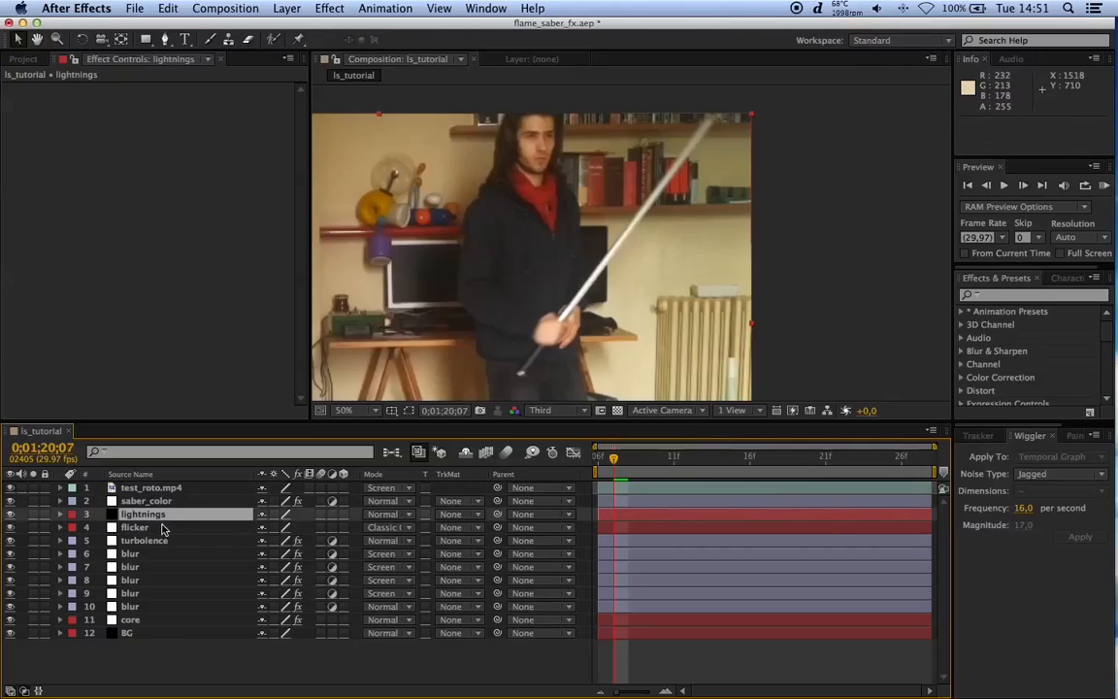
Step: Apply the Advanced Lightning effect to the lightnings layer
right_click(127, 206)
mouse_move(206, 332)
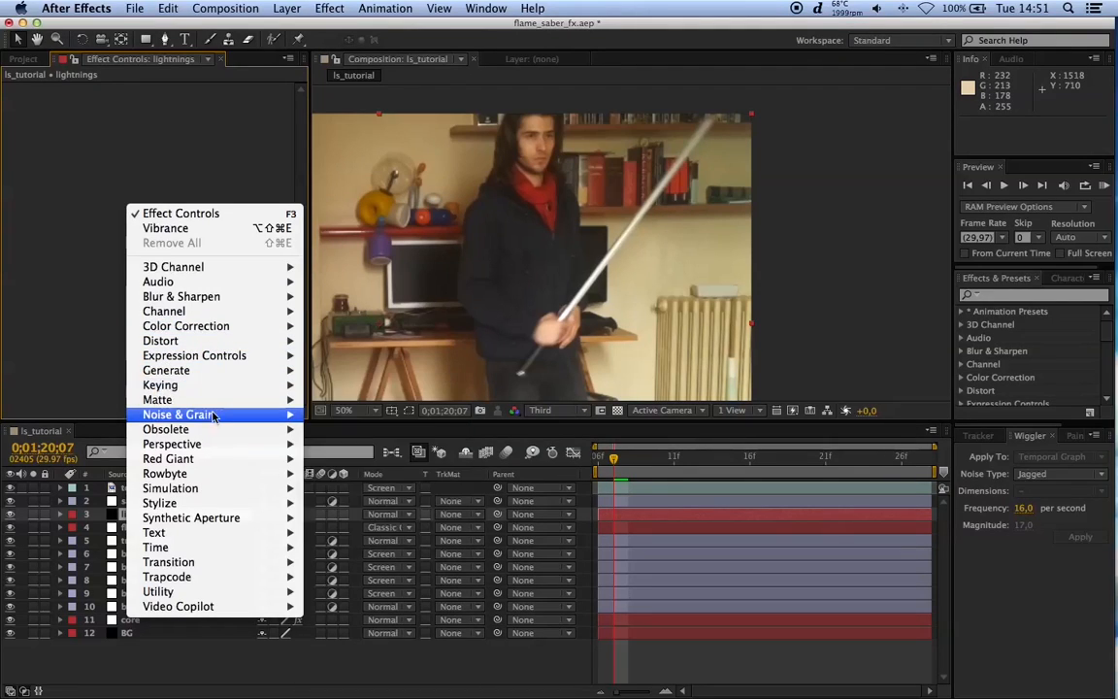
mouse_move(219, 371)
left_click(407, 329)
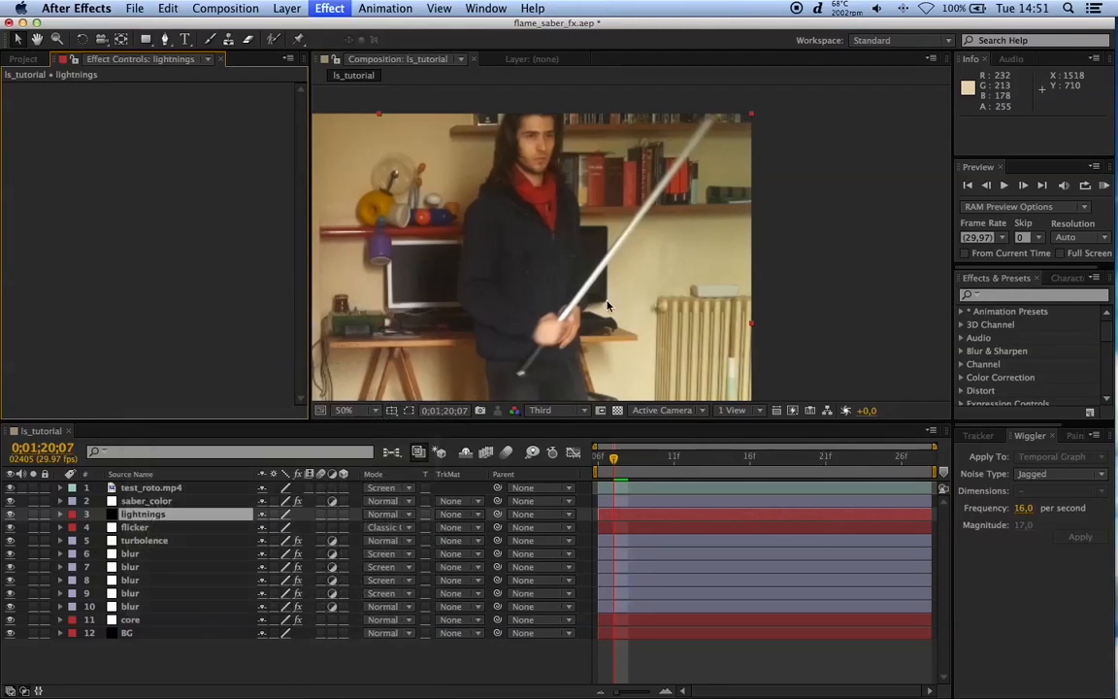
Step: At 0;01;20;06 and Full resolution, place the lightning's Origin at the base of the blade, at about 1469, 481
left_click_drag(342, 141, 573, 309)
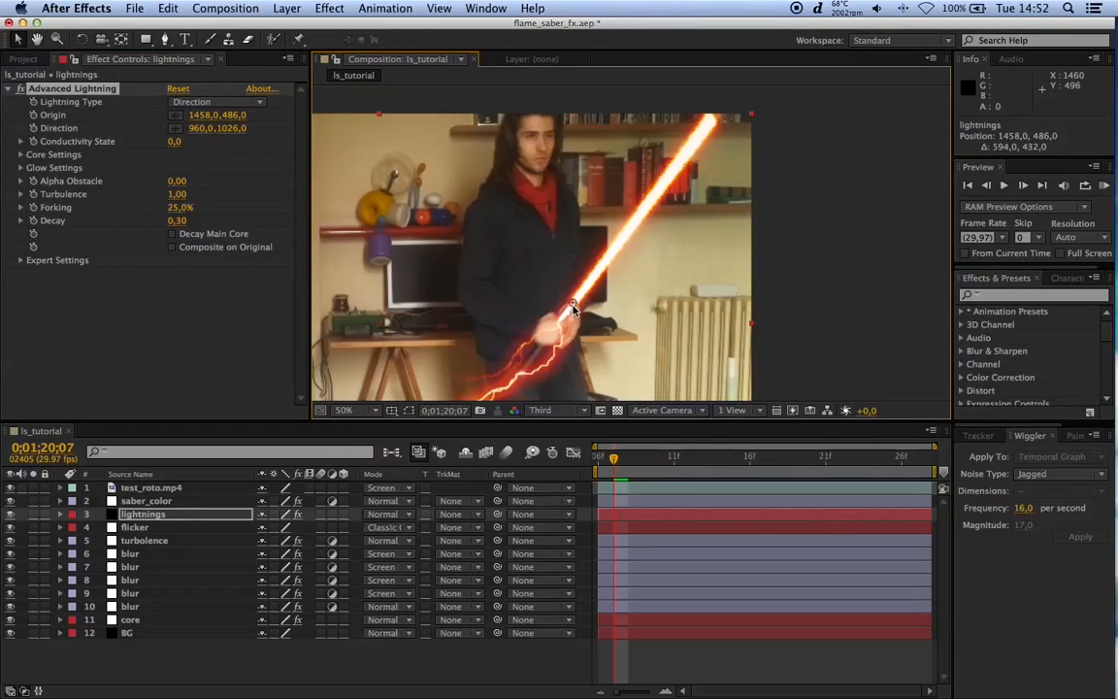
left_click_drag(615, 458, 584, 459)
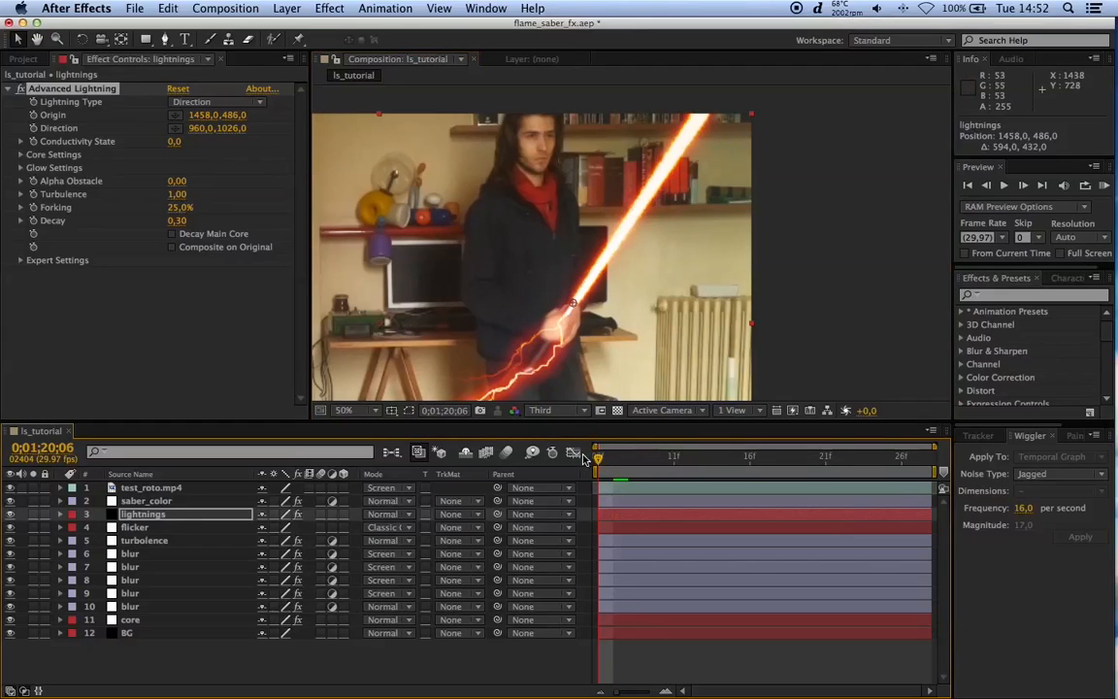
key("period")
left_click(563, 410)
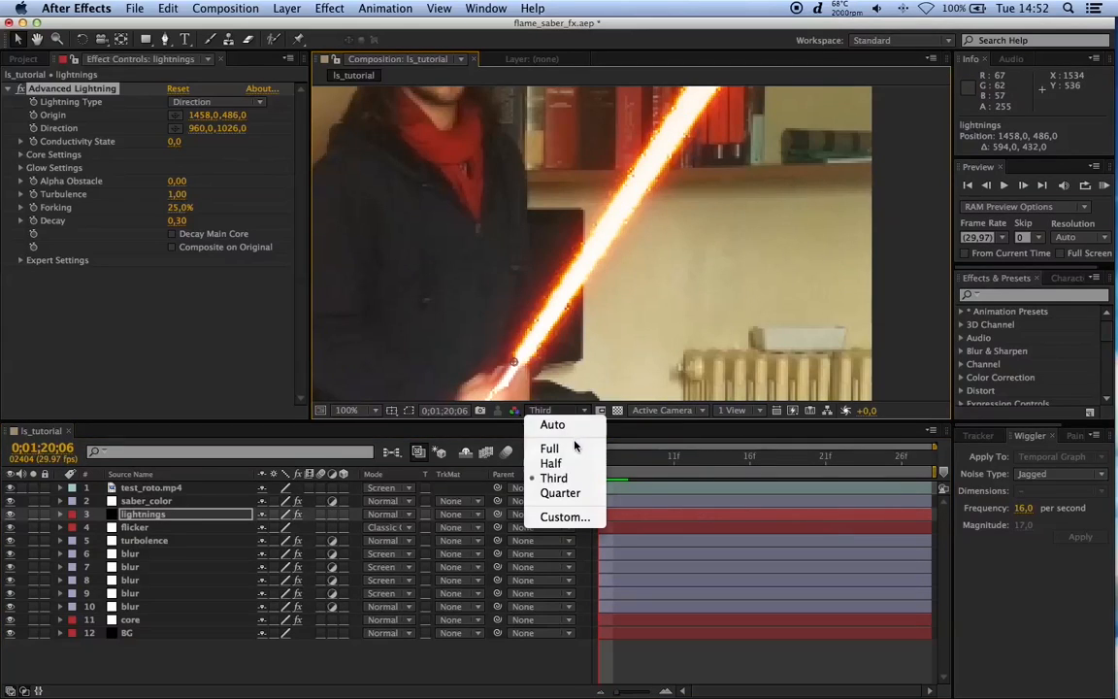
left_click(551, 448)
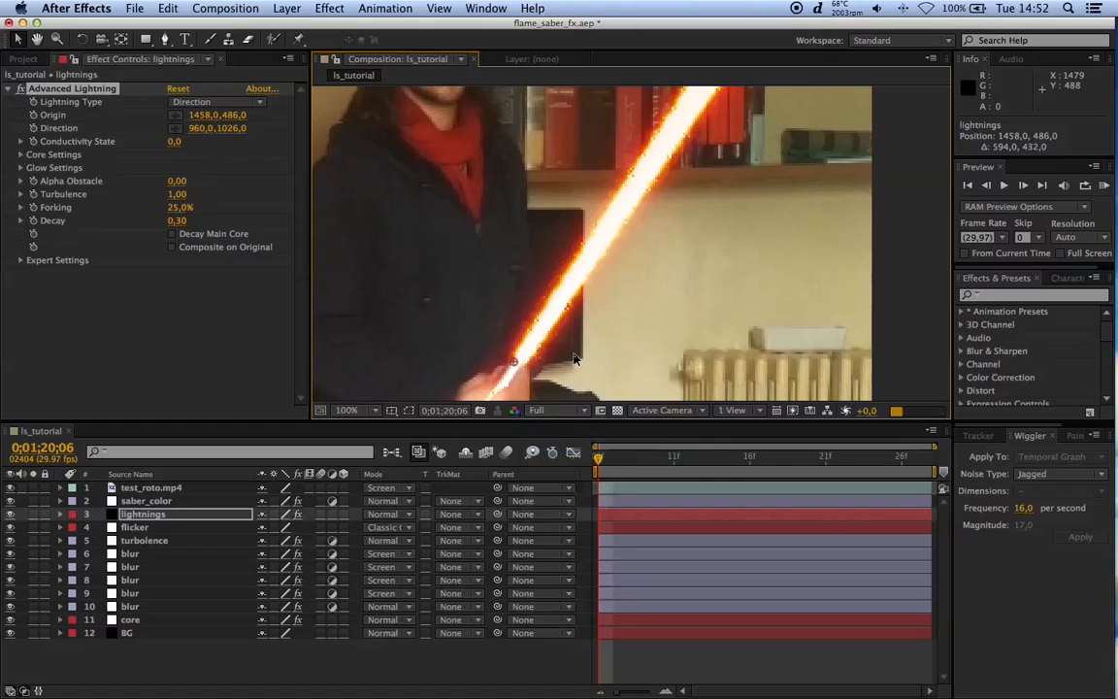
left_click_drag(524, 359, 571, 275)
Step: Place the lightning's Direction point just beyond the blade's tip, at about 1816, -58, and set the Lightning Type to Strike
scroll(570, 275, "down", 3)
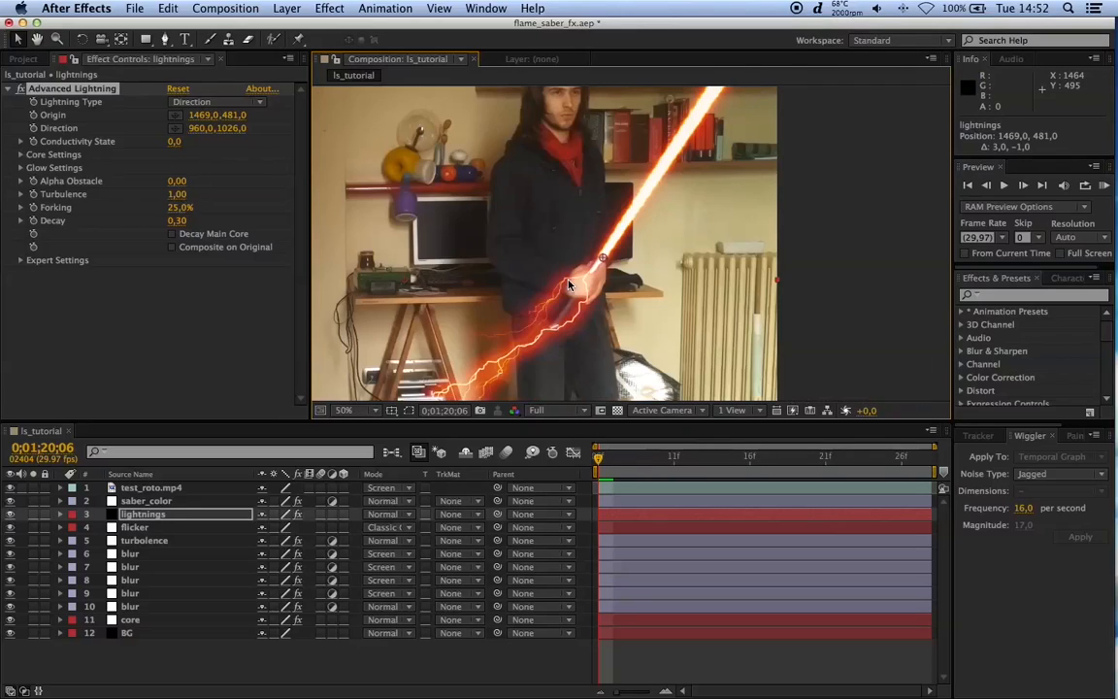
left_click_drag(518, 357, 660, 220)
scroll(688, 173, "up", 2)
key("space")
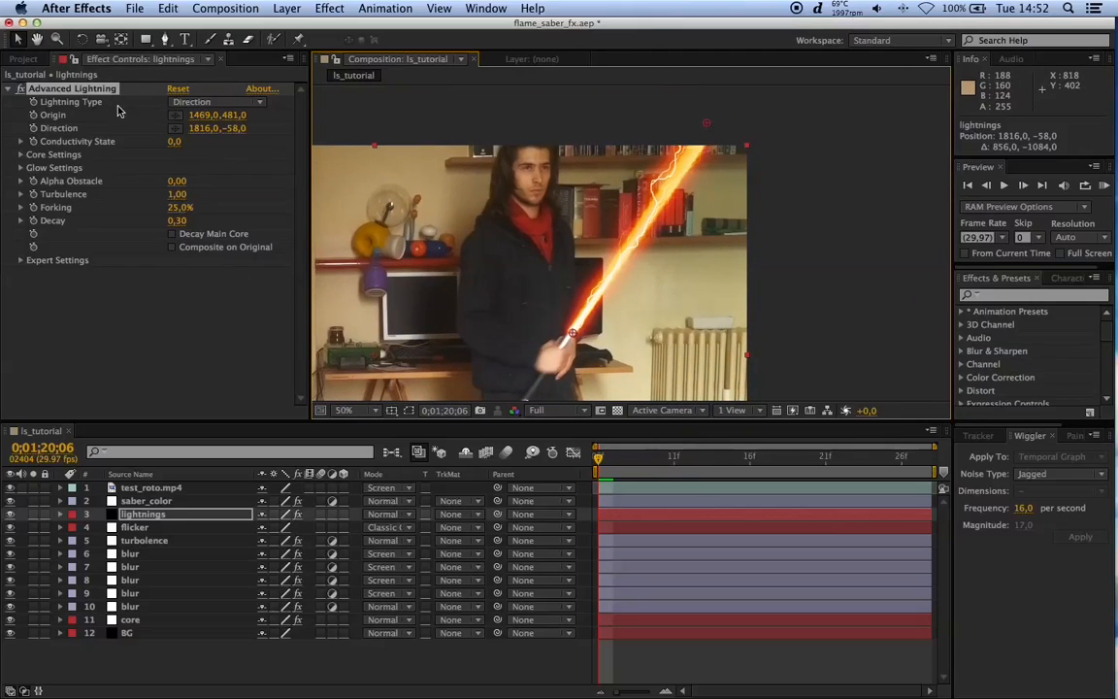
left_click(188, 101)
left_click(207, 131)
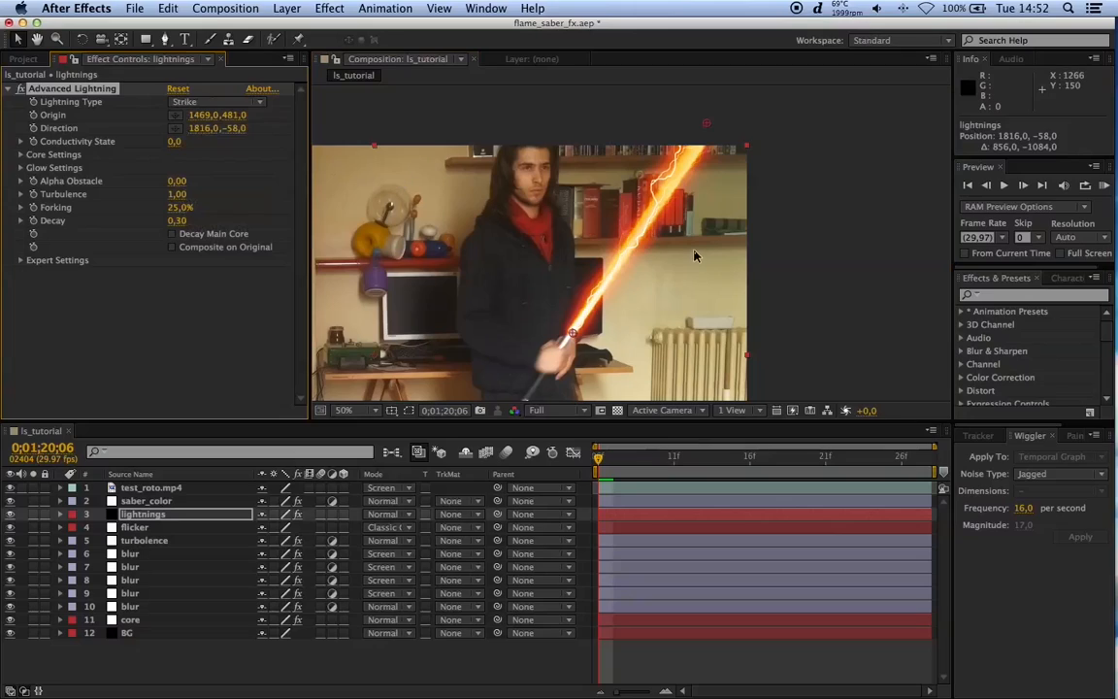
Step: Set Advanced Lightning's Glow Radius to 1 and Glow Opacity to 0%
left_click(20, 156)
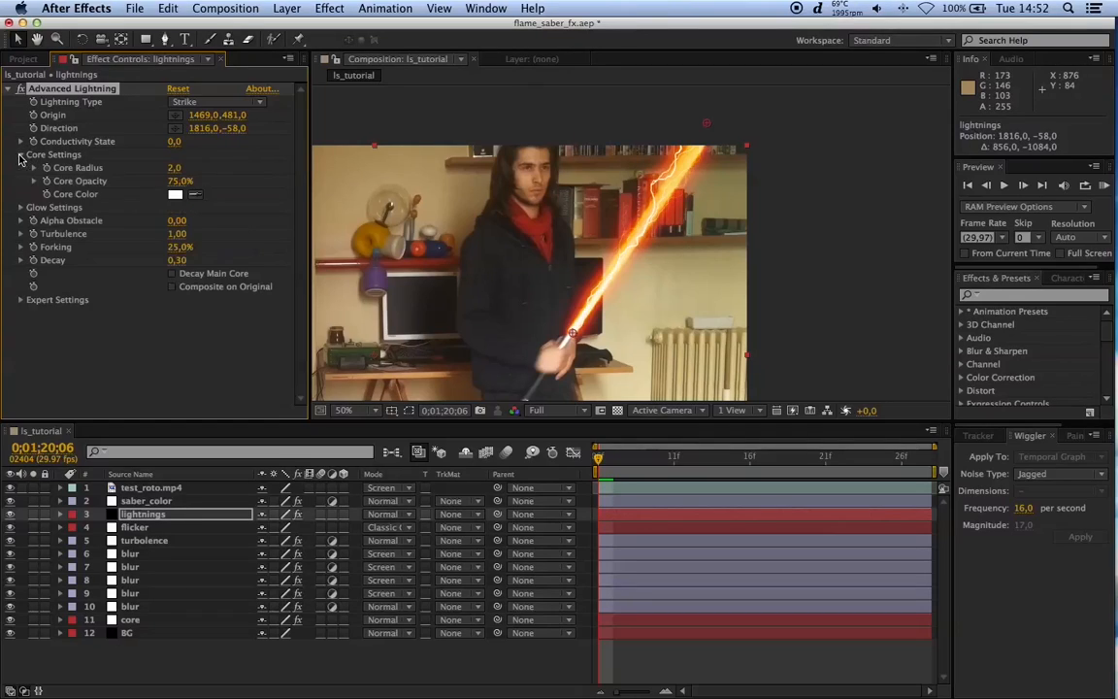
left_click(19, 207)
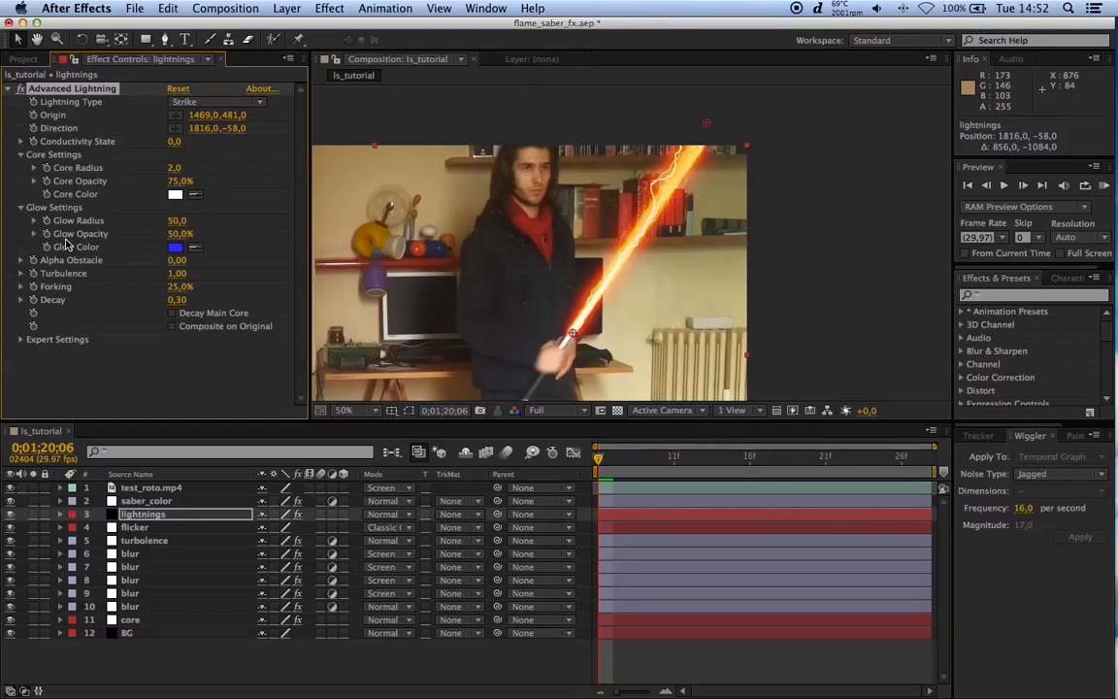
left_click(182, 223)
type("1")
left_click(182, 235)
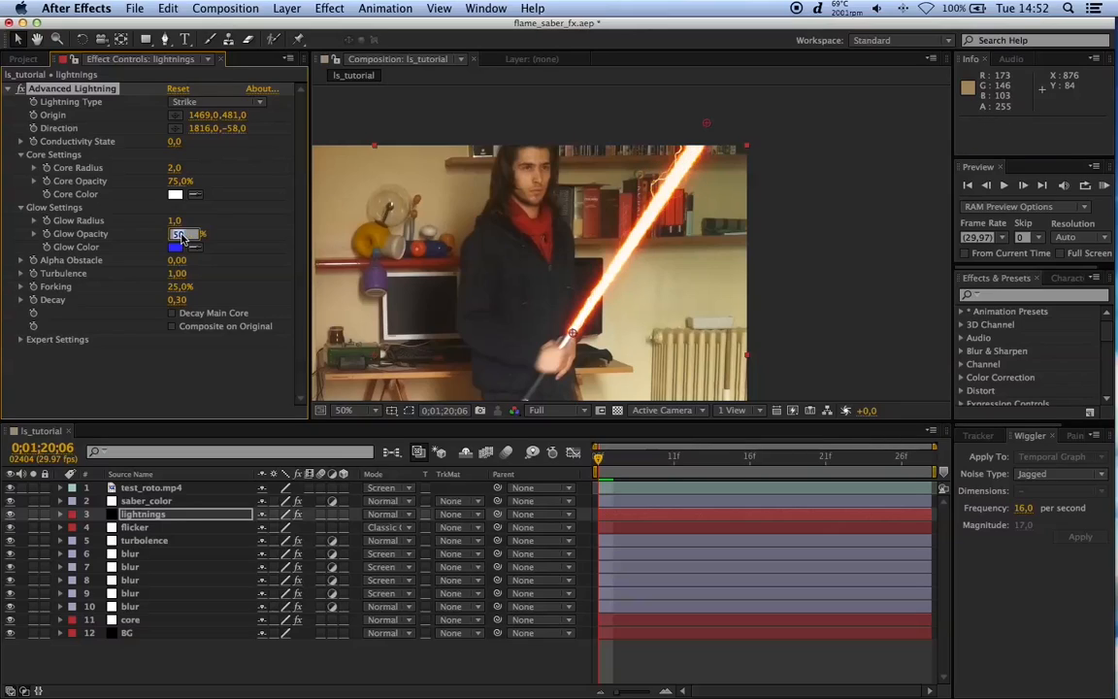
type("0")
key("Return")
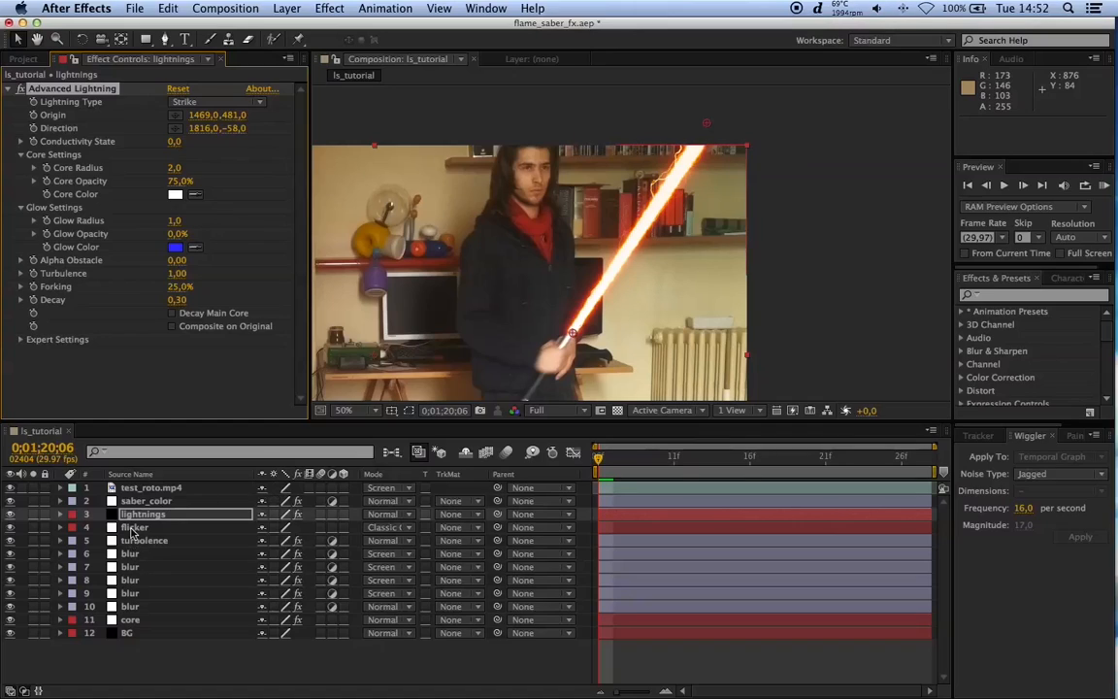
Step: Pre-compose the lightnings layer into a new composition named lightnings, moving all attributes into it
left_click(208, 663)
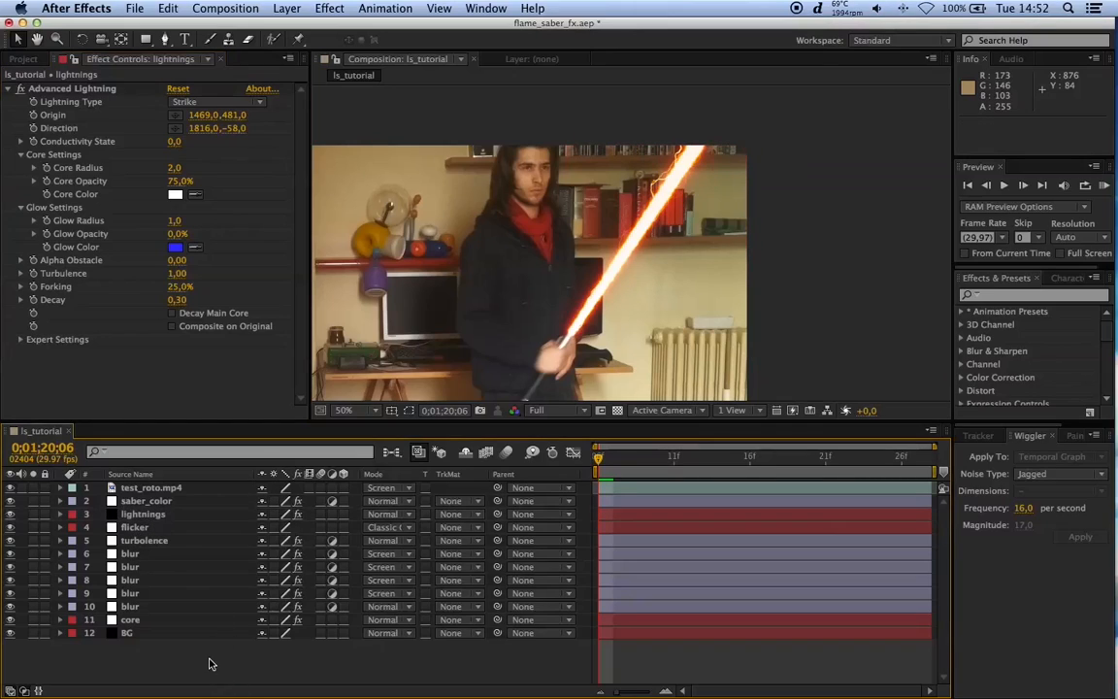
right_click(133, 515)
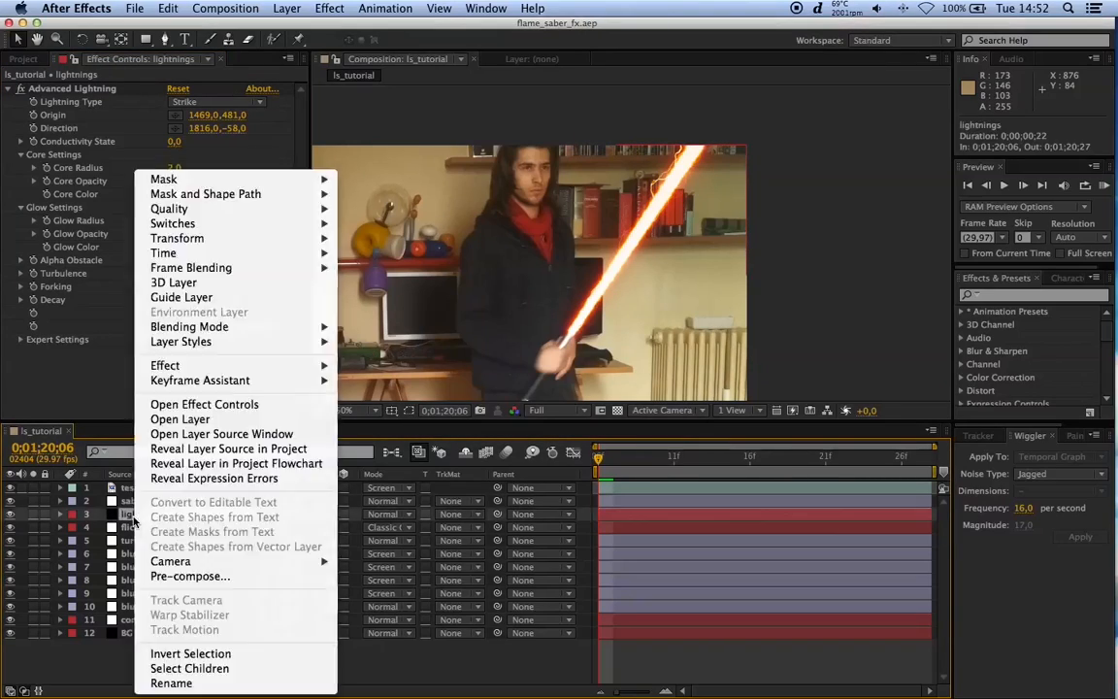
left_click(63, 603)
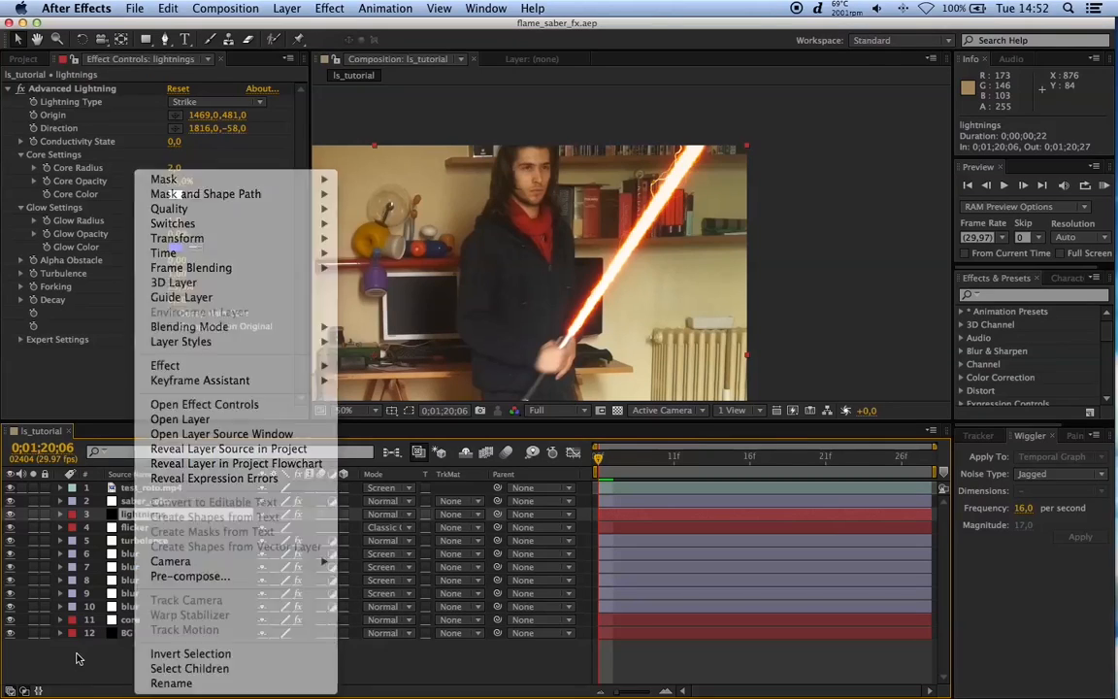
key("super+shift+c")
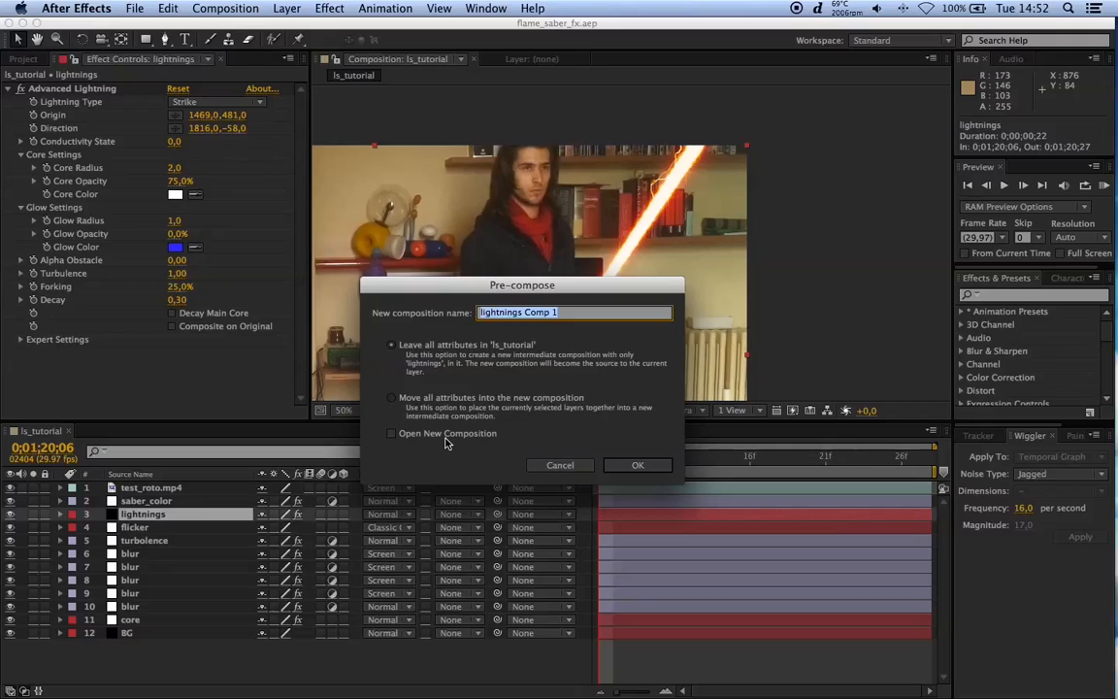
left_click(425, 397)
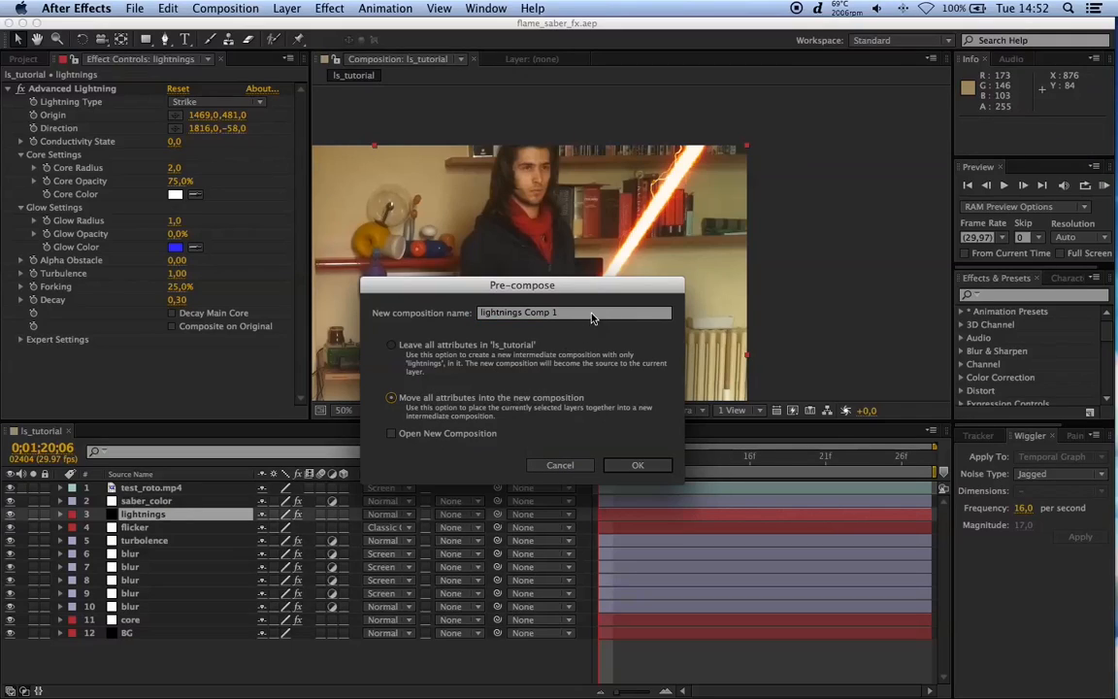
left_click_drag(590, 315, 377, 330)
type("light")
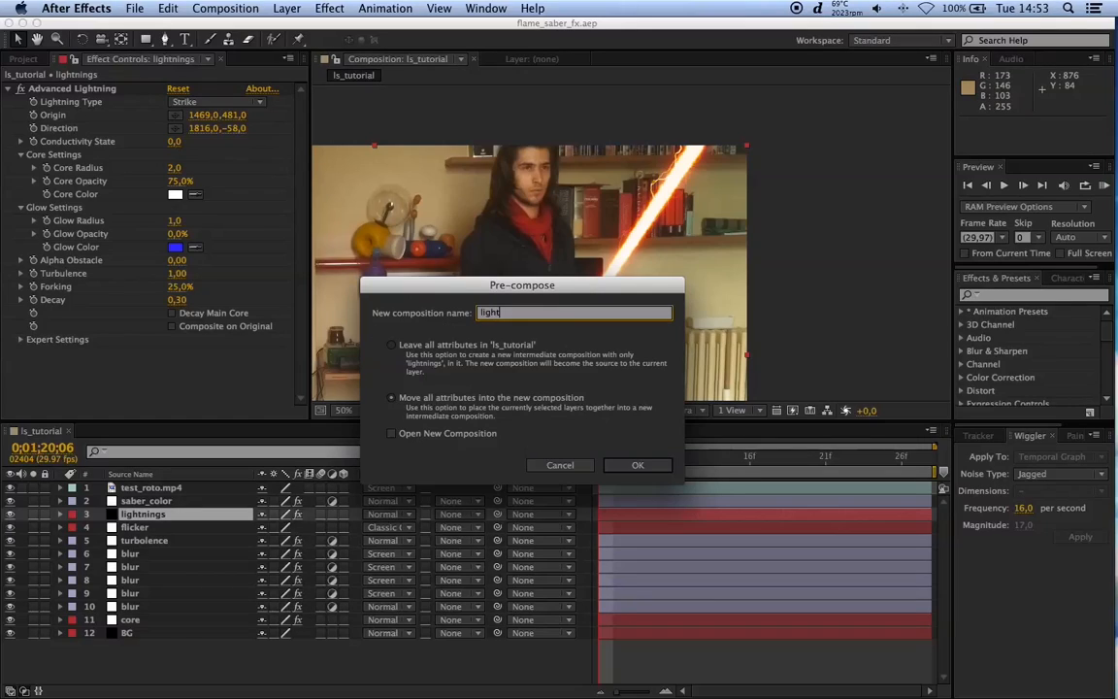
type("nings")
left_click(637, 464)
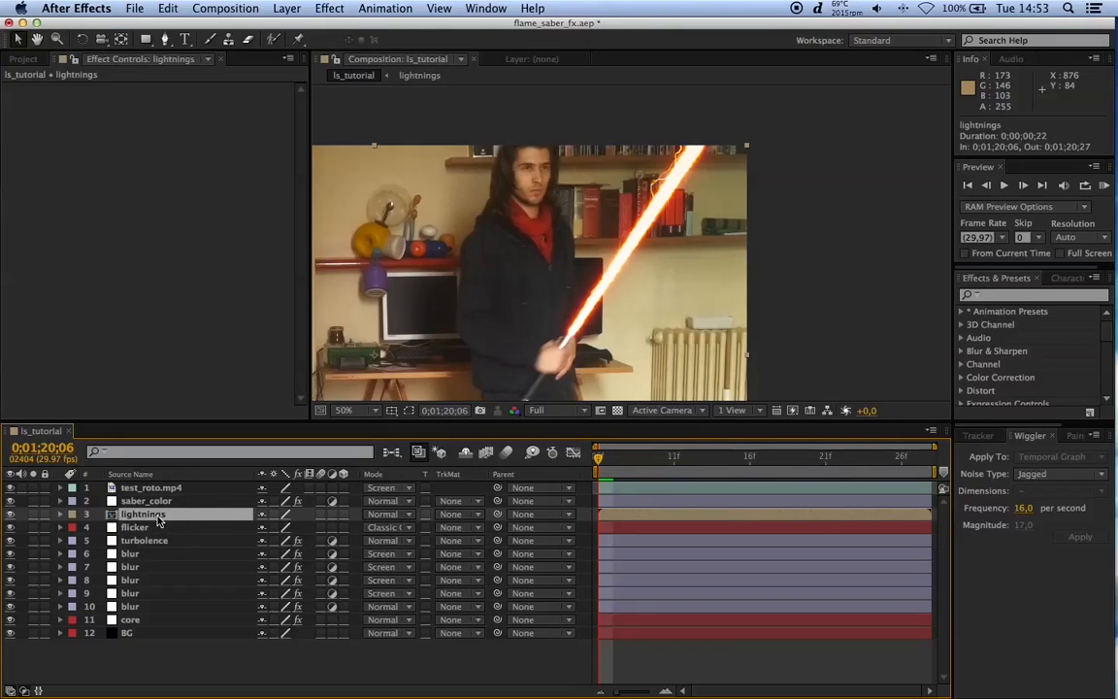
Step: Copy the test_roto.mp4 layer from the ls_tutorial composition into the lightnings composition, above the lightnings layer
double_click(158, 521)
key("comma")
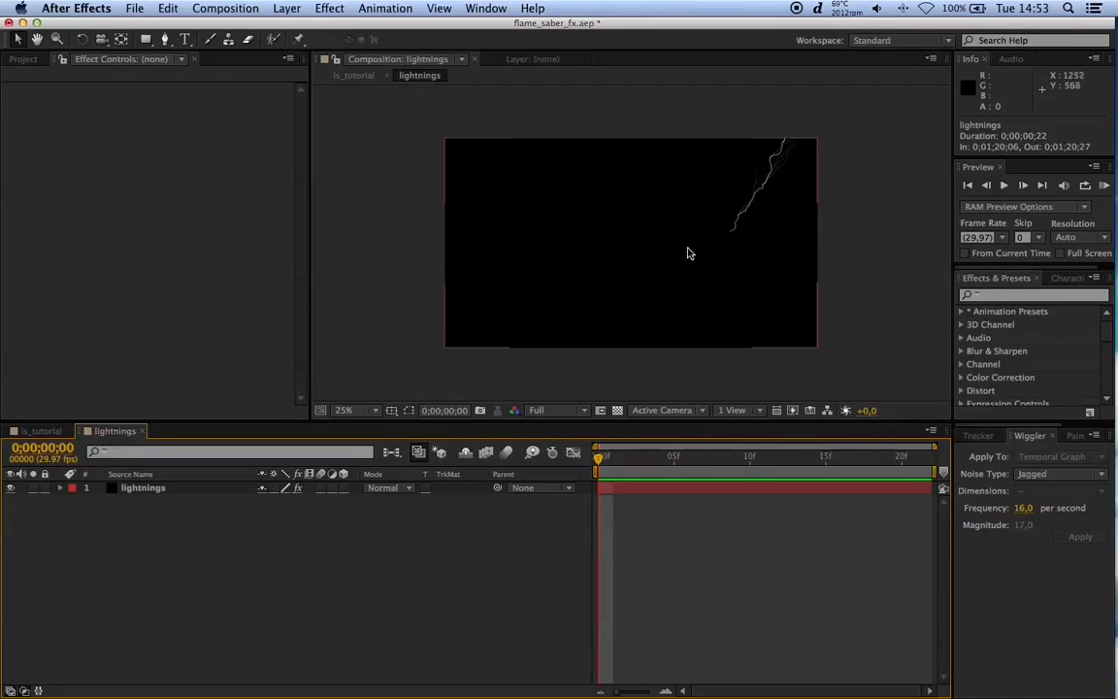
left_click(50, 433)
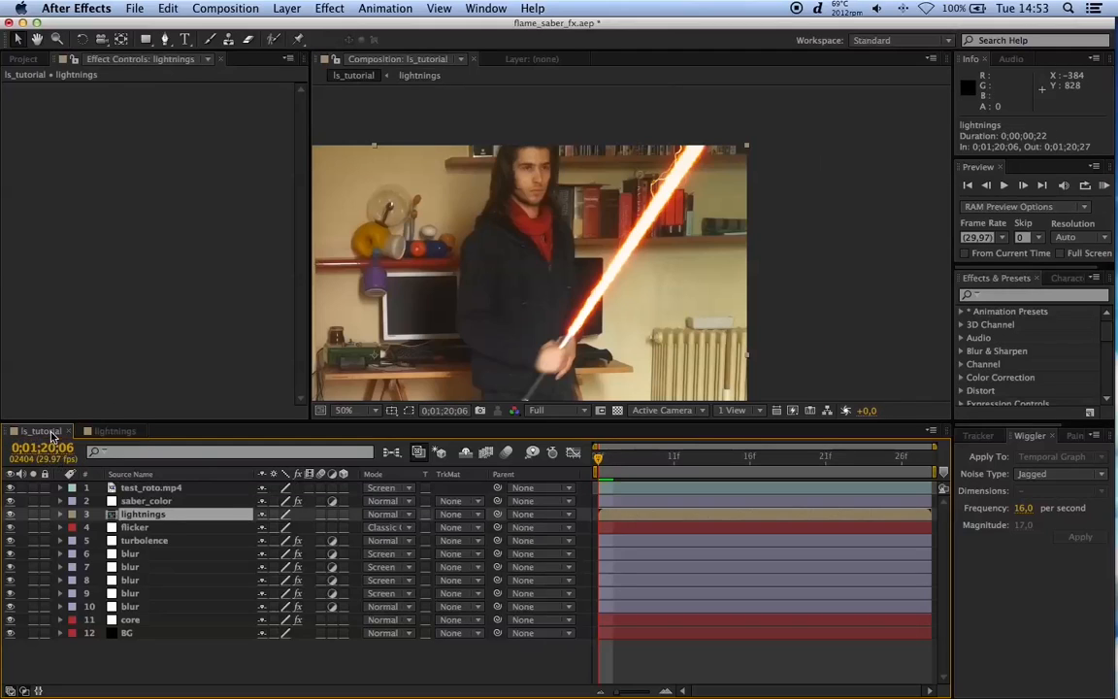
left_click(137, 491)
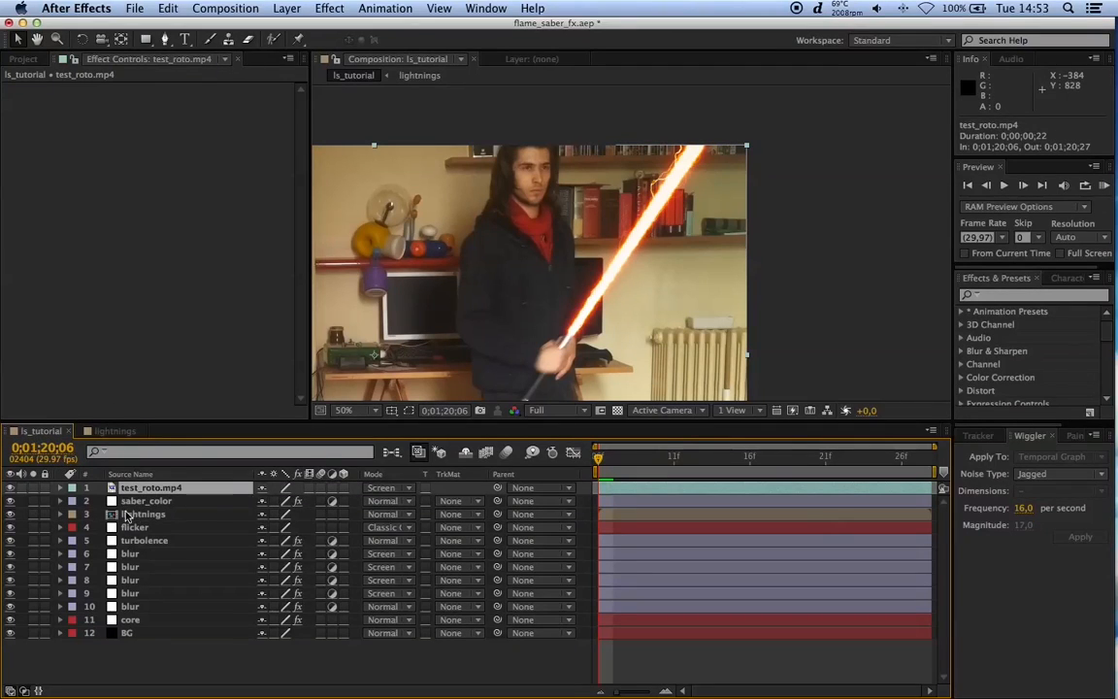
key("super+c")
left_click(130, 433)
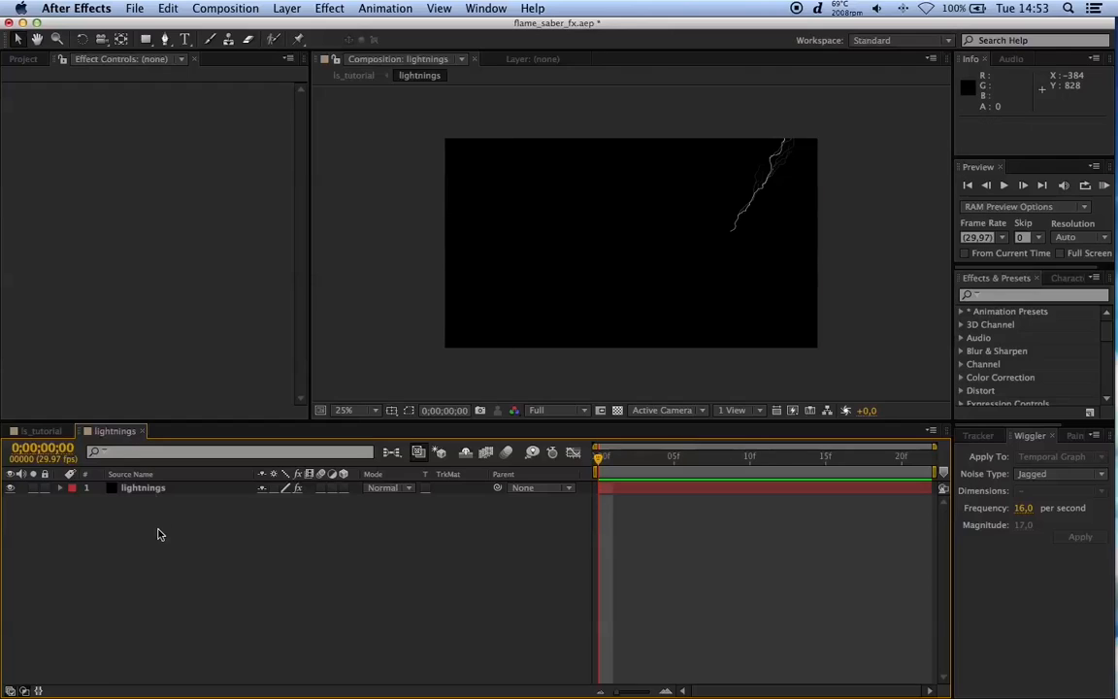
key("super+v")
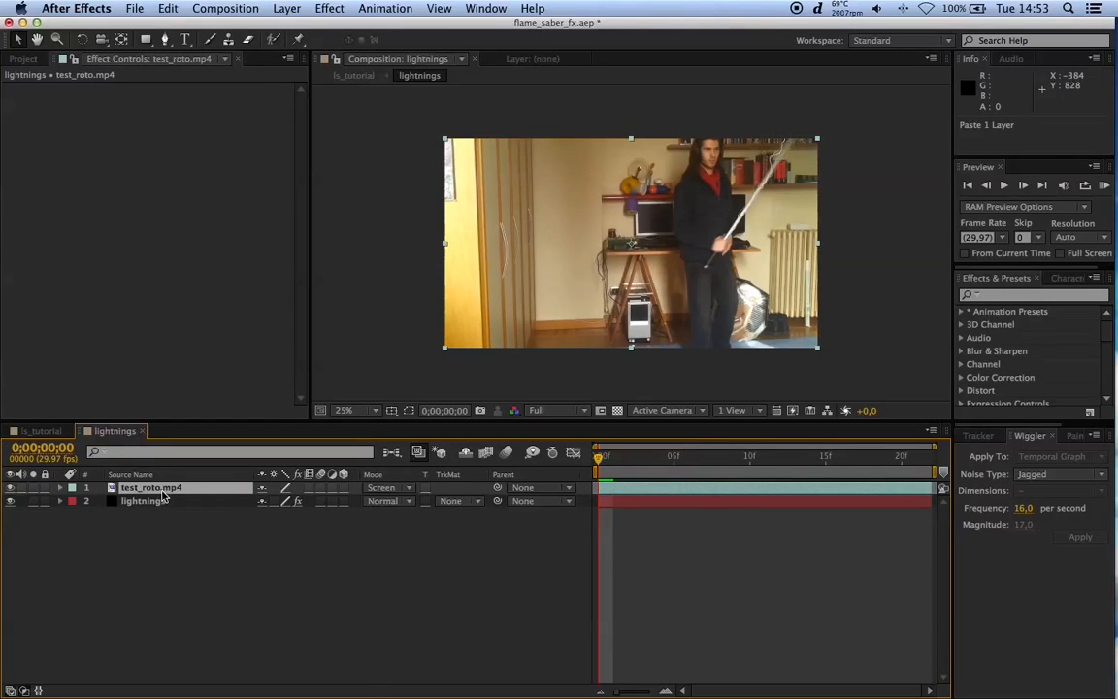
Step: Turn the test_roto.mp4 layer in the lightnings composition into a guide layer
right_click(151, 488)
mouse_move(238, 227)
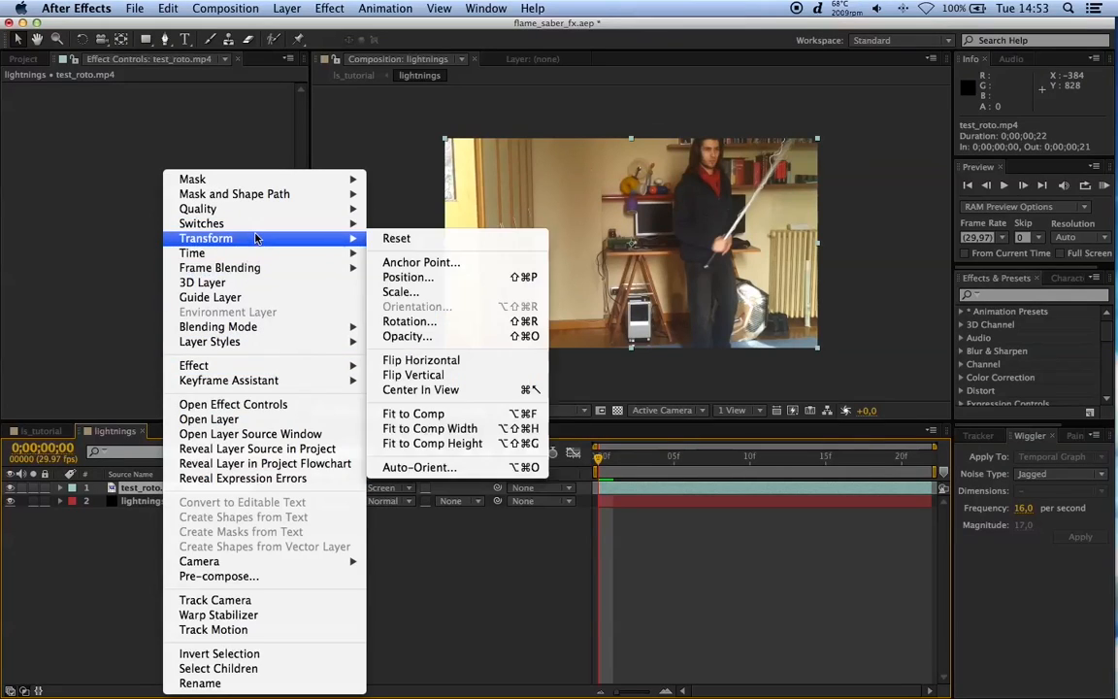
left_click(255, 304)
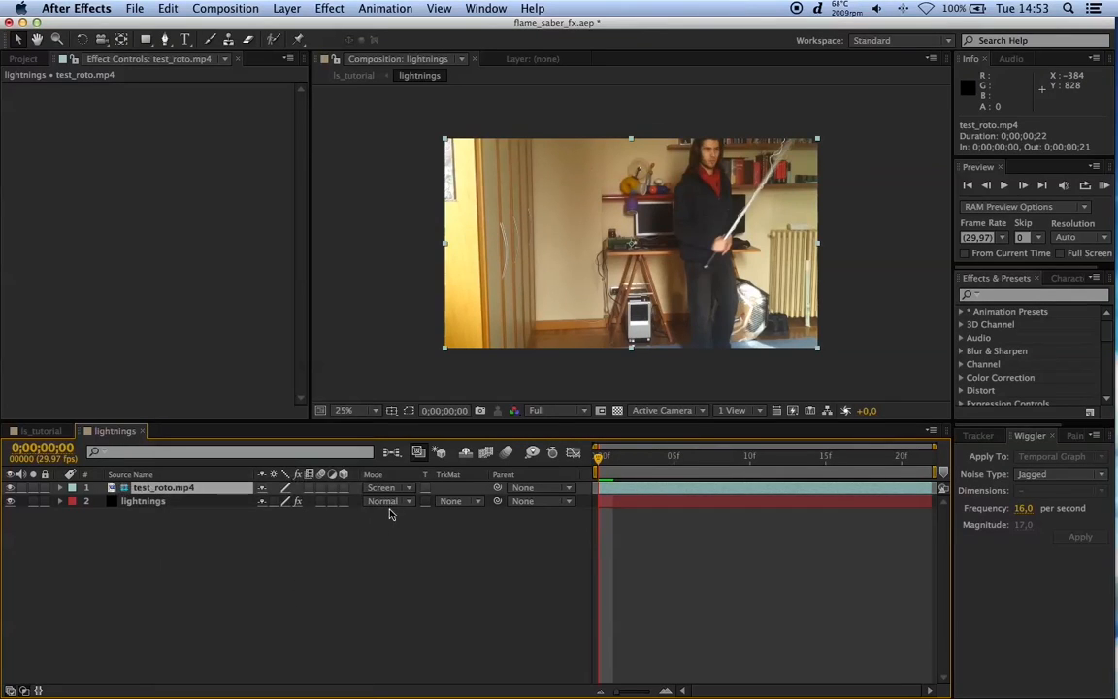
scroll(813, 170, "up", 4)
scroll(727, 220, "down", 2)
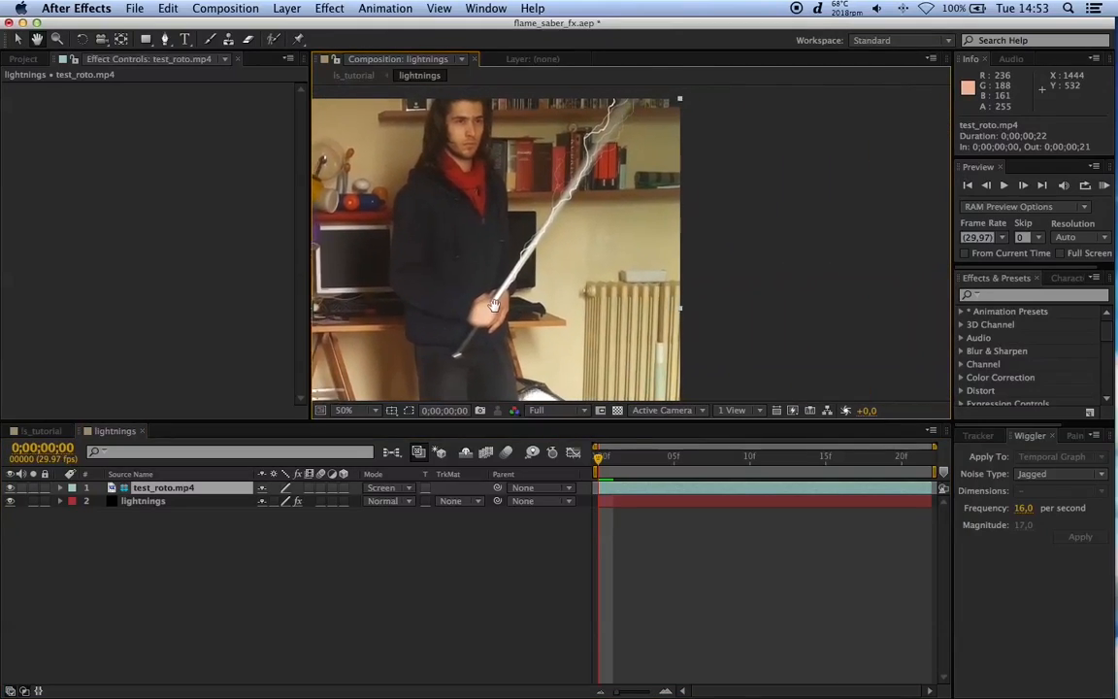
Step: Add the existing BG solid to the lightnings composition beneath the lightnings layer
left_click(150, 512)
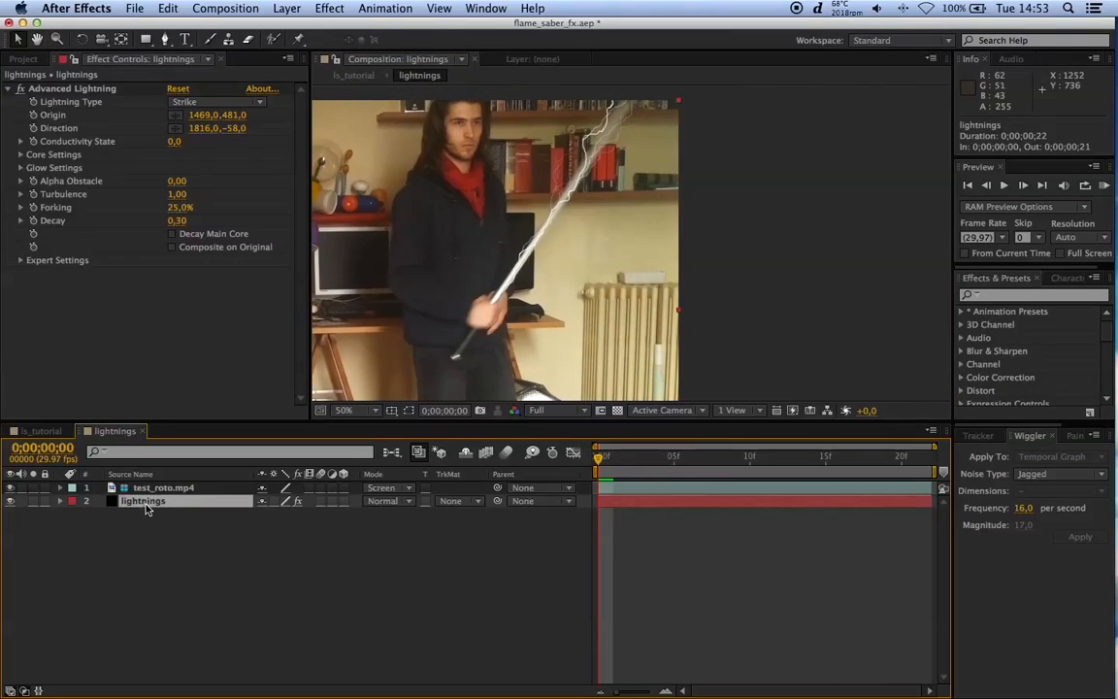
left_click(204, 560)
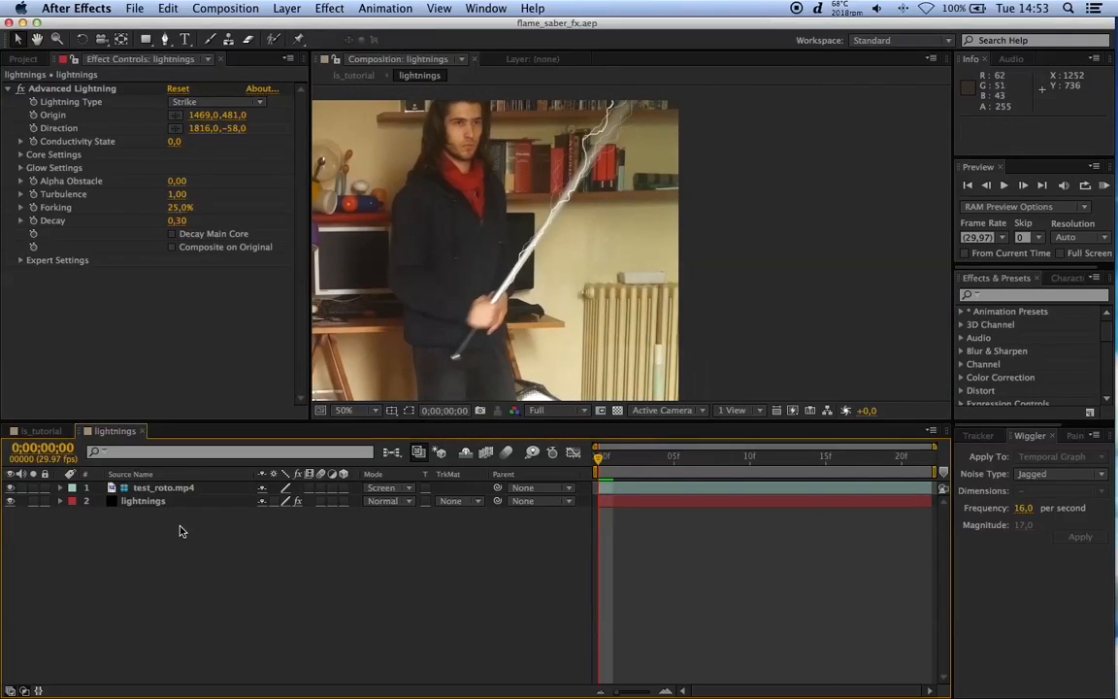
left_click(156, 503)
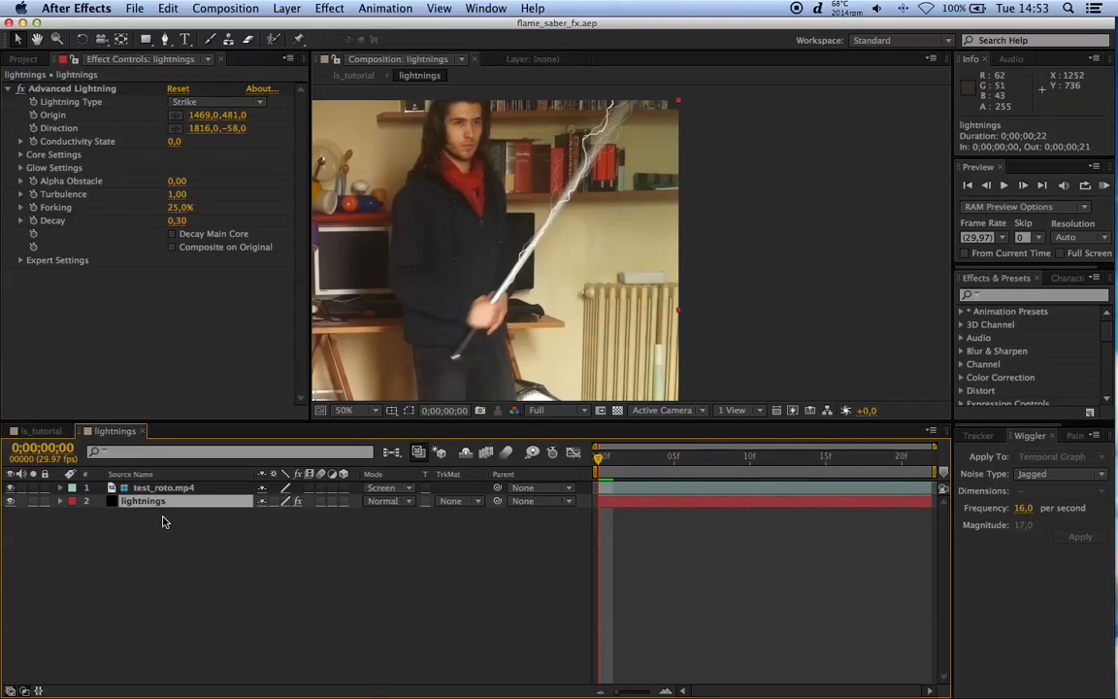
right_click(166, 522)
left_click(106, 575)
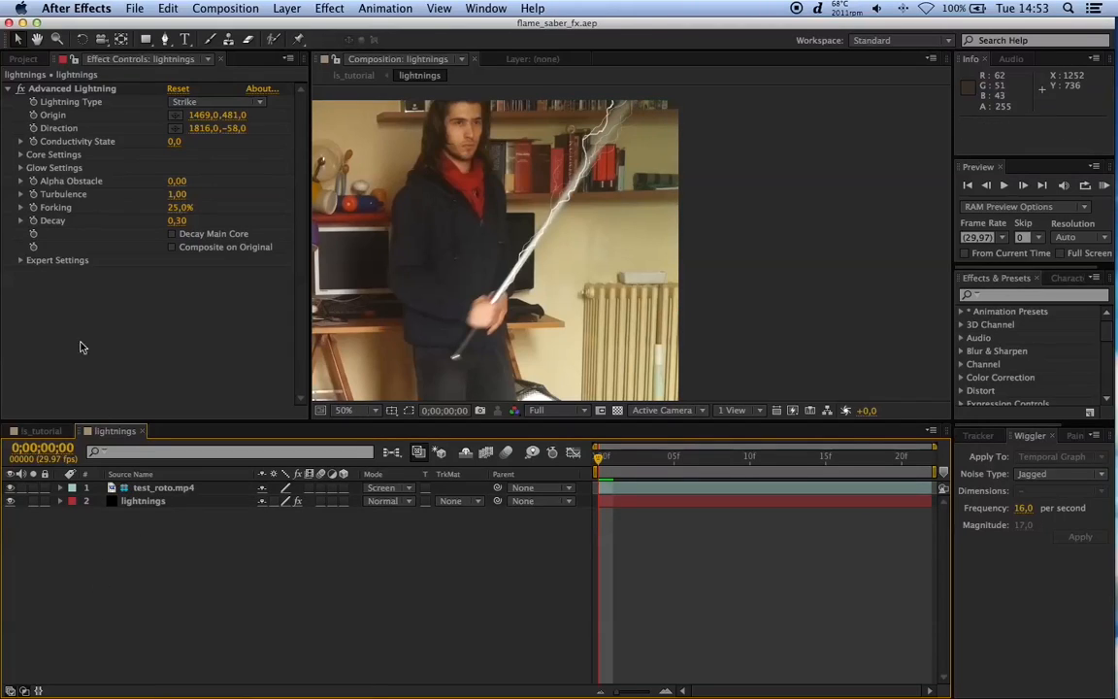
left_click(25, 59)
left_click(42, 242)
left_click_drag(37, 247, 157, 525)
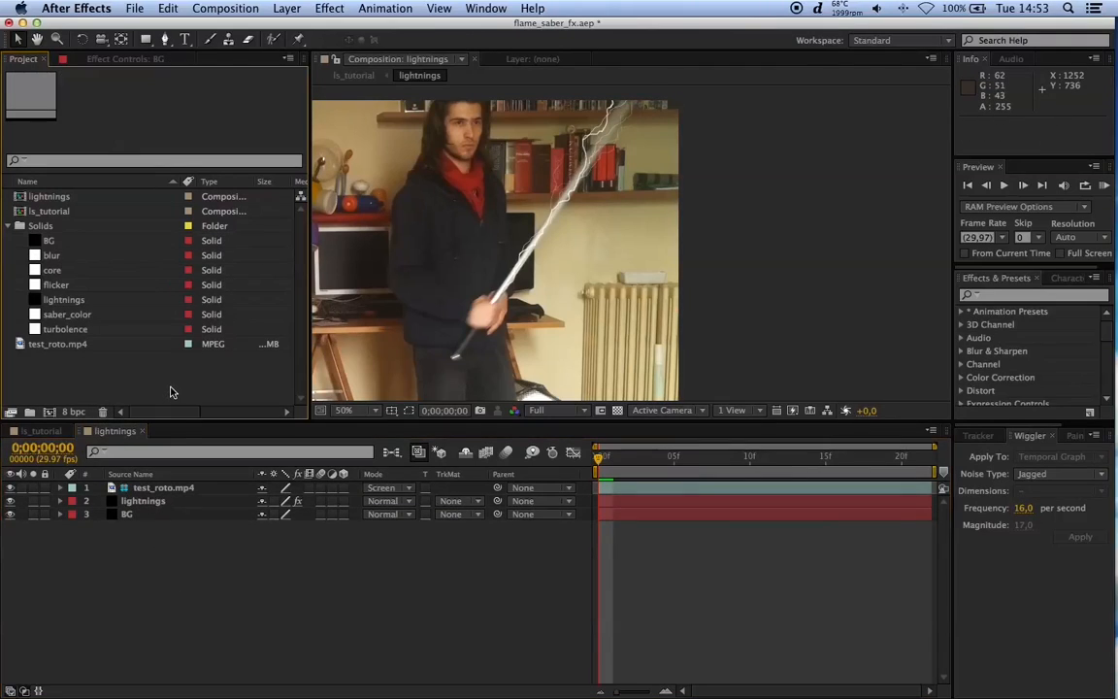
Step: Set the Turbulence of the lightnings layer's Advanced Lightning effect to 0.70
left_click(150, 487)
left_click(143, 500)
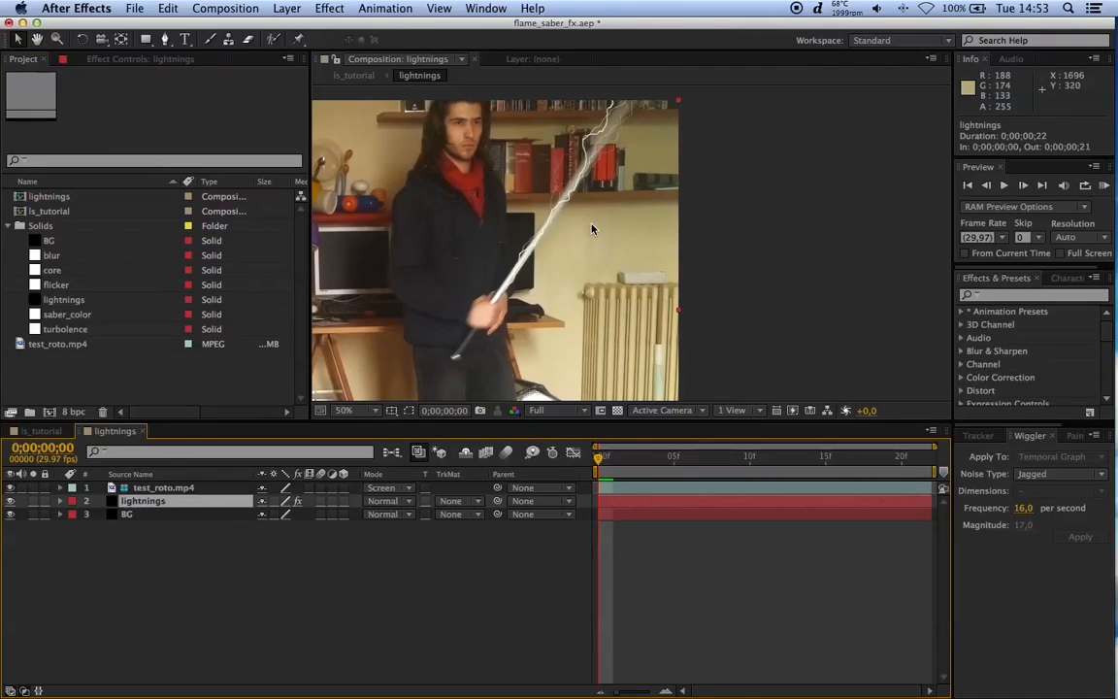
left_click(141, 58)
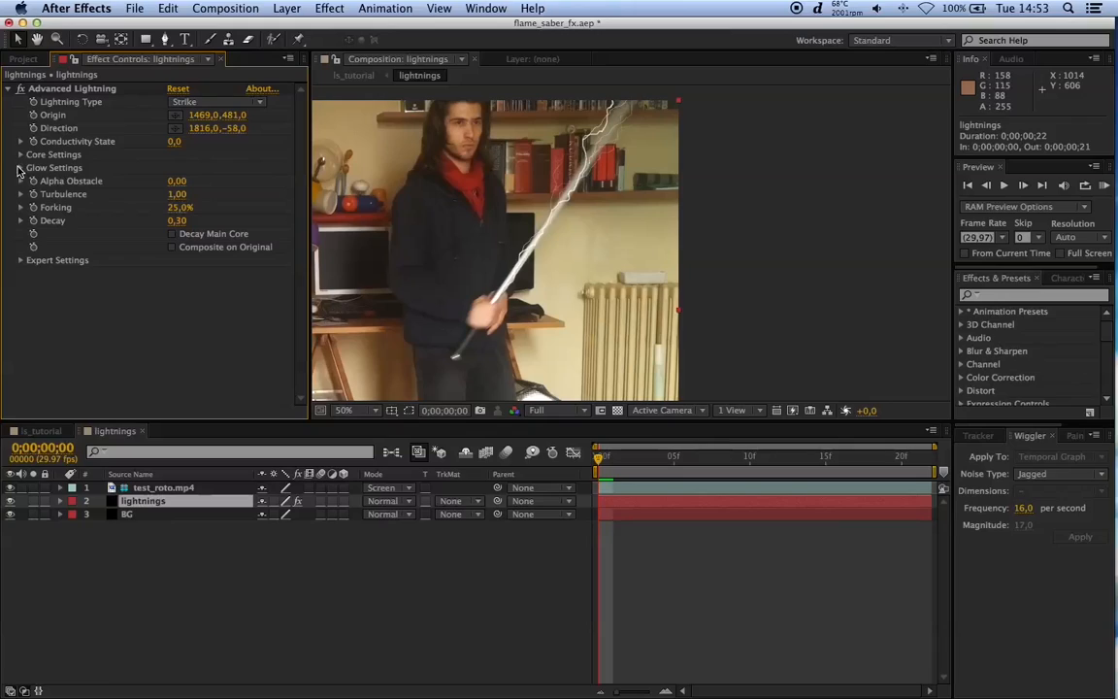
left_click(19, 155)
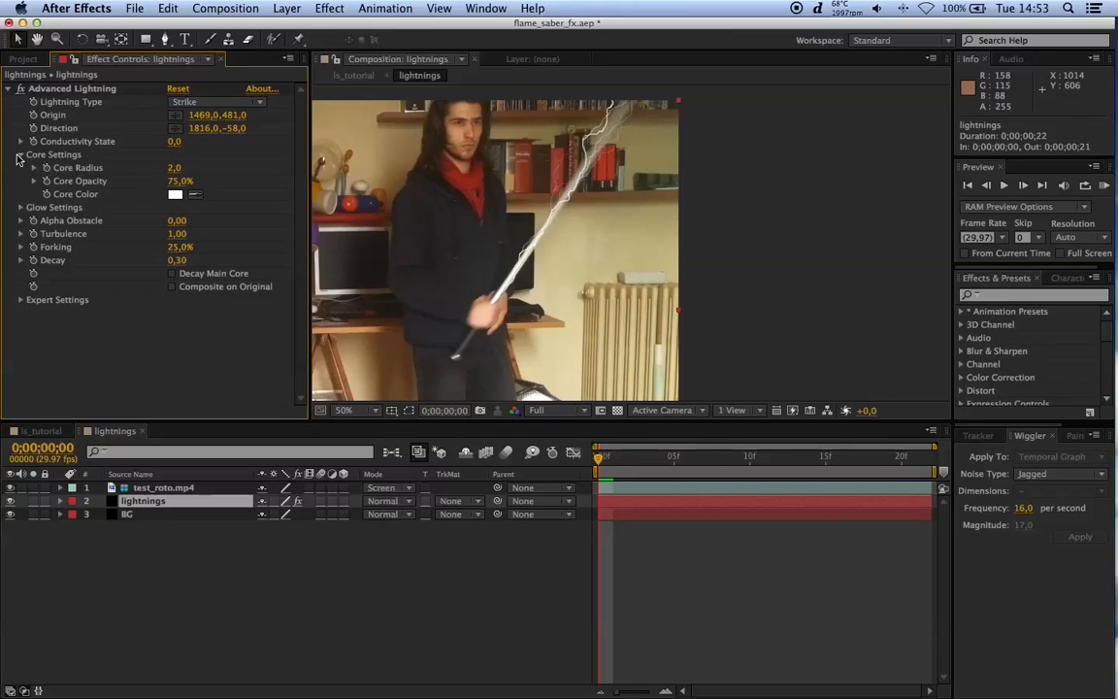
left_click(19, 156)
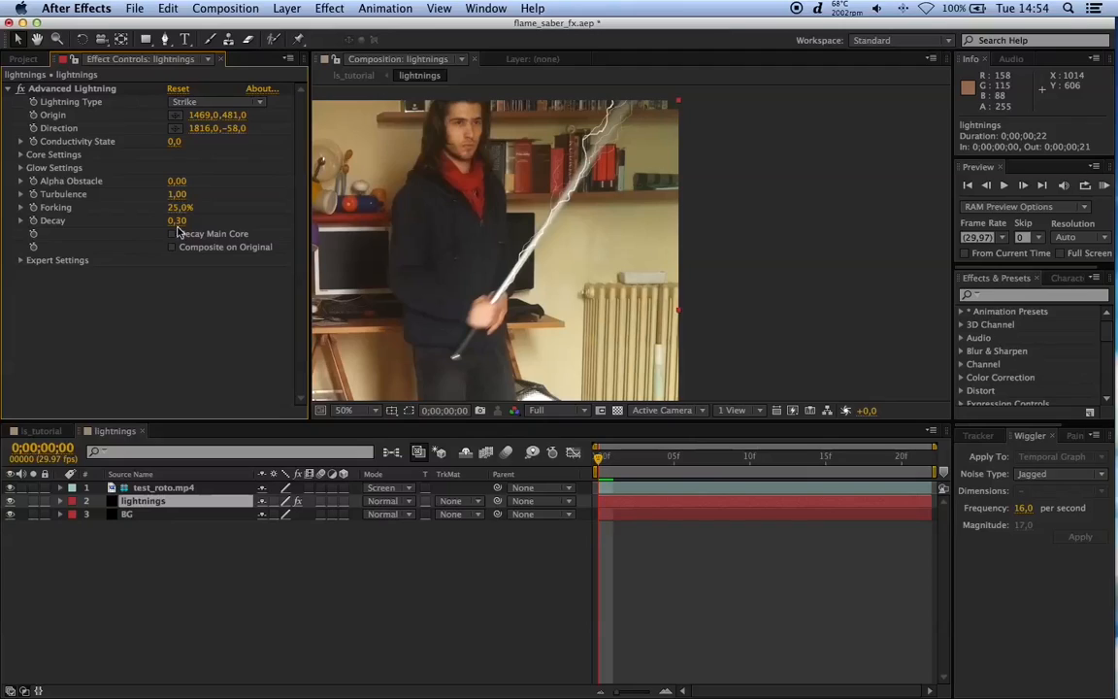
left_click(177, 194)
key("Return")
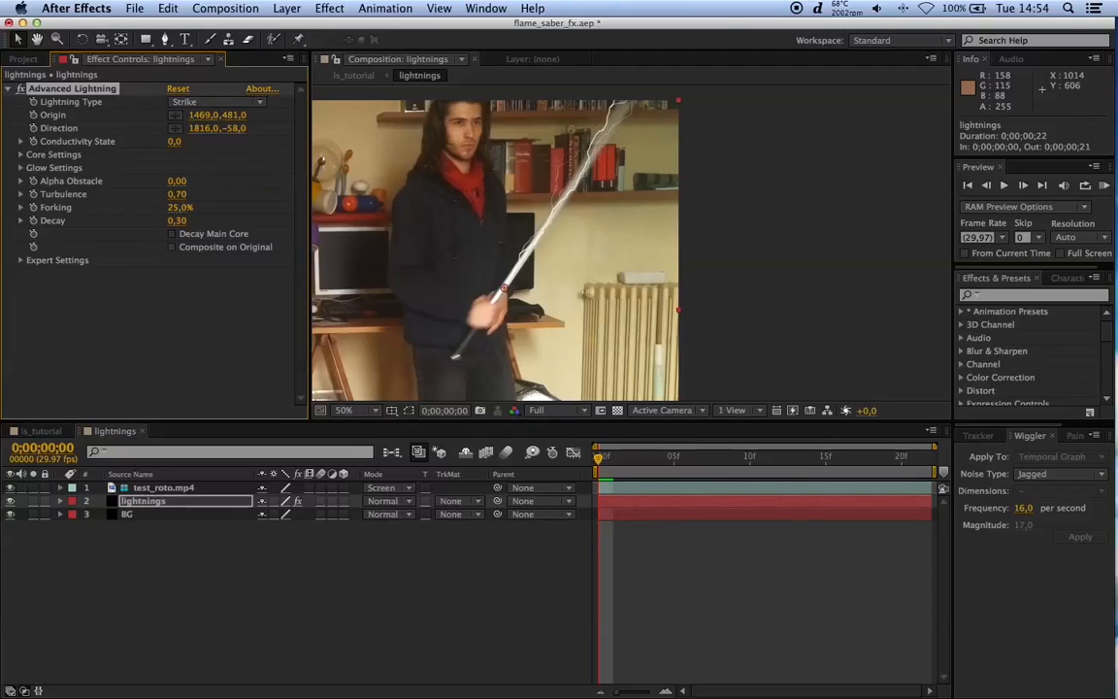
Step: Set Advanced Lightning's Forking to 30% and Decay to 0.23, with Decay Main Core enabled
left_click(174, 209)
type("30")
key("Return")
left_click(177, 222)
key("Return")
left_click(173, 234)
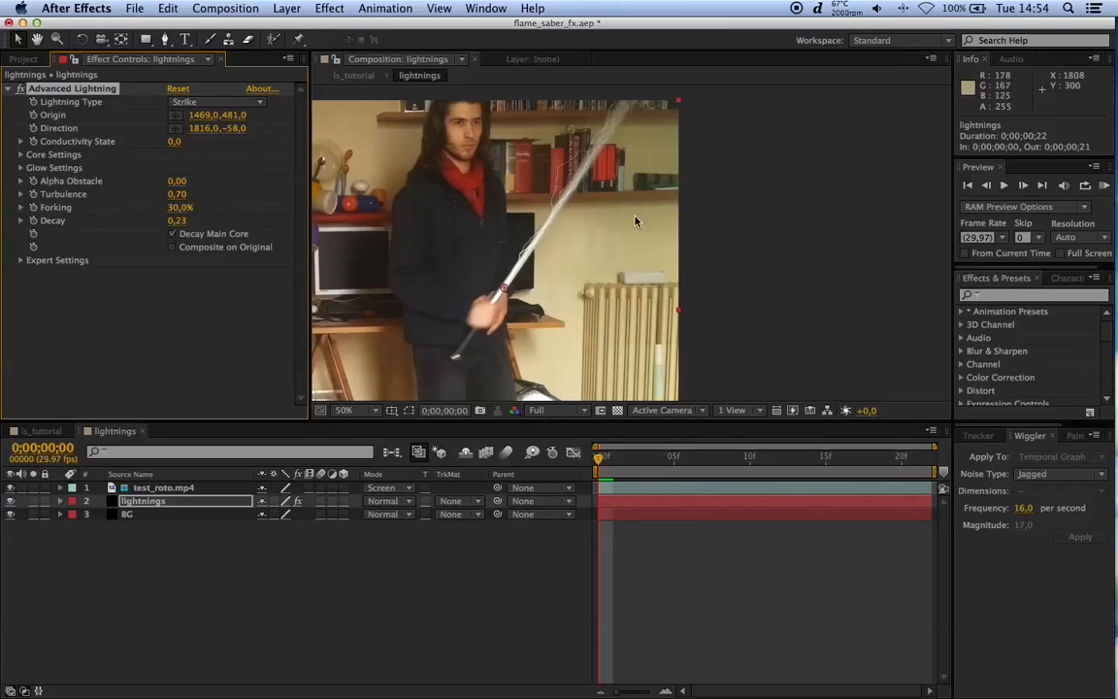
Step: Check the lightning along the blade and set Advanced Lightning's Complexity to 5 in its expert settings
key("/")
left_click_drag(528, 163, 604, 201)
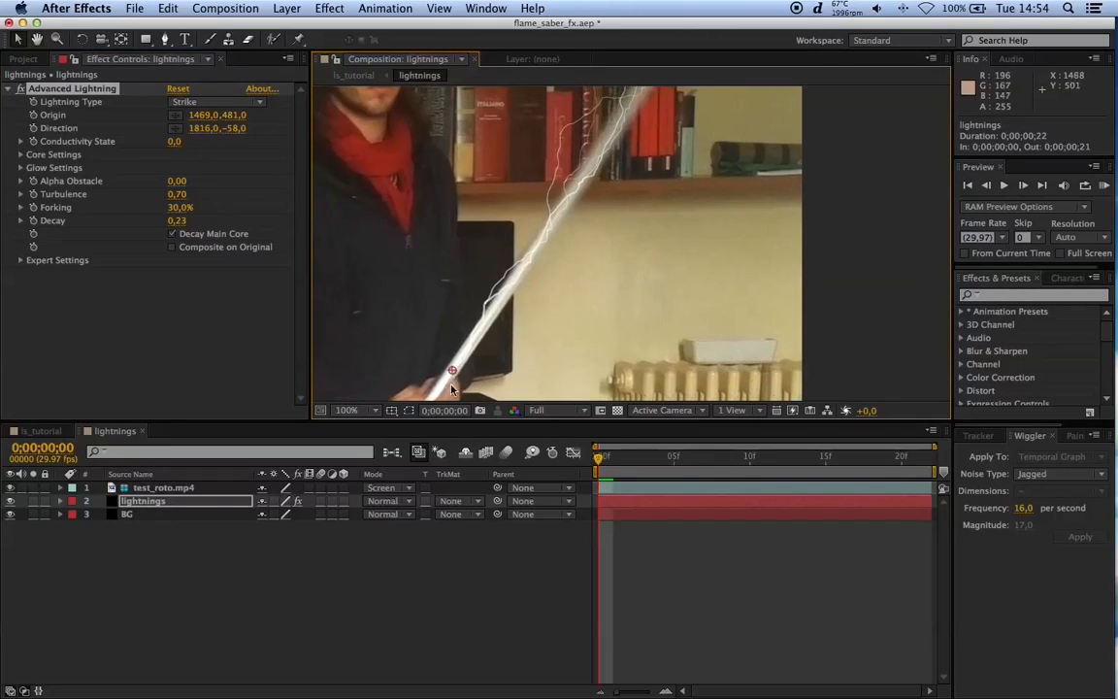
left_click_drag(633, 145, 578, 283)
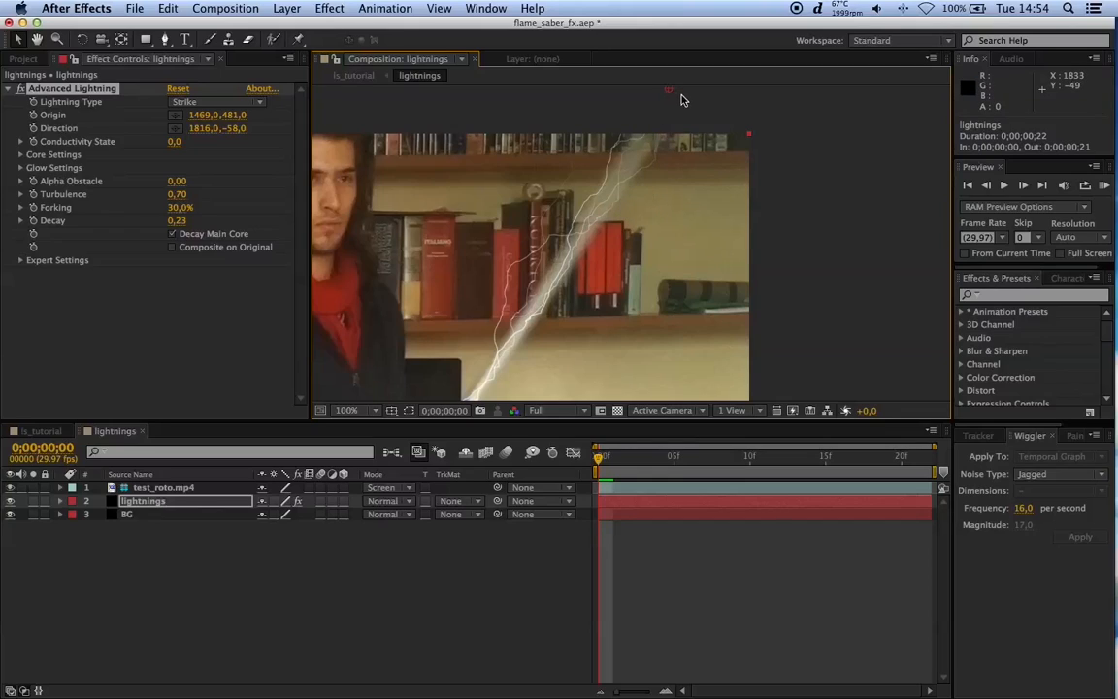
key("comma")
key("comma")
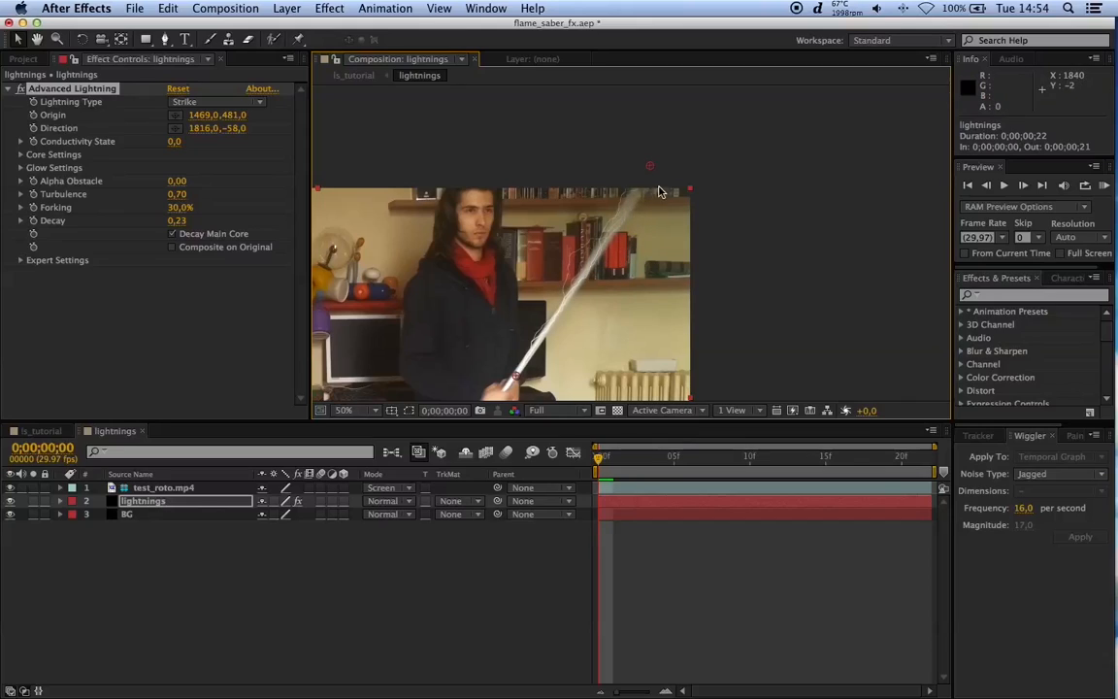
left_click(20, 261)
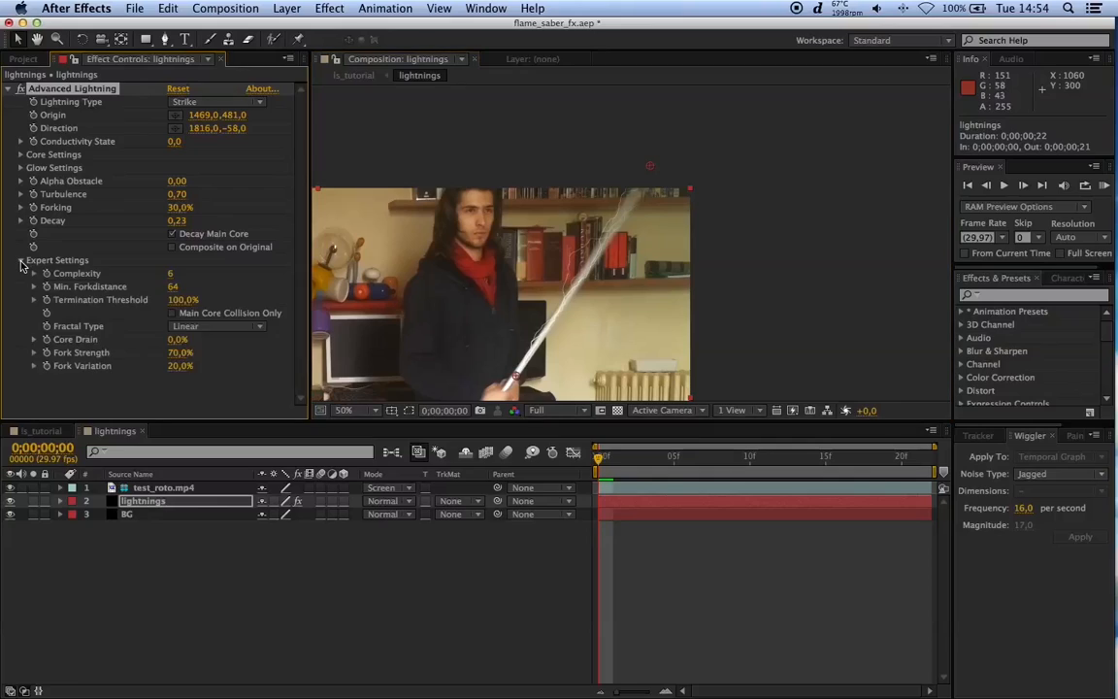
left_click(175, 275)
type("5")
key("Return")
Step: Change Advanced Lightning's Fractal Type to Spline
scroll(523, 221, "up", 1)
scroll(484, 247, "up", 1)
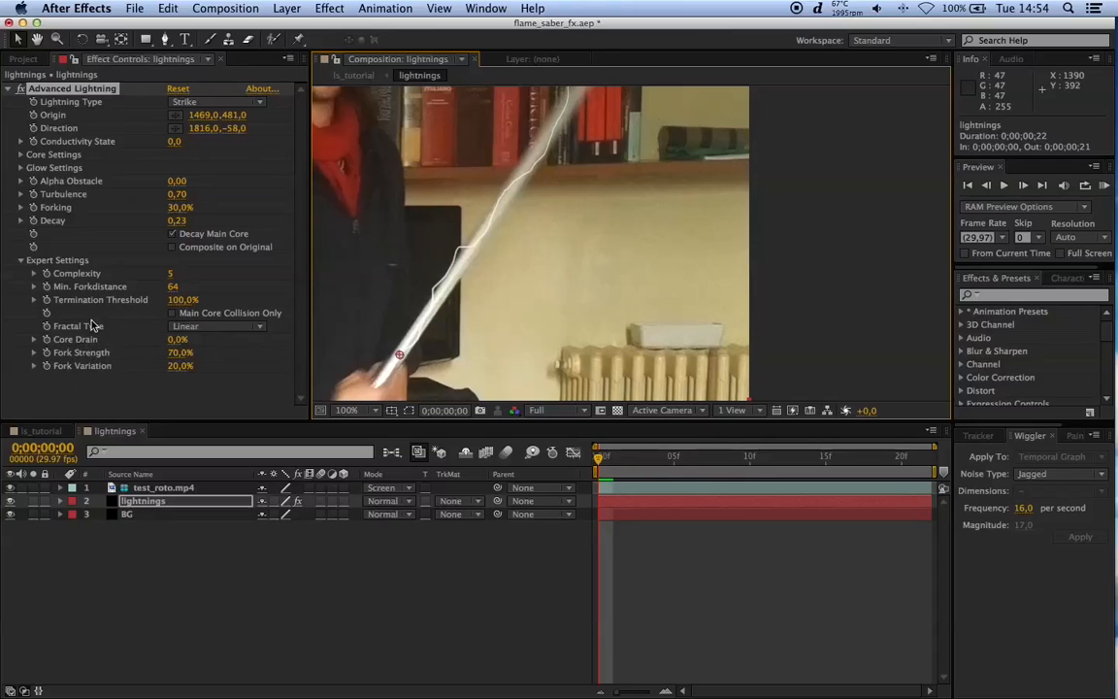
left_click(194, 326)
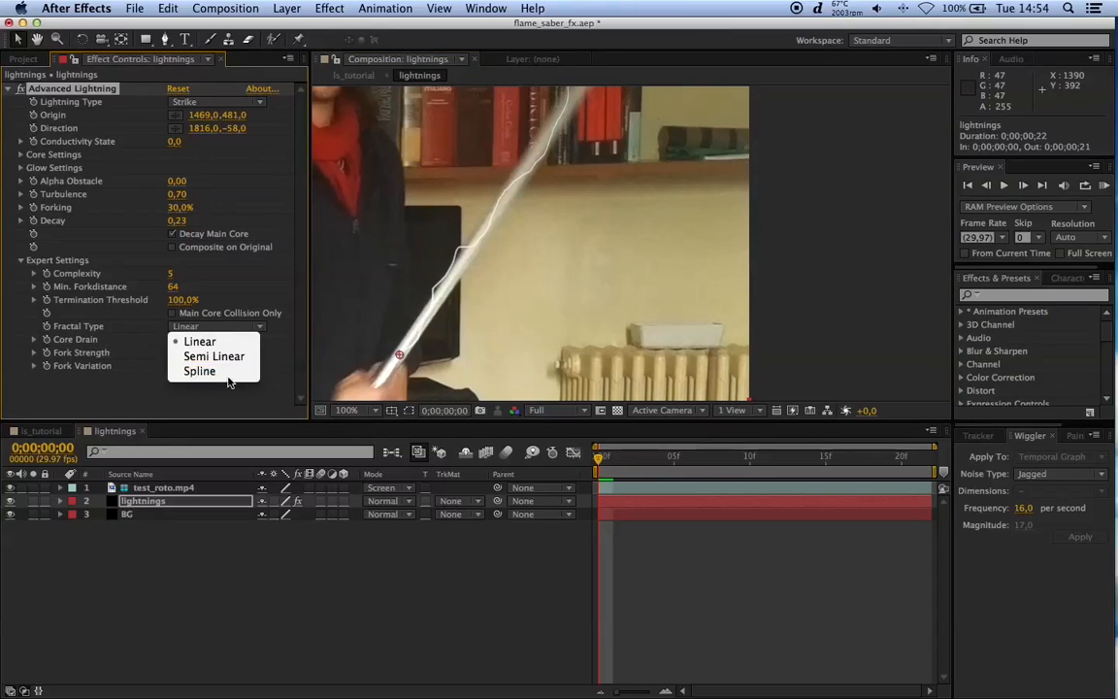
left_click(219, 371)
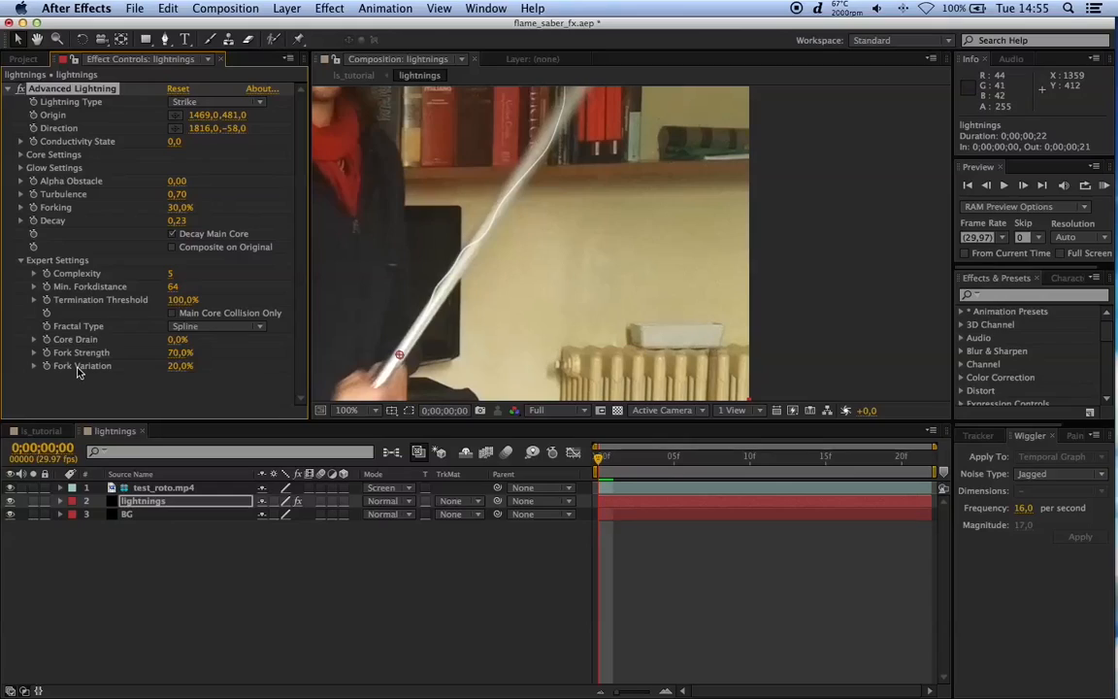
Step: Set Advanced Lightning's Core Drain to 9.5% and Fork Strength to 63%
left_click(176, 340)
type("9,5")
key("Return")
left_click(178, 353)
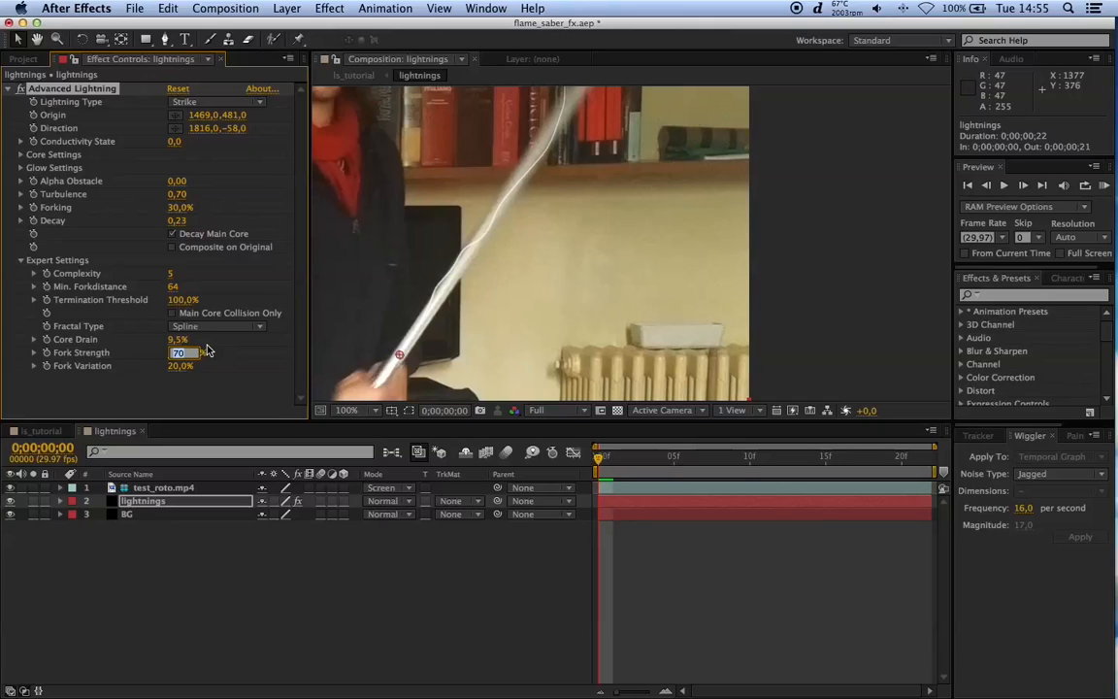
type("63")
key("Return")
Step: Set Advanced Lightning's Fork Variation to 50% and compare the lightning with and without the test_roto.mp4 footage
left_click(179, 366)
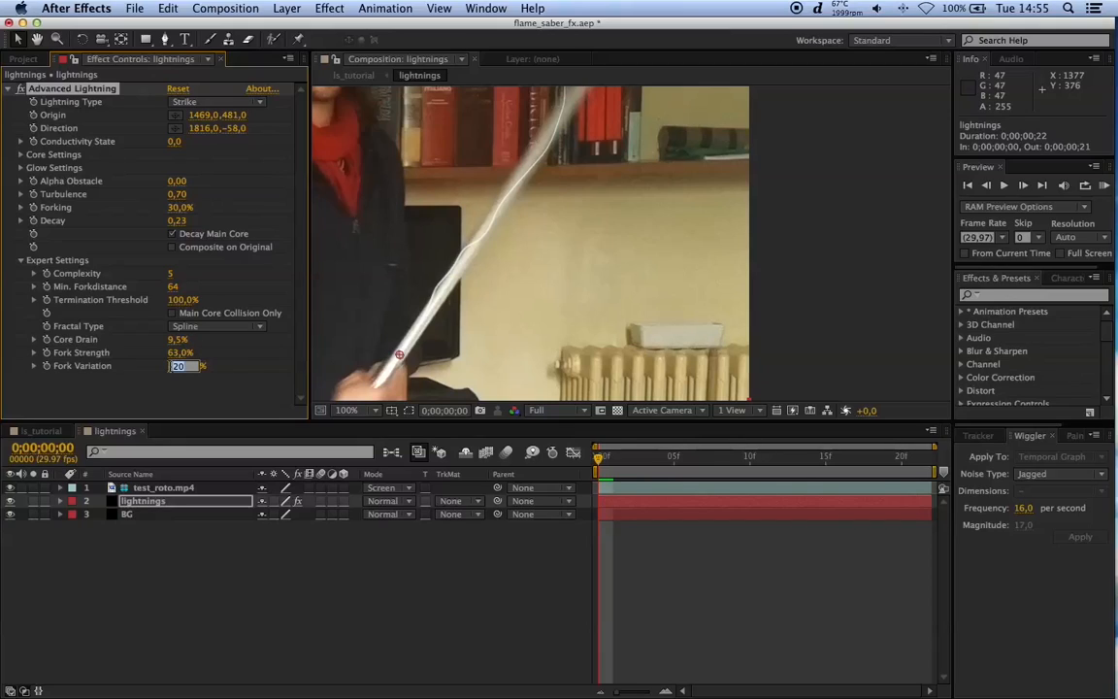
type("50")
key("Return")
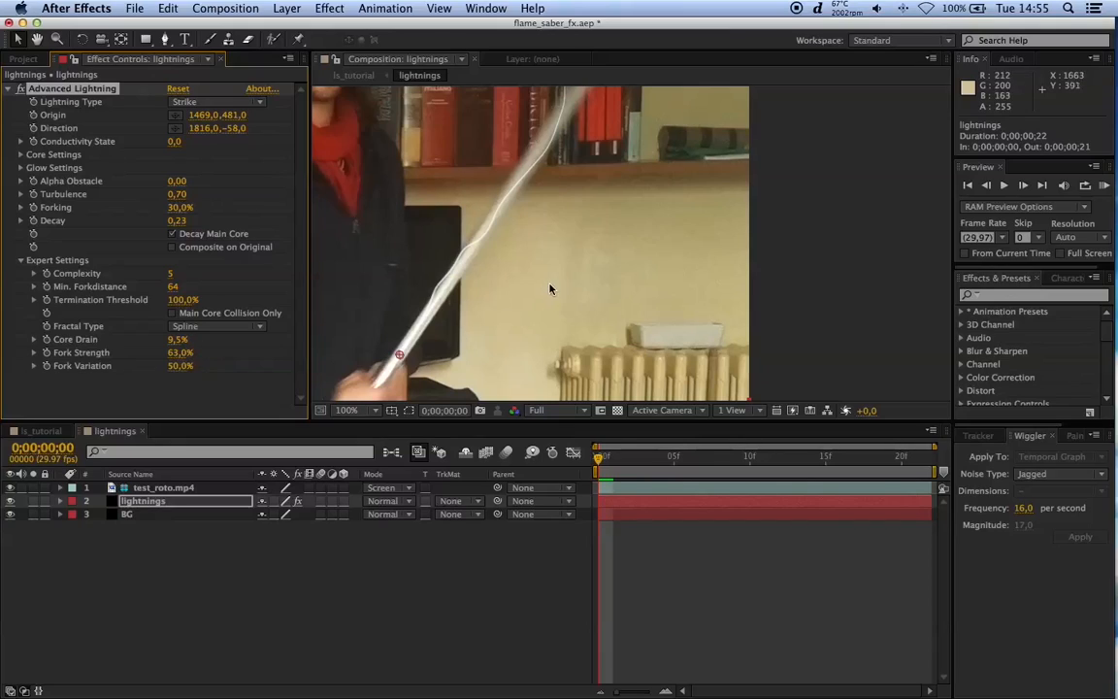
scroll(635, 265, "down", 1)
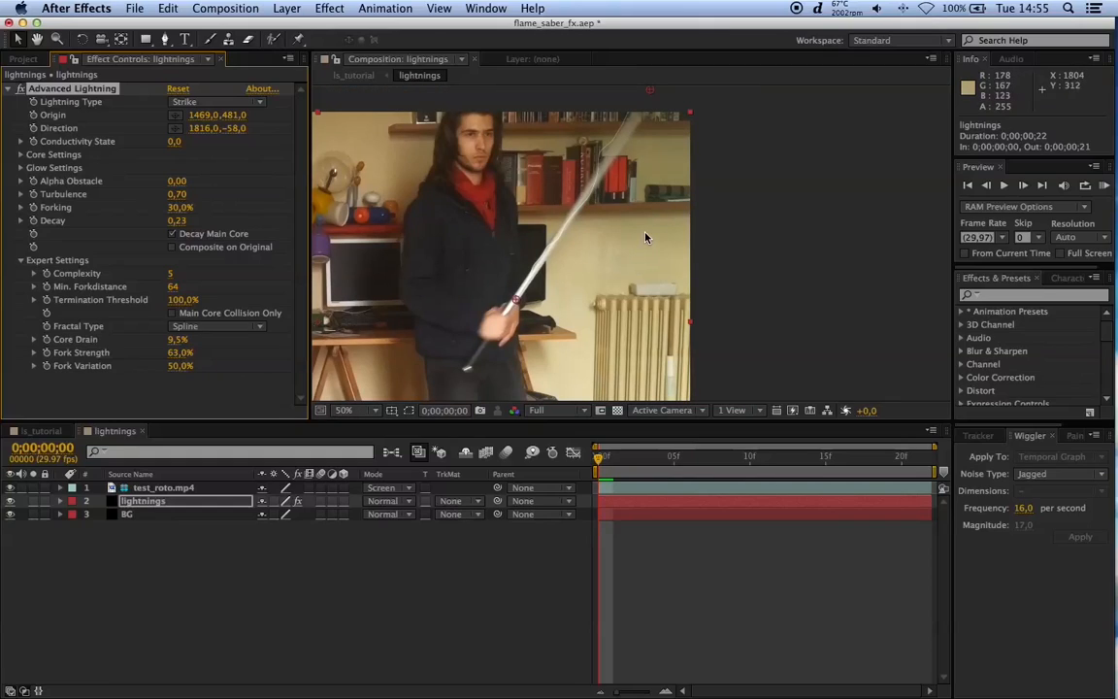
scroll(611, 243, "up", 2)
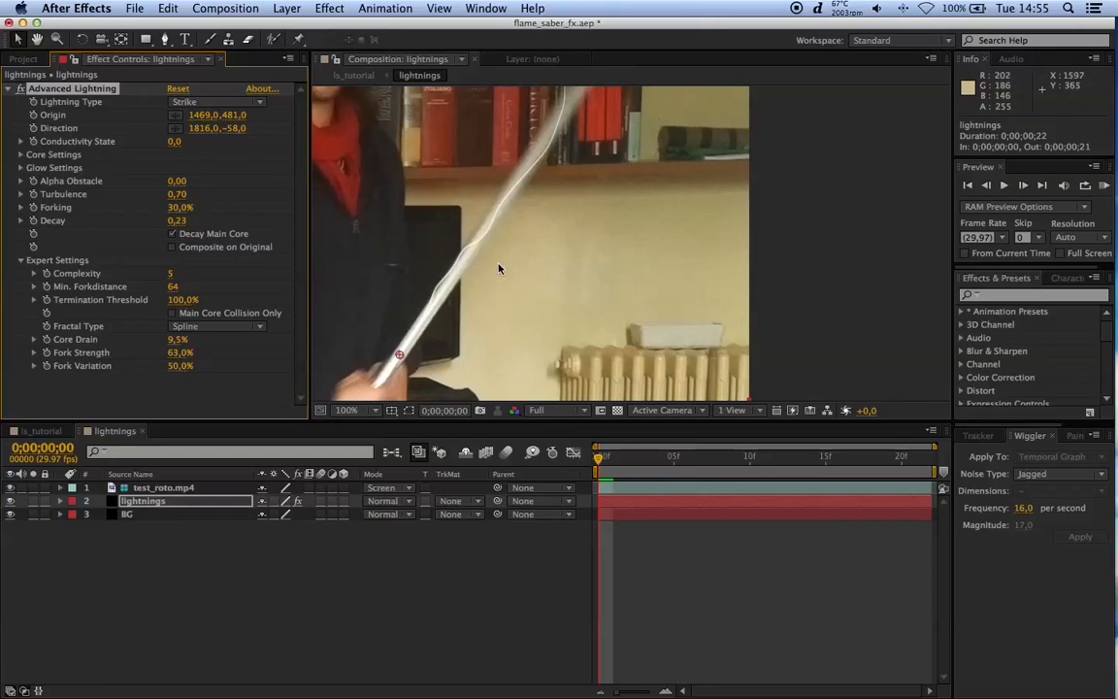
left_click(10, 487)
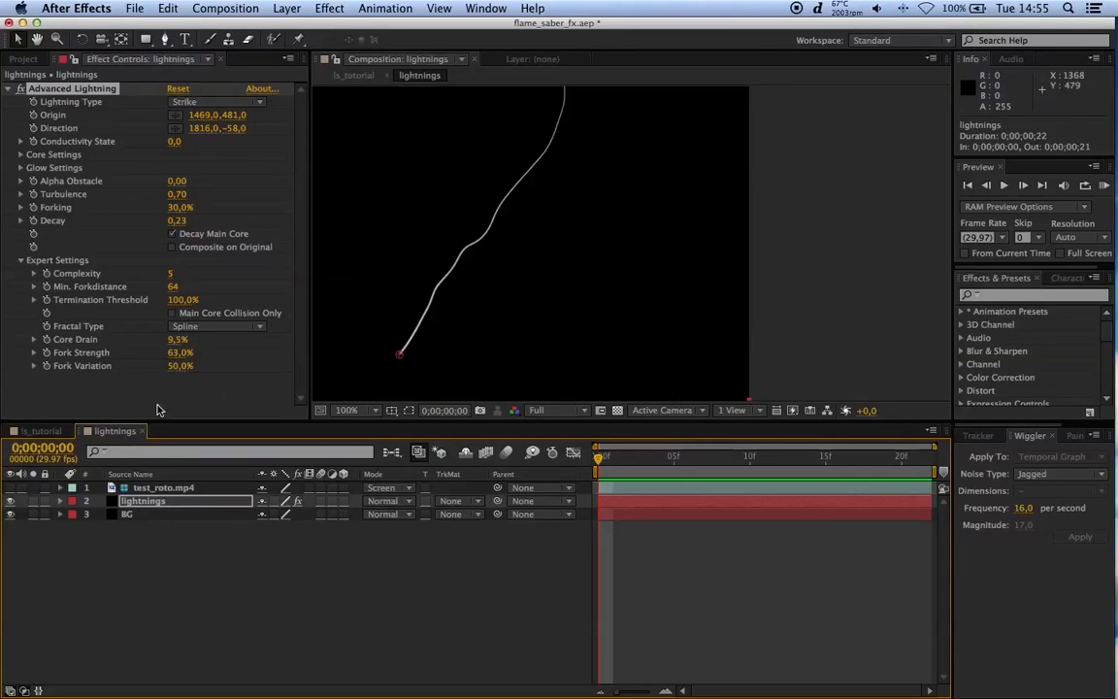
left_click(10, 487)
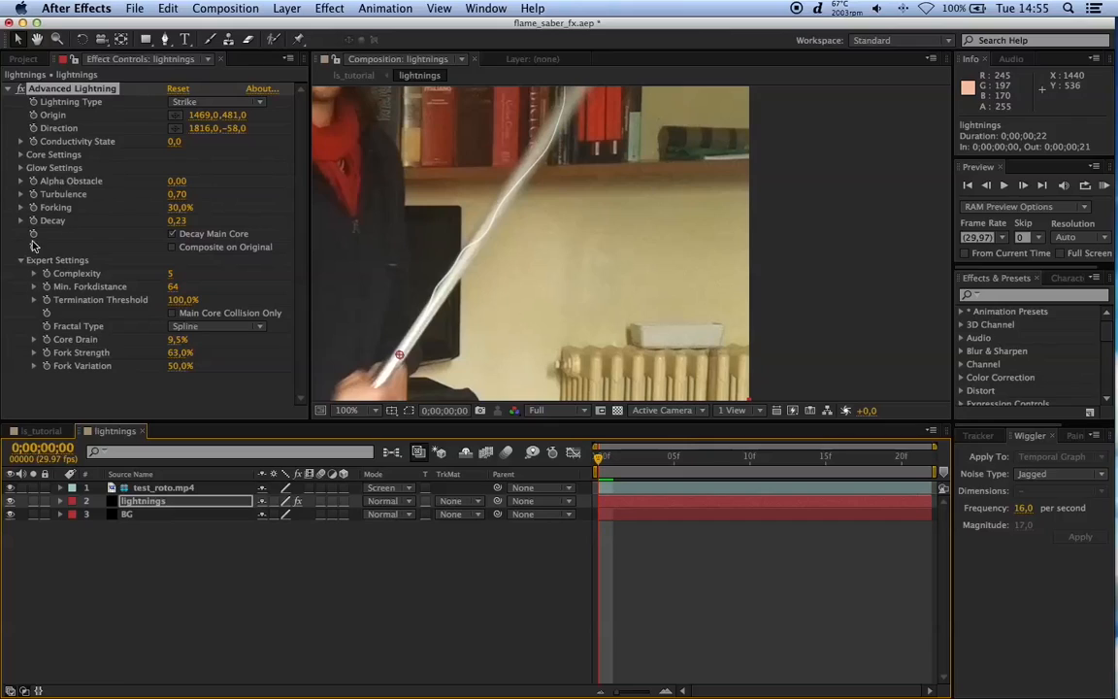
Step: Animate Advanced Lightning's Conductivity State from 0 at the first frame to a higher value at frame 21
left_click(21, 141)
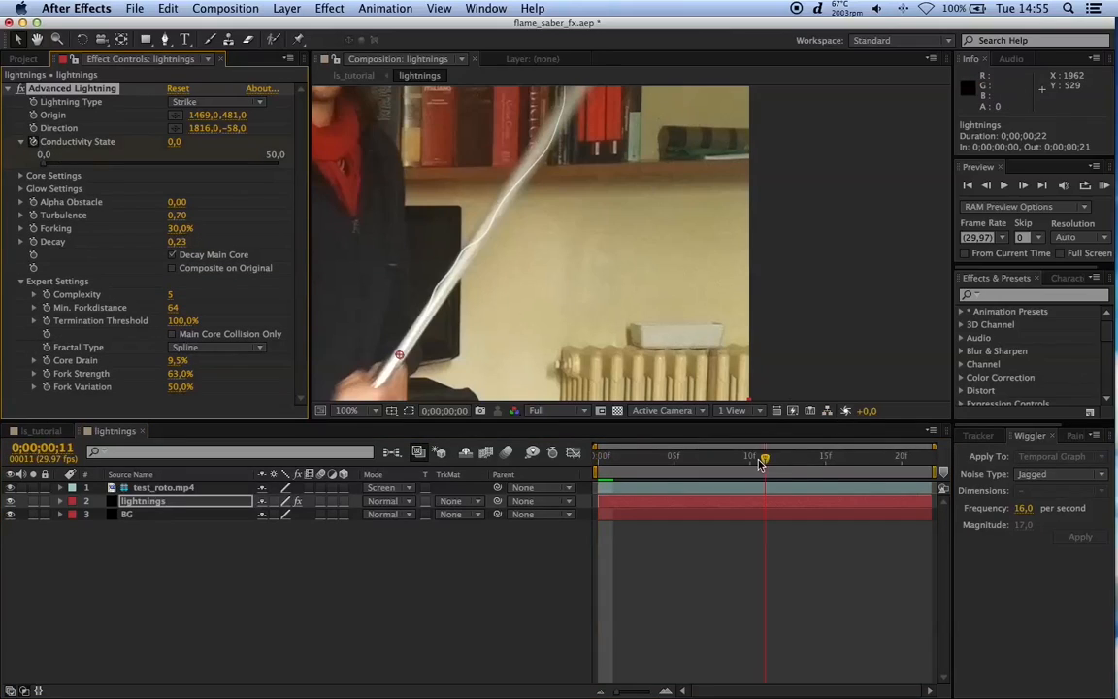
left_click(927, 463)
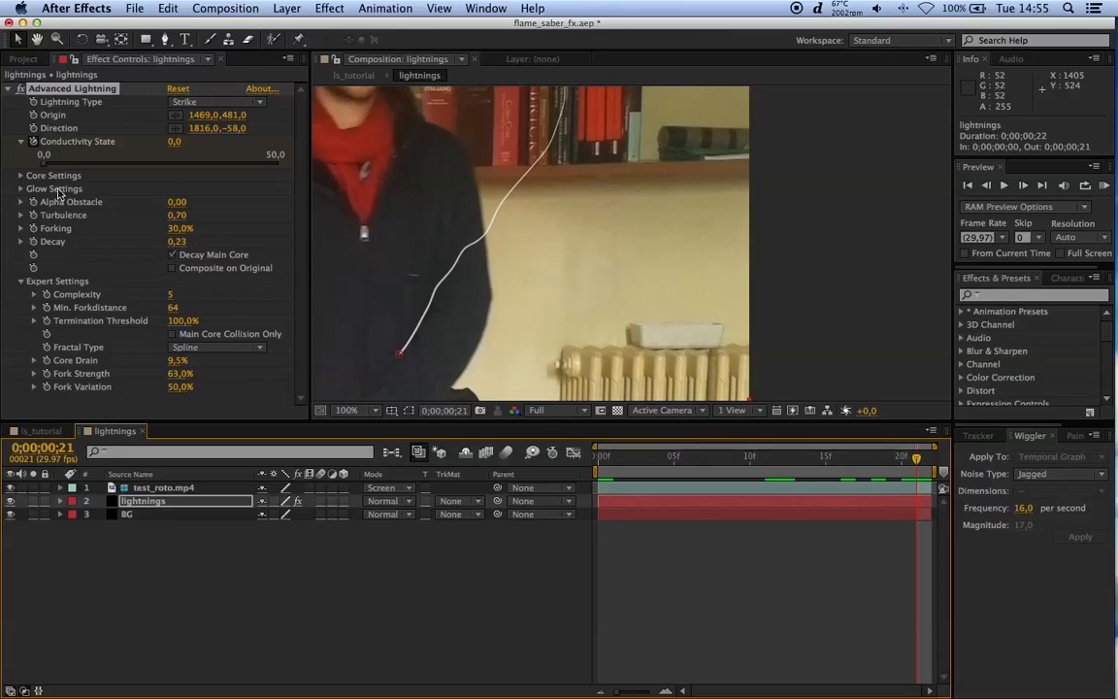
left_click(174, 142)
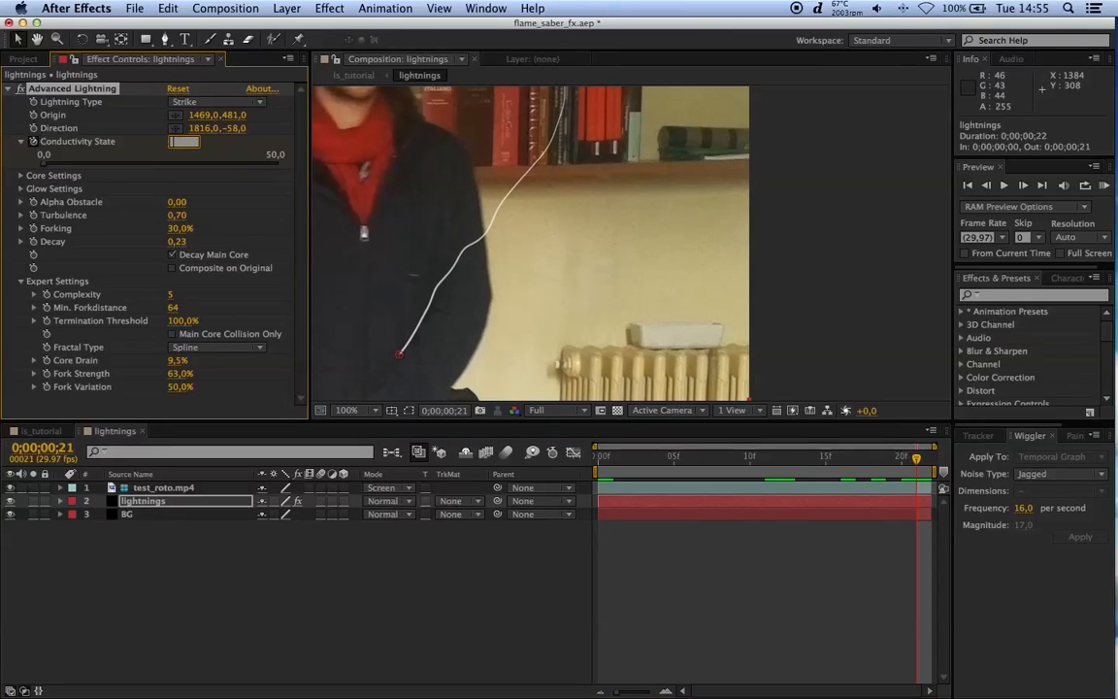
key("Return")
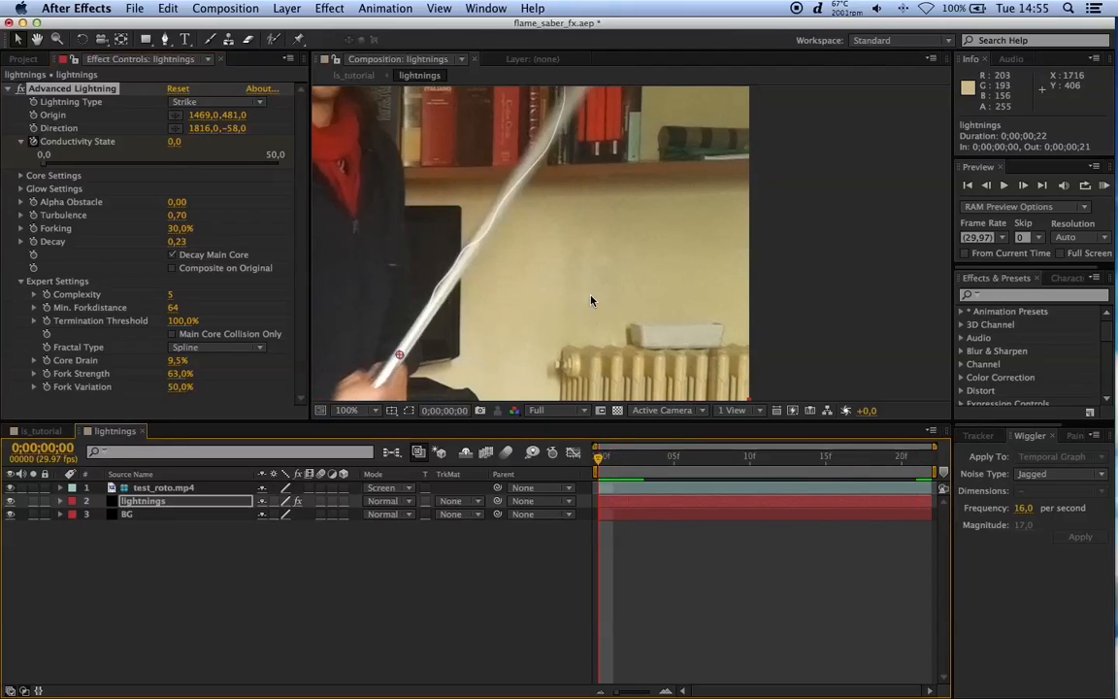
Step: Preview the animated lightning with the test_roto.mp4 layer hidden, return to the first frame and show the layer again
scroll(531, 265, "down", 2)
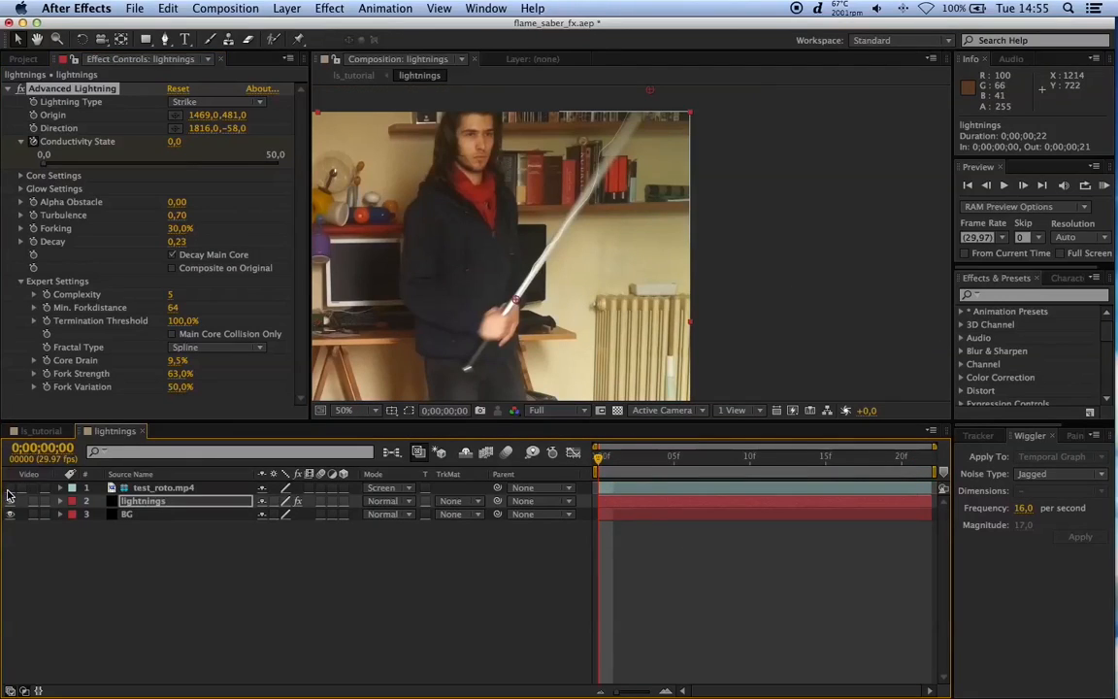
left_click(9, 488)
key("space")
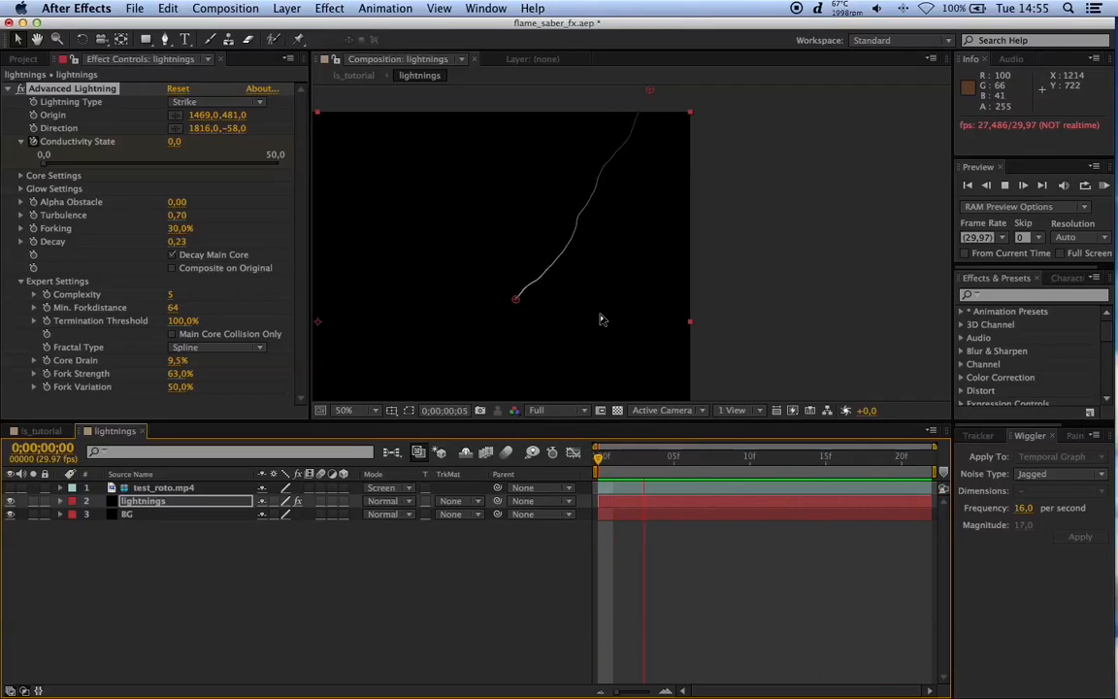
key("space")
left_click_drag(647, 461, 560, 468)
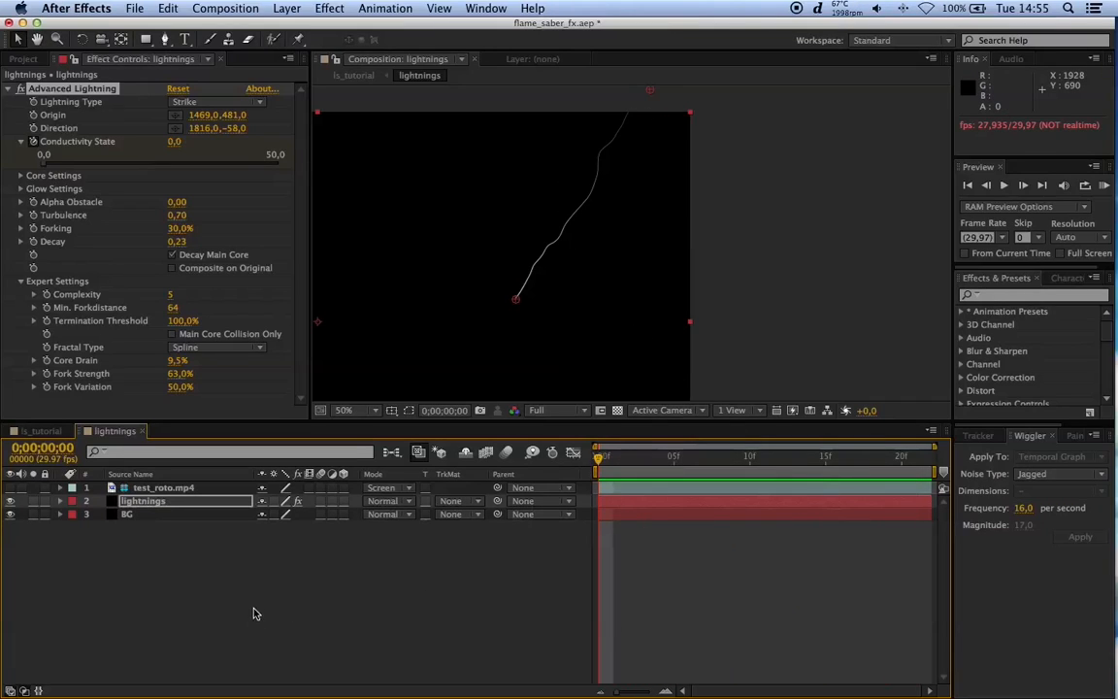
left_click(9, 488)
left_click(279, 563)
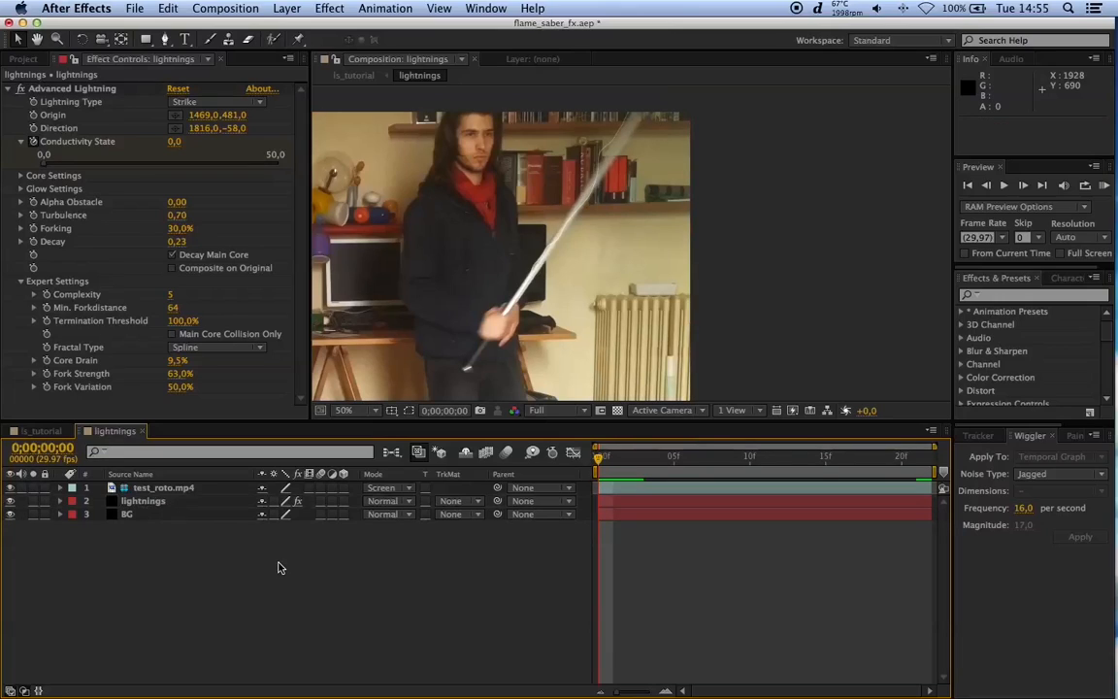
Step: Save the project, go to frame 2 and expand Advanced Lightning's Min. Forkdistance setting
key("super+s")
left_click(630, 458)
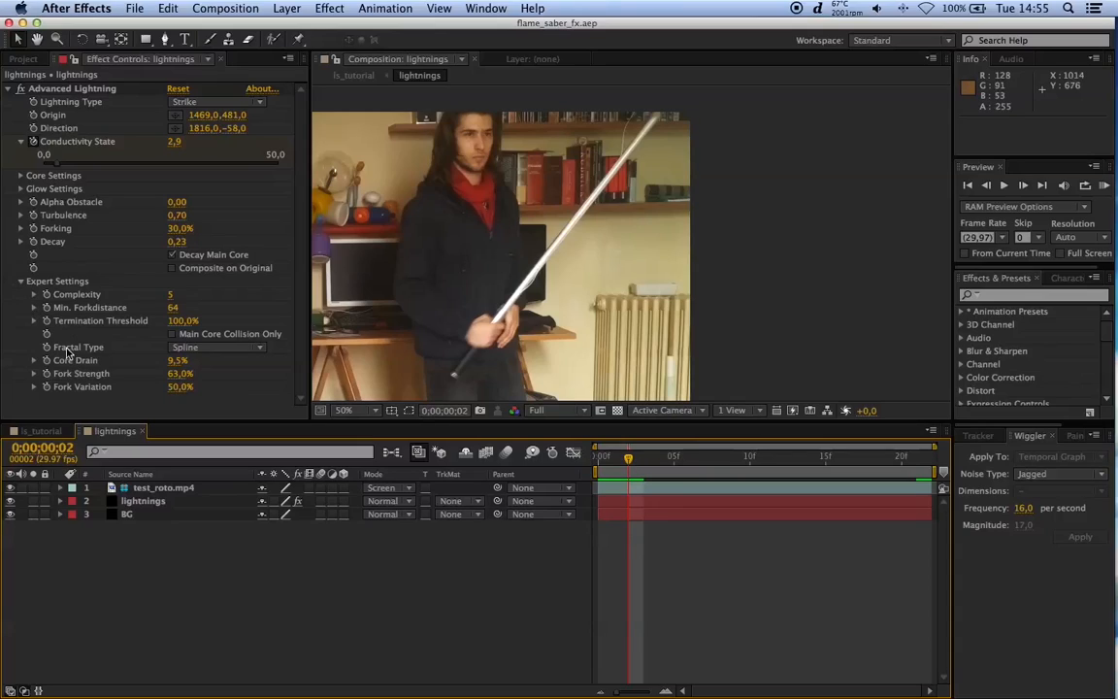
left_click(34, 307)
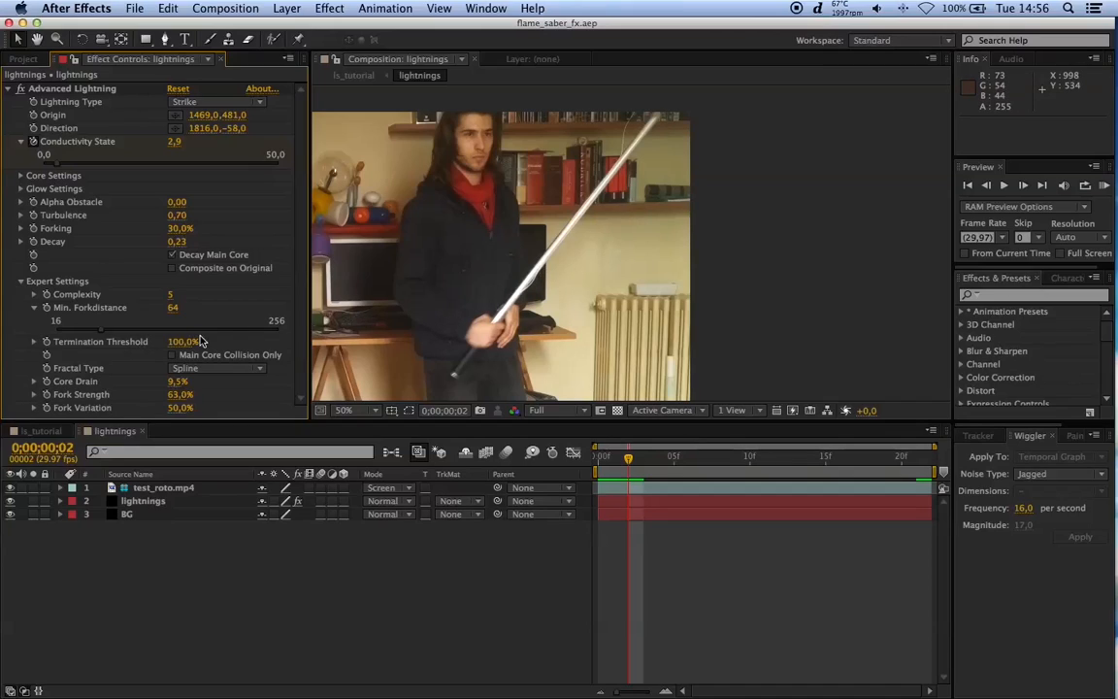
Step: Move the current time to frame 3 of the lightnings composition
left_click_drag(618, 458, 641, 464)
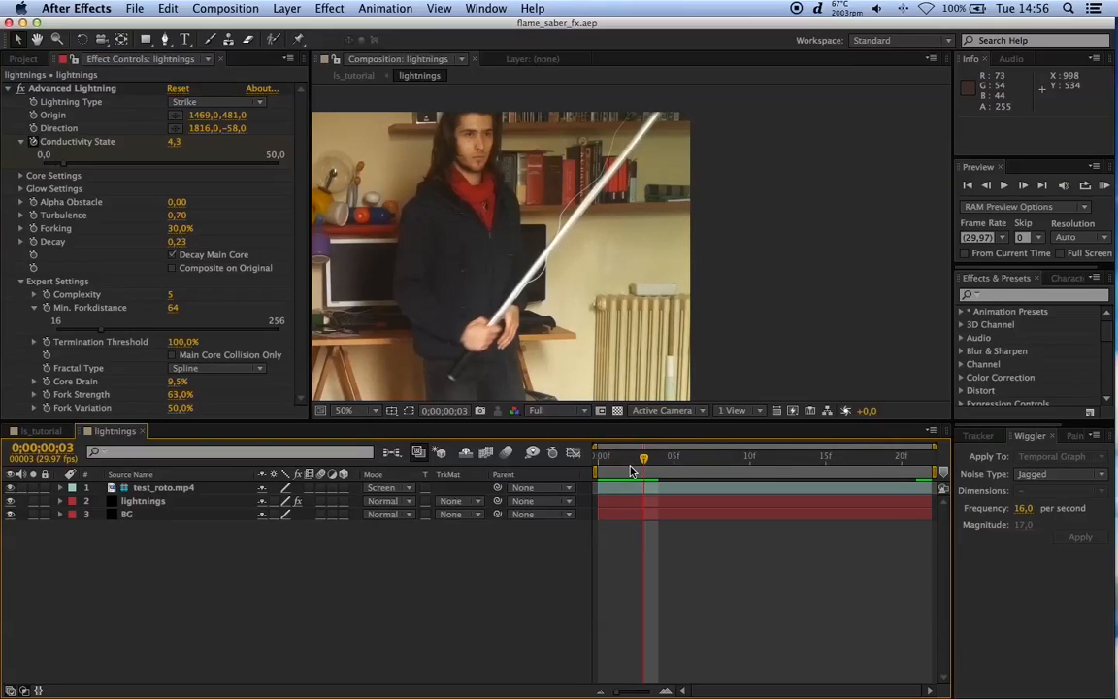
right_click(150, 527)
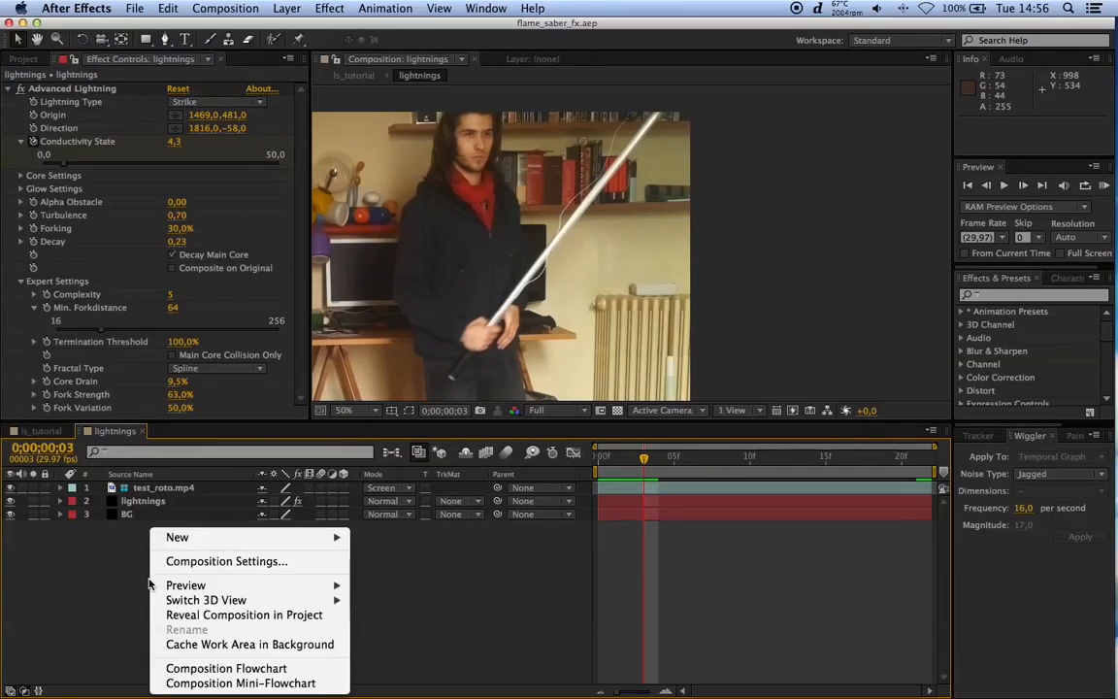
mouse_move(291, 537)
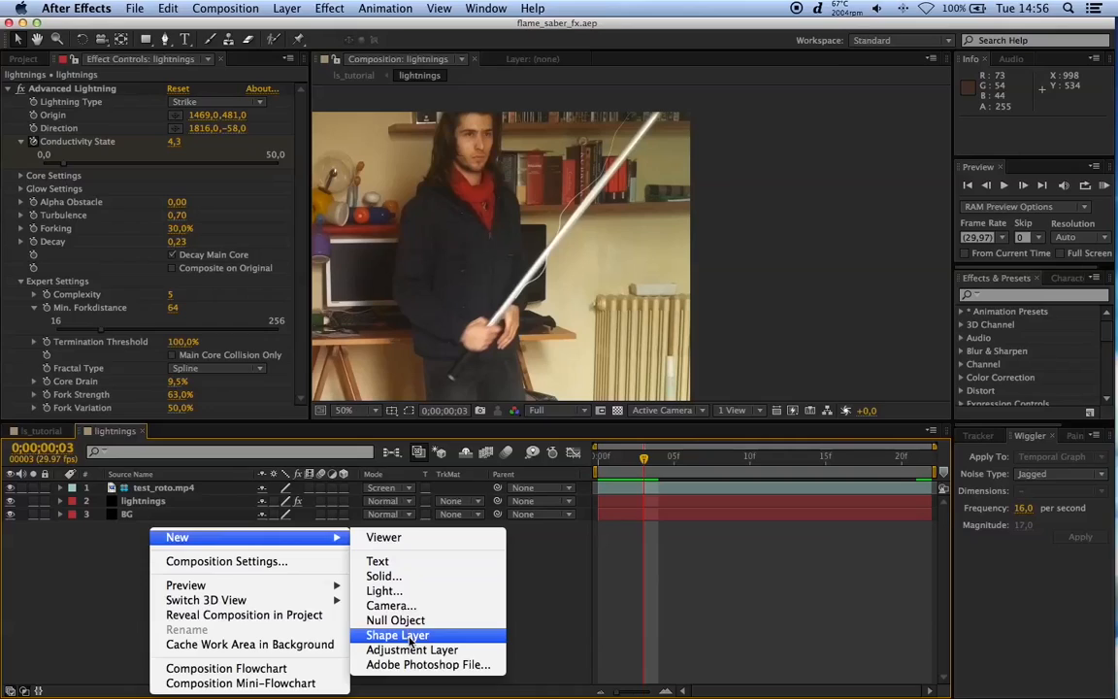
left_click(33, 595)
Step: Add the existing blur solid between the test_roto.mp4 and lightnings layers and make it an adjustment layer
left_click(25, 60)
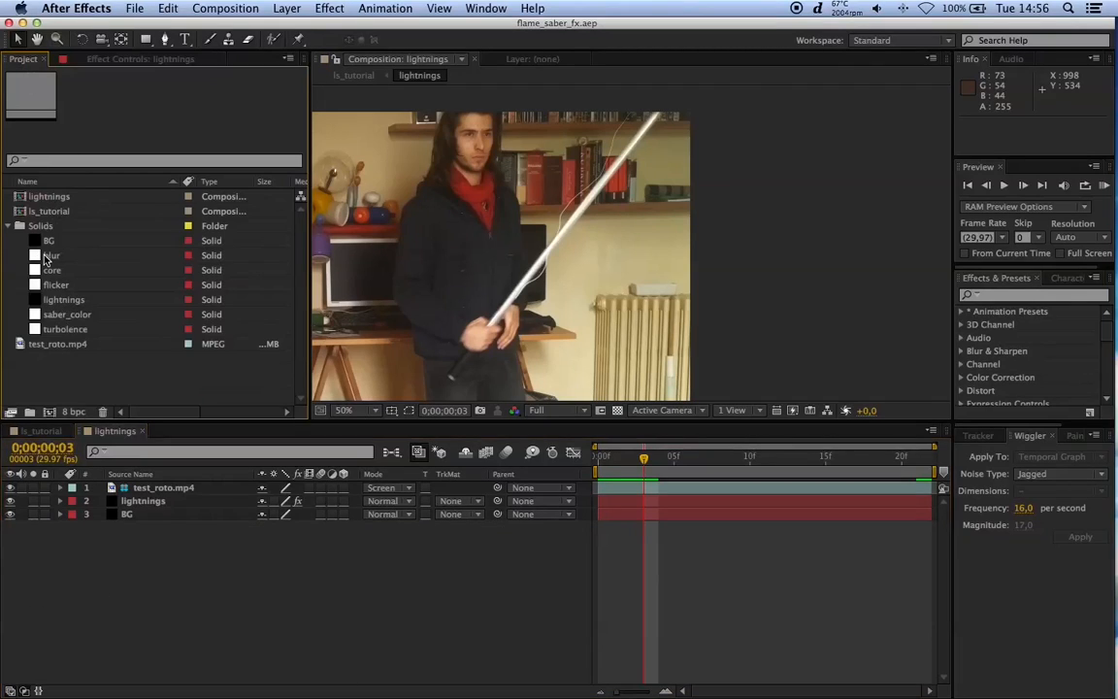
left_click_drag(36, 257, 150, 501)
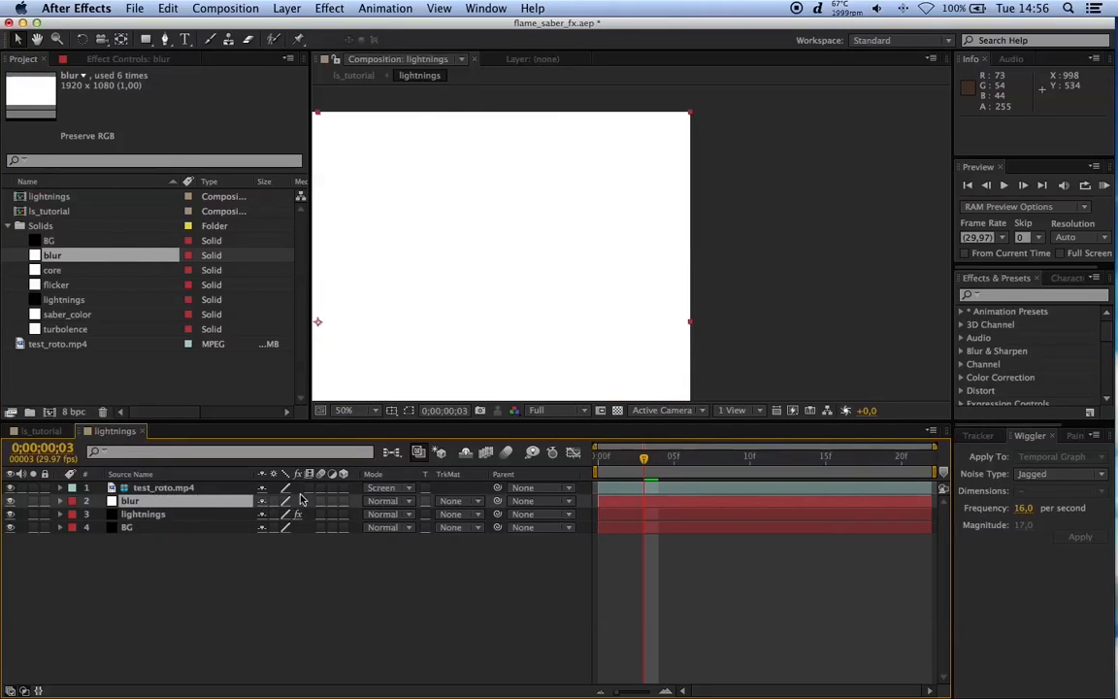
left_click(334, 502)
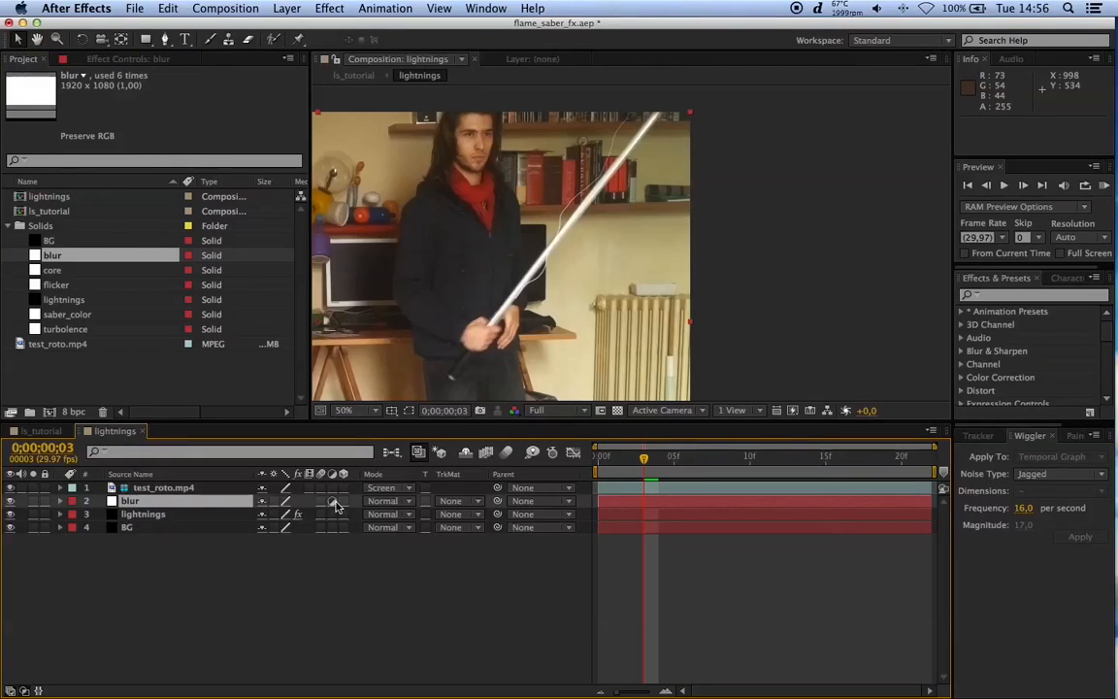
Step: Hide the test_roto.mp4 footage and duplicate the blur layer twice
left_click(11, 488)
key("super+d")
key("super+d")
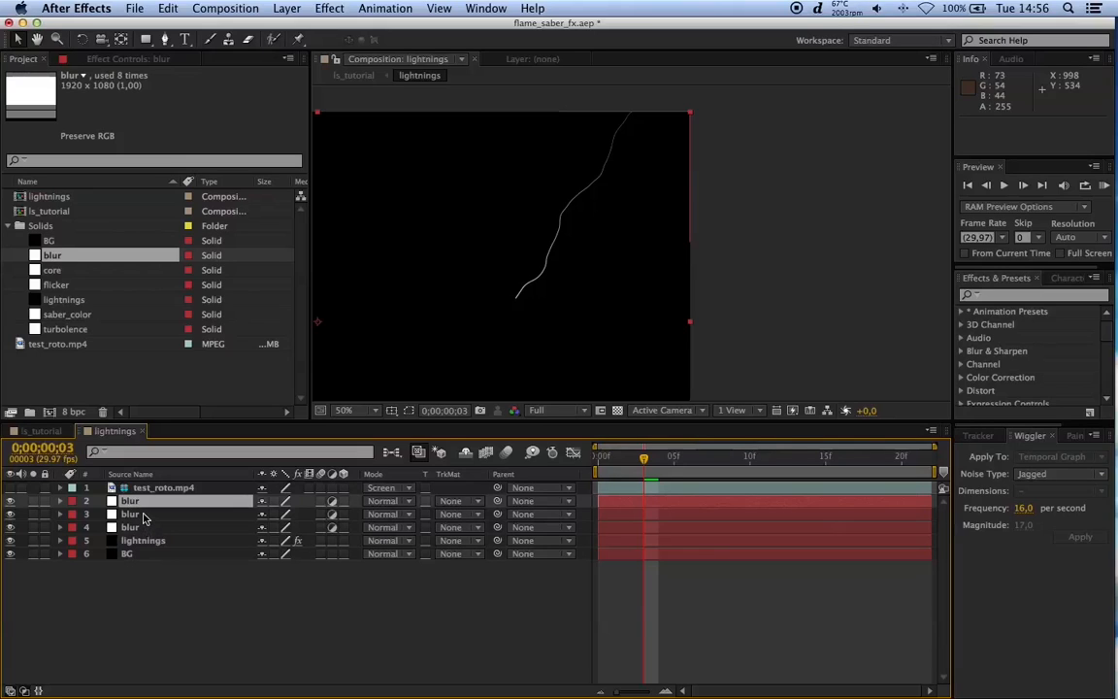
Step: Set the blending mode of the two upper blur layers to Screen
left_click(143, 515, "shift")
left_click(386, 513)
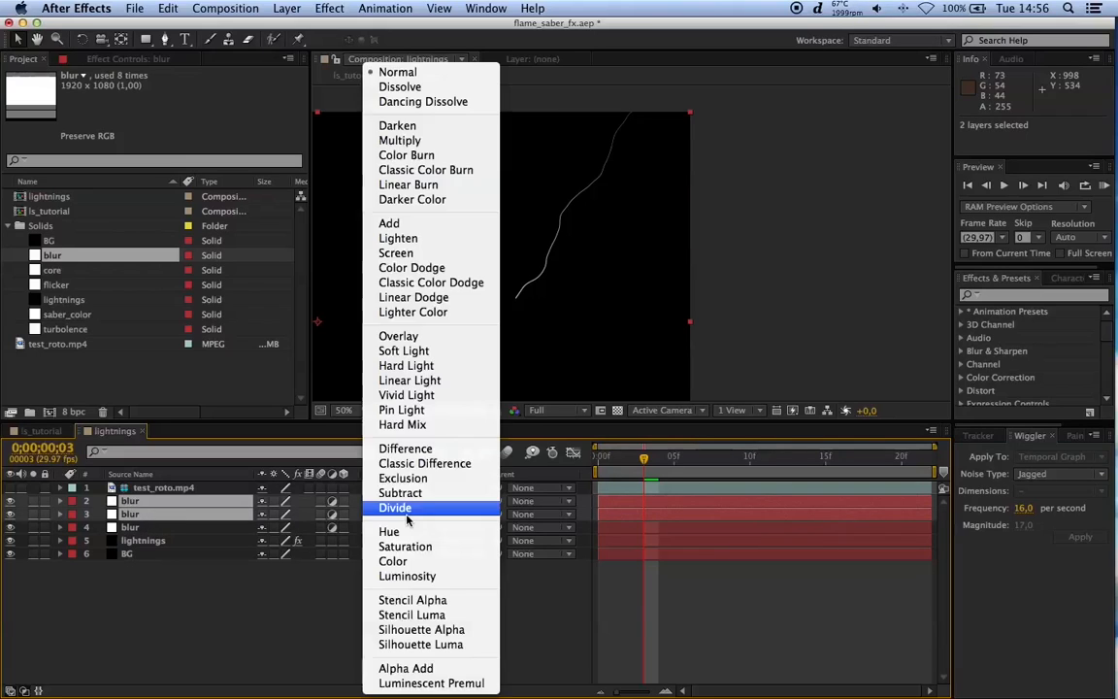
left_click(396, 253)
Step: Apply the Fast Blur effect to the lowest blur layer with a Blurriness of 1
left_click(146, 527)
left_click(124, 60)
right_click(105, 187)
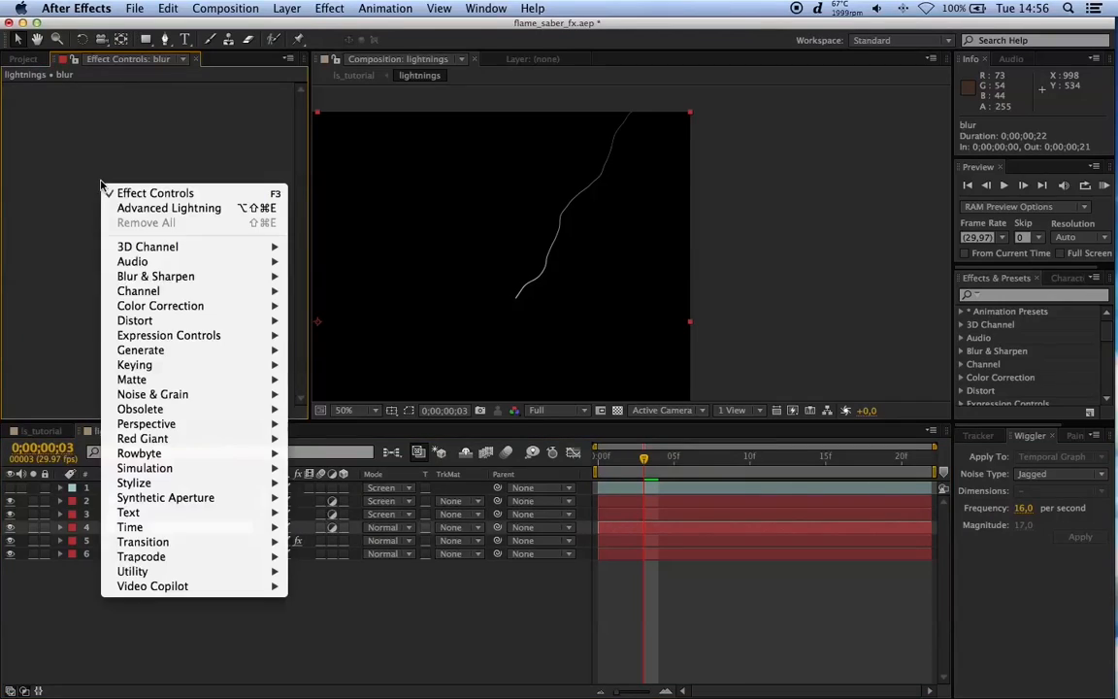
mouse_move(198, 278)
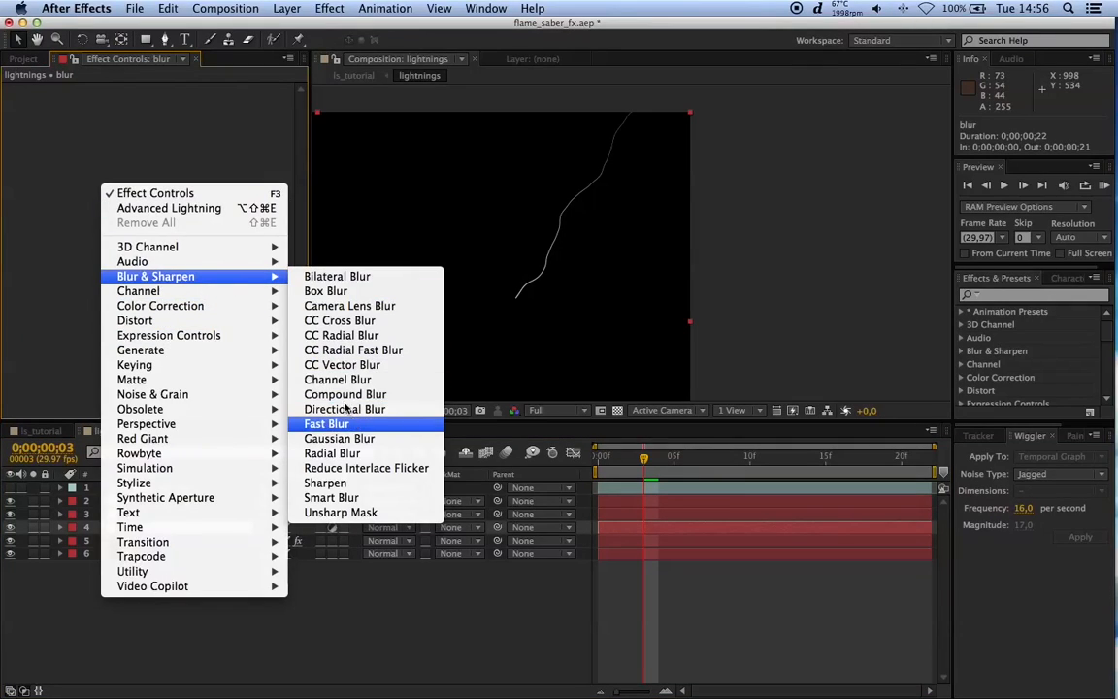
left_click(349, 425)
left_click(176, 102)
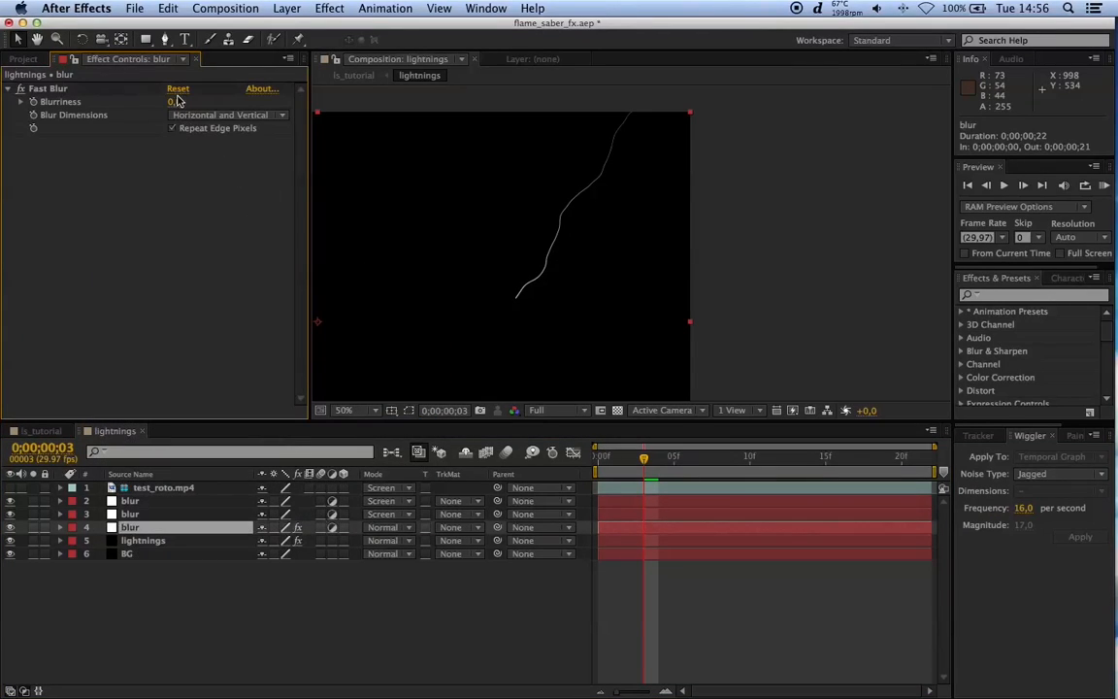
type("1")
key("Return")
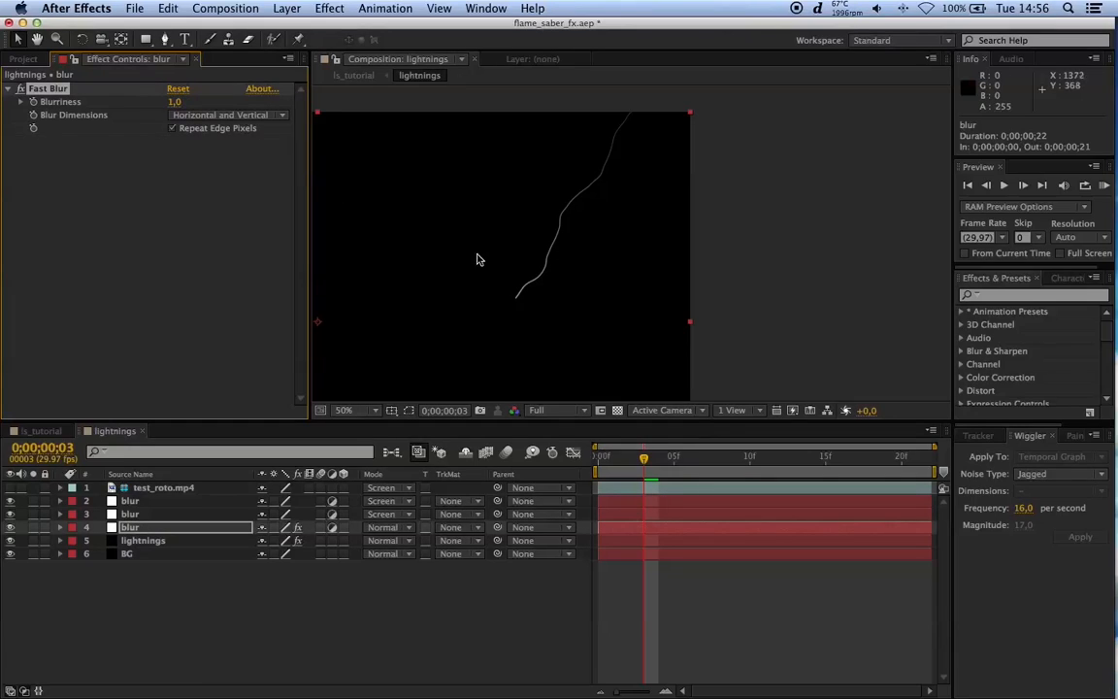
Step: Copy the Fast Blur effect to the middle blur layer and set its Blurriness to 3
scroll(503, 262, "up", 2)
left_click_drag(402, 202, 589, 267)
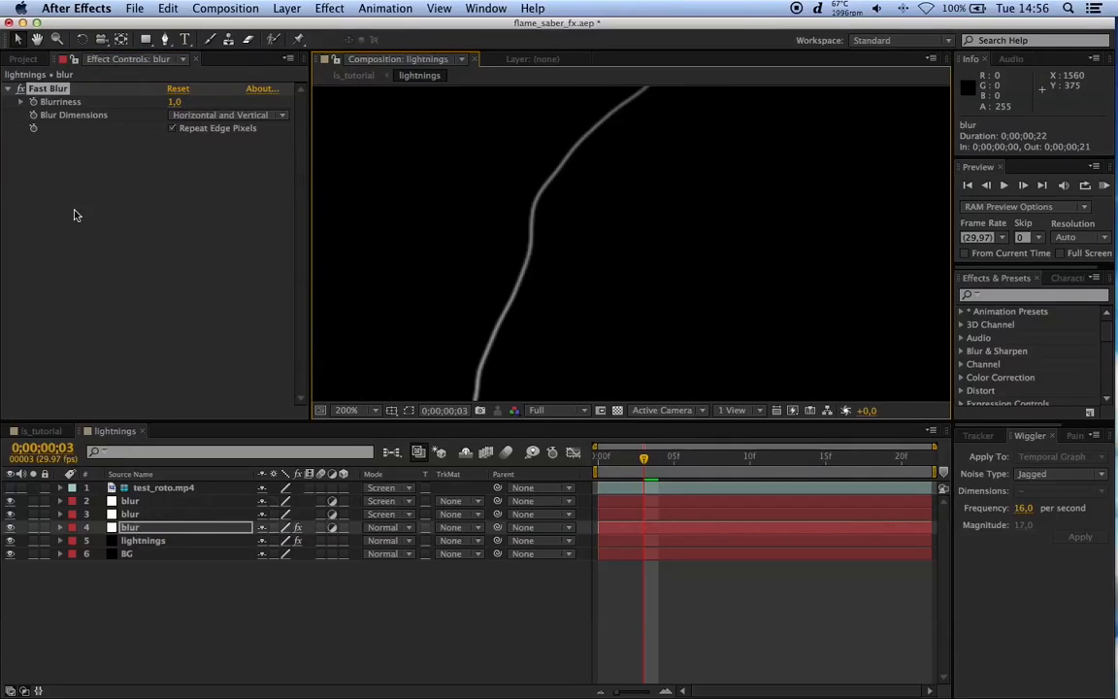
left_click(58, 94)
left_click(166, 514)
left_click(95, 269)
key("super+v")
left_click(176, 103)
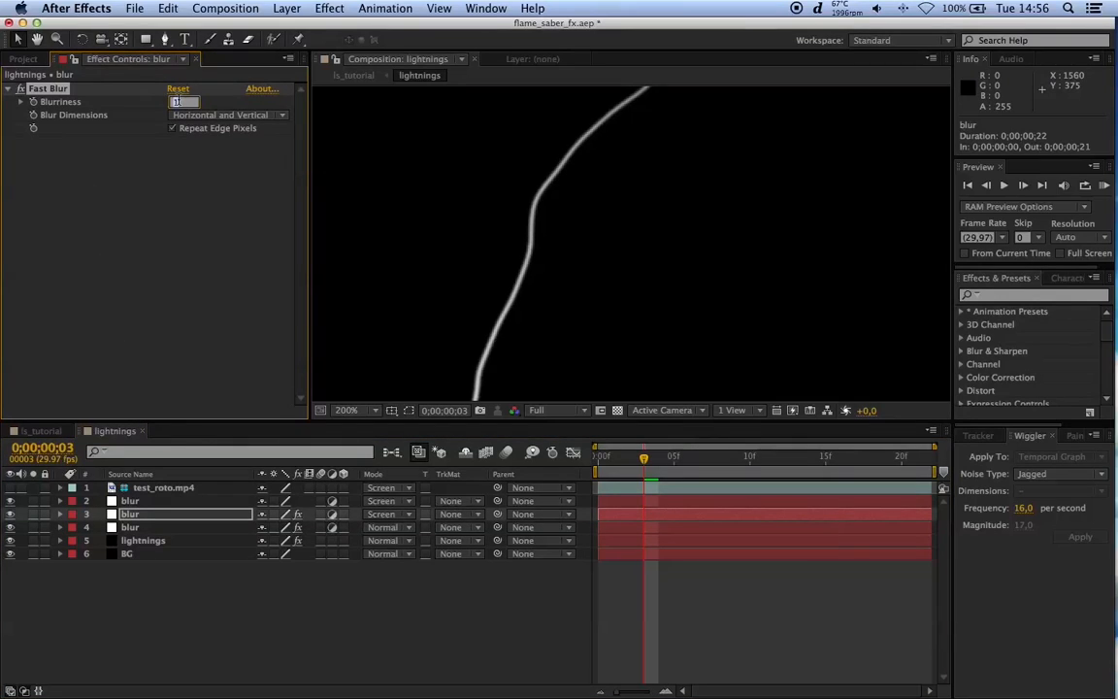
key("Return")
left_click(174, 102)
type("3")
key("Return")
Step: Give the uppermost blur layer the same Fast Blur effect with a Blurriness of 12
key("super+Up")
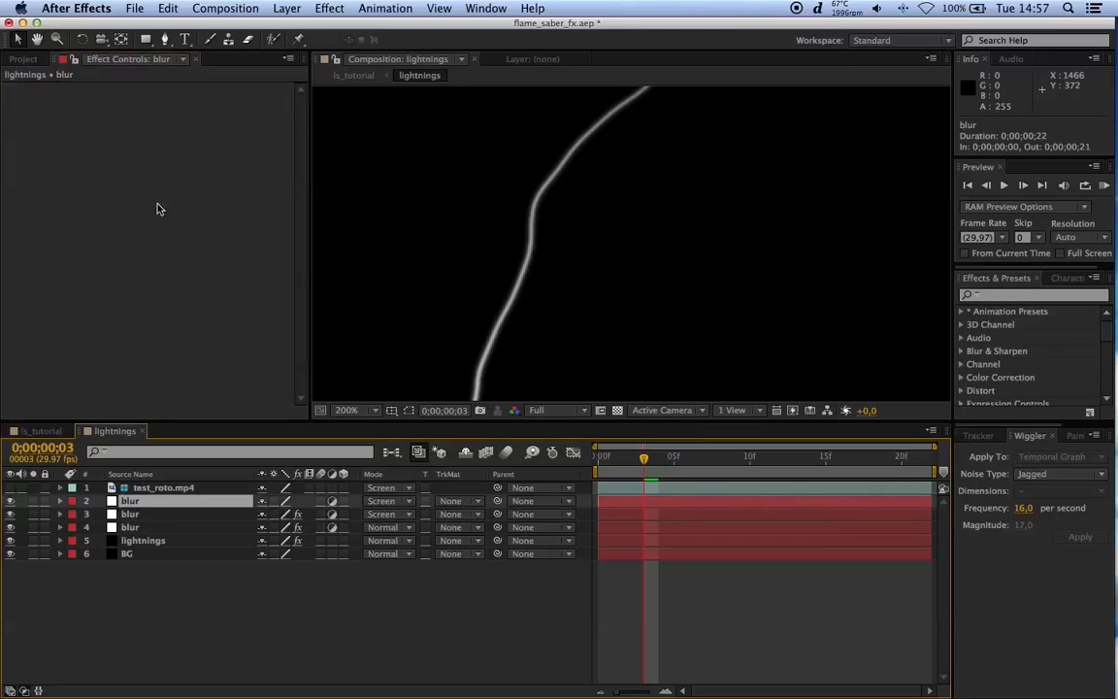
left_click(174, 102)
type("12")
key("Return")
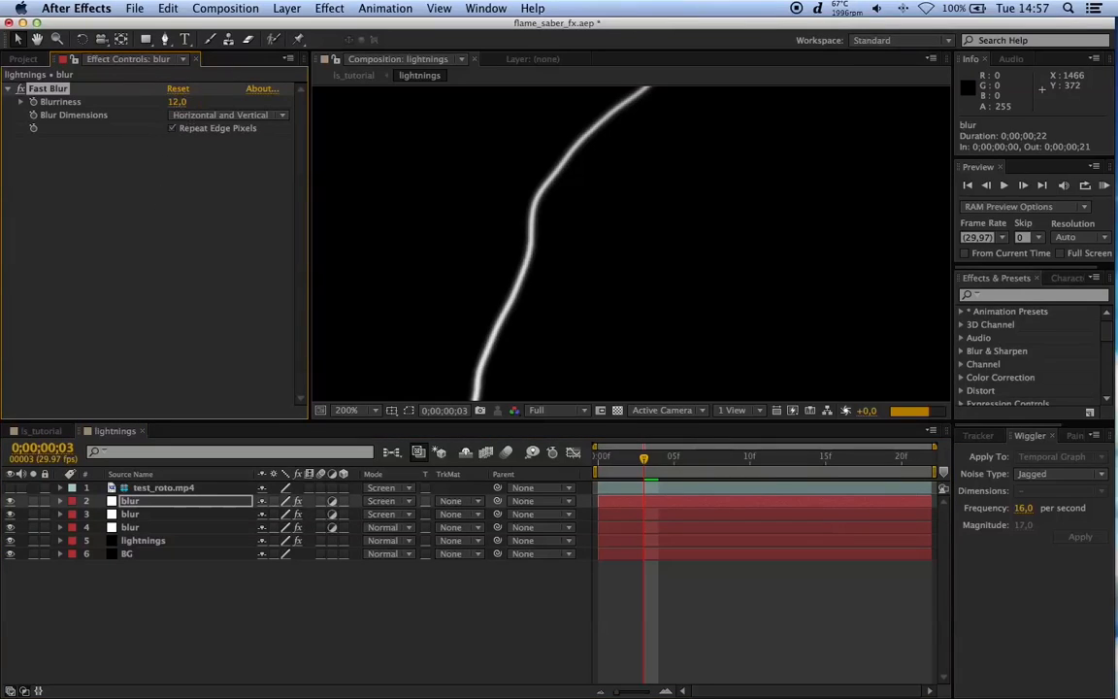
left_click(187, 617)
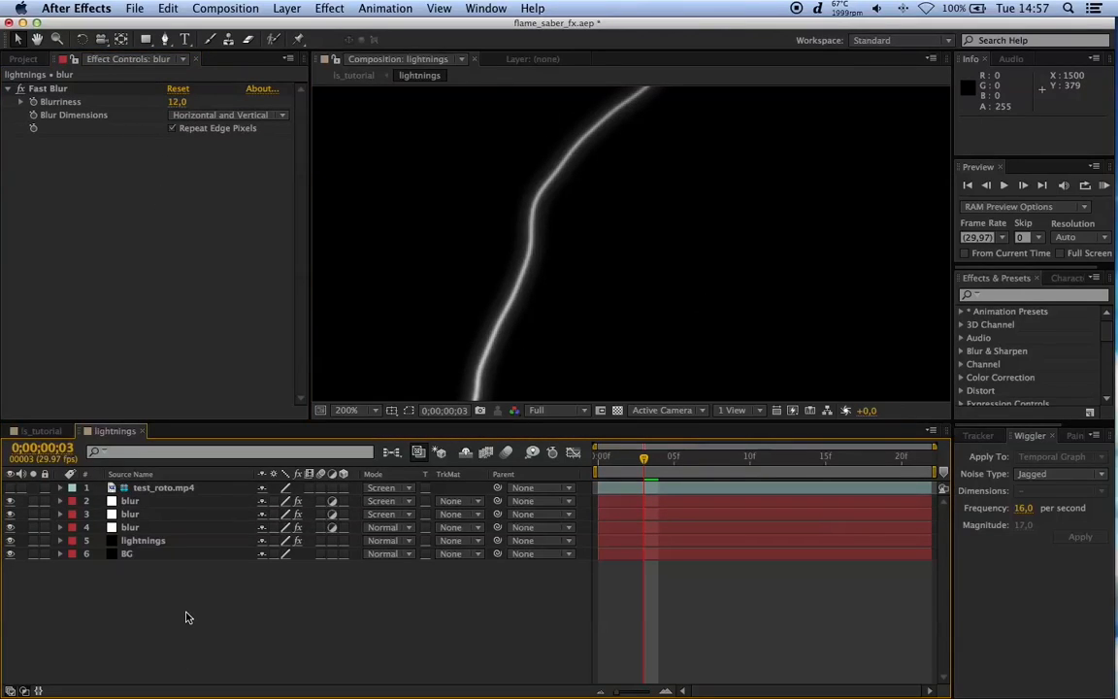
Step: Create a new adjustment layer in the lightnings composition and rename its source to echo
scroll(579, 352, "down", 2)
scroll(592, 257, "down", 1)
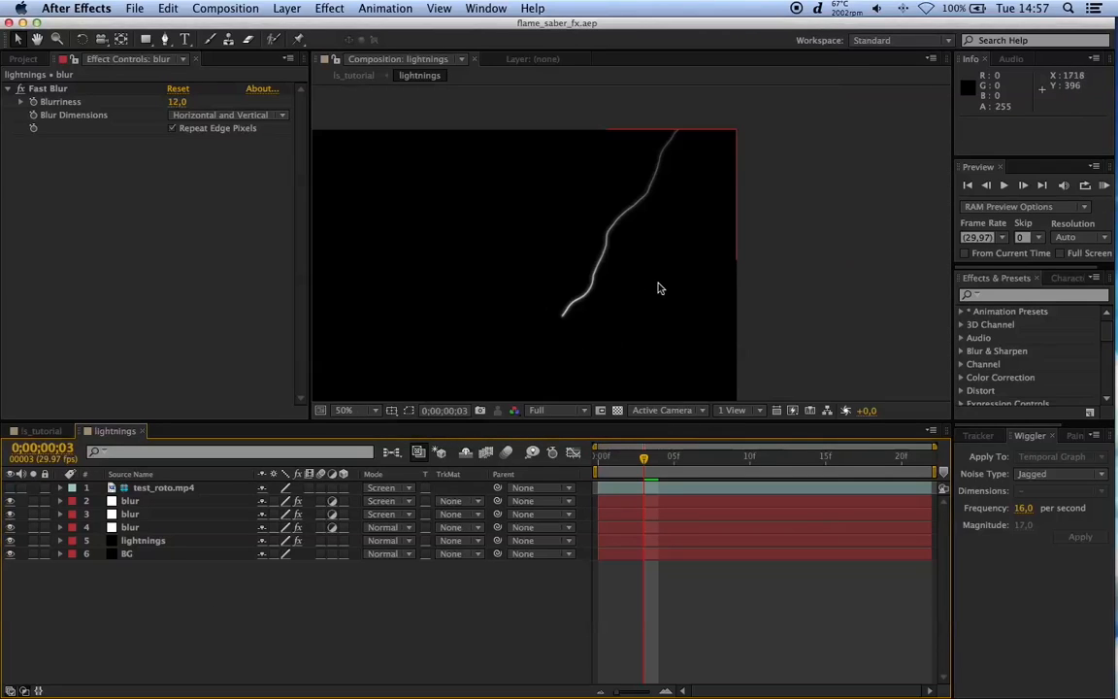
right_click(170, 582)
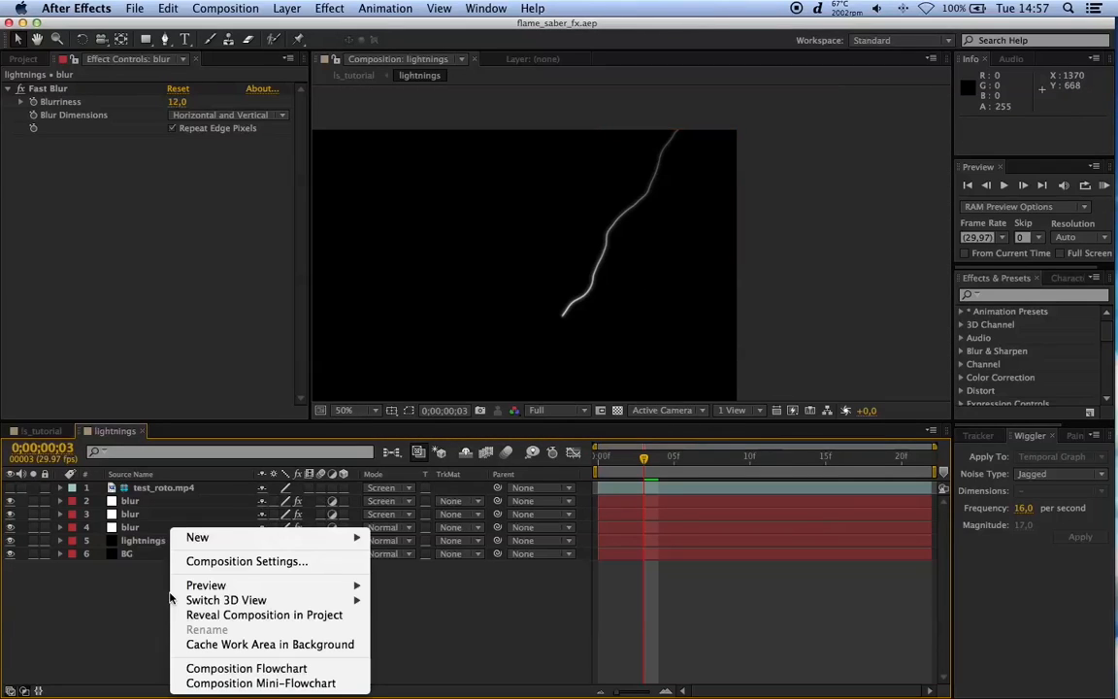
mouse_move(194, 536)
left_click(451, 647)
left_click(35, 60)
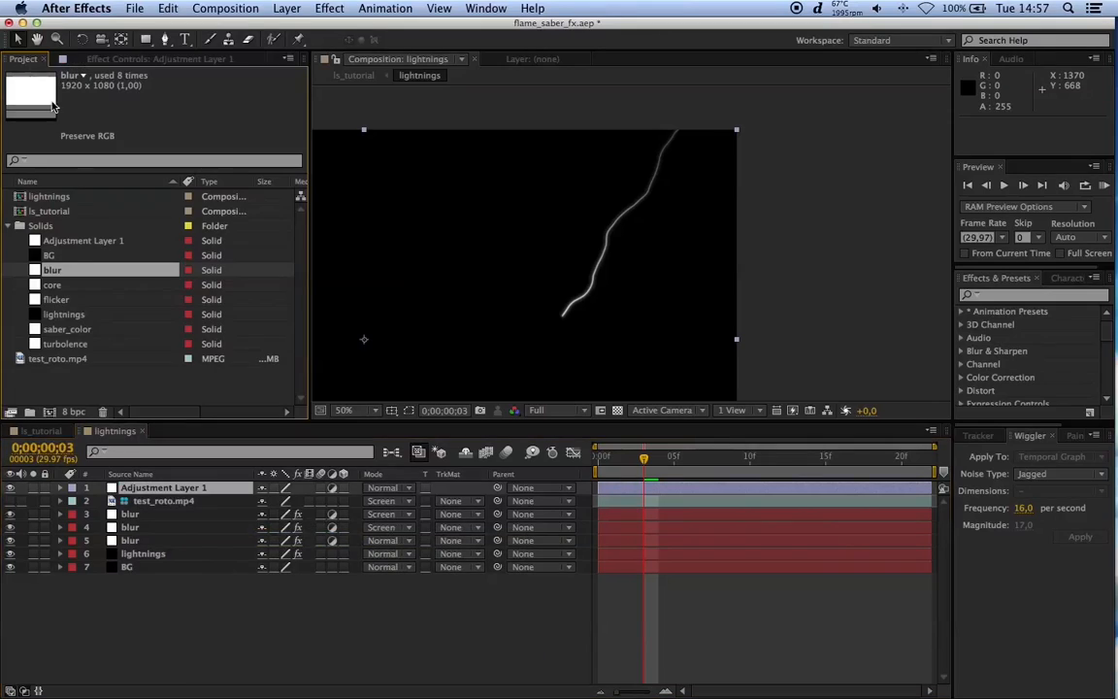
right_click(85, 241)
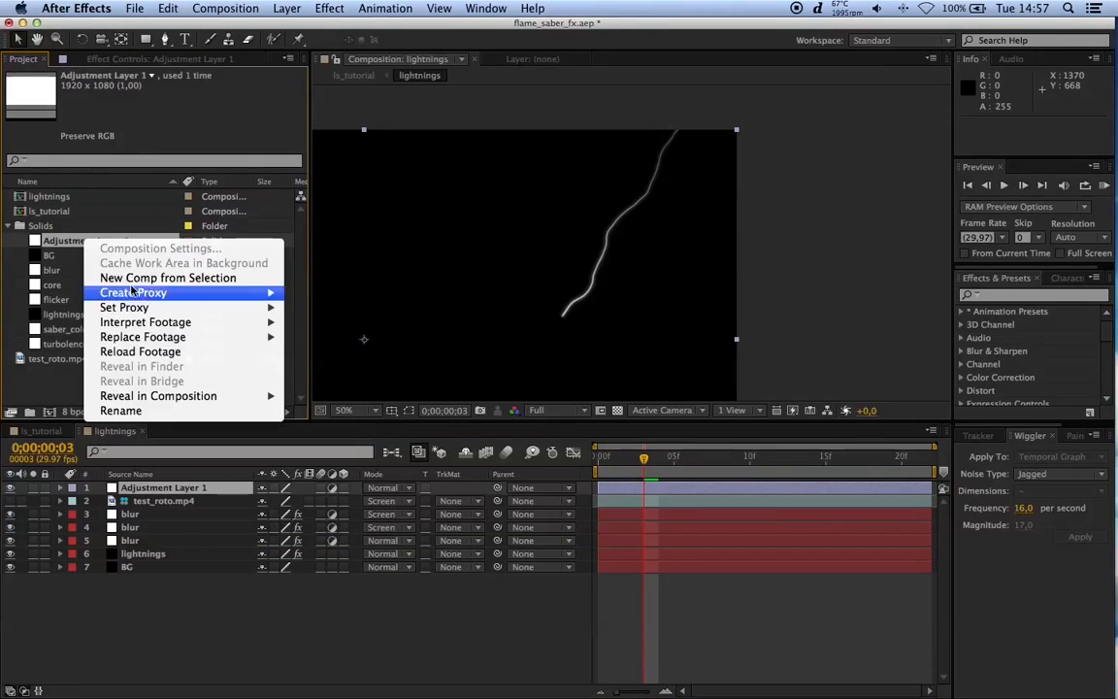
left_click(126, 410)
type("echo")
key("Return")
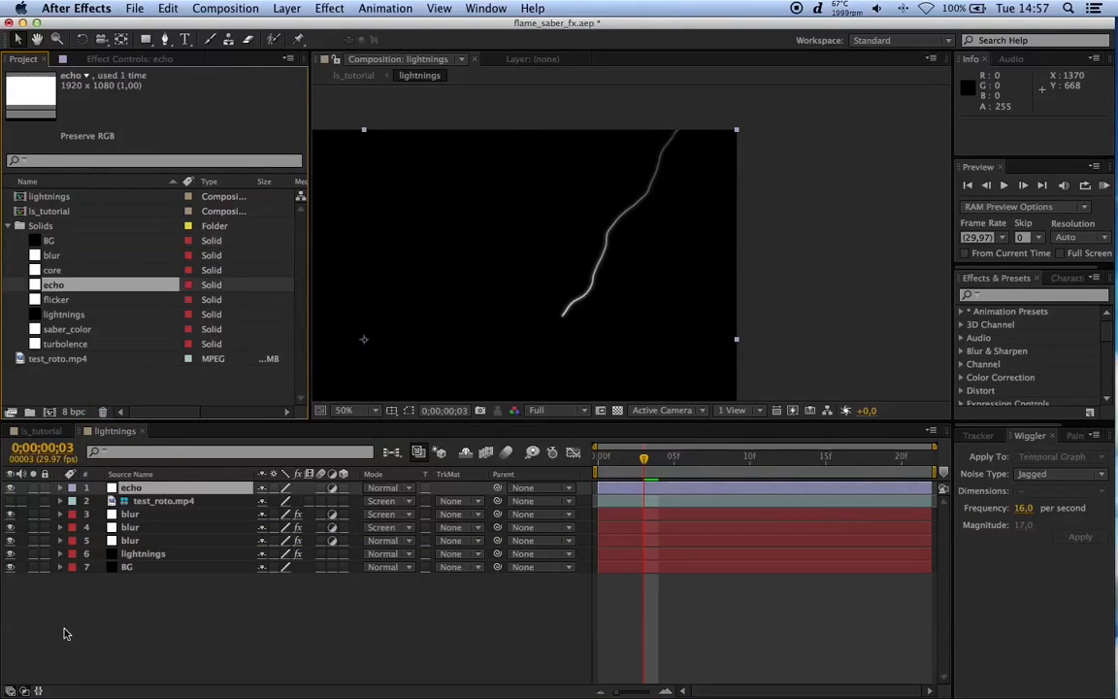
Step: Move the echo layer directly above the lightnings layer and apply the Echo effect to it
left_click_drag(131, 487, 142, 549)
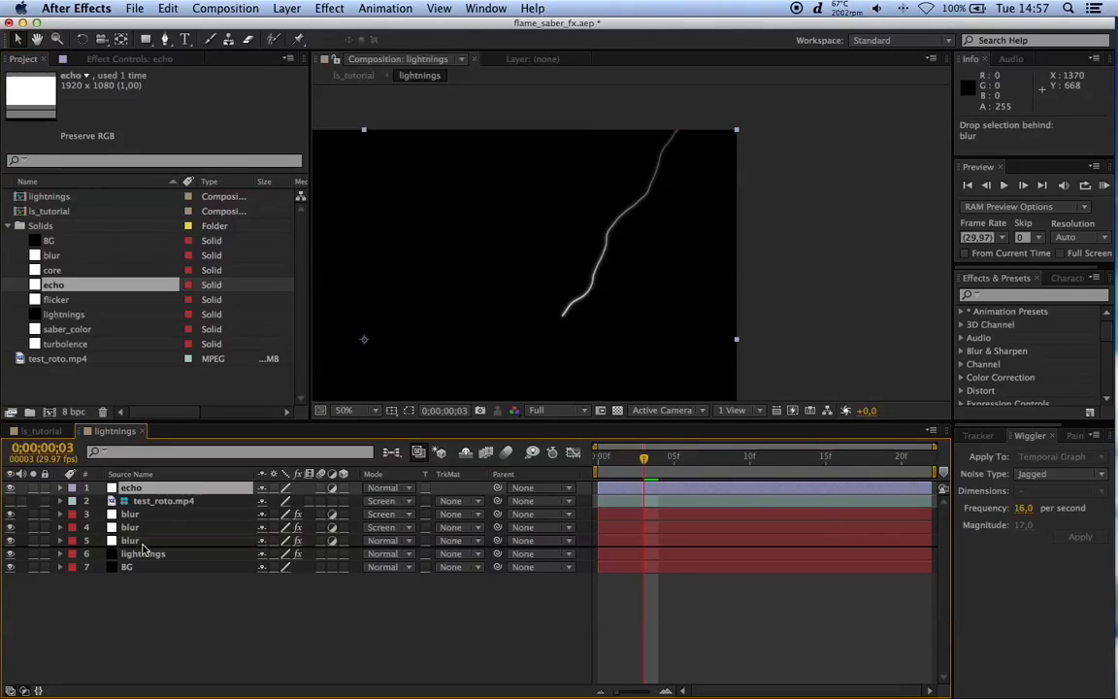
left_click_drag(142, 550, 141, 549)
left_click(152, 59)
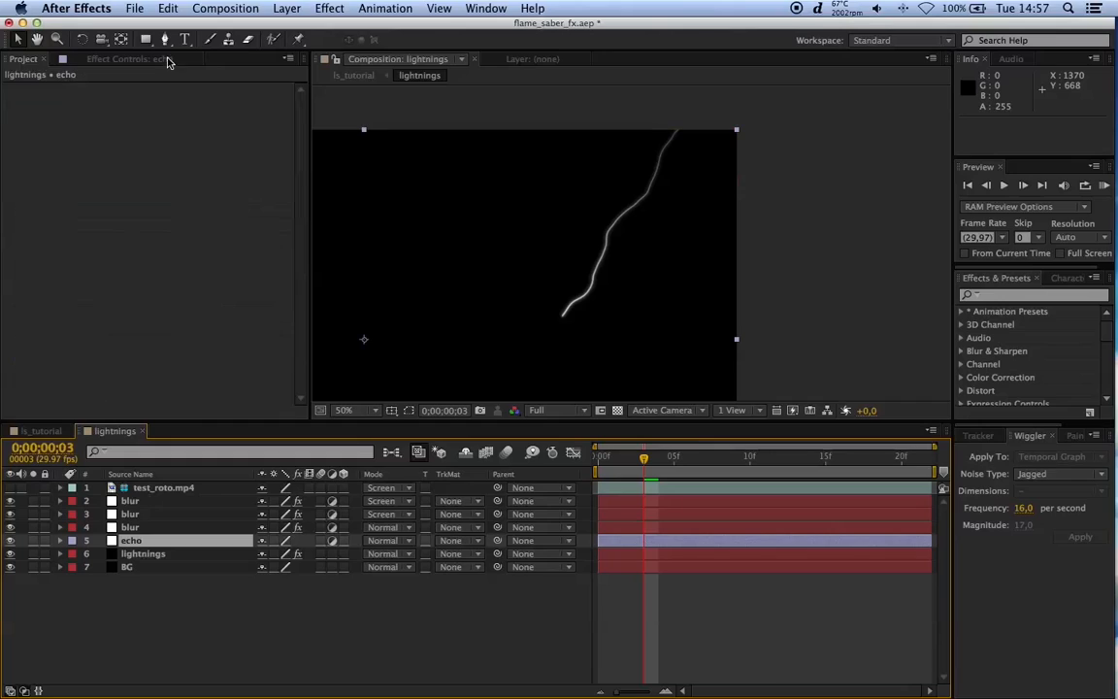
right_click(109, 249)
mouse_move(229, 466)
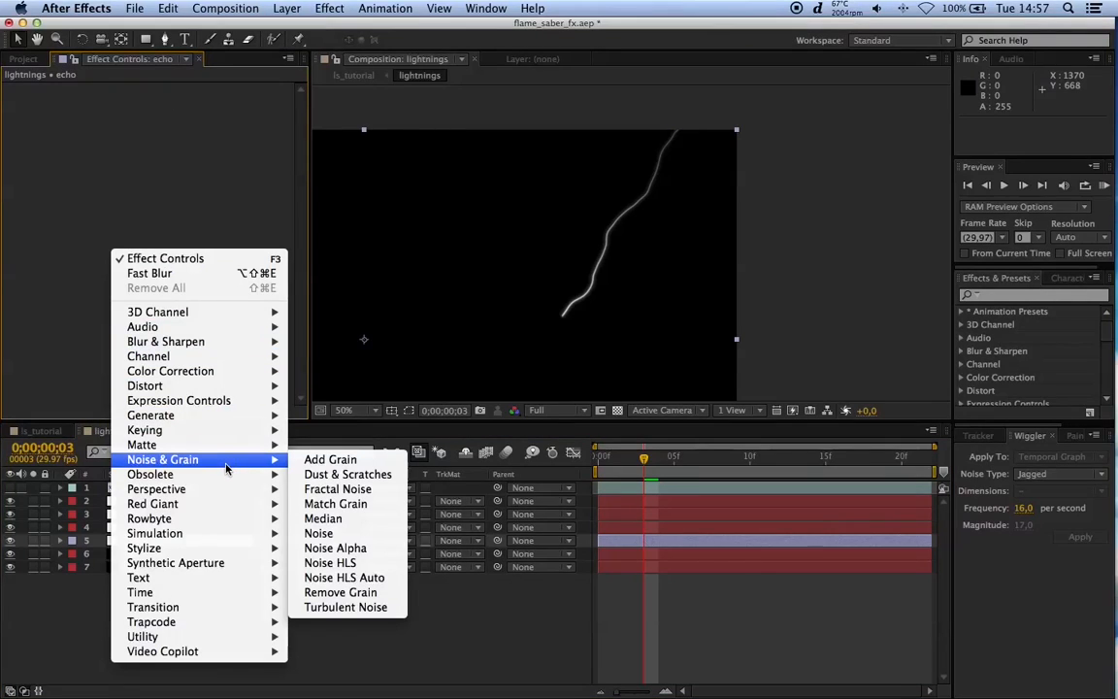
mouse_move(233, 592)
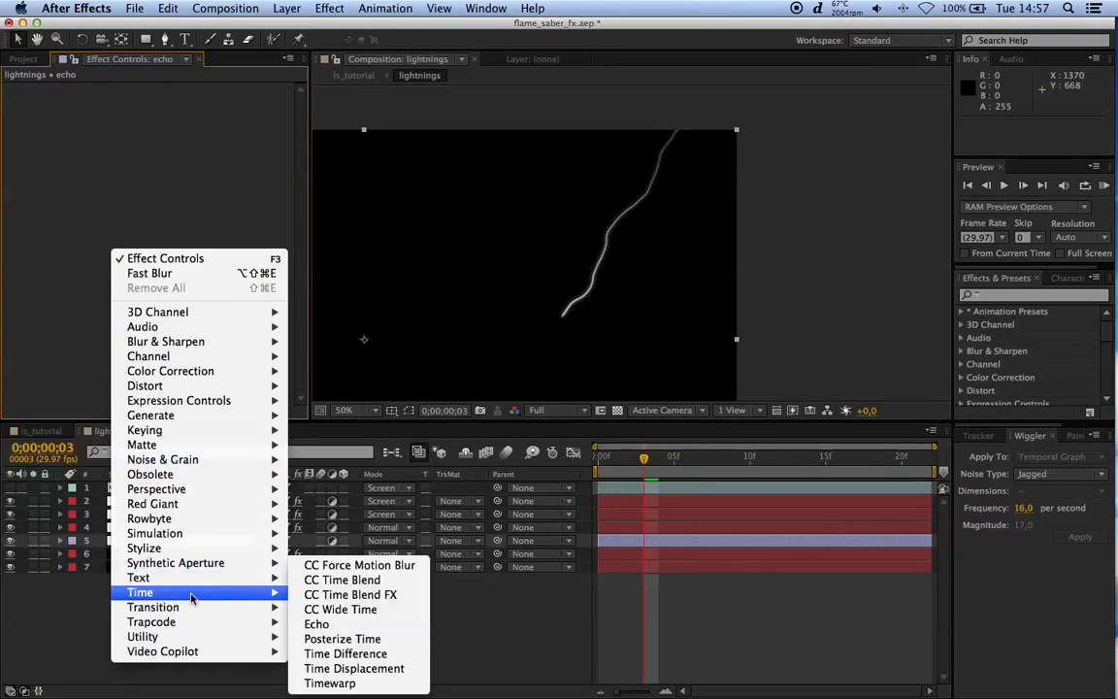
left_click(378, 626)
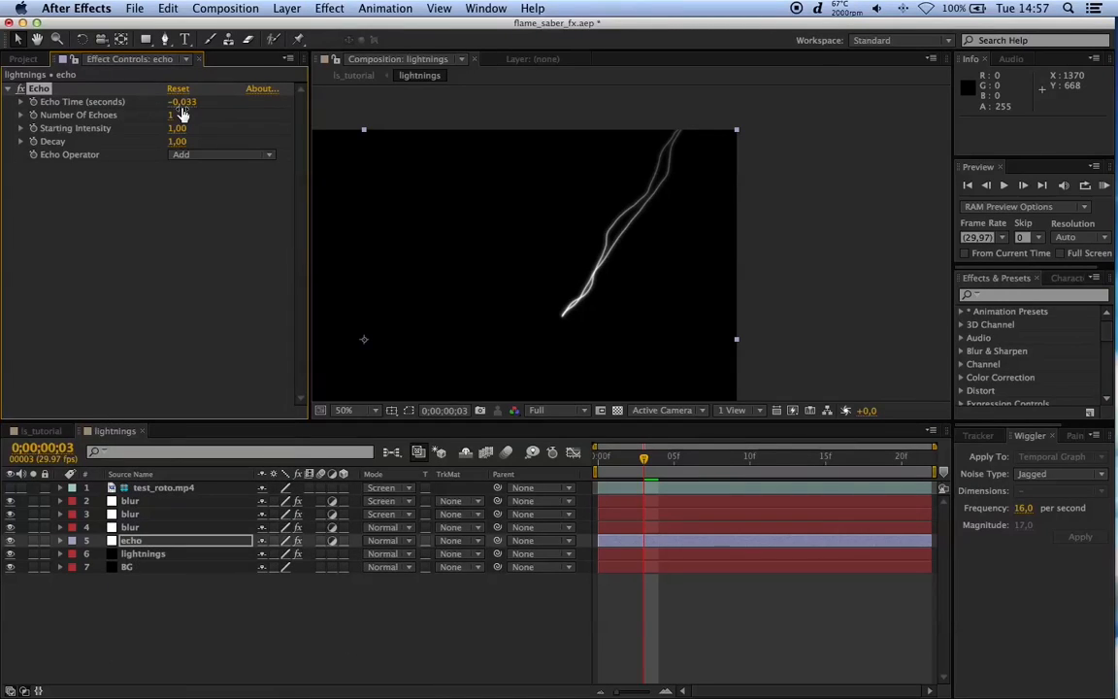
Step: Set the Echo effect's Echo Time to -0,003 seconds and Number Of Echoes to 6
left_click(183, 102)
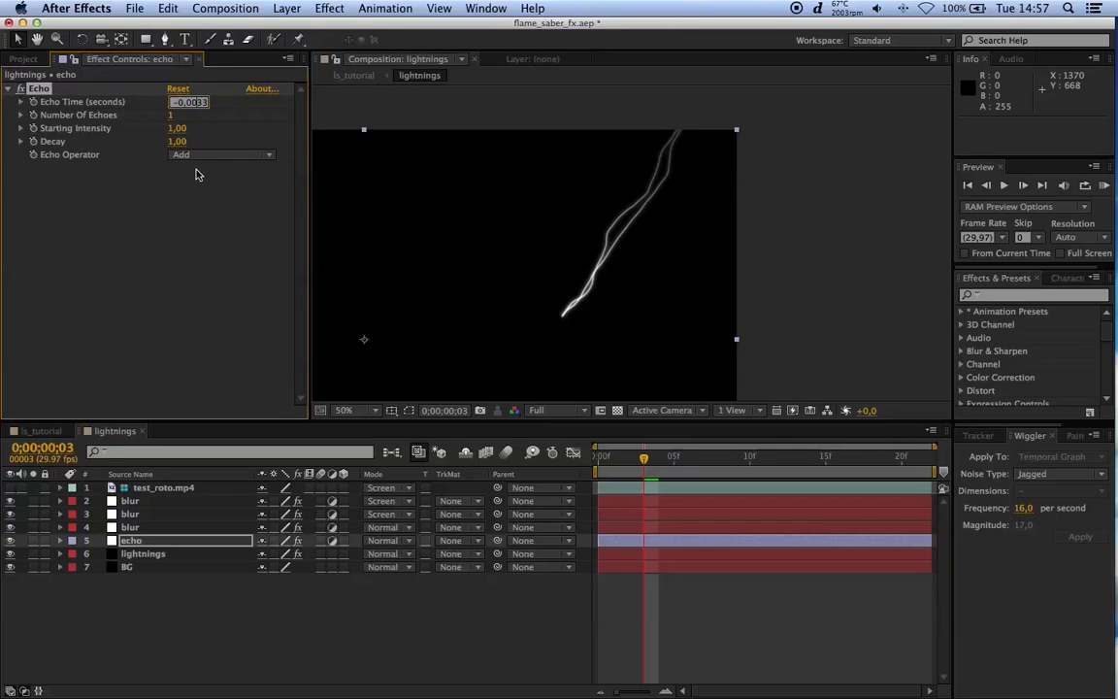
key("Tab")
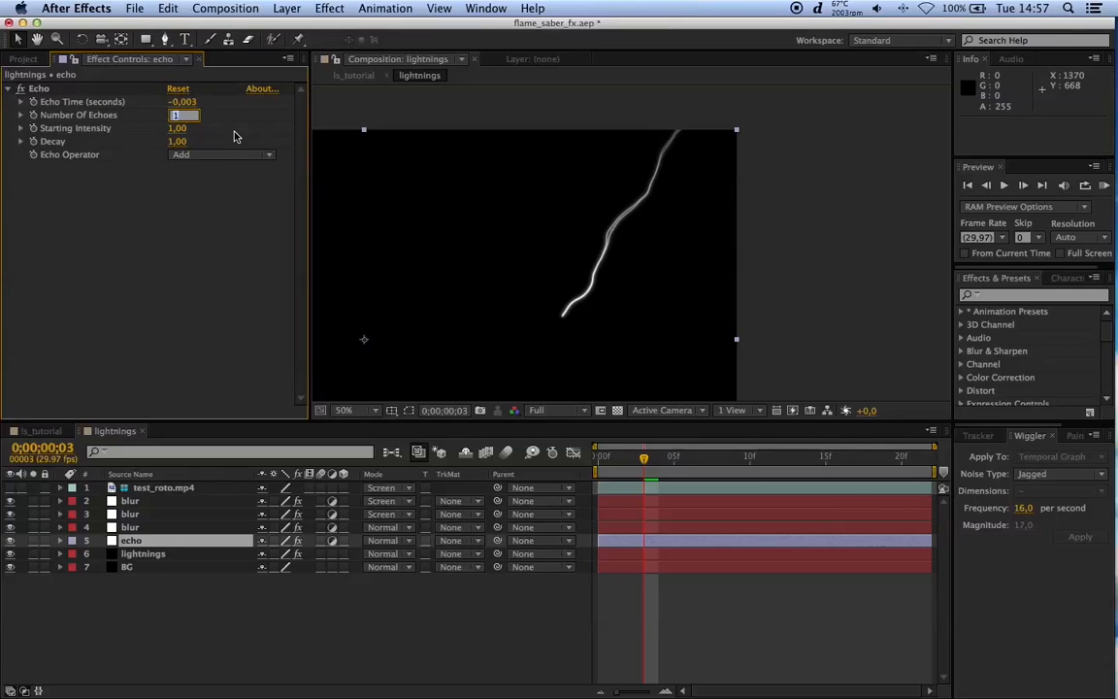
type("6")
key("Return")
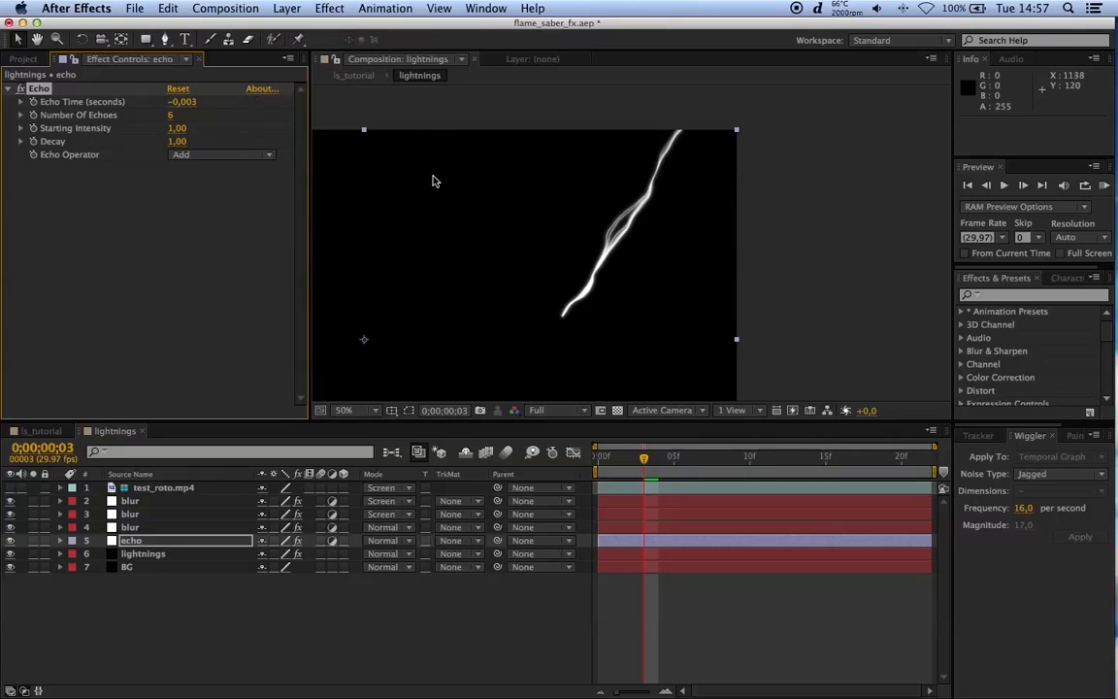
Step: Set the Echo effect's Starting Intensity to 0,90 and Decay to 0,80
left_click(182, 132)
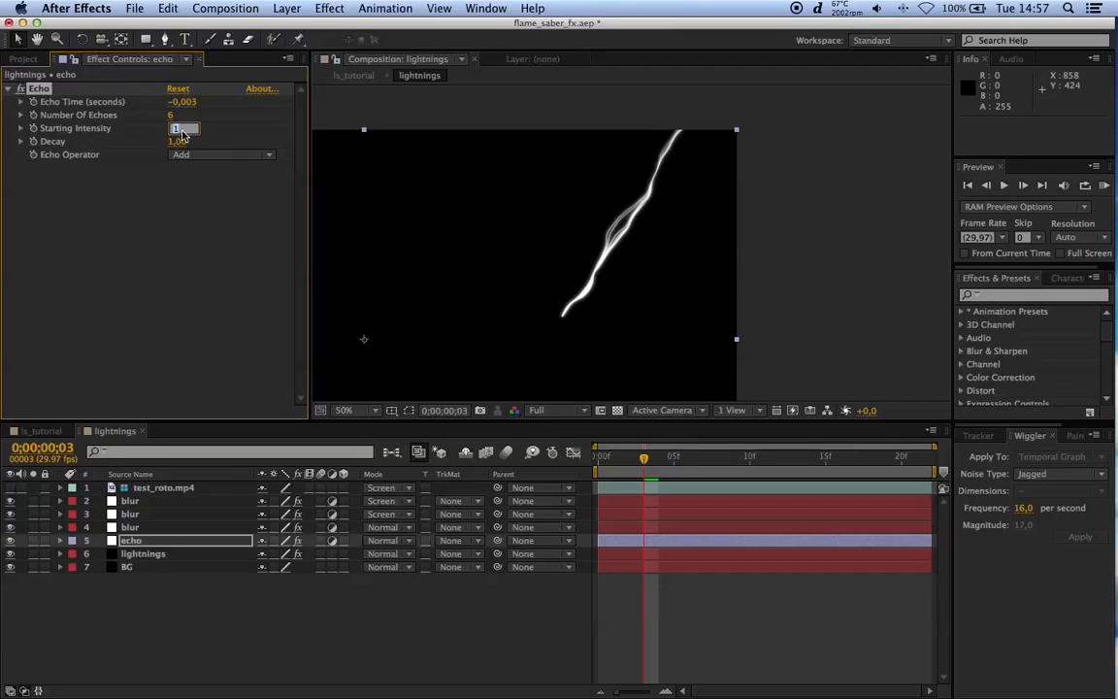
key("Return")
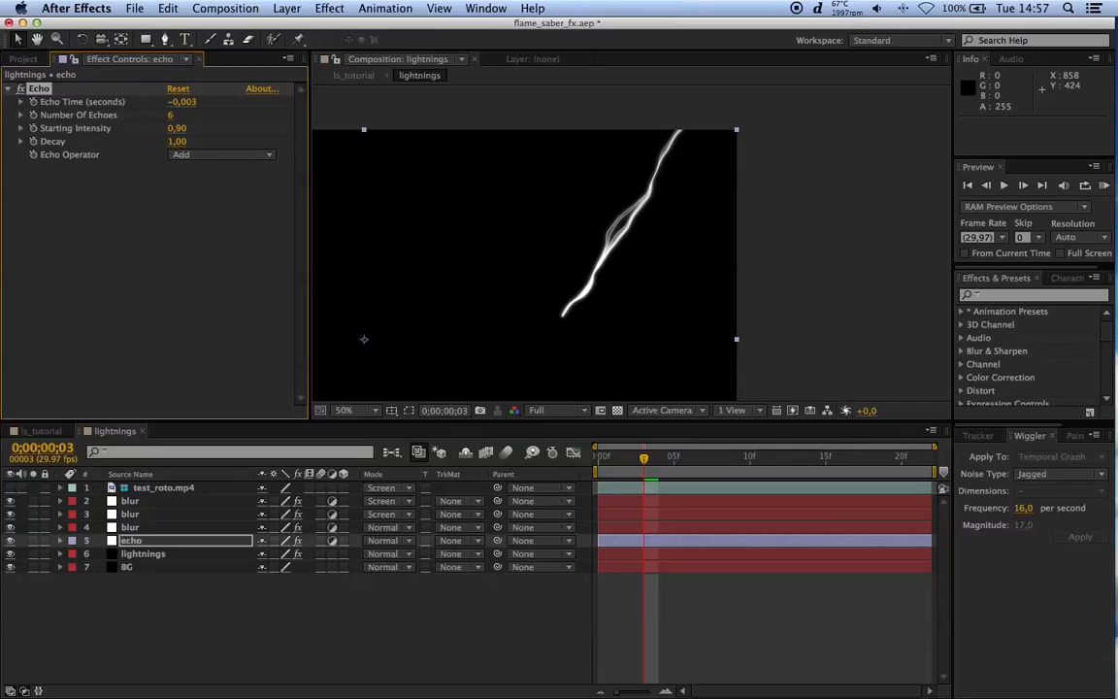
left_click(181, 142)
type("0,80")
key("Return")
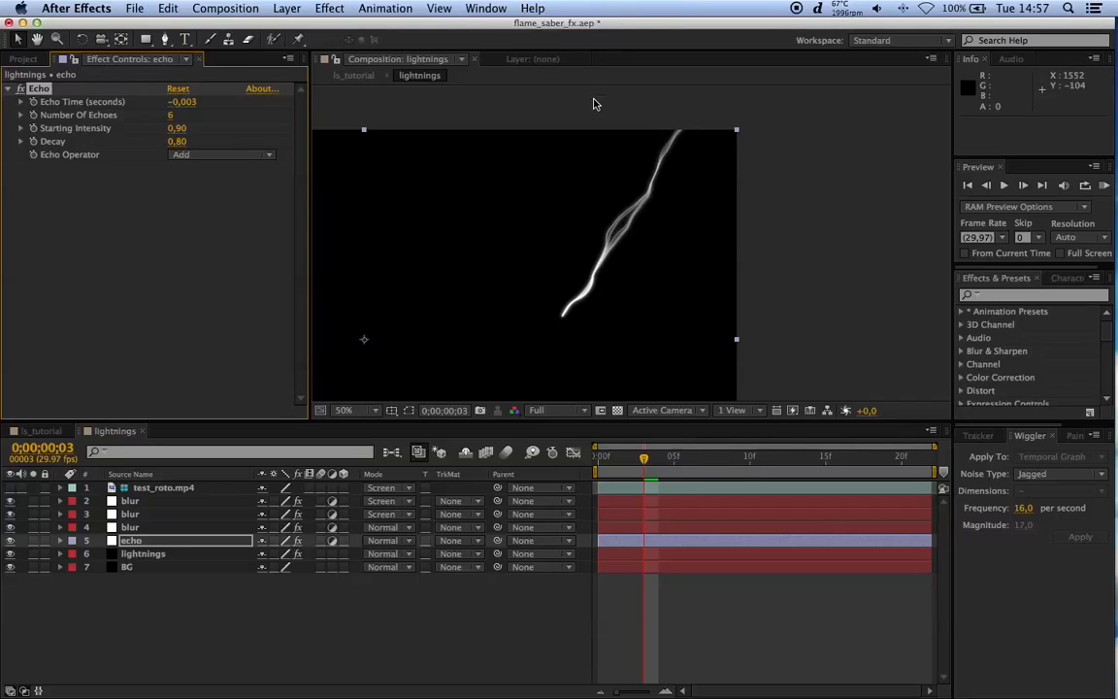
Step: Inspect the echoed lightning up close at frame 6
scroll(625, 241, "up", 2)
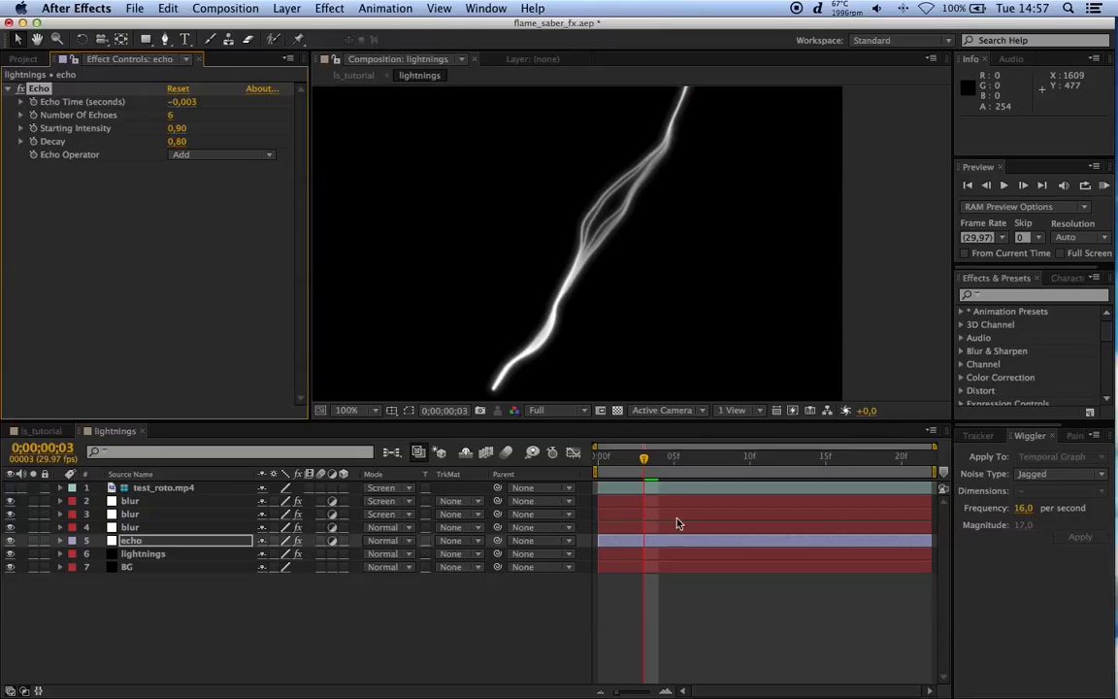
left_click(689, 467)
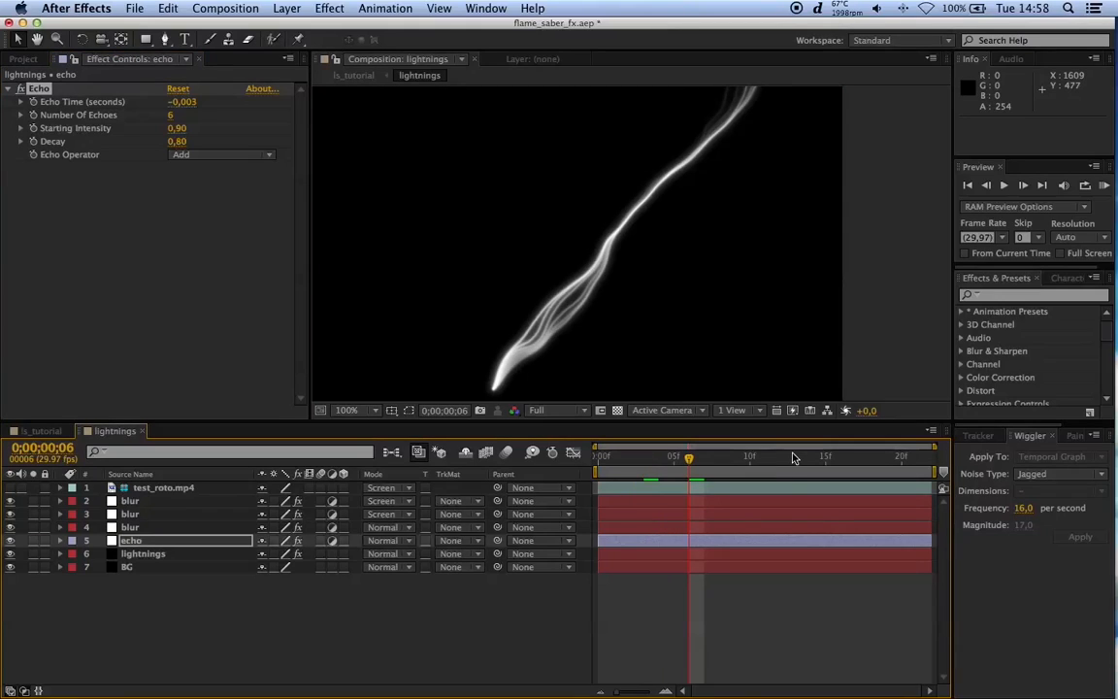
Step: Add a new adjustment layer above the blur layers in the lightnings composition
left_click_drag(804, 141, 743, 253)
scroll(669, 292, "down", 1)
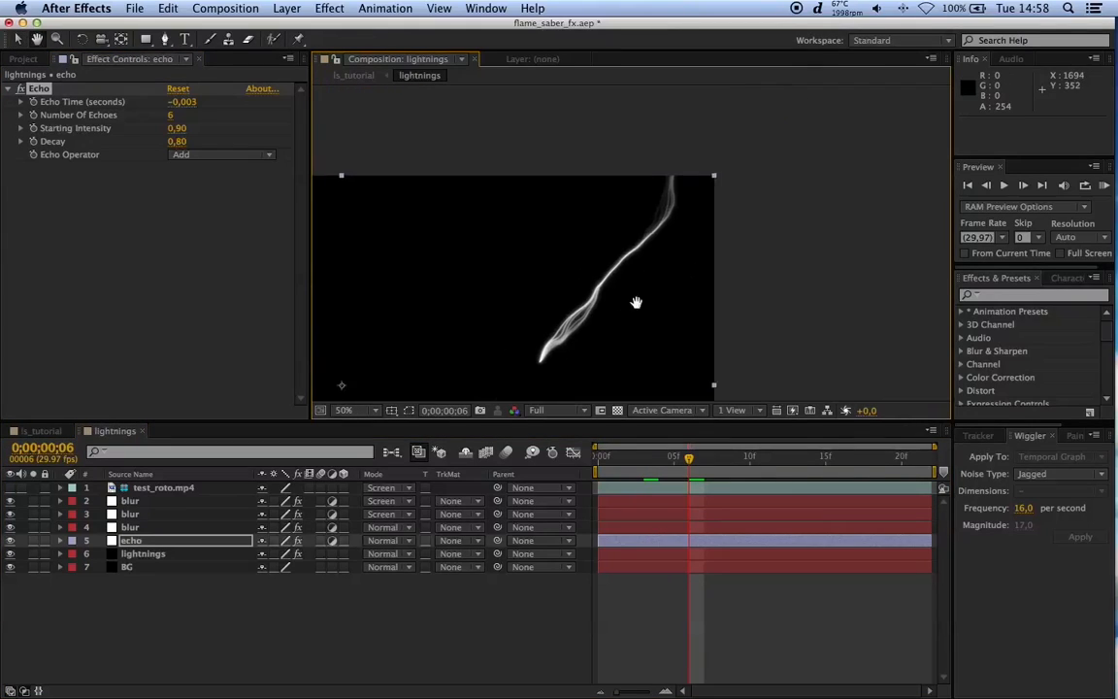
left_click_drag(621, 318, 692, 246)
left_click(176, 599)
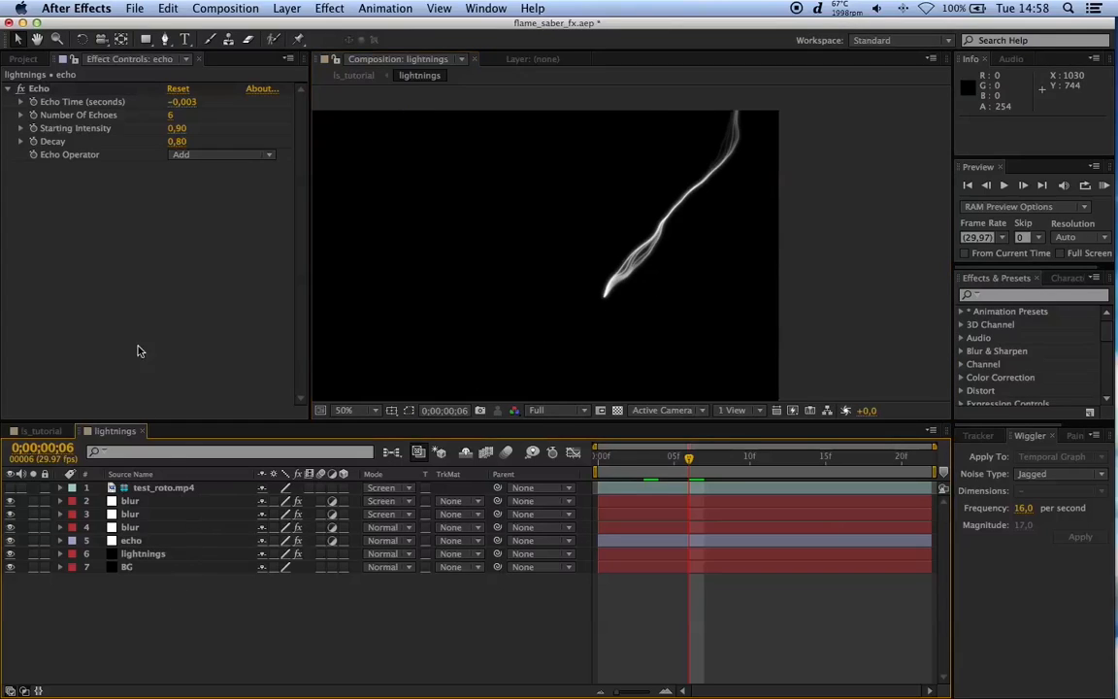
right_click(200, 534)
mouse_move(349, 538)
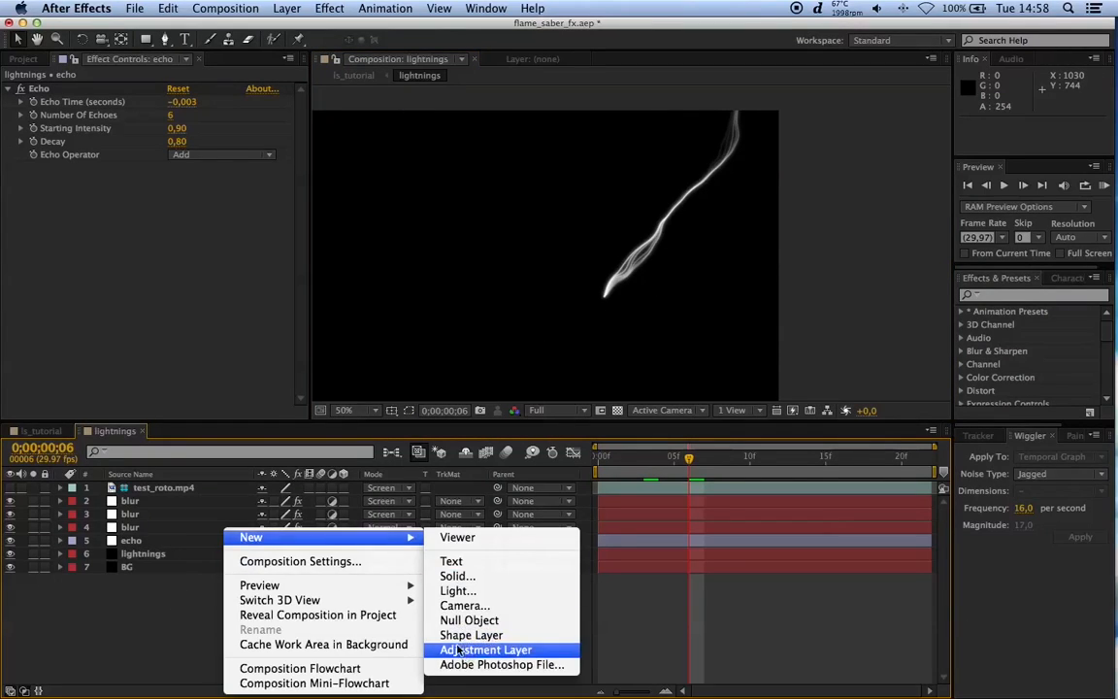
left_click(464, 650)
left_click_drag(170, 496, 171, 508)
Step: Rename the new adjustment layer's source solid as lightnings_color
left_click(21, 60)
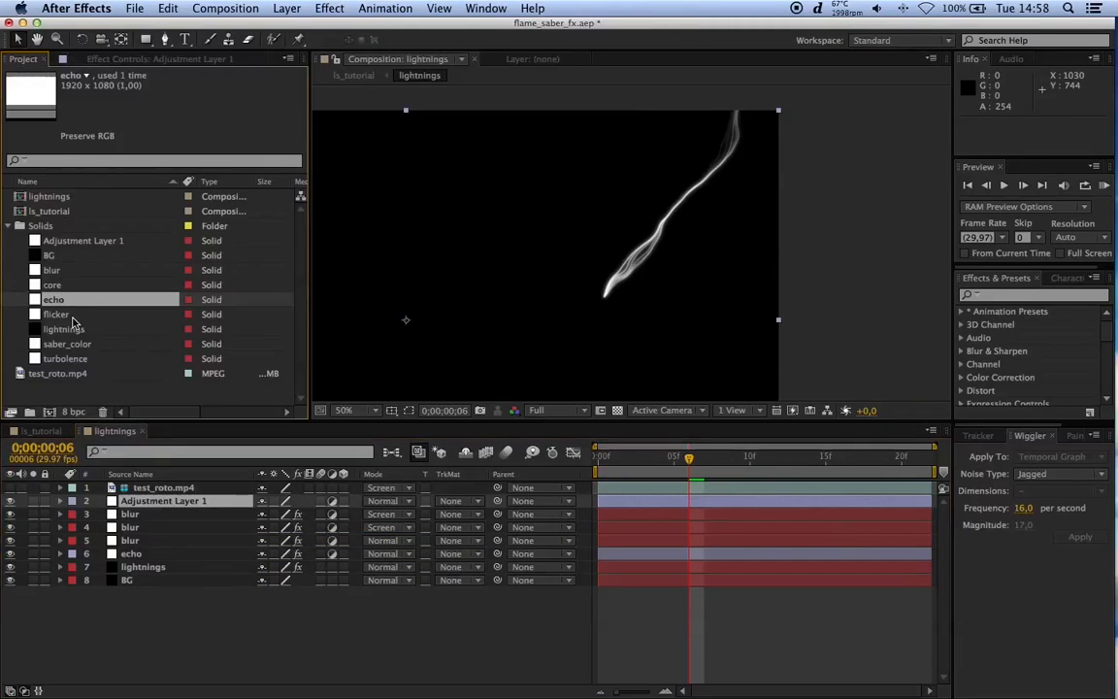
right_click(84, 241)
left_click(120, 411)
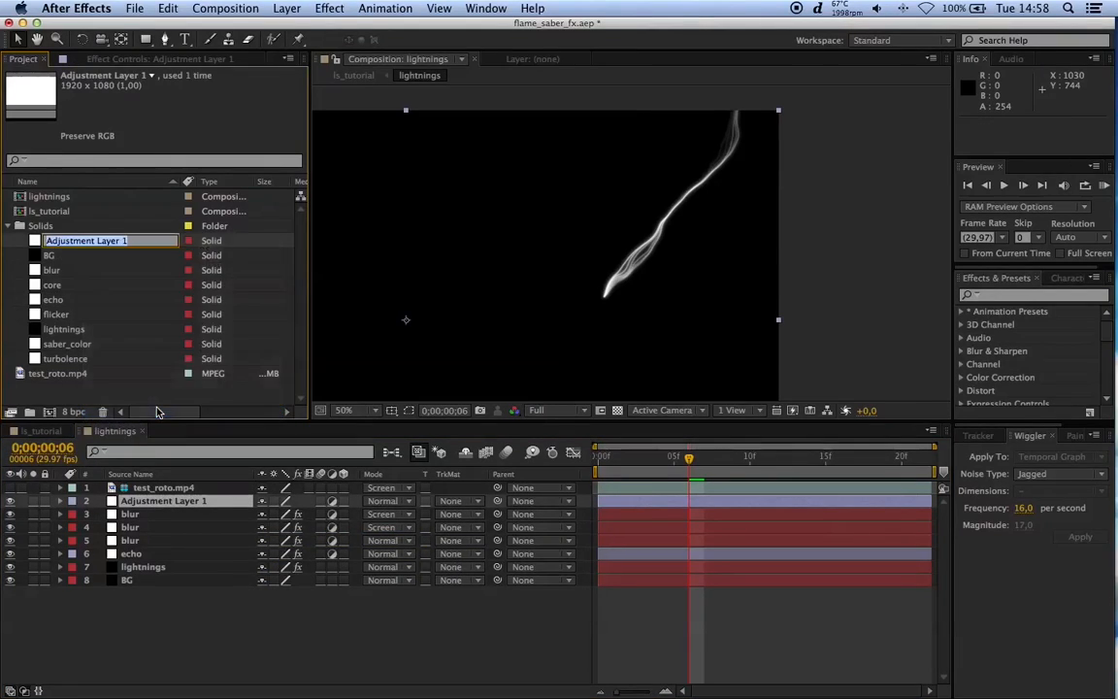
key("BackSpace")
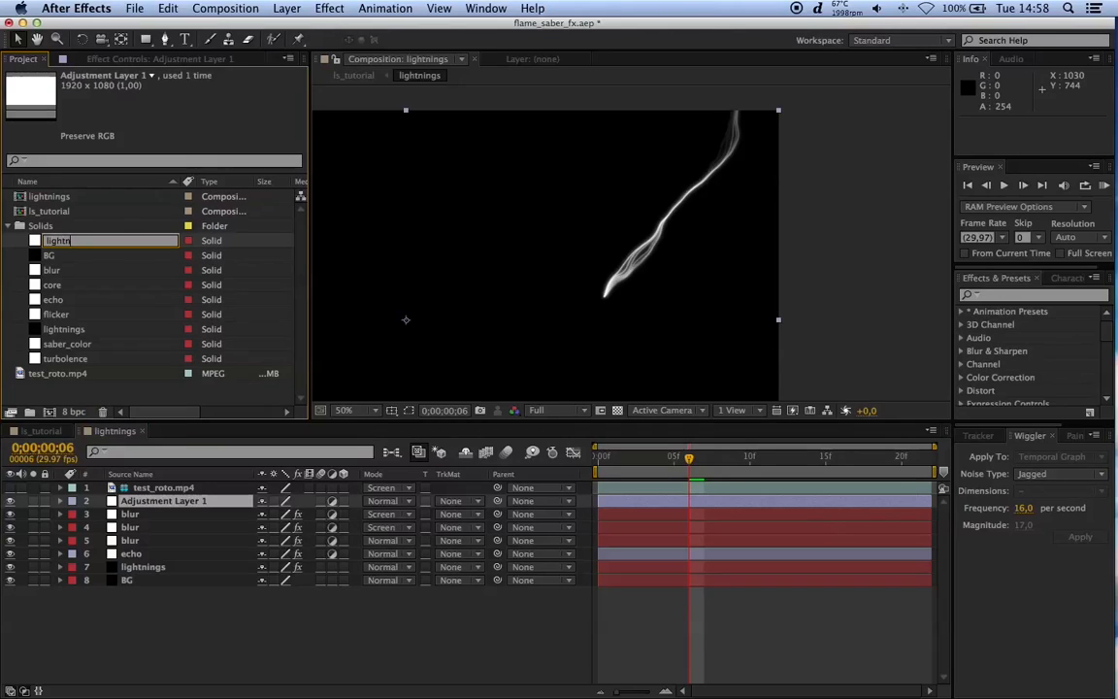
type("lightnings_color")
key("Return")
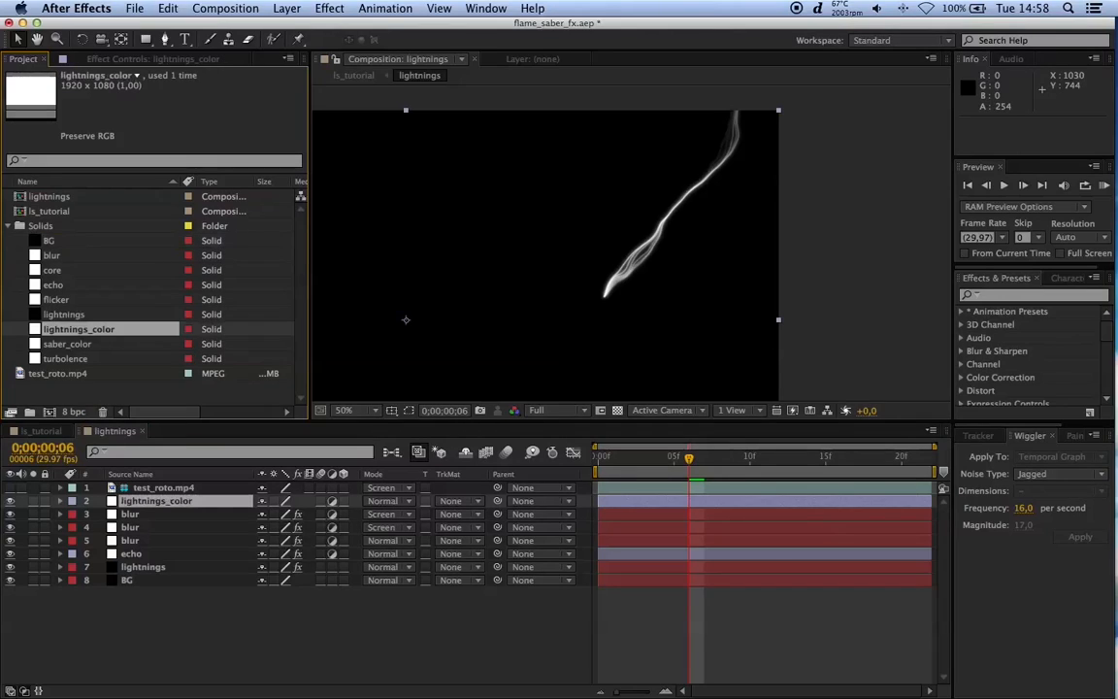
left_click(13, 332)
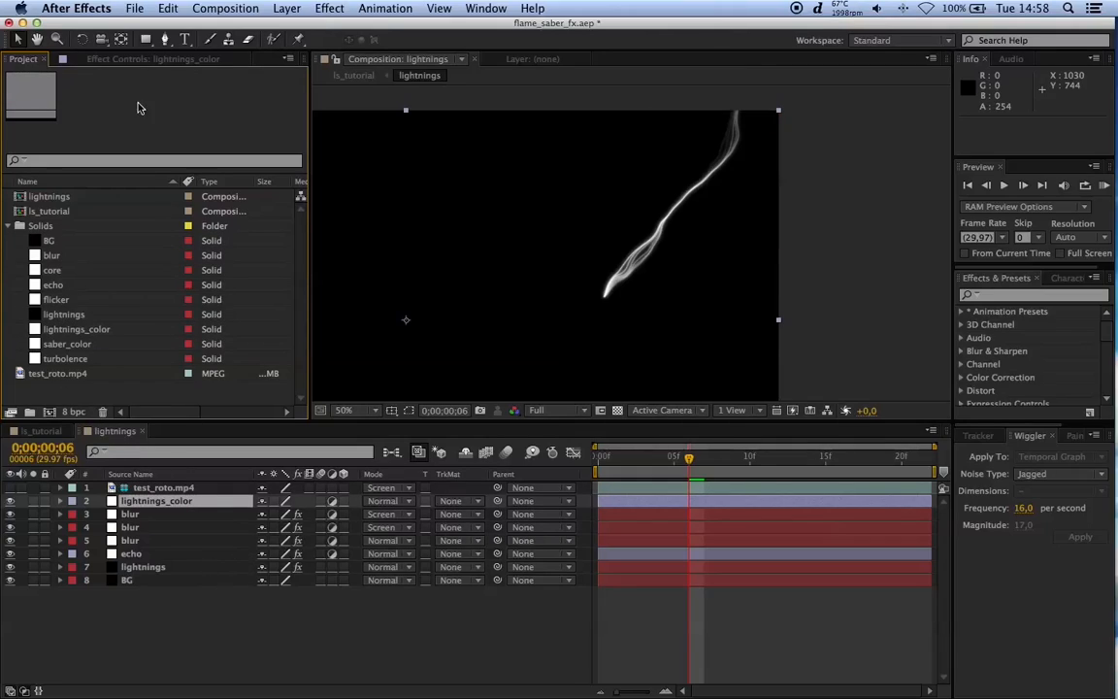
Step: Apply the Colorama color correction effect to the lightnings_color layer
left_click(136, 59)
right_click(143, 255)
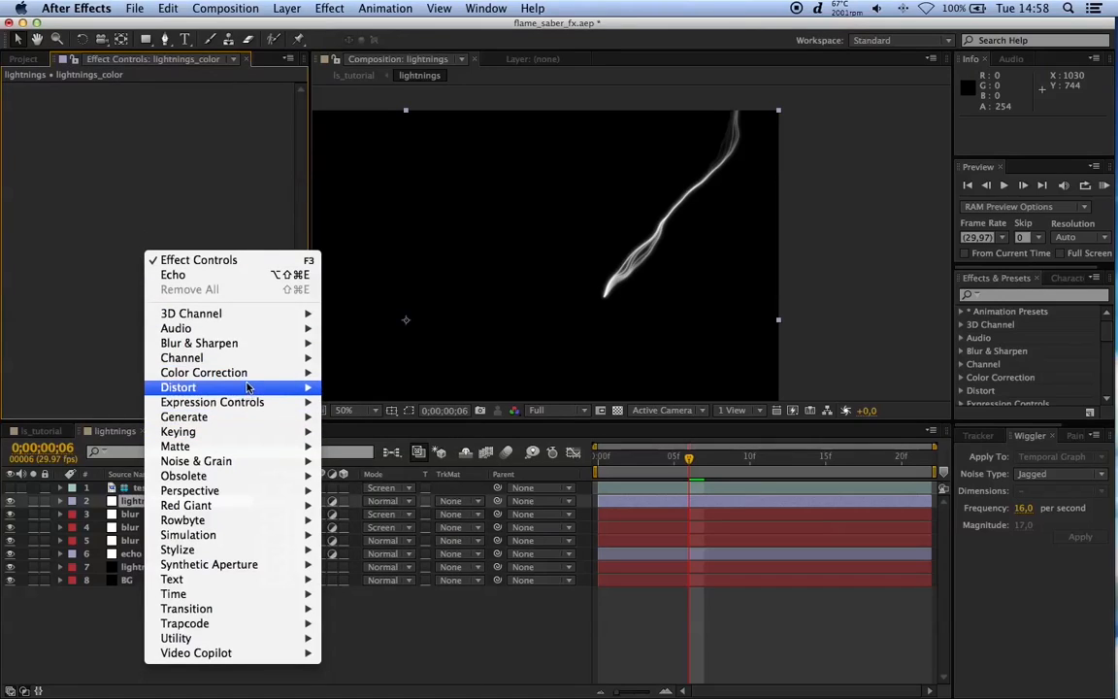
mouse_move(254, 375)
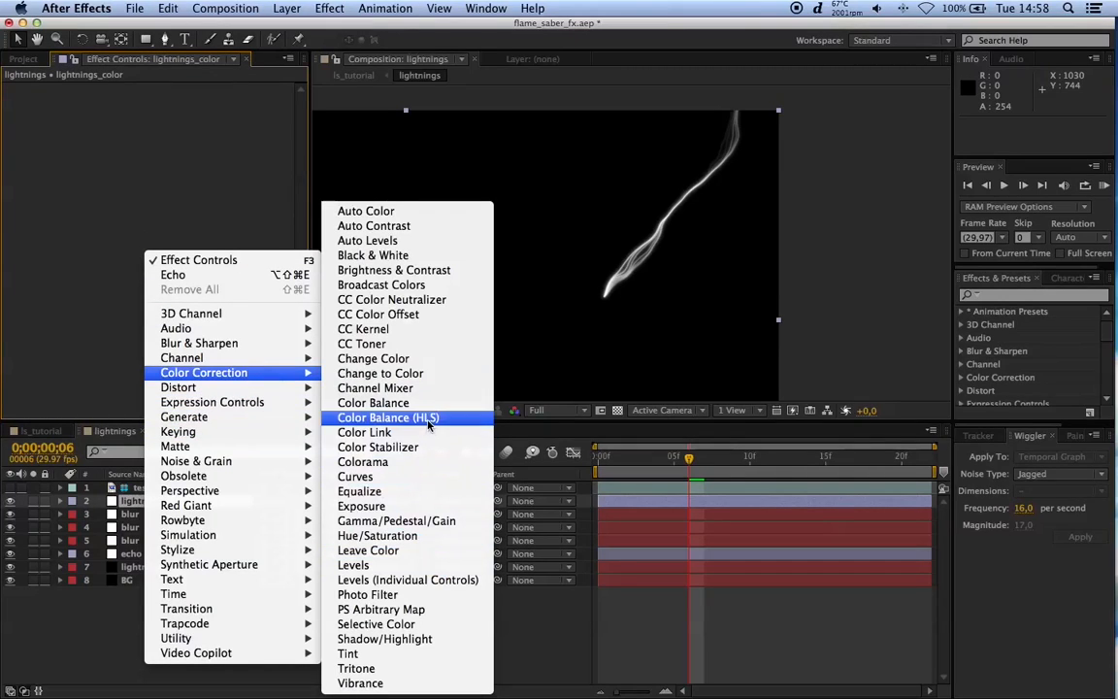
left_click(397, 461)
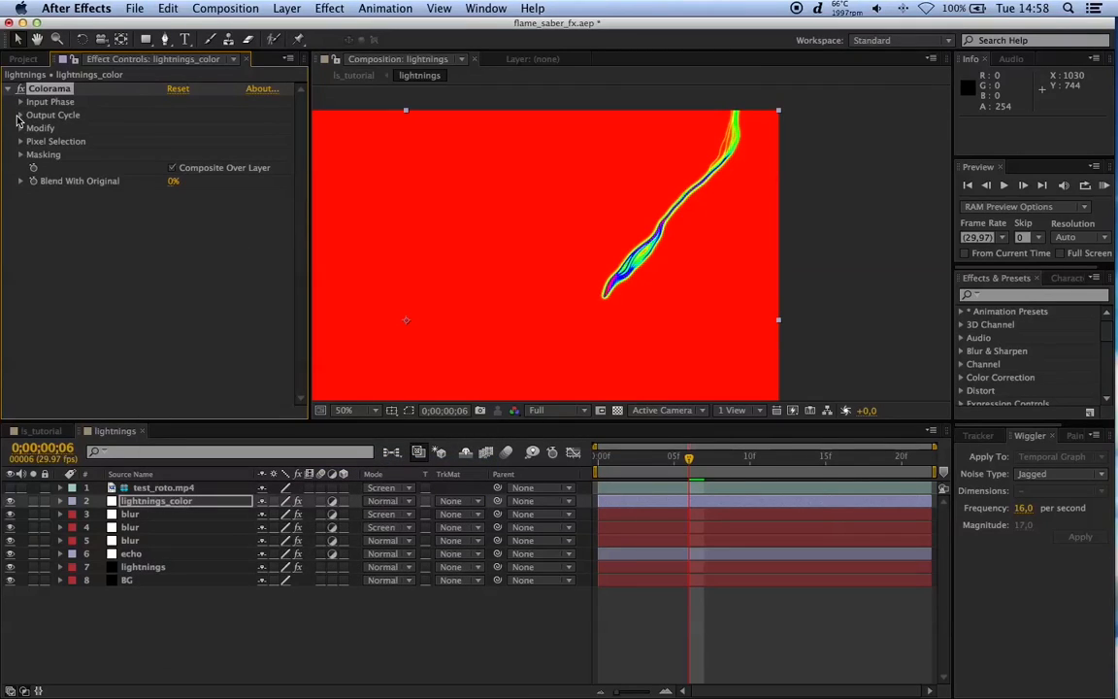
Step: Set Colorama's Output Cycle preset palette to Fire and collapse the effect's settings
left_click(19, 115)
left_click(189, 132)
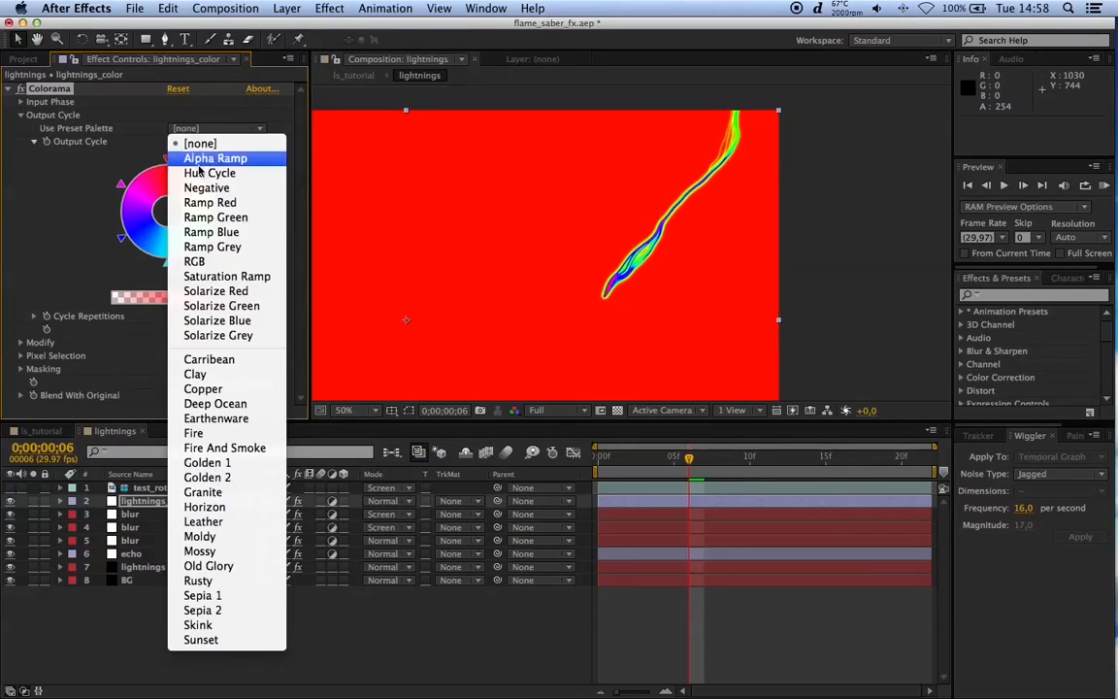
left_click(199, 427)
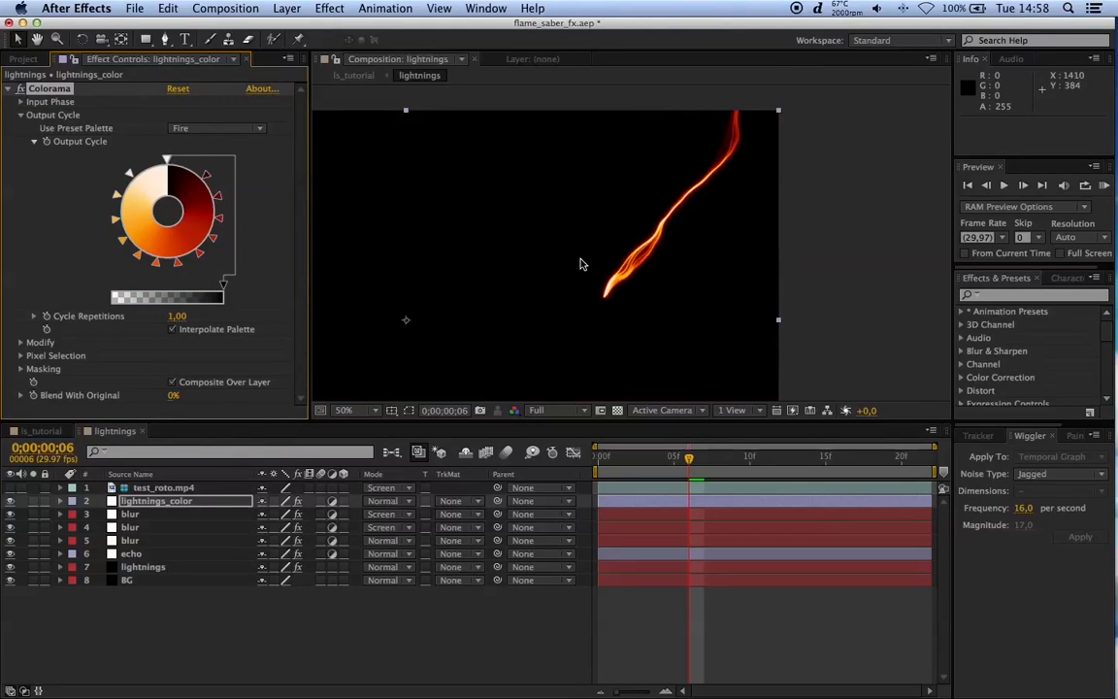
scroll(630, 252, "up", 2)
left_click(8, 90)
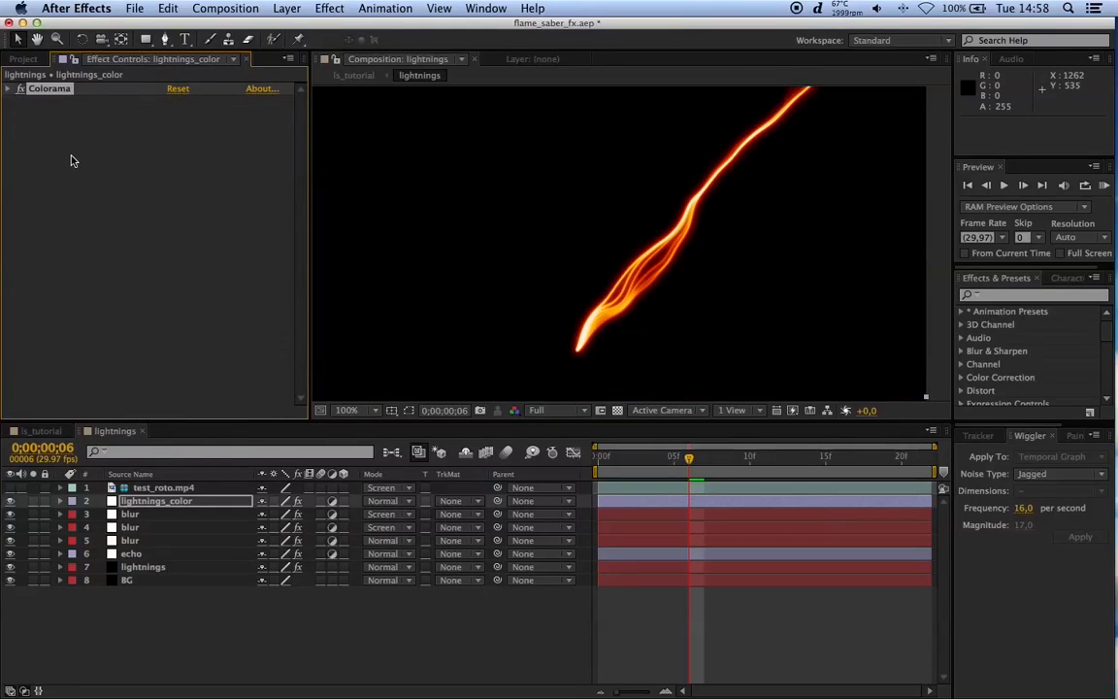
Step: Add the Posterize effect to the lightnings_color layer and set its Level to 20
right_click(70, 160)
mouse_move(204, 457)
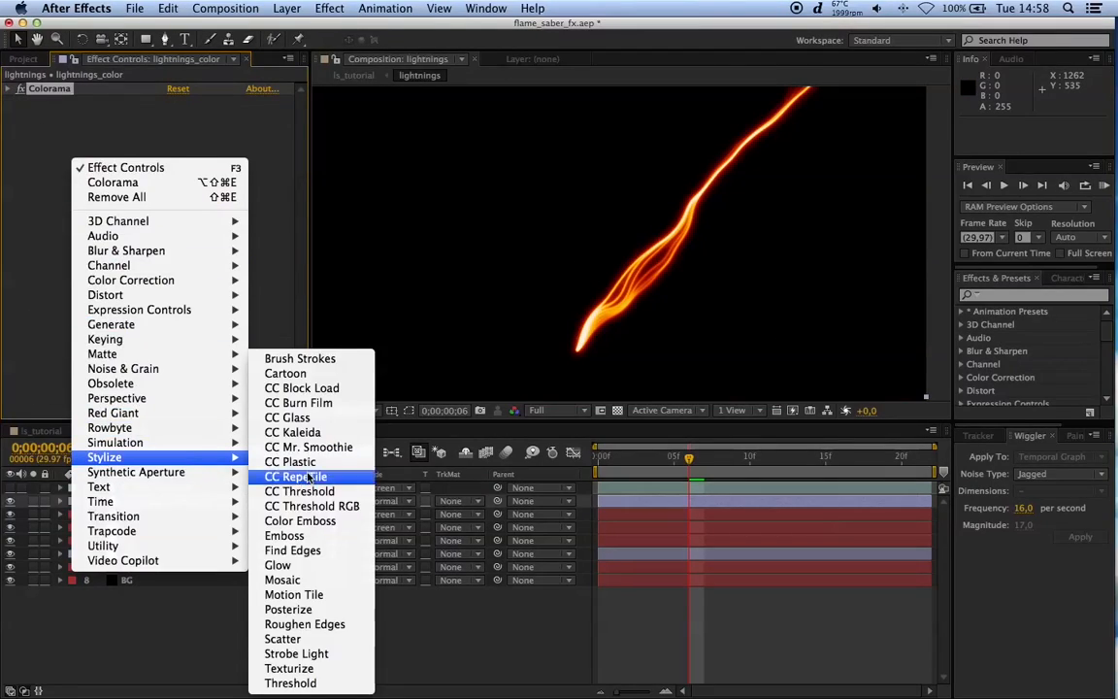
left_click(291, 609)
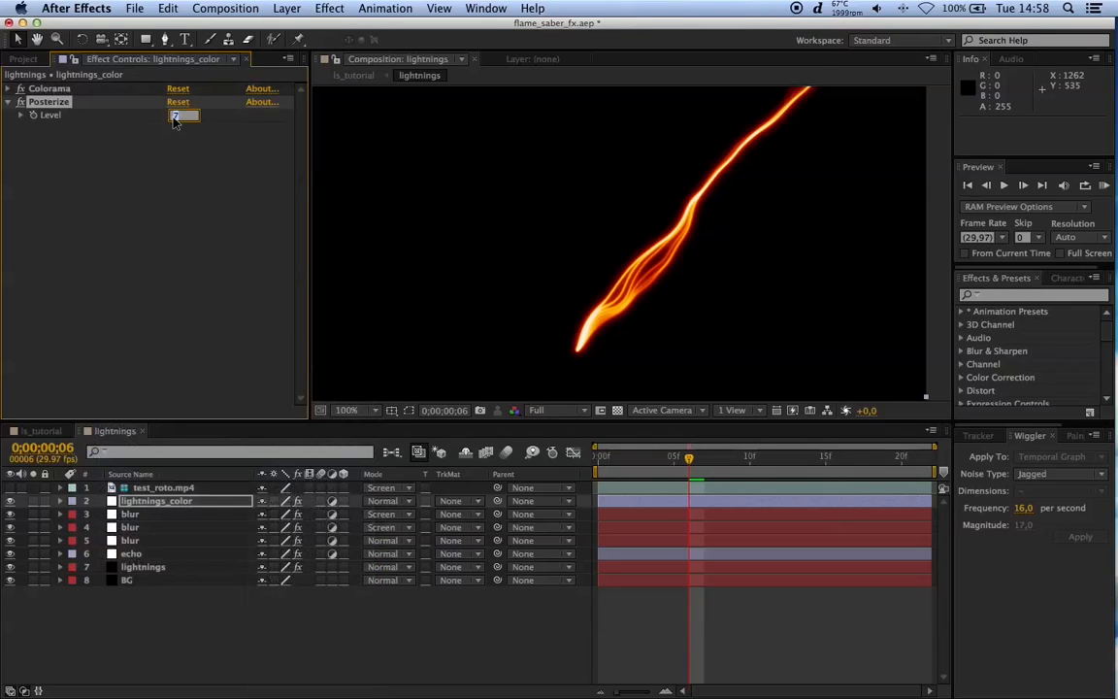
left_click(171, 115)
type("20")
key("Return")
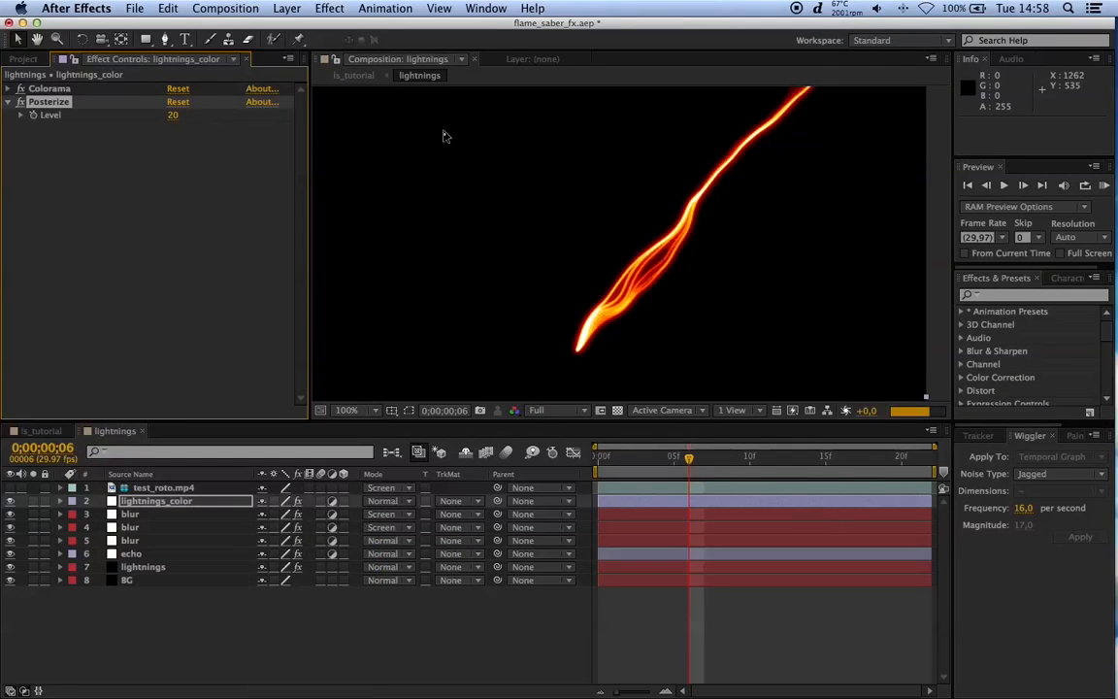
Step: Examine the posterized fire colors along the lightning at high magnification
key("period")
left_click_drag(740, 256, 417, 354)
left_click_drag(500, 184, 633, 252)
scroll(636, 251, "up", 1)
scroll(643, 210, "up", 1)
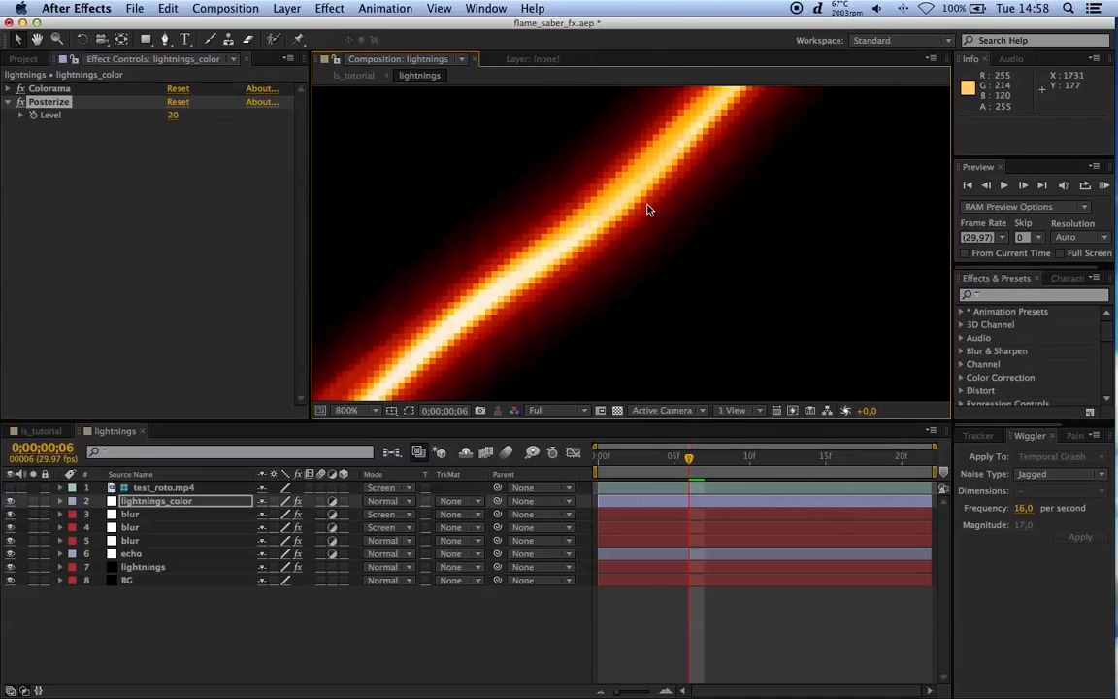
left_click_drag(700, 192, 691, 319)
left_click_drag(700, 225, 804, 265)
left_click_drag(724, 236, 660, 185)
scroll(544, 331, "down", 1)
scroll(660, 243, "down", 1)
scroll(640, 219, "down", 1)
left_click_drag(549, 366, 628, 246)
left_click(215, 643)
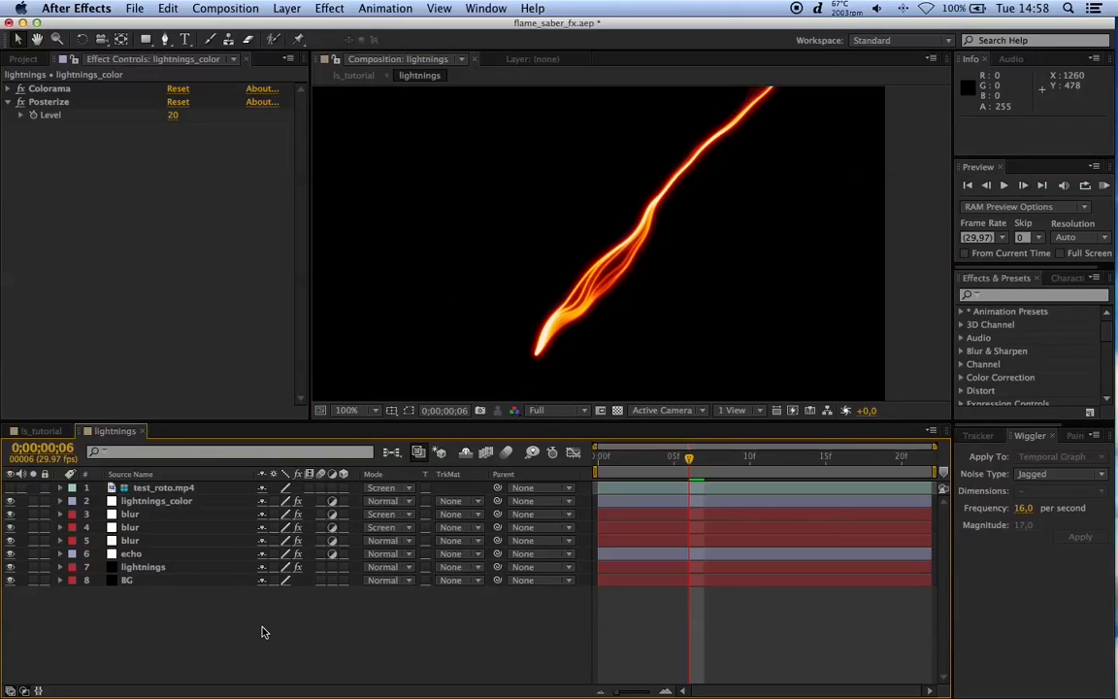
Step: Return to the ls_tutorial composition and save the project
left_click(45, 431)
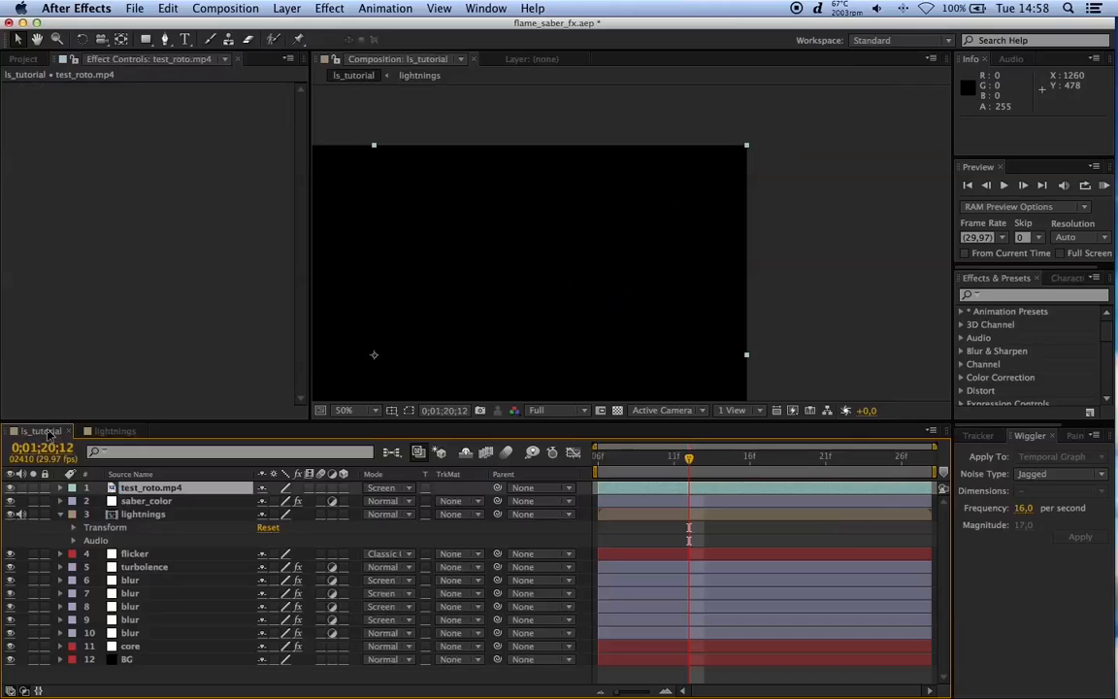
left_click(368, 540)
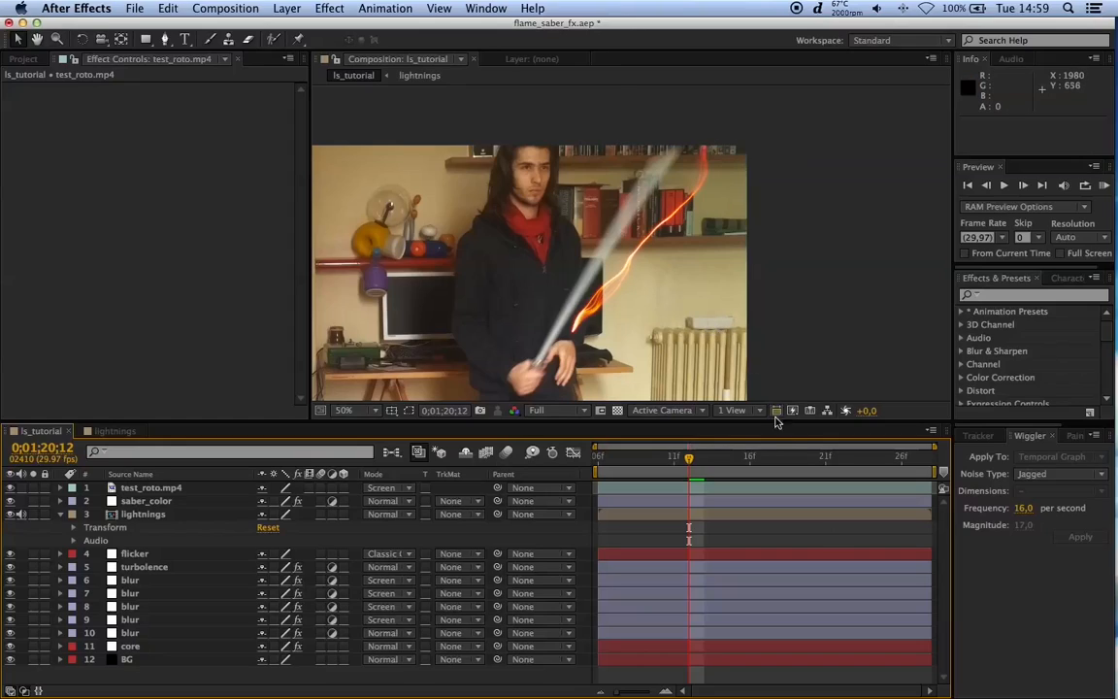
key("super+s")
Step: Go to 0;01;20;09 and set the lightnings layer's blending mode to Add
left_click(640, 469)
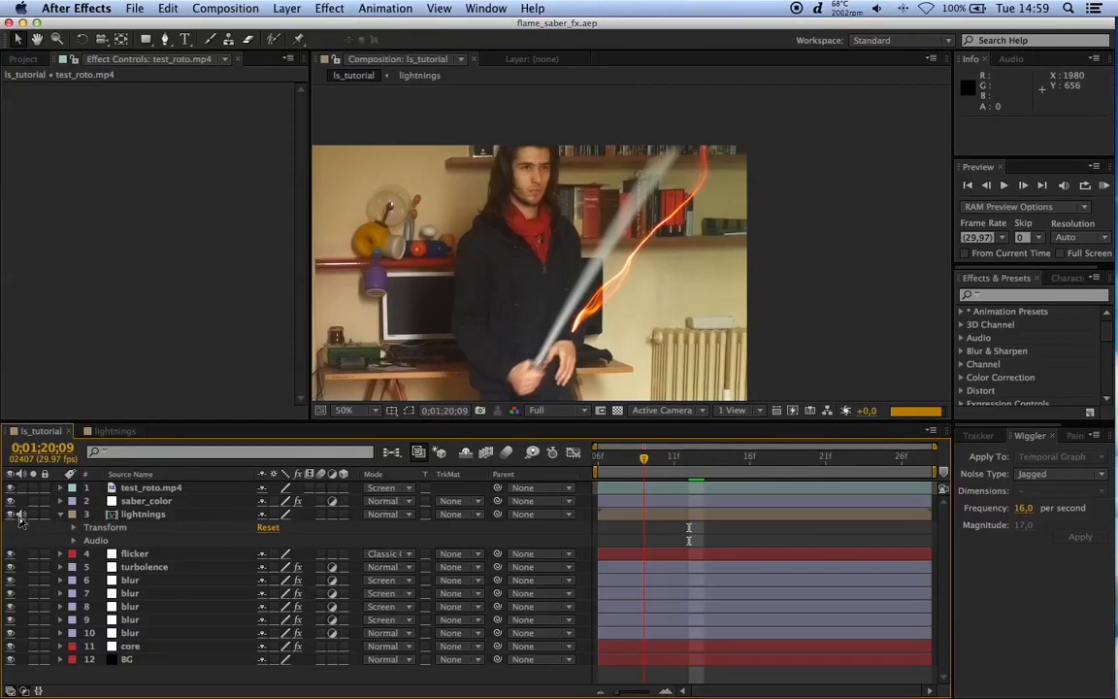
left_click(144, 646)
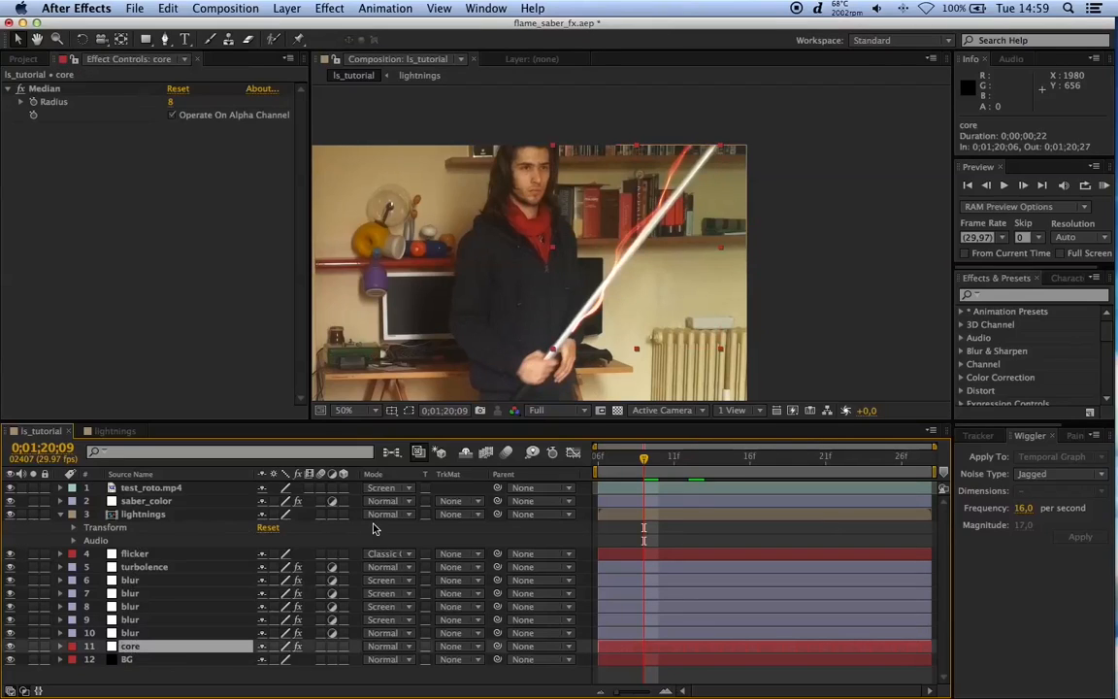
left_click(385, 517)
left_click(204, 664)
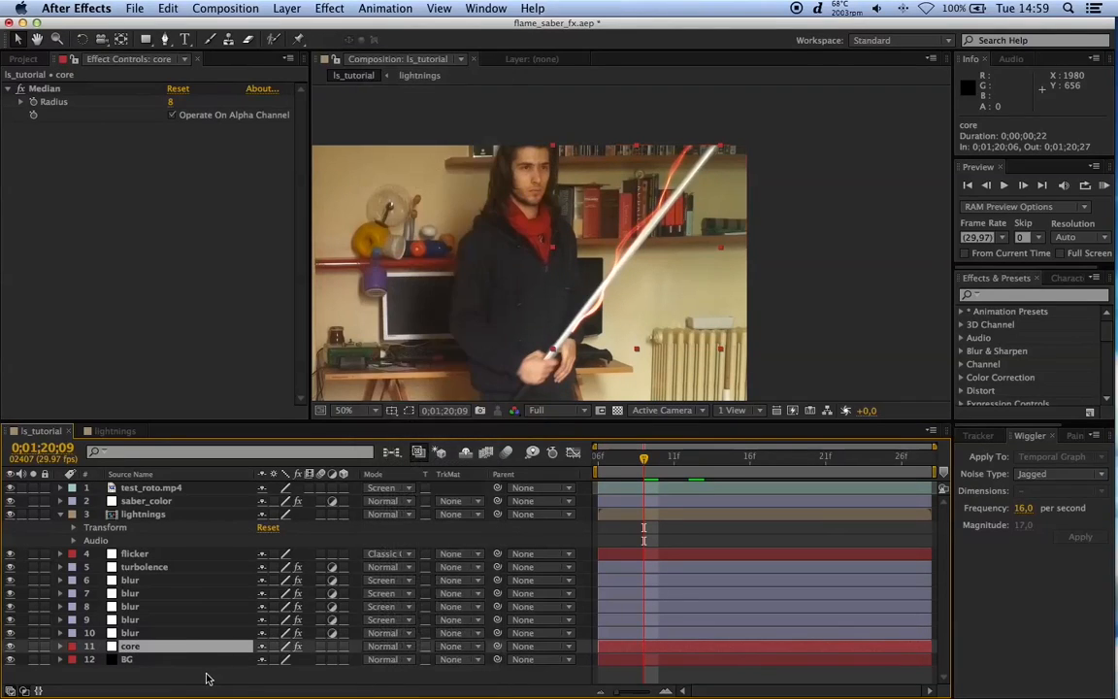
left_click(144, 514)
left_click(380, 521)
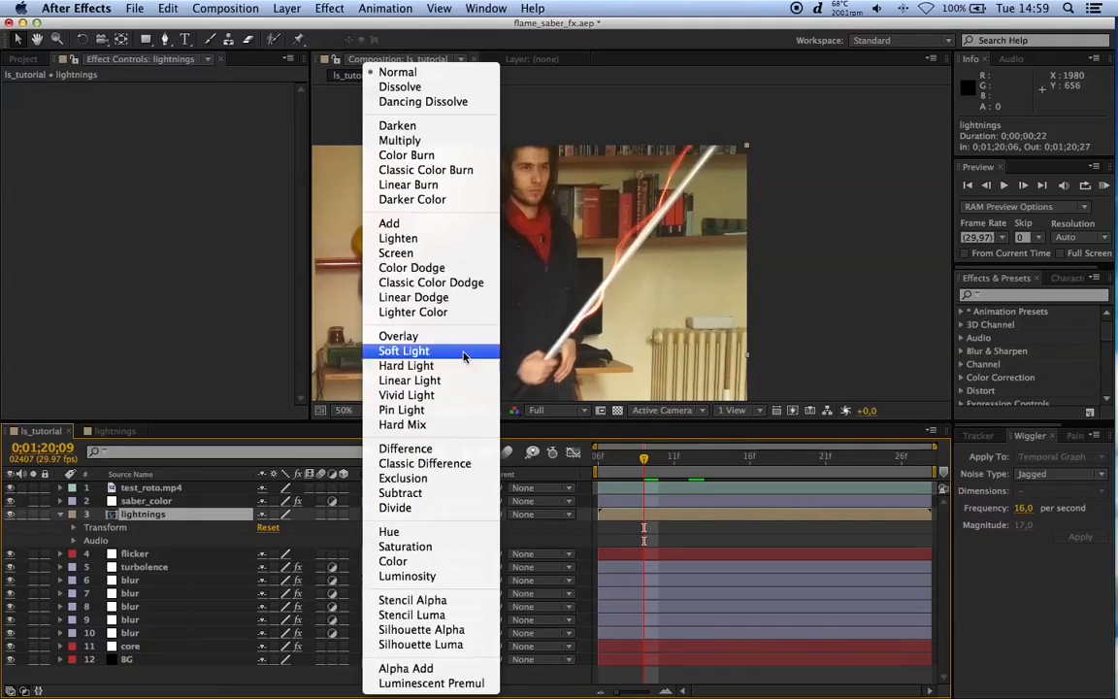
left_click(437, 225)
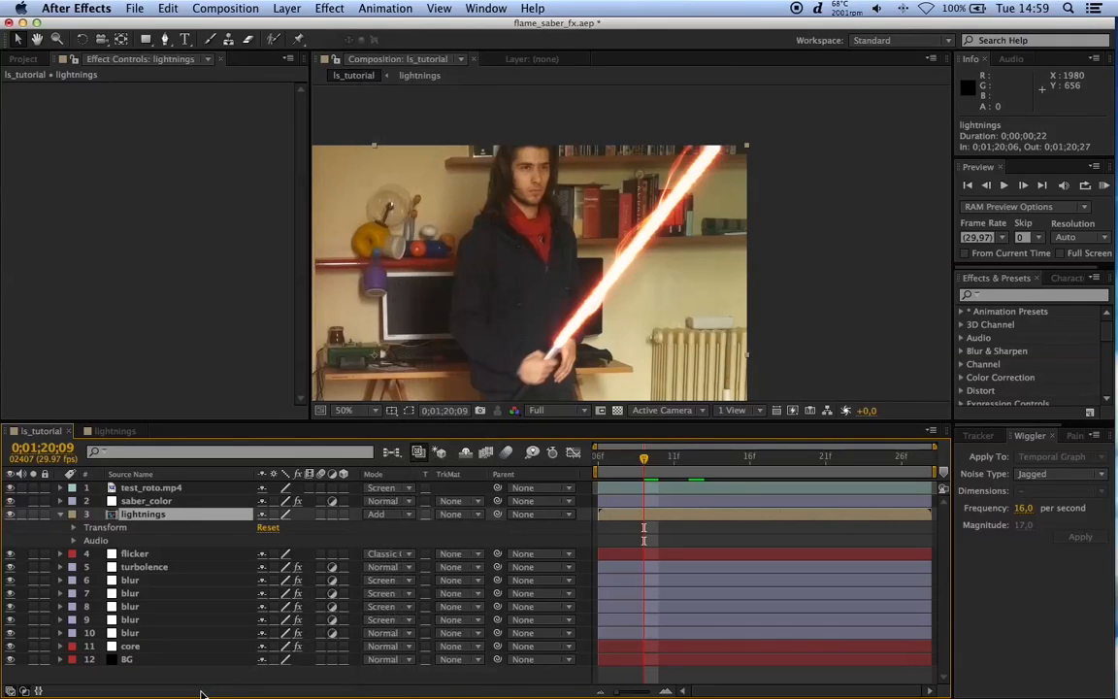
Step: Set the composition's preview resolution to Half and play back the saber with the added lightning
left_click(130, 645)
key("space")
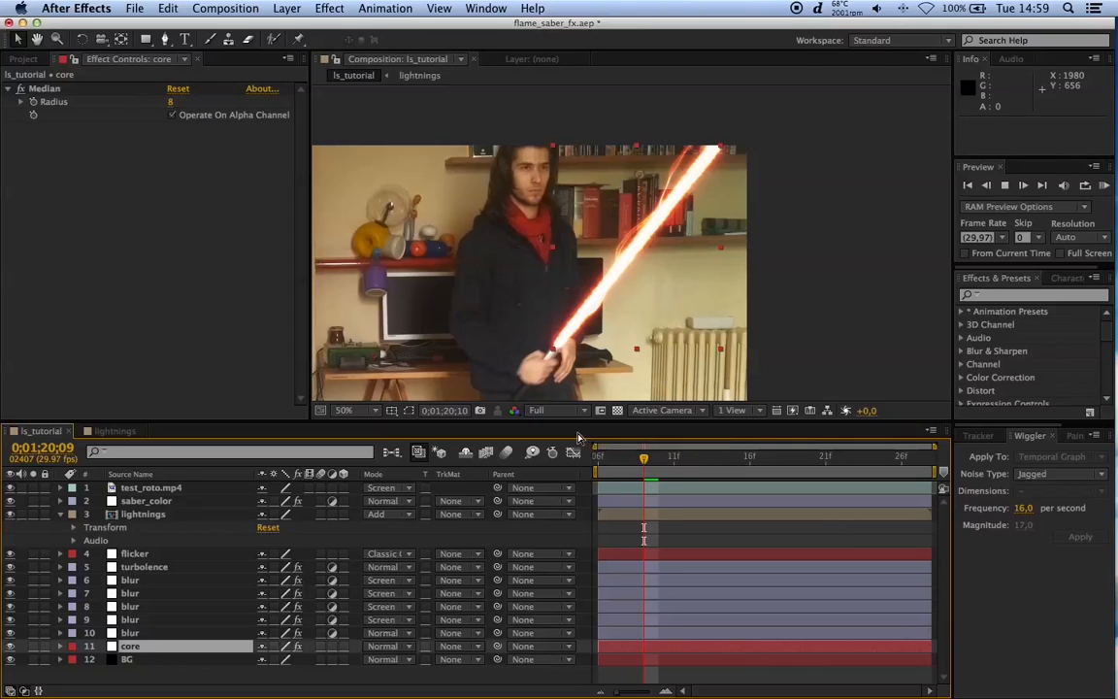
key("space")
left_click(553, 409)
left_click(551, 464)
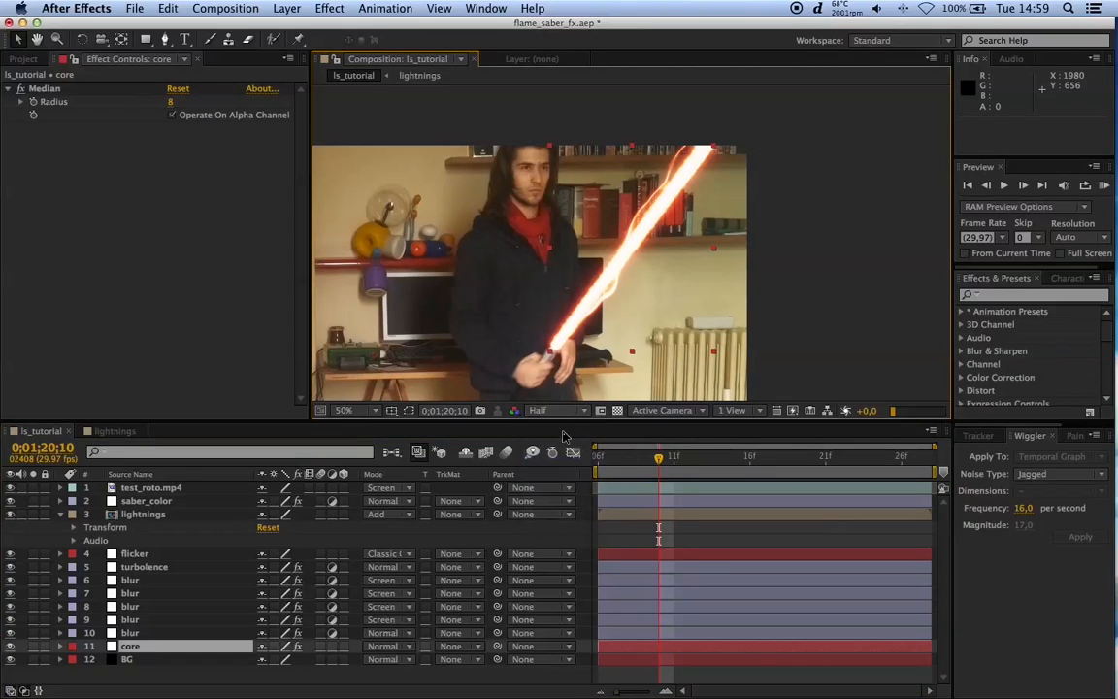
key("space")
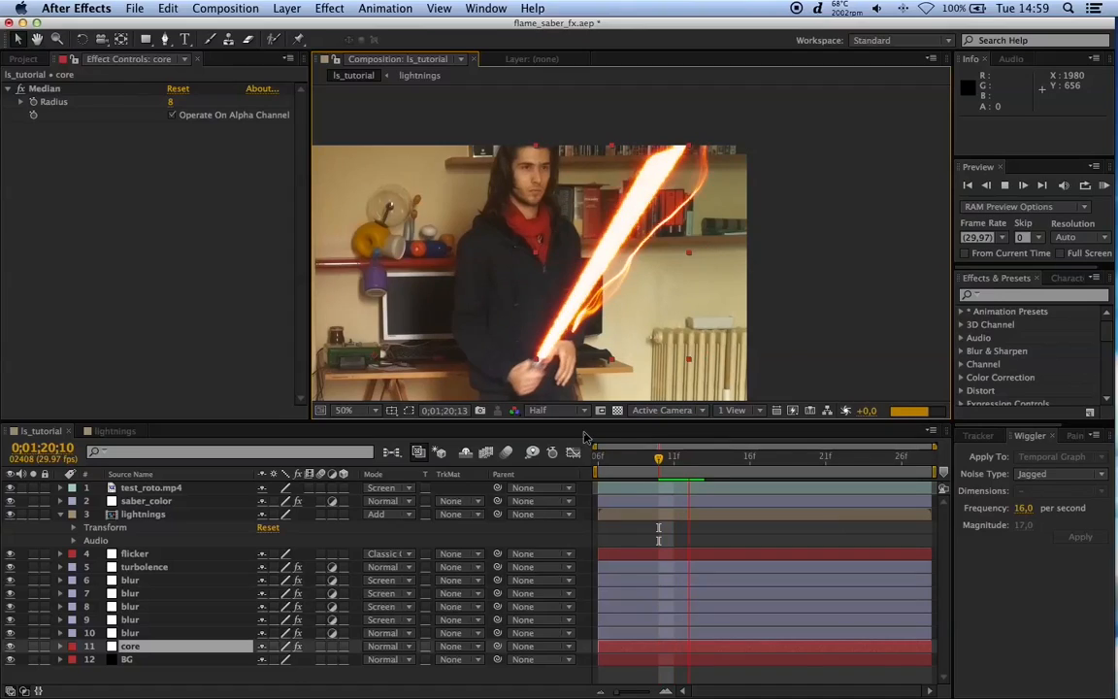
key("space")
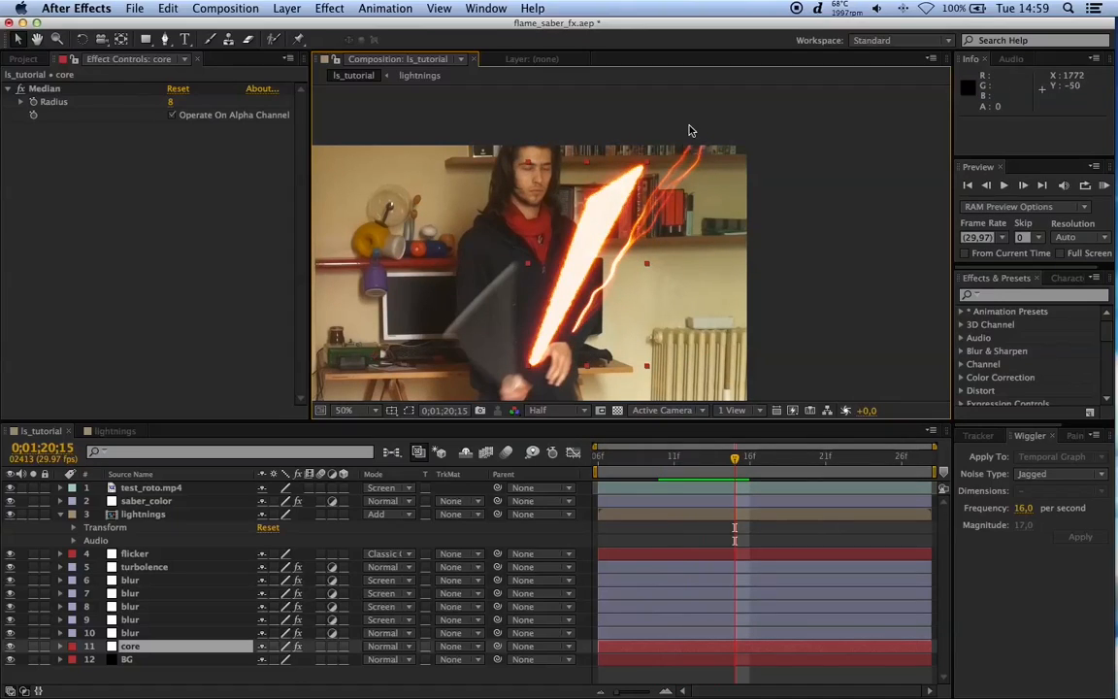
Step: Open the lightnings composition, make the test_roto.mp4 layer visible, and go to the first frame
left_click(669, 471)
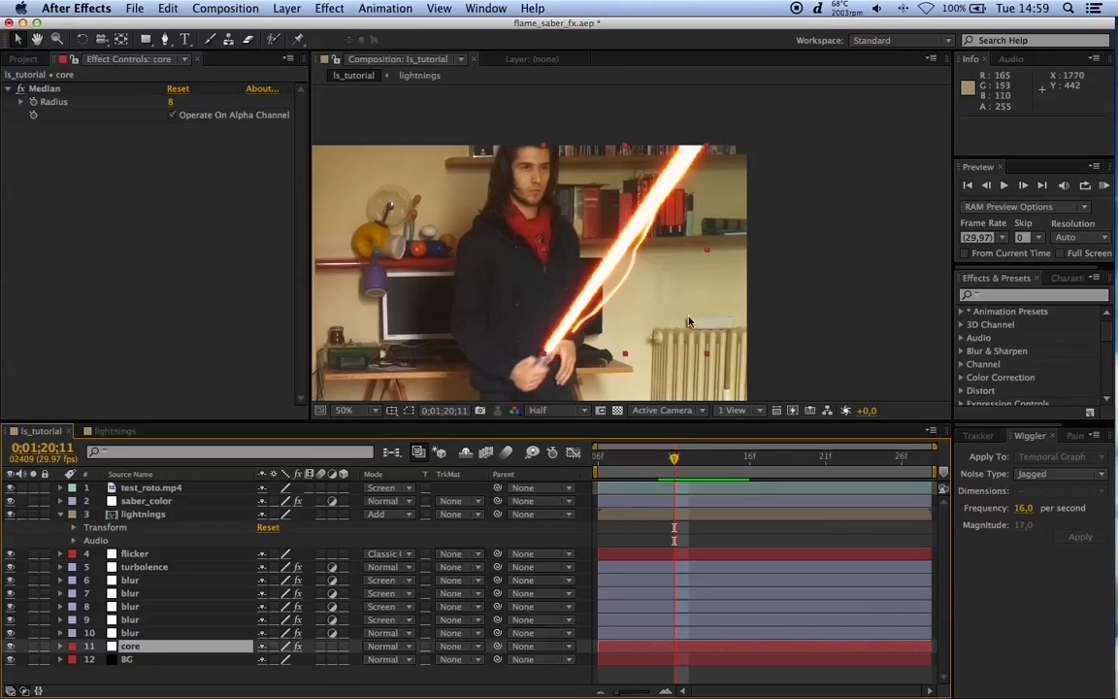
double_click(153, 515)
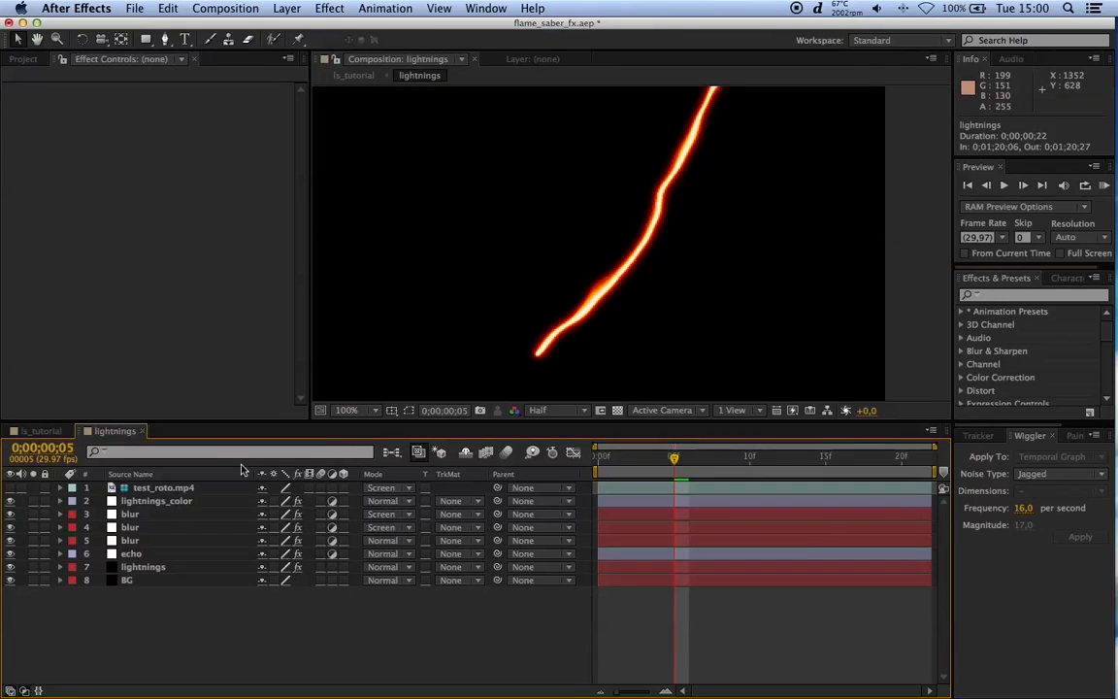
left_click(10, 487)
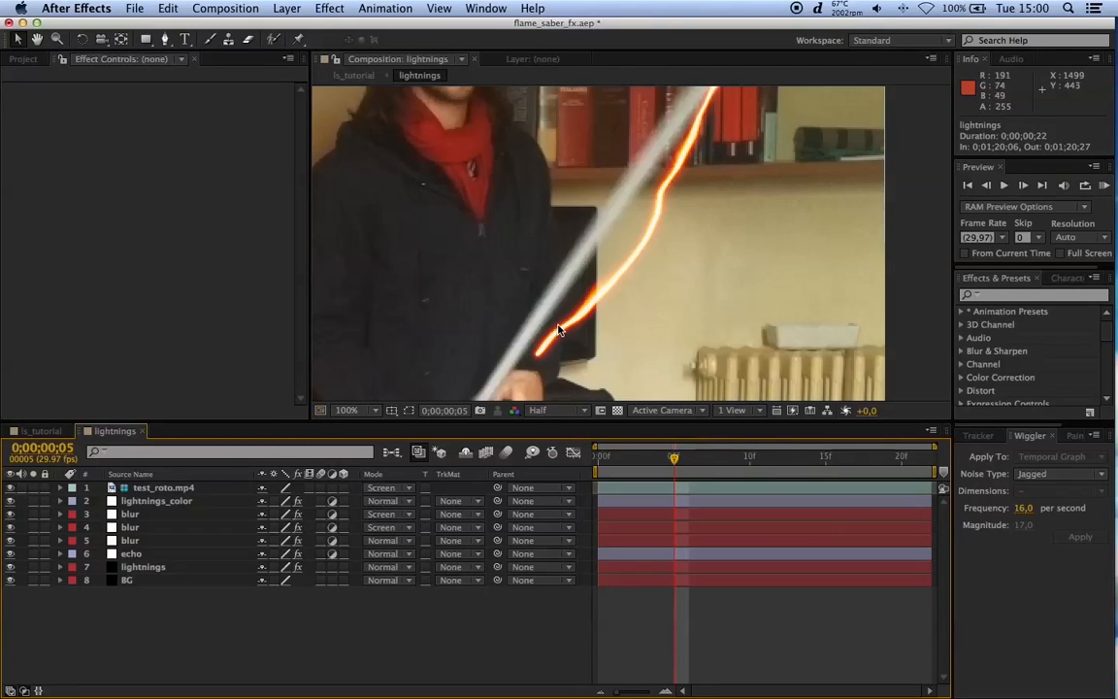
key("Home")
left_click_drag(583, 461, 583, 458)
scroll(647, 249, "down", 1)
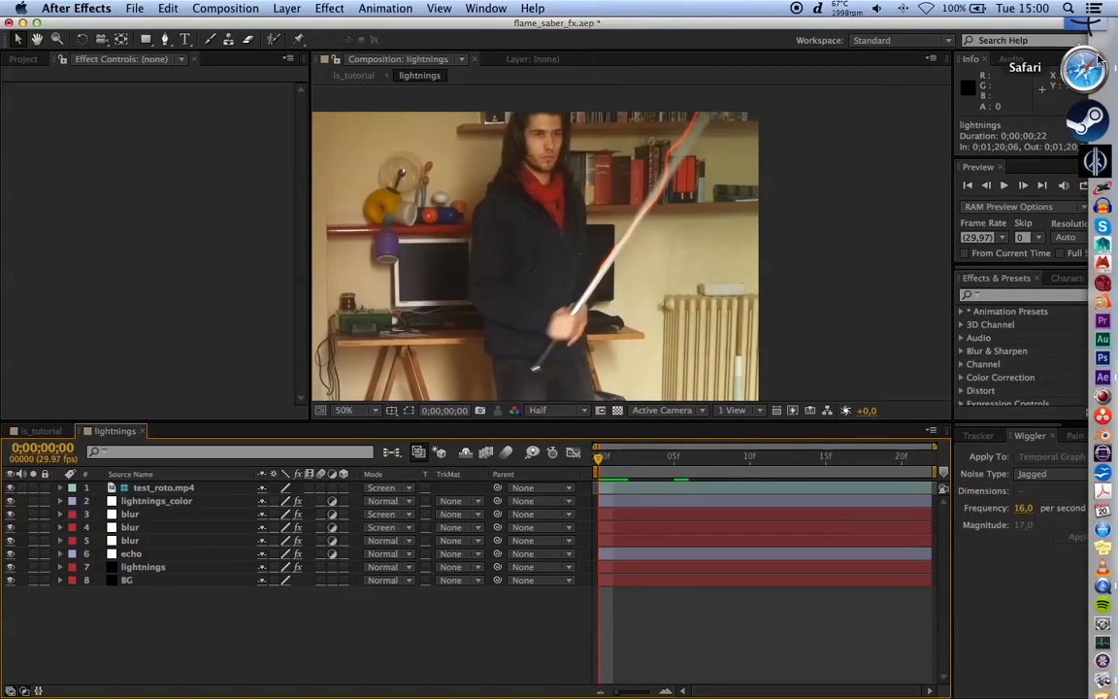
Step: Switch to Safari and bring up the Connect_Point_to_Mask_Vertex.jsx script page
left_click(1080, 107)
left_click(323, 82)
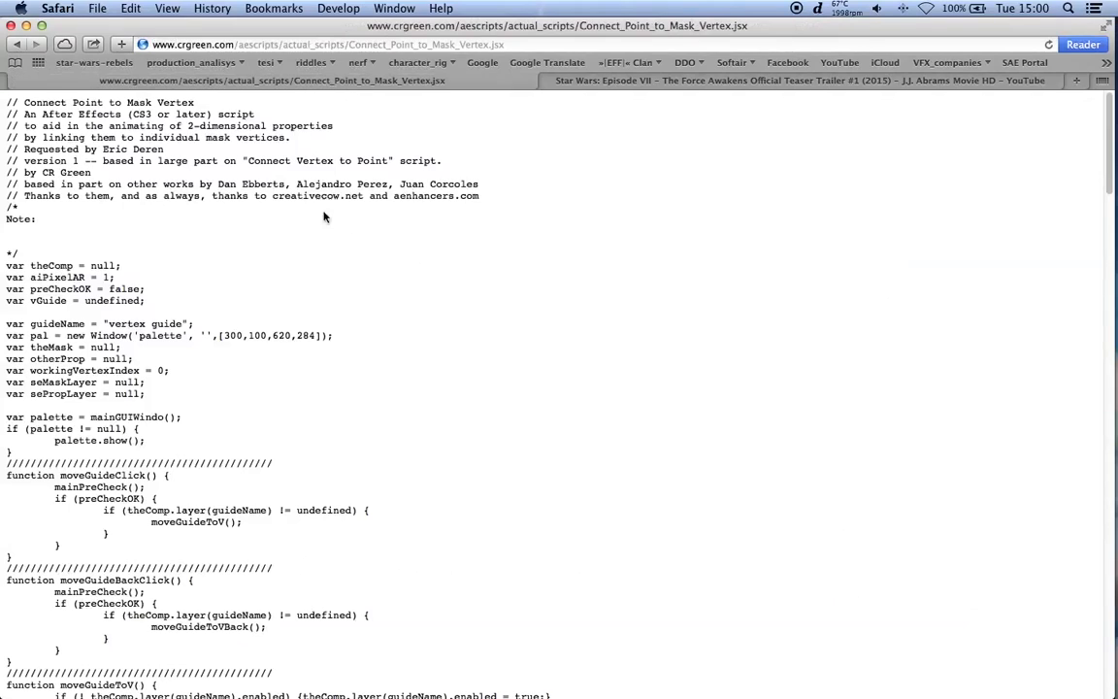
Step: Examine the After Effects scripts page's description of Connect_Point_to_Mask_Vertex.jsx and look through the script's code
left_click(16, 43)
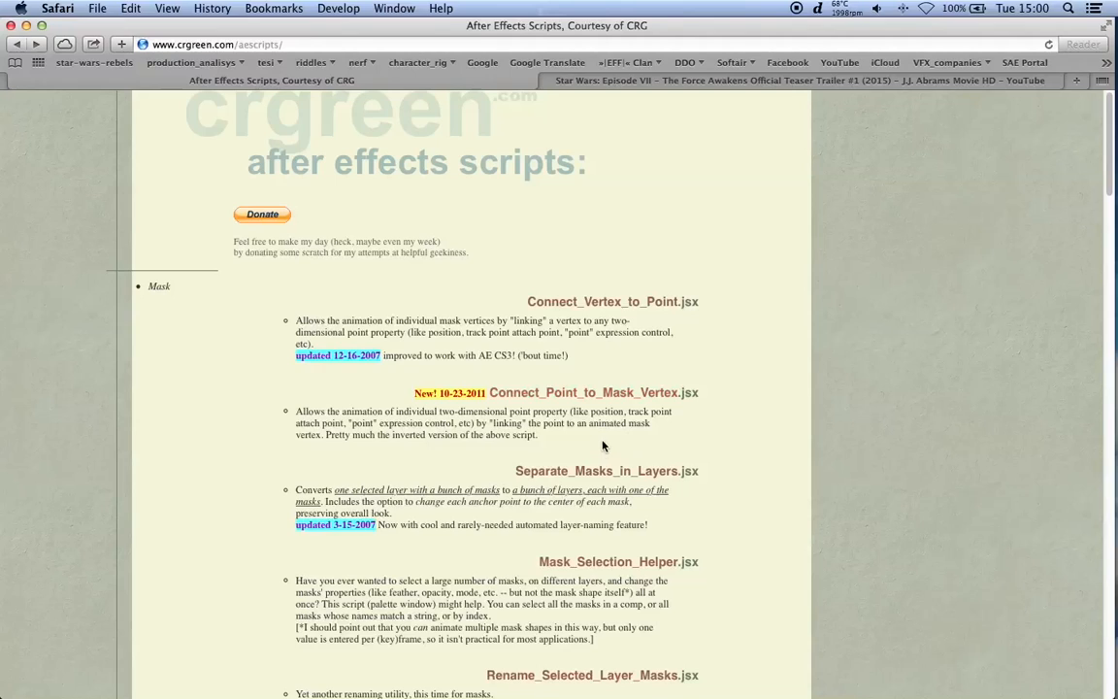
left_click(616, 399)
scroll(264, 407, "down", 10)
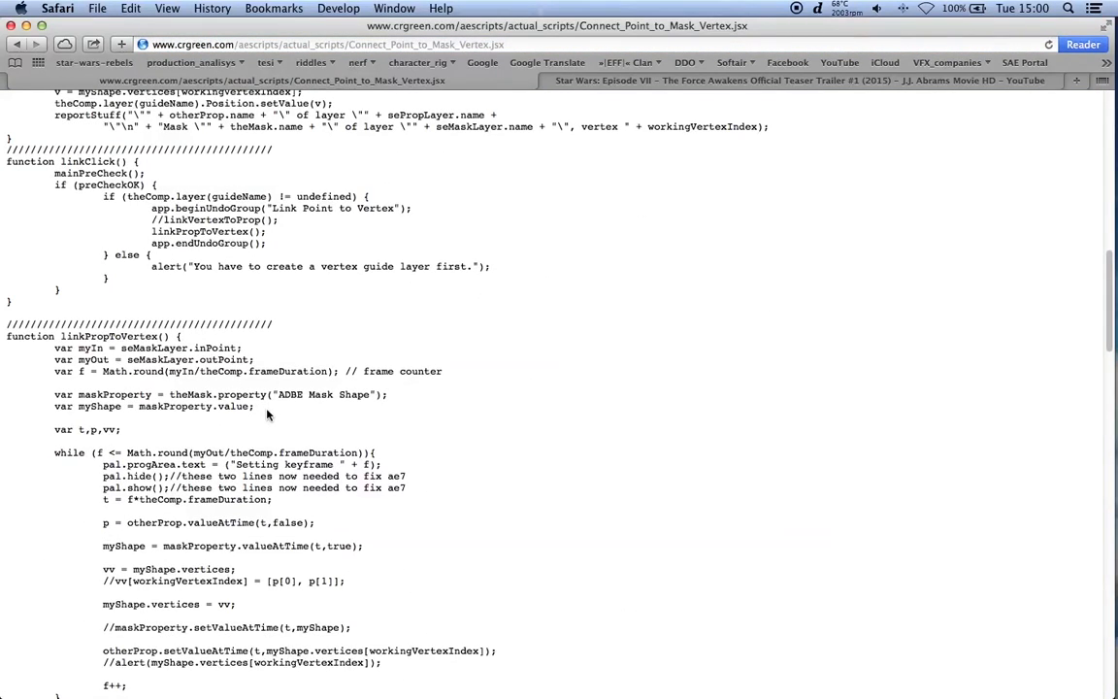
scroll(268, 418, "down", 20)
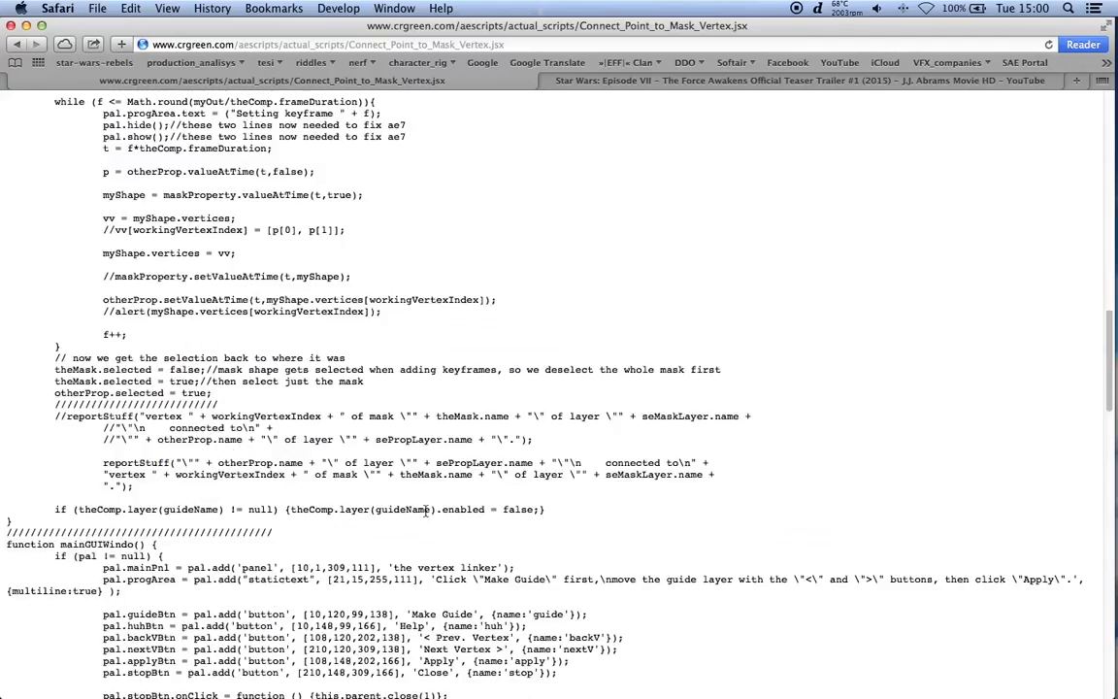
scroll(425, 514, "down", 15)
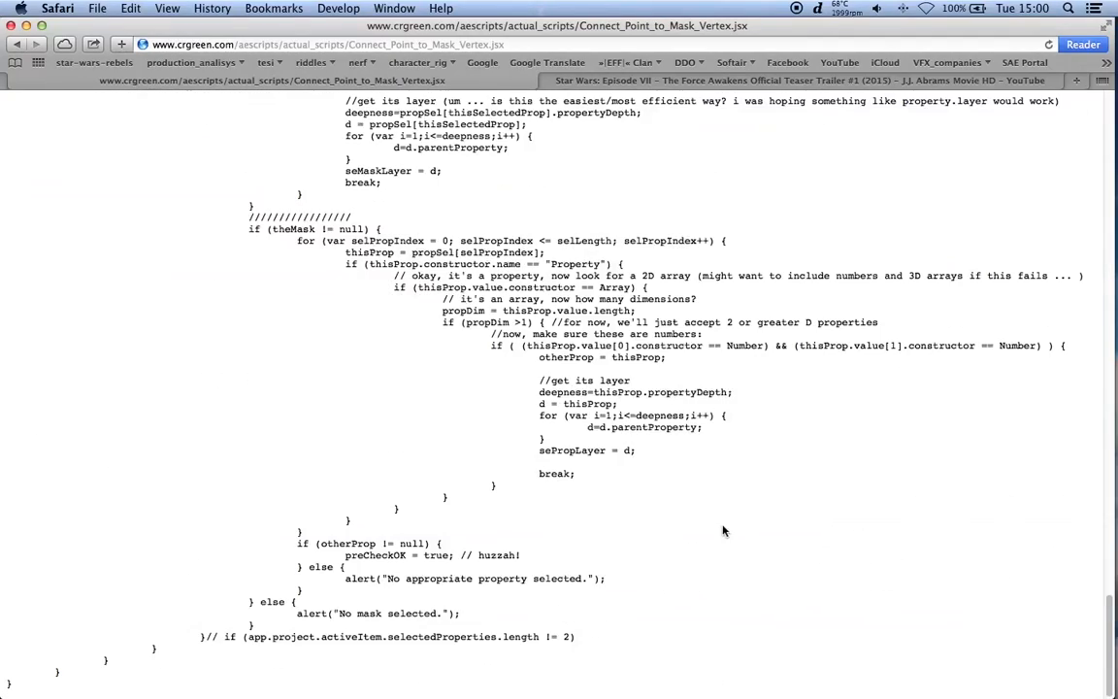
key("Home")
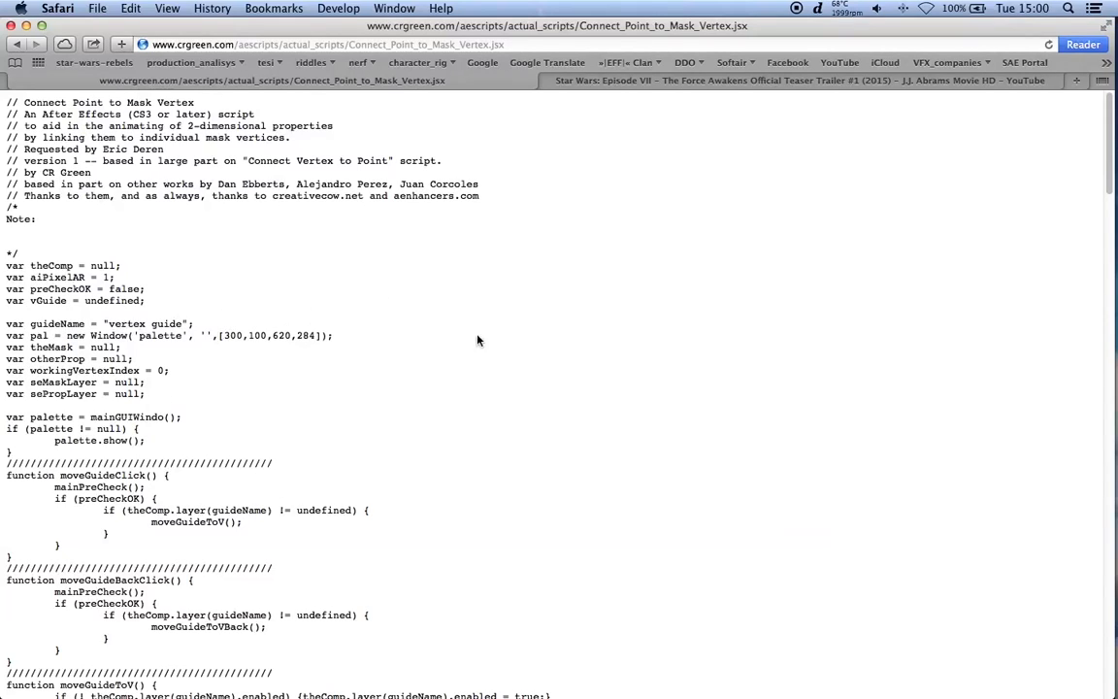
scroll(495, 400, "down", 10)
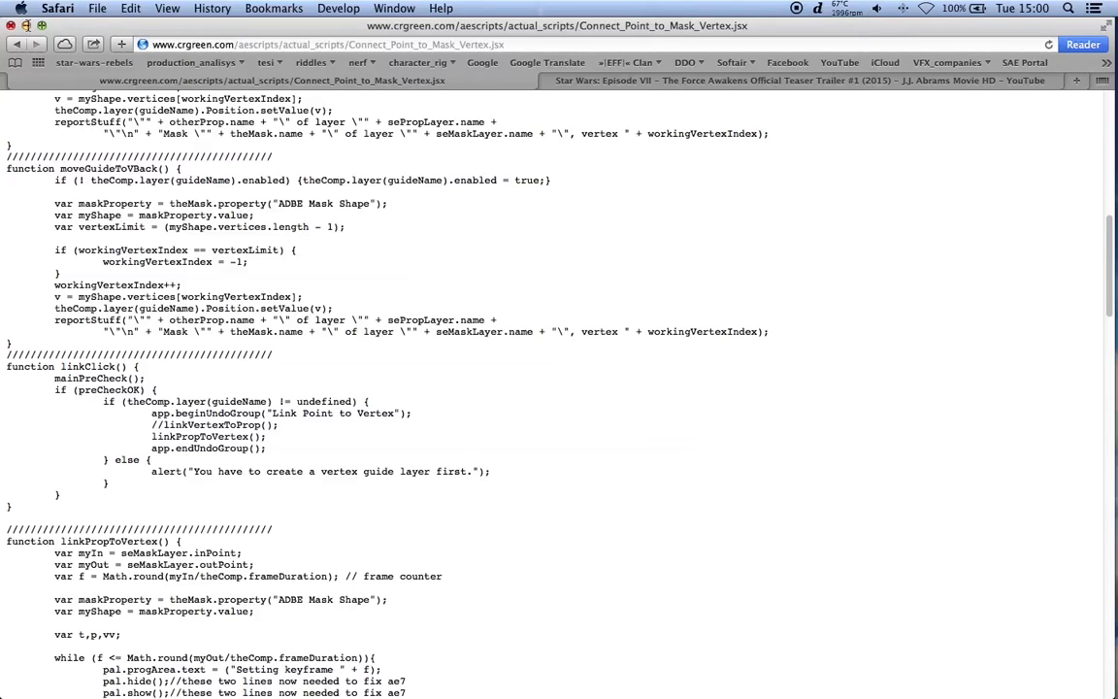
Step: Switch back to After Effects, run the vertex-to-point.jsx script, and place its vertex linker palette clear of the saber
left_click(28, 26)
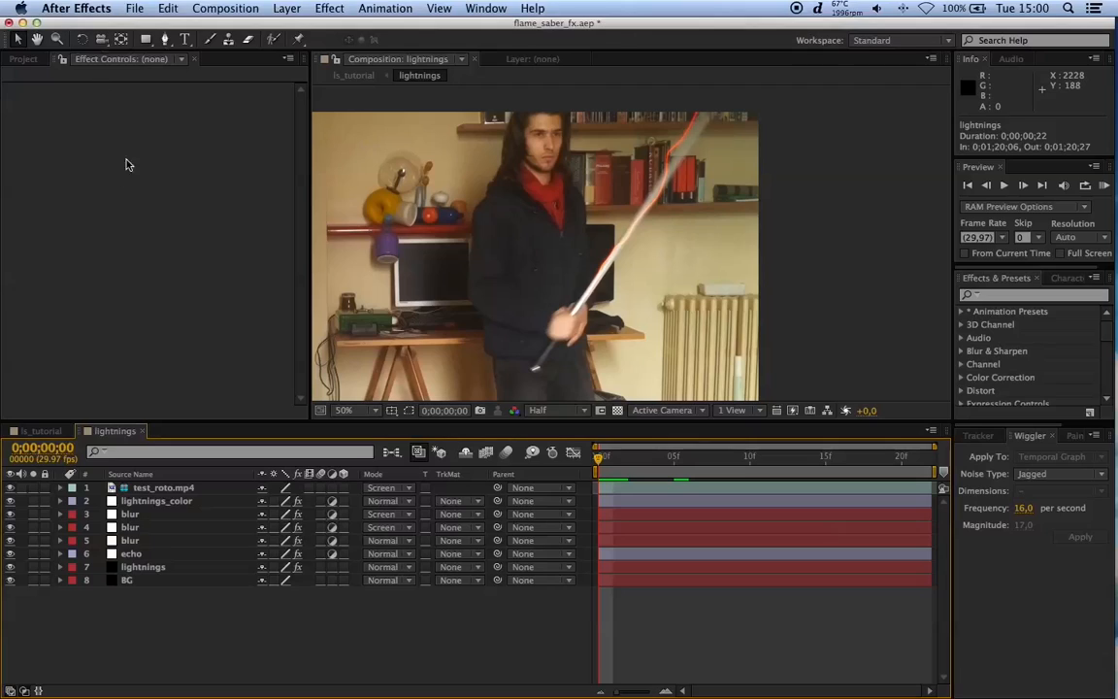
left_click(133, 8)
mouse_move(231, 429)
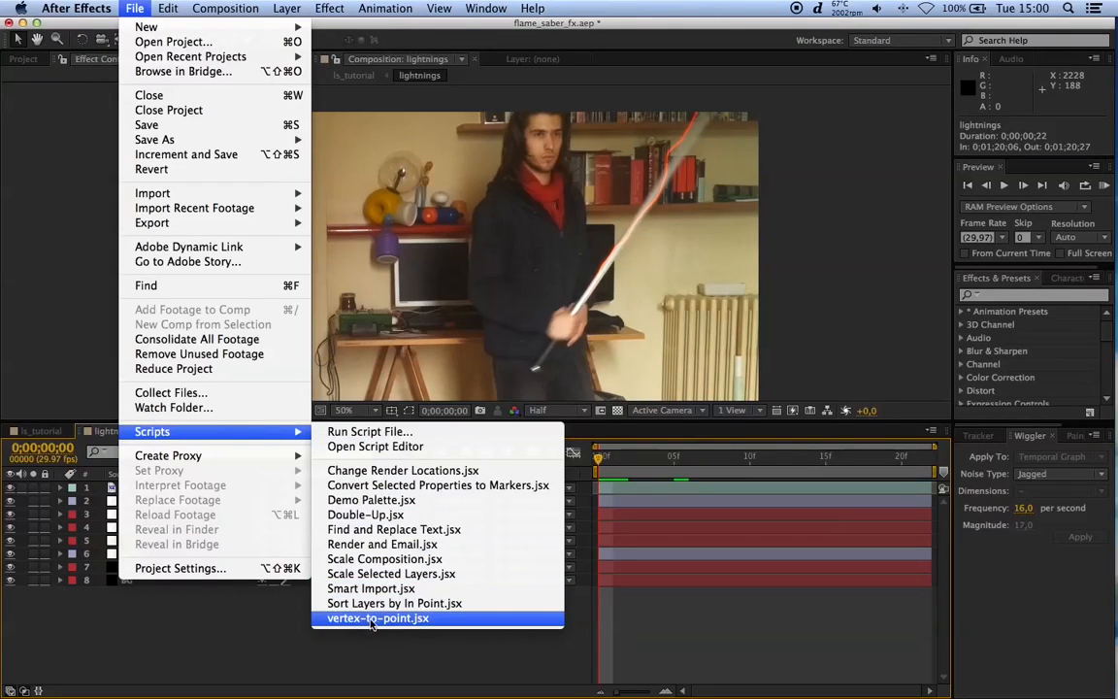
left_click(401, 619)
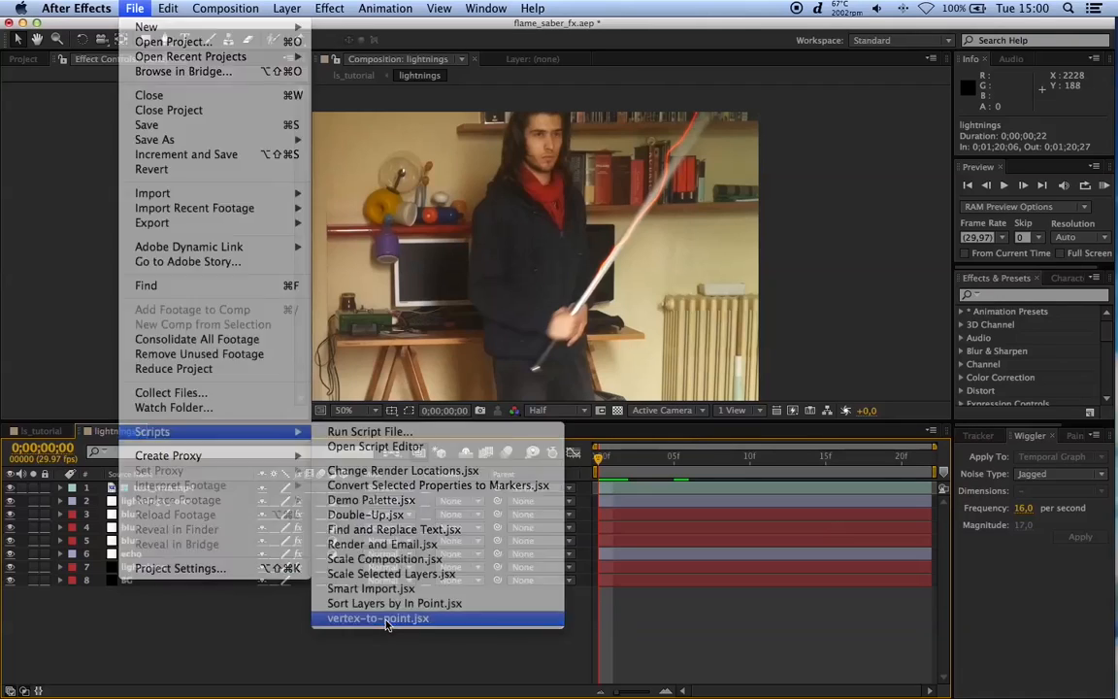
left_click_drag(383, 72, 285, 127)
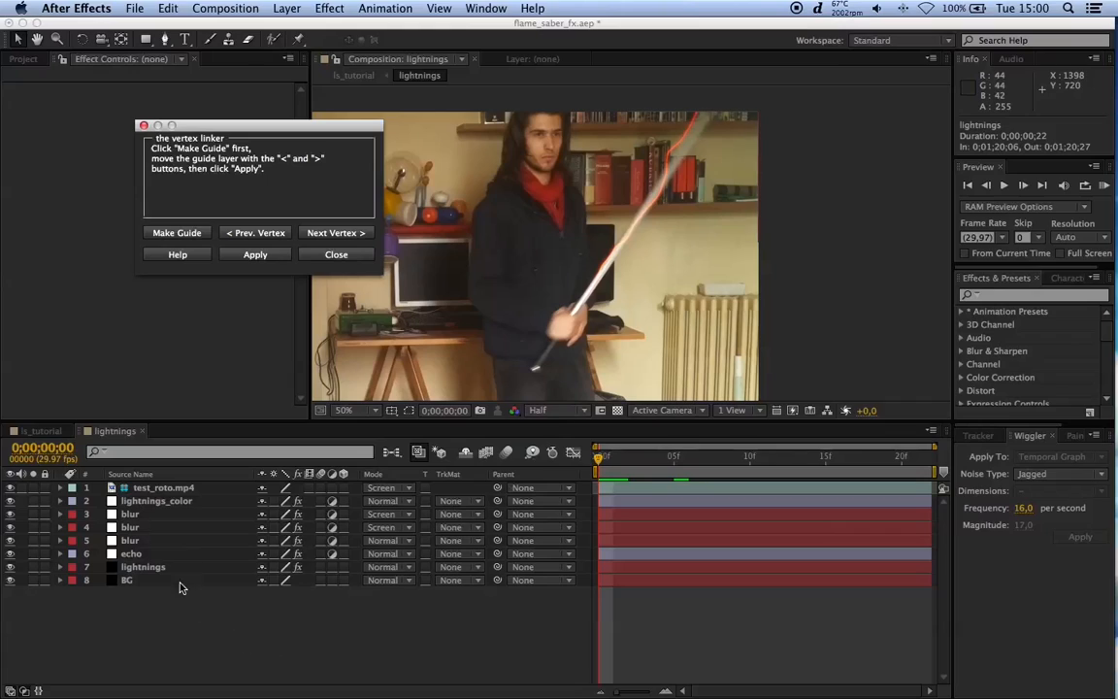
Step: Add a null object to the lightnings composition and reveal its Position property
right_click(222, 608)
mouse_move(330, 536)
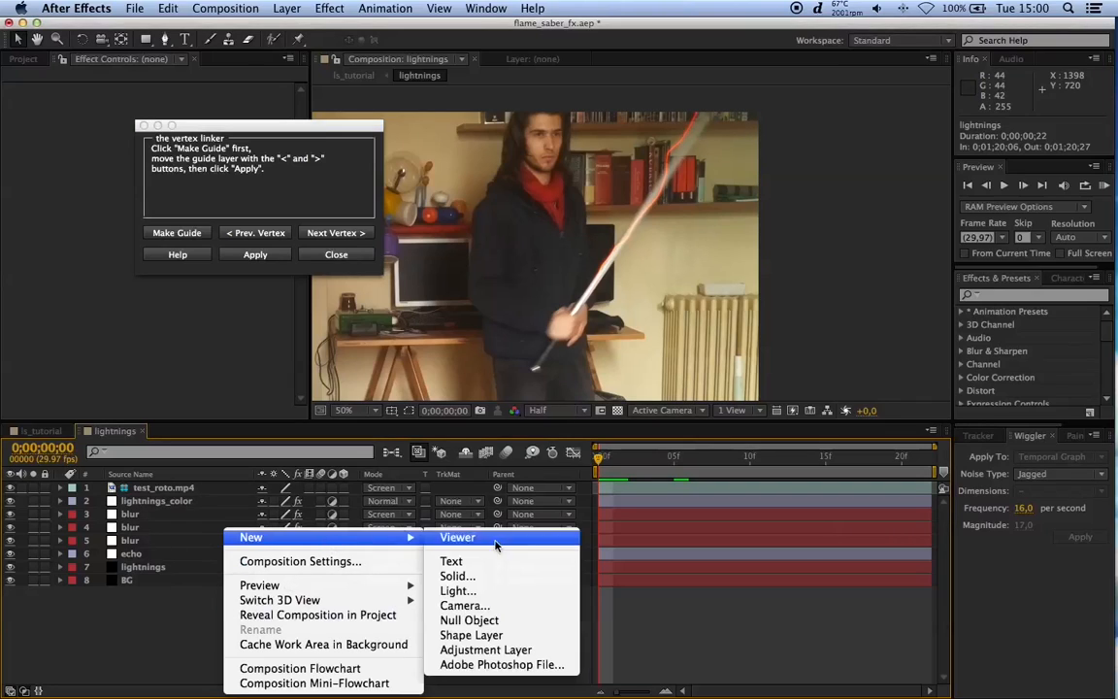
left_click(483, 621)
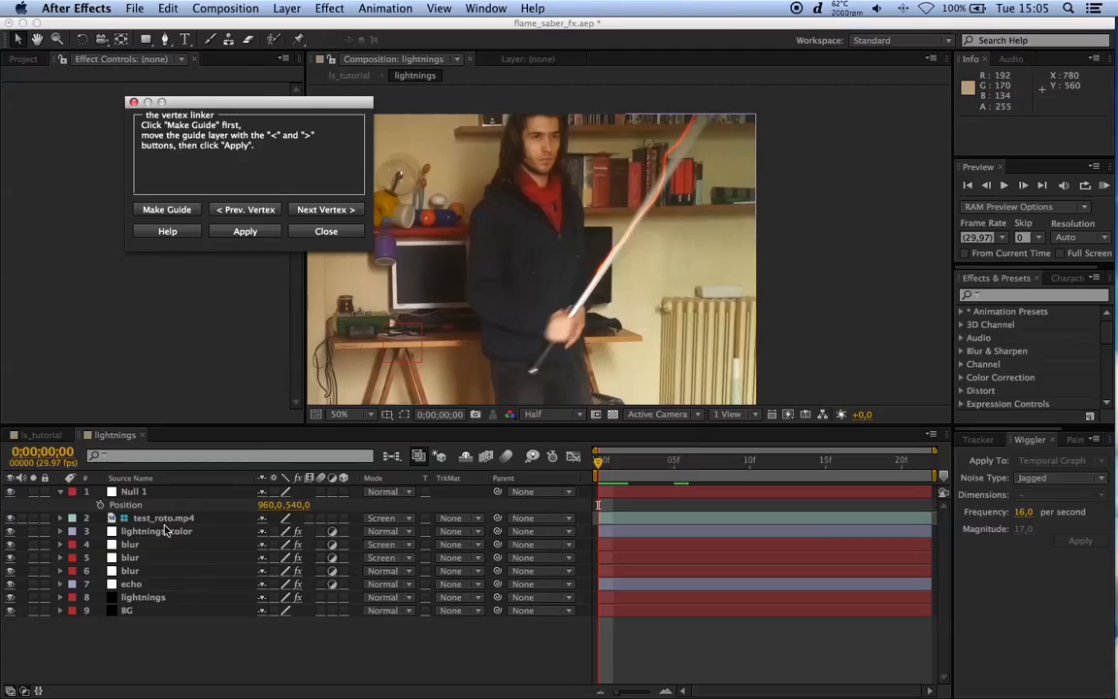
Step: Copy the core layer from ls_tutorial into the lightnings composition, hide the copy, and select it to display its mask
left_click(41, 434)
left_click(141, 626)
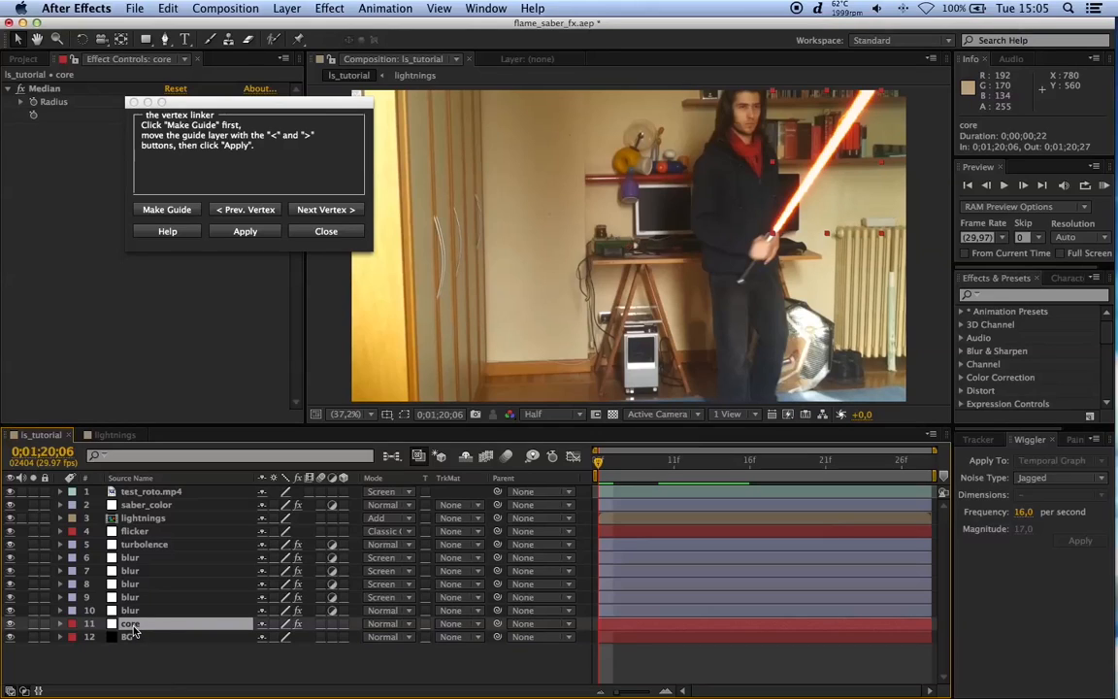
left_click(116, 437)
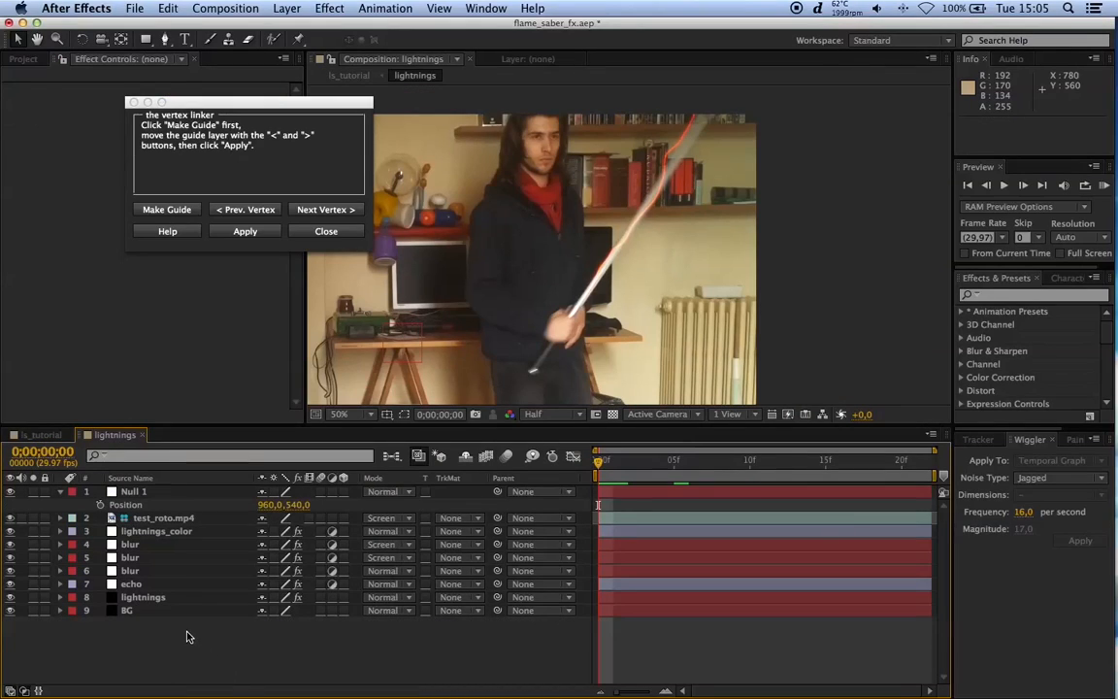
key("super+v")
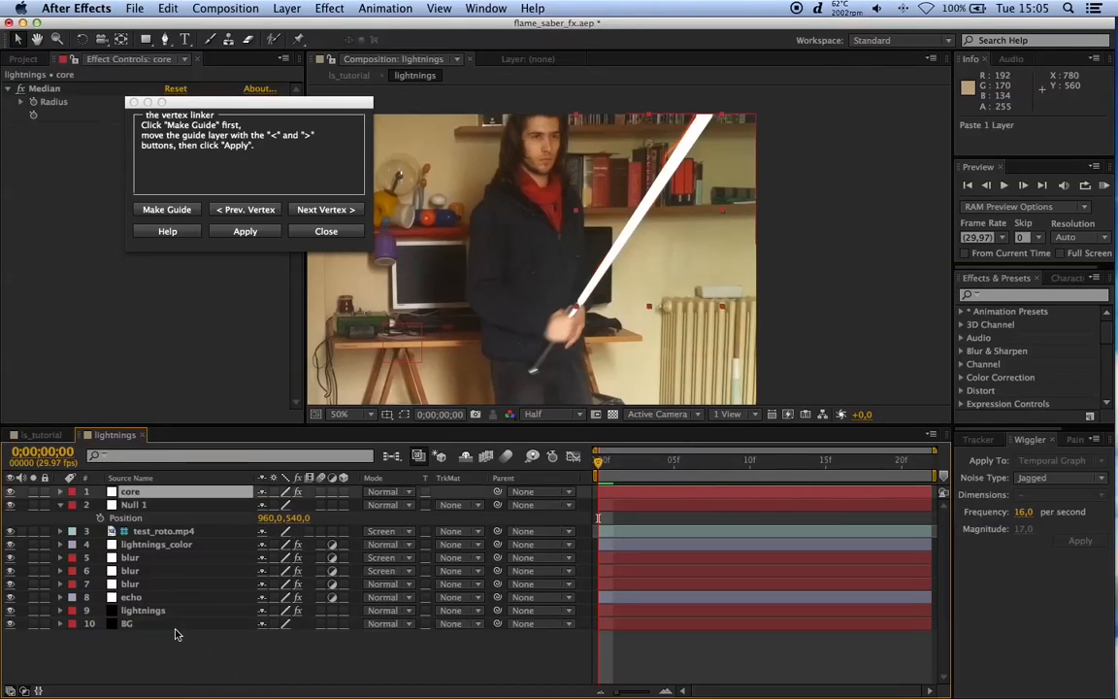
left_click(11, 492)
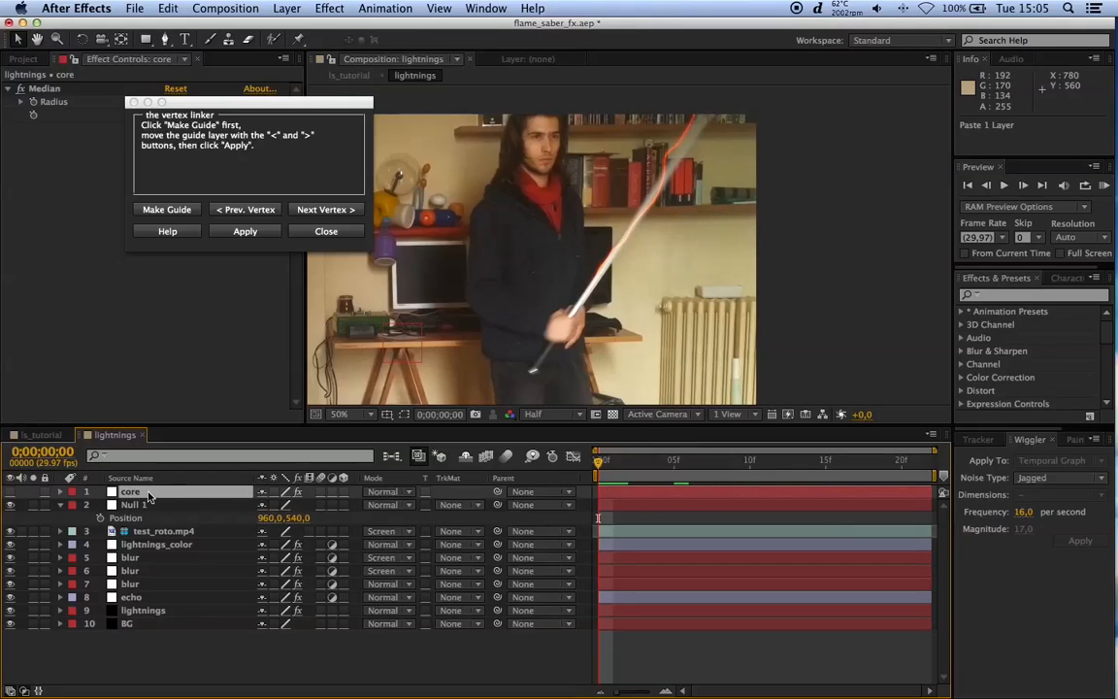
left_click(144, 498)
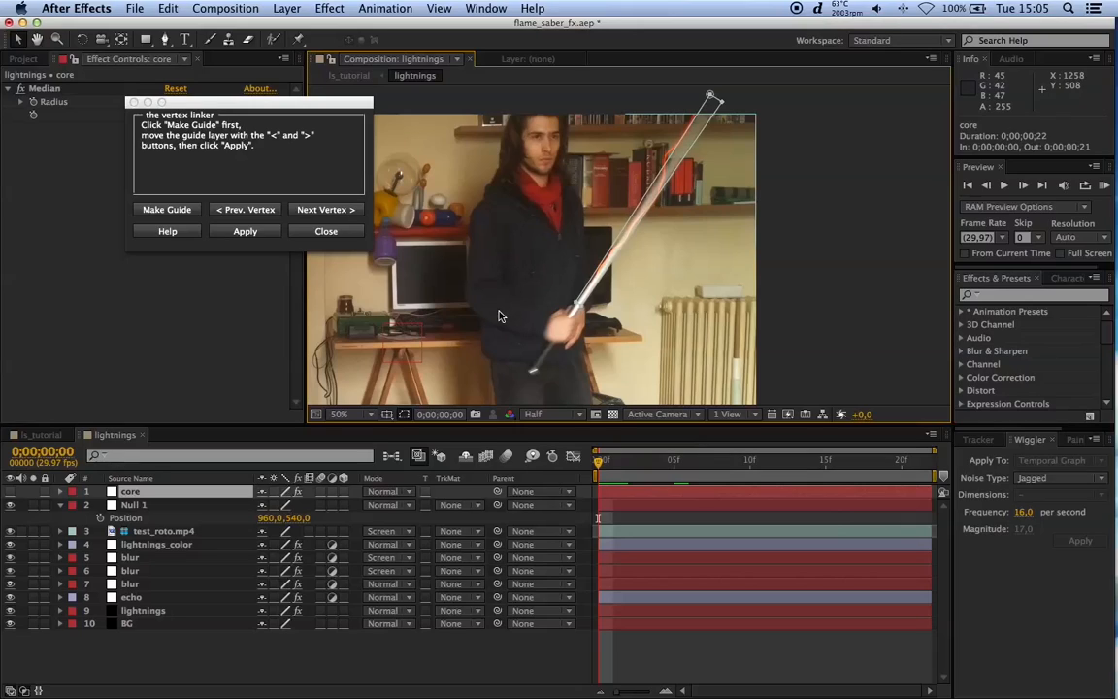
Step: Delete the pasted core layer from the lightnings composition and return to ls_tutorial
left_click(295, 674)
left_click(138, 494)
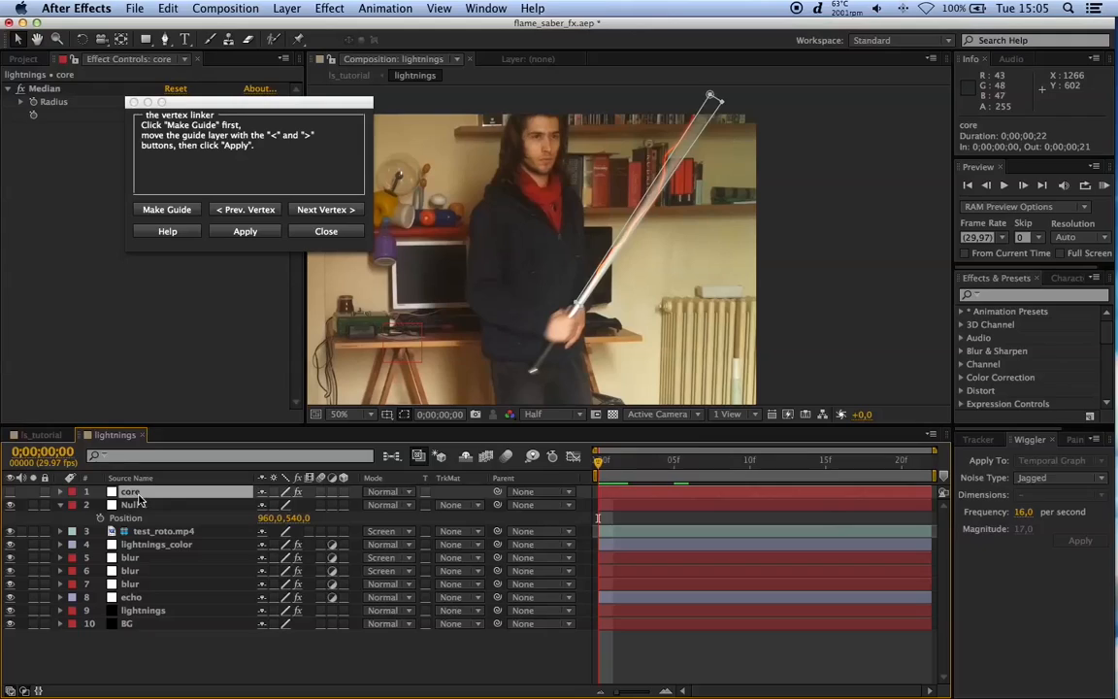
key("Delete")
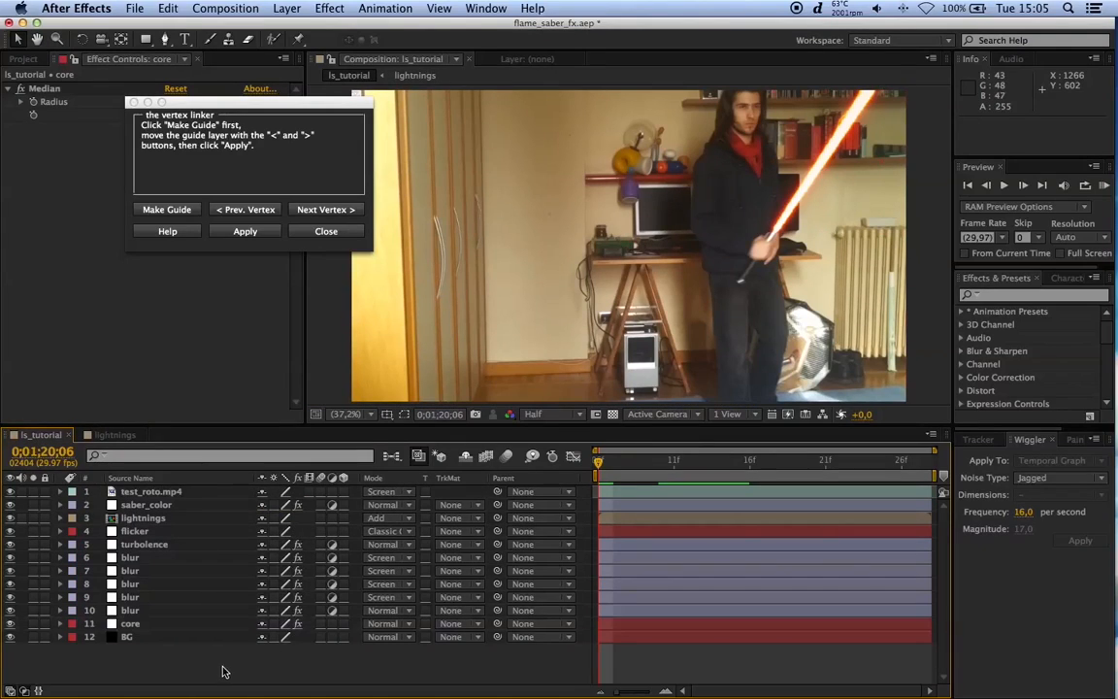
Step: Hide the core layer in ls_tutorial and compare the ls_tutorial and lightnings compositions at their first frames
left_click(130, 624)
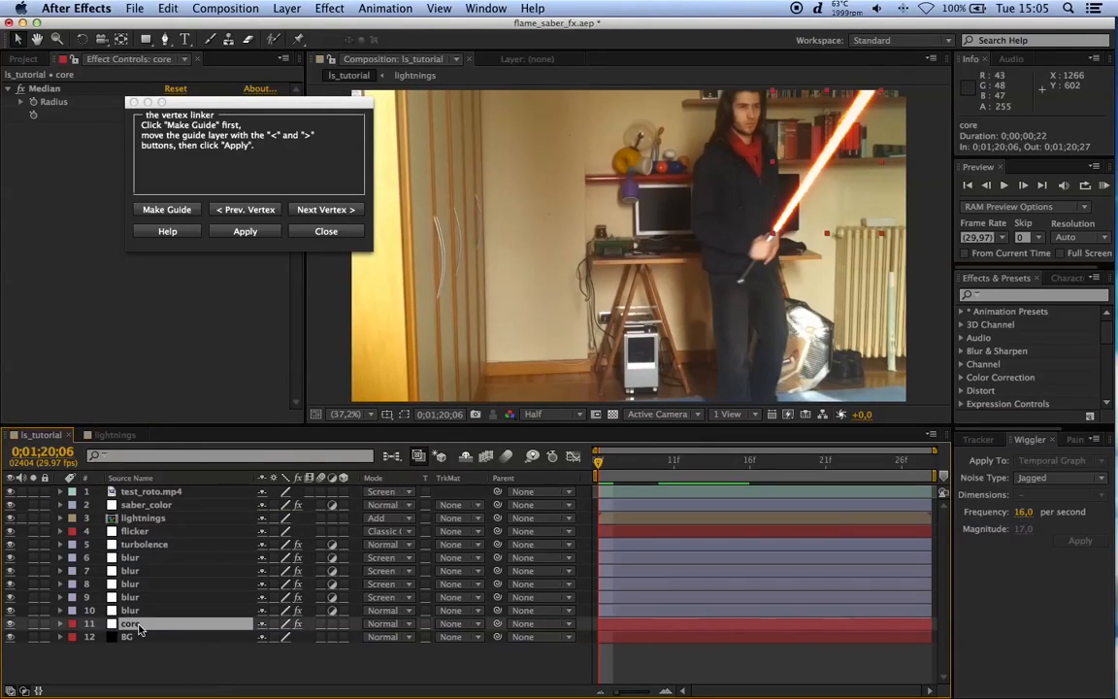
left_click(10, 624)
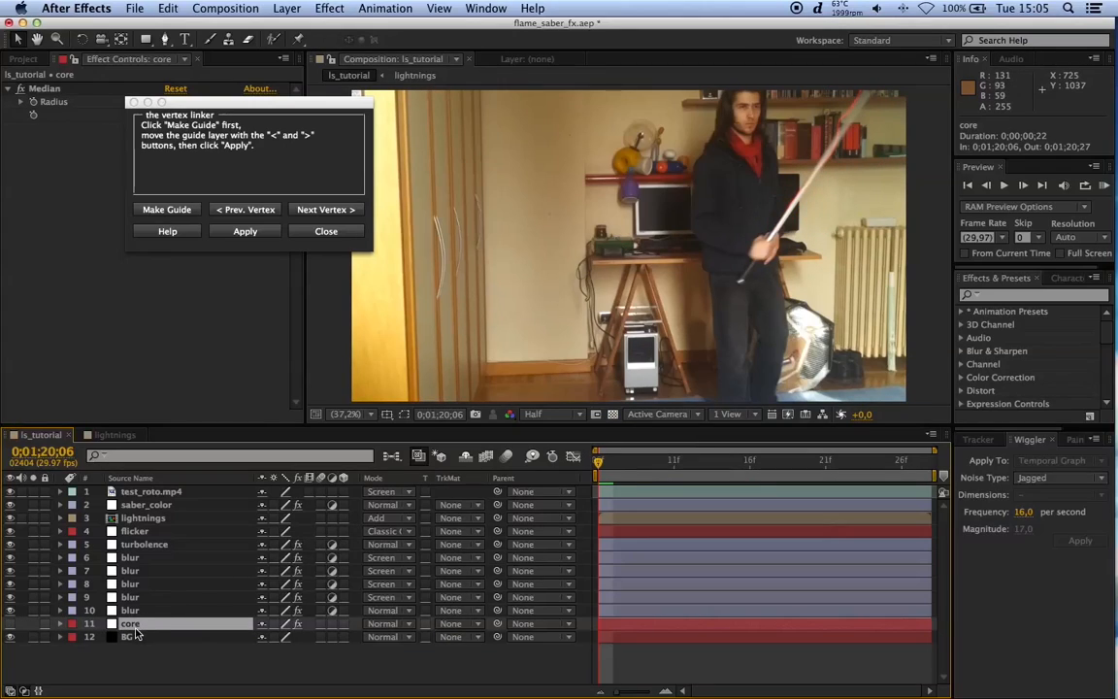
left_click(179, 664)
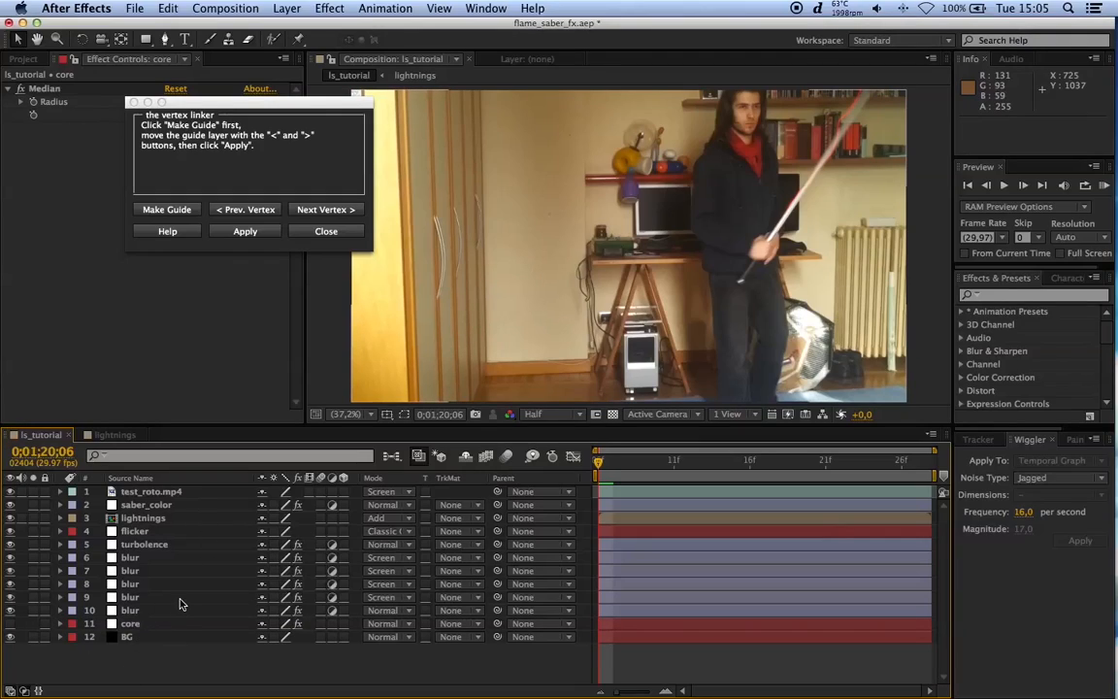
left_click(138, 625)
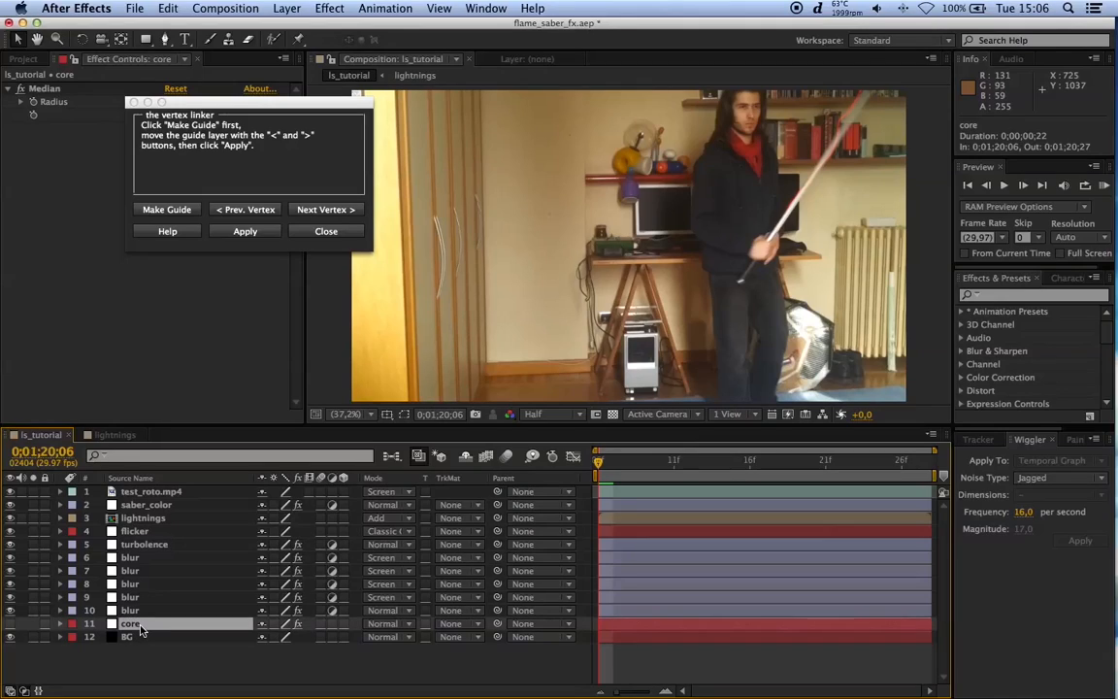
left_click(113, 436)
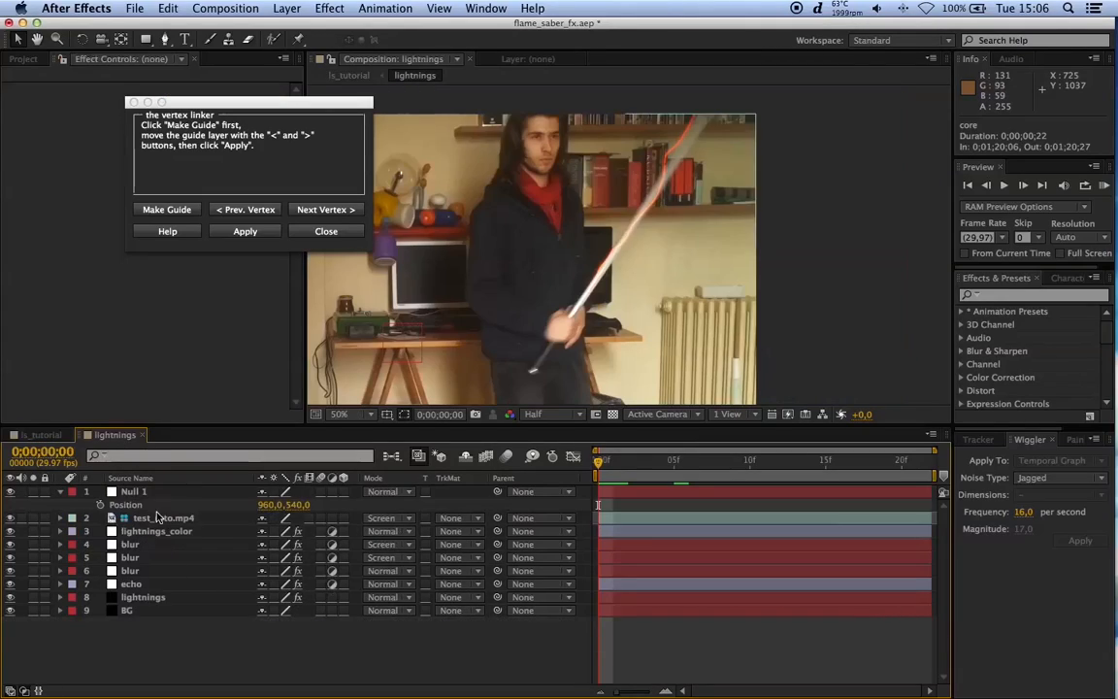
left_click(42, 435)
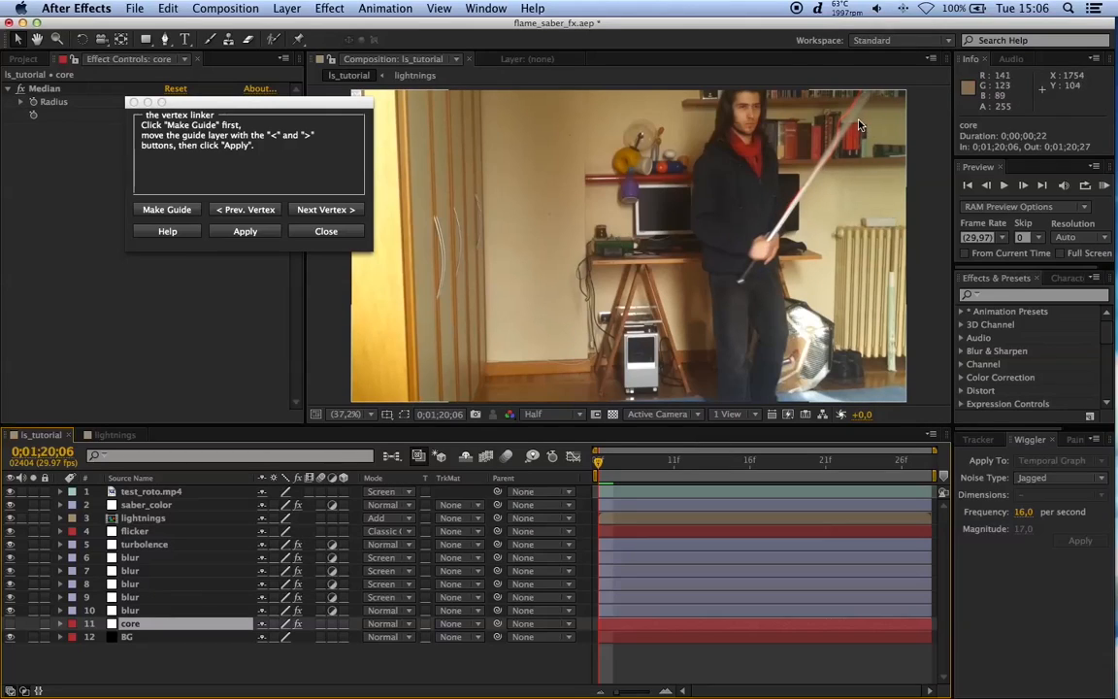
Step: Show the core layer again and compare the blade with the lightning at 0;01;20;14 and 0;01;20;13
left_click_drag(689, 456, 722, 466)
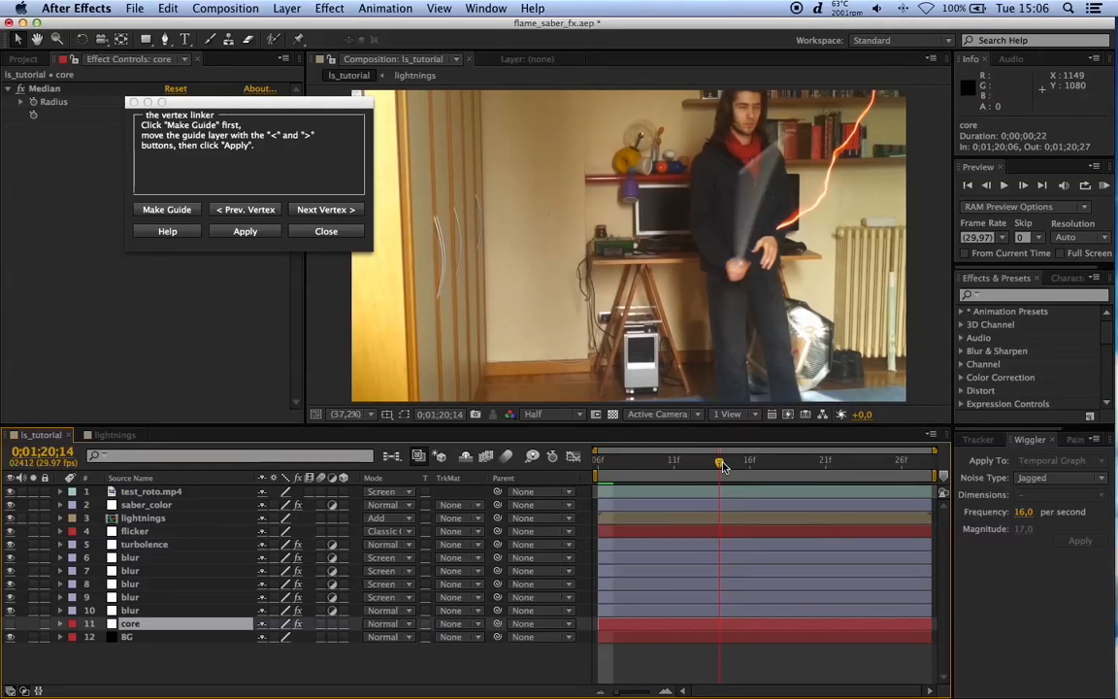
left_click(11, 623)
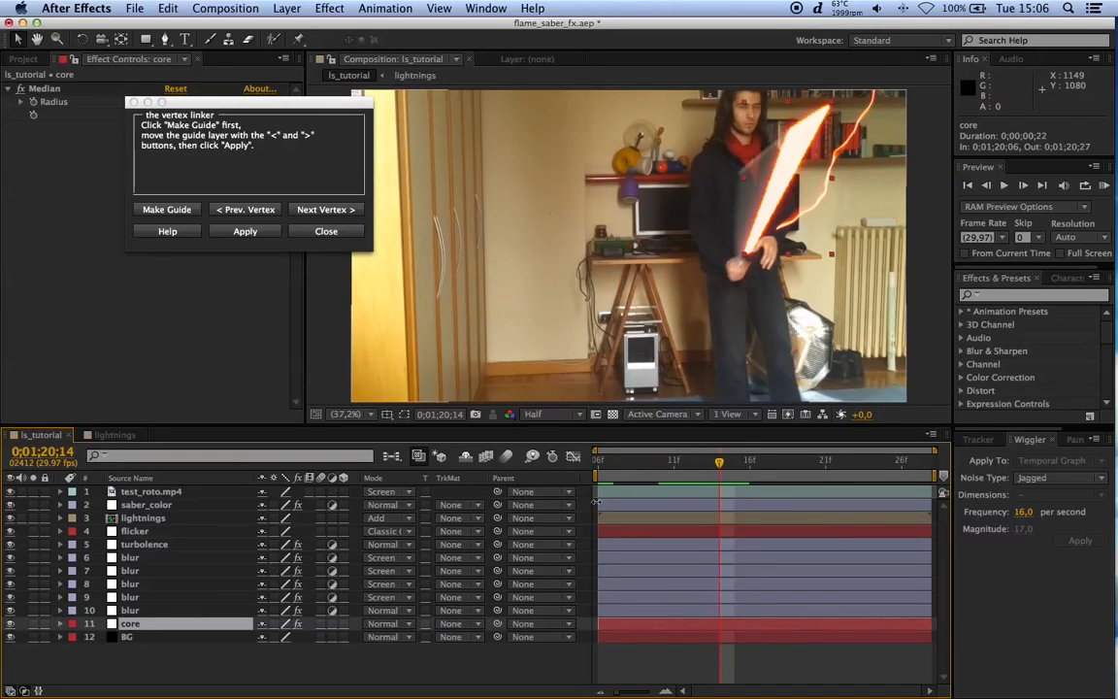
left_click_drag(715, 467, 704, 467)
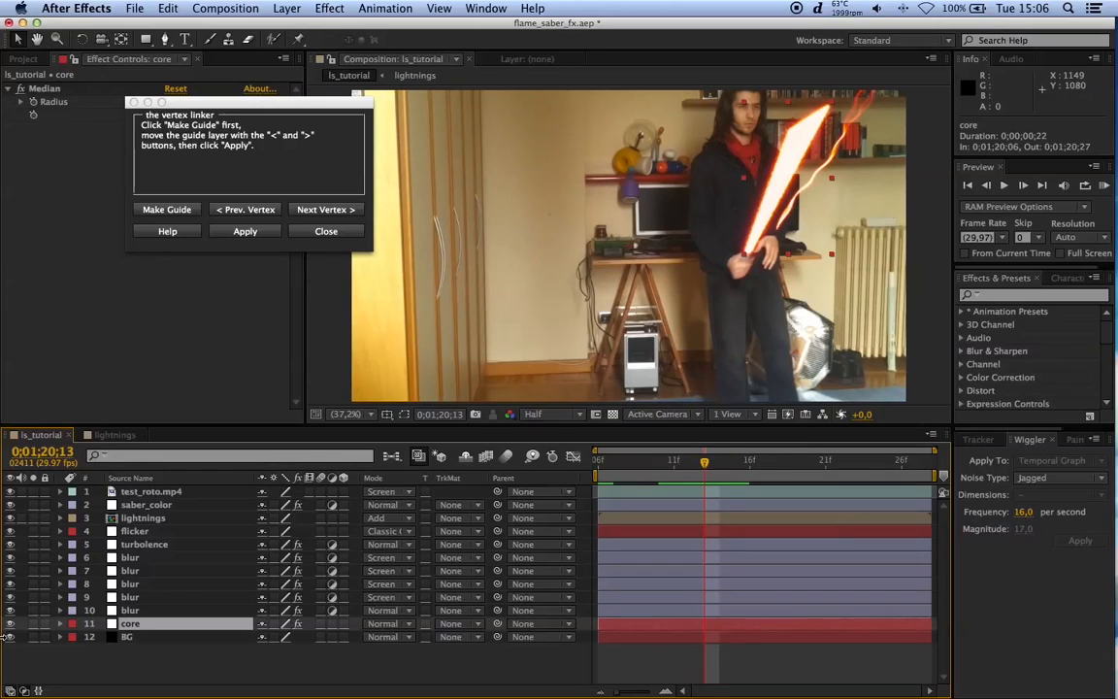
left_click(165, 651)
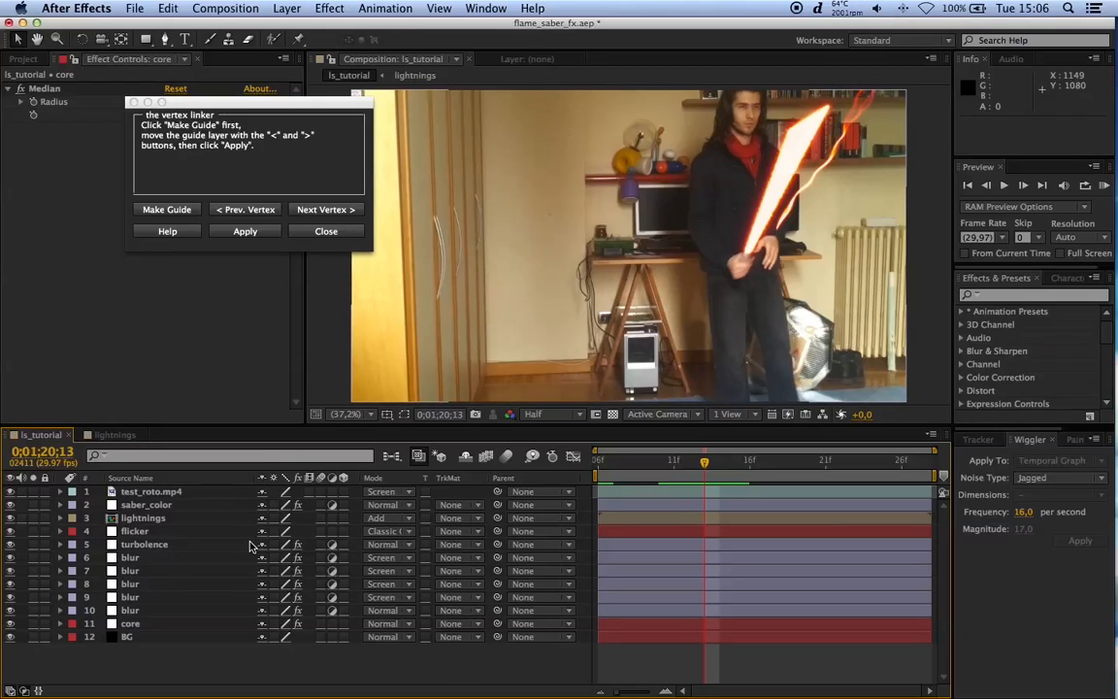
Step: Turn the test_roto.mp4 layer in ls_tutorial into a guide layer
left_click(155, 492)
right_click(148, 498)
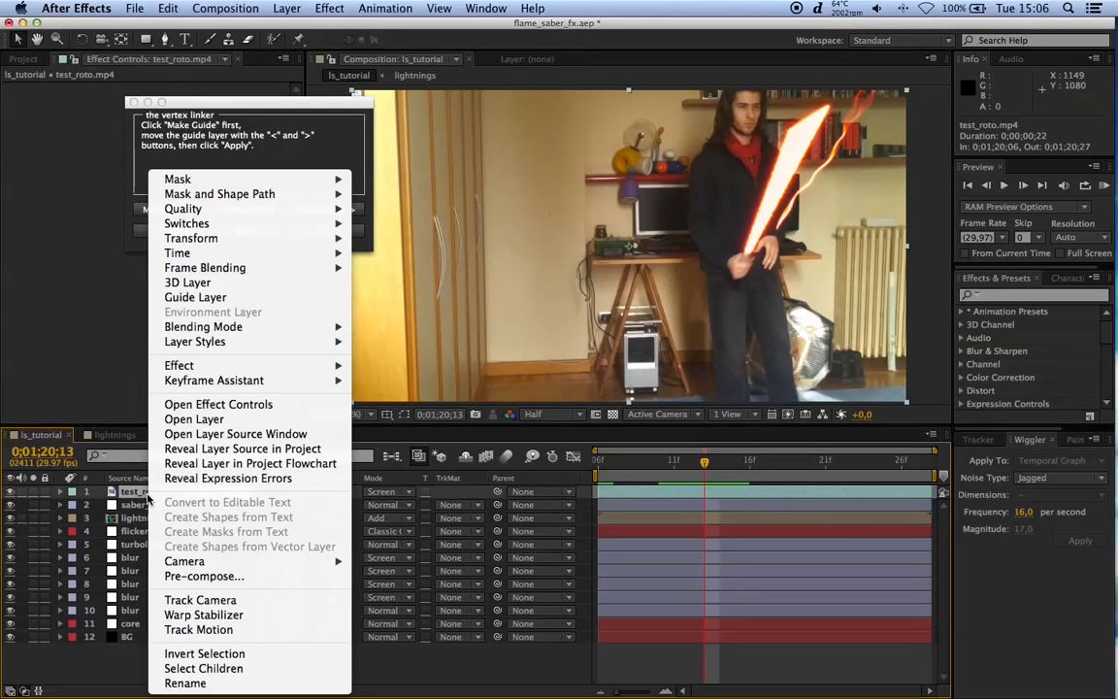
left_click(209, 297)
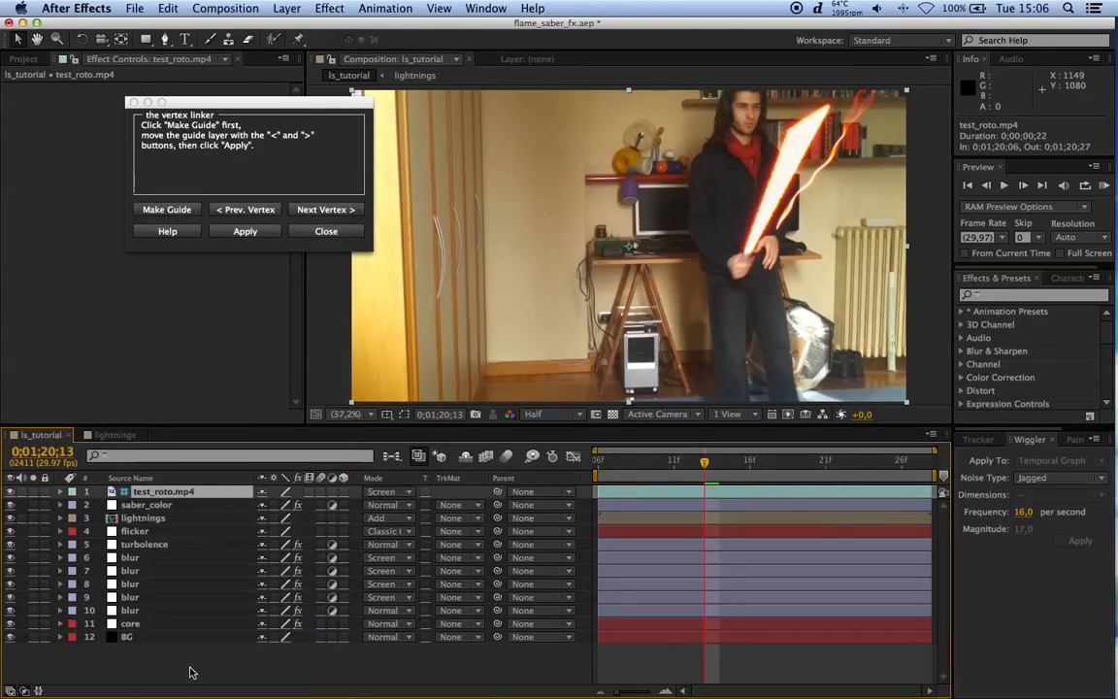
left_click(155, 671)
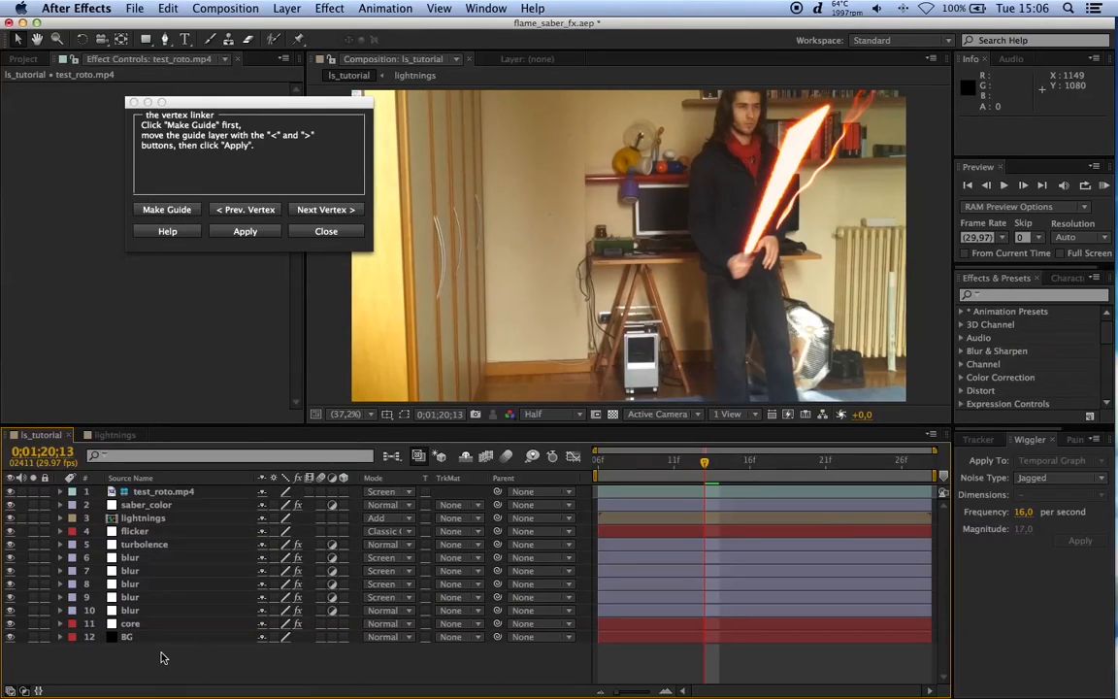
Step: Pre-compose all twelve layers of ls_tutorial, with all attributes moved, into a new composition named lightsaber_rig
left_click_drag(172, 661, 115, 442)
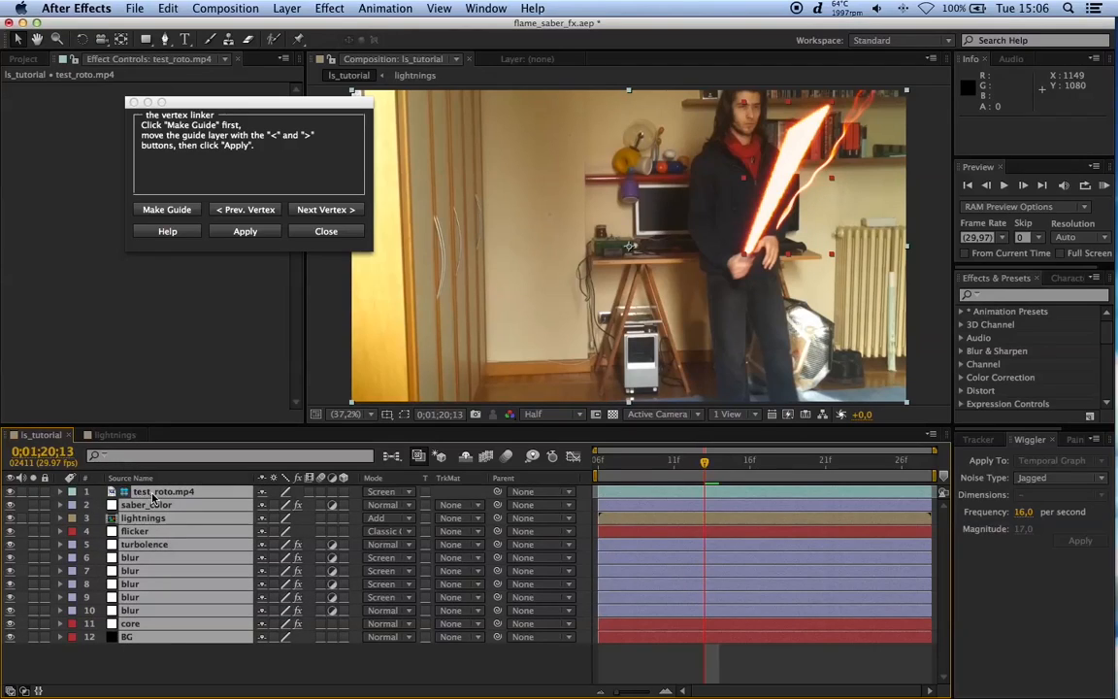
key("super+shift+c")
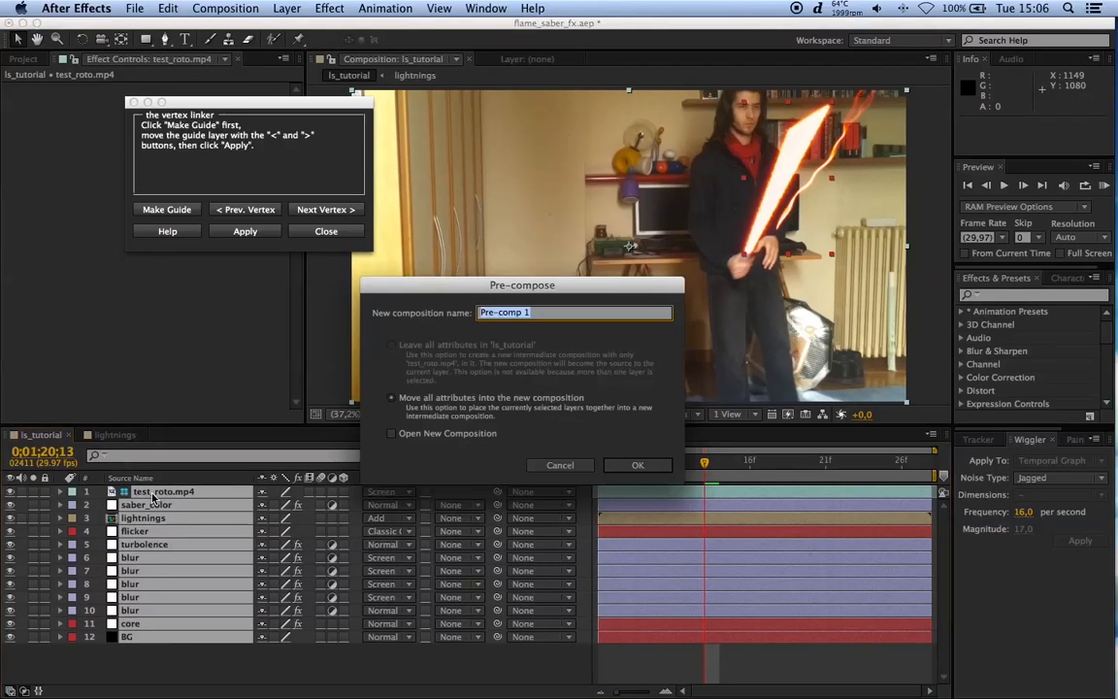
key("BackSpace")
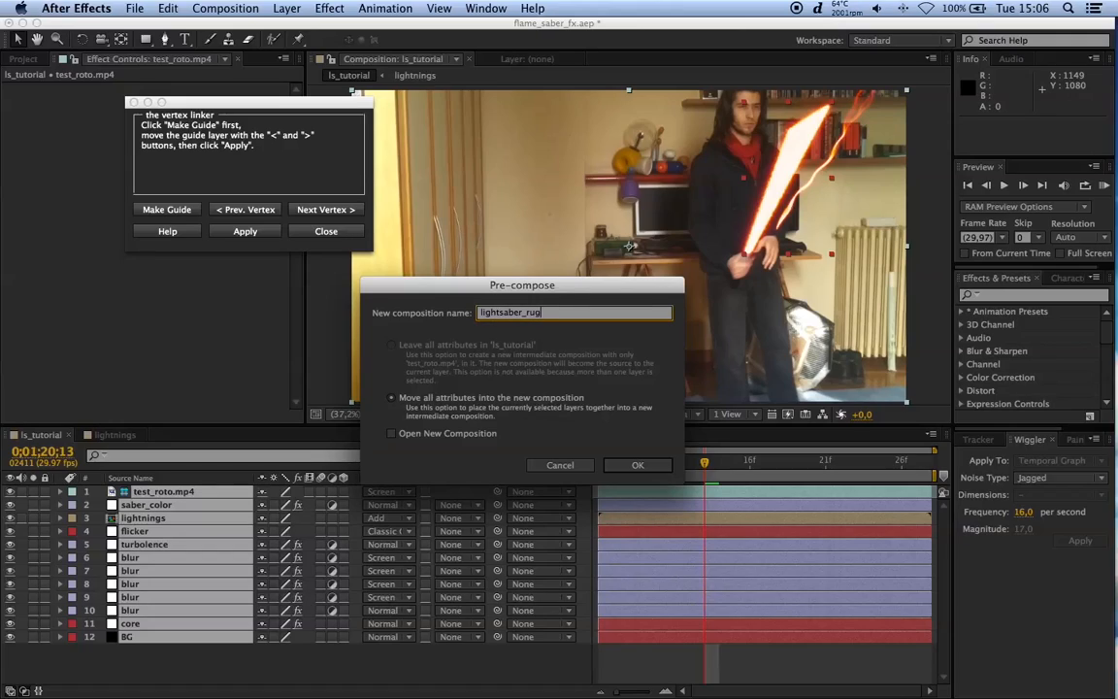
type("lightsaber_rig")
left_click(637, 465)
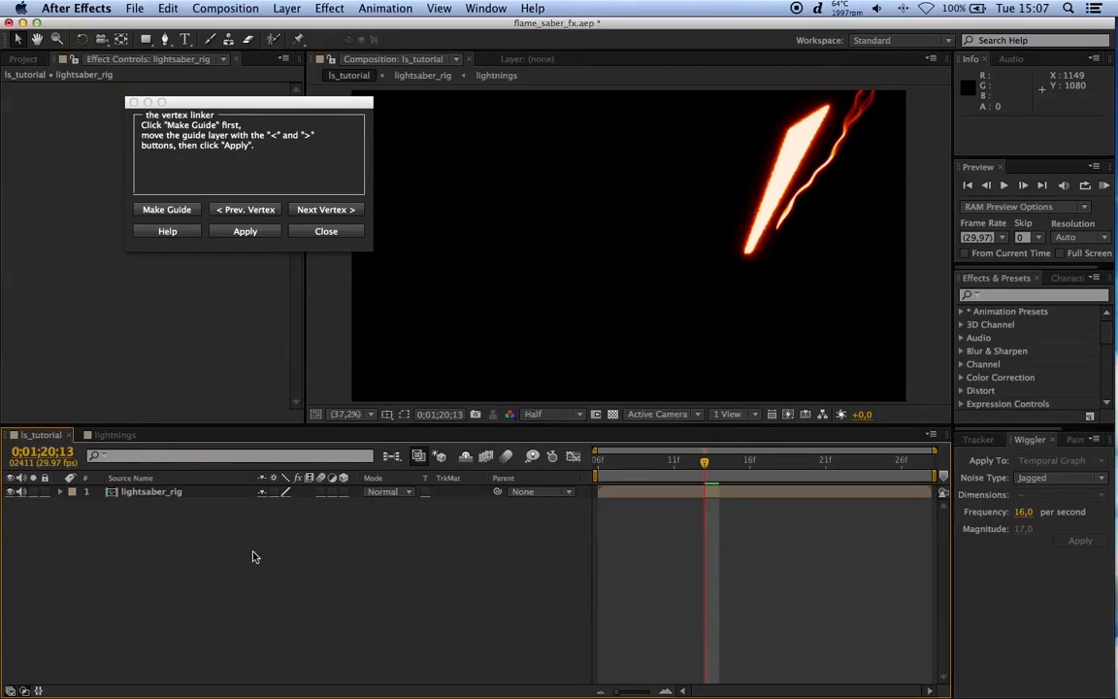
Step: Add the test_roto.mp4 footage from the project beneath the lightsaber_rig layer in ls_tutorial
left_click(23, 60)
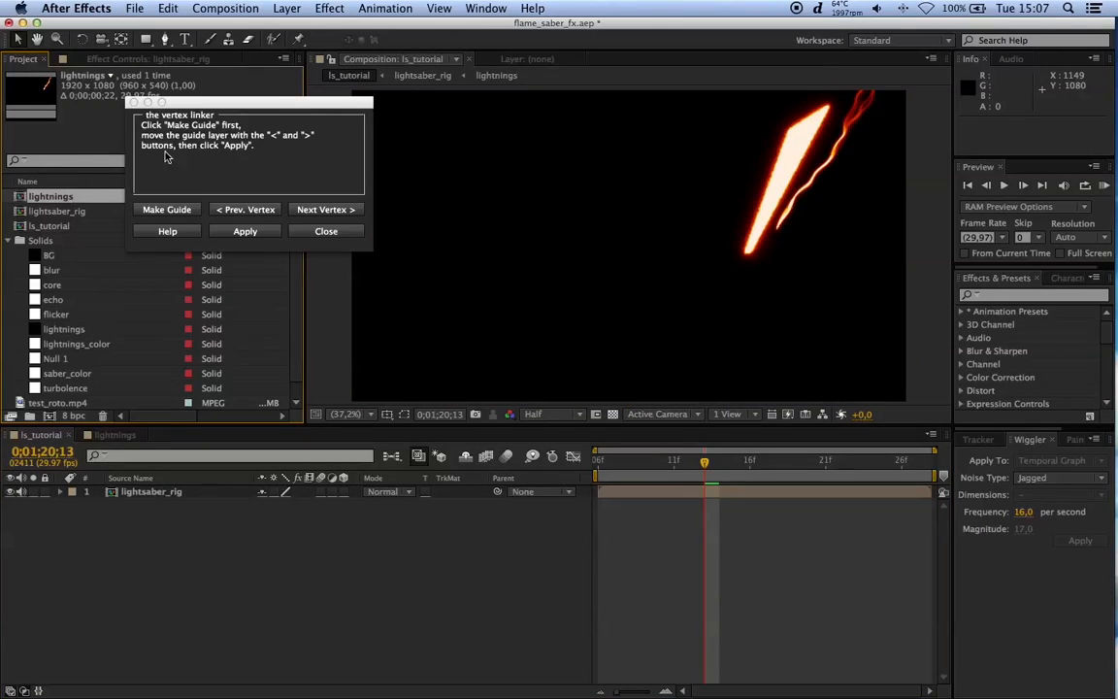
left_click_drag(210, 98, 297, 93)
scroll(137, 216, "down", 1)
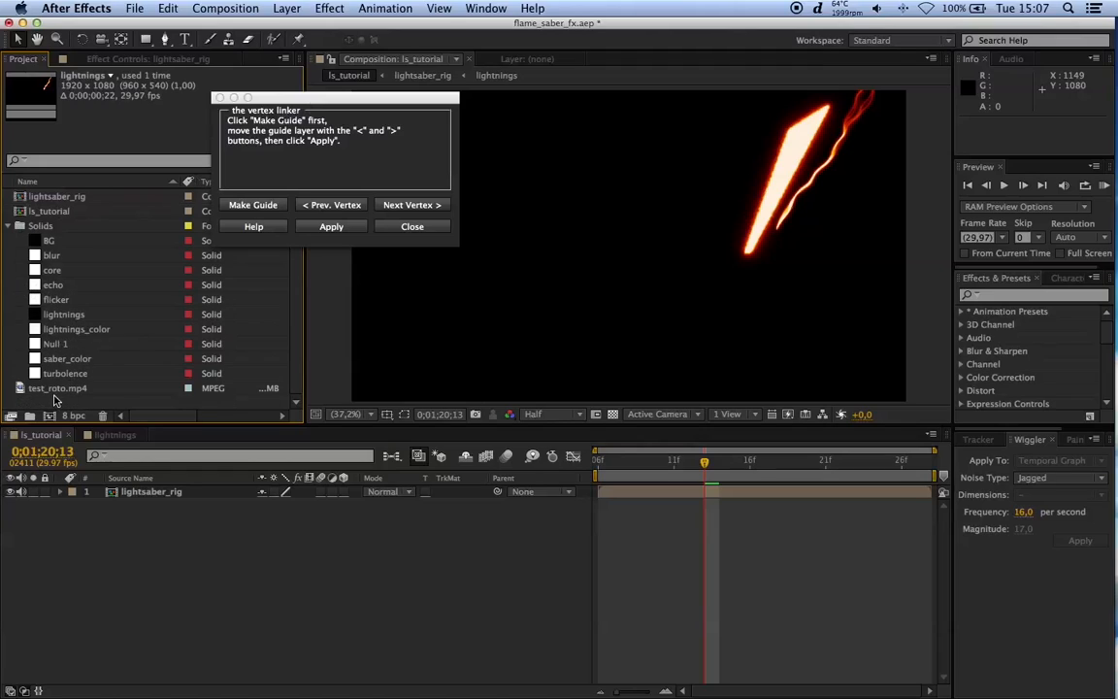
left_click_drag(58, 387, 109, 507)
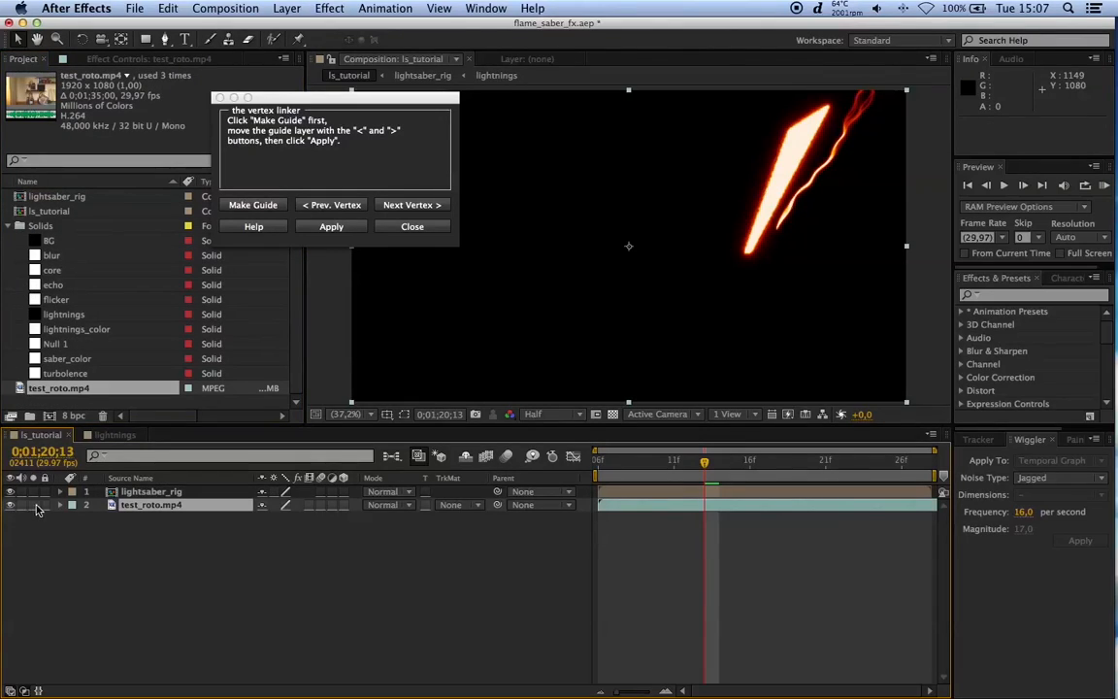
Step: Set the blending mode of the lightsaber_rig layer to Screen
left_click(151, 491)
left_click(388, 491)
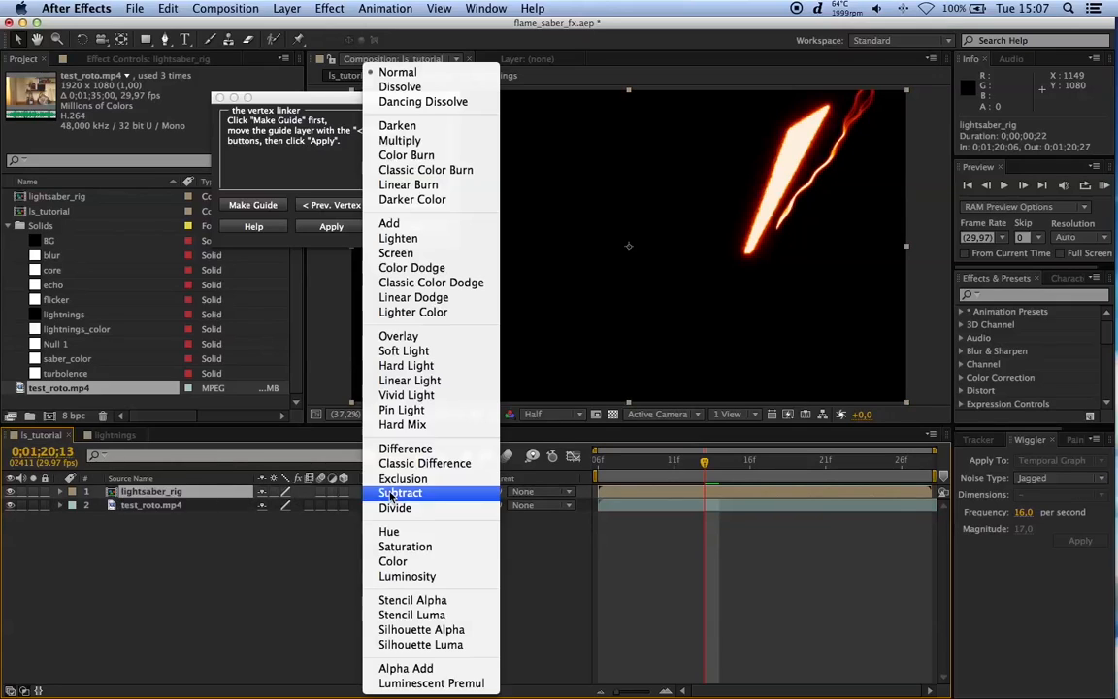
left_click(396, 252)
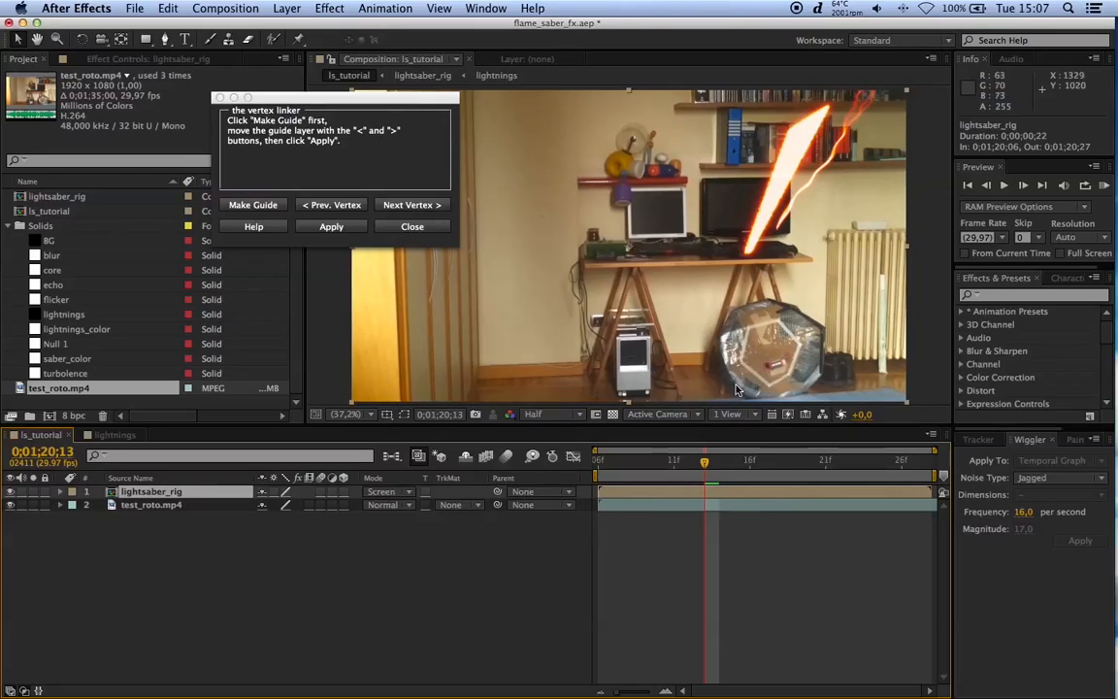
Step: Check the composite at 0;01;20;10 and delete the newly added test_roto.mp4 layer from ls_tutorial
left_click(657, 464)
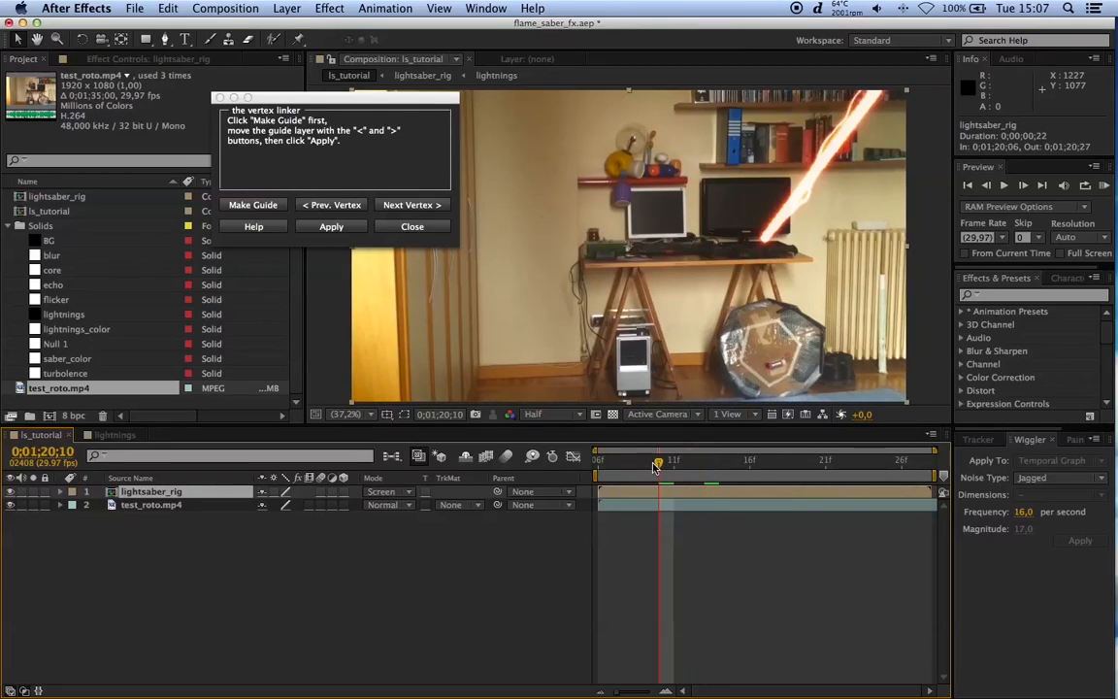
left_click(138, 508)
key("Delete")
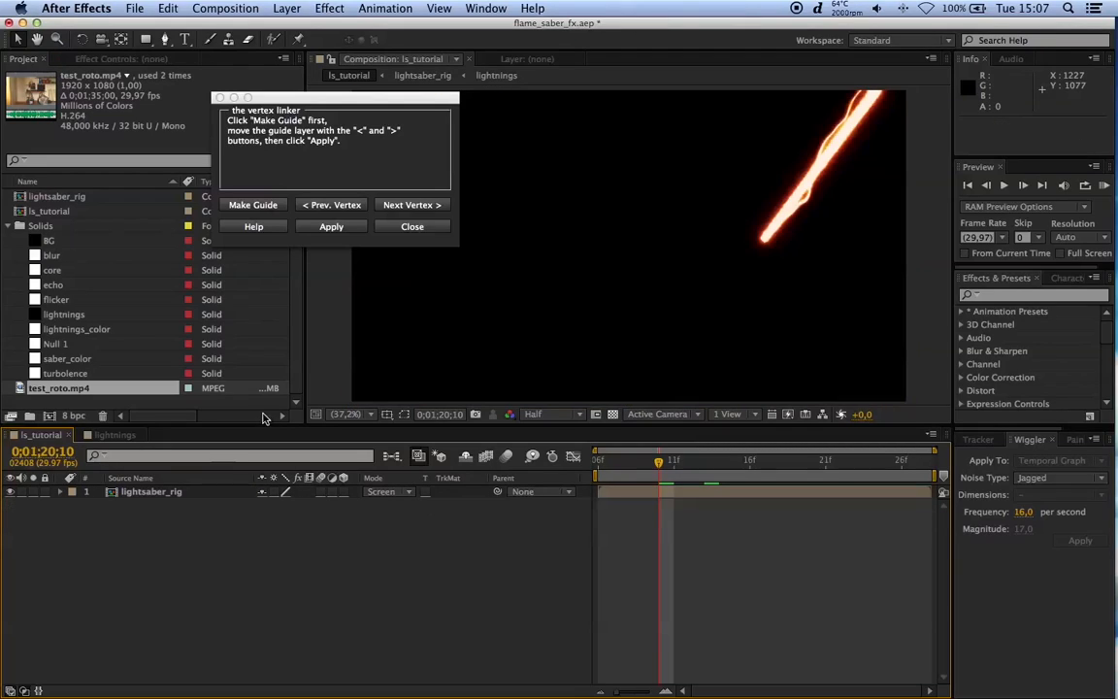
Step: Copy the test_roto.mp4 layer from the lightnings composition into ls_tutorial and place it beneath lightsaber_rig
left_click(114, 434)
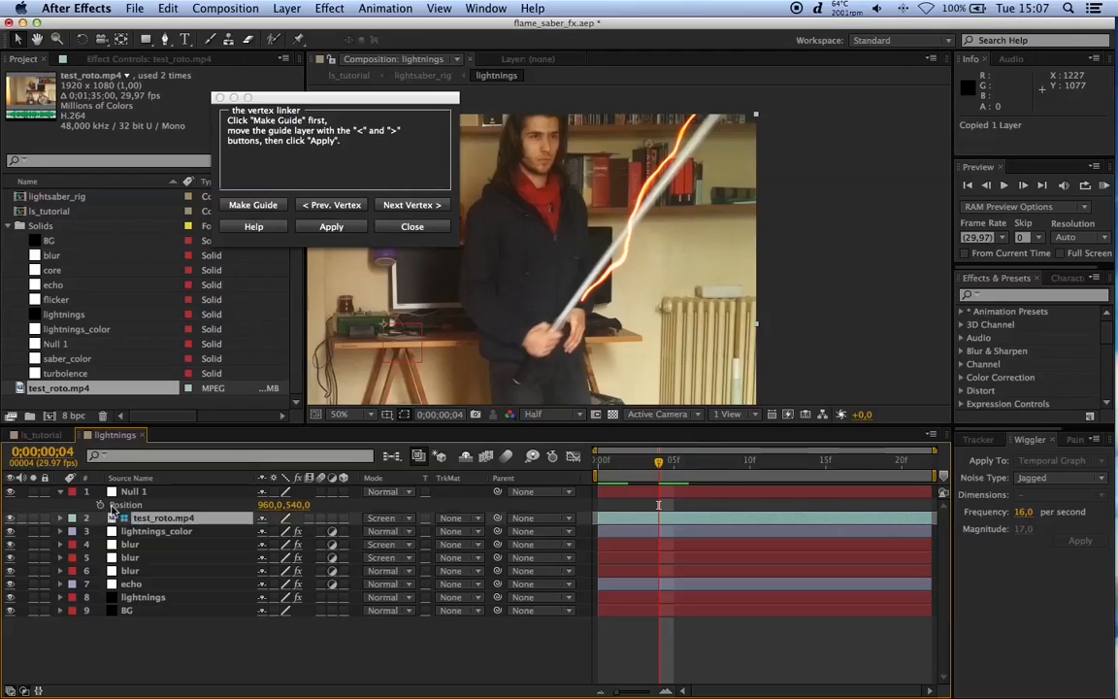
left_click(41, 435)
key("super+v")
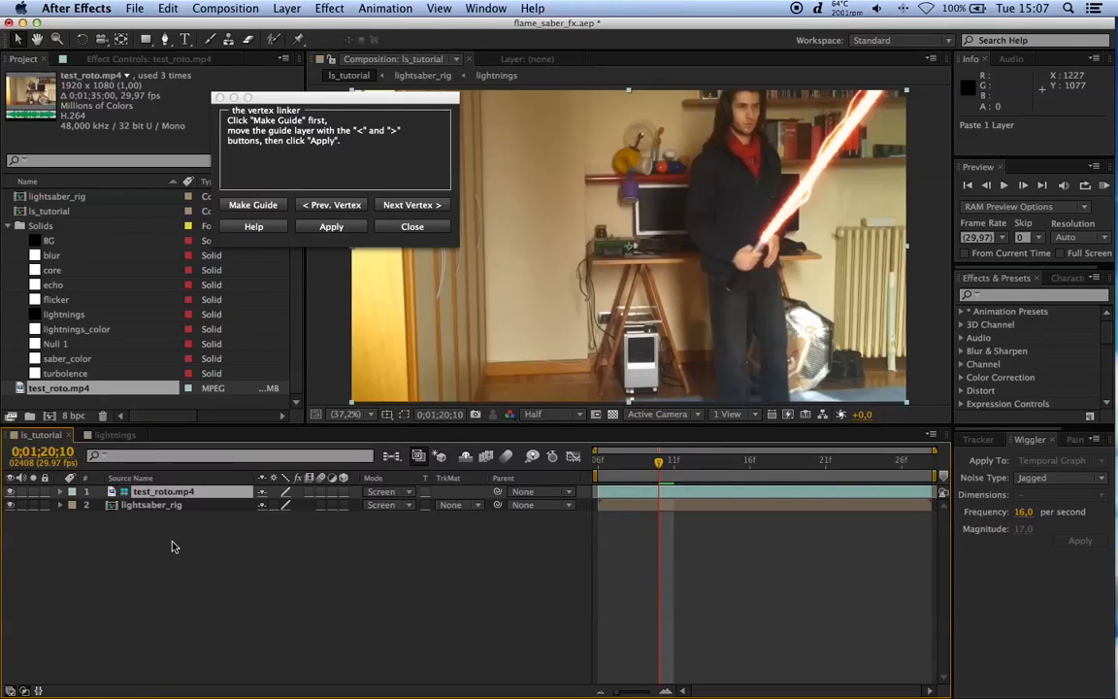
left_click_drag(155, 492, 153, 514)
Step: Turn off the Guide Layer option for the test_roto.mp4 layer in ls_tutorial
right_click(155, 505)
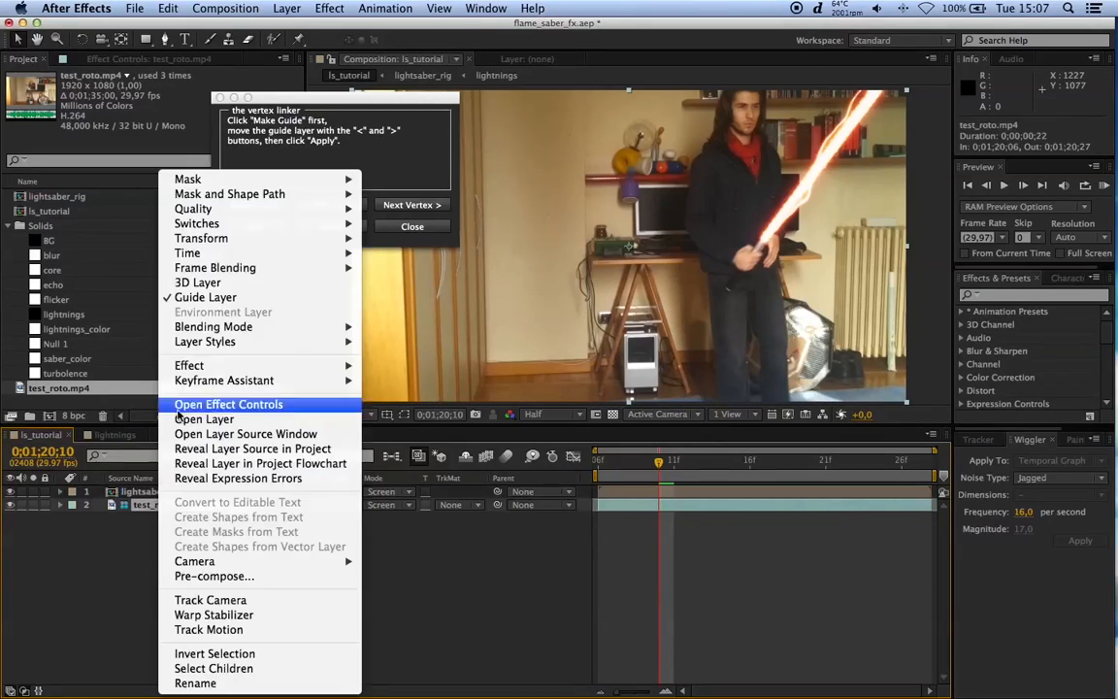
left_click(204, 299)
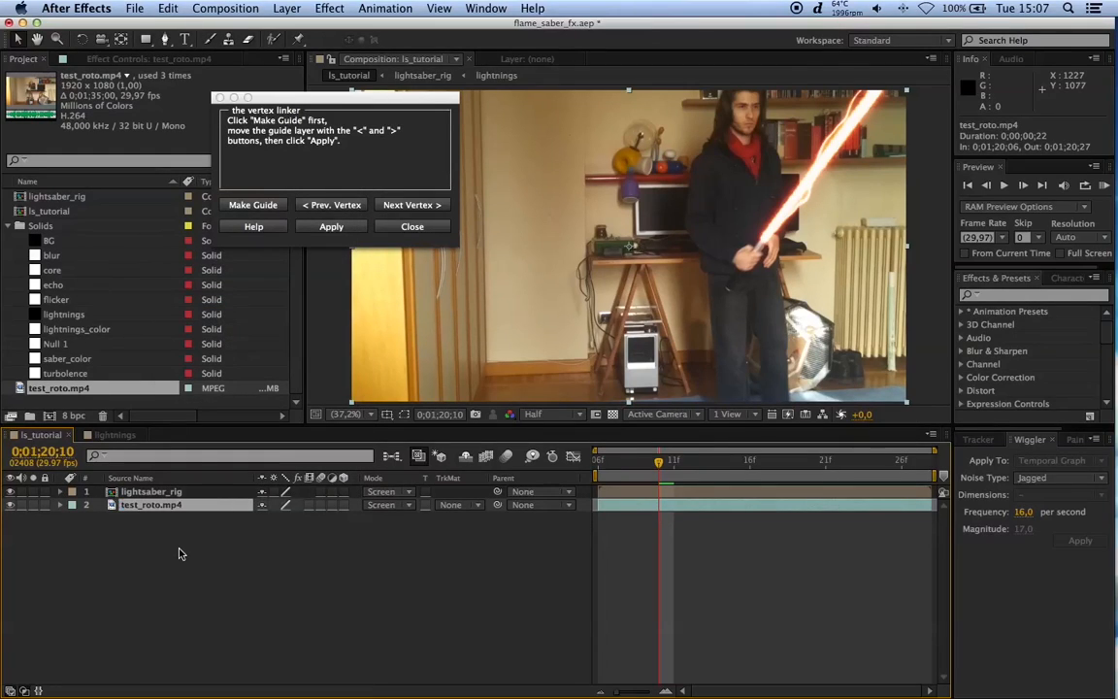
left_click(181, 555)
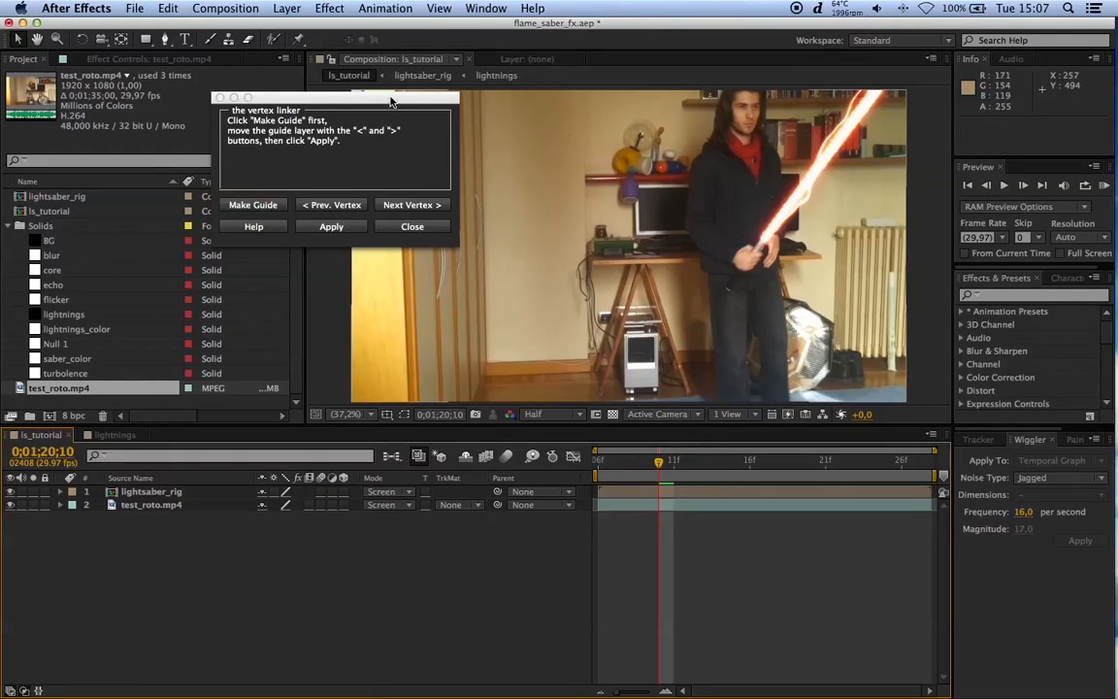
Step: Examine the lightsaber_rig, lightnings and ls_tutorial compositions in the project's item list
left_click_drag(352, 95, 266, 109)
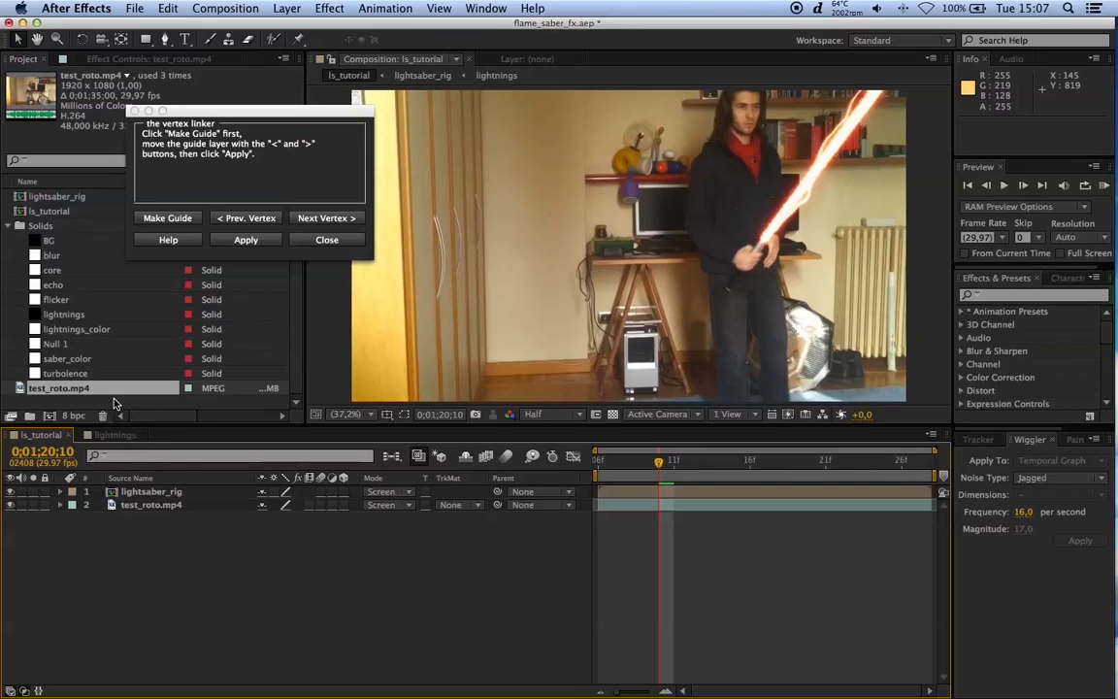
left_click(114, 400)
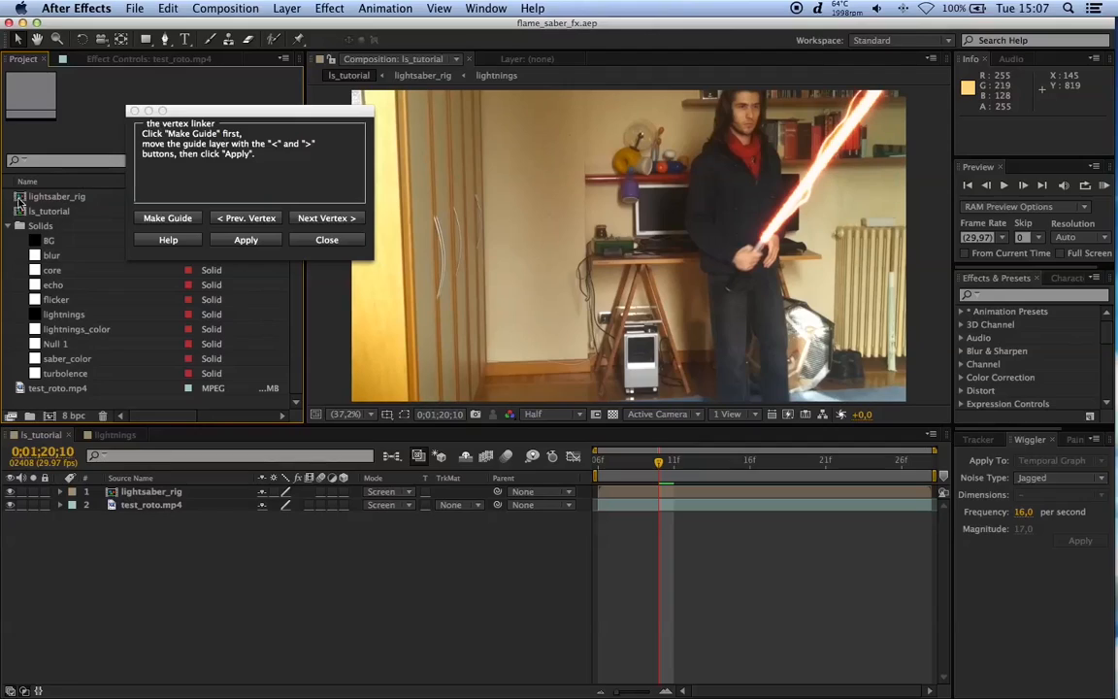
left_click(47, 197)
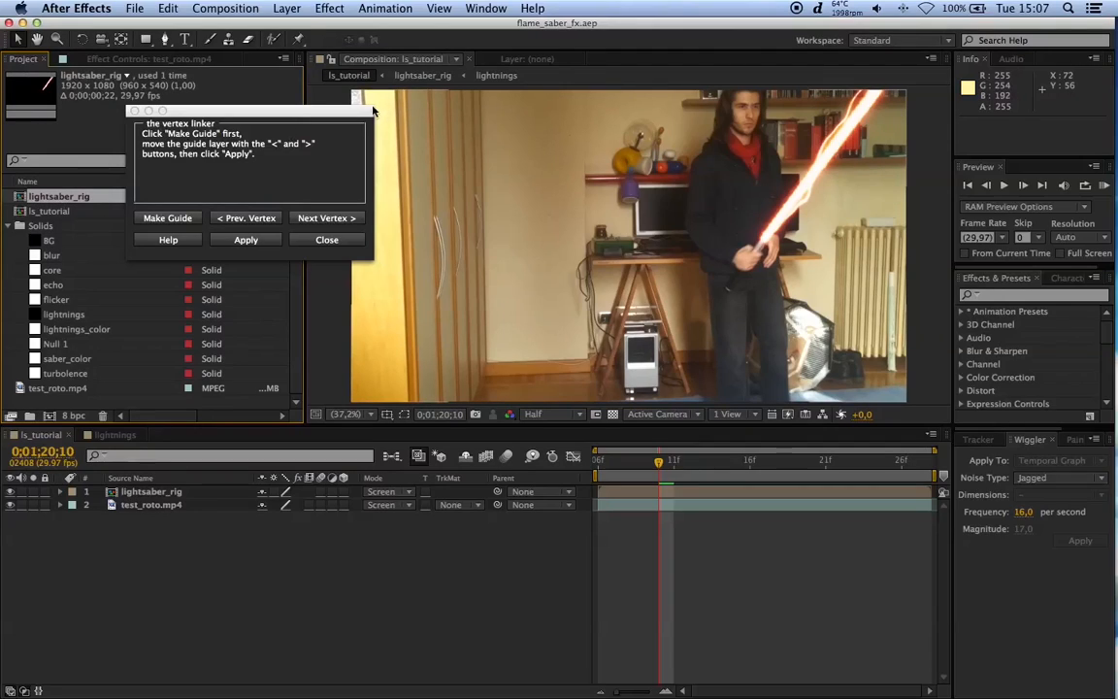
left_click_drag(313, 110, 398, 108)
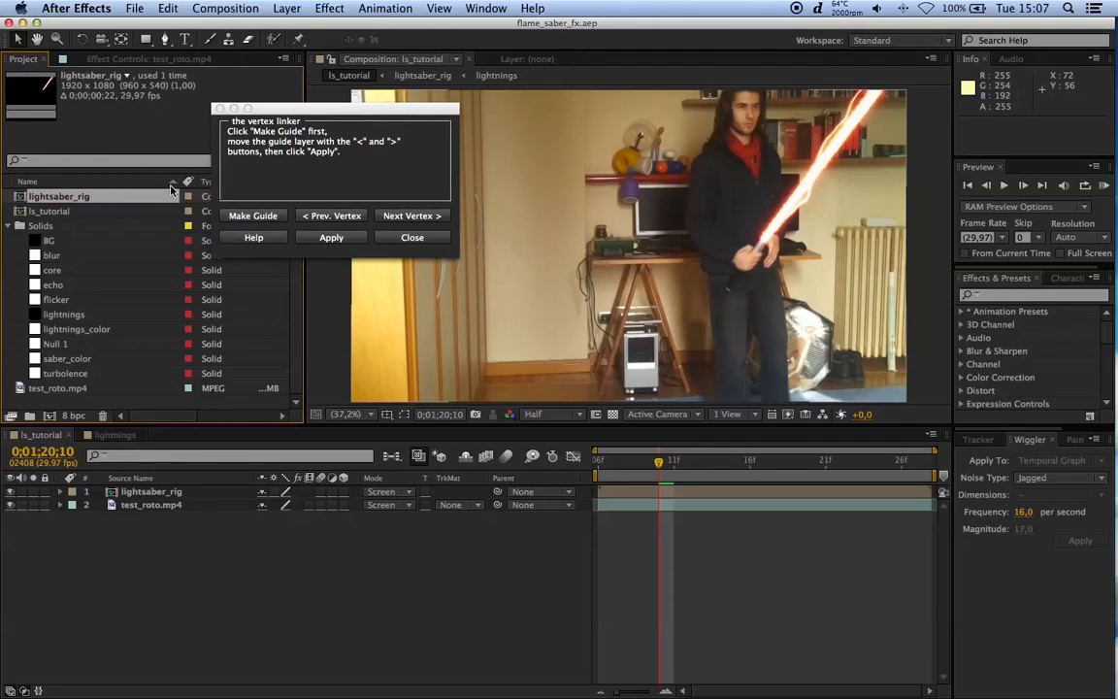
scroll(77, 223, "up", 1)
left_click(47, 195)
left_click(52, 213)
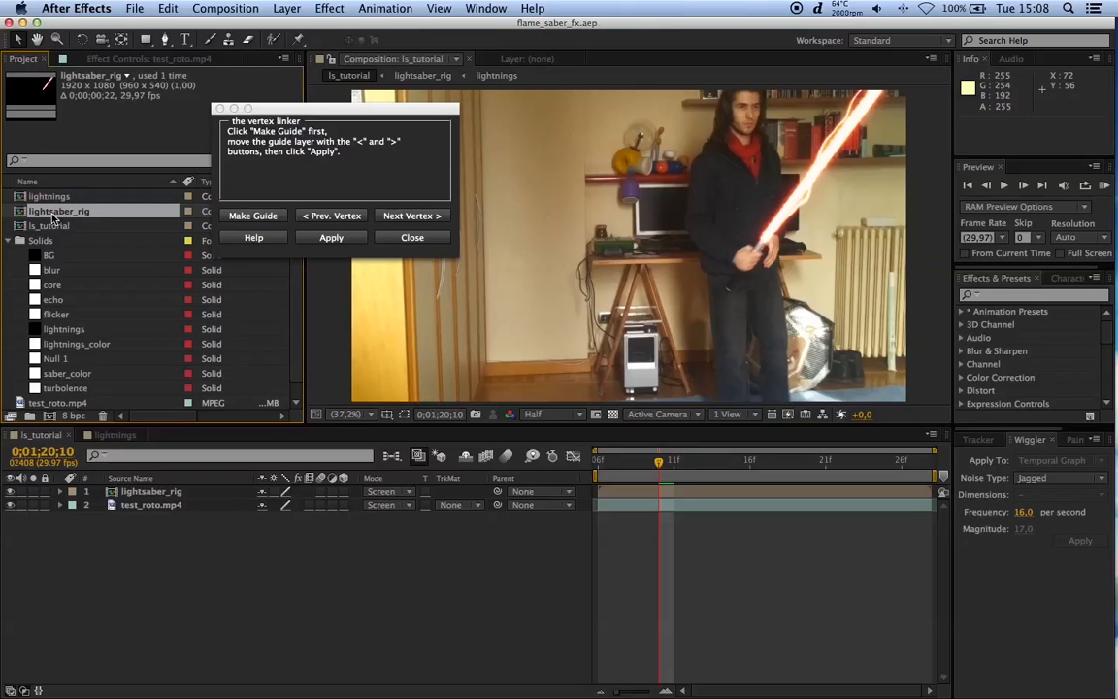
left_click(100, 564)
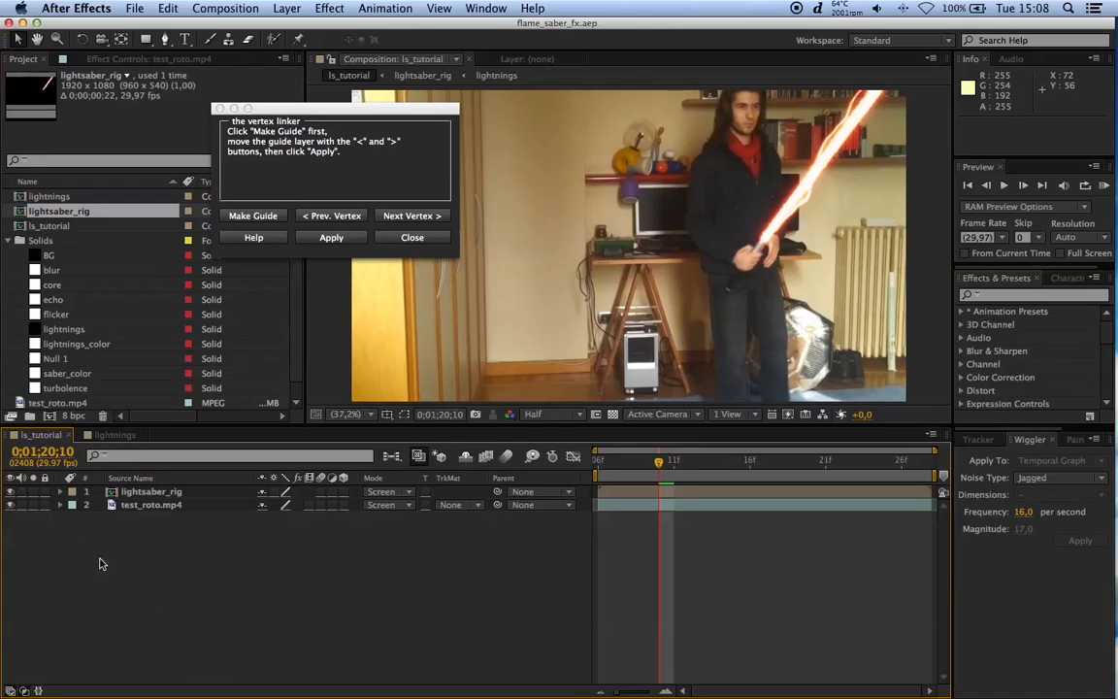
Step: Open the lightsaber_rig precomp from its layer in ls_tutorial
left_click(149, 507)
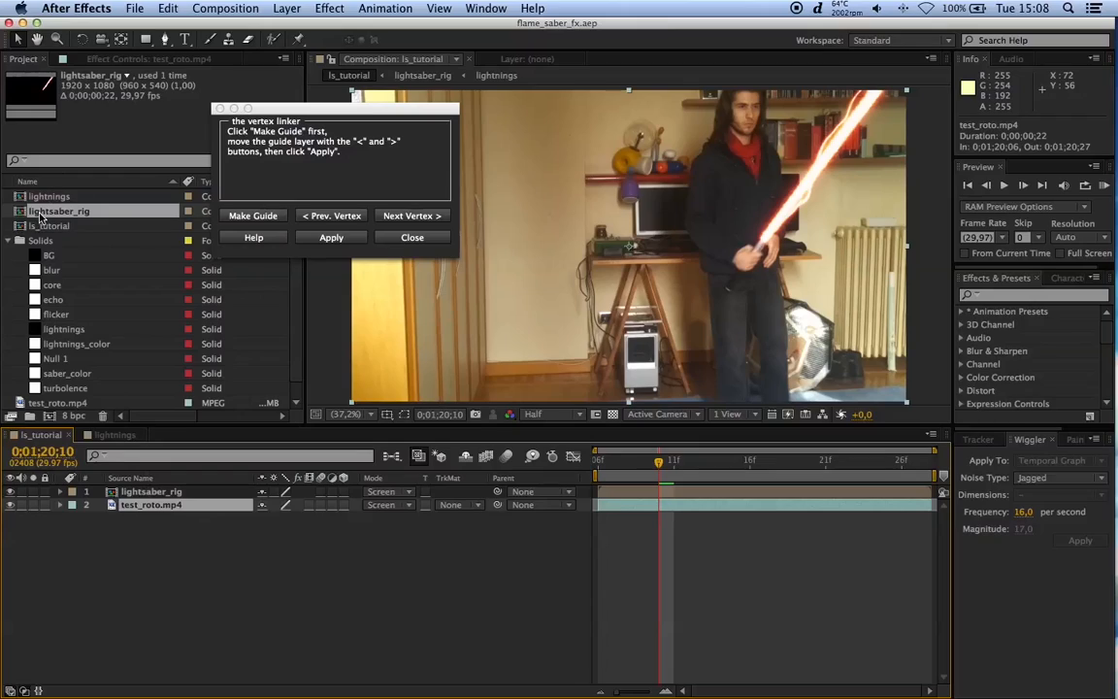
left_click(144, 493)
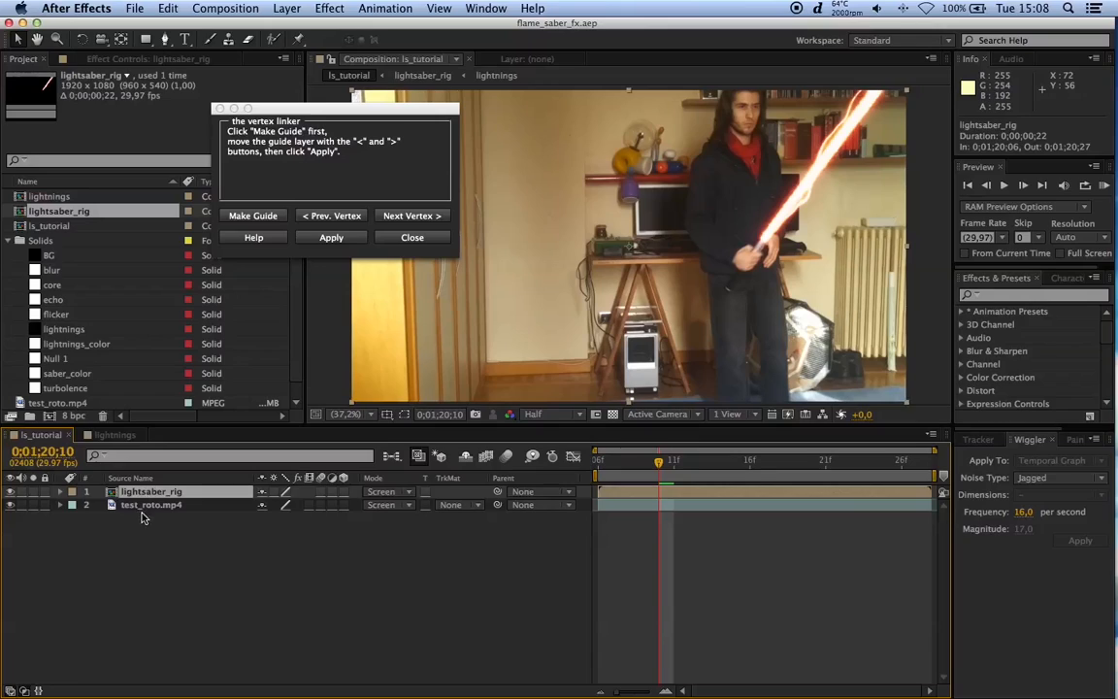
left_click(142, 517)
double_click(151, 493)
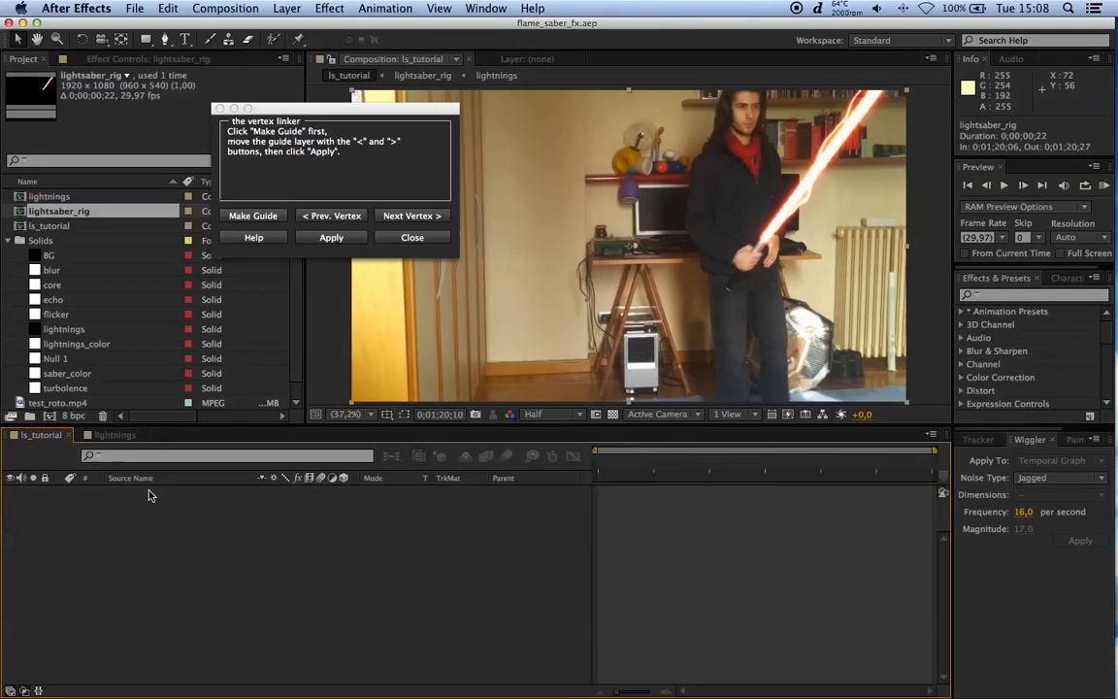
Step: Compare the layers of ls_tutorial, lightnings and lightsaber_rig, examining the test_roto.mp4 and core layers inside lightsaber_rig
left_click(112, 435)
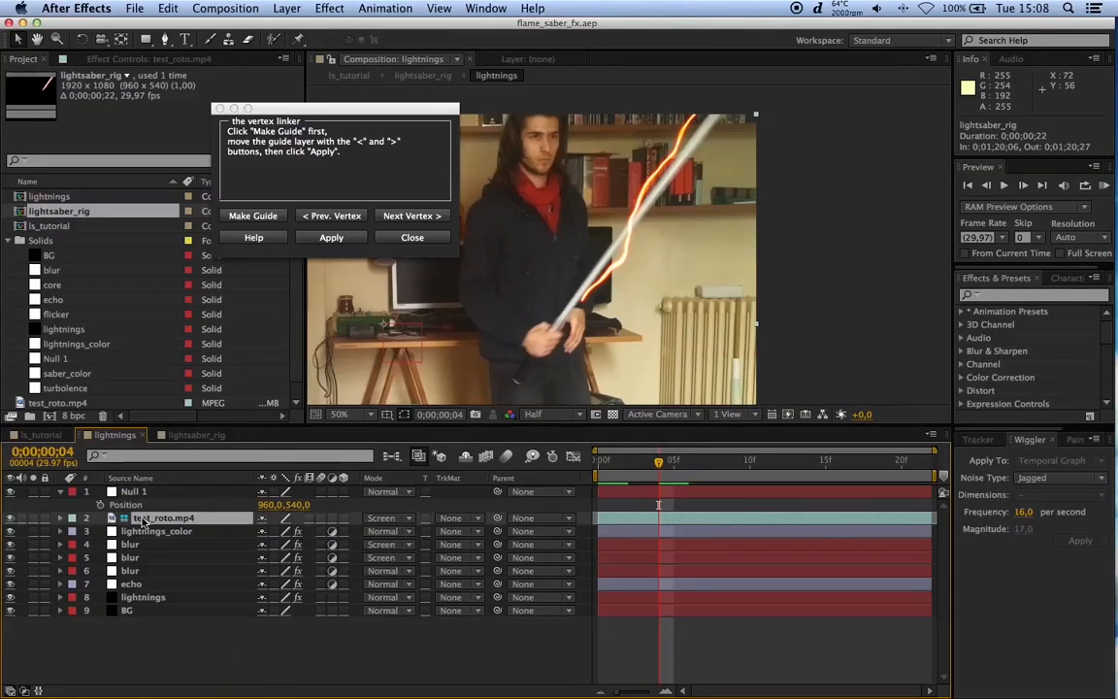
left_click(40, 436)
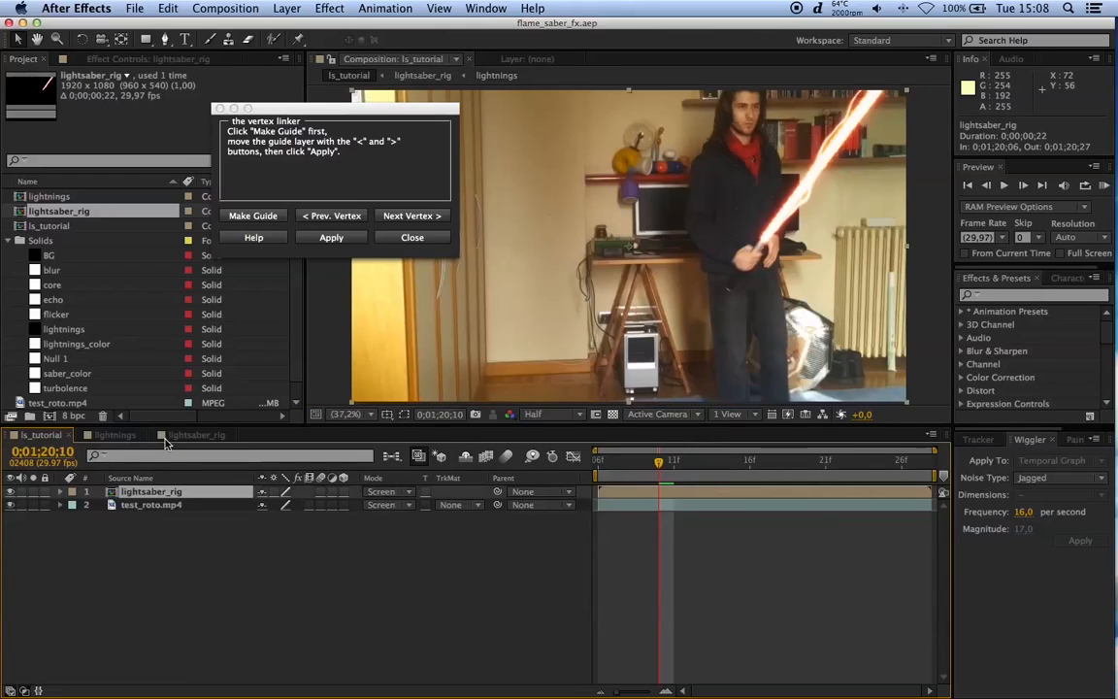
left_click(168, 437)
scroll(60, 277, "down", 1)
scroll(61, 293, "up", 1)
left_click(118, 436)
left_click(47, 437)
left_click(136, 506)
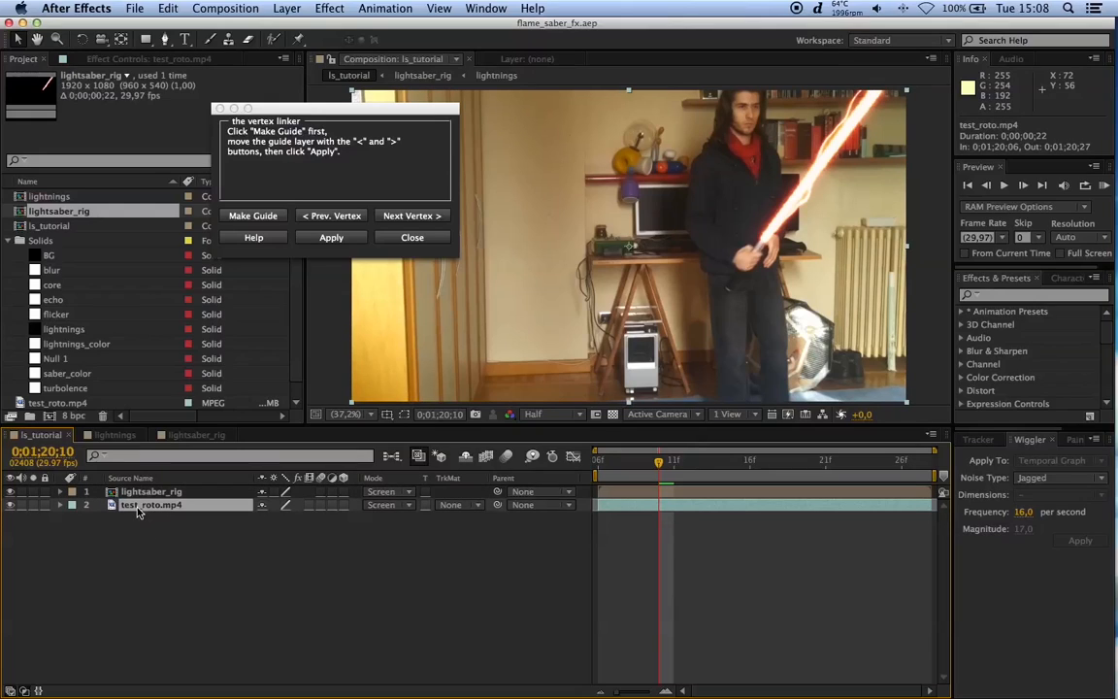
left_click(194, 435)
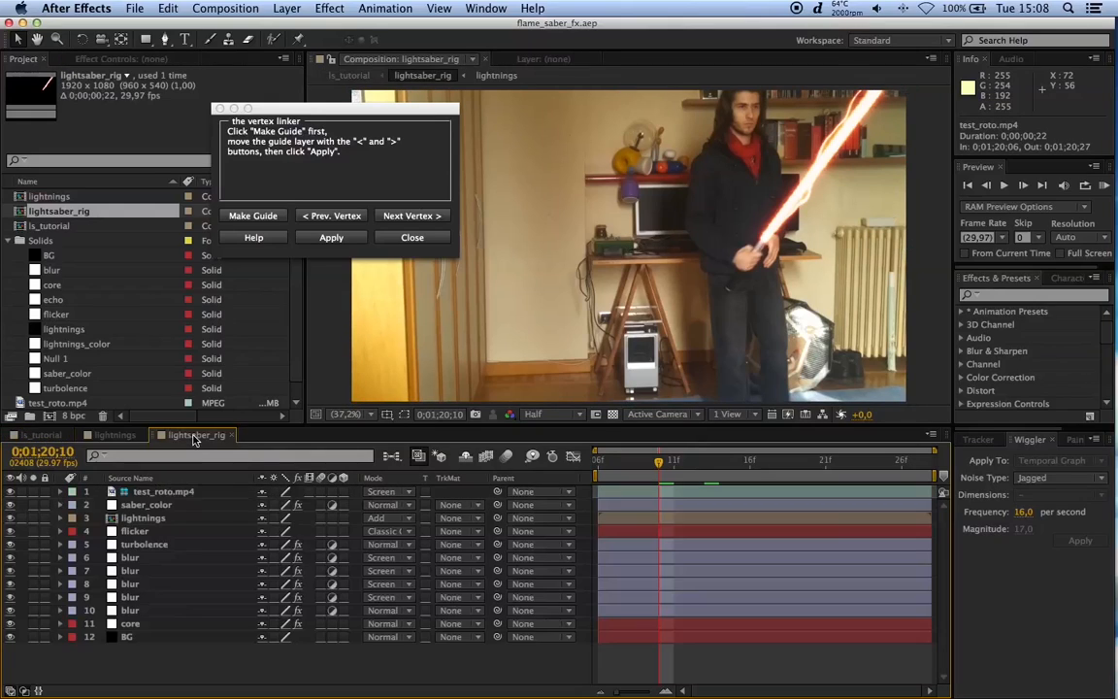
left_click(161, 493)
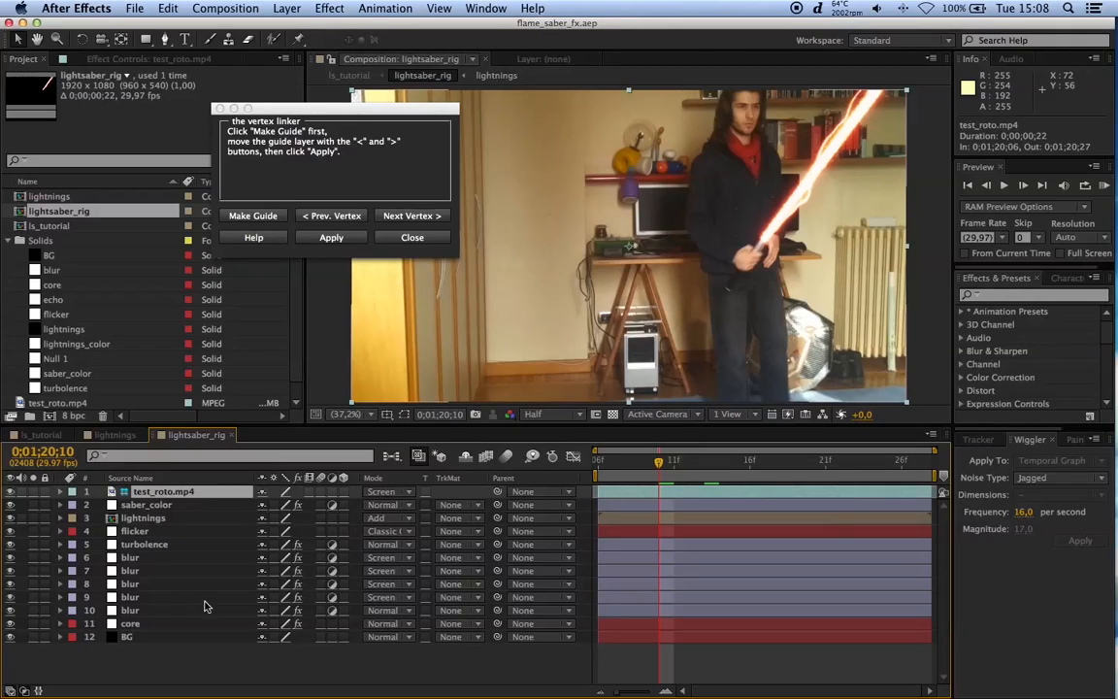
left_click(146, 624)
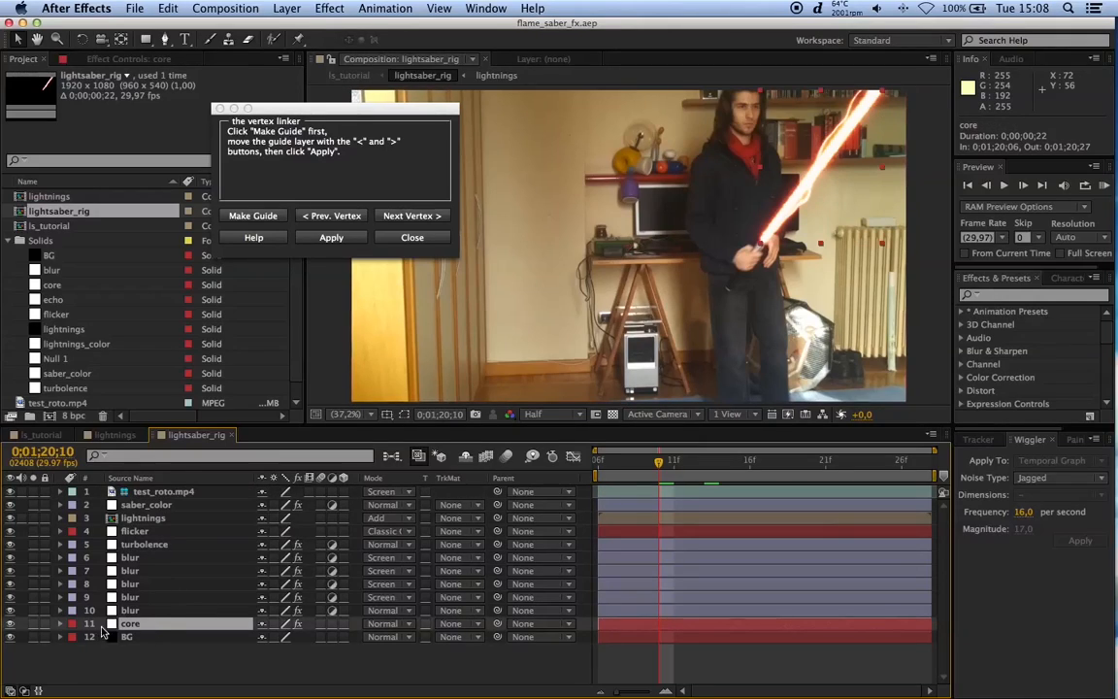
left_click(160, 492)
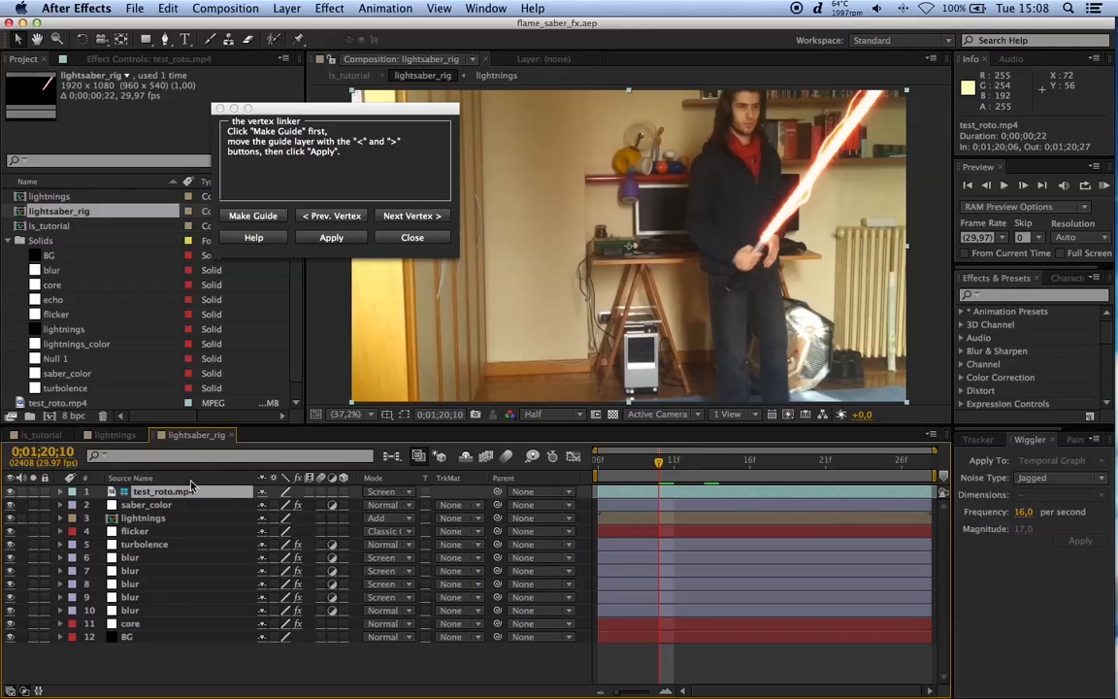
Step: Close the lightnings composition and select the core layer in lightsaber_rig
double_click(146, 519)
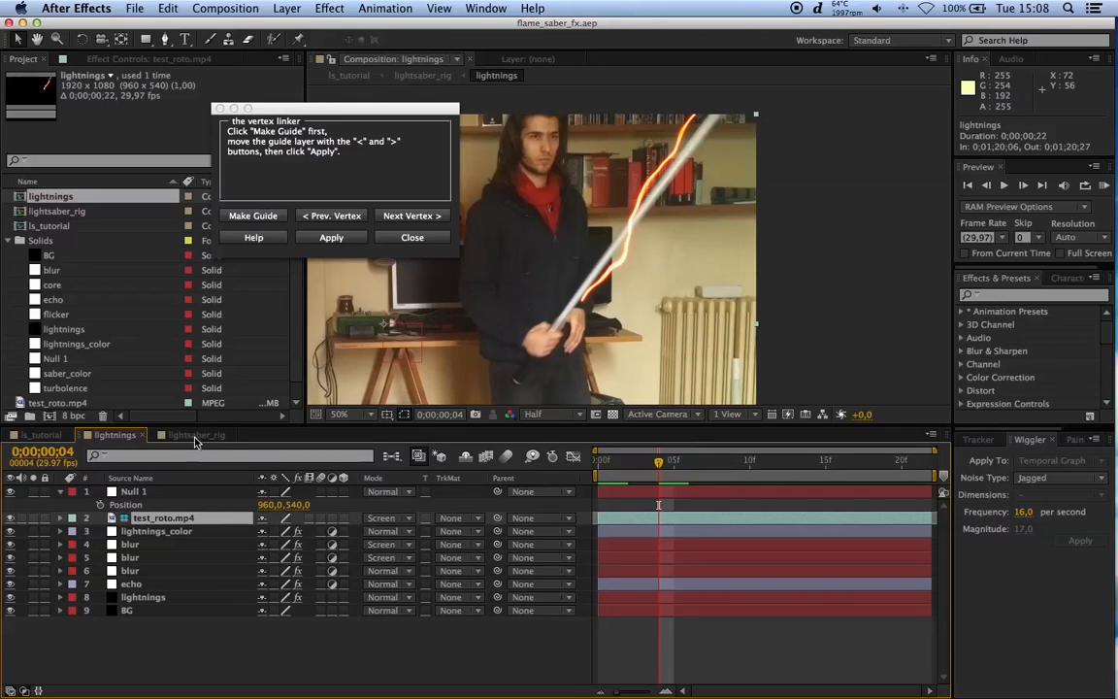
left_click(143, 435)
left_click(138, 659)
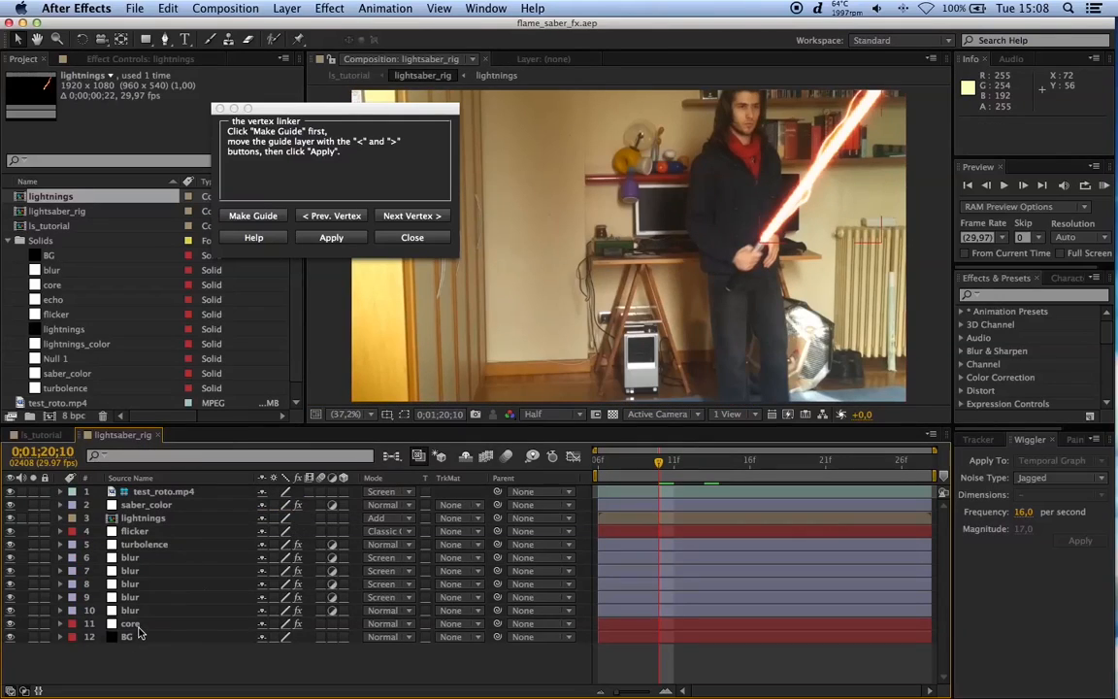
left_click(132, 625)
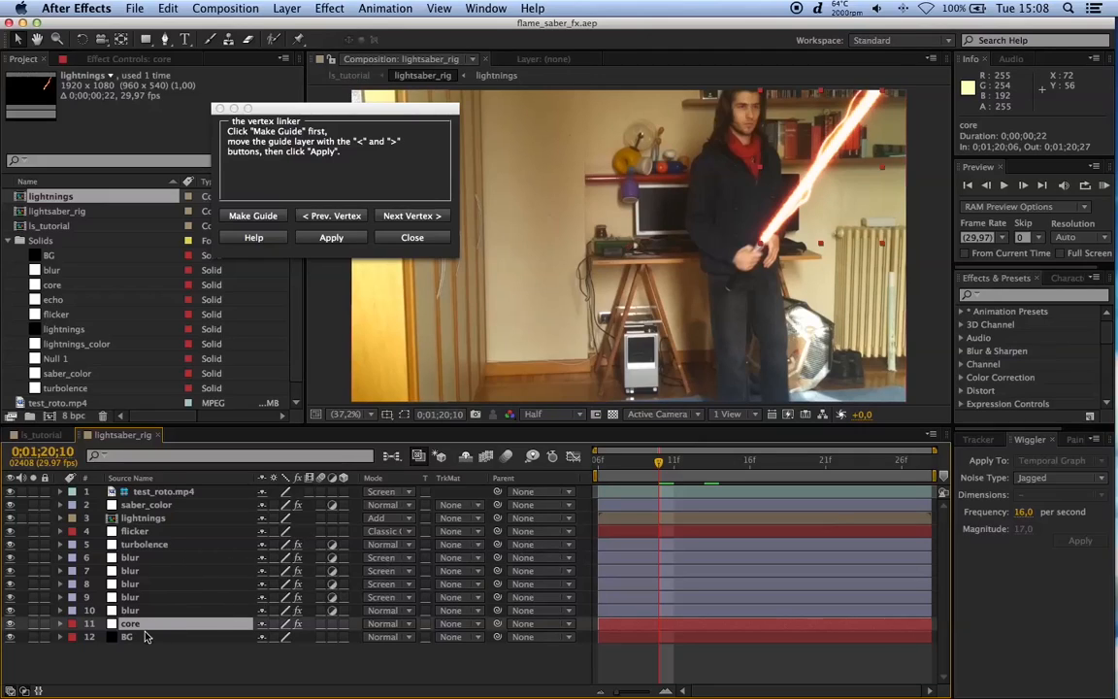
Step: Hide the core layer and adjust its Mask 1 to fit the motion-blurred blade at 0;01;20;14
left_click(12, 624)
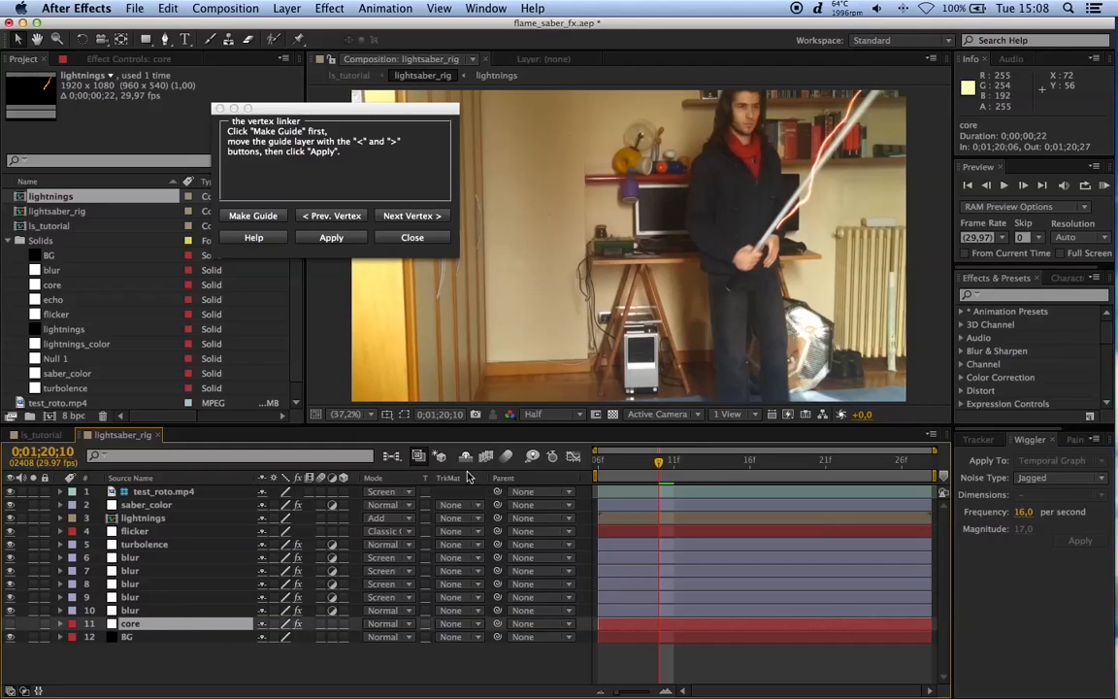
key("Page_Down")
key("Page_Down")
key("Page_Down")
key("Page_Down")
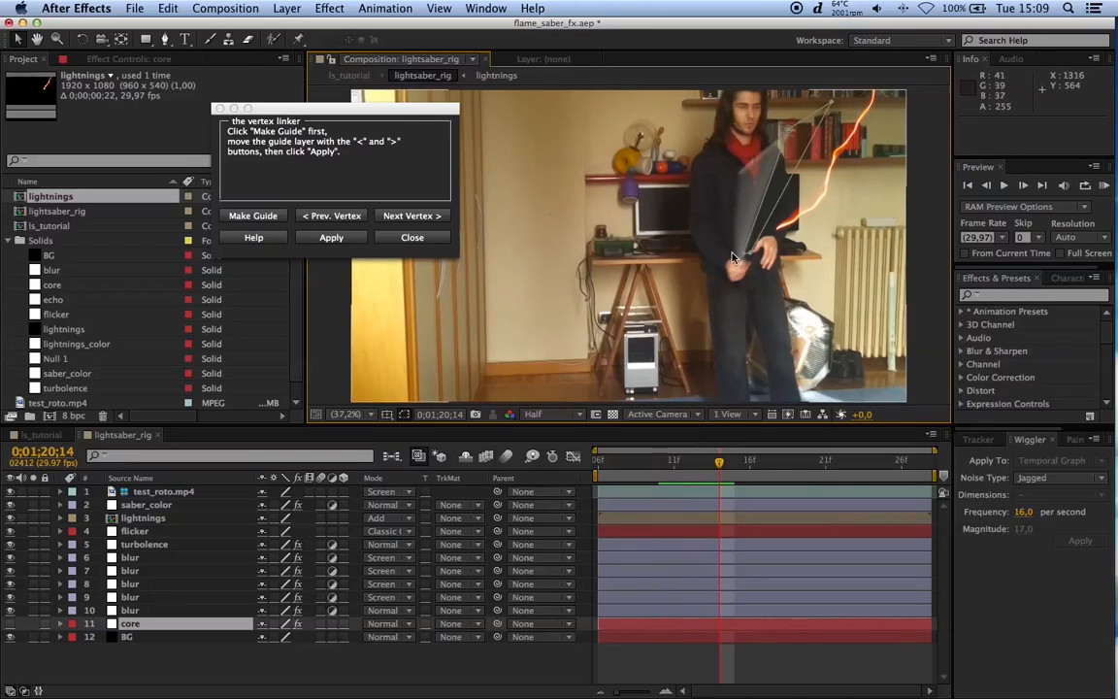
scroll(759, 245, "up", 2)
left_click_drag(868, 274, 564, 287)
left_click_drag(670, 165, 714, 205)
Step: Reshape the core layer's mask to follow the swinging blade frame by frame from 0;01;20;15 to 0;01;20;20
key("Page_Down")
scroll(764, 184, "down", 1)
key("Page_Down")
key("Page_Down")
key("Page_Down")
left_click_drag(582, 291, 625, 211)
left_click_drag(613, 175, 580, 216)
left_click_drag(651, 225, 669, 210)
scroll(670, 243, "down", 1)
key("Page_Down")
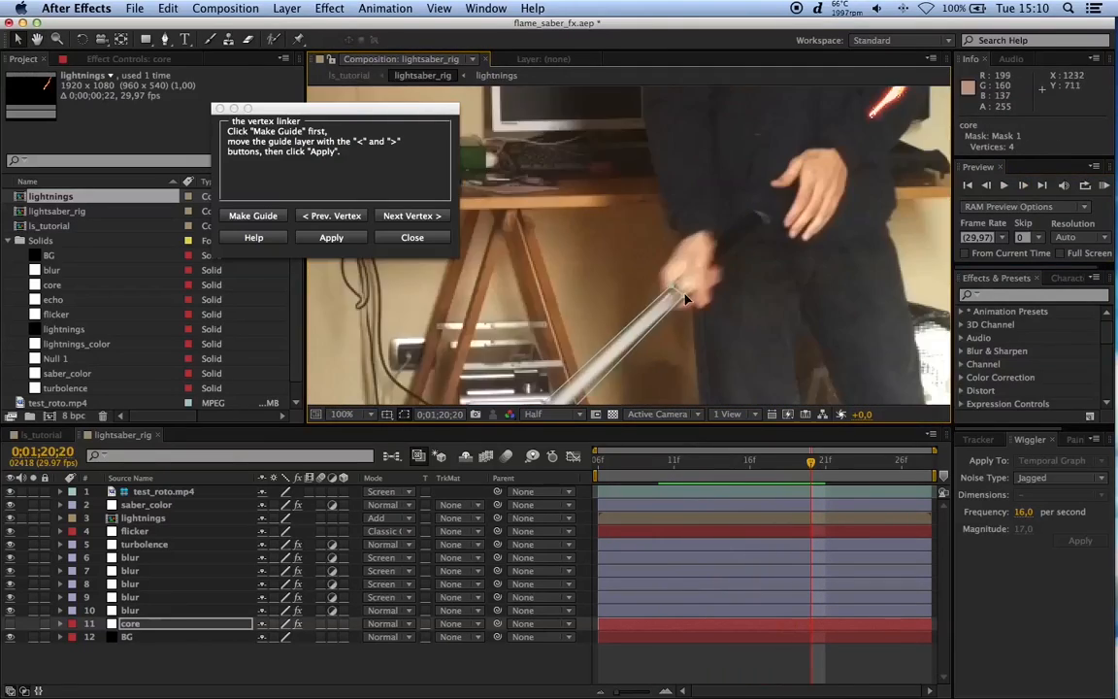
Step: Fit the core layer's mask to the blade on the remaining frames through 0;01;20;27, extending its tip below the footage, and deselect the layer
key("Page_Down")
key("Page_Down")
key("Page_Down")
scroll(654, 277, "down", 1)
key("Page_Down")
scroll(559, 355, "up", 1)
left_click(1023, 185)
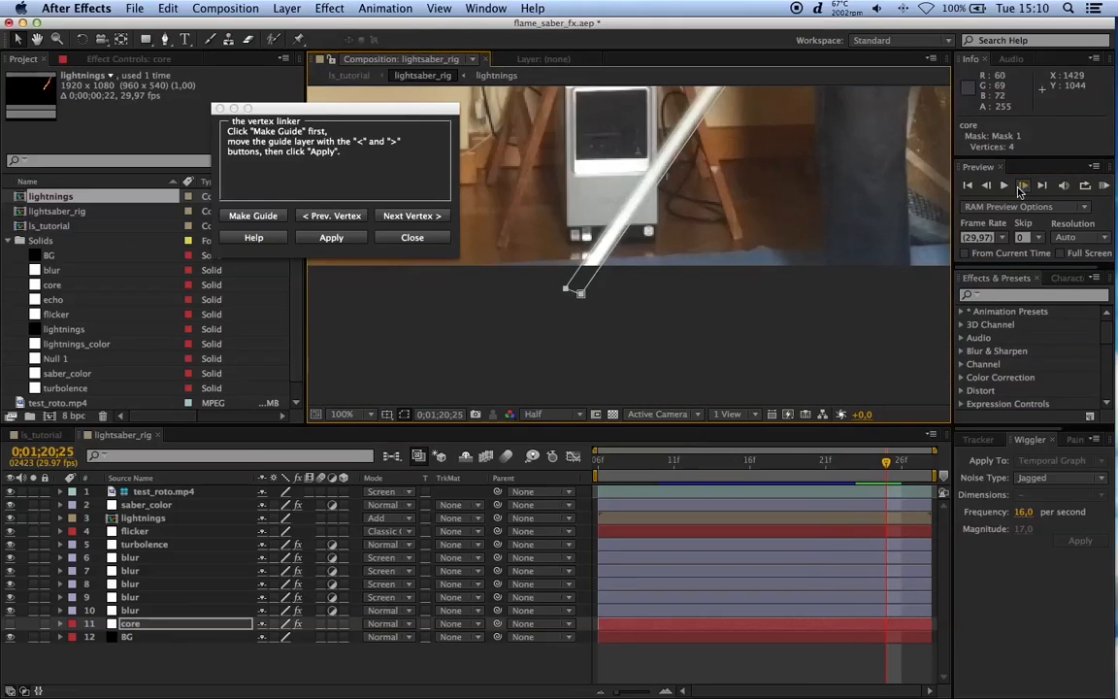
scroll(621, 262, "down", 1)
left_click(1023, 185)
scroll(680, 240, "up", 1)
left_click_drag(696, 207, 686, 193)
left_click(1024, 185)
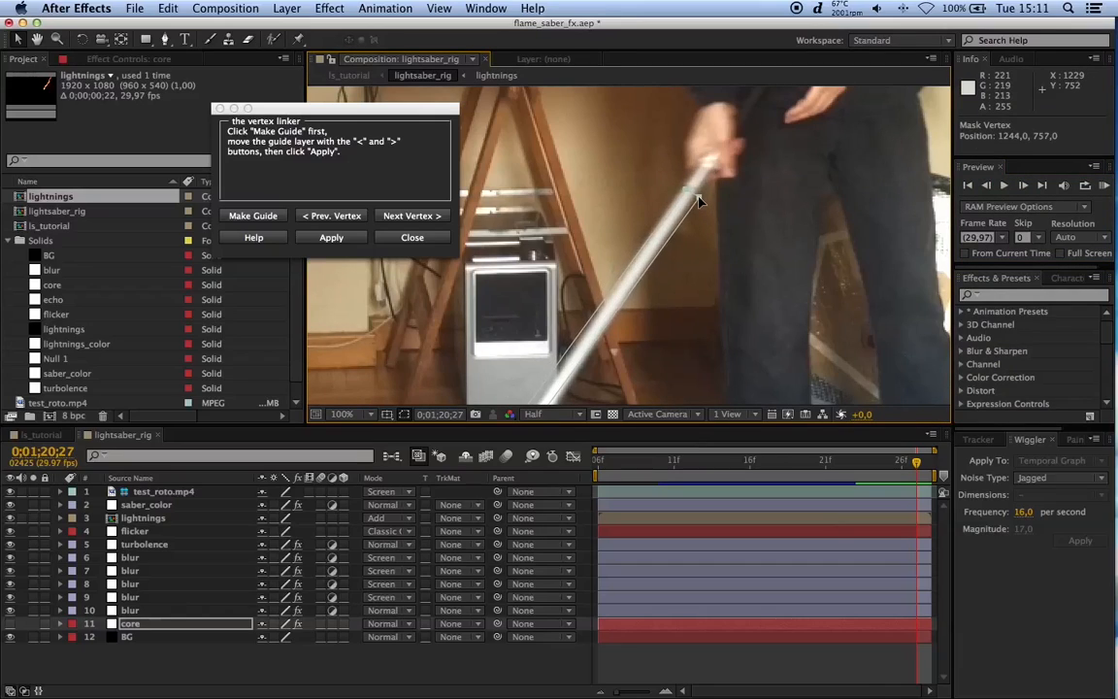
scroll(577, 286, "down", 2)
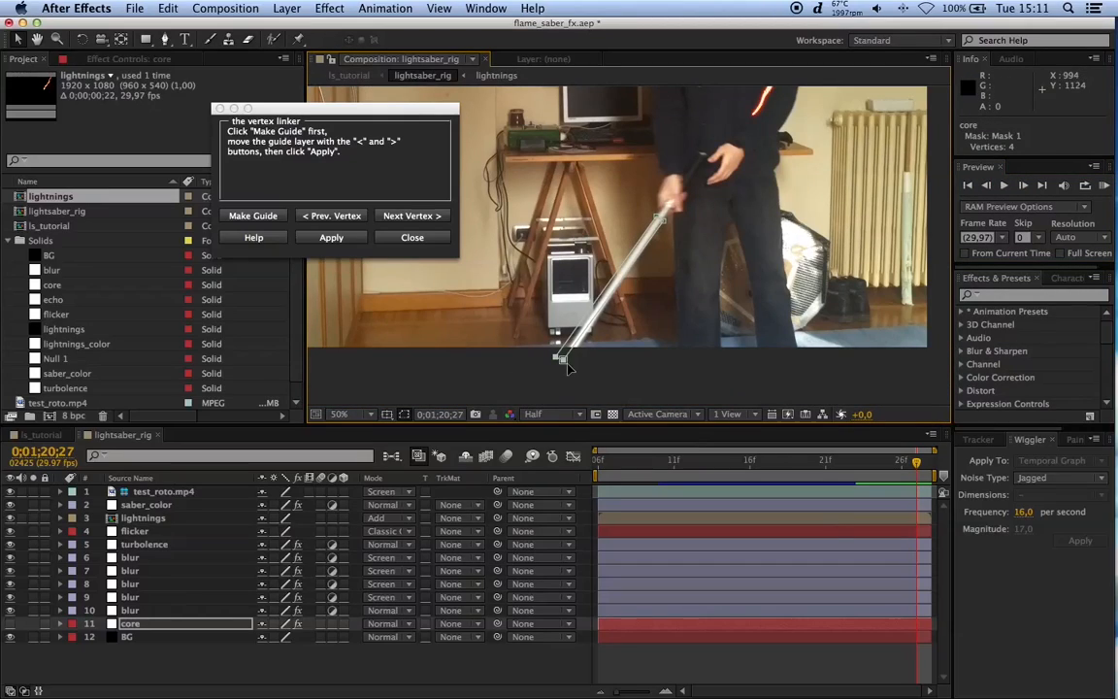
left_click_drag(569, 367, 573, 370)
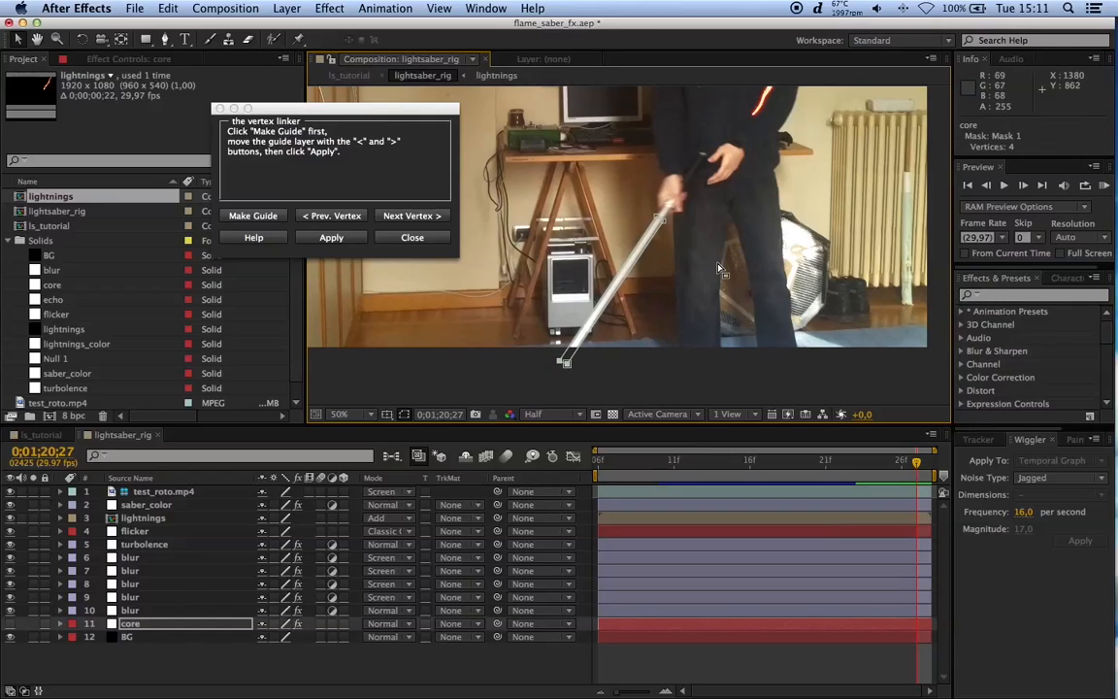
left_click(368, 673)
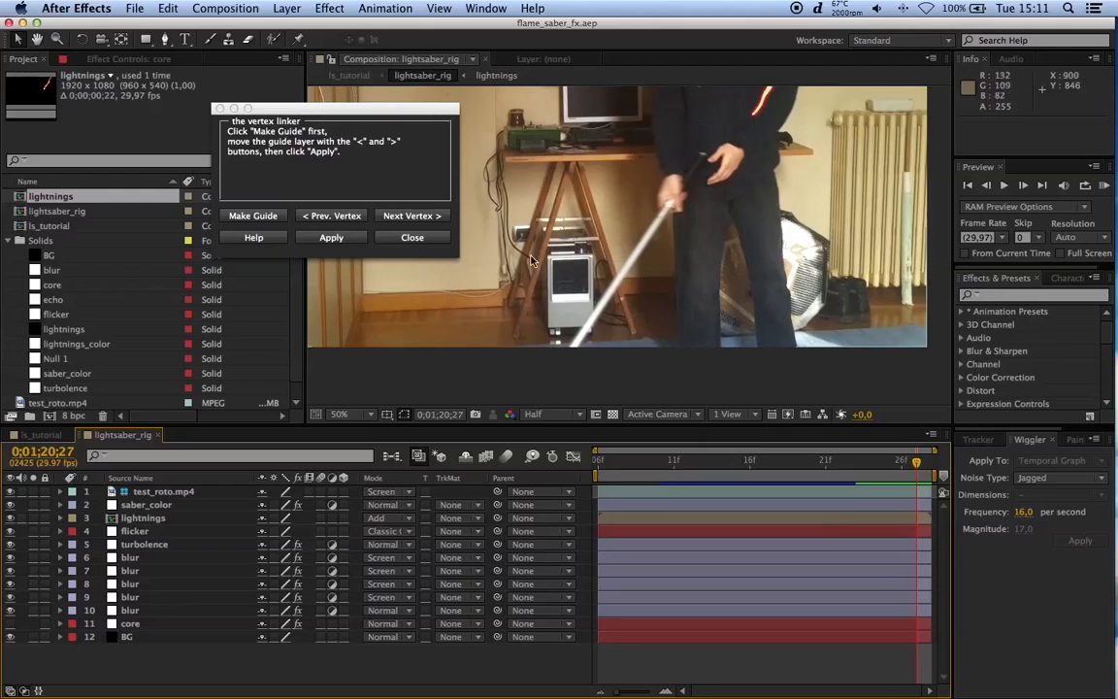
Step: Reselect the core layer and play back its animated mask over the footage
left_click(136, 624)
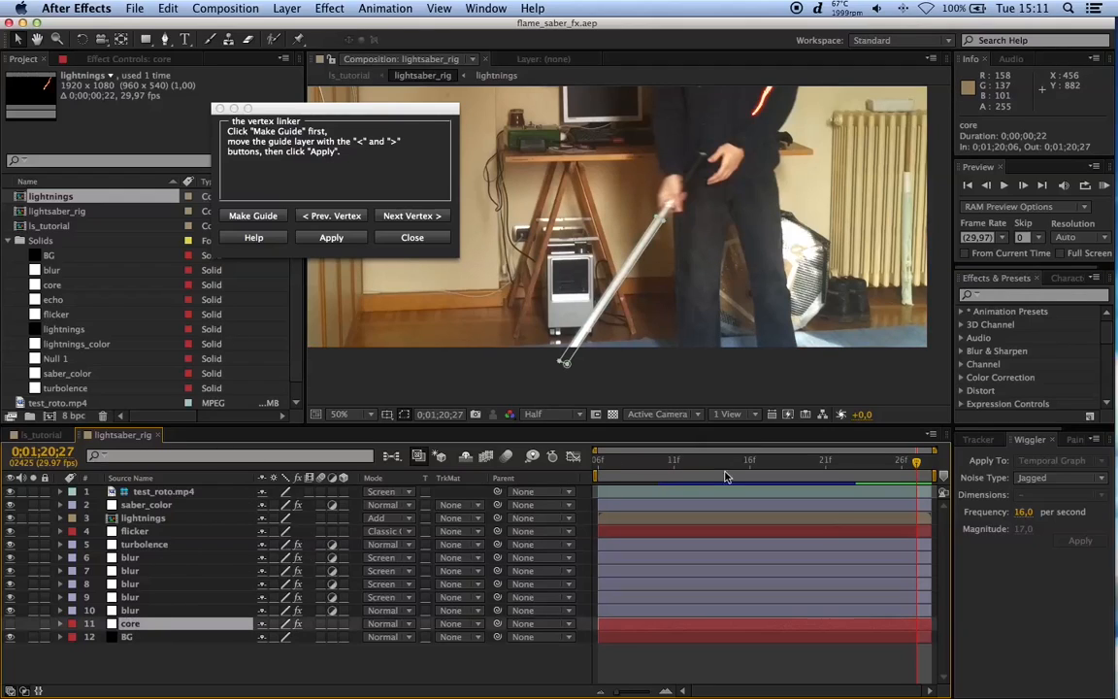
key("comma")
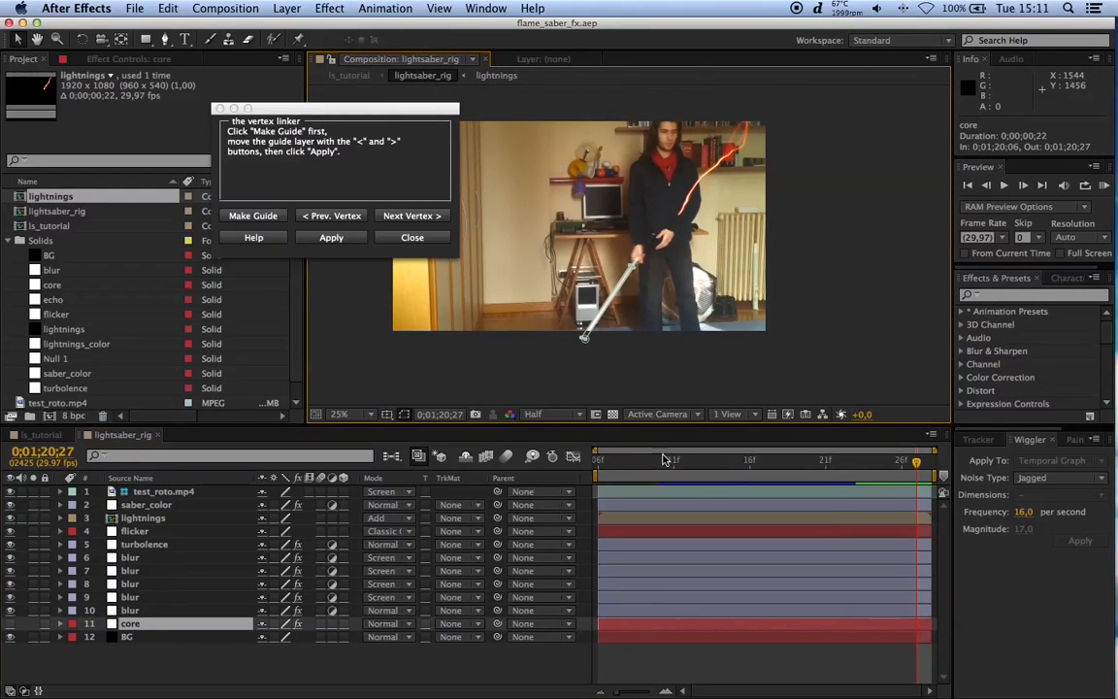
left_click(668, 462)
key("space")
key("space")
Step: At 0;01;20;15, add a vertex to the mask's outer edge, pull it outward and convert it to a curve following the blade's blur
left_click(992, 190)
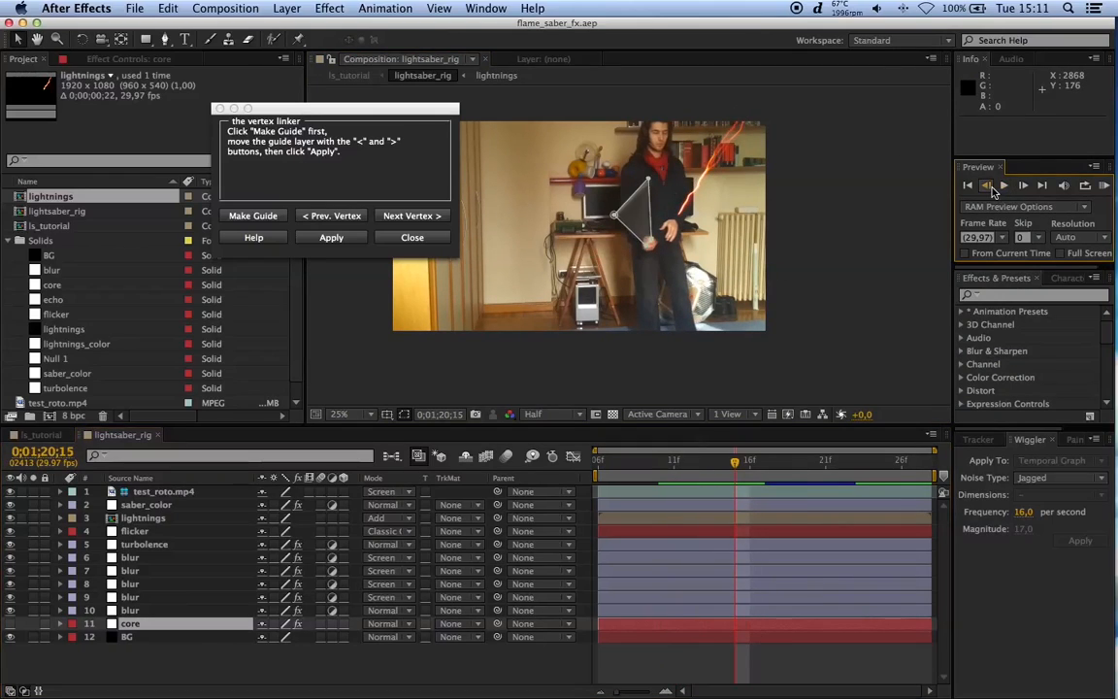
scroll(619, 192, "up", 2)
left_click_drag(646, 177, 642, 251)
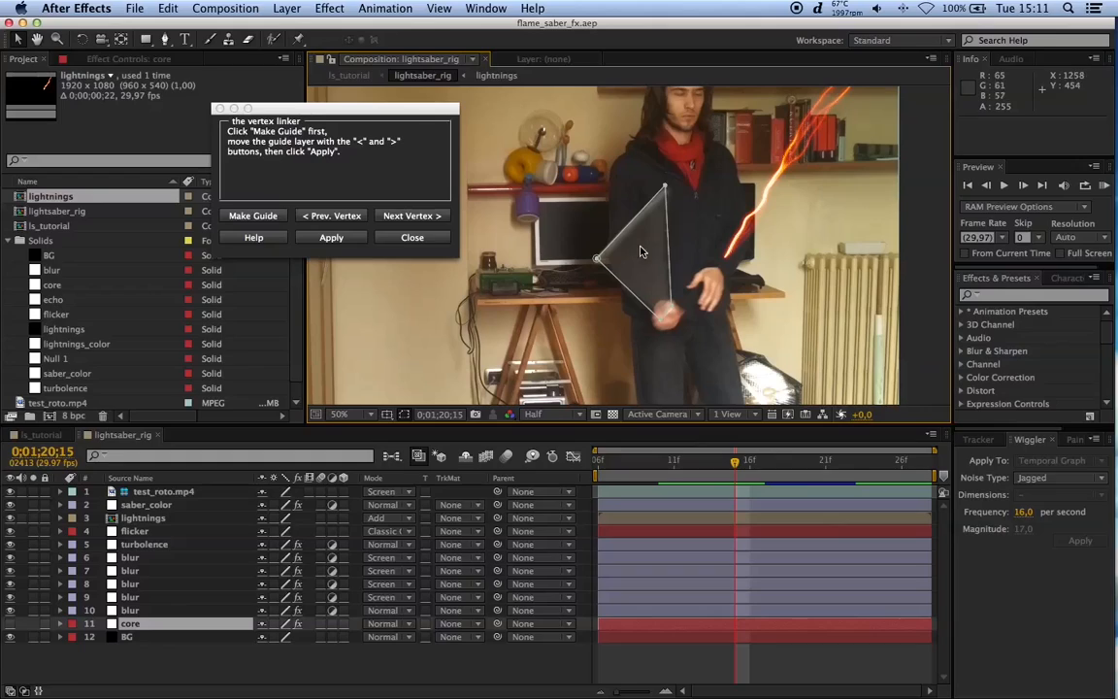
scroll(636, 249, "up", 2)
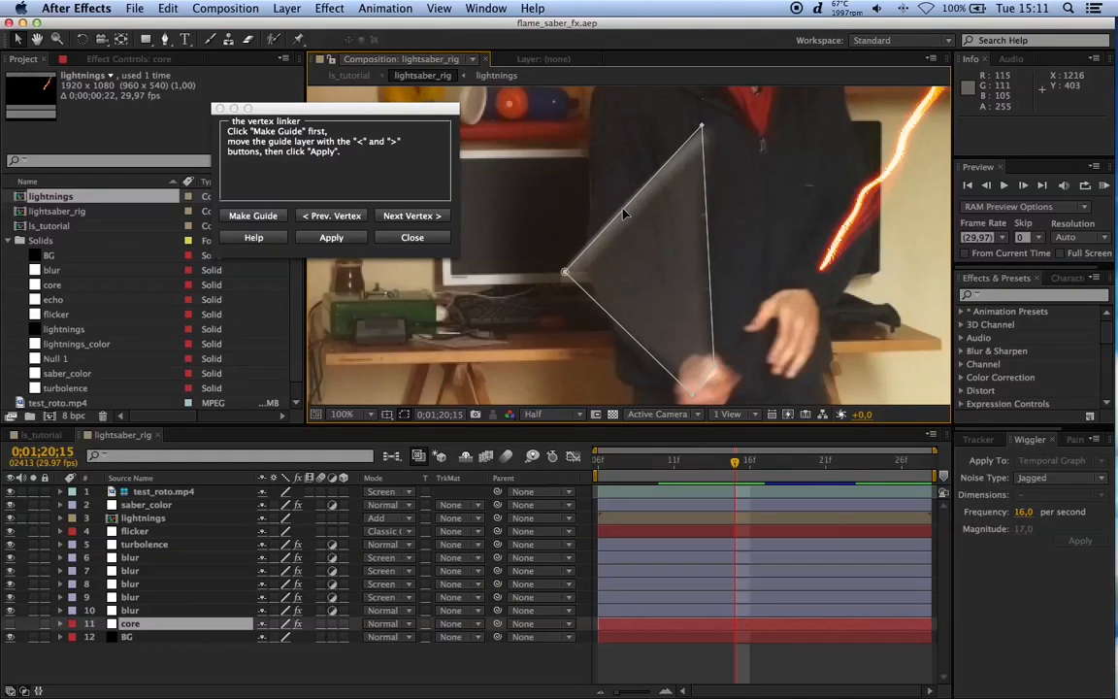
key("g")
left_click(629, 206)
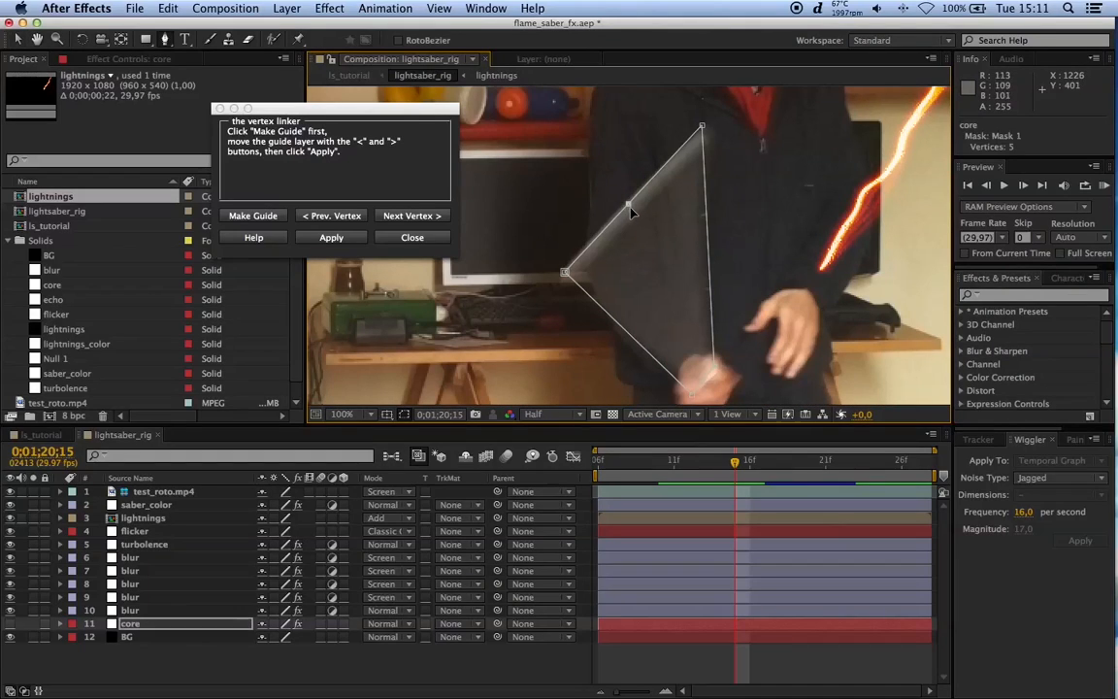
key("v")
left_click_drag(628, 206, 619, 195)
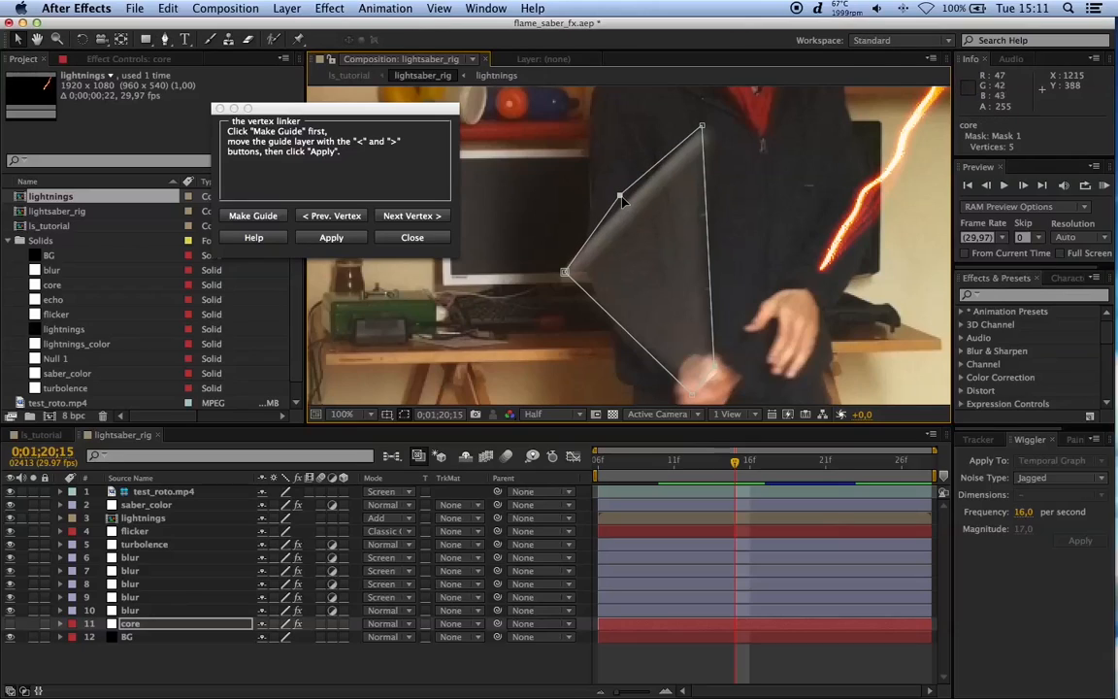
left_click_drag(165, 39, 204, 97)
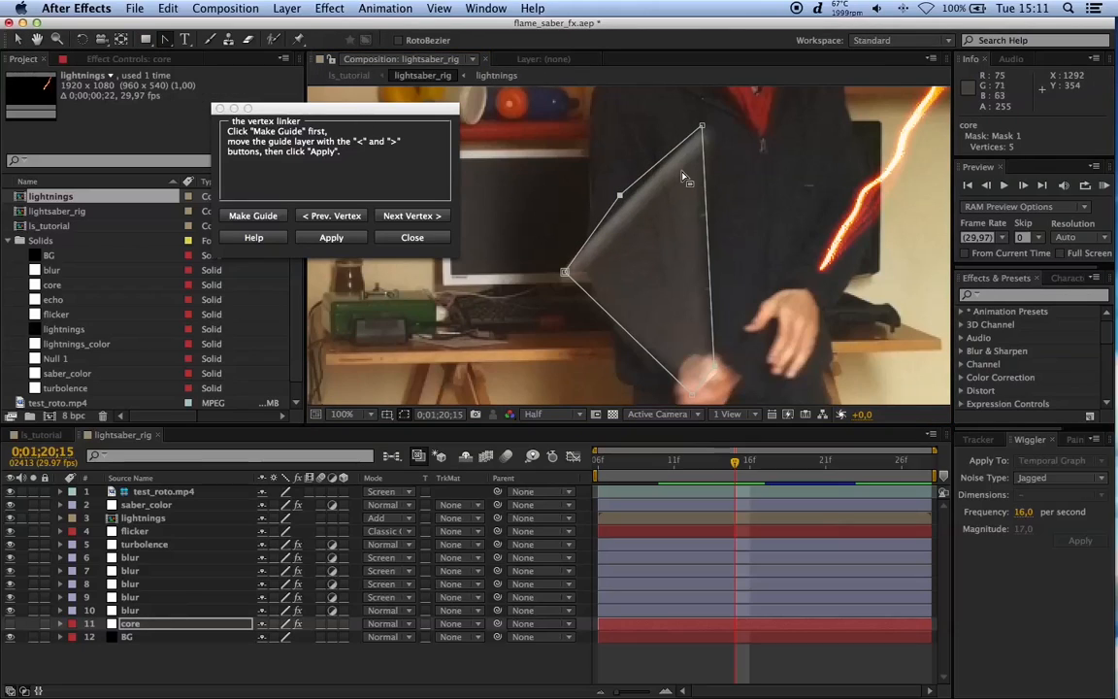
left_click_drag(619, 196, 602, 213)
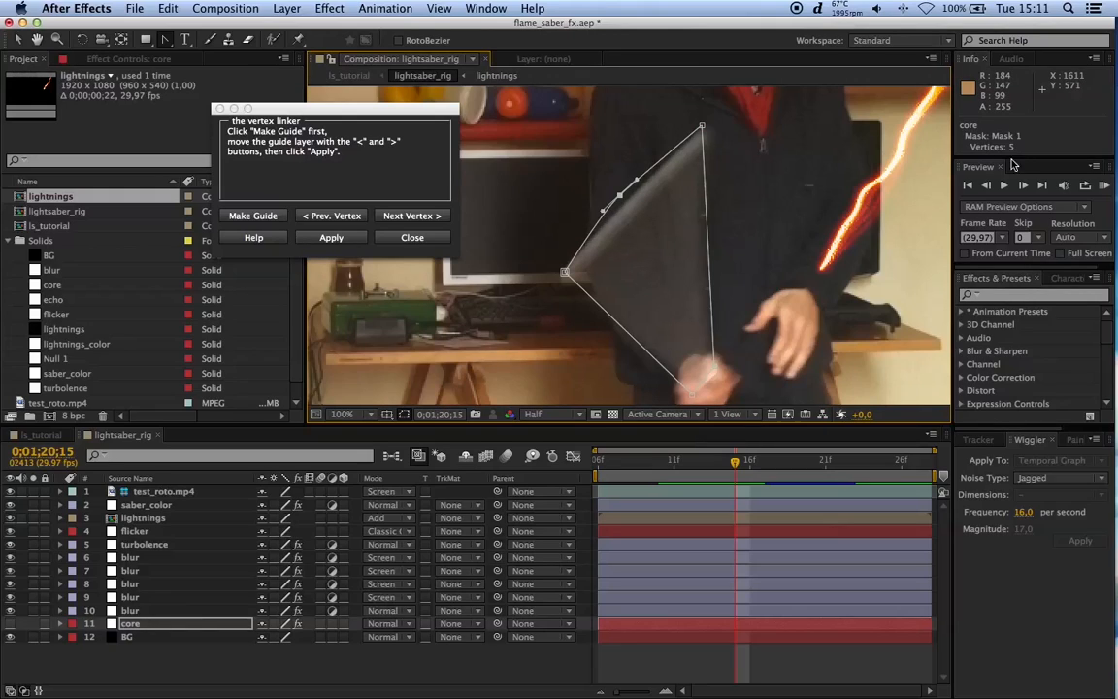
Step: Reposition the added vertex and curve the mask's outer edge at 0;01;20;14 and 0;01;20;13
left_click(986, 184)
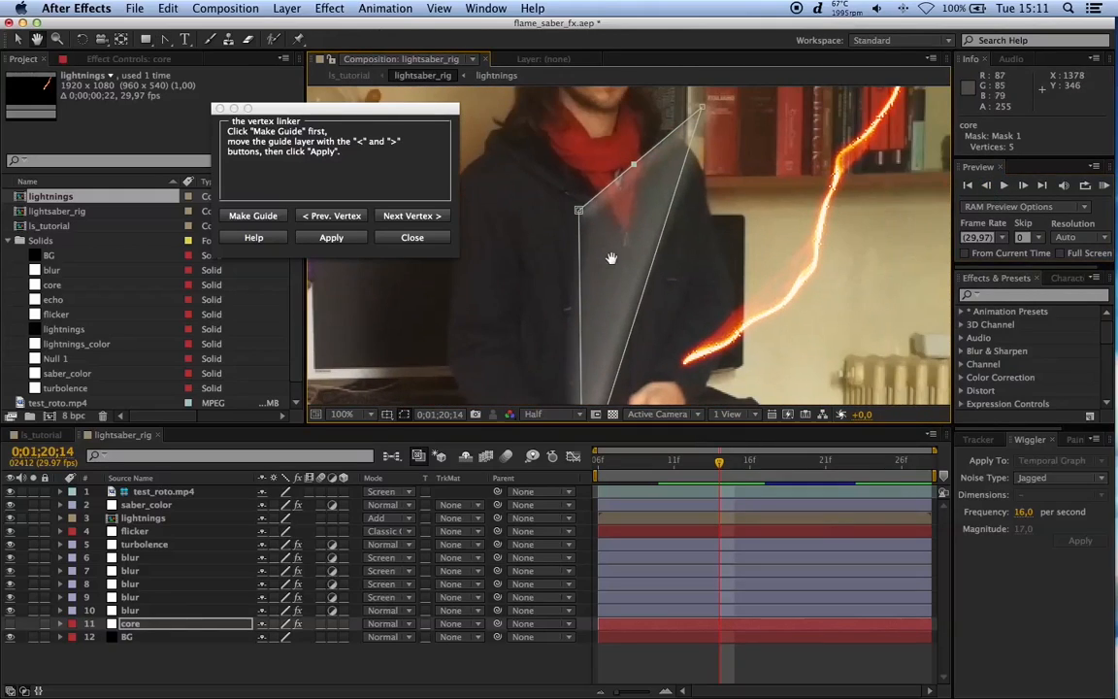
mouse_move(634, 165)
left_mouse_down()
mouse_move(633, 155)
mouse_move(617, 172)
left_mouse_up()
key("Page_Up")
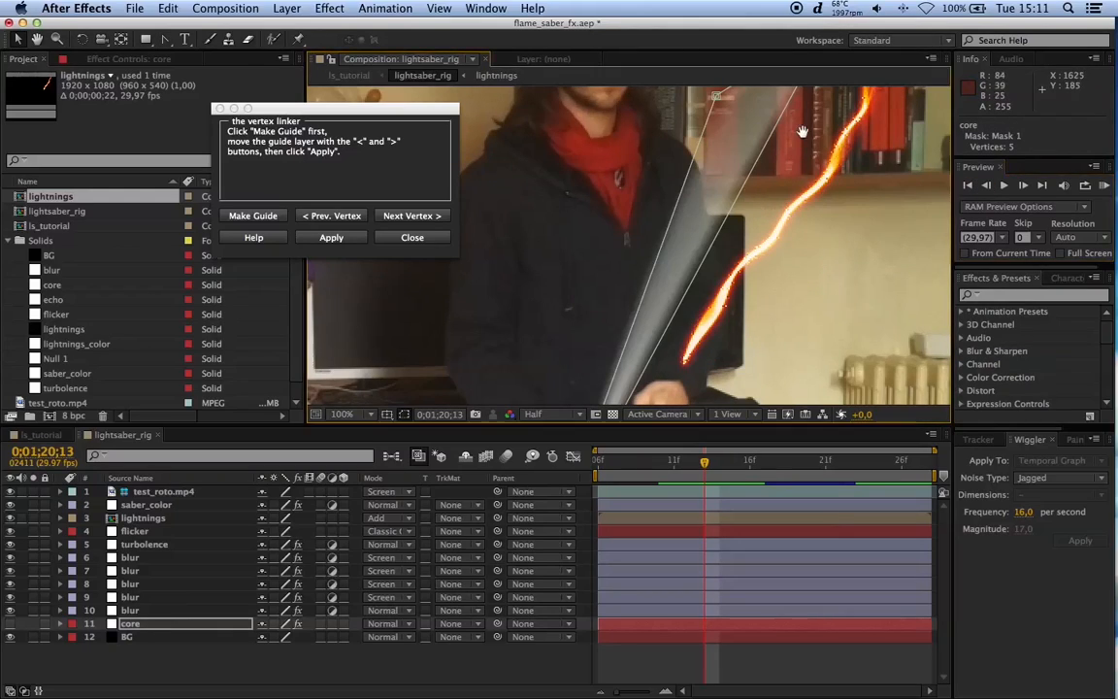
left_click_drag(801, 131, 733, 238)
key("g")
left_click(703, 166)
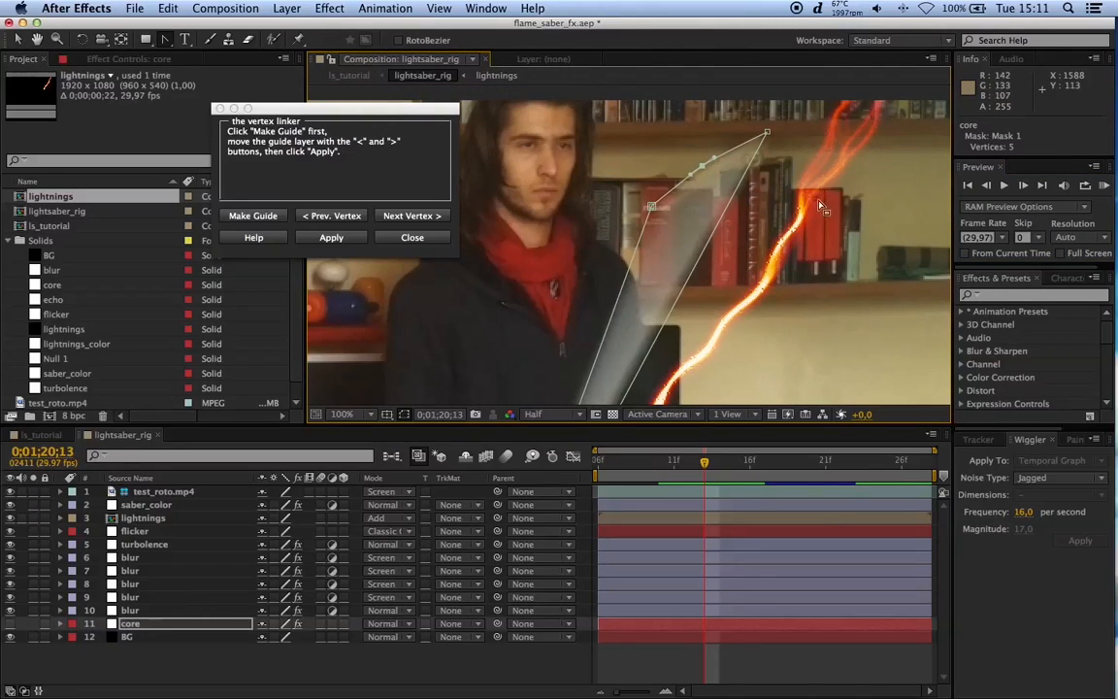
Step: At 0;01;20;16, move the mask's middle outer vertex outward and curve it around the blurred blade tip
key("Page_Down")
key("Page_Down")
key("comma")
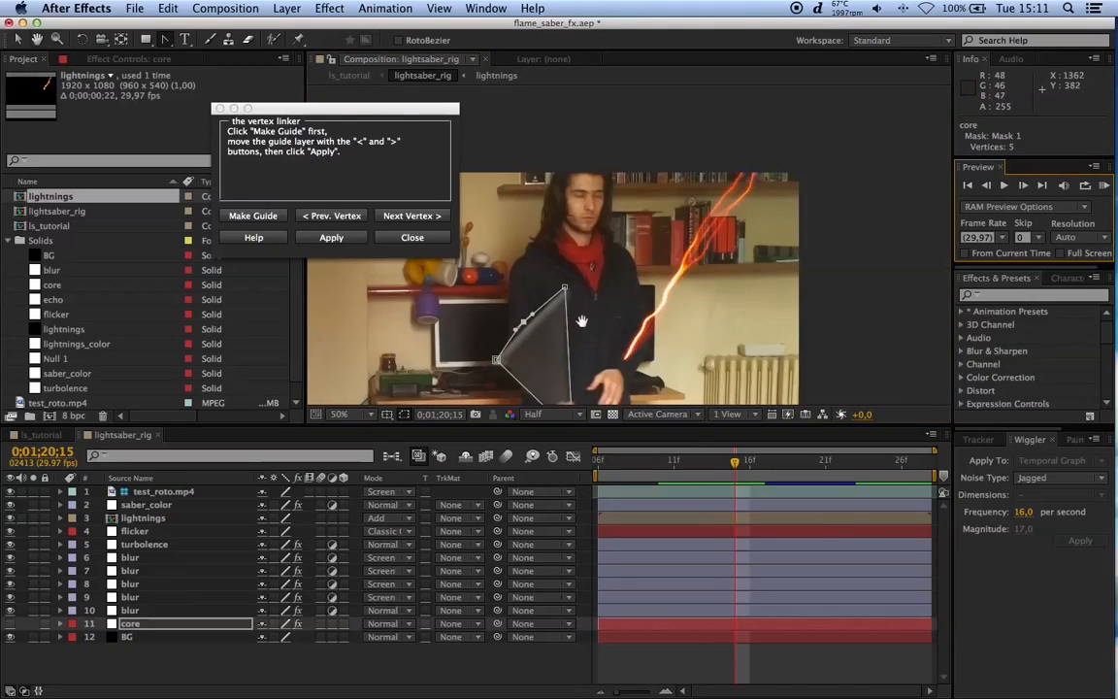
key("Page_Down")
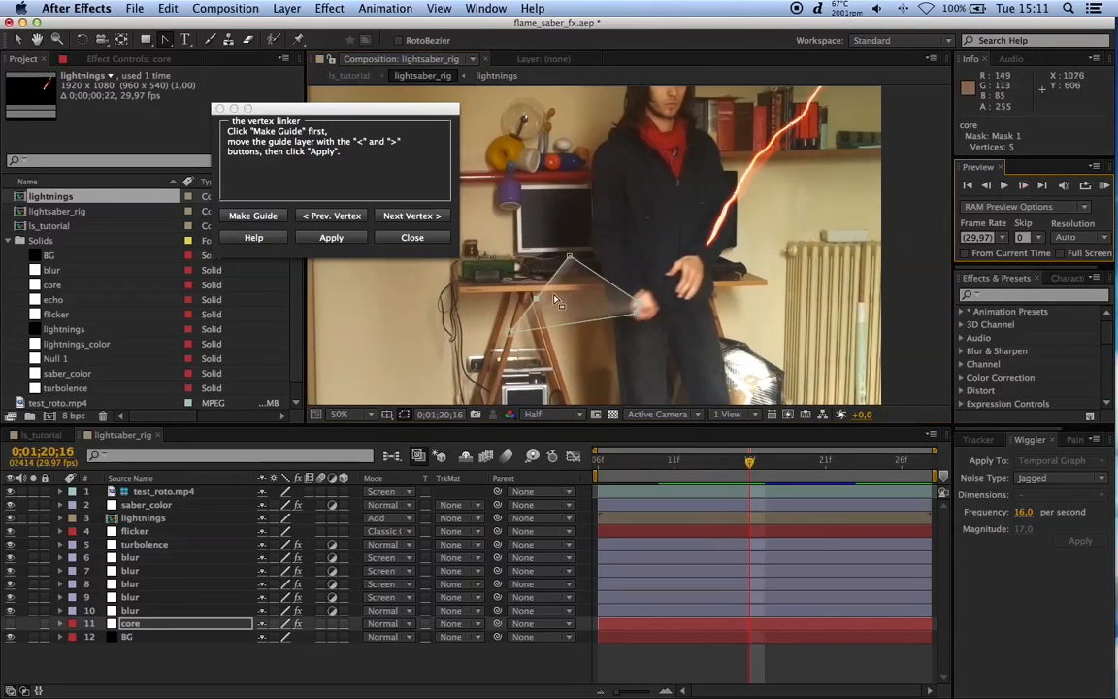
left_click_drag(537, 298, 529, 298)
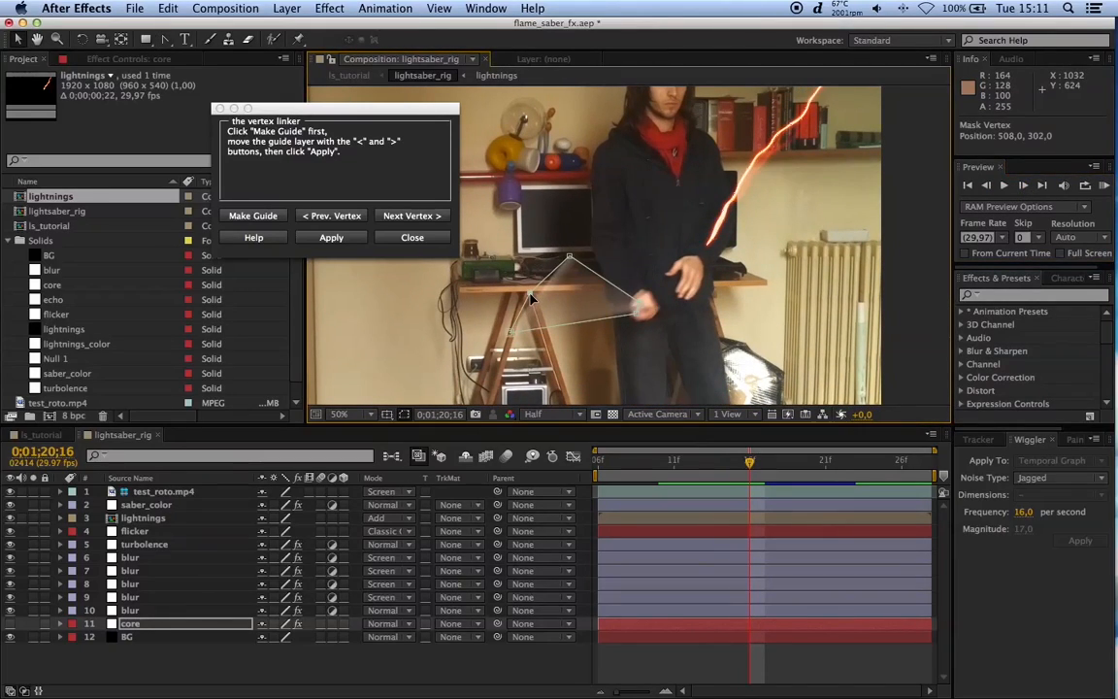
key("g")
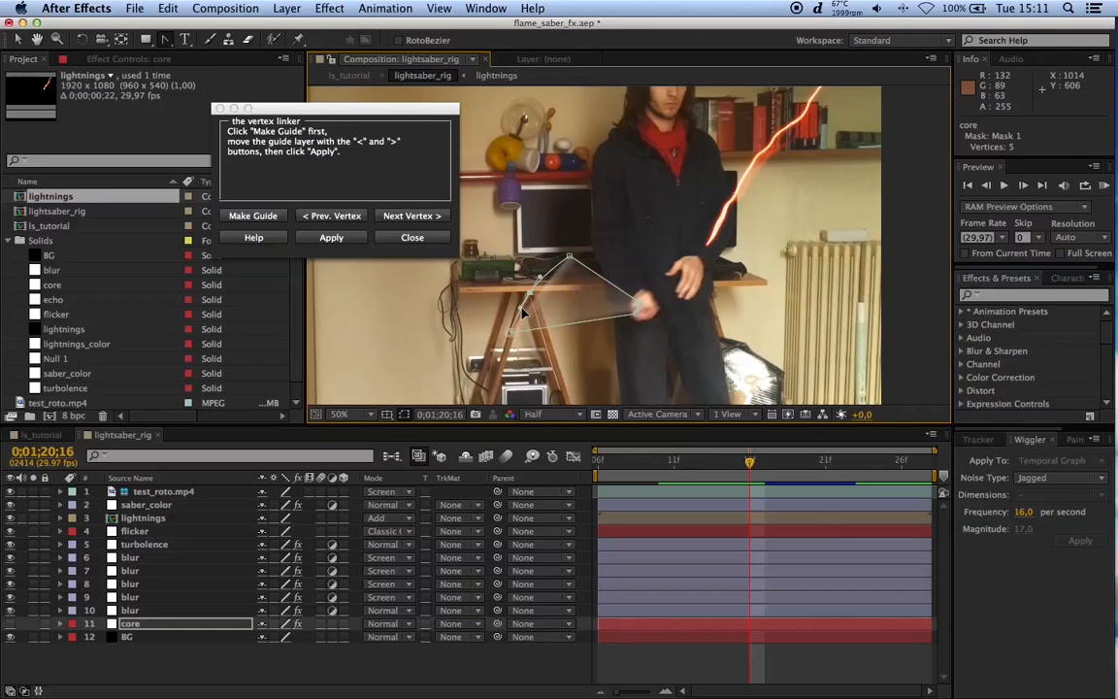
Step: Adjust the mask's middle outer vertex to the blurred blade tip at 0;01;20;17 and 0;01;20;18
key("Page_Down")
left_click_drag(529, 308, 621, 192)
key("Page_Down")
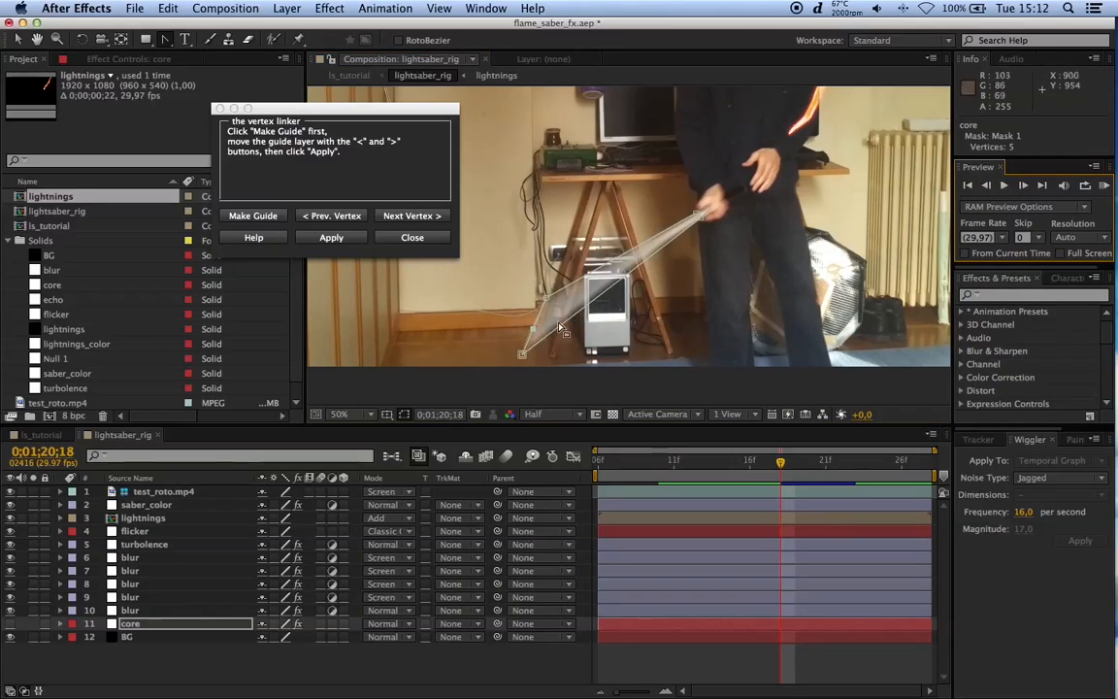
left_click_drag(531, 329, 529, 325)
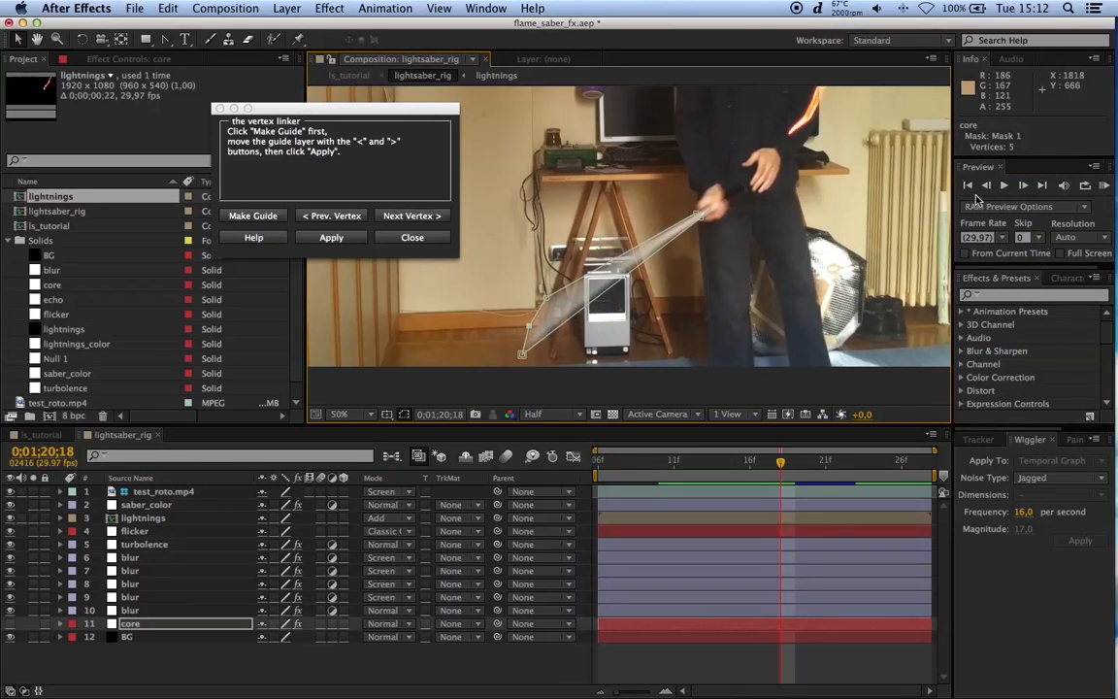
Step: At 0;01;20;19, add a sixth vertex on the mask's short edge at the hilt and deselect the core layer
left_click(1022, 186)
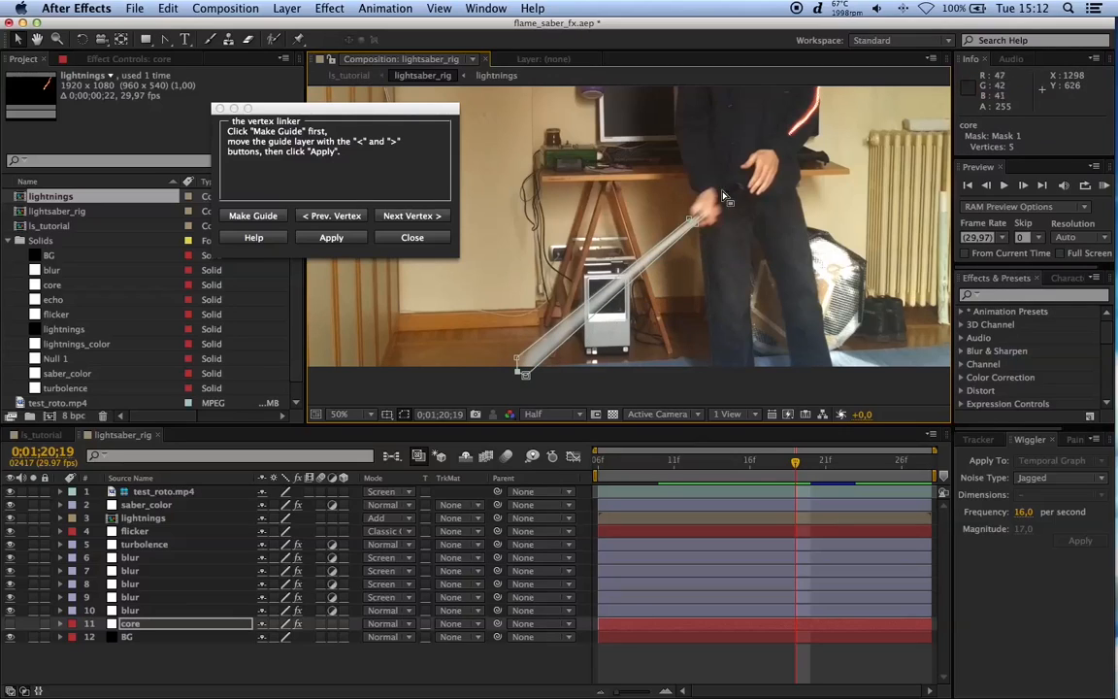
scroll(713, 237, "up", 2)
left_click_drag(835, 184, 688, 278)
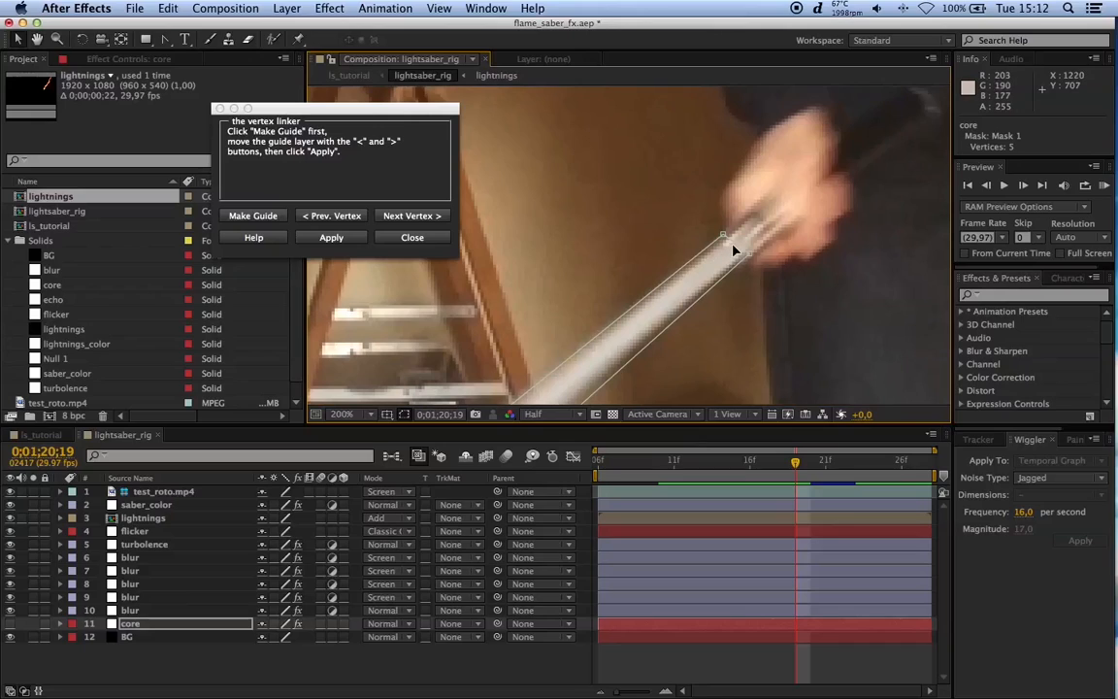
key("g")
left_click(738, 244)
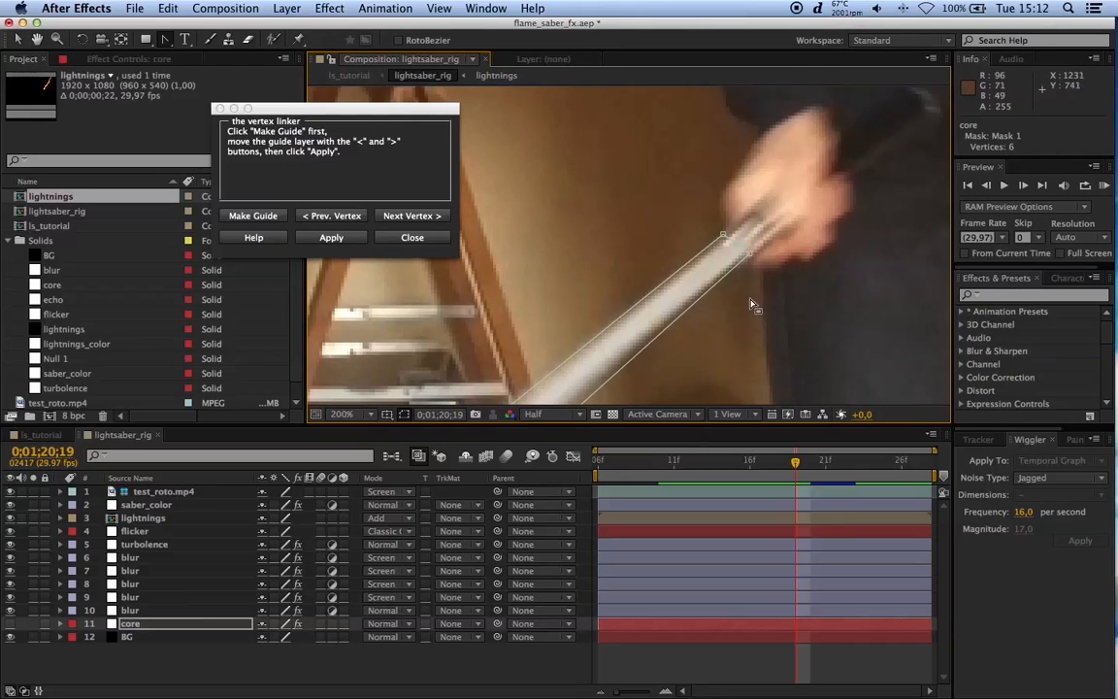
scroll(754, 281, "up", 1)
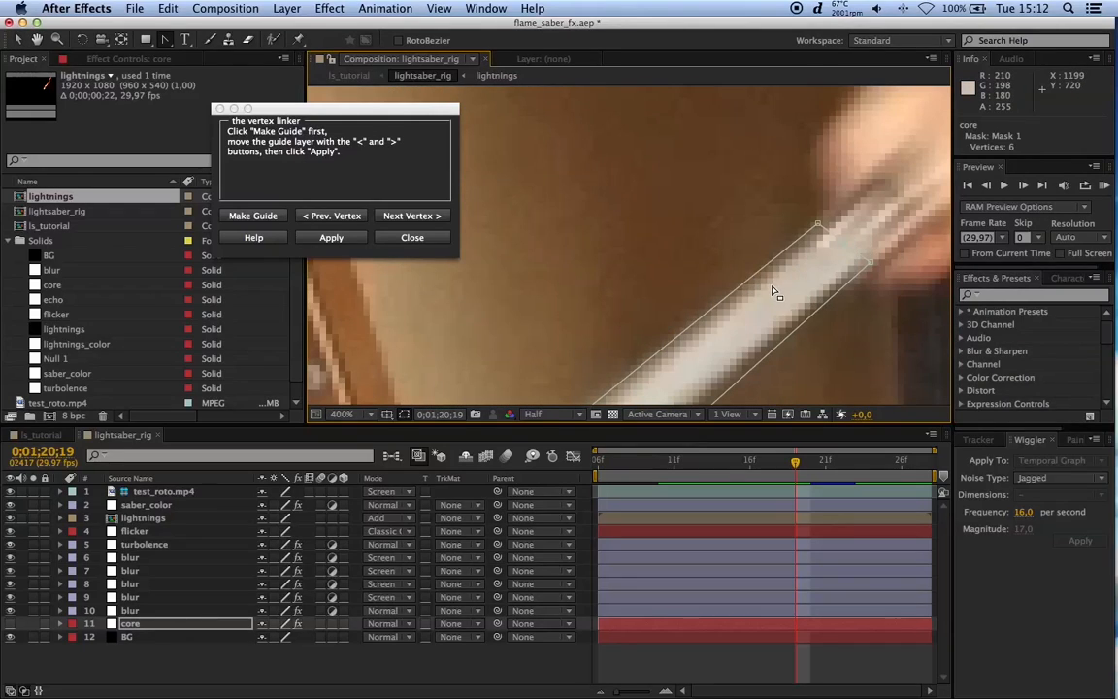
scroll(775, 292, "down", 2)
left_click(253, 677)
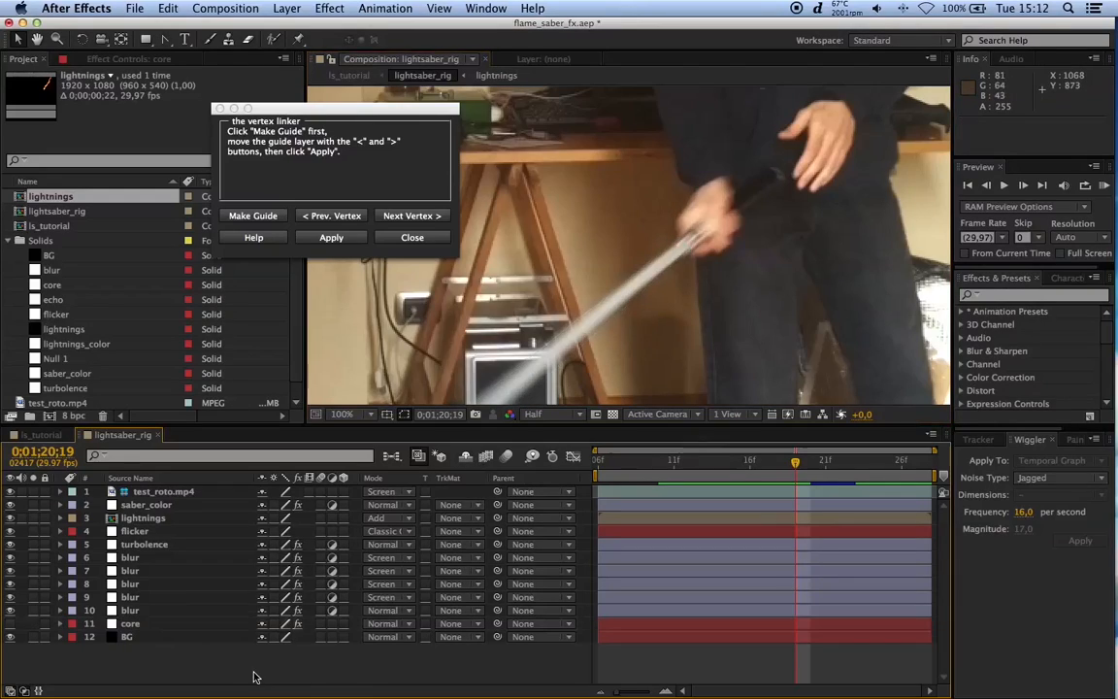
Step: Compare lightsaber_rig with test_roto.mp4 hidden and shown, and examine the layers of the lightnings composition before returning to lightsaber_rig
scroll(747, 304, "down", 1)
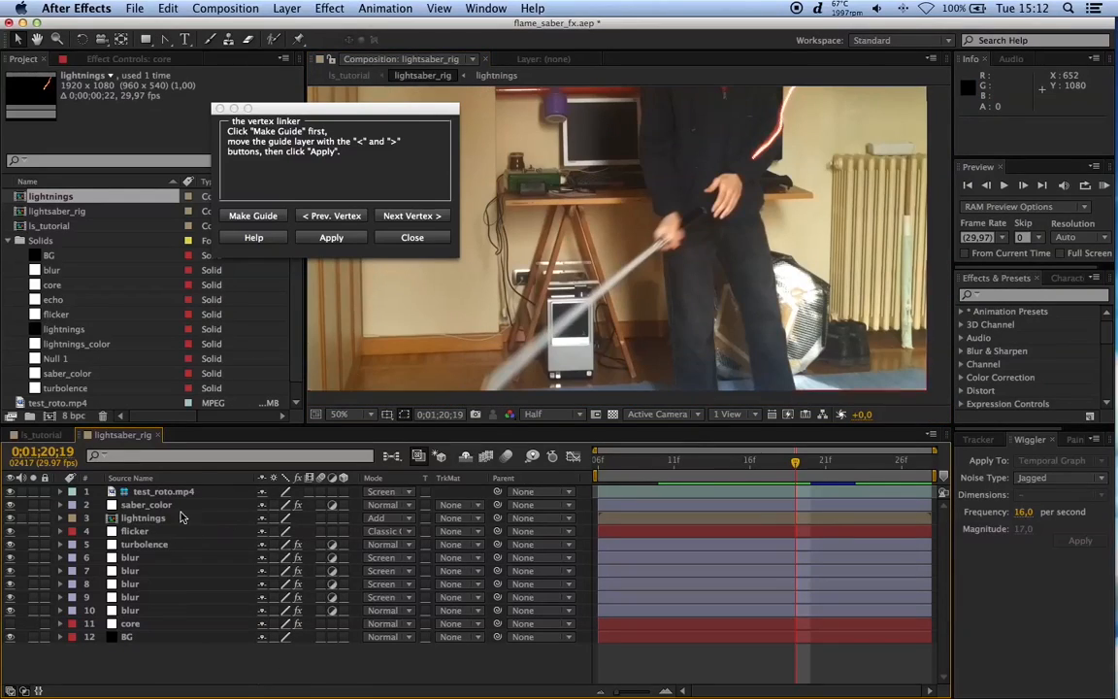
left_click(11, 492)
left_click(11, 491)
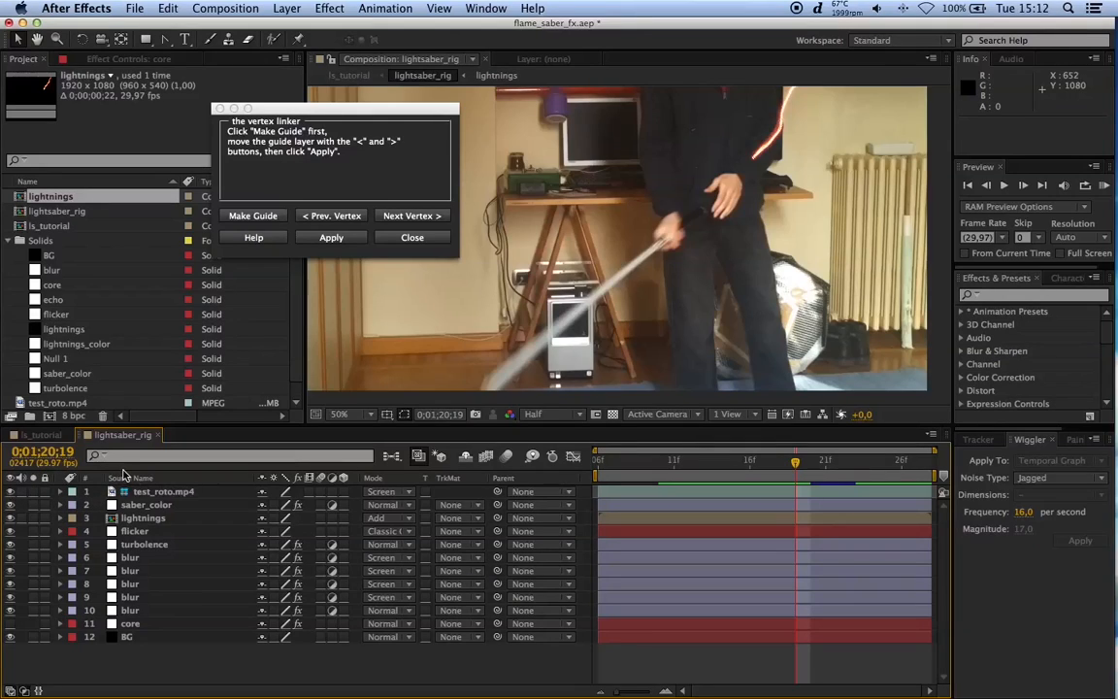
double_click(141, 519)
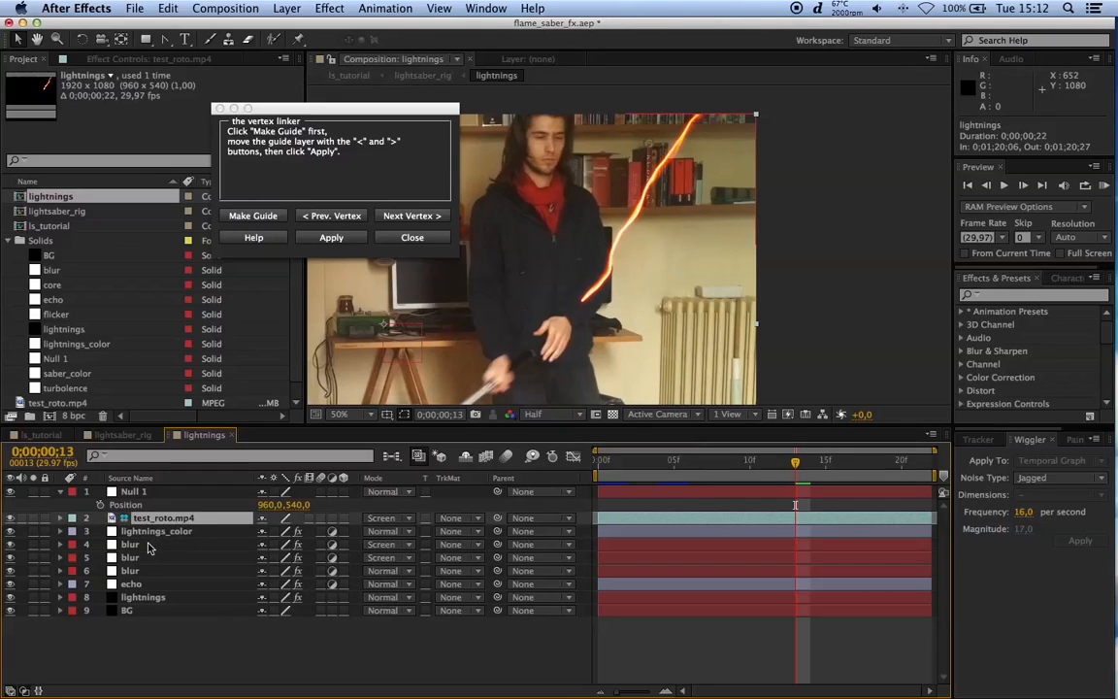
left_click(134, 435)
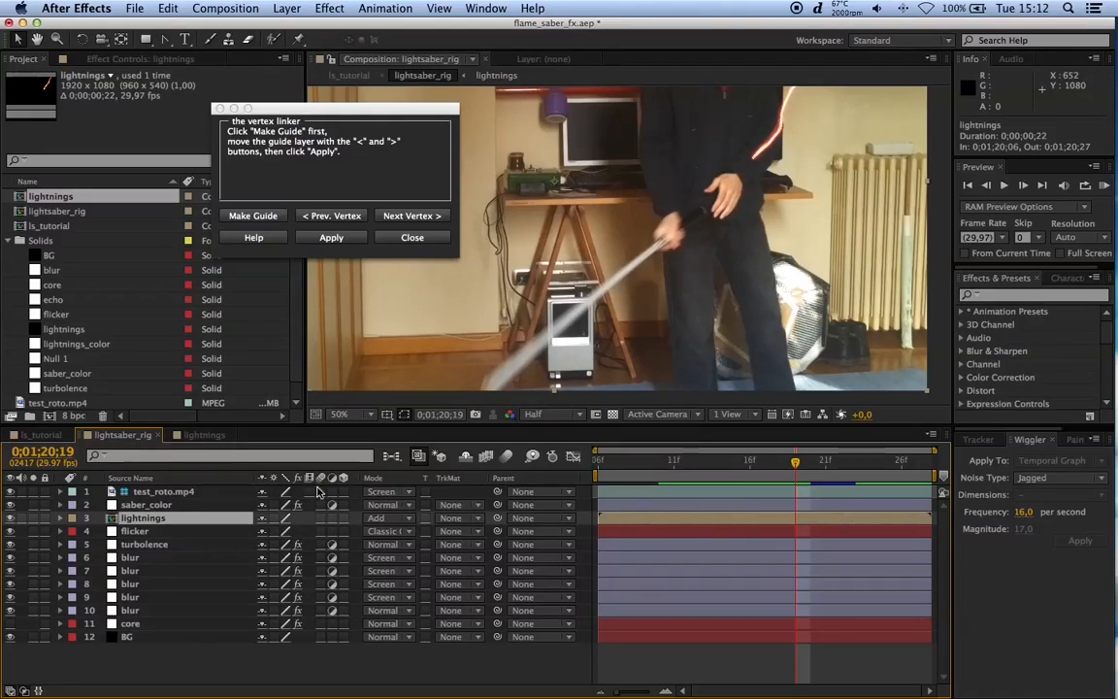
Step: Show the core layer in lightsaber_rig again and return to the first frame, 0;01;20;06
left_click(140, 626)
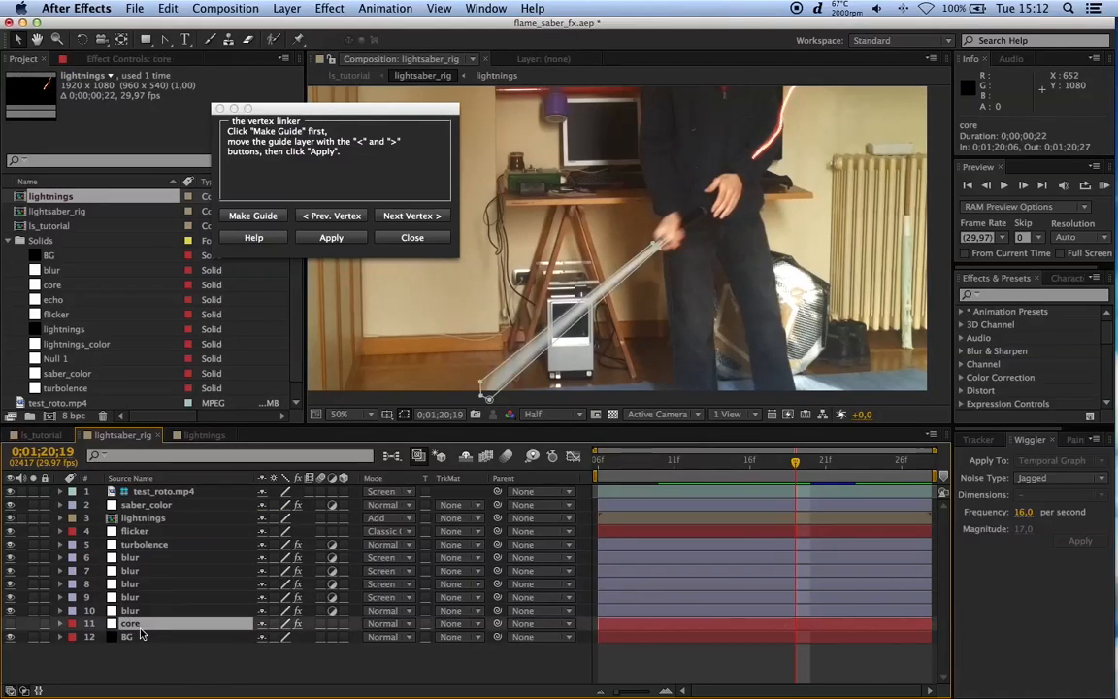
left_click(20, 628)
left_click(10, 625)
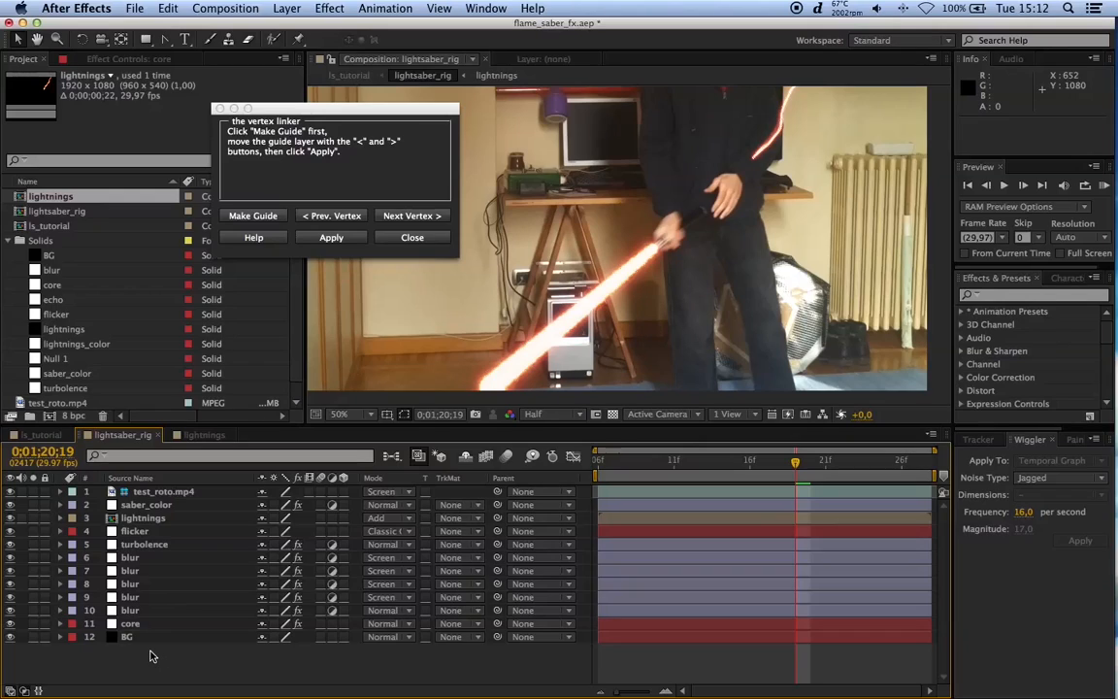
left_click_drag(646, 464, 598, 470)
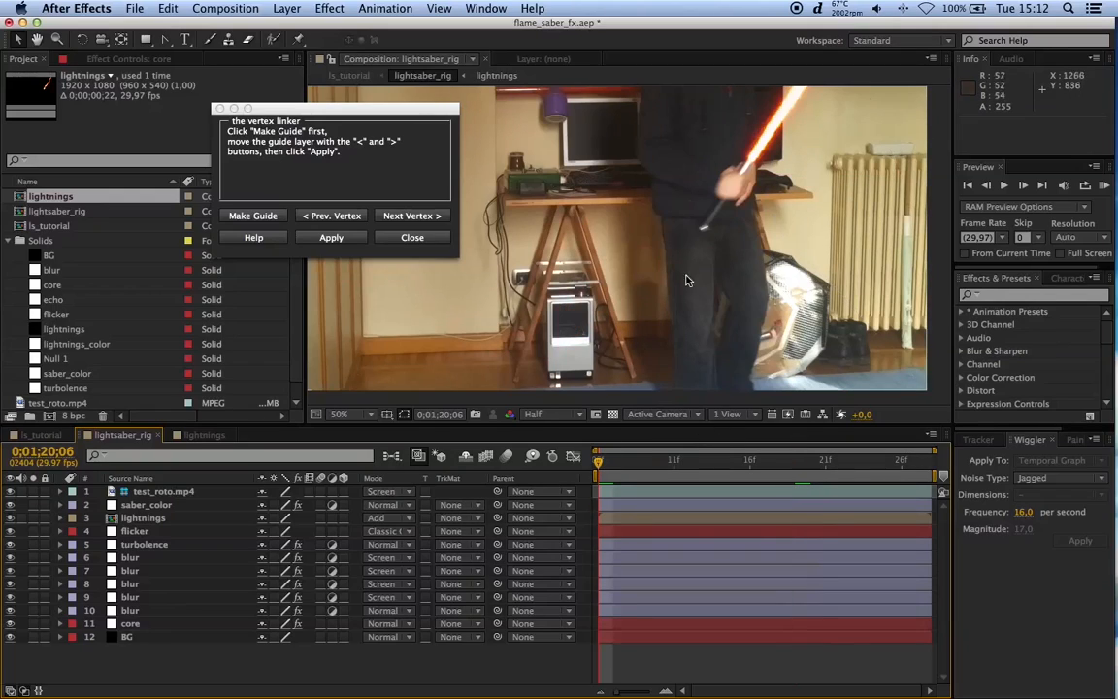
scroll(660, 232, "down", 2)
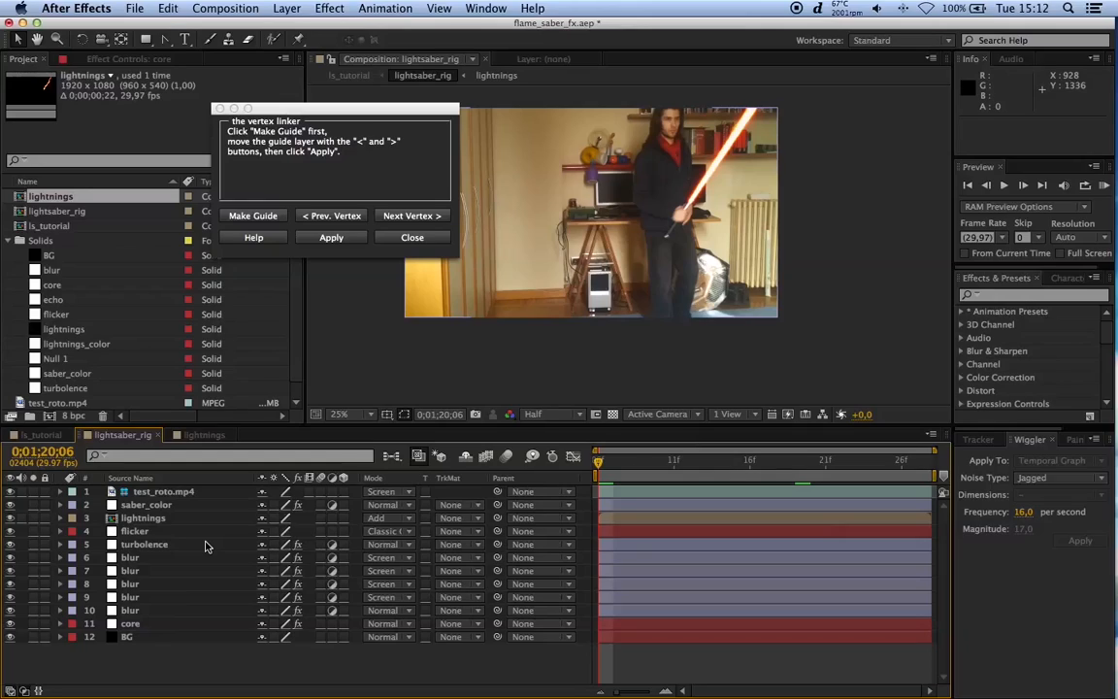
Step: Copy the core layer from lightsaber_rig into the lightnings composition and hide the pasted copy
left_click(135, 627)
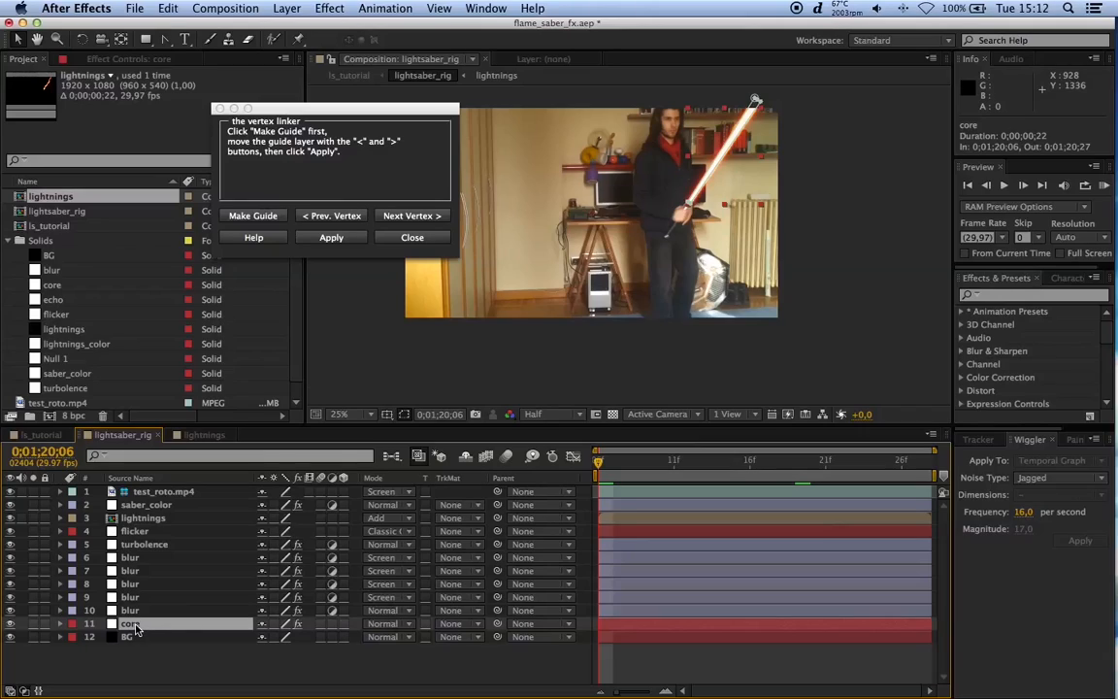
key("super+c")
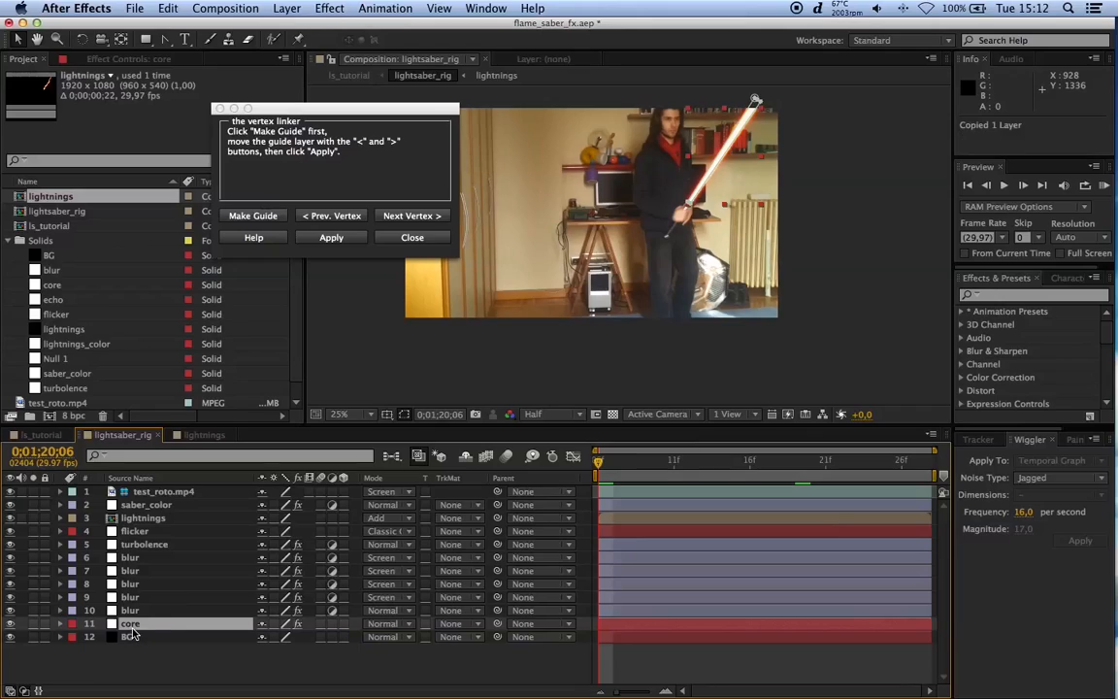
left_click(204, 435)
key("super+v")
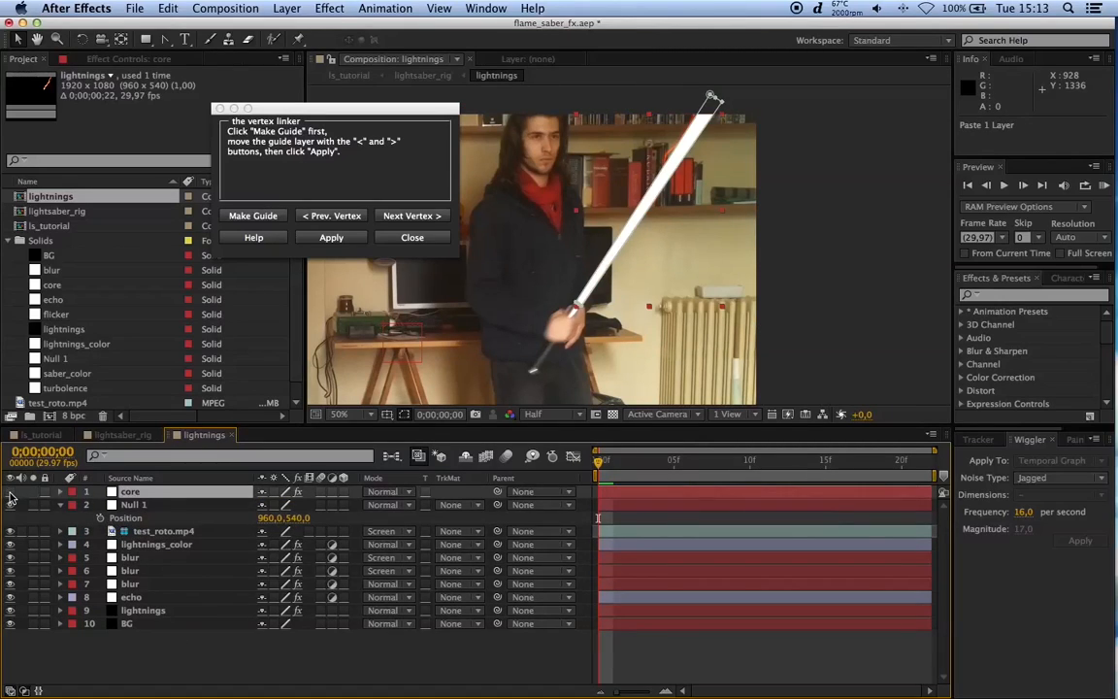
left_click(11, 493)
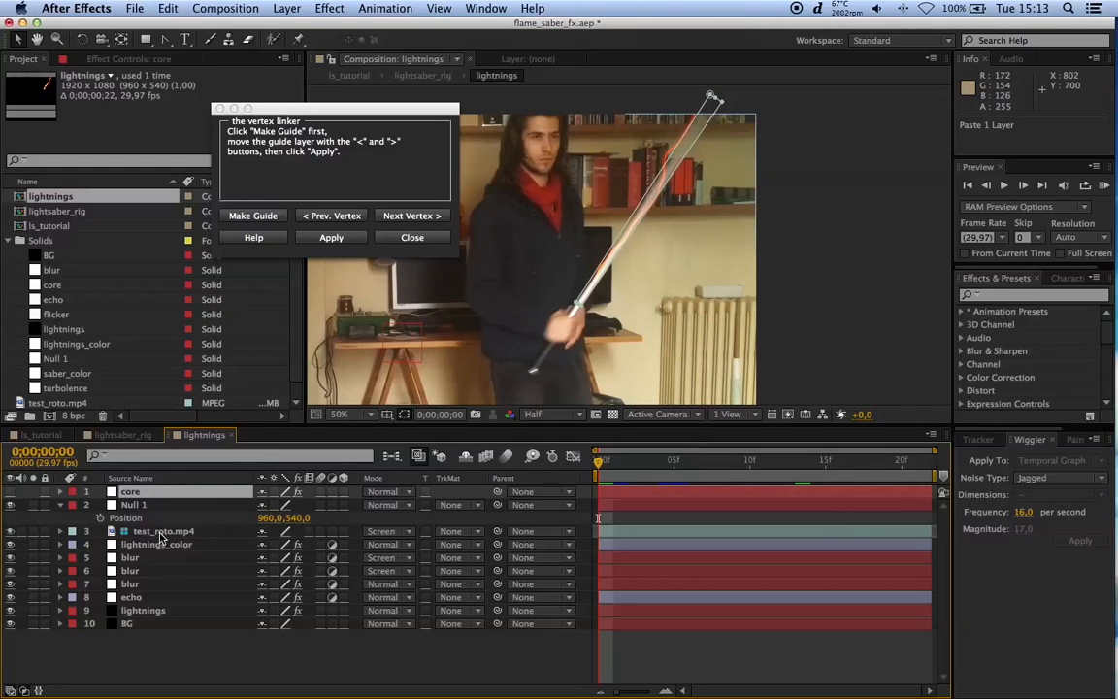
Step: Reveal core's Mask Path, select it together with Null 1's Position, and make a vertex linker guide for them
left_click(146, 505)
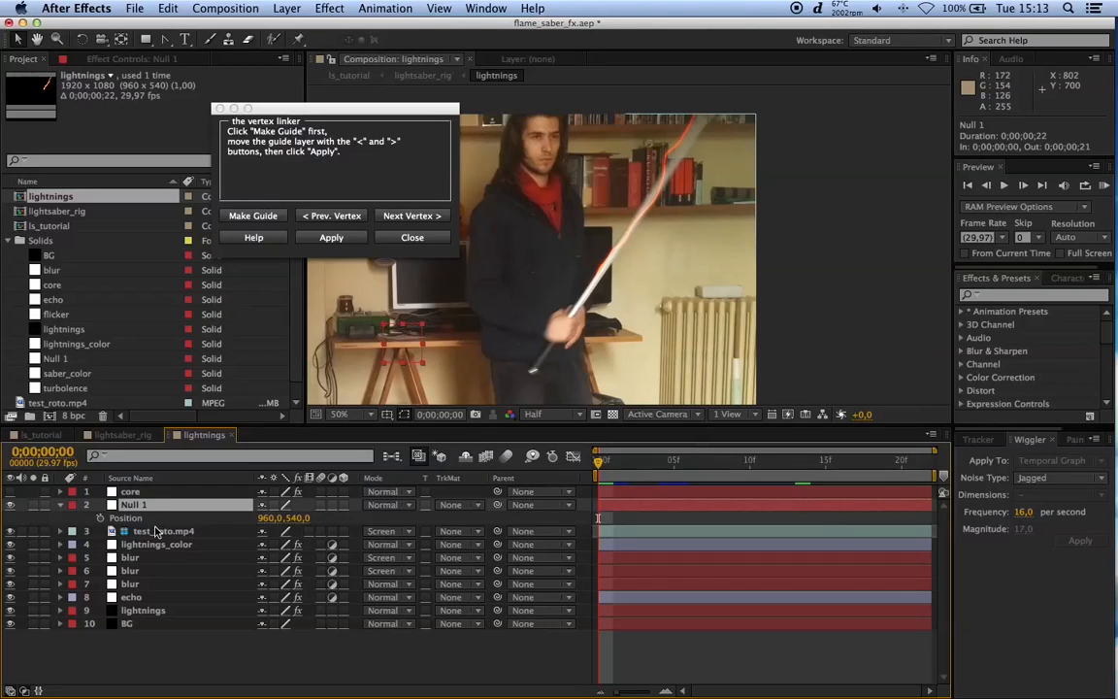
left_click(137, 493)
key("m")
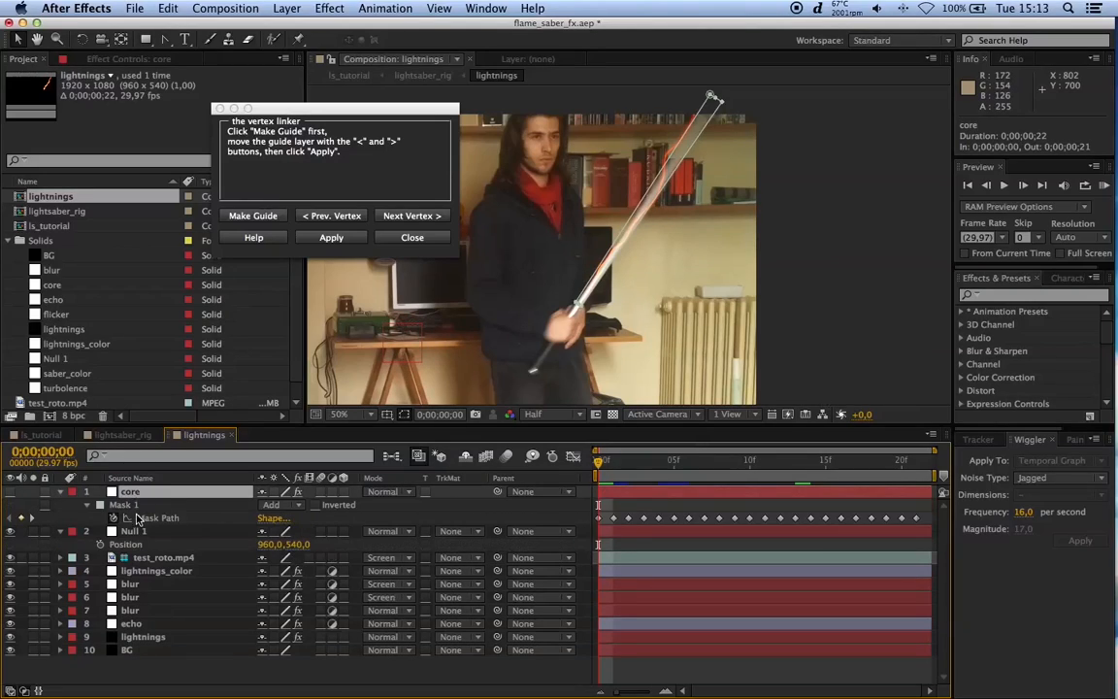
left_click(154, 520)
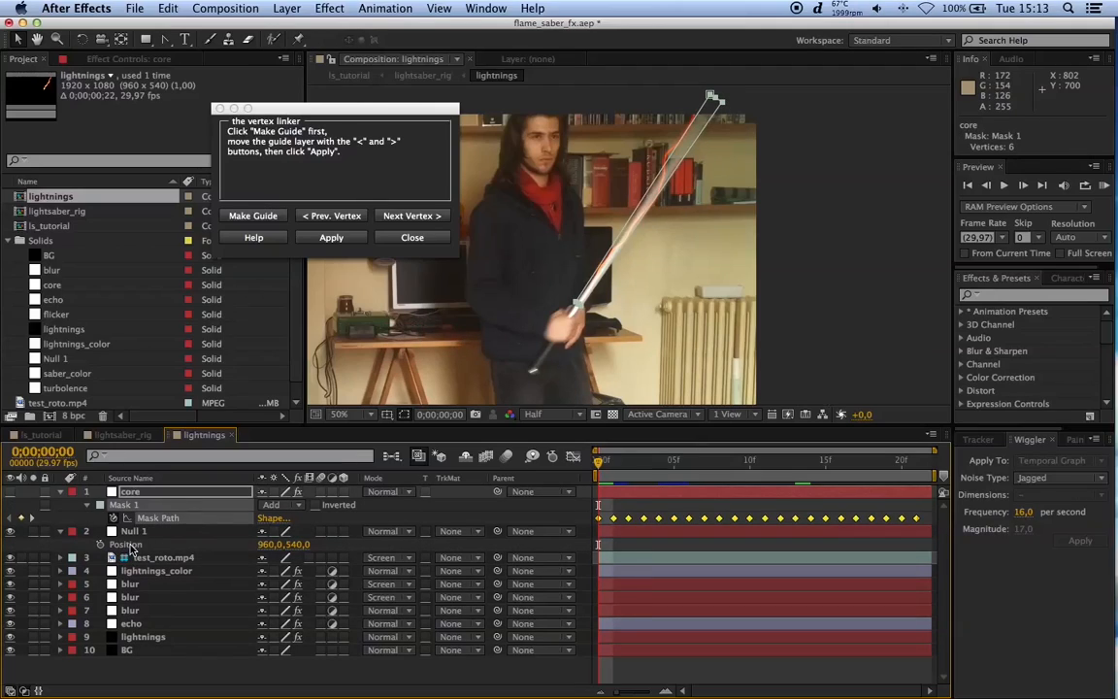
left_click(129, 546, "shift")
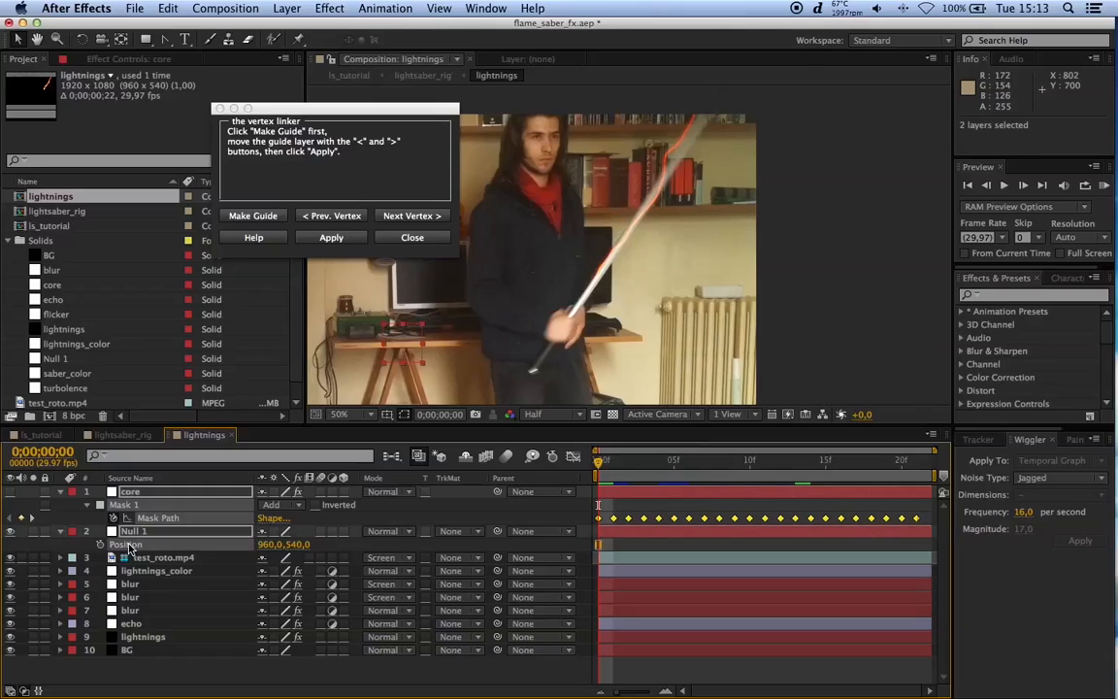
left_click(251, 217)
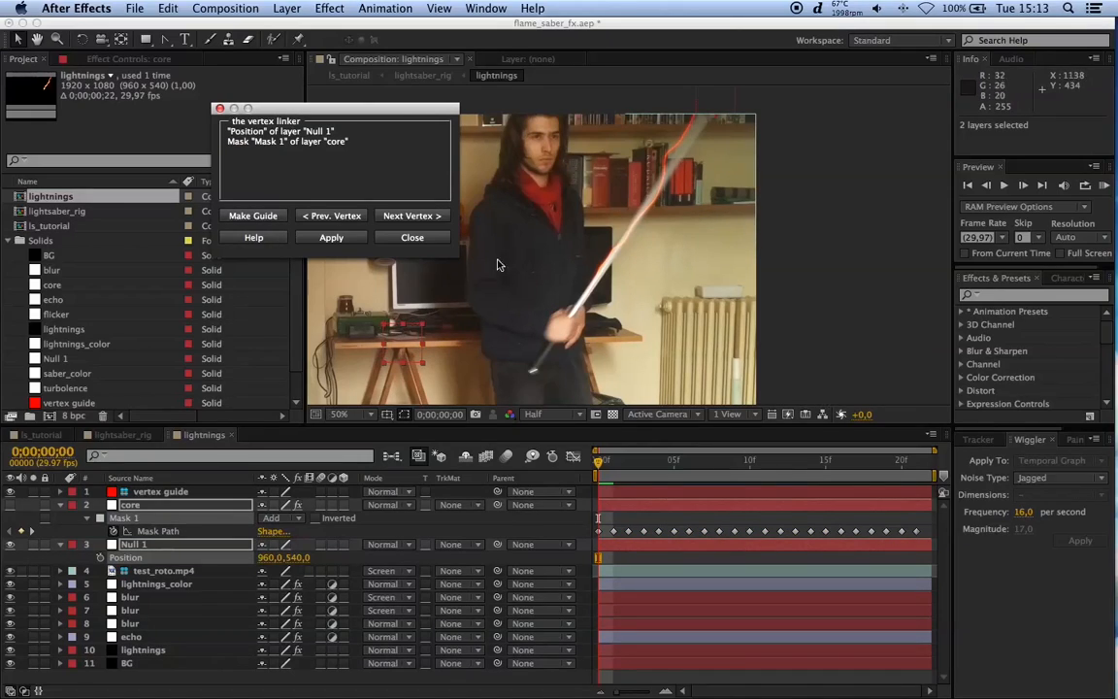
Step: Step the vertex guide to vertex 2 at the hilt and link Null 1's Position to that vertex of core's Mask 1
left_click(405, 221)
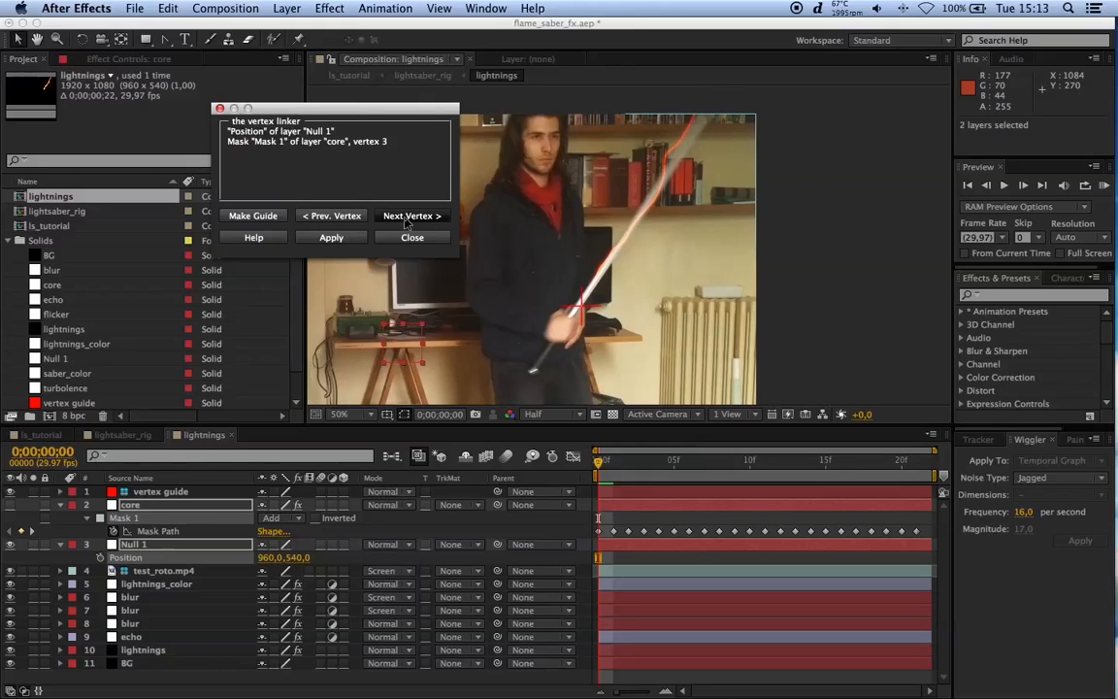
key("period")
left_click_drag(688, 341, 730, 277)
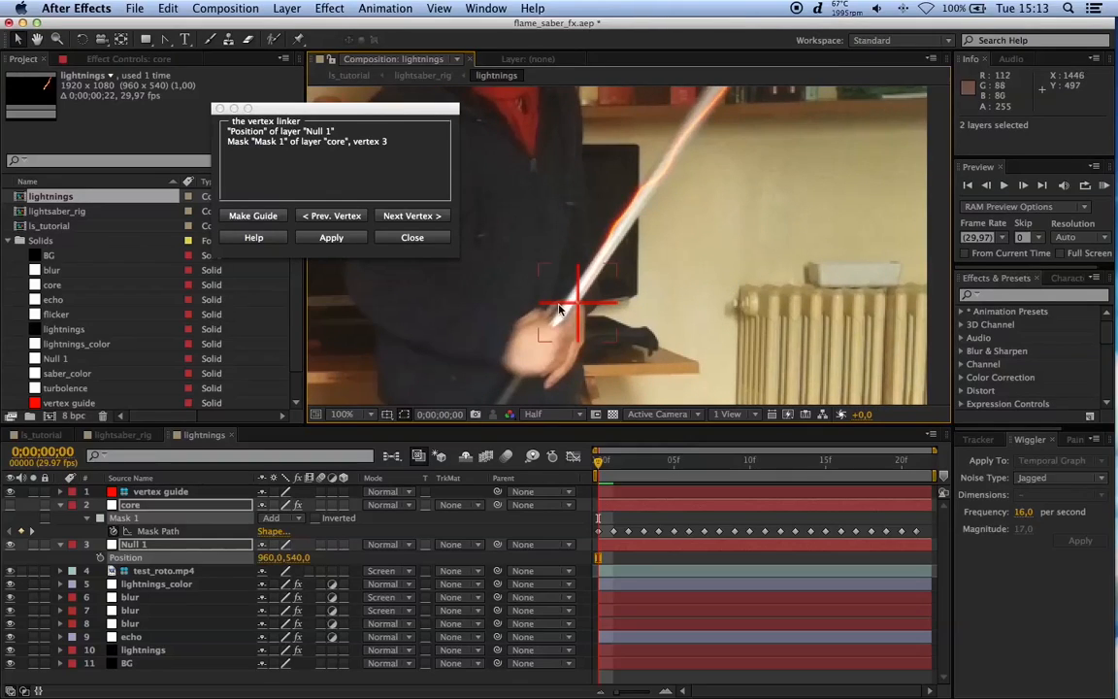
left_click(416, 221)
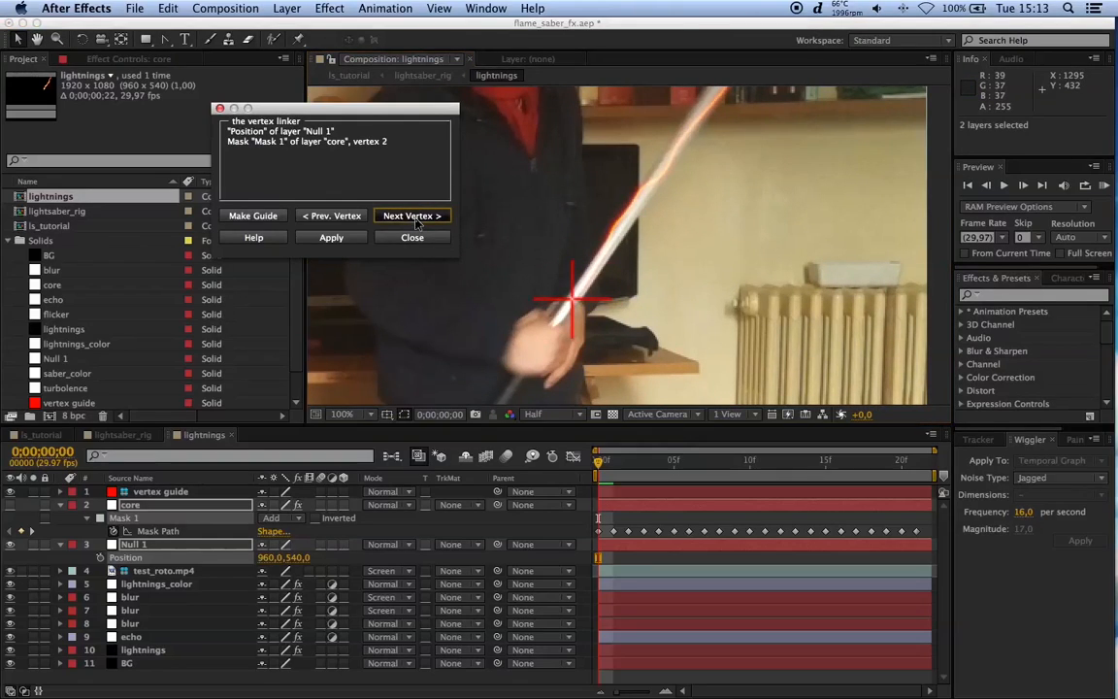
left_click(341, 221)
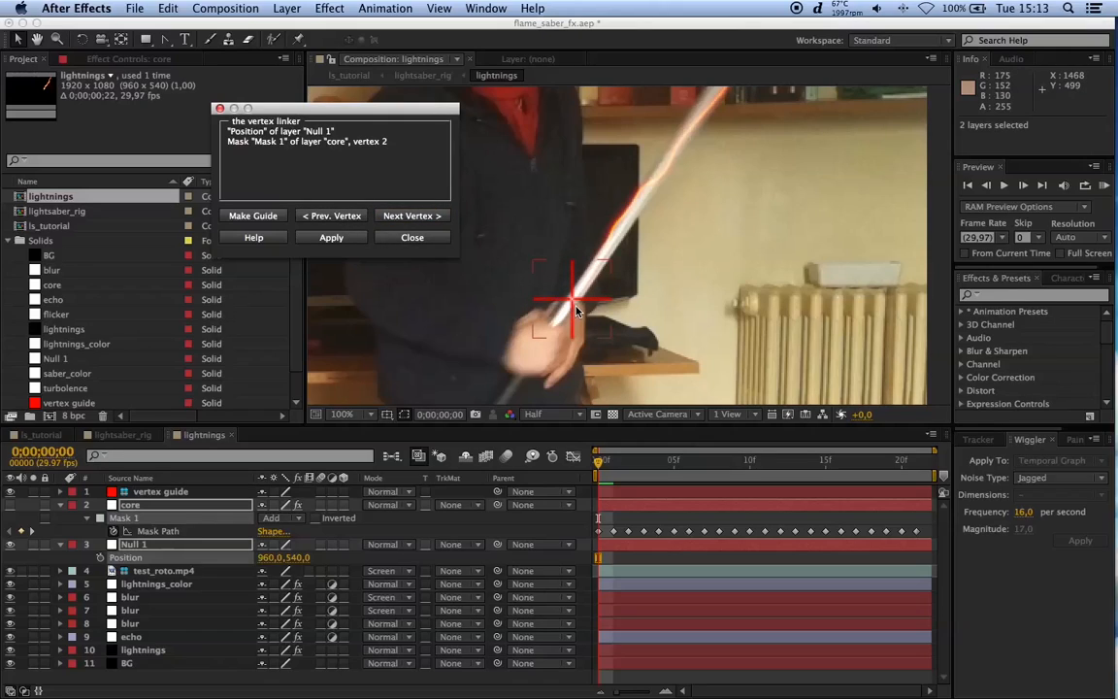
scroll(575, 308, "up", 1)
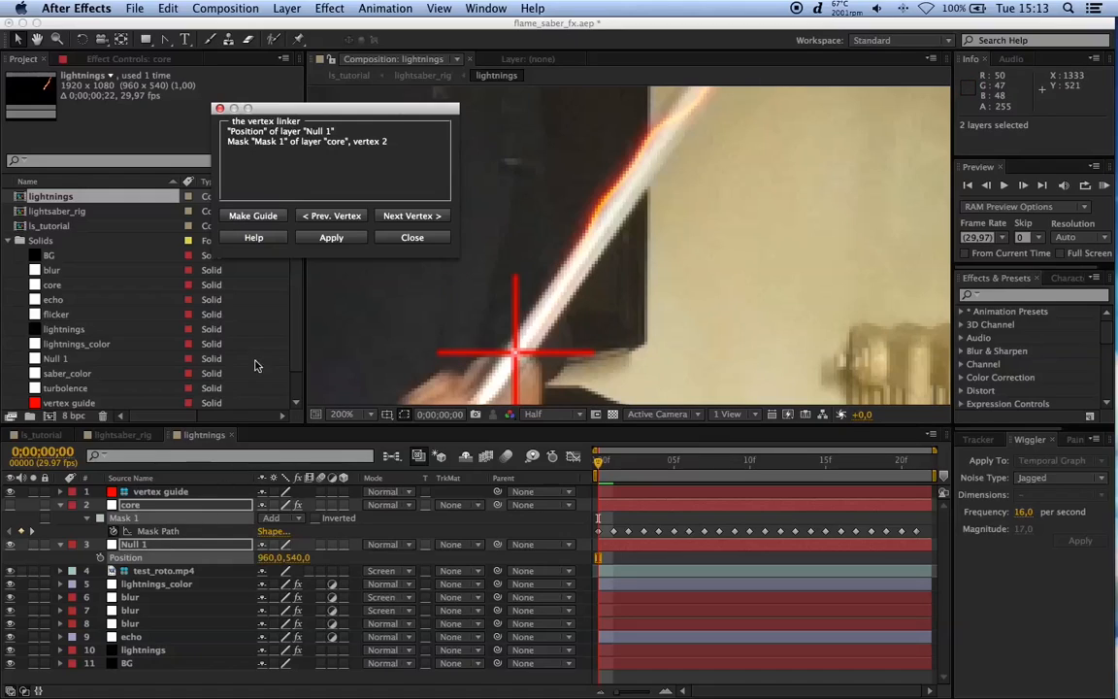
left_click(329, 237)
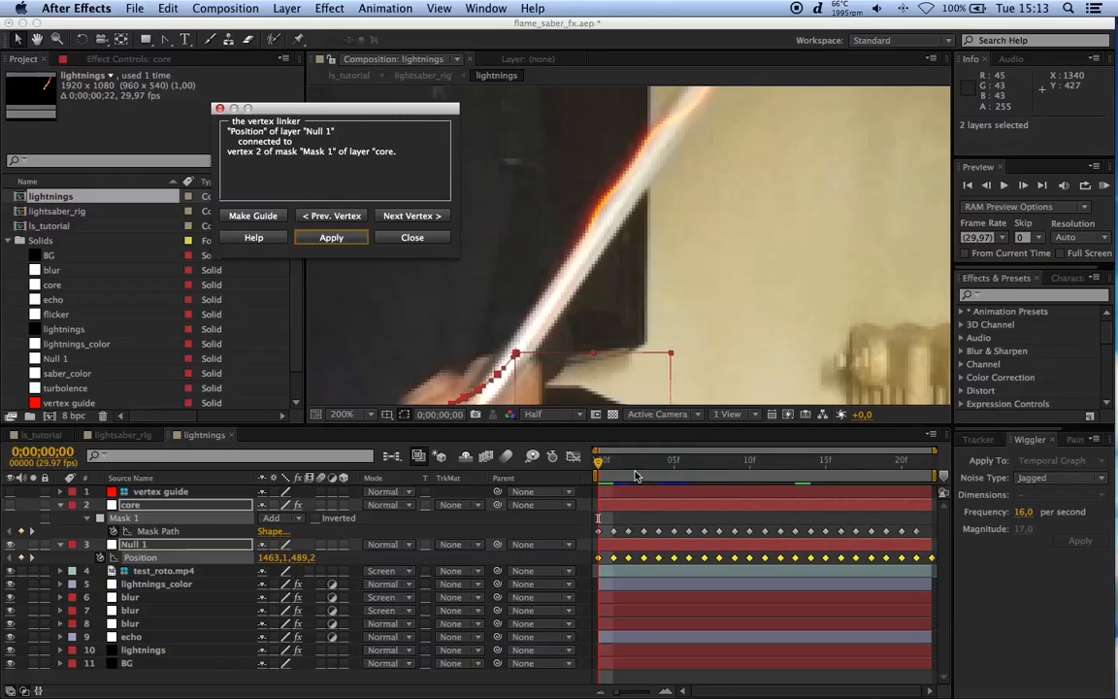
mouse_move(609, 471)
left_mouse_down()
mouse_move(685, 471)
mouse_move(602, 478)
left_mouse_up()
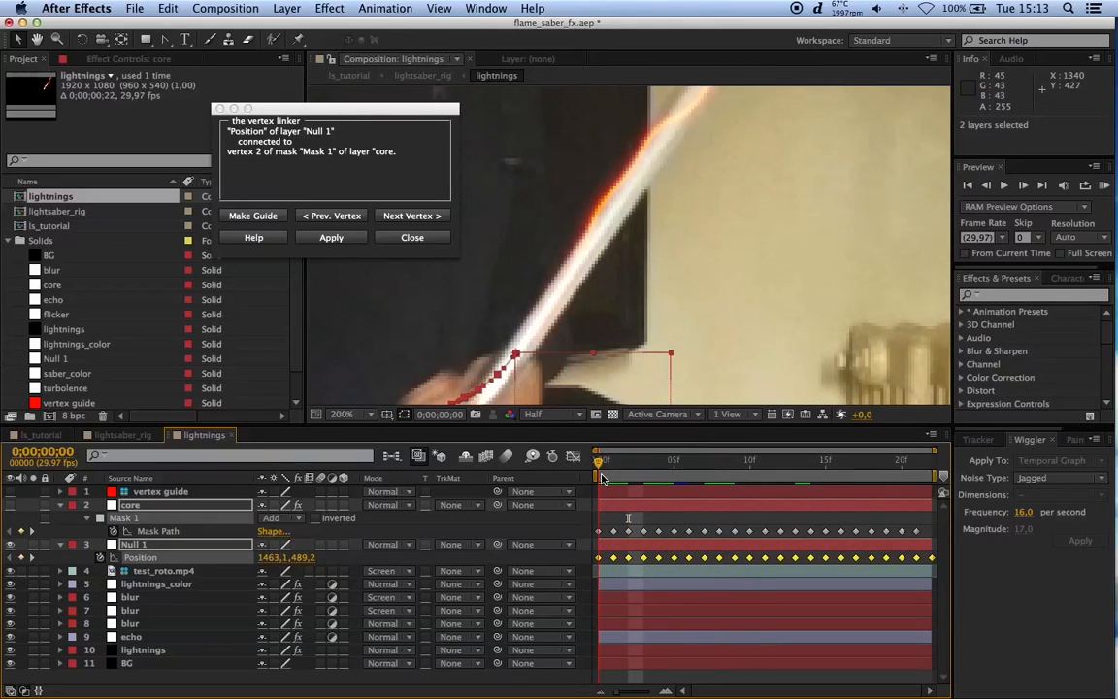
scroll(576, 319, "down", 2)
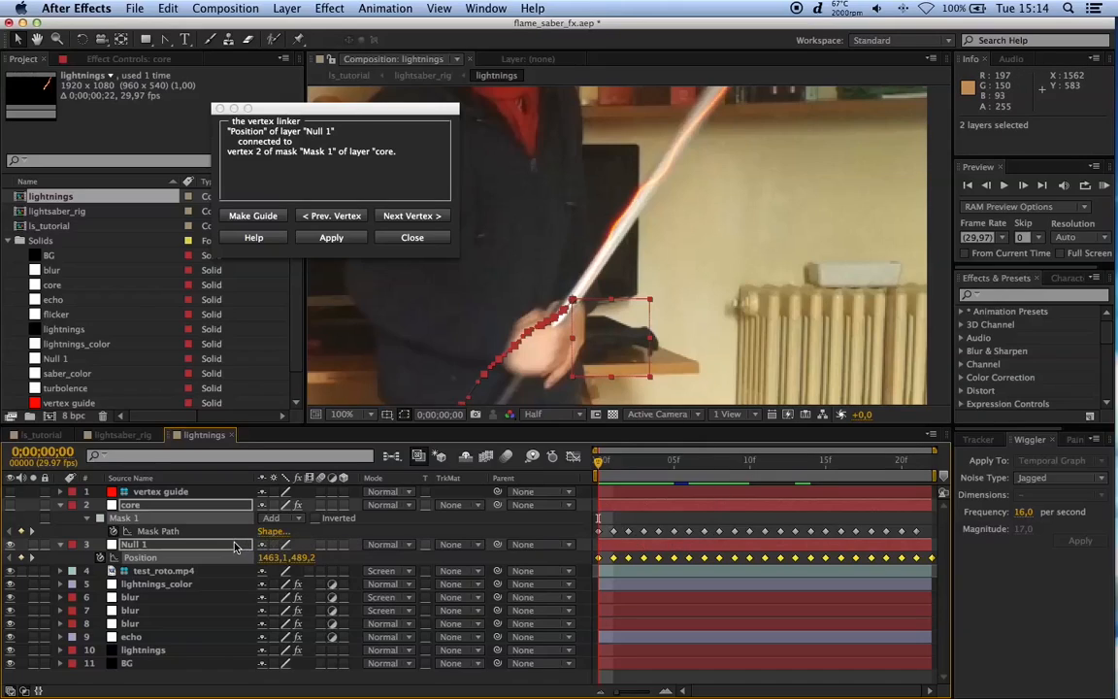
Step: Add a second null object to the lightnings composition and reveal its Position property
left_click(139, 547)
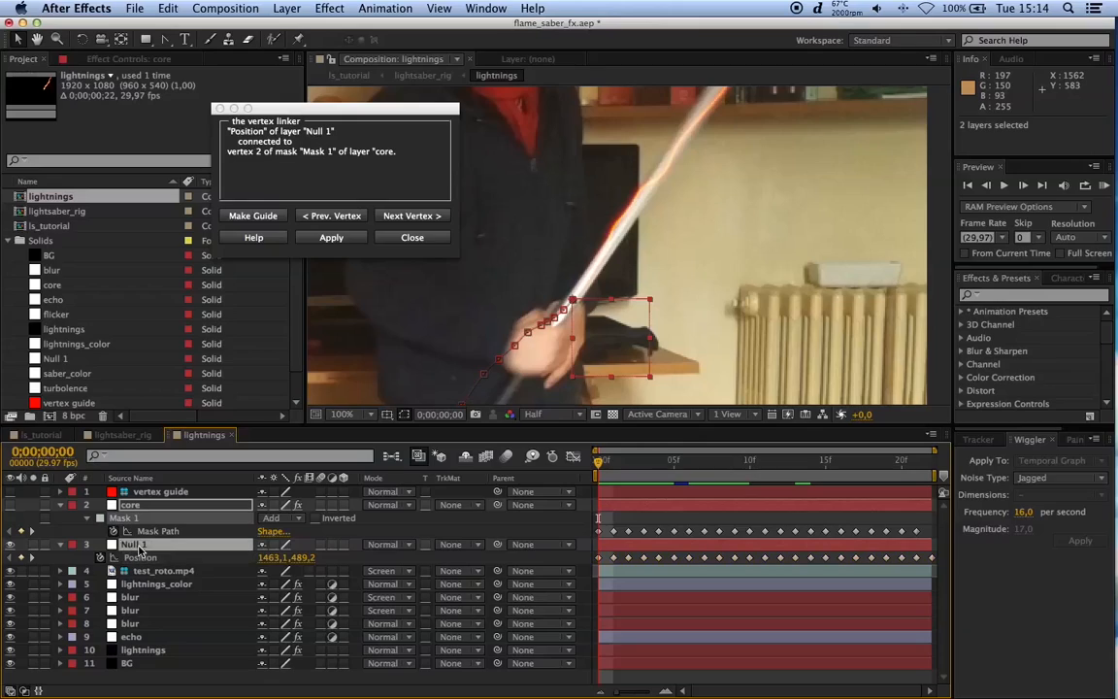
left_click(404, 563)
right_click(419, 564)
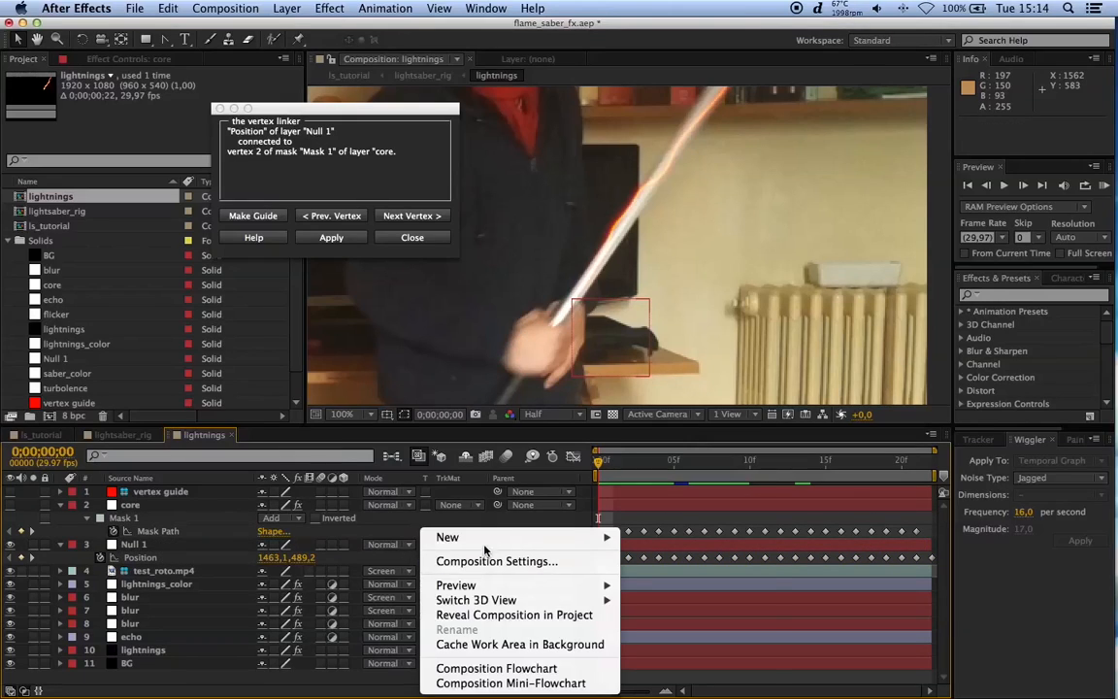
mouse_move(485, 539)
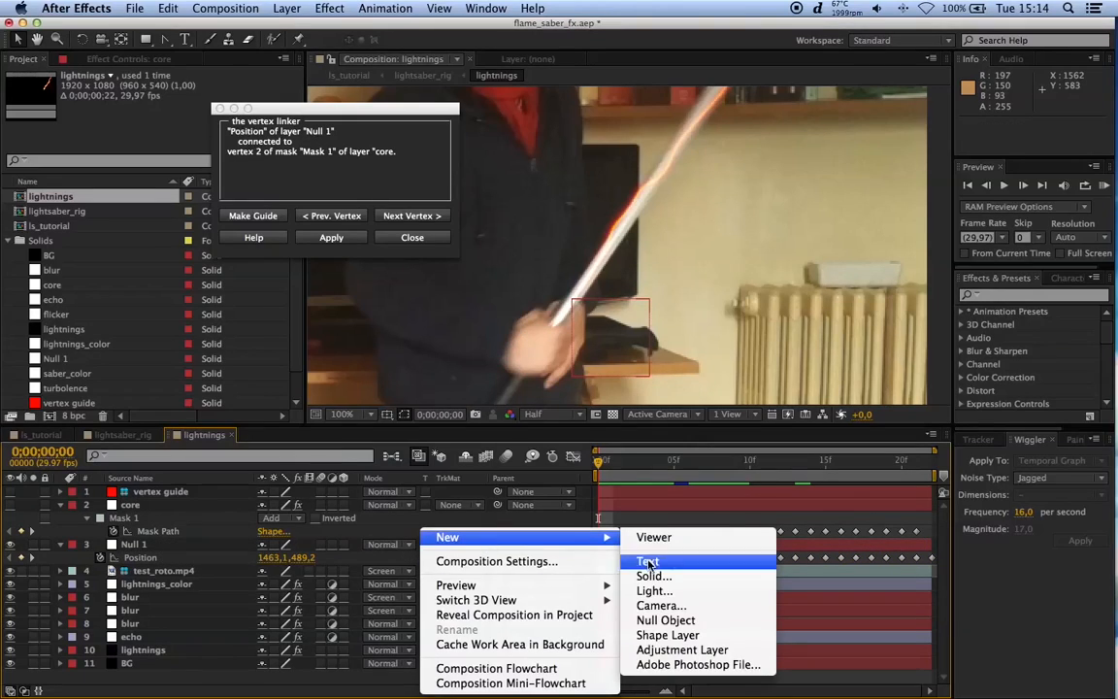
left_click(665, 623)
key("p")
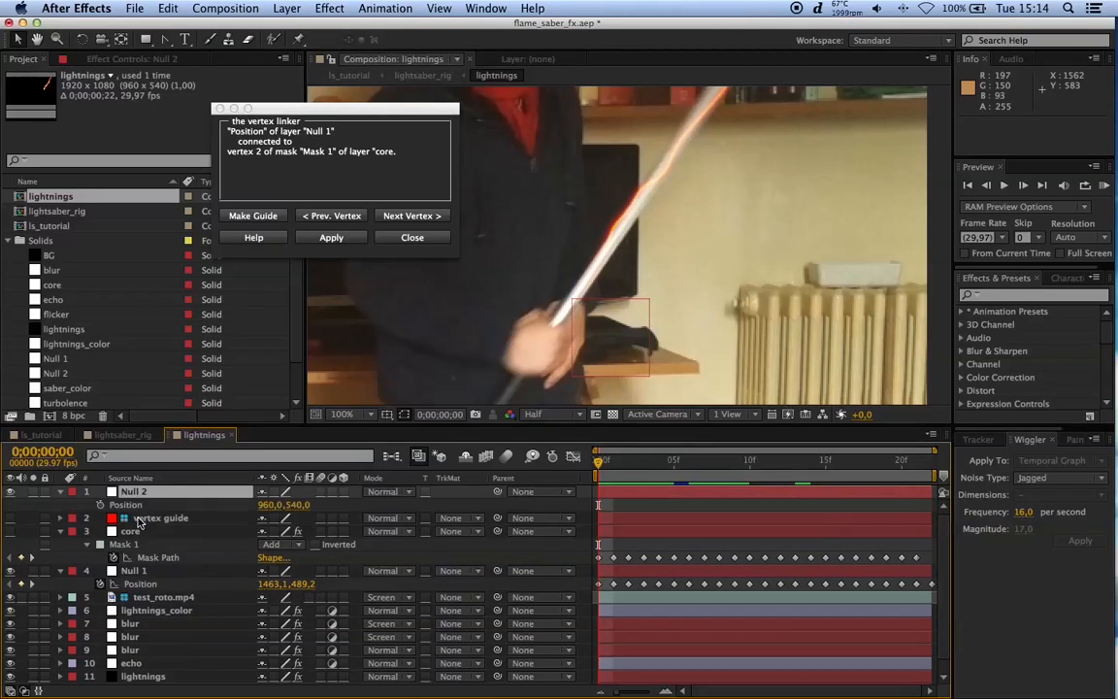
left_click(160, 520)
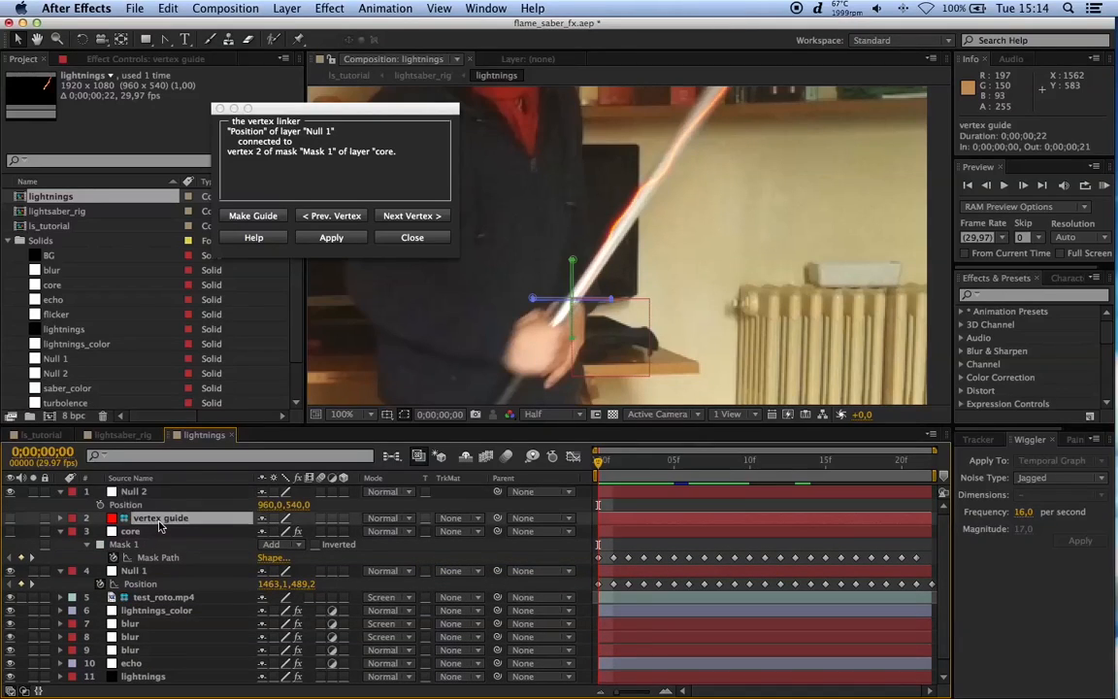
left_click(427, 215)
left_click(673, 254)
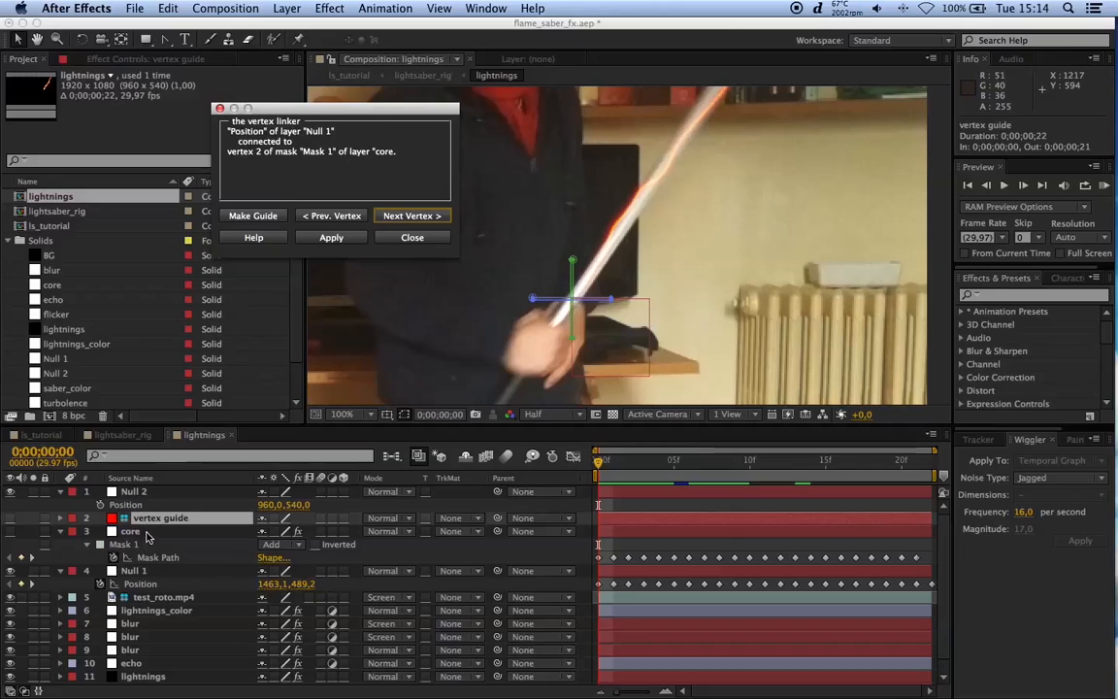
Step: Make a vertex guide for core's Mask Path and Null 2's Position, and step it to vertex 5 at the blade tip
left_click(131, 531)
left_click(129, 505, "super")
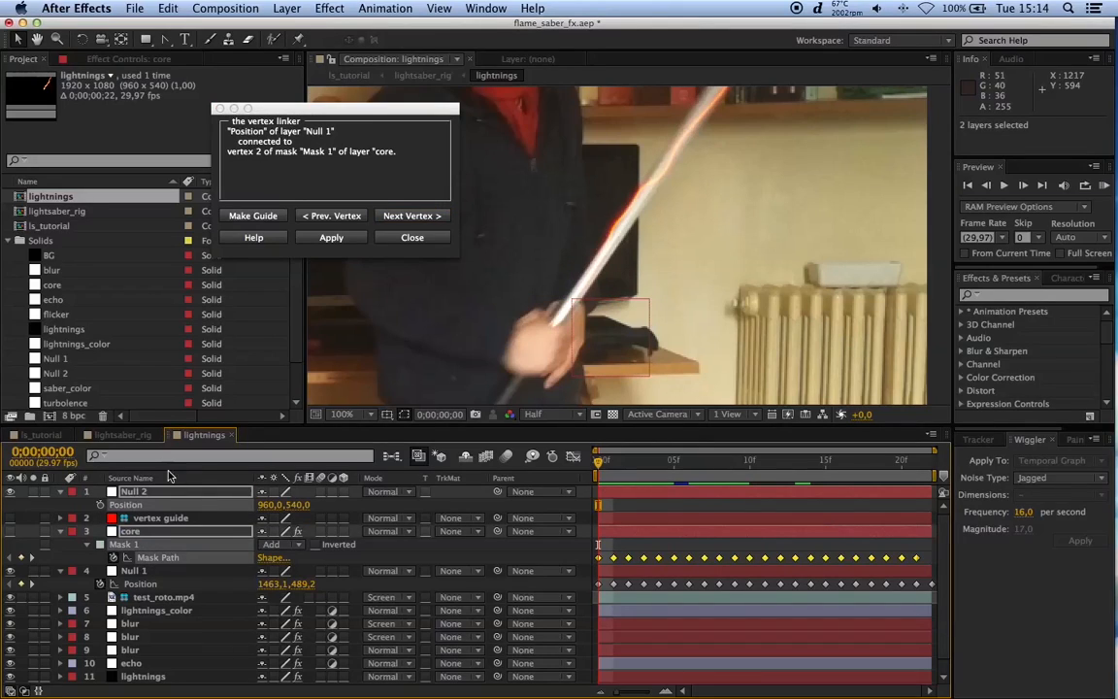
left_click(258, 216)
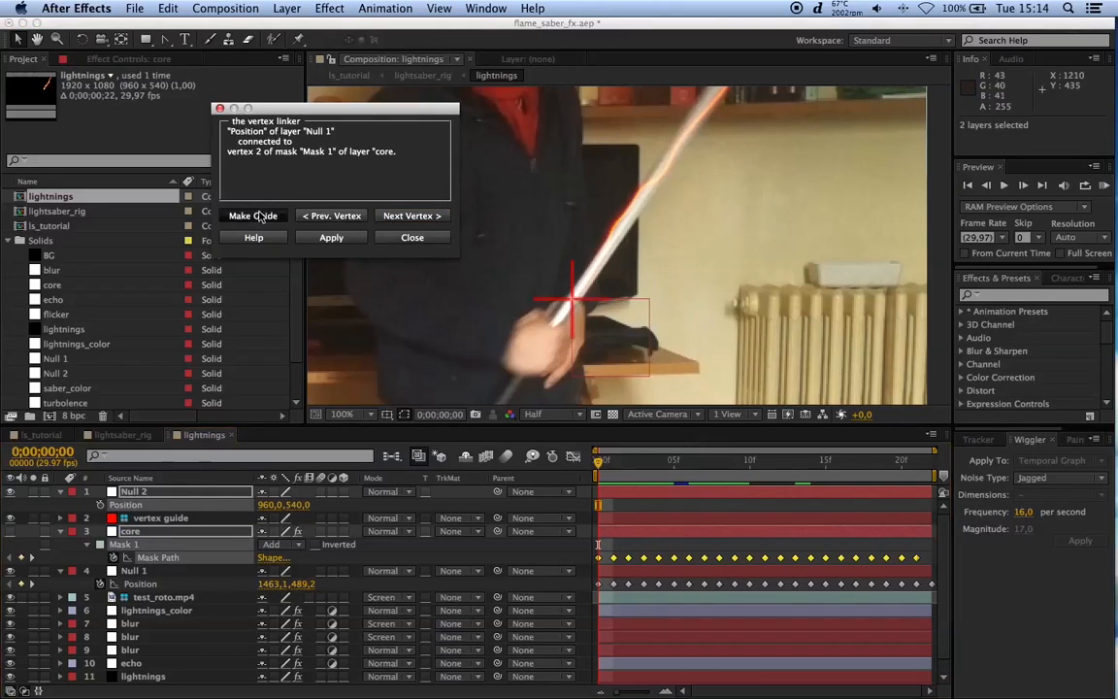
left_click(403, 217)
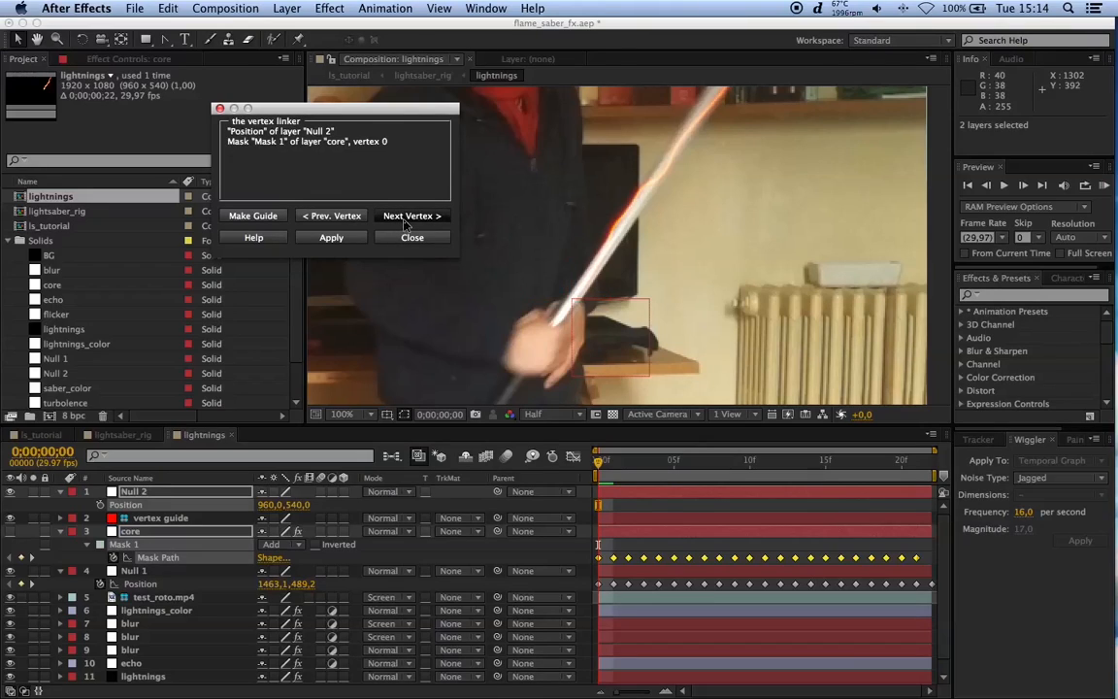
left_click_drag(719, 169, 585, 317)
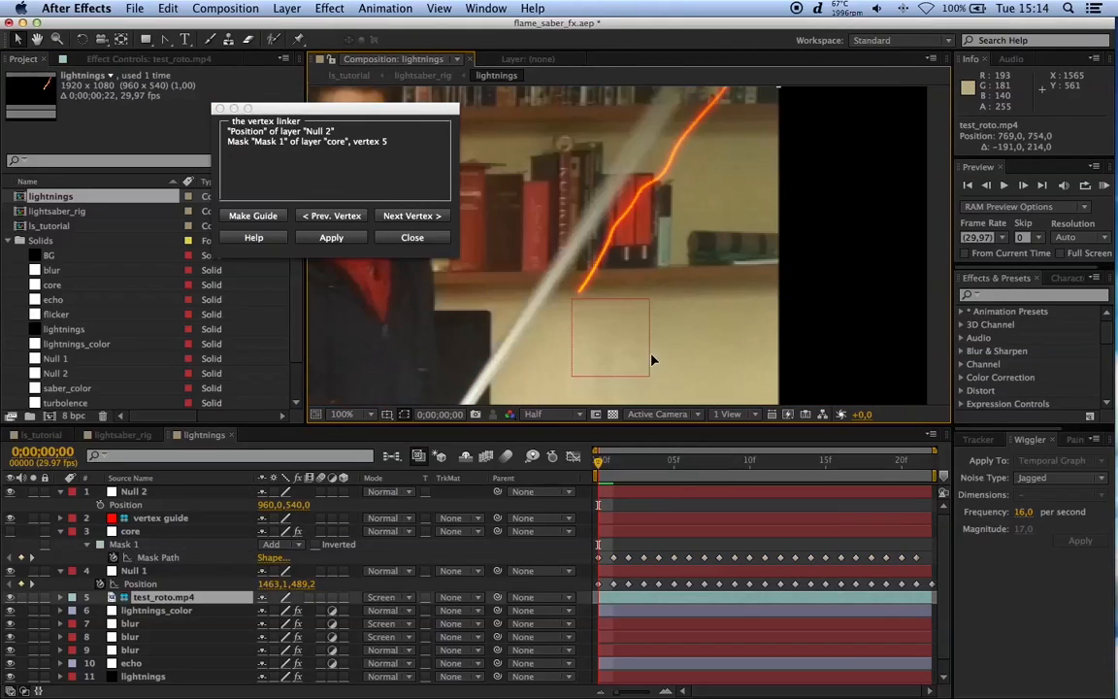
key("super+z")
key("comma")
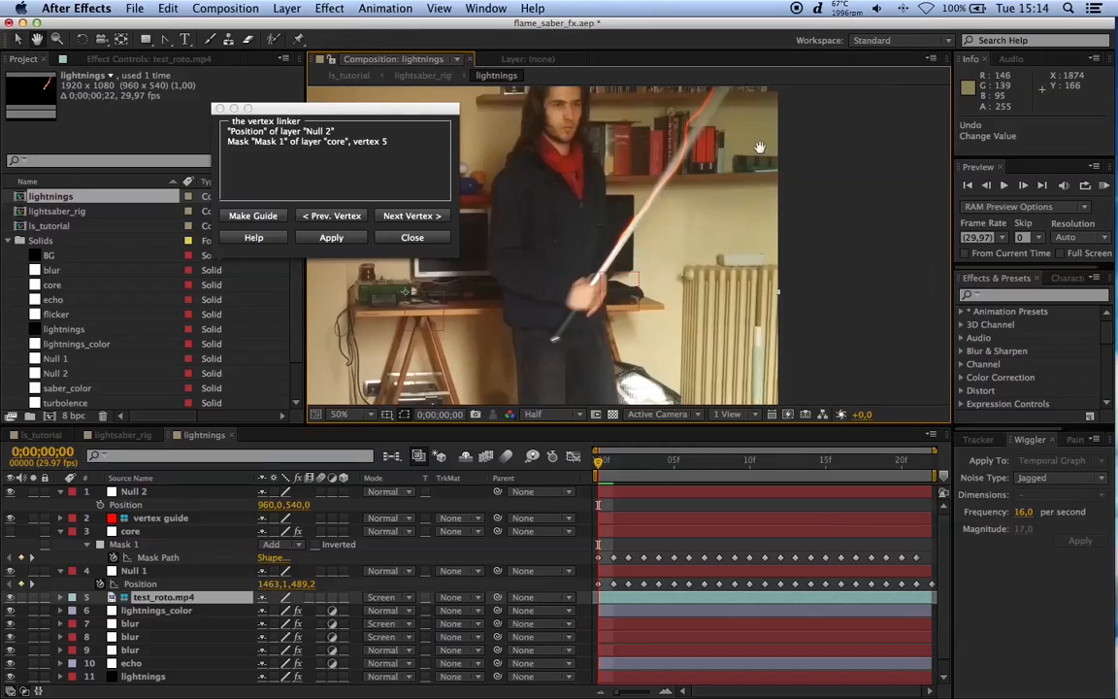
key("period")
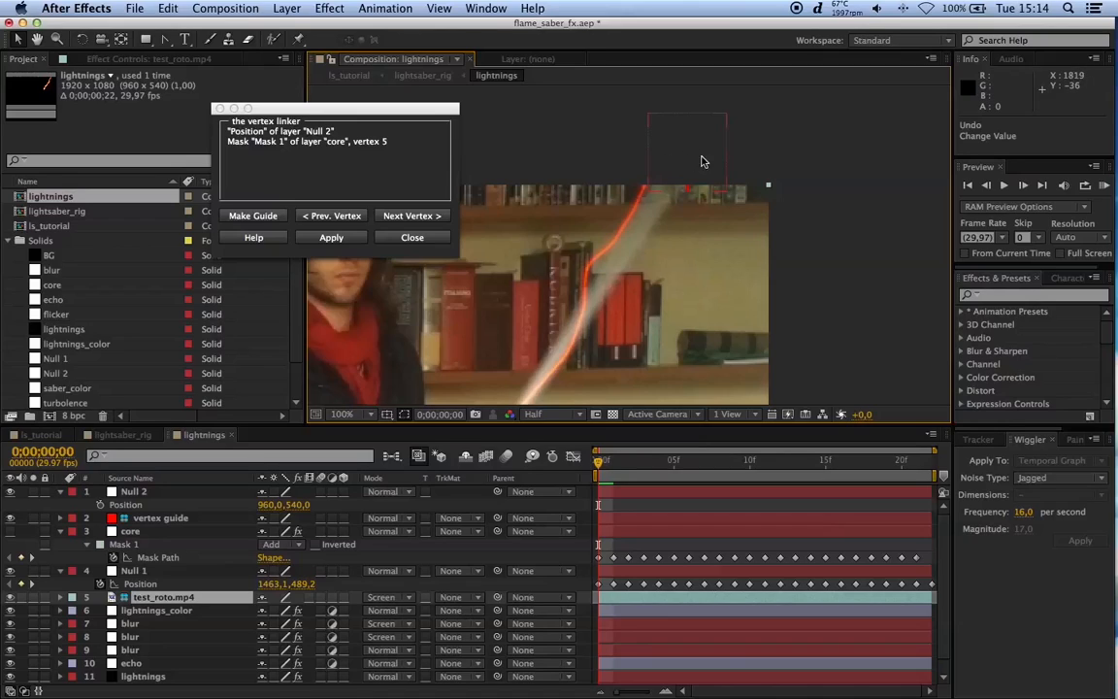
Step: Try to link Null 2's Position to vertex 5 of core's Mask 1 with the vertex linker
left_click(329, 240)
left_click(669, 255)
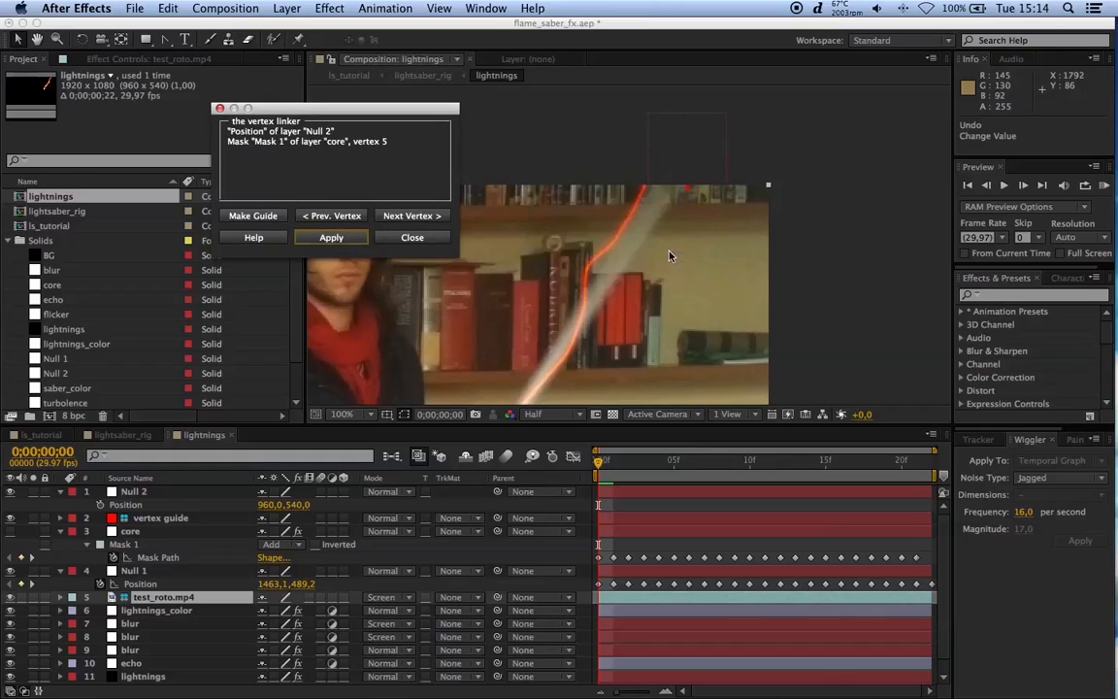
left_click(133, 506, "shift")
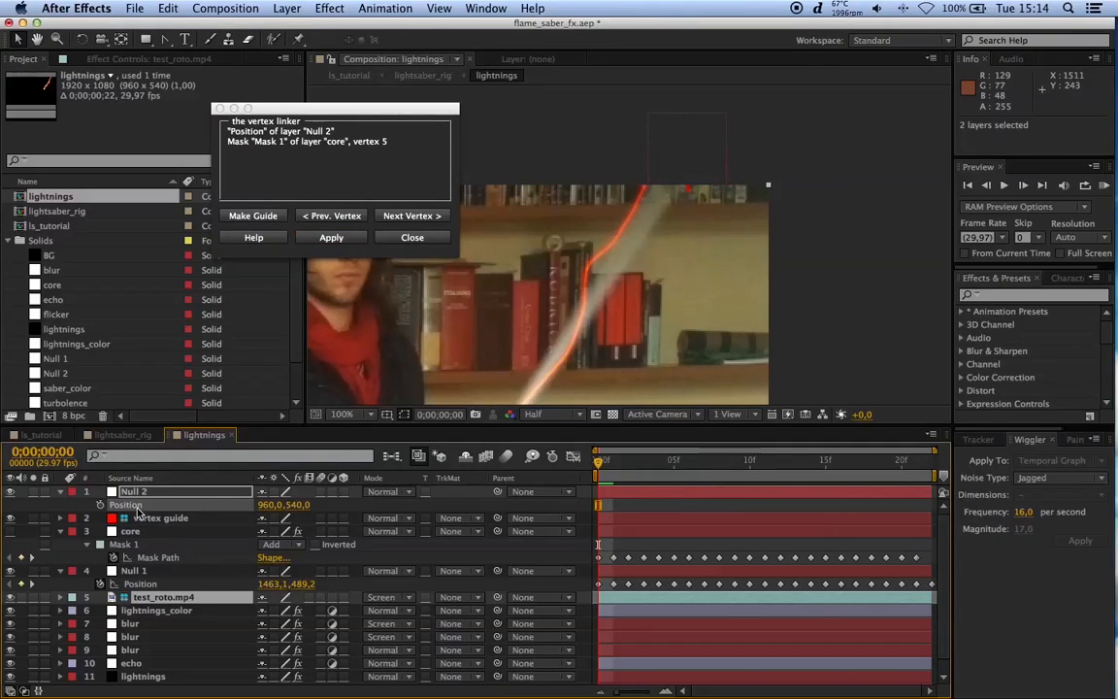
left_click(331, 238)
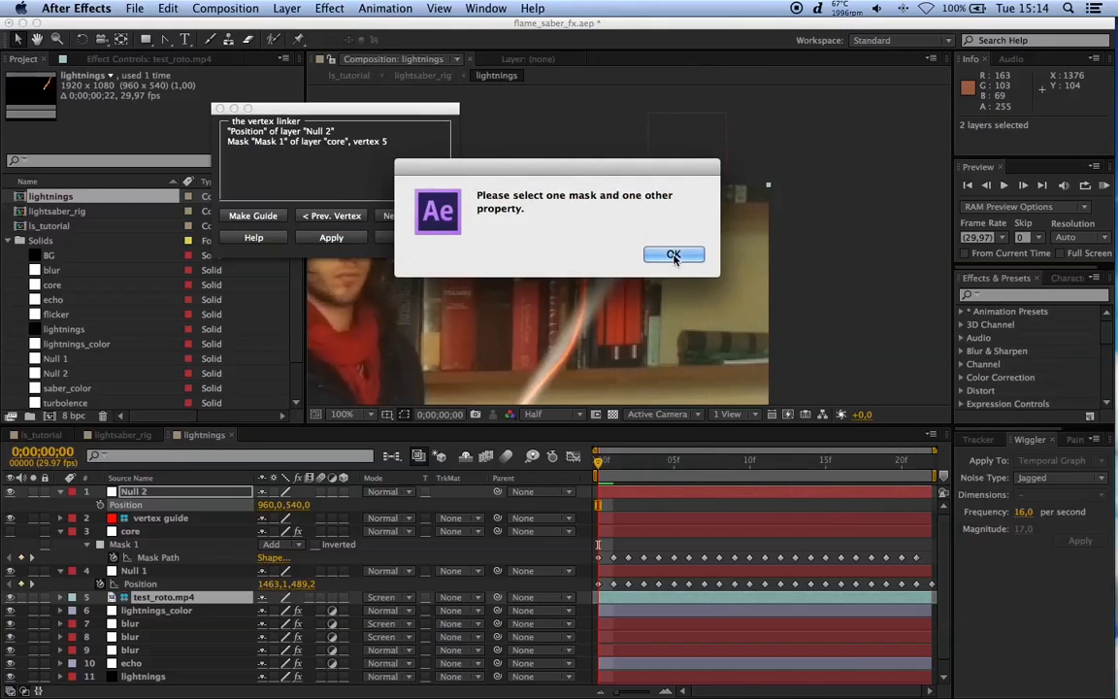
left_click(671, 253)
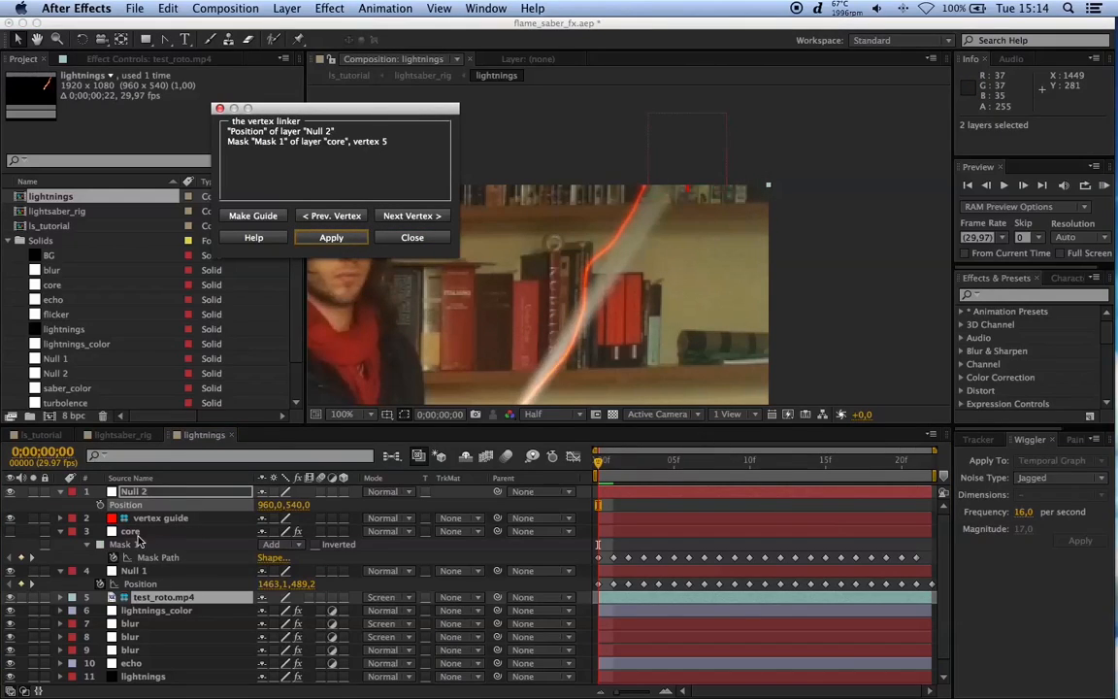
Step: Make a new guide from core's Mask Path and Null 2's Position, link the Position to vertex 5, and close the vertex linker
left_click(137, 539)
left_click(167, 557)
left_click(146, 505, "shift")
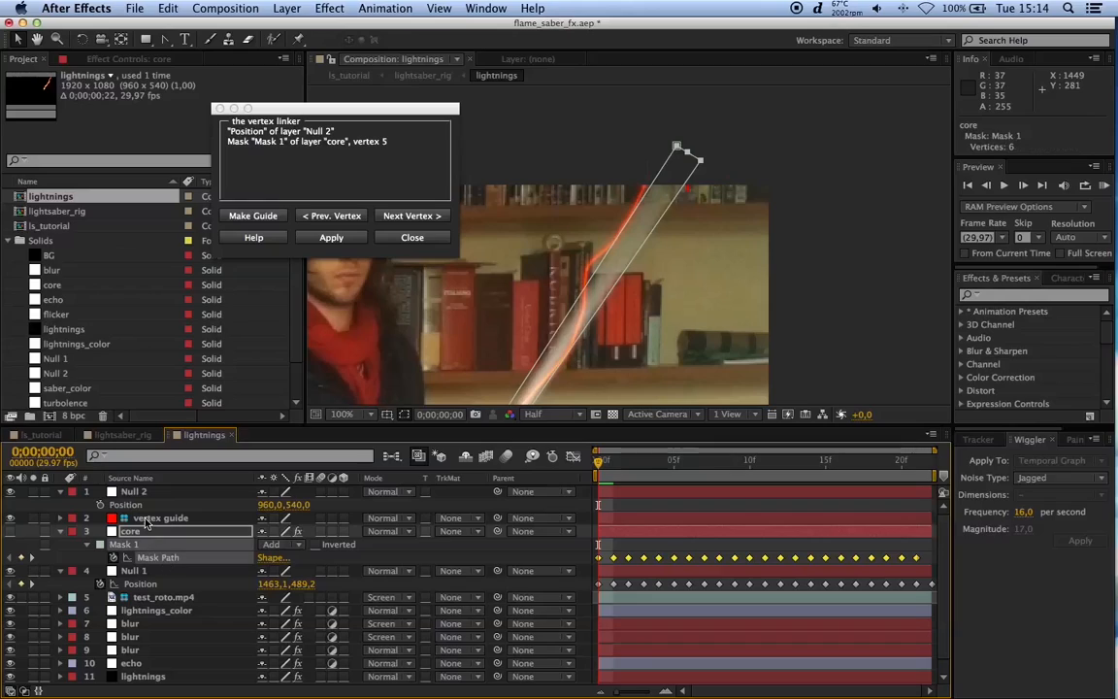
left_click(267, 219)
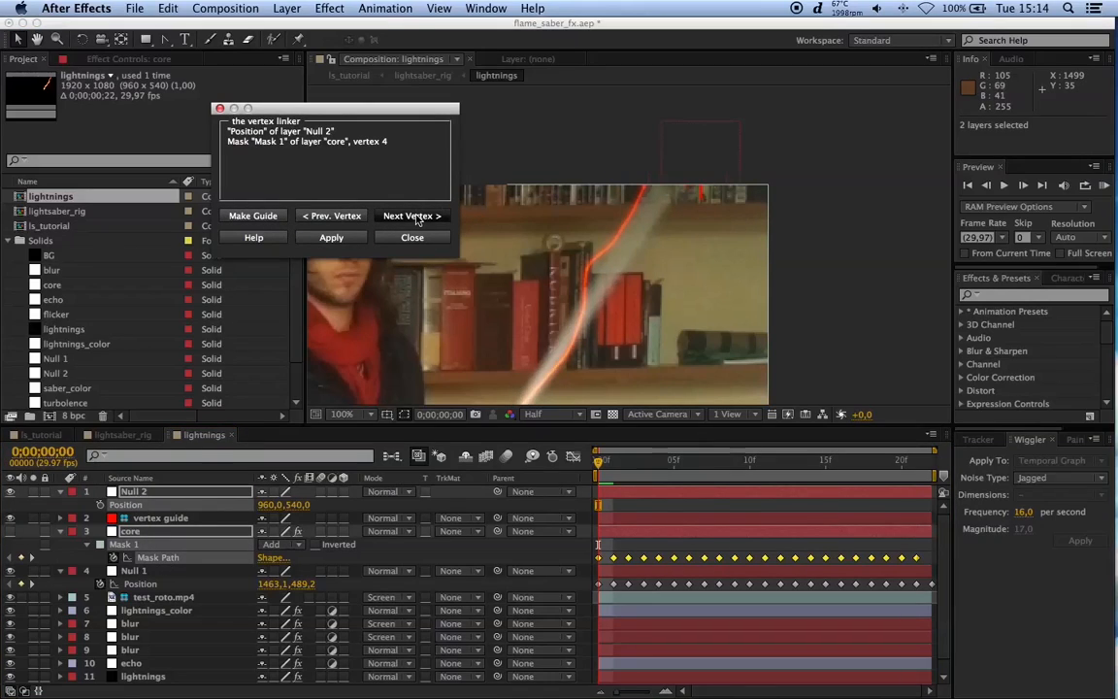
left_click(333, 238)
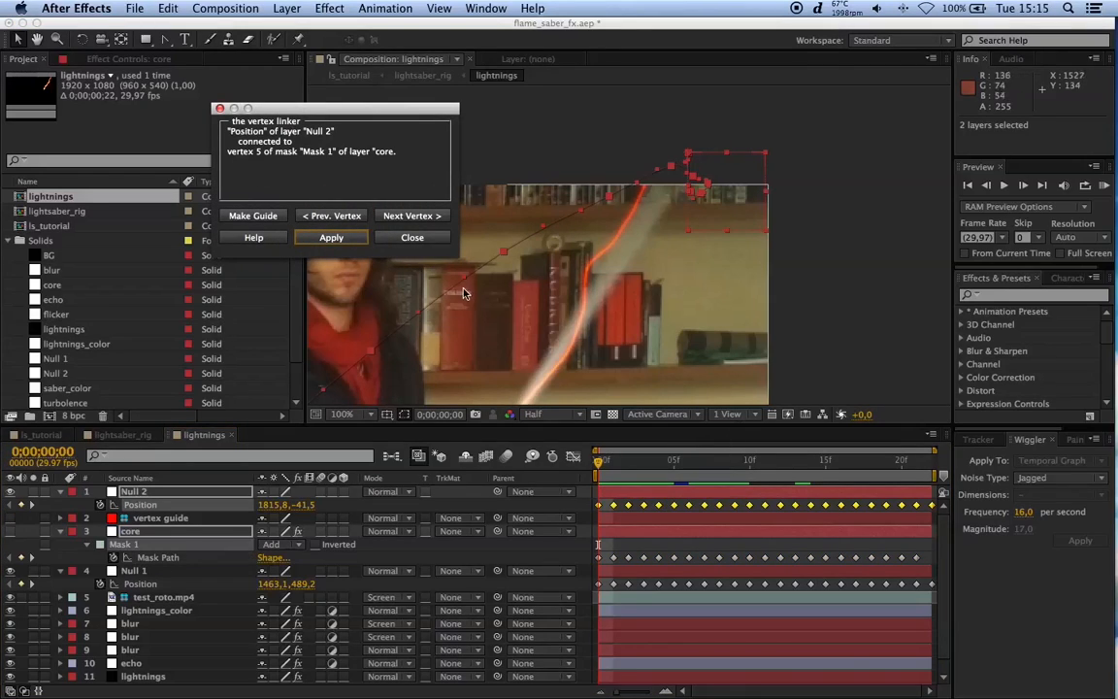
left_click(412, 237)
left_click(497, 562)
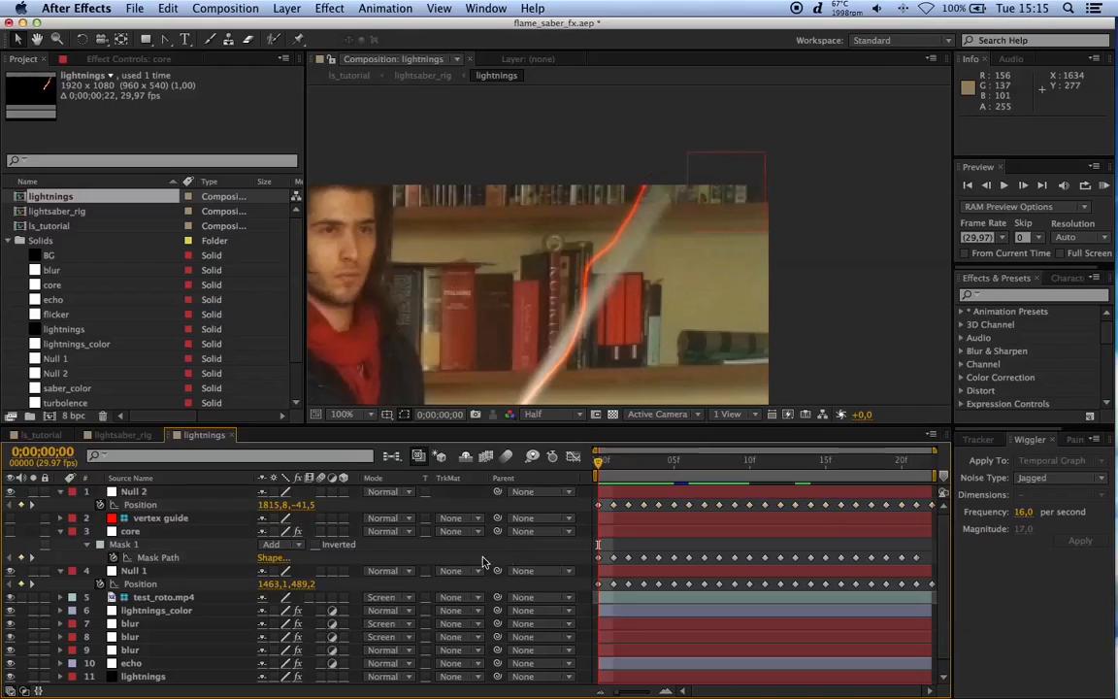
Step: Collapse the core and null layers, move Null 1 directly below Null 2, and reveal both nulls' Position properties
left_click(60, 531)
left_click(60, 491)
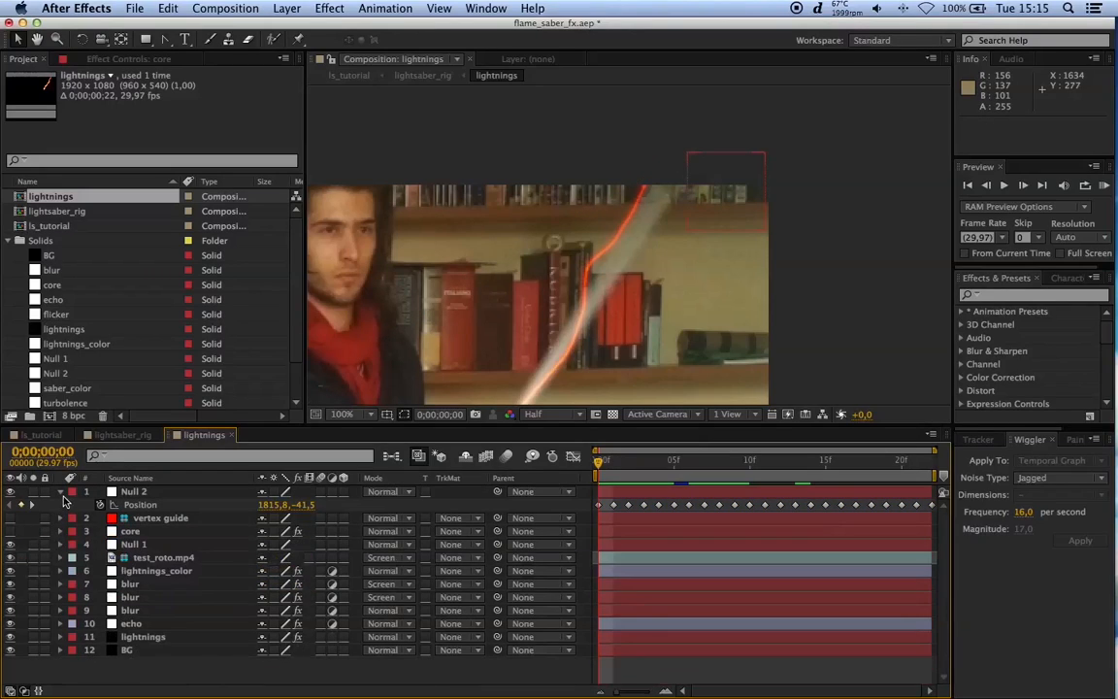
left_click(60, 531)
left_click_drag(131, 537, 141, 506)
left_click(136, 492, "shift")
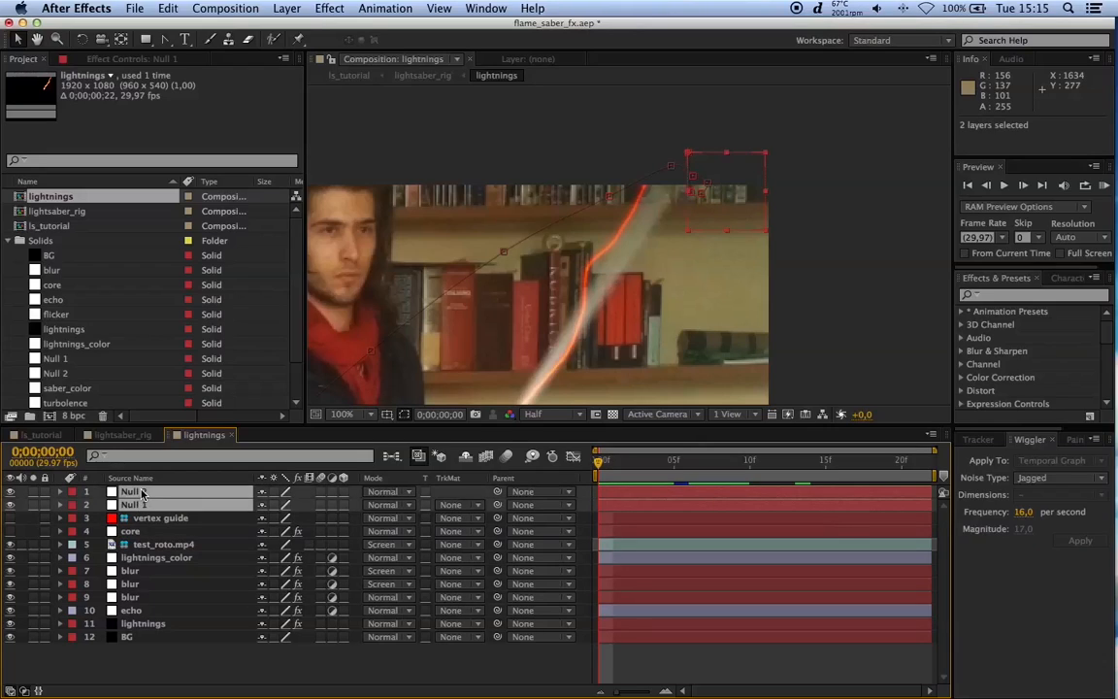
key("p")
scroll(499, 377, "down", 1)
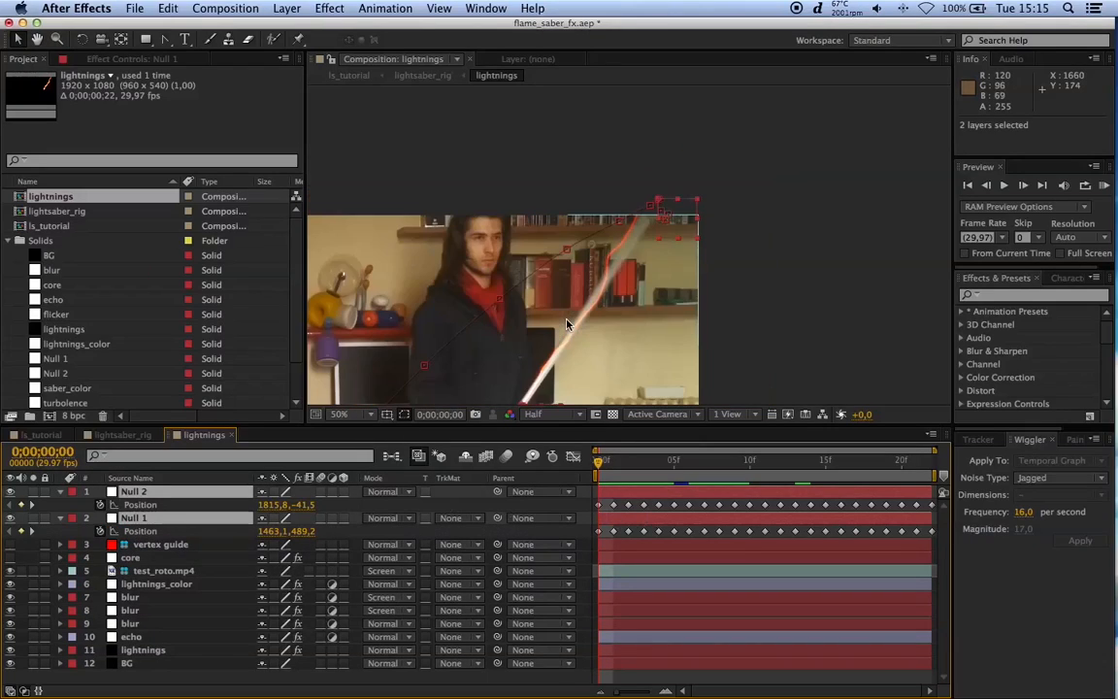
scroll(550, 287, "down", 1)
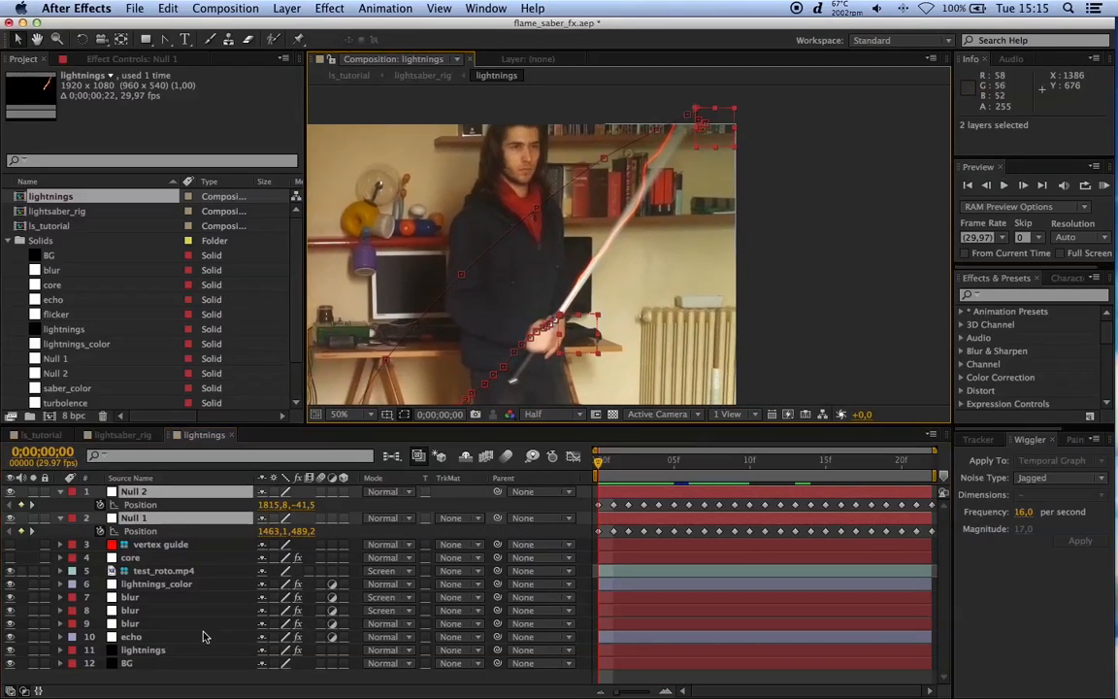
Step: Link the Advanced Lightning Origin on the lightnings layer to Null 1's Position with an expression
left_click(143, 649)
left_click(61, 650)
scroll(127, 662, "down", 1)
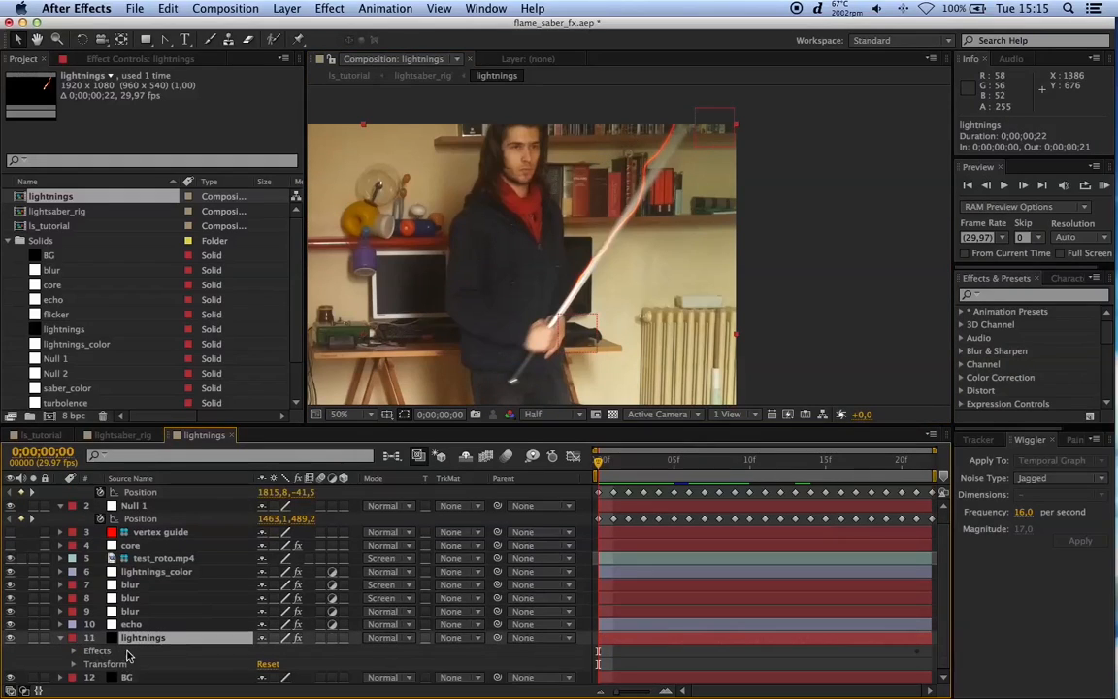
left_click(74, 651)
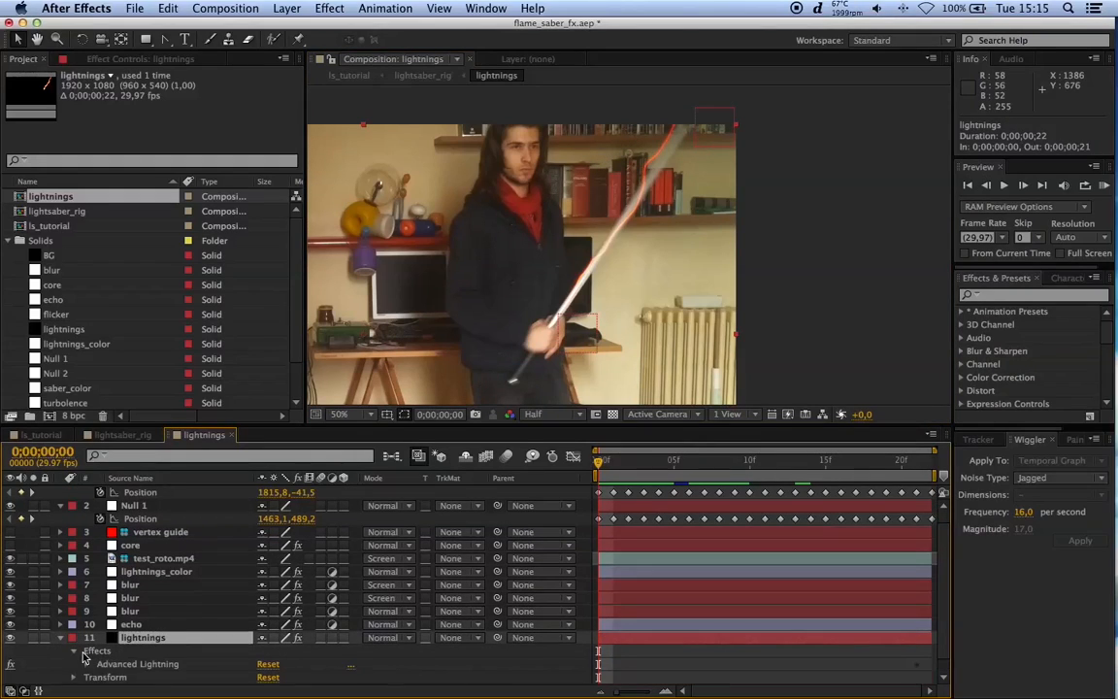
scroll(102, 664, "down", 1)
left_click(86, 651)
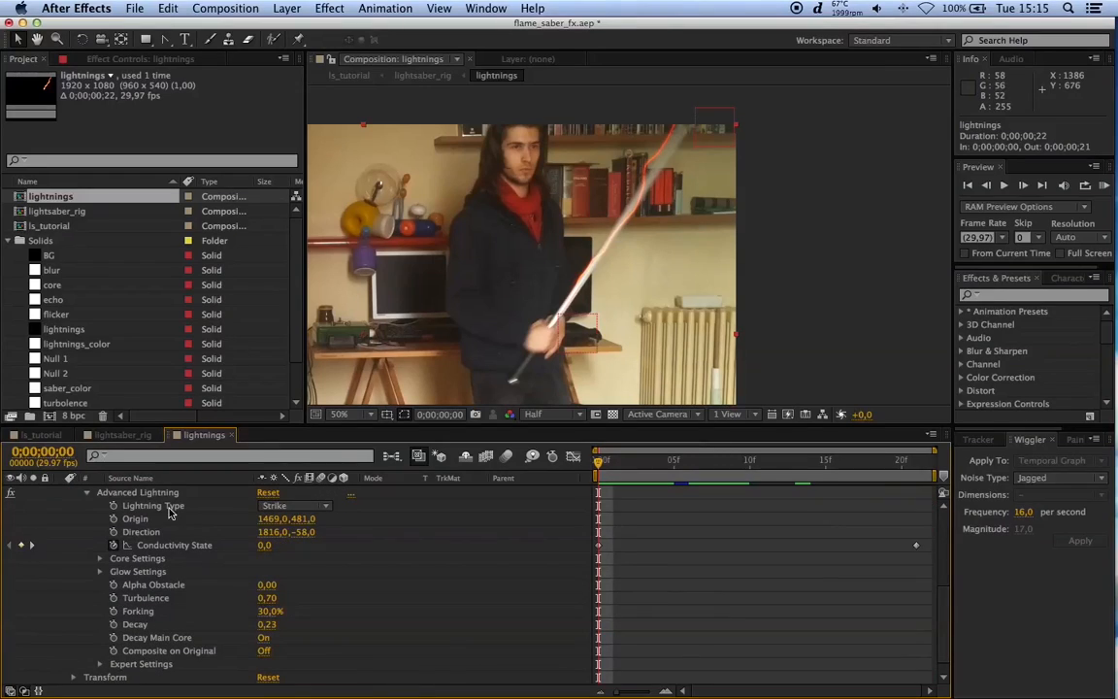
left_click(113, 518, "alt")
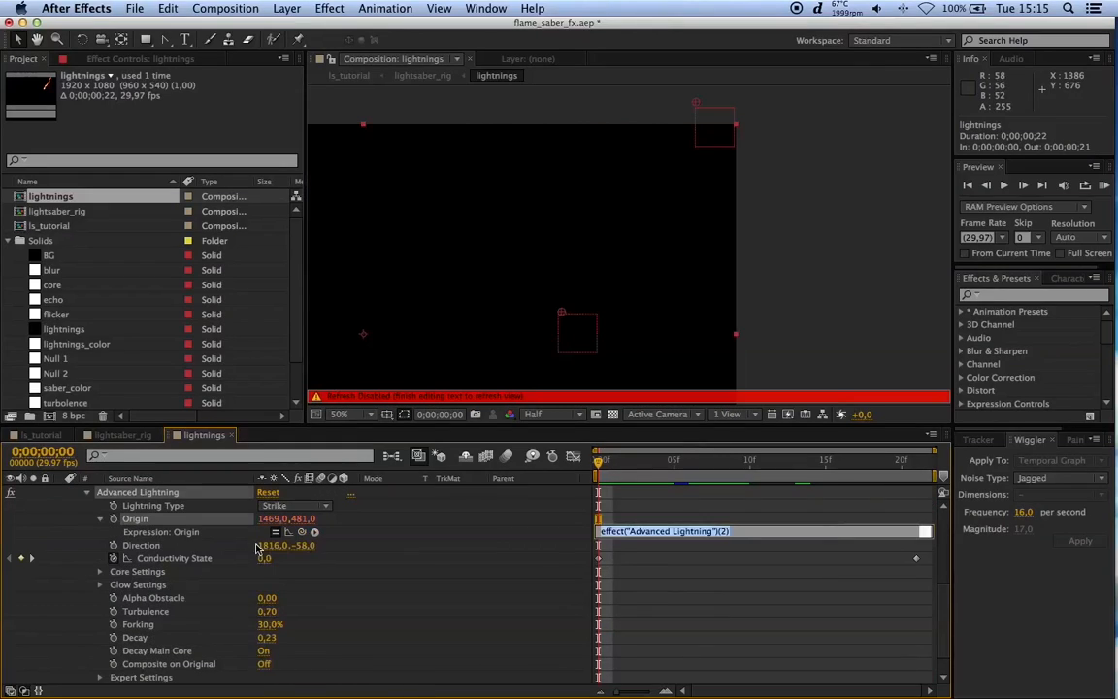
left_click_drag(302, 533, 148, 533)
left_click(454, 668)
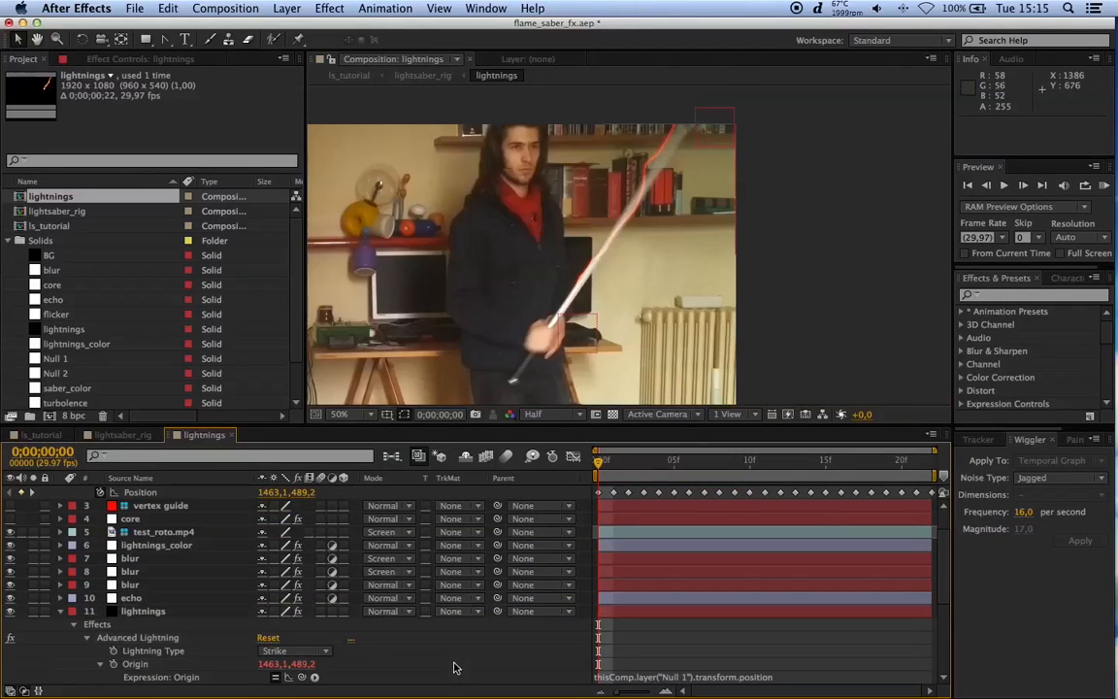
Step: Link the Advanced Lightning Direction on the lightnings layer to Null 2's Position with an expression
scroll(166, 643, "down", 1)
scroll(167, 644, "down", 4)
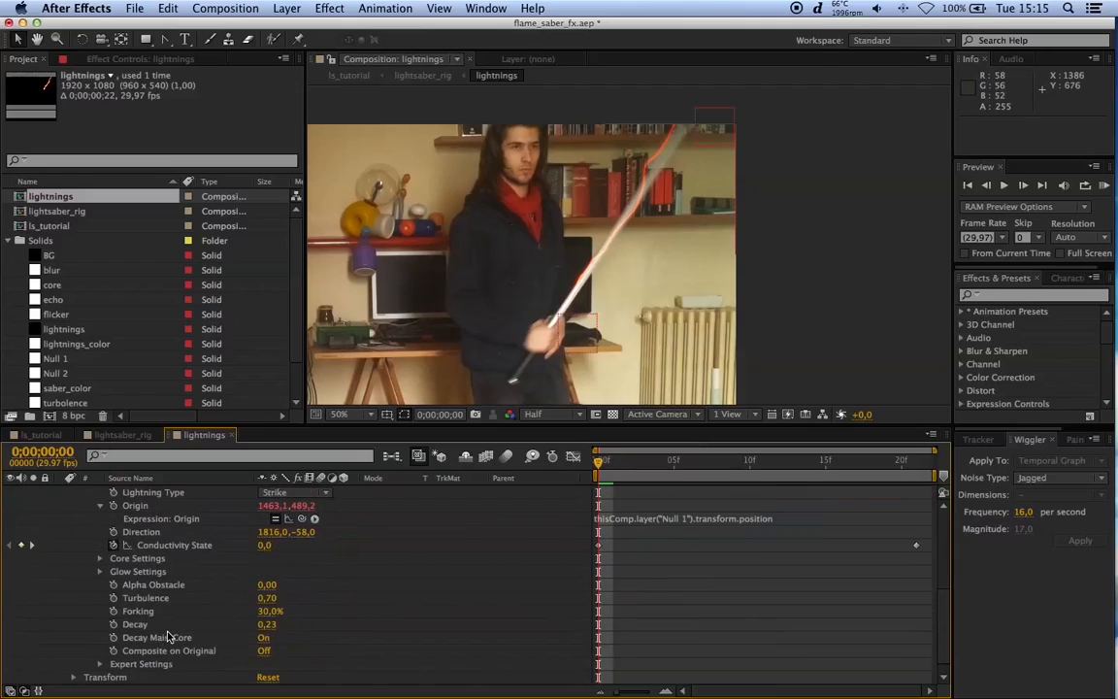
scroll(176, 583, "up", 1)
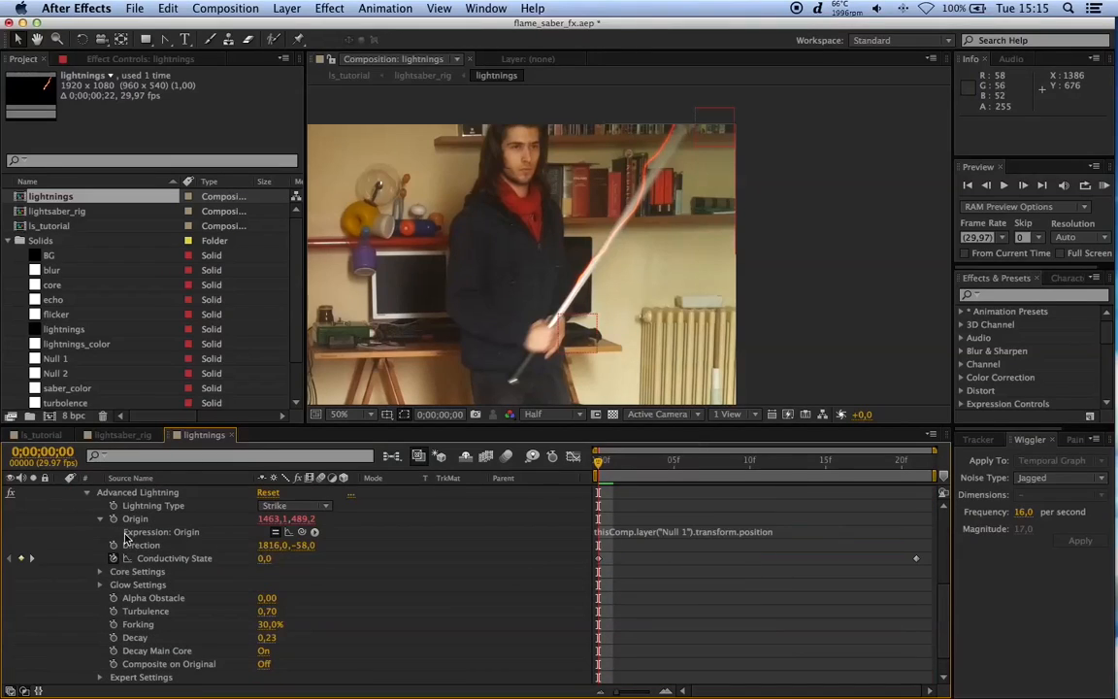
left_click(113, 546, "alt")
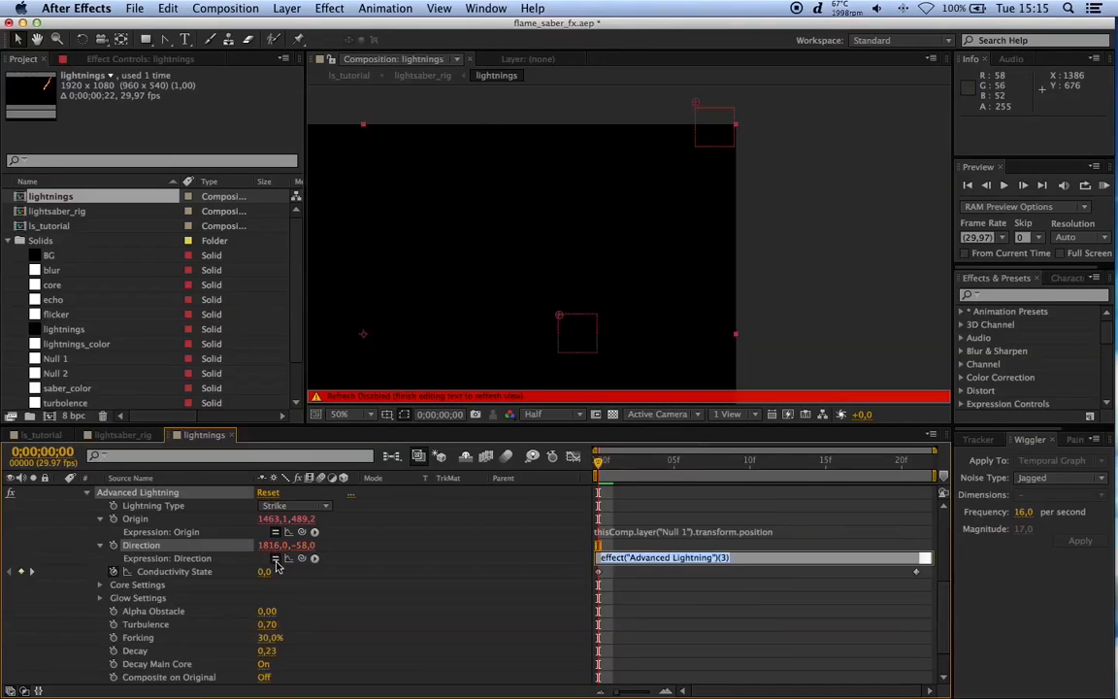
left_click_drag(250, 463, 145, 512)
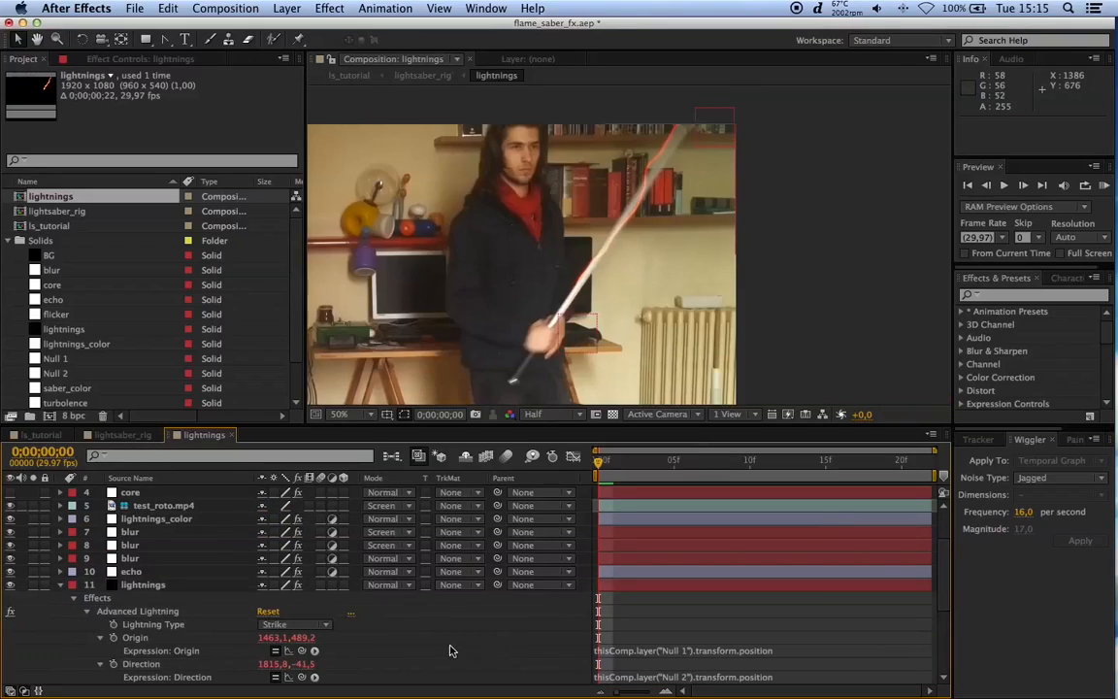
Step: Collapse the properties of the Null 1, Null 2 and lightnings layers
scroll(88, 482, "up", 3)
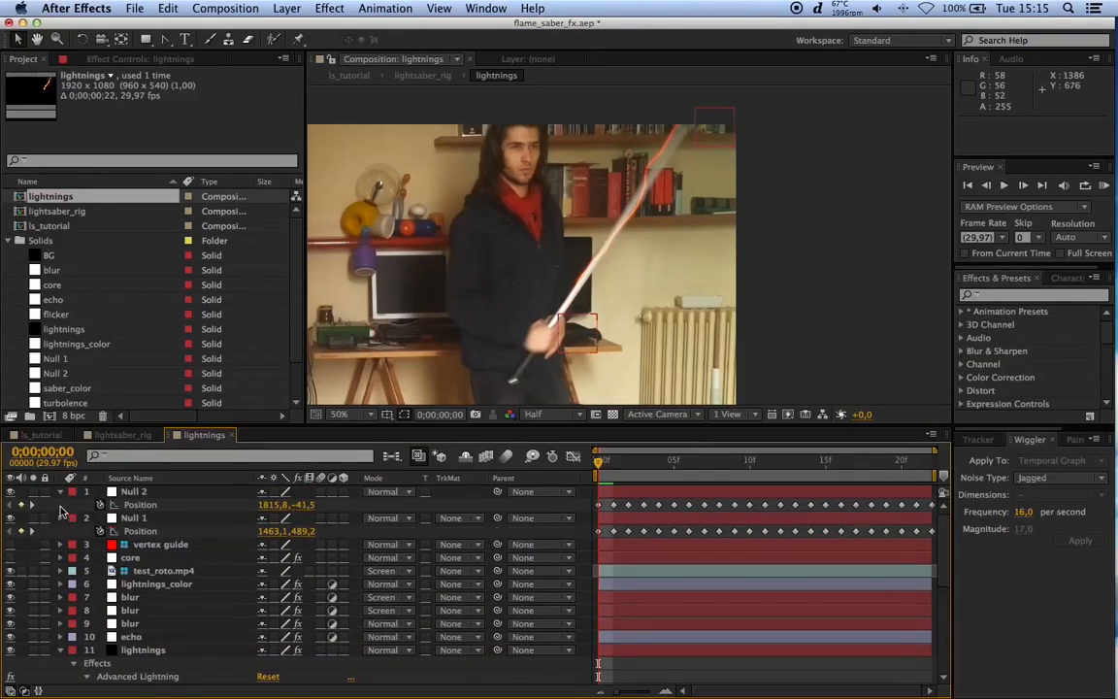
left_click(59, 517)
left_click(60, 491)
left_click(59, 623)
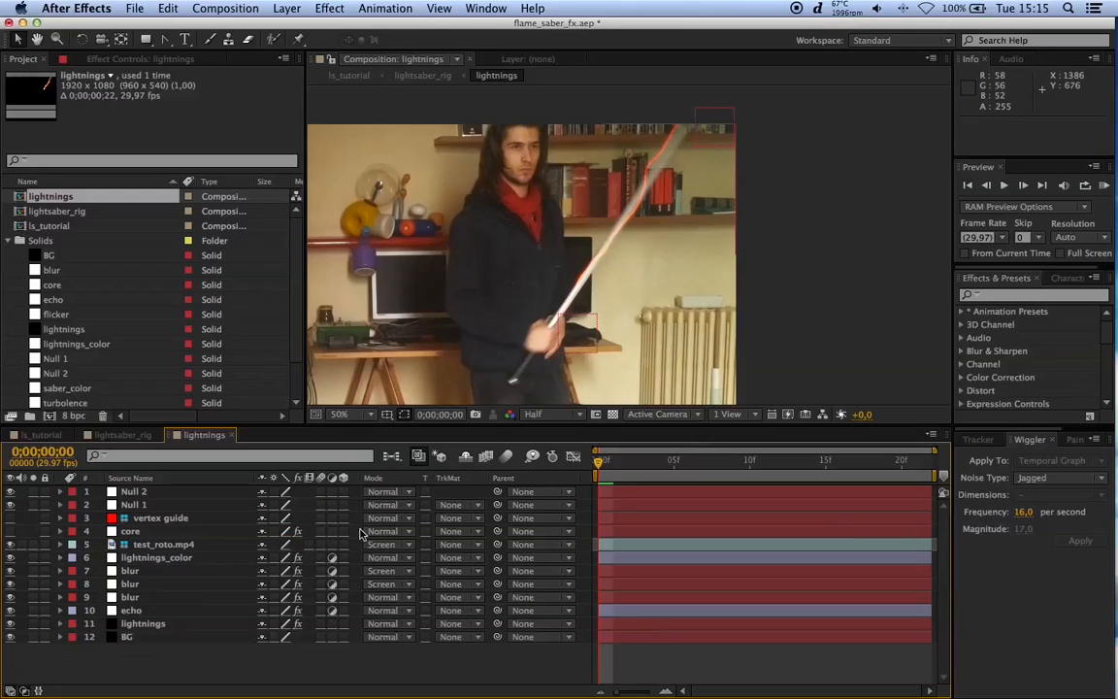
Step: Fit the composition to the viewer and preview how the lightning tracks the moving blade
left_click(345, 414)
left_click(358, 433)
key("space")
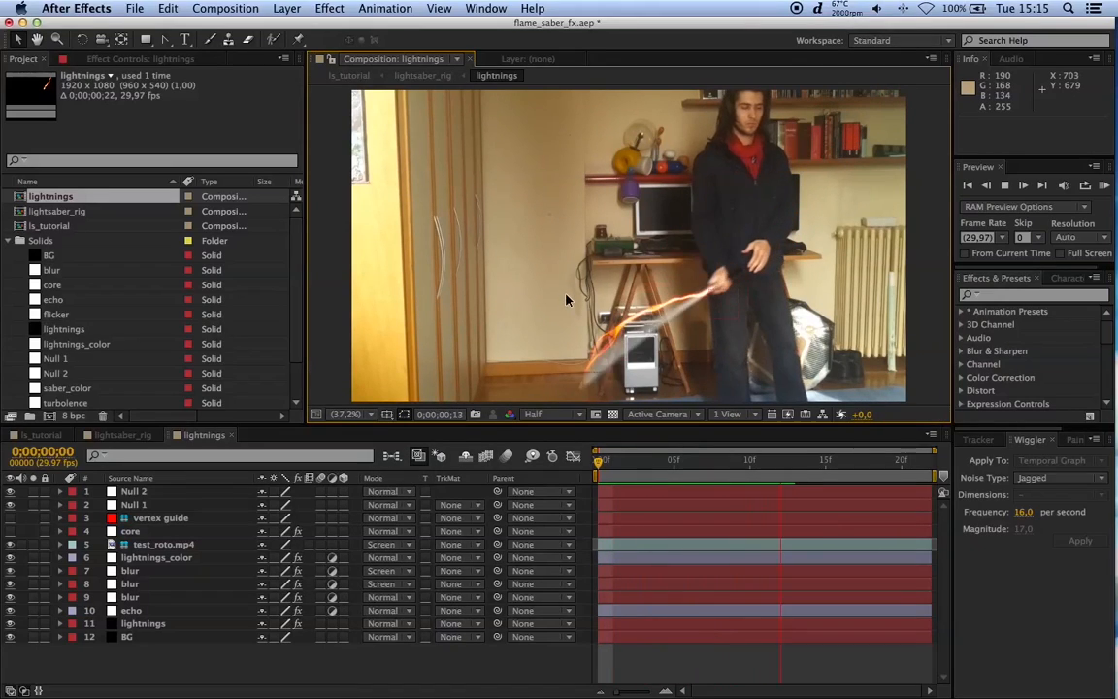
key("h")
left_click_drag(751, 345, 741, 283)
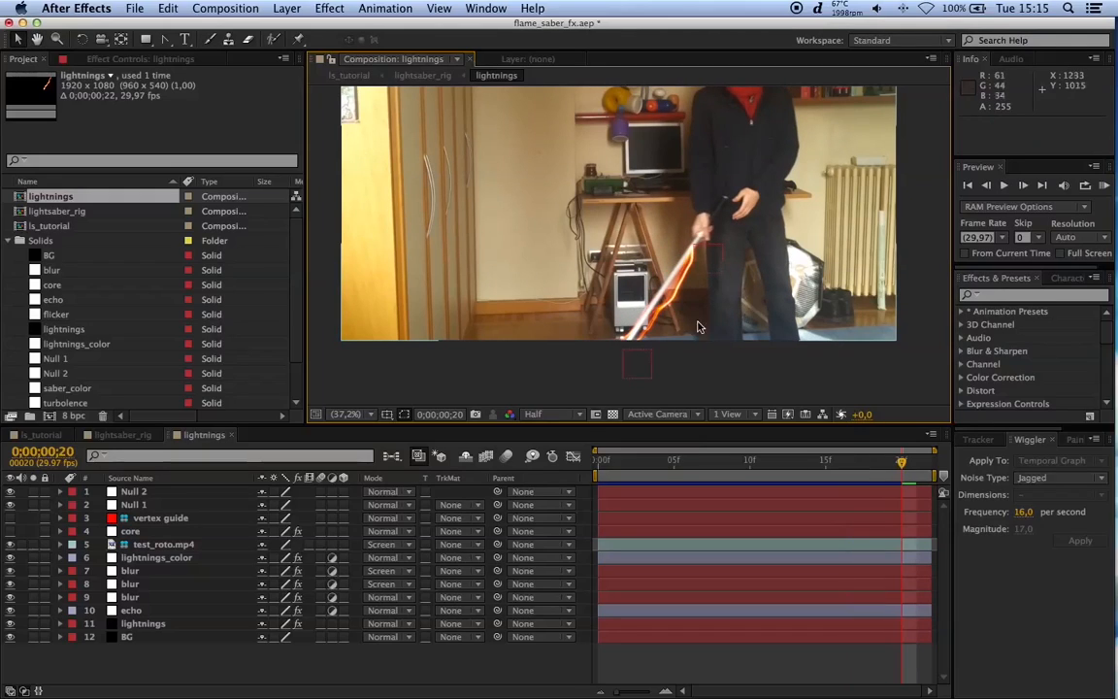
Step: Close the lightnings composition to return to lightsaber_rig, and collapse the Solids folder in the project
left_click(230, 436)
left_click(21, 260)
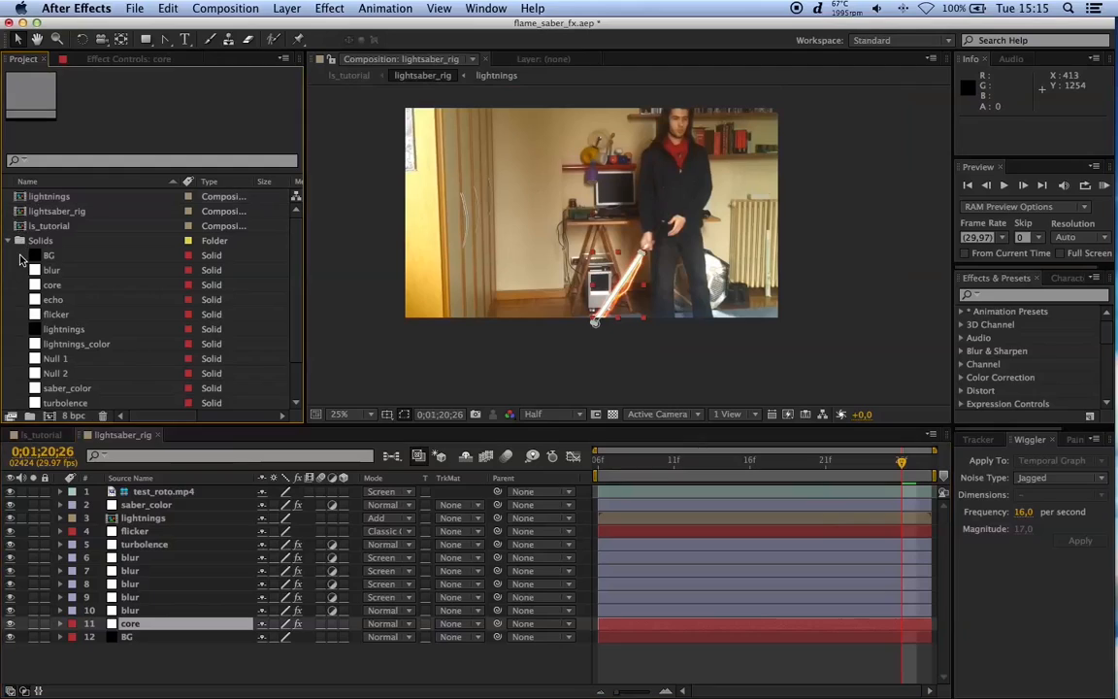
left_click(7, 242)
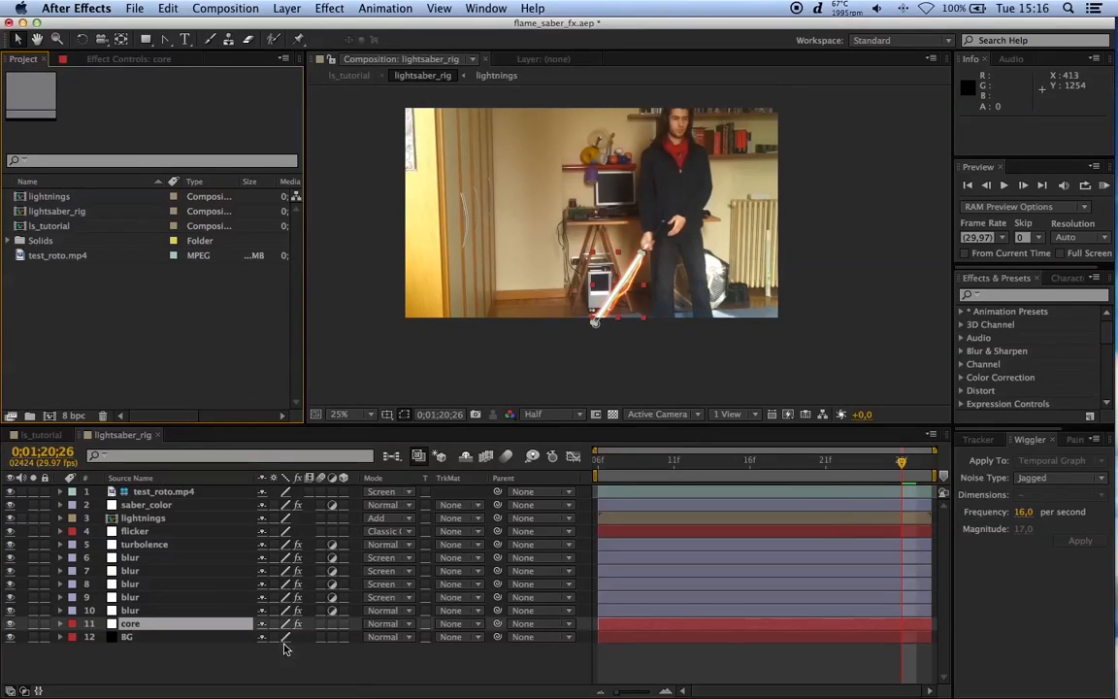
Step: Hide the core layer in lightsaber_rig and examine close up how the lightning overlaps the blade
left_click(237, 656)
key("period")
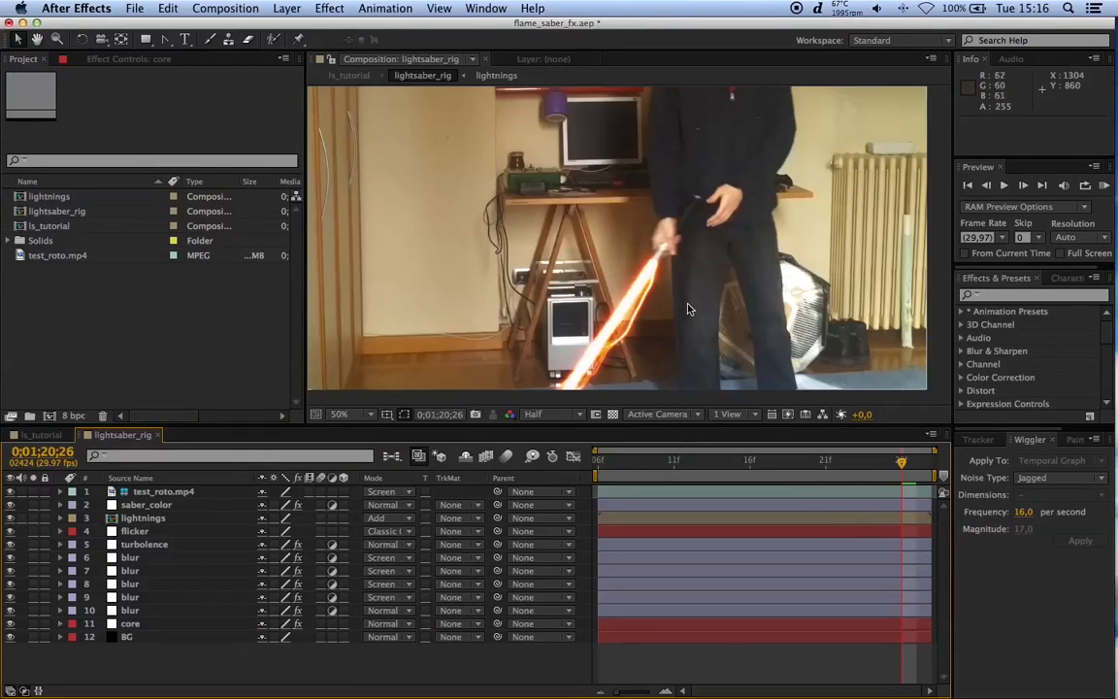
key("period")
key("space")
left_click_drag(764, 340, 783, 162)
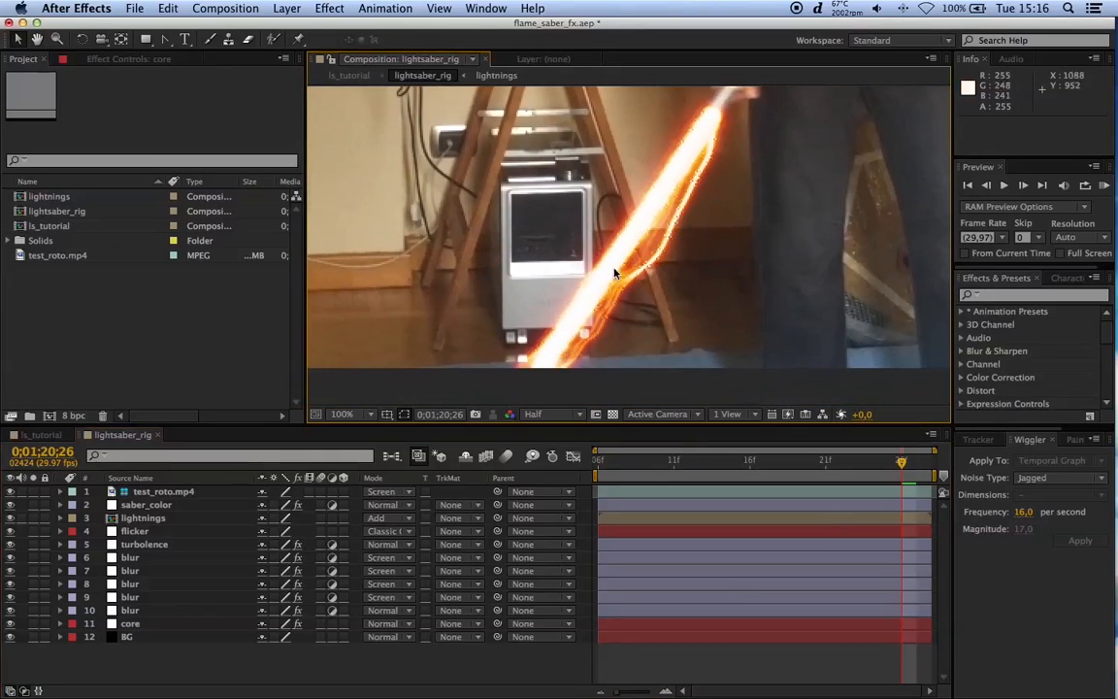
left_click(144, 520)
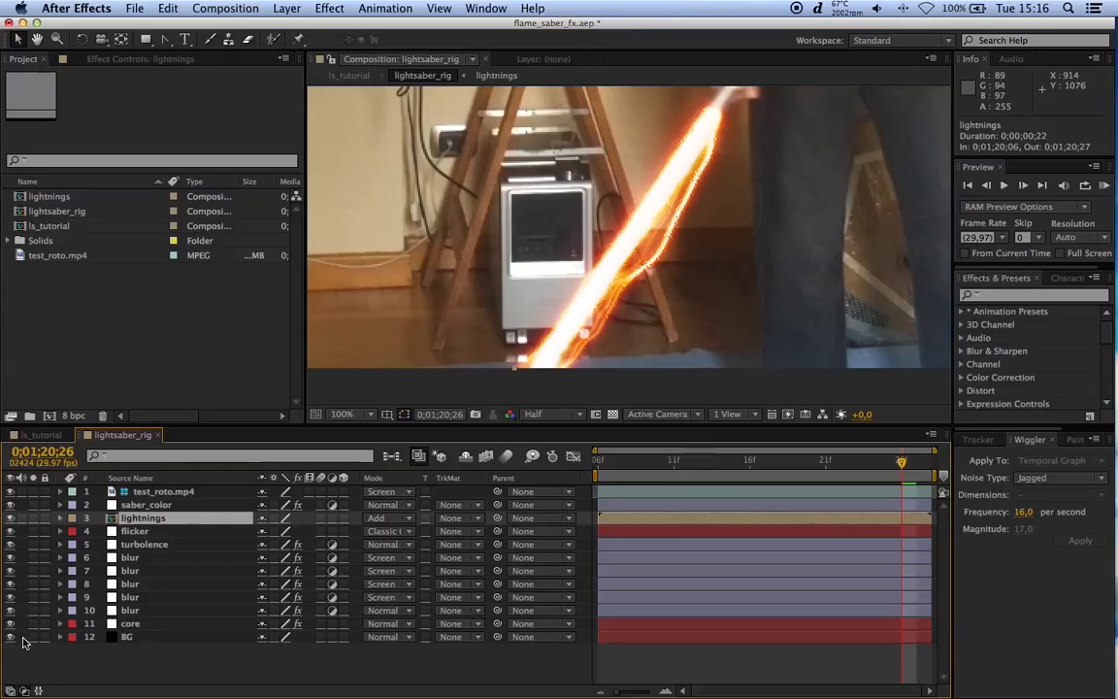
left_click(9, 557)
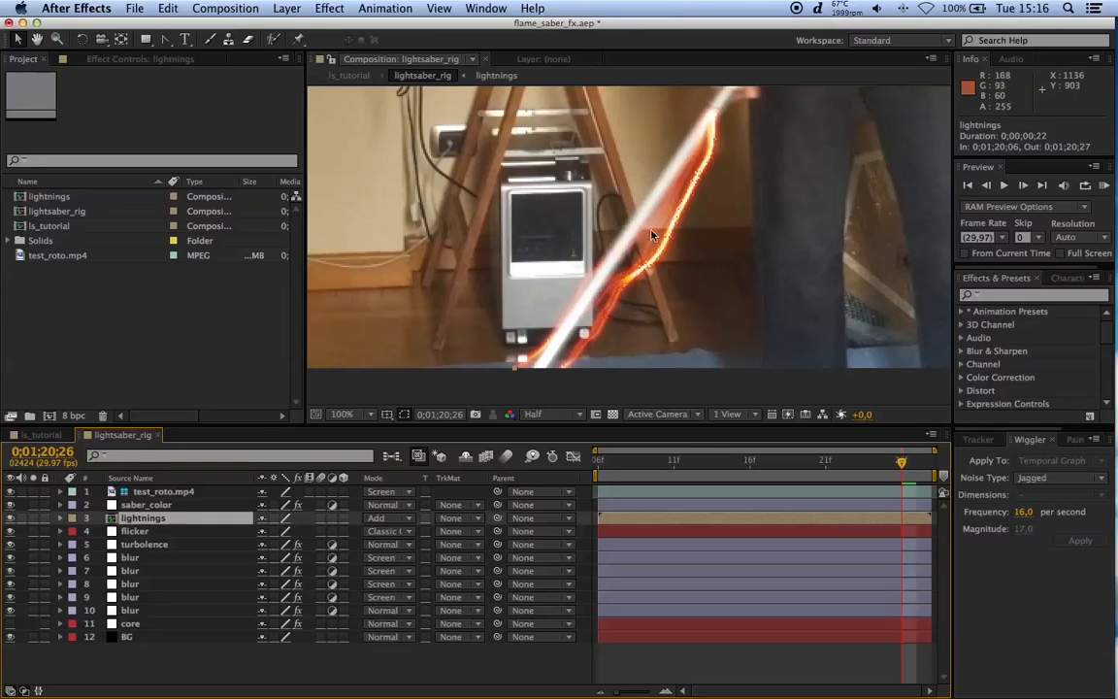
scroll(589, 266, "up", 2)
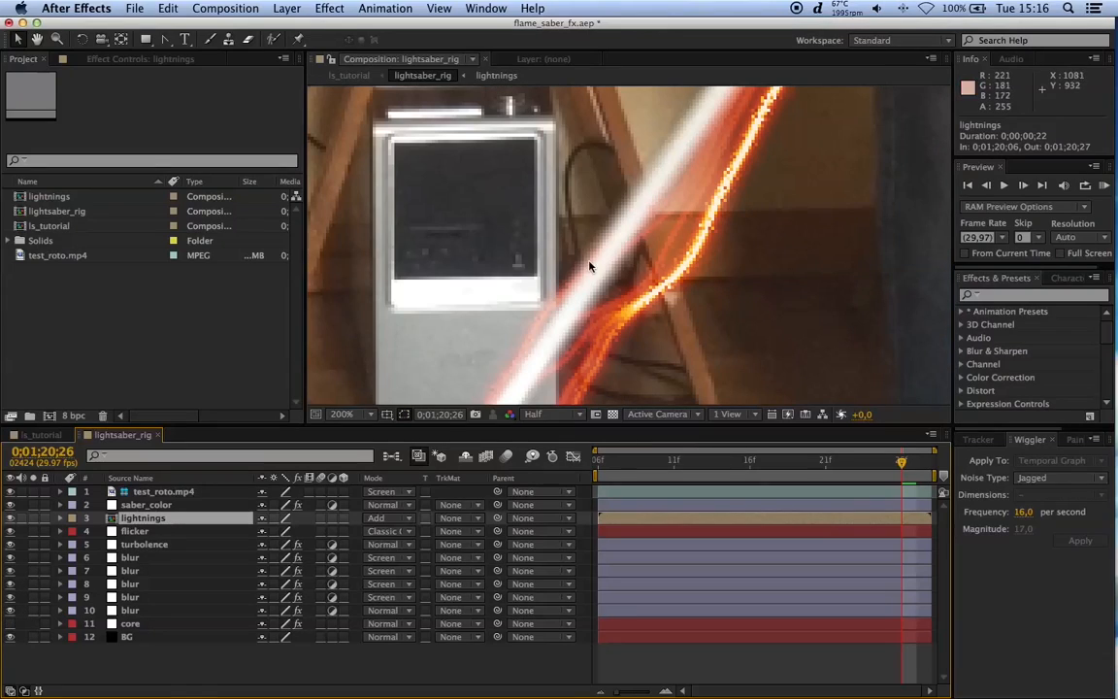
Step: Duplicate the core layer and place the copy directly above the lightnings layer
left_click(134, 624)
key("super+d")
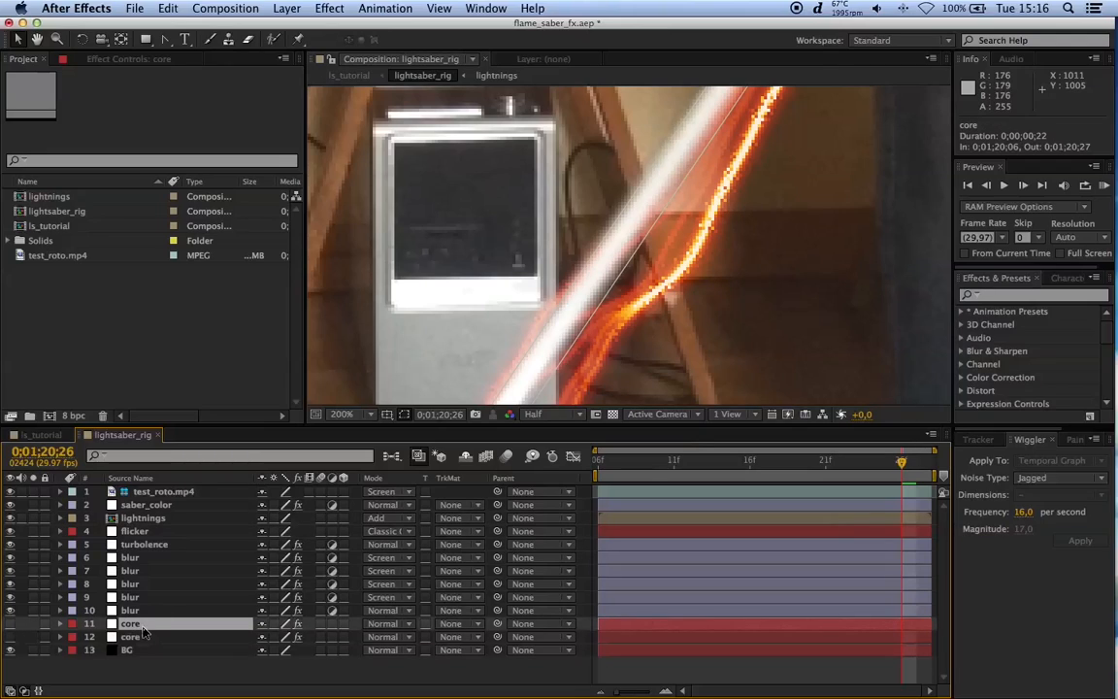
left_click_drag(125, 627, 143, 514)
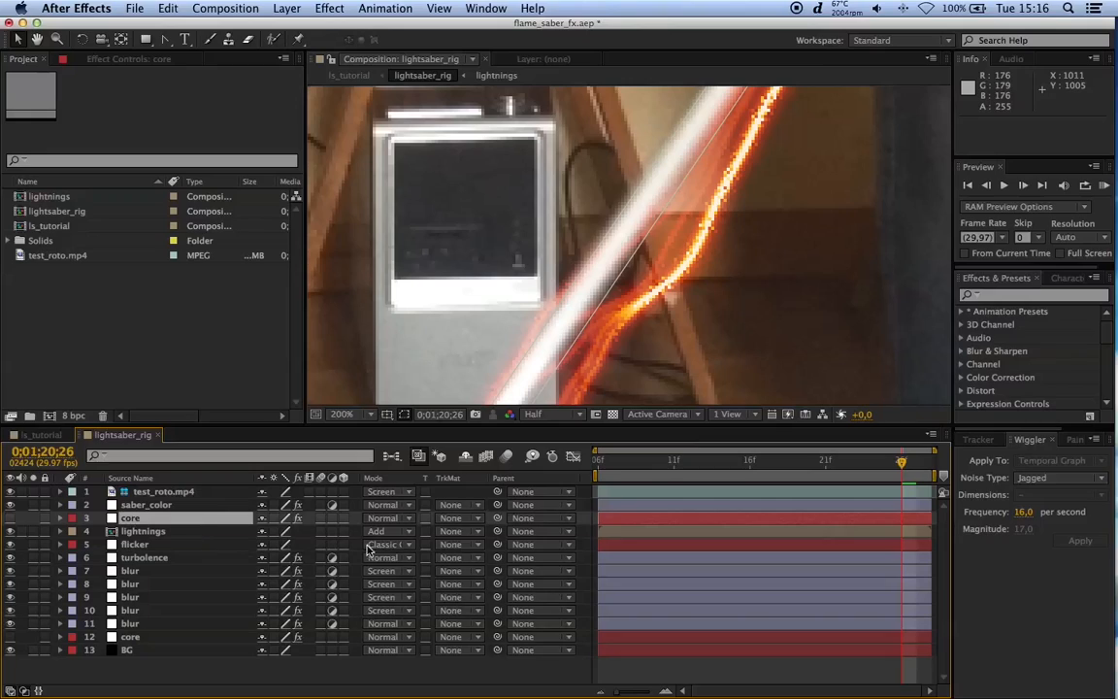
Step: Set the lightnings layer's track matte to Alpha Inverted Matte "core"
left_click(180, 533)
left_click(462, 537)
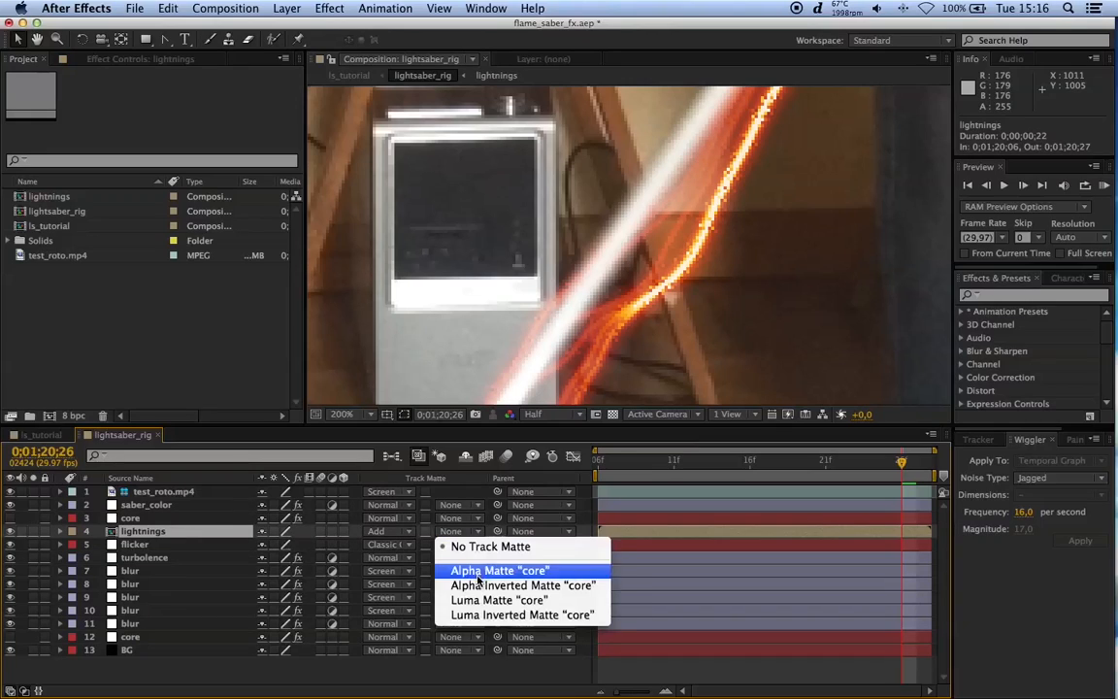
left_click(501, 581)
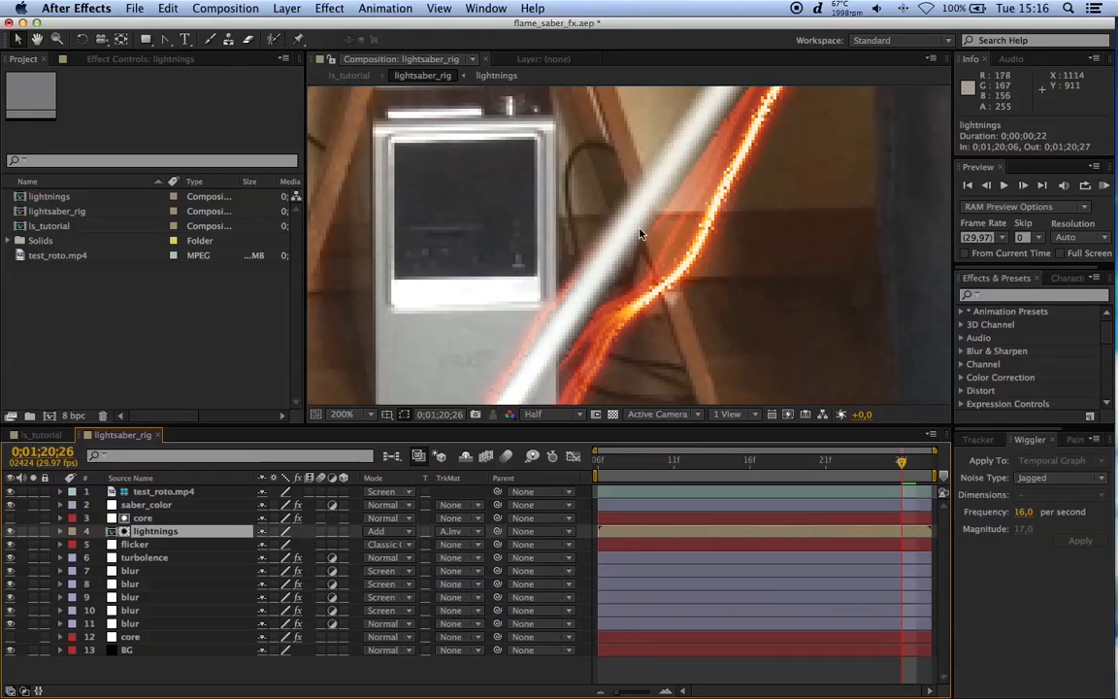
Step: Examine at 400% how the inverted core matte cuts the lightning along the blade's edge
scroll(668, 239, "up", 1)
key("space")
left_click_drag(713, 167, 632, 306)
left_click_drag(689, 216, 654, 302)
left_click_drag(716, 146, 684, 237)
left_click_drag(759, 158, 769, 95)
key("space")
key("space")
left_click_drag(616, 269, 687, 133)
Step: Add Fast Blur to the core matte layer above lightnings, with Blurriness 3 and Repeat Edge Pixels enabled
left_click(141, 517)
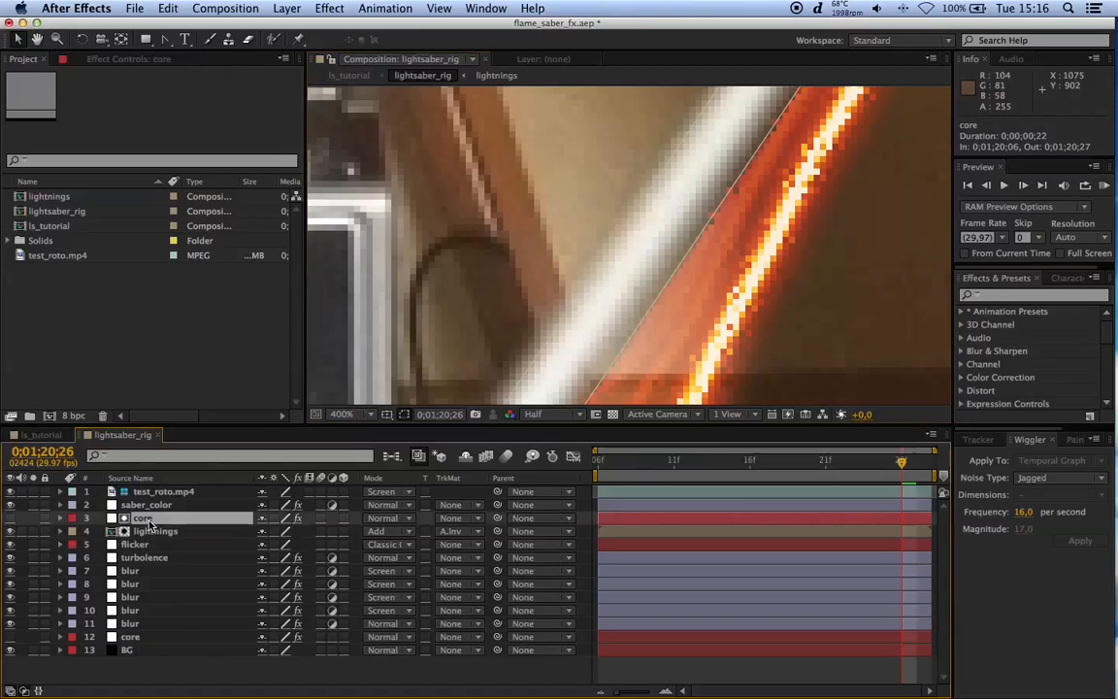
left_click(156, 60)
right_click(114, 243)
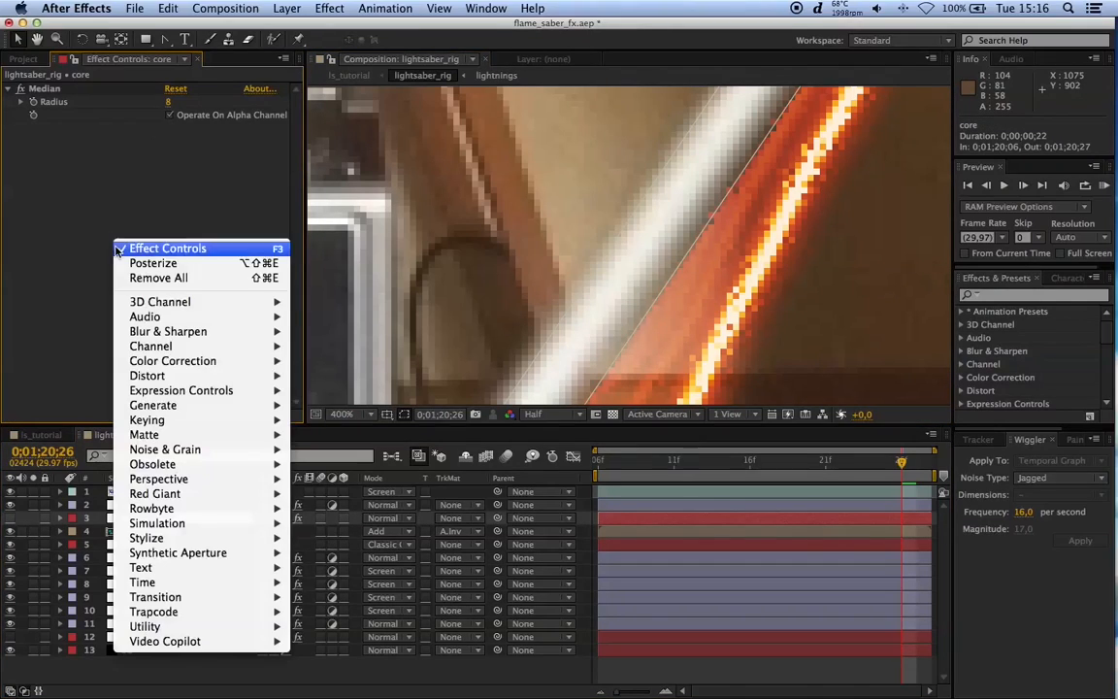
mouse_move(243, 360)
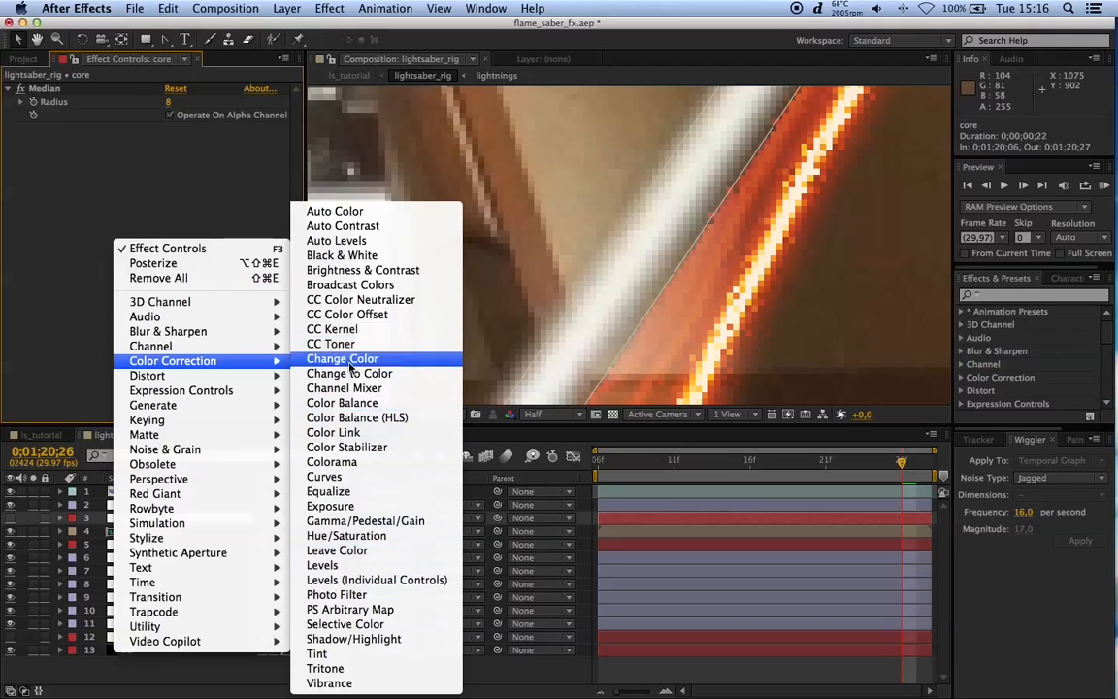
mouse_move(200, 334)
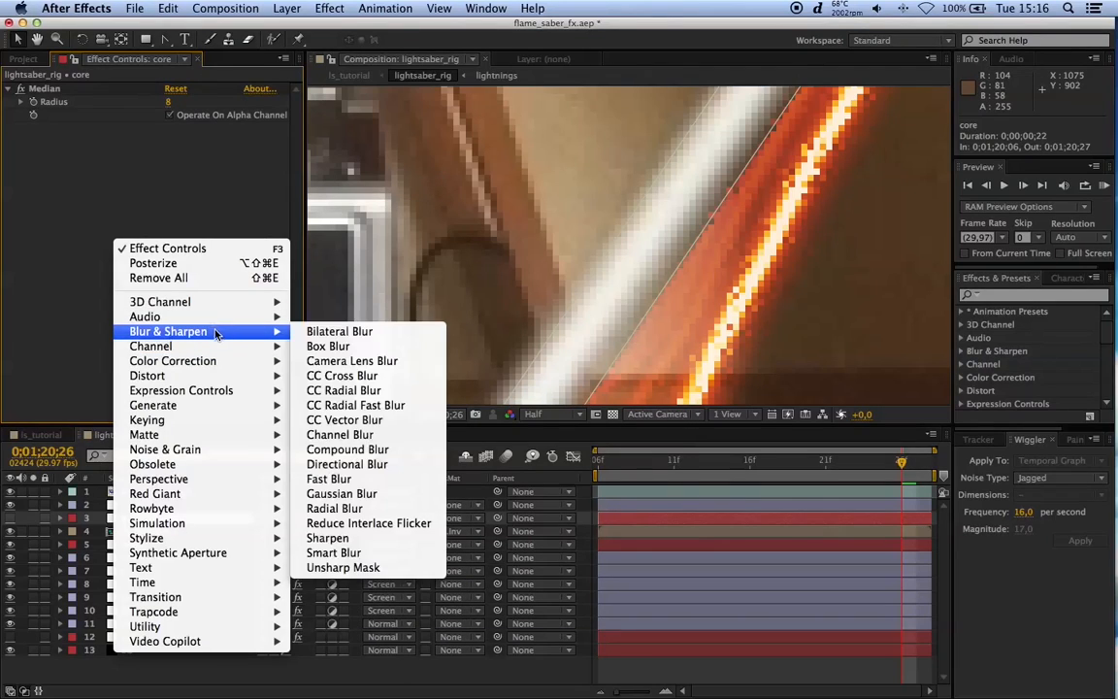
left_click(335, 467)
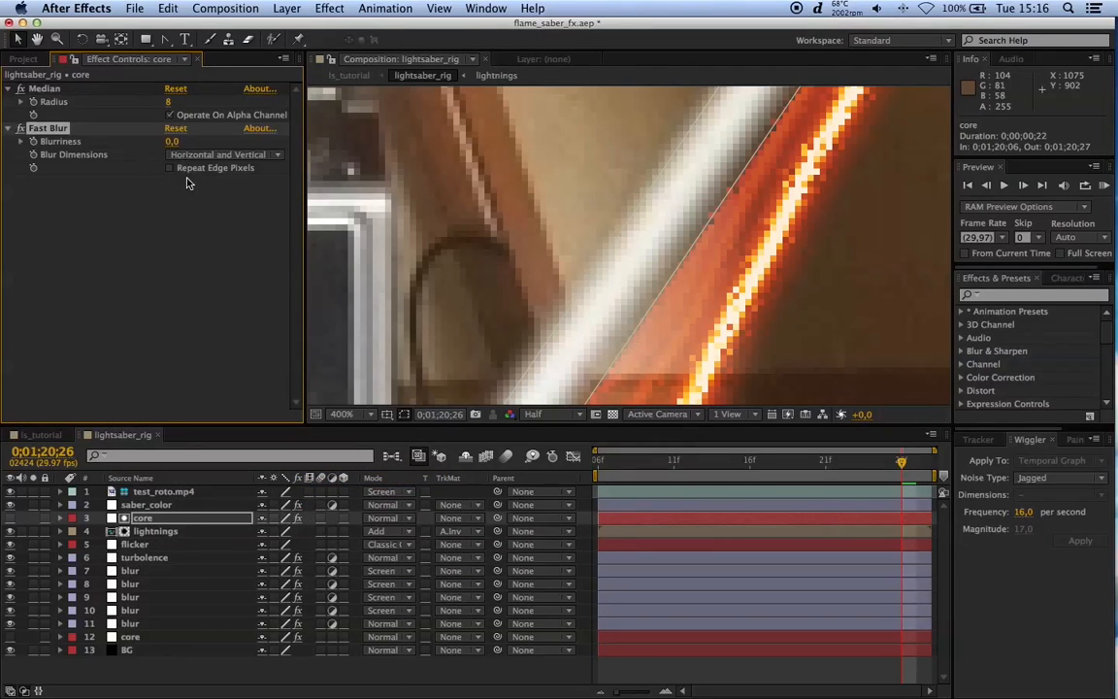
left_click(175, 143)
scroll(638, 265, "down", 2)
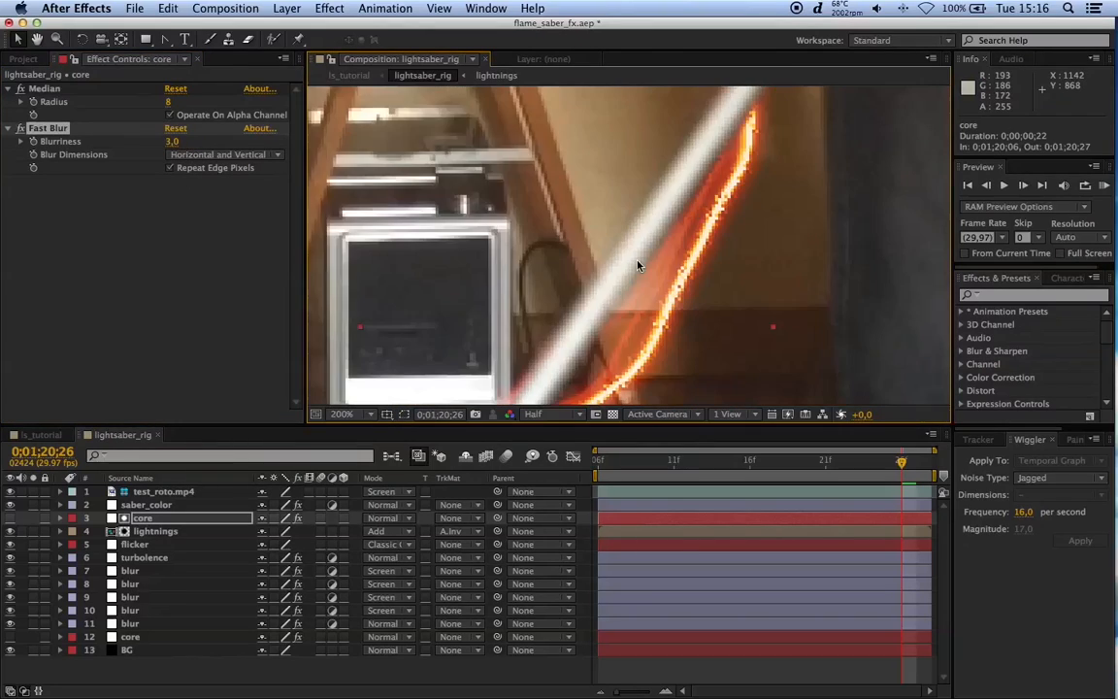
scroll(637, 265, "down", 1)
scroll(703, 170, "up", 4)
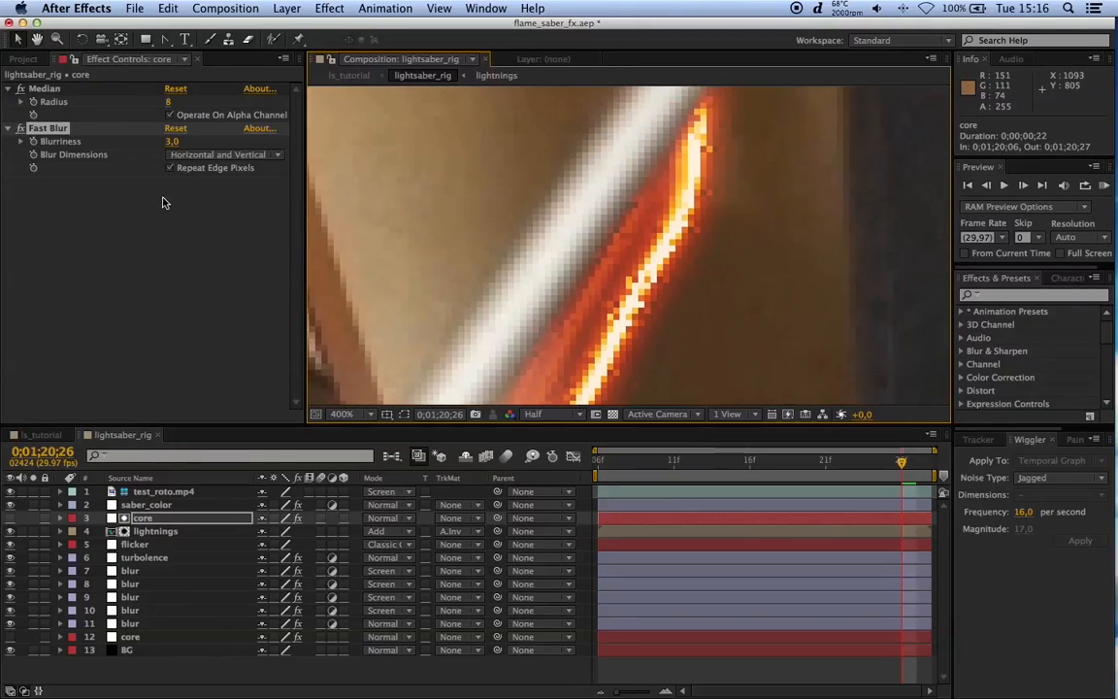
Step: Set the core matte's Fast Blur Blurriness to 8 and check the softened lightning edge
left_click(171, 142)
key("Return")
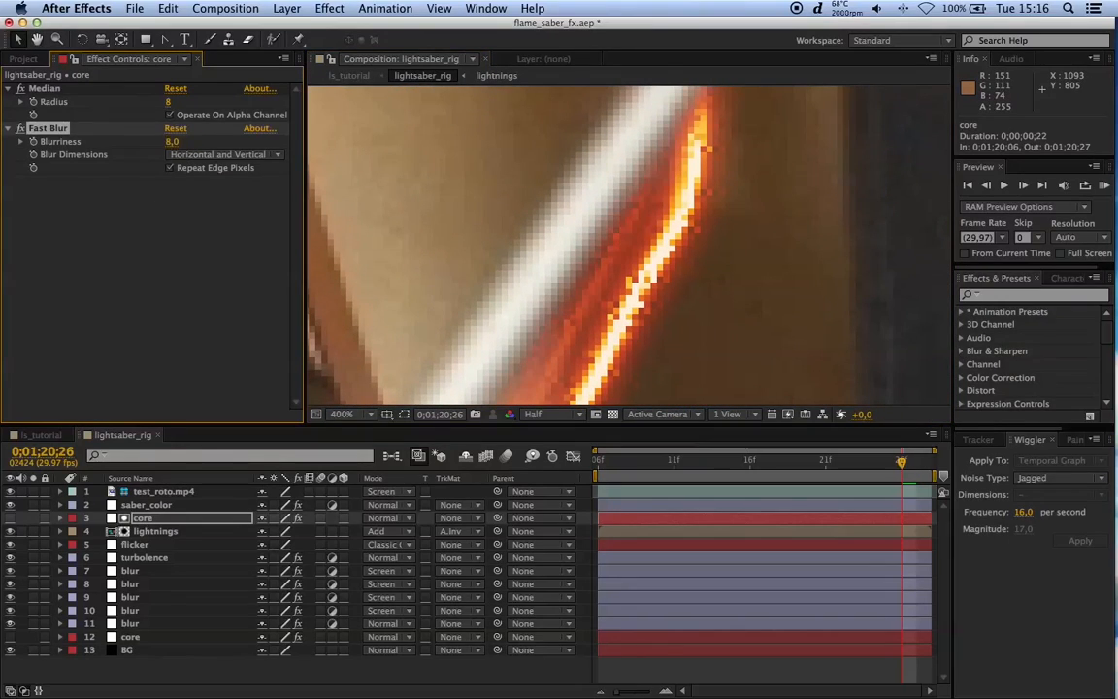
scroll(485, 256, "down", 6)
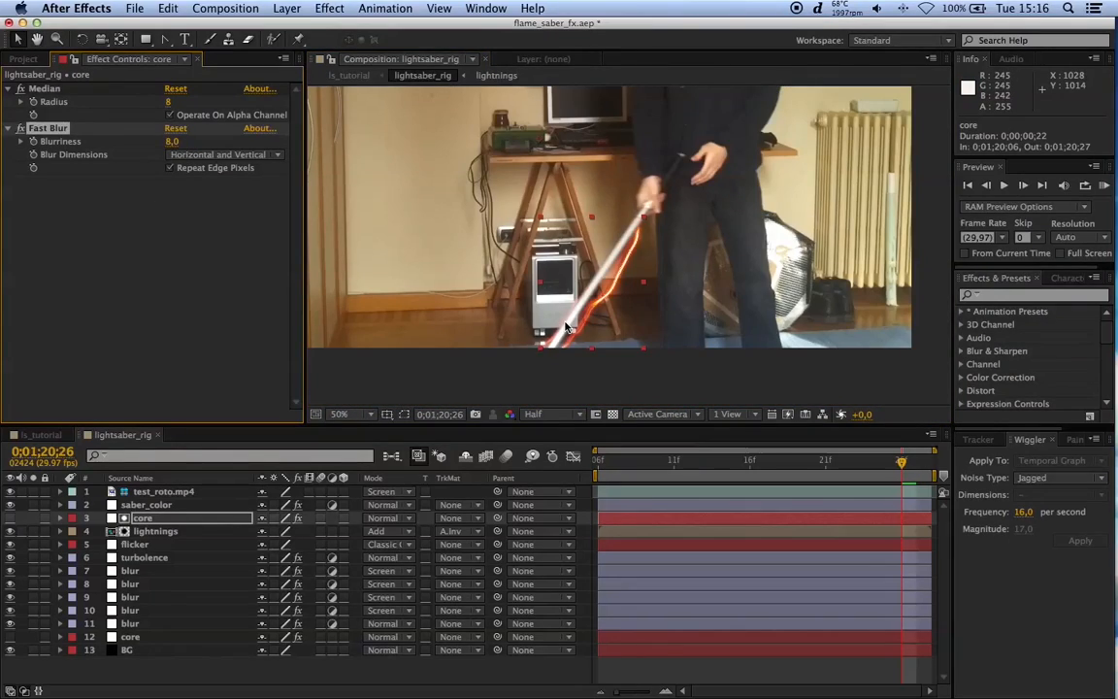
scroll(569, 328, "up", 4)
scroll(631, 291, "down", 2)
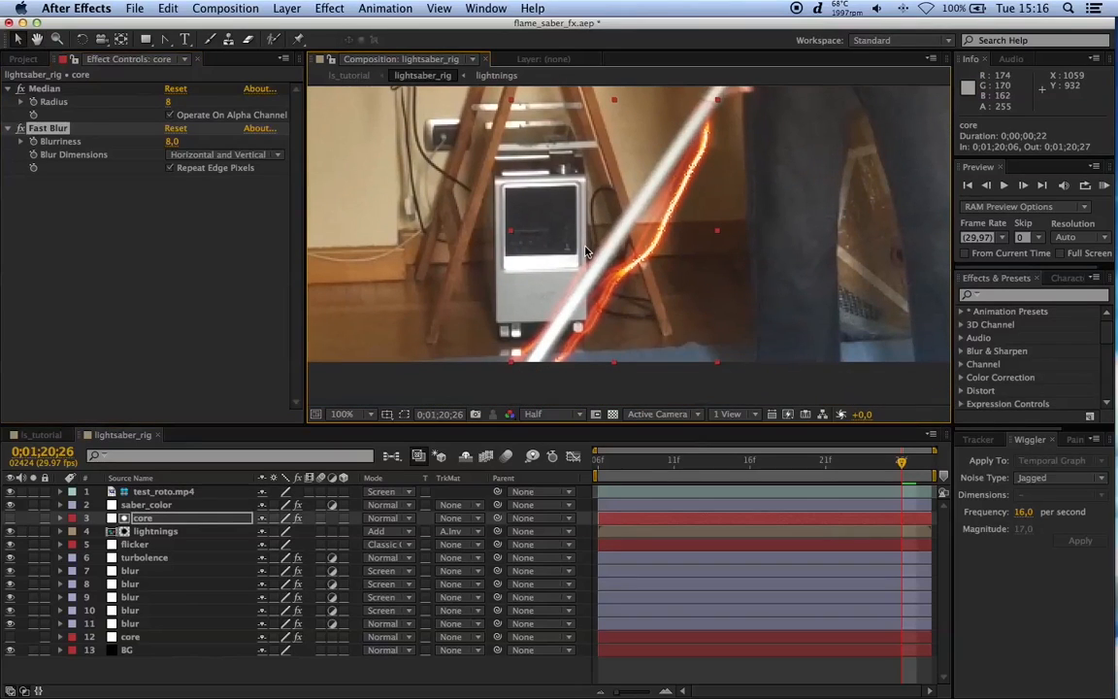
left_click(200, 241)
left_click(201, 678)
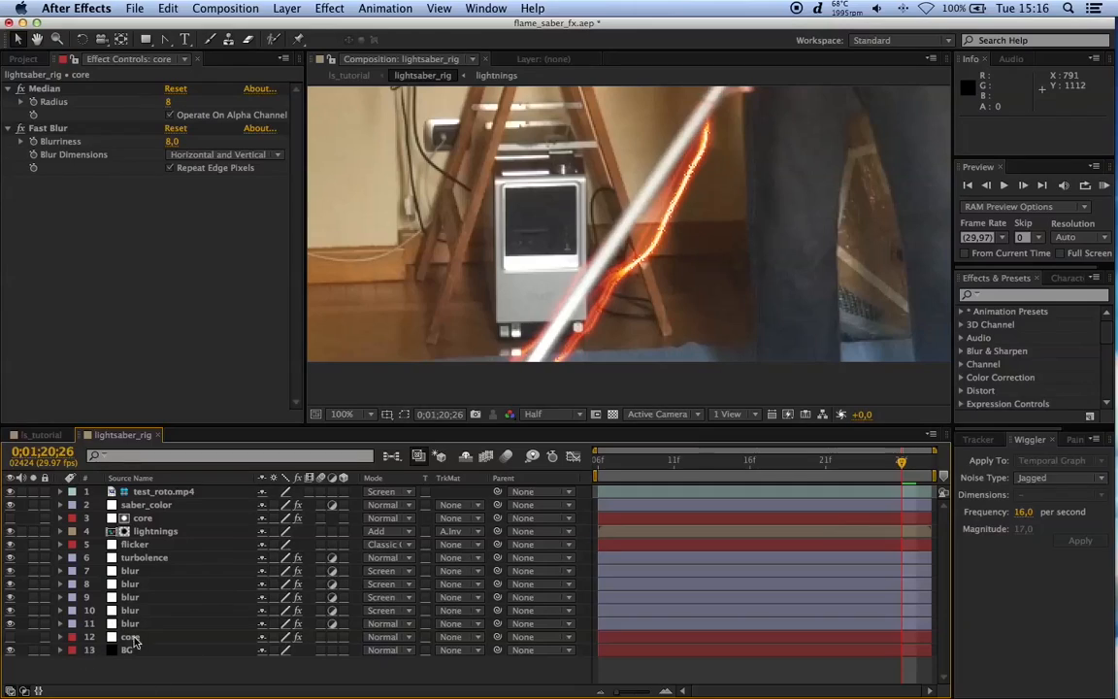
Step: Compare the effects on the core matte layer with those on the original core layer
left_click(141, 520)
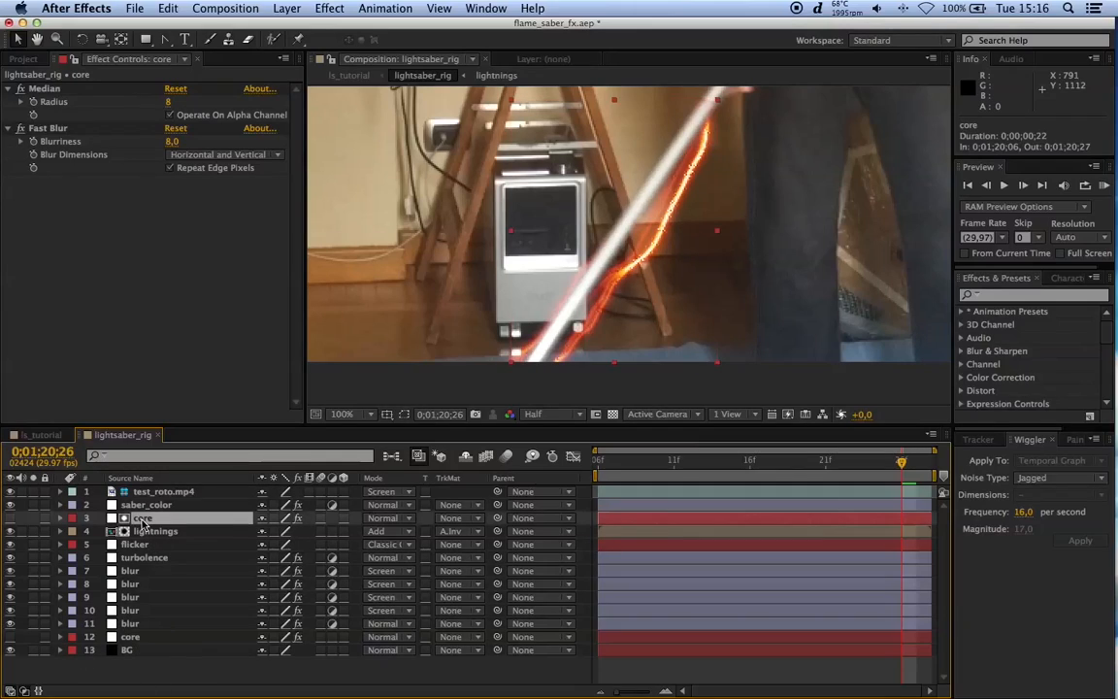
left_click(136, 637)
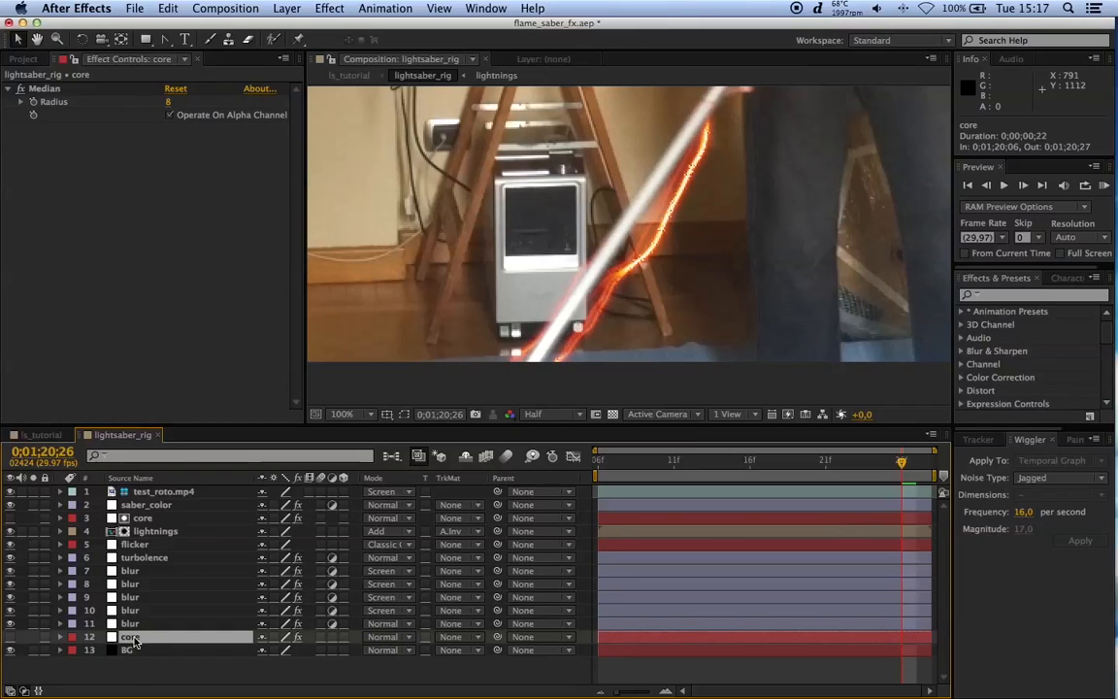
left_click(142, 520)
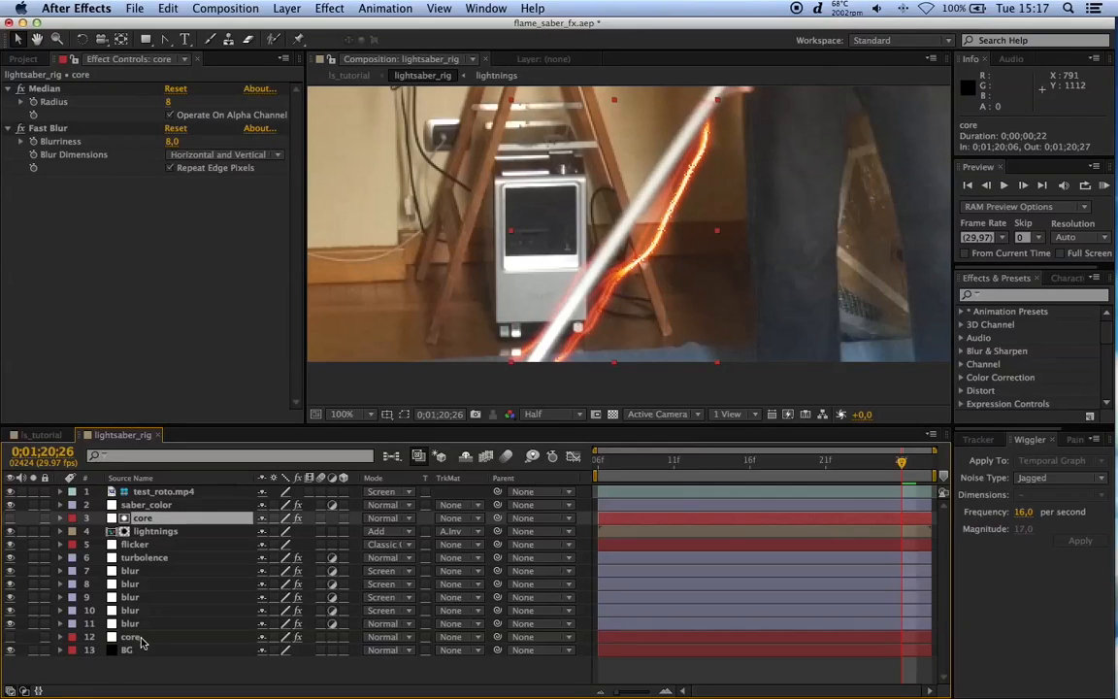
left_click(154, 669)
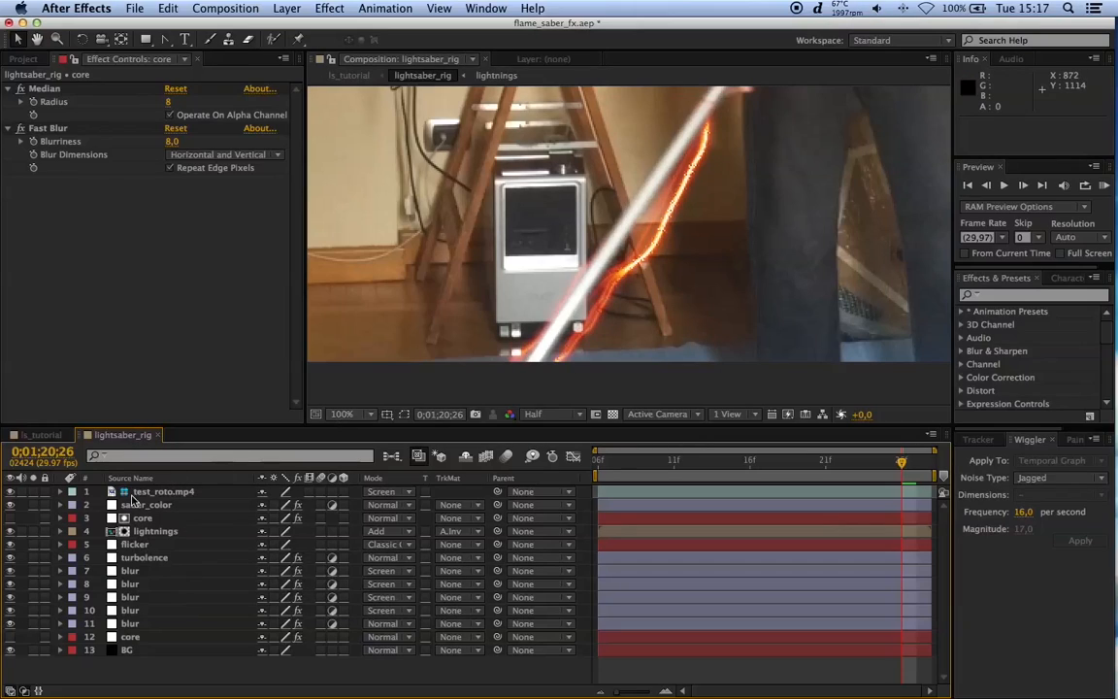
Step: Show the original core layer above BG again, fit the composition to the viewer and preview the animation
left_click(11, 638)
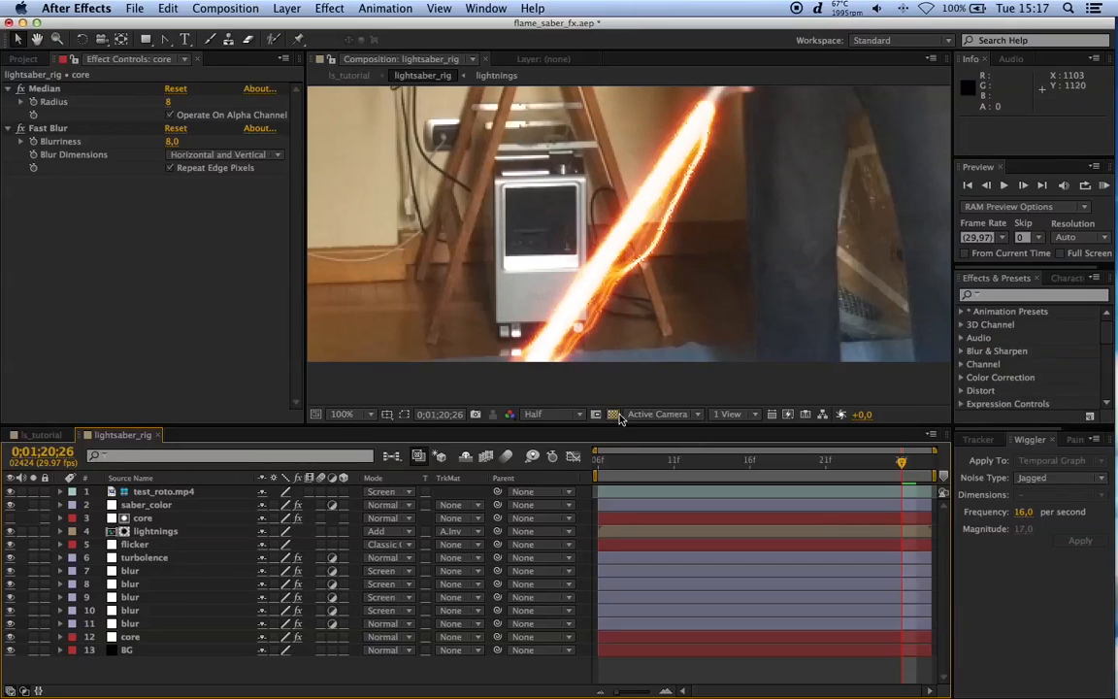
scroll(647, 313, "down", 4)
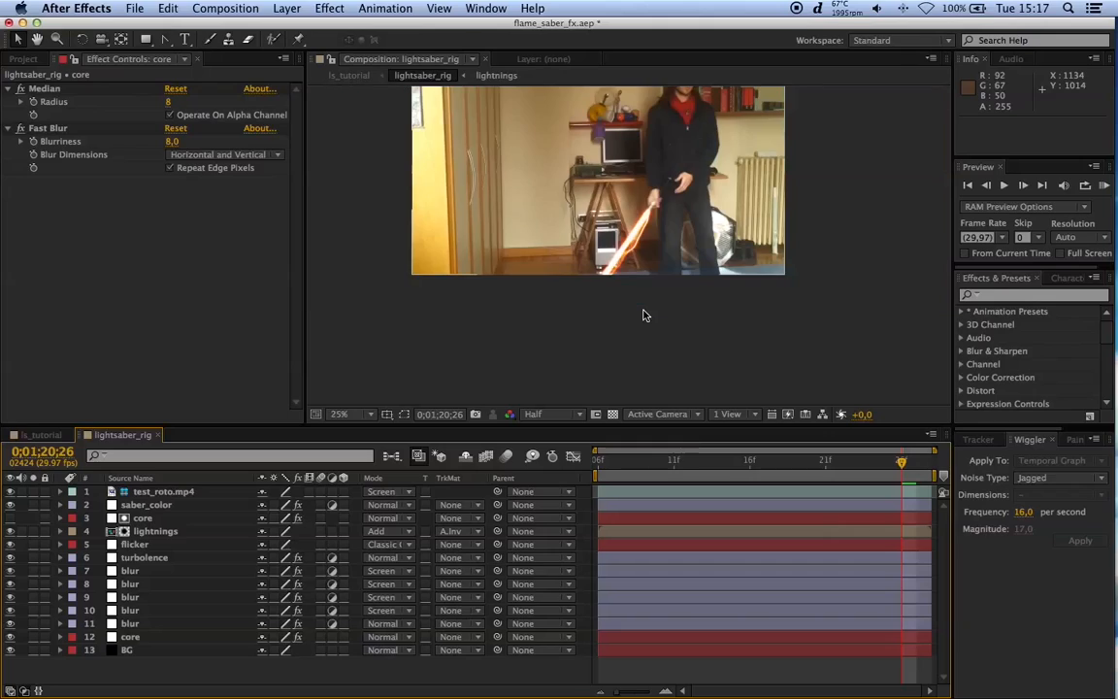
left_click_drag(627, 234, 611, 293)
left_click(360, 416)
left_click(361, 429)
key("space")
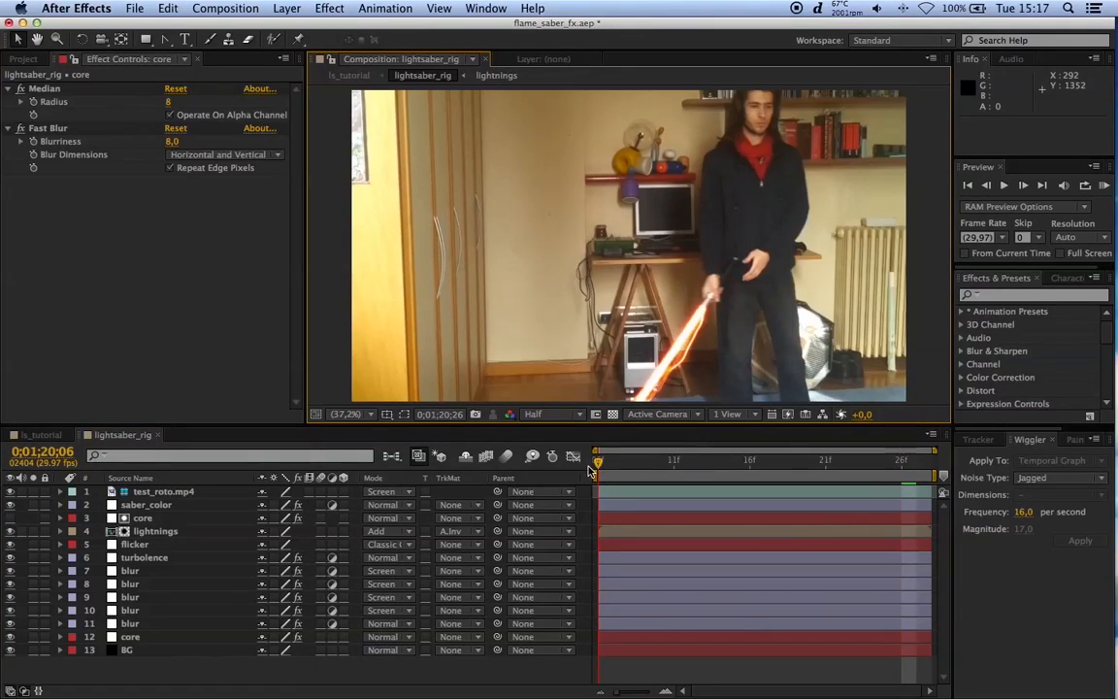
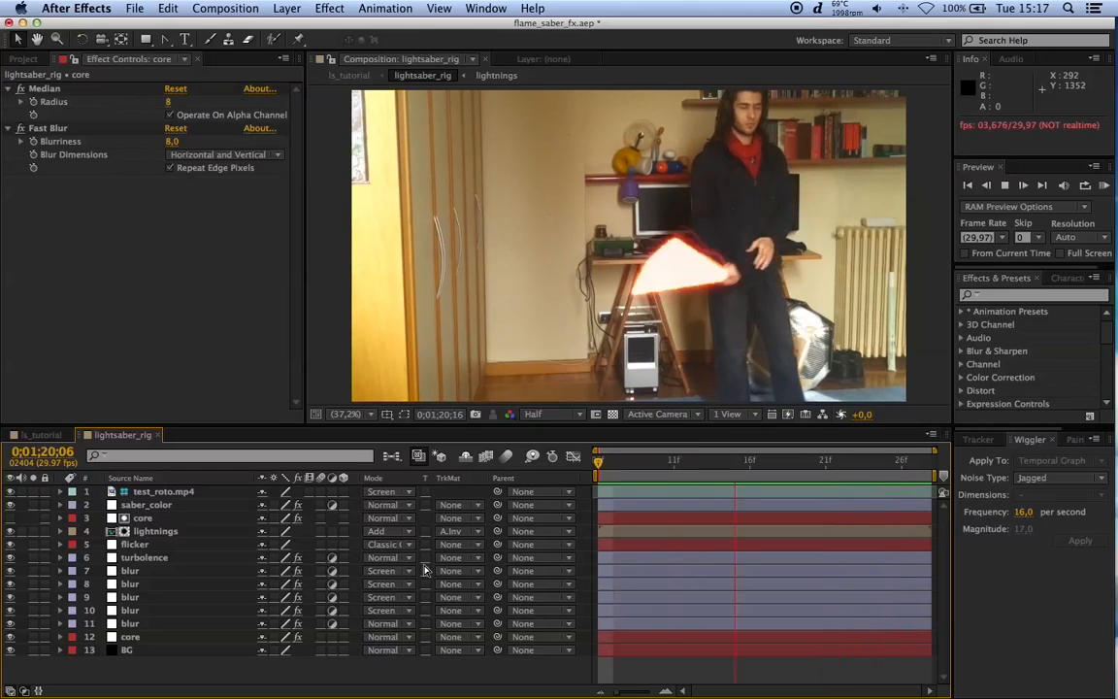
key("space")
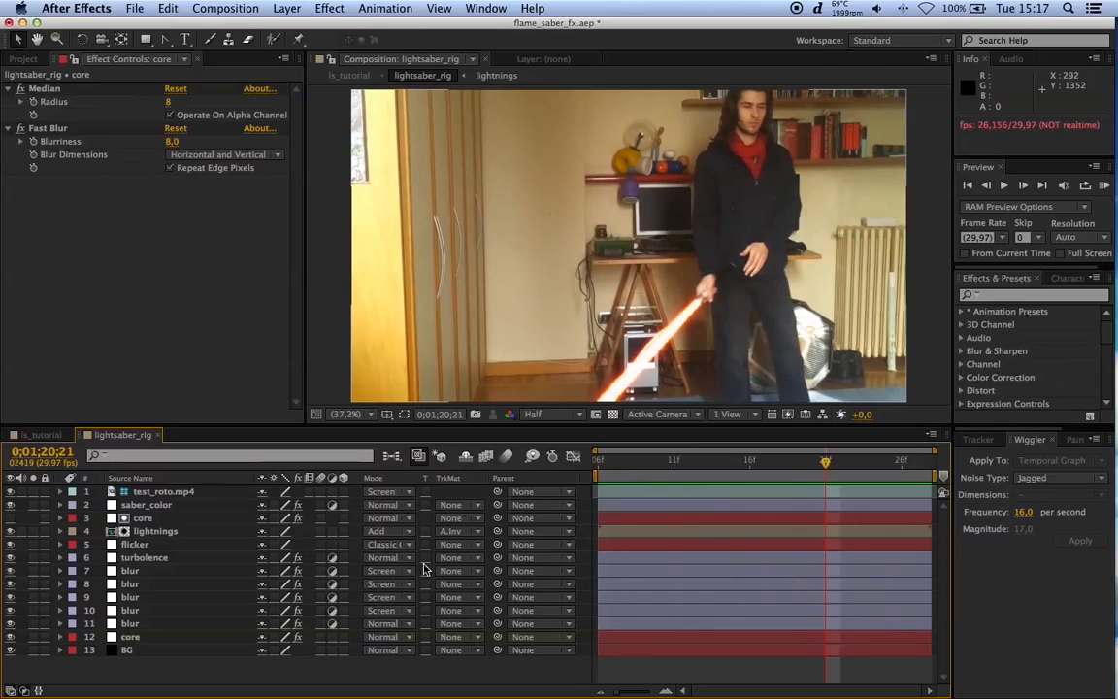
Step: Set the viewer resolution to Full and inspect the blade and lightning at 100% on frame 0;01;20;12
left_click_drag(646, 465, 695, 472)
scroll(721, 376, "up", 4)
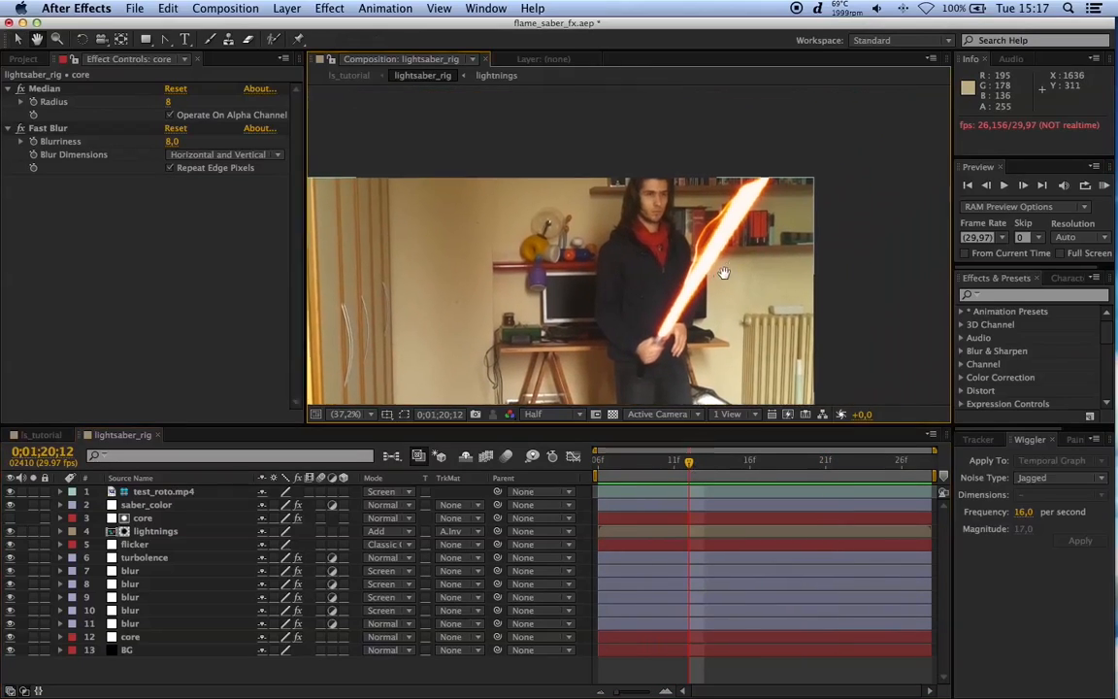
left_click_drag(835, 256, 755, 251)
left_click(549, 414)
left_click(560, 453)
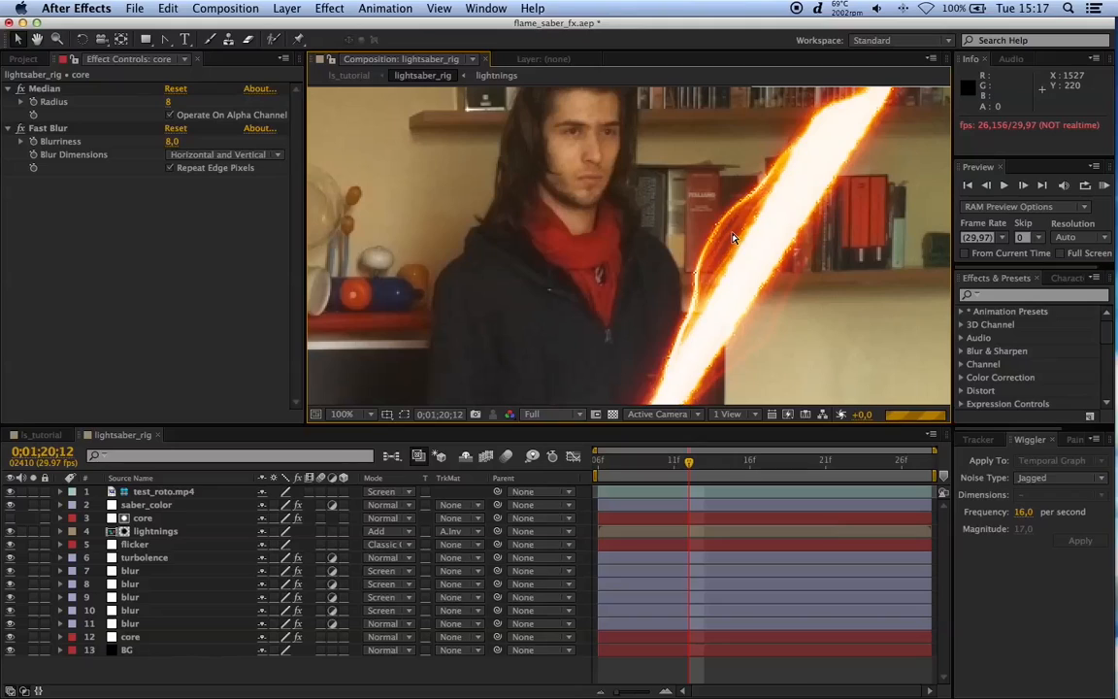
left_click_drag(746, 309, 661, 194)
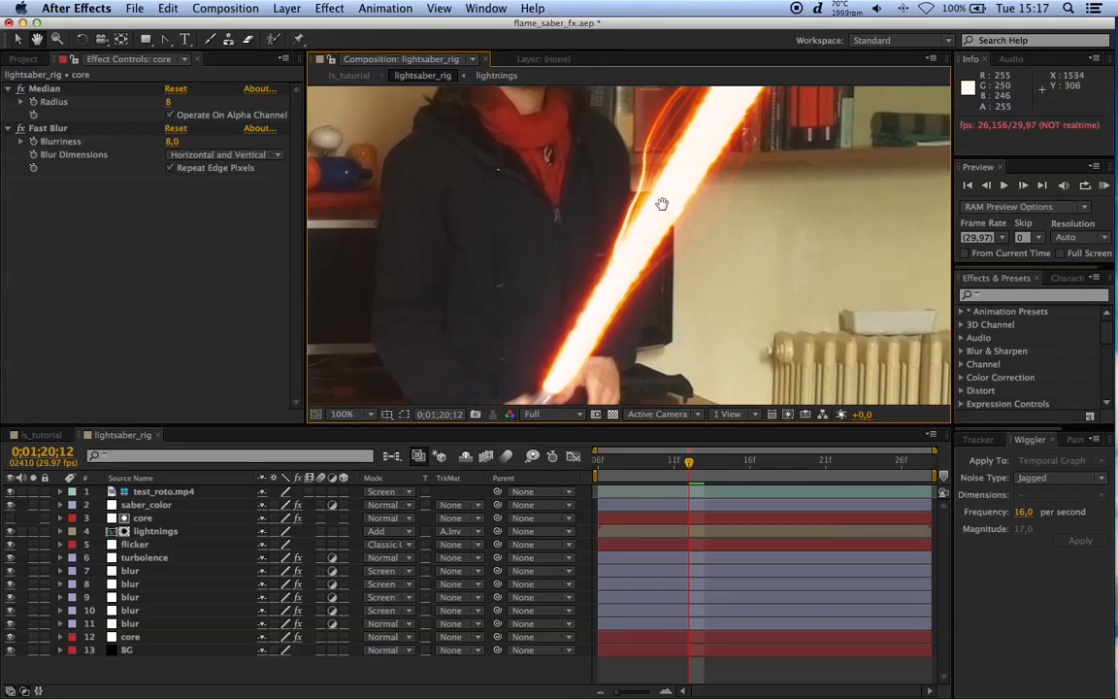
Step: Examine the blade and lightning close up on frame 0;01;20;22, ending with the whole composition fitted to the viewer
left_click(846, 475)
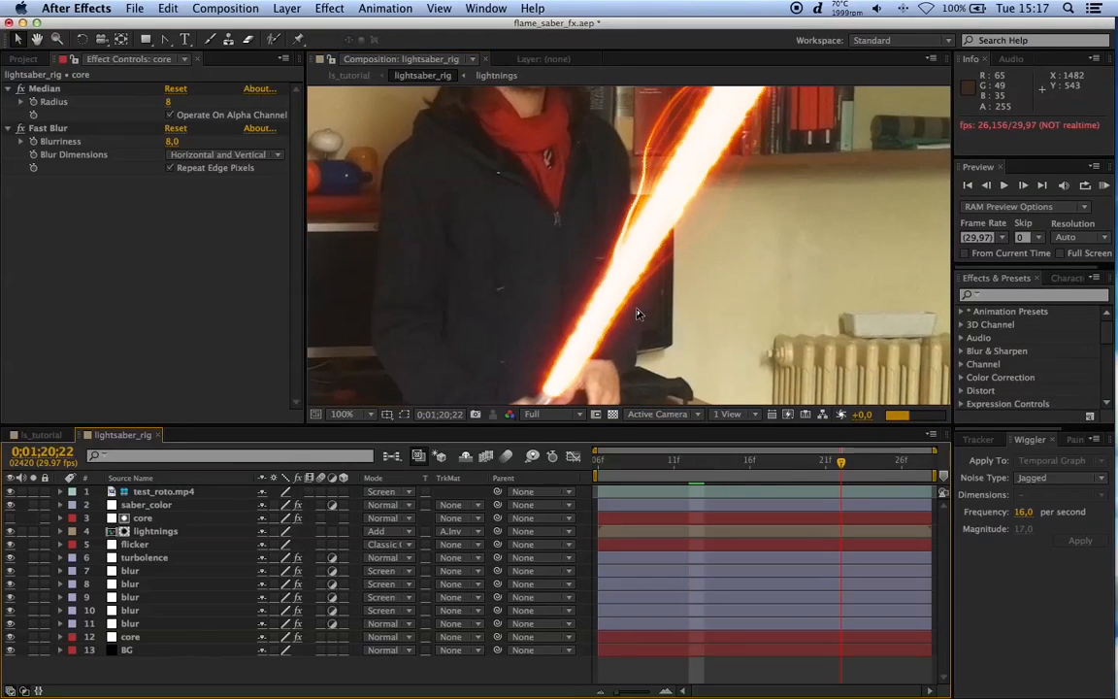
left_click_drag(626, 314, 648, 210)
left_click_drag(458, 325, 661, 169)
left_click_drag(545, 249, 730, 82)
left_click_drag(716, 152, 582, 300)
left_click_drag(655, 230, 694, 223)
scroll(674, 256, "down", 1)
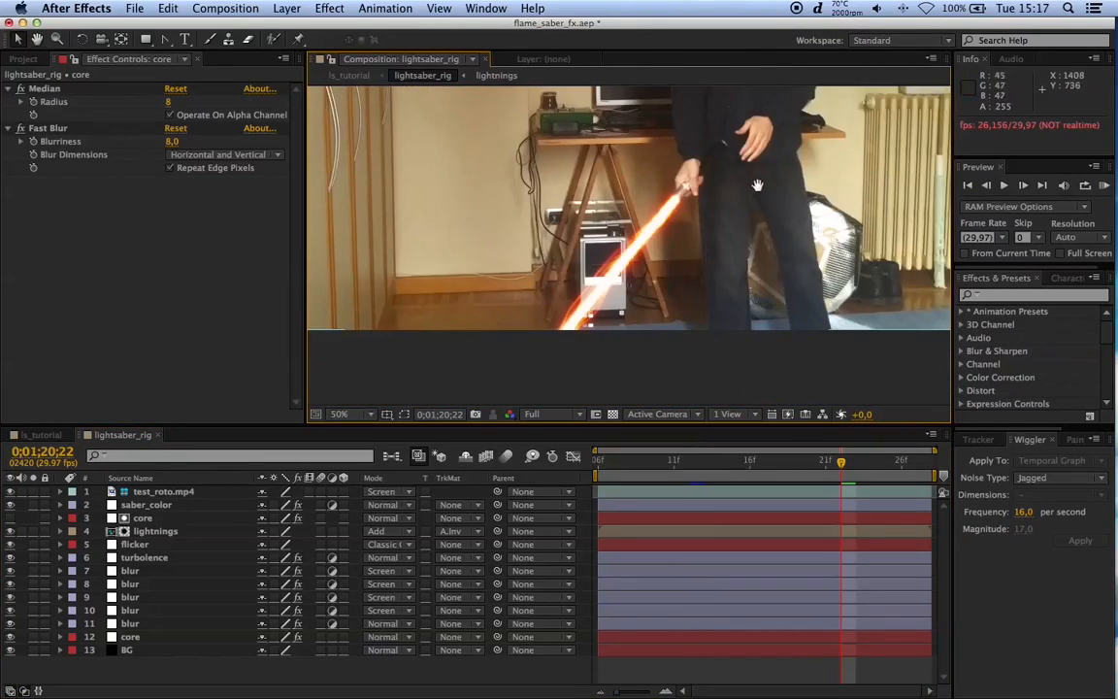
left_click_drag(761, 195, 716, 259)
scroll(710, 249, "down", 1)
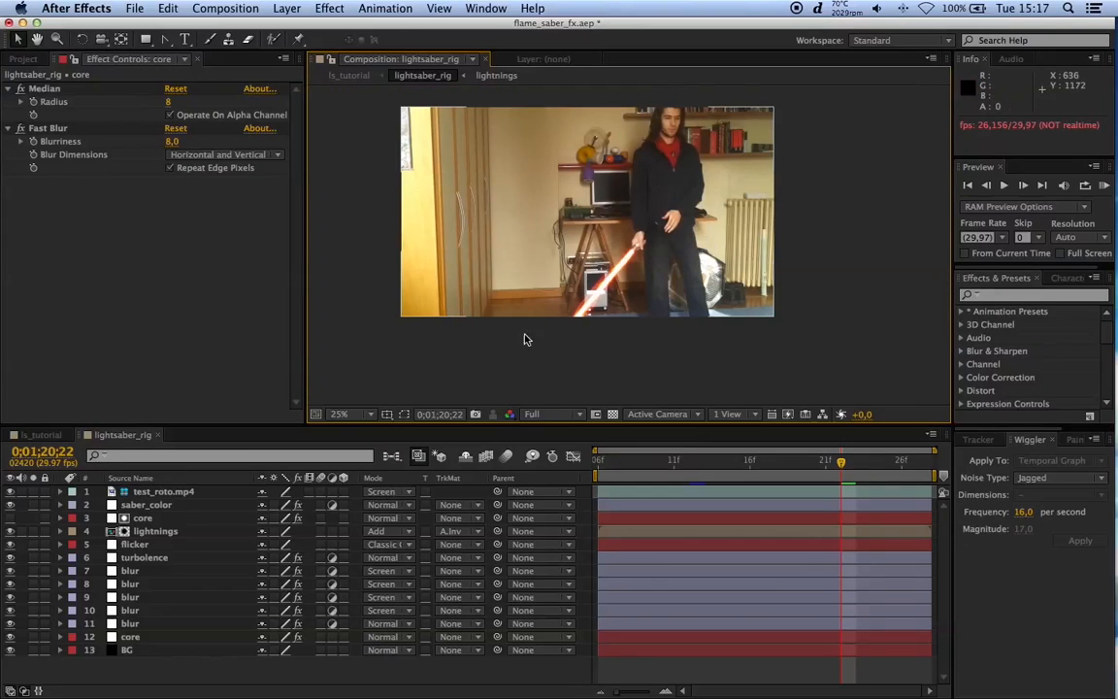
left_click(340, 414)
left_click(348, 429)
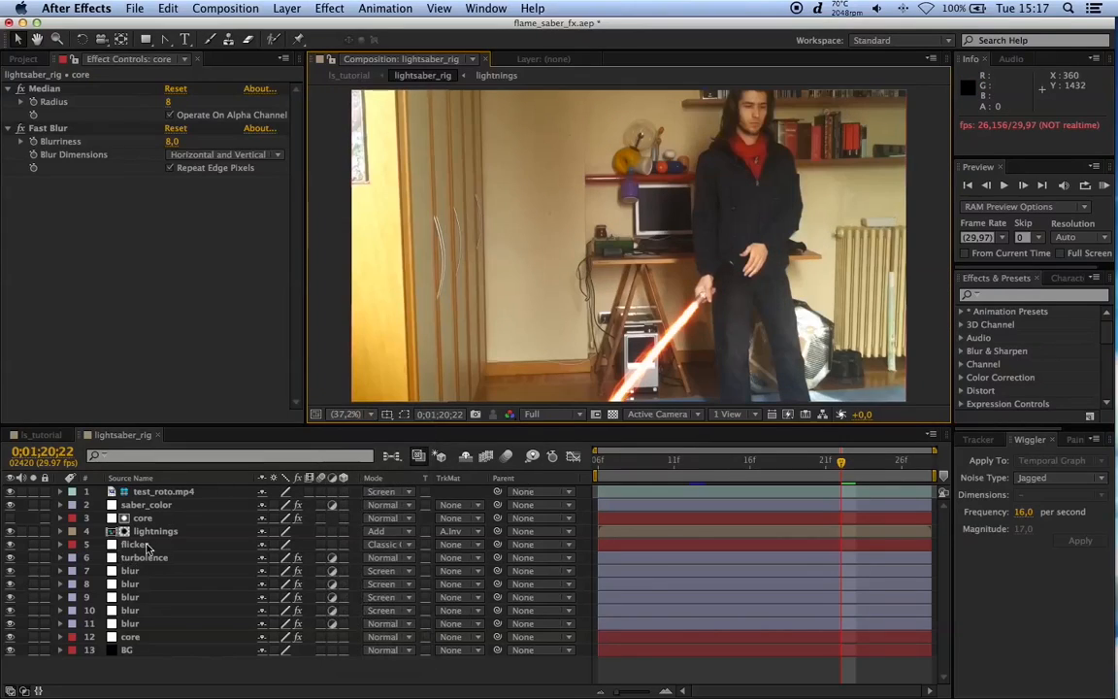
Step: Add a Hue/Saturation effect to the saber_color layer and enable Colorize
left_click(146, 505)
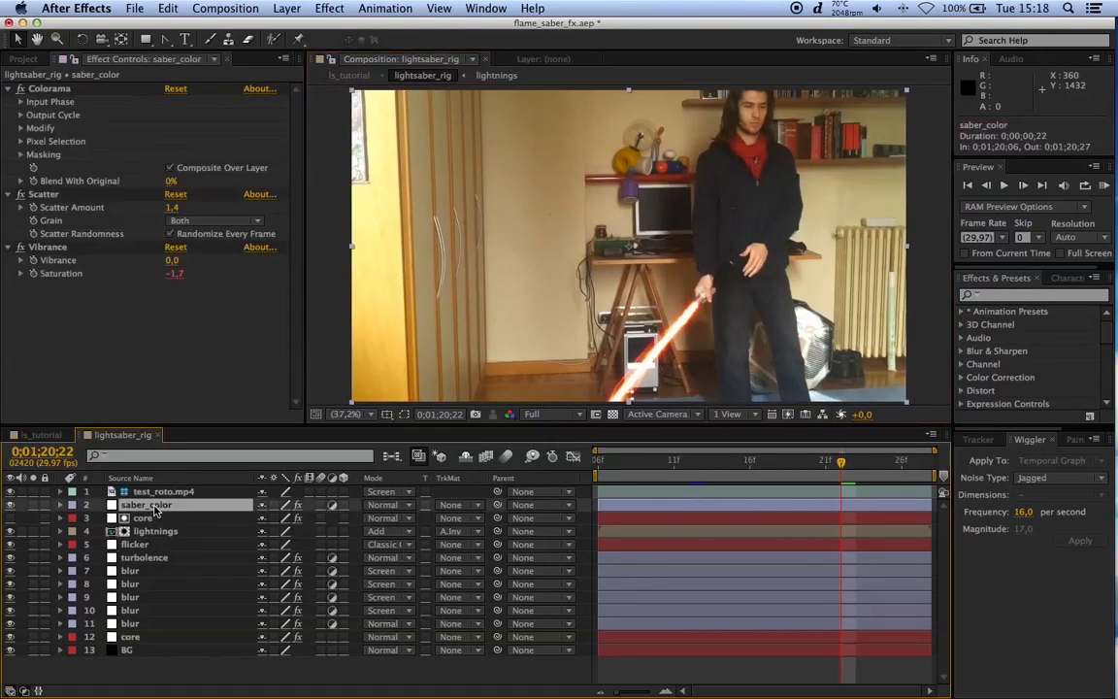
left_click(9, 90)
right_click(66, 217)
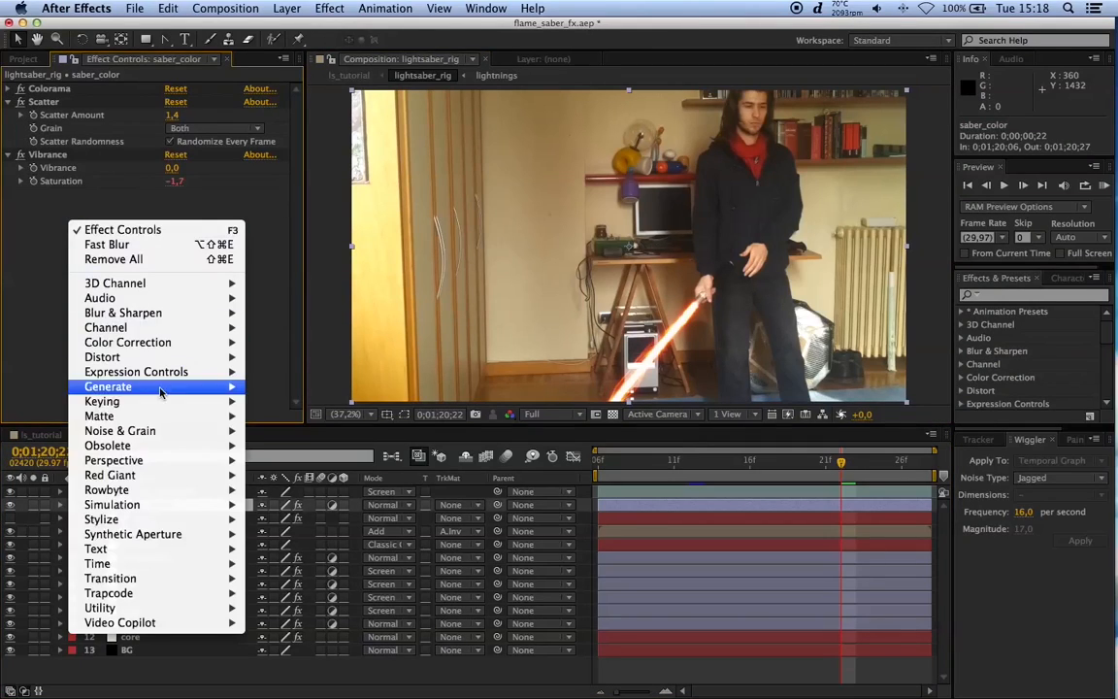
mouse_move(150, 342)
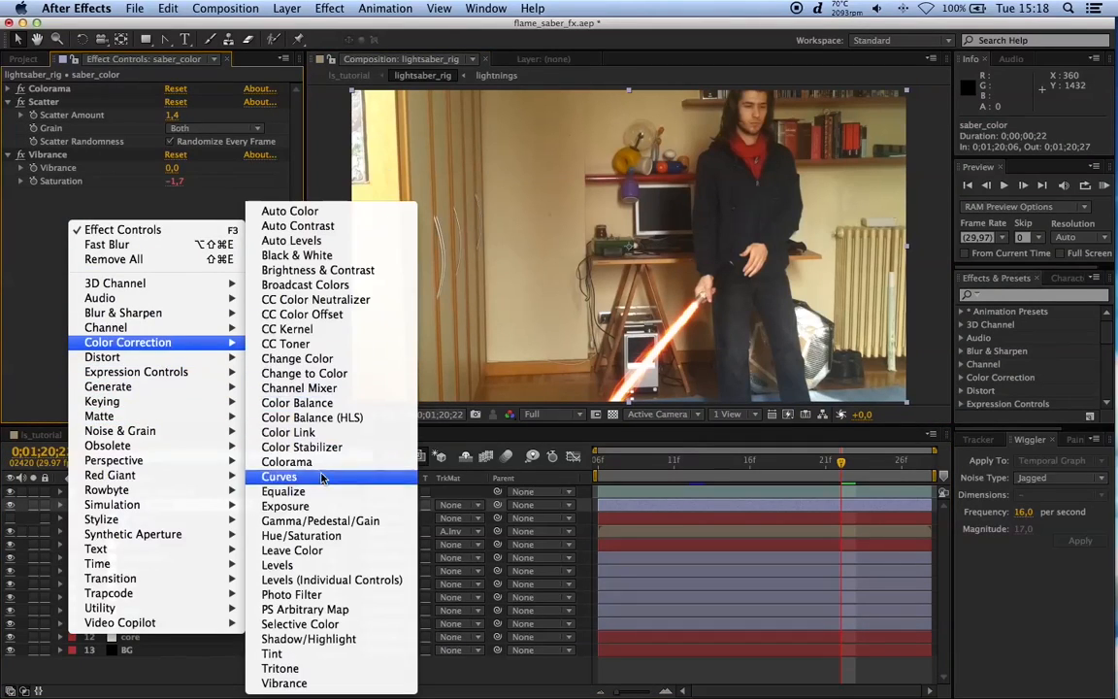
left_click(303, 536)
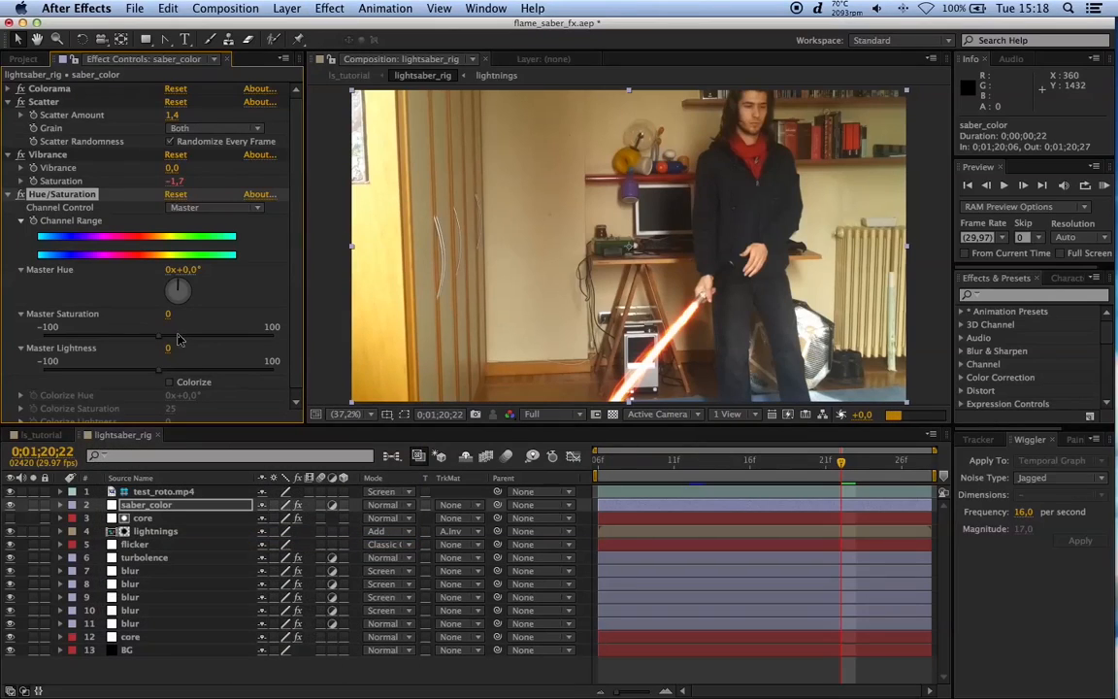
scroll(176, 388, "down", 1)
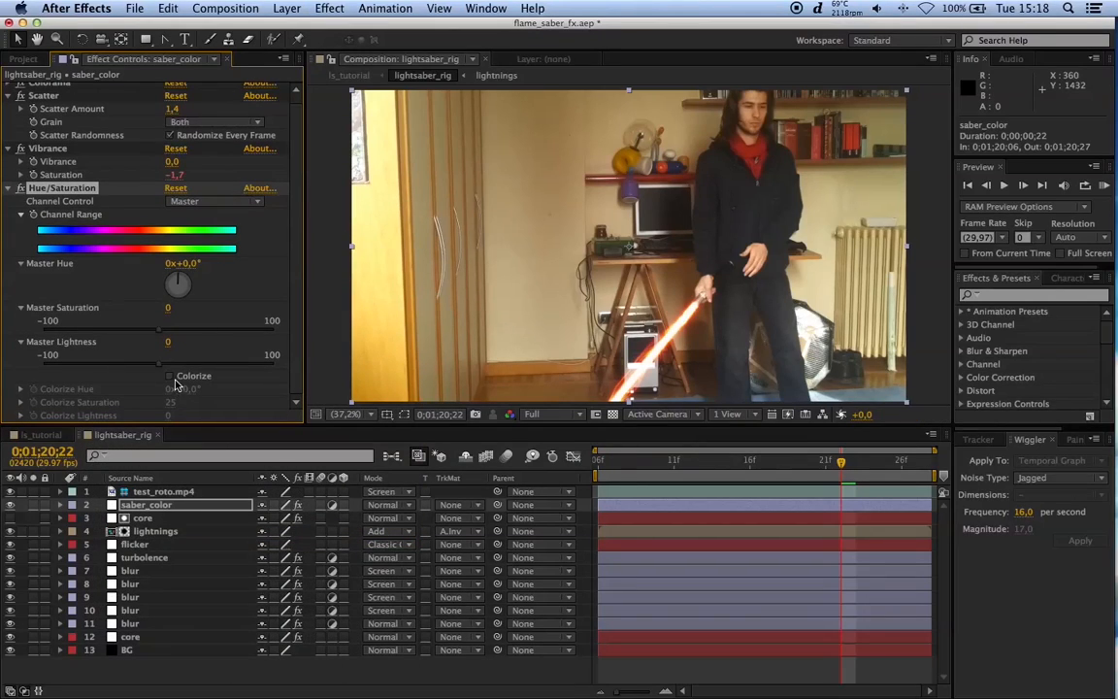
left_click(171, 380)
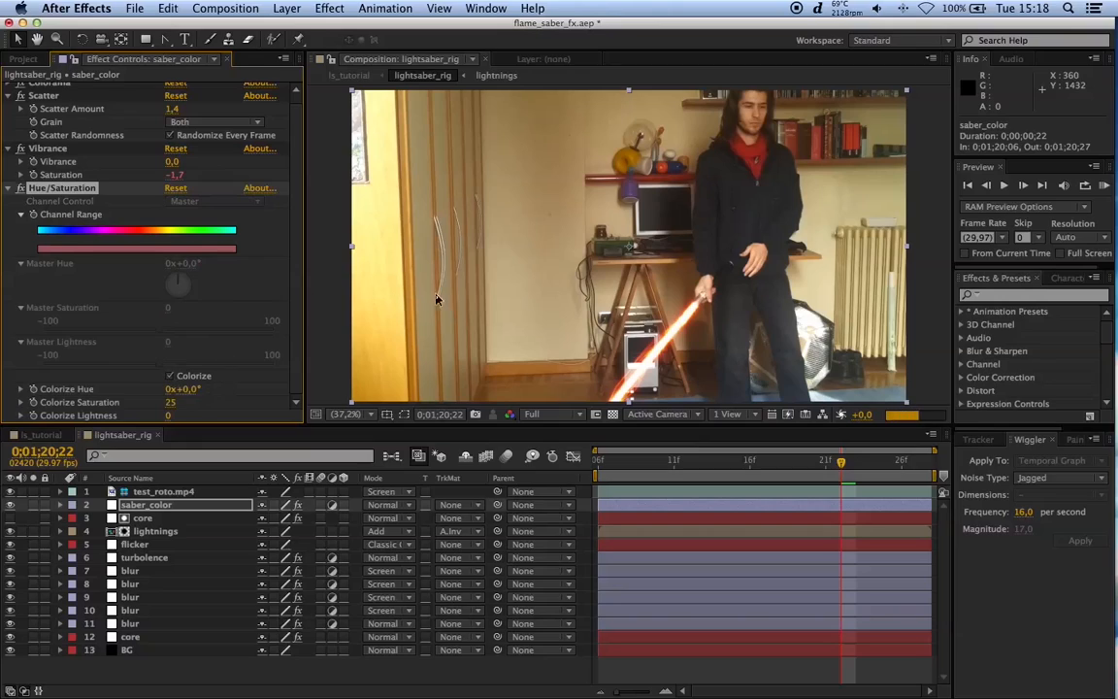
Step: Set the saber_color layer's Colorize Hue to 48° and Colorize Saturation to 50 while viewing the blade at 100%
left_click_drag(707, 324, 670, 246)
scroll(648, 277, "up", 2)
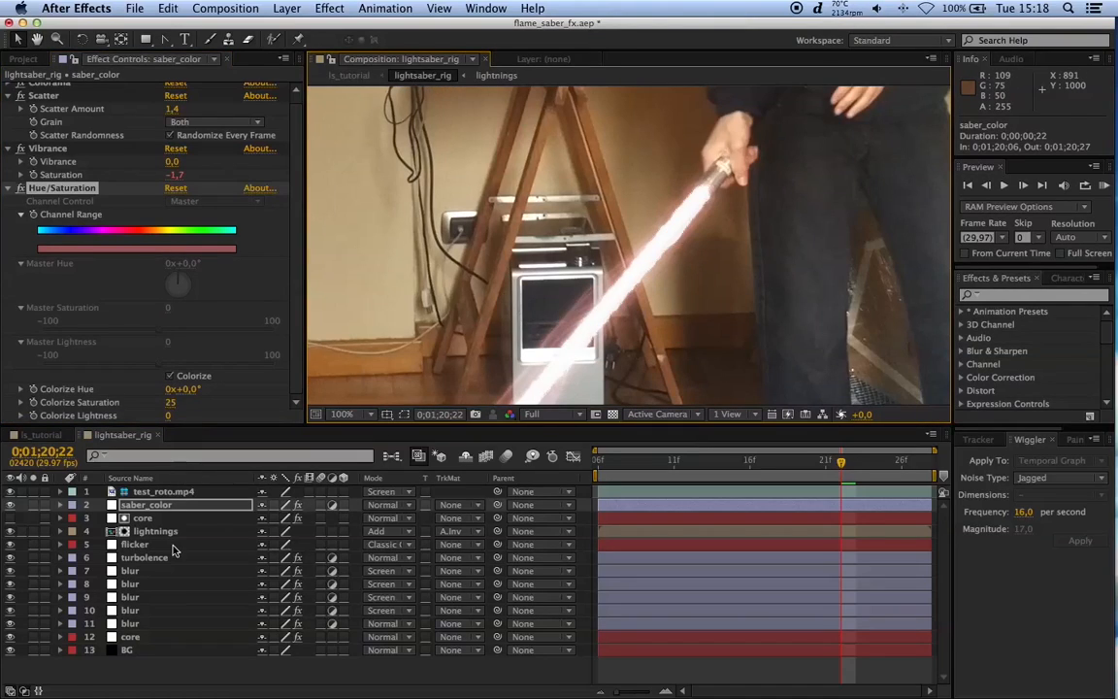
left_click_drag(190, 395, 218, 396)
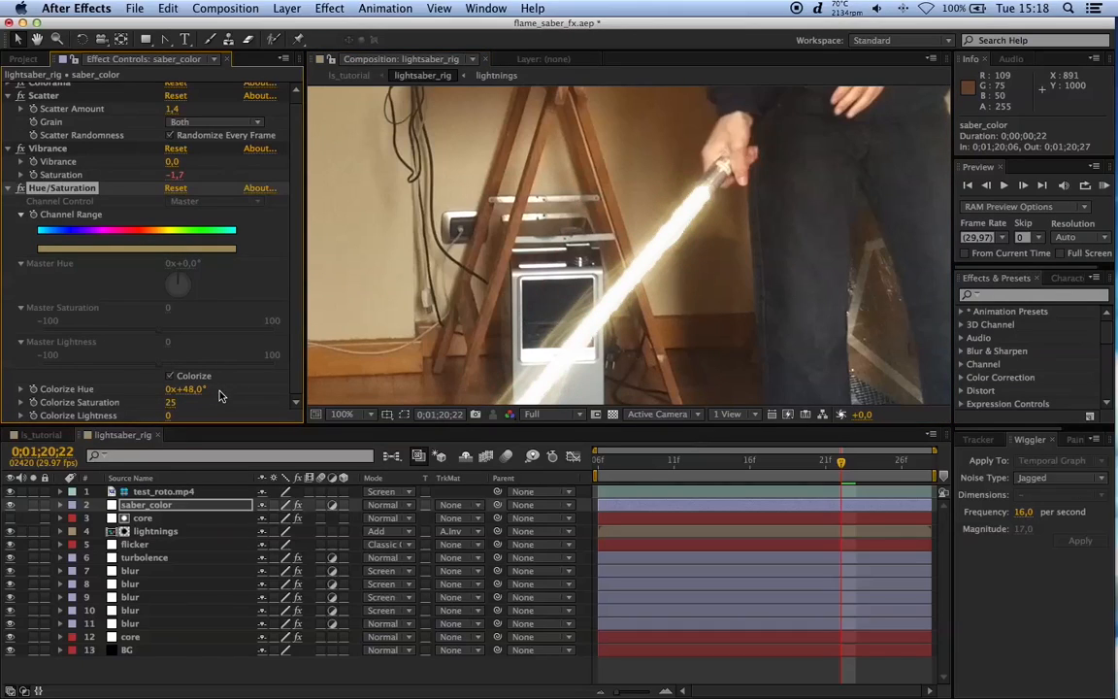
left_click(172, 404)
type("50")
key("Return")
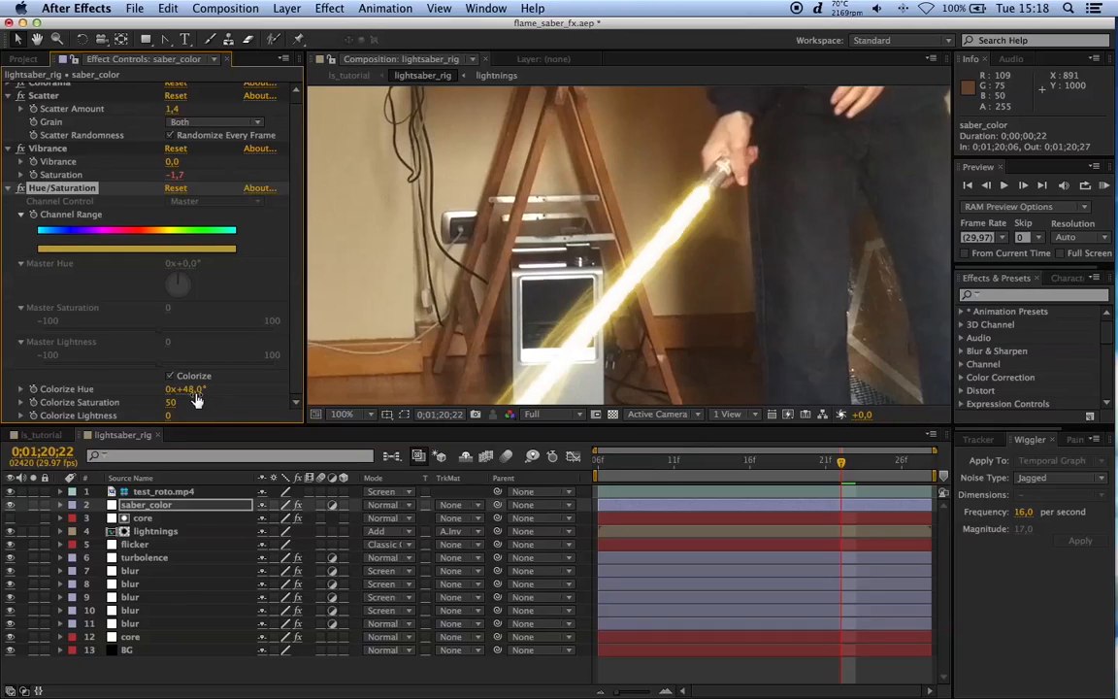
Step: Turn the saber blue by setting the saber_color layer's Colorize Hue to 210°
left_click_drag(246, 389, 198, 395)
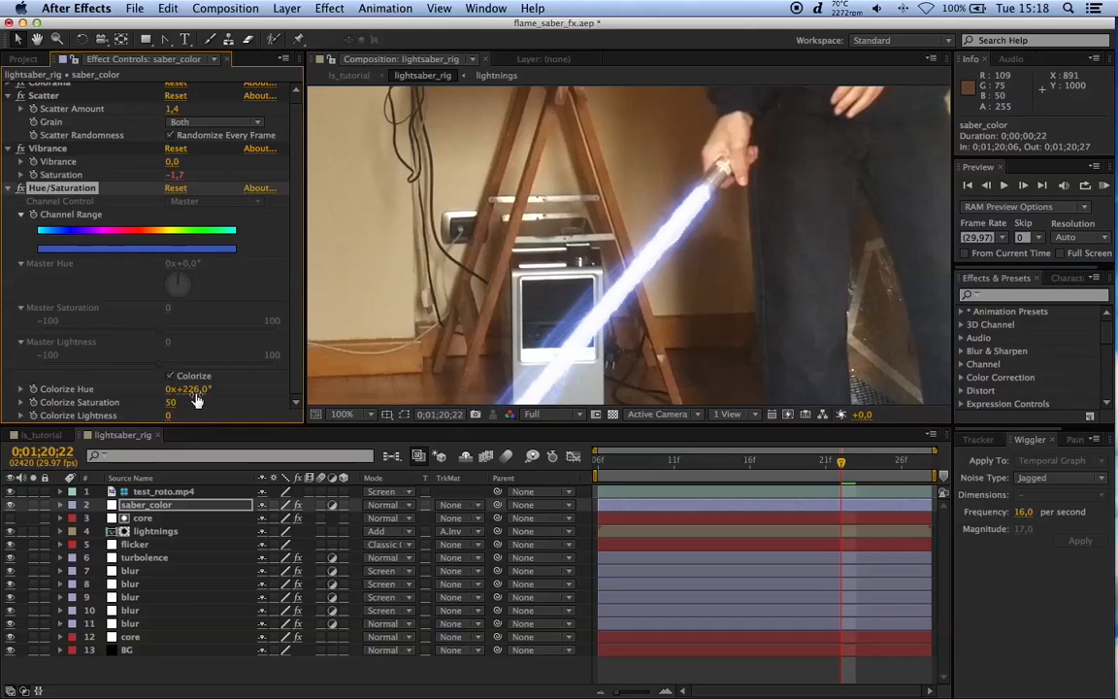
left_click(191, 389)
type("210")
key("Return")
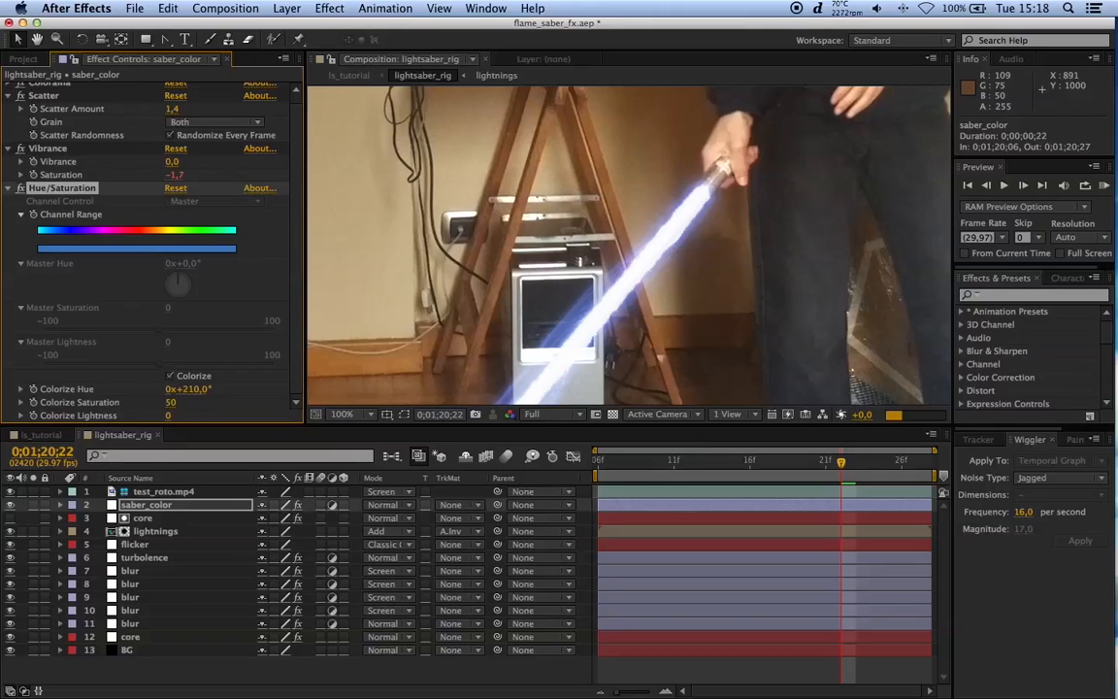
Step: Check the blue blade on frames 0;01;20;14 and 0;01;20;10, examining its lightning at 100% on the second one
scroll(695, 265, "down", 2)
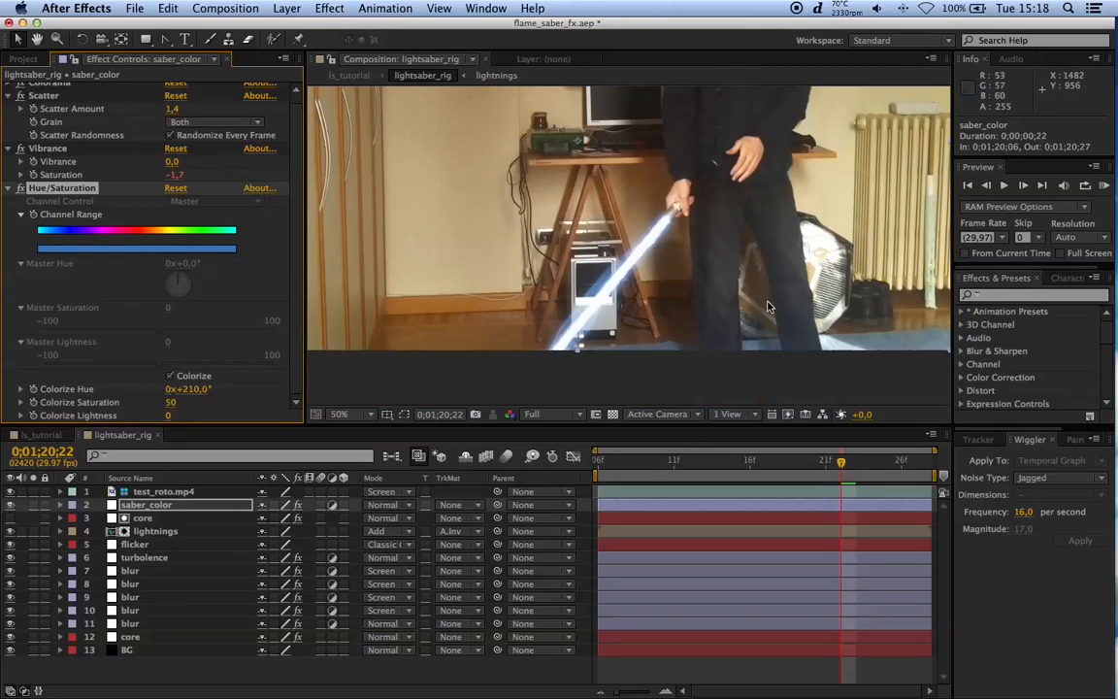
scroll(728, 308, "down", 2)
left_click(718, 464)
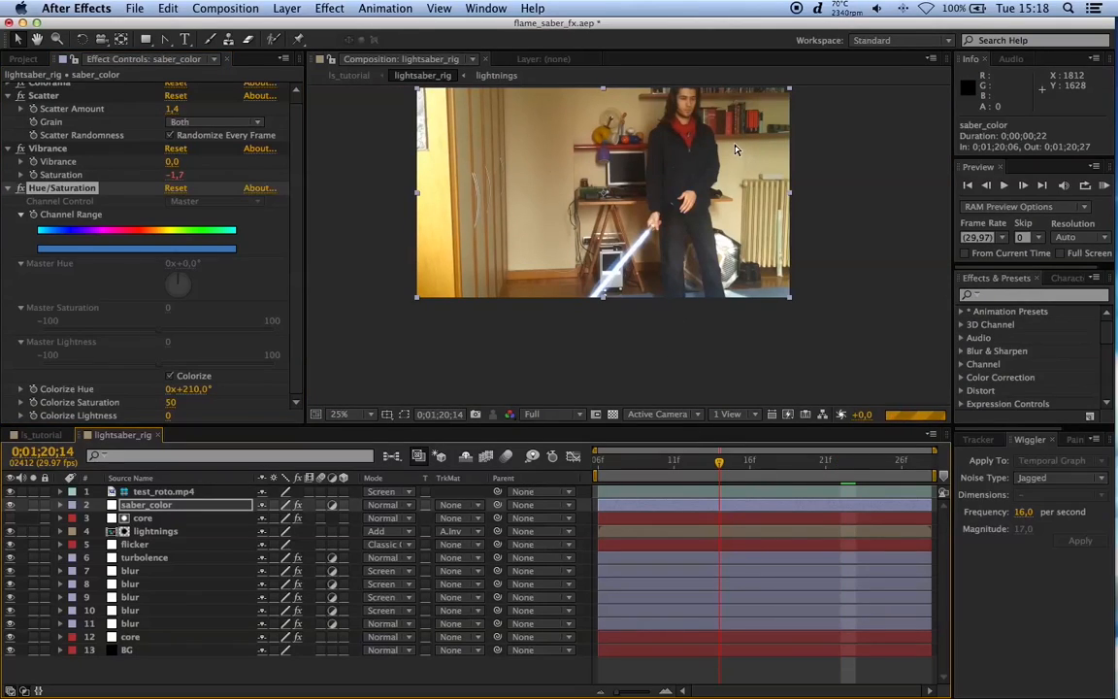
left_click_drag(735, 149, 626, 224)
left_click(657, 466)
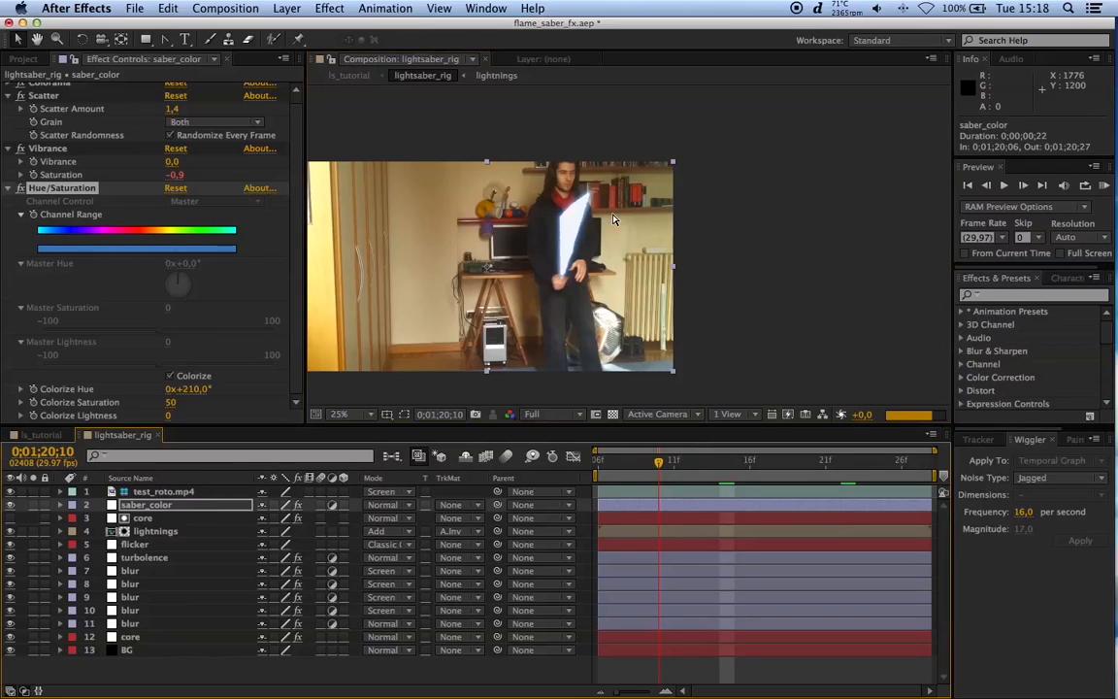
scroll(612, 219, "up", 2)
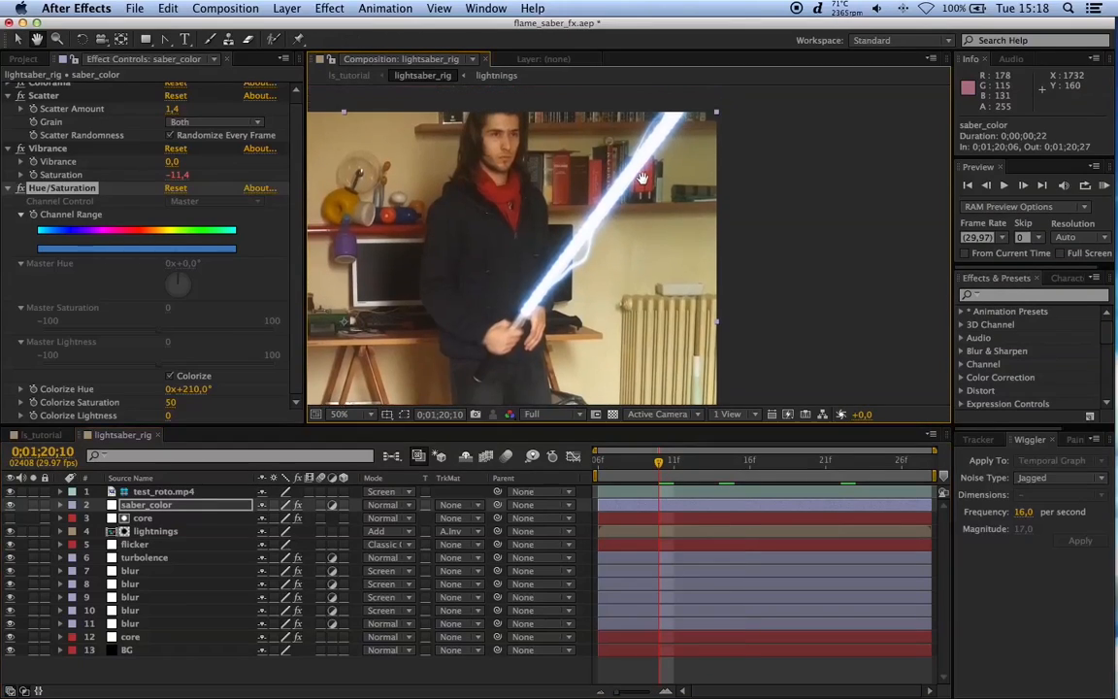
scroll(592, 247, "up", 1)
key("space")
left_click_drag(683, 154, 661, 202)
key("space")
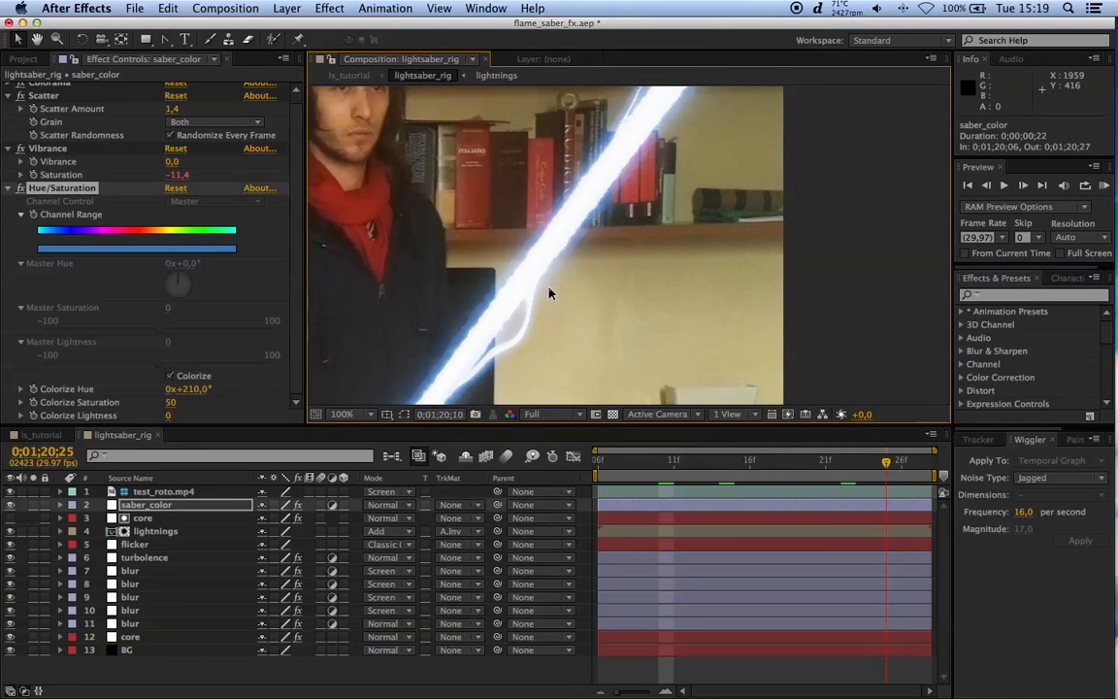
Step: Inspect the blue blade and its lightning close up on frames 0;01;20;25, 0;01;20;24 and 0;01;20;23
key("space")
left_click_drag(449, 342, 645, 266)
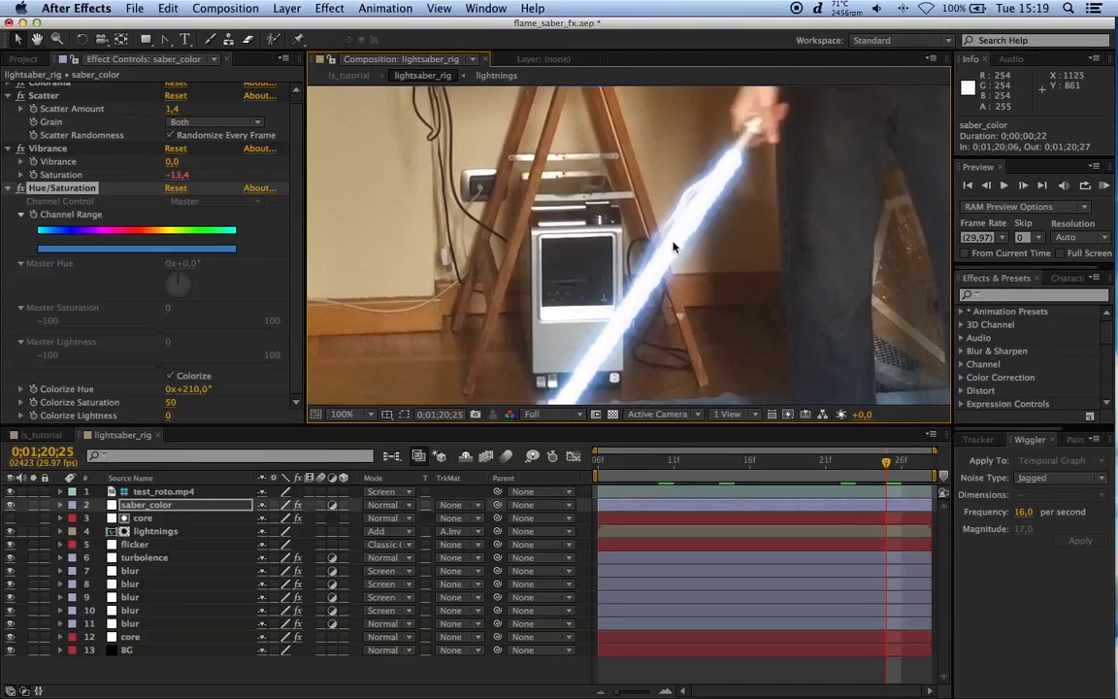
left_click_drag(894, 465, 872, 467)
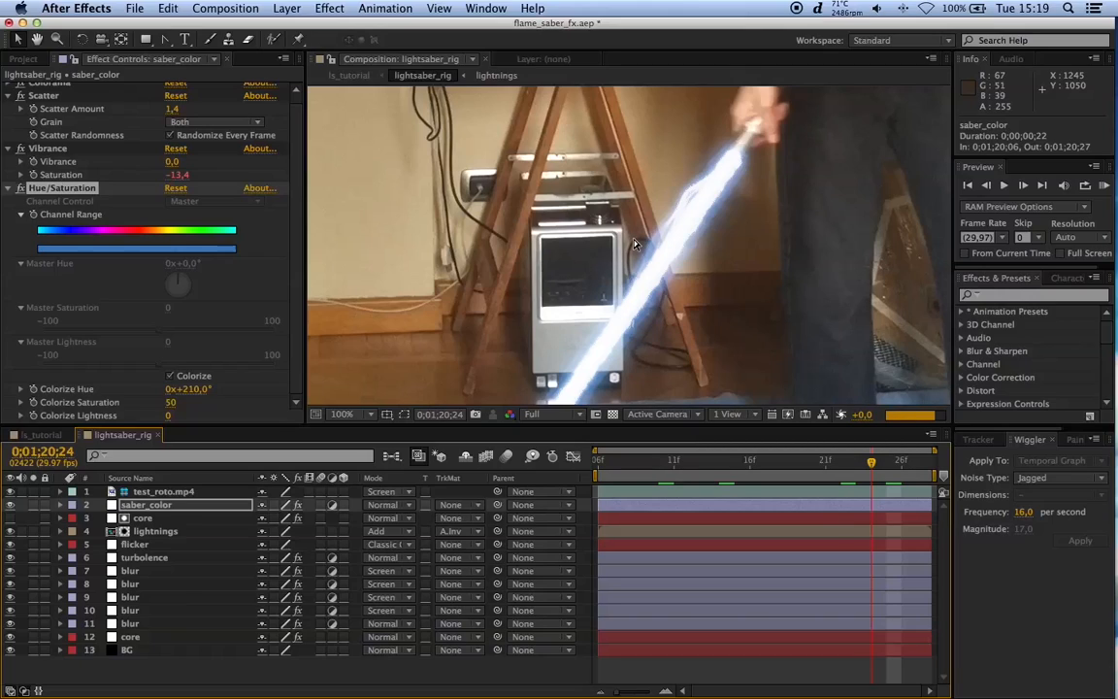
left_click_drag(871, 463, 858, 468)
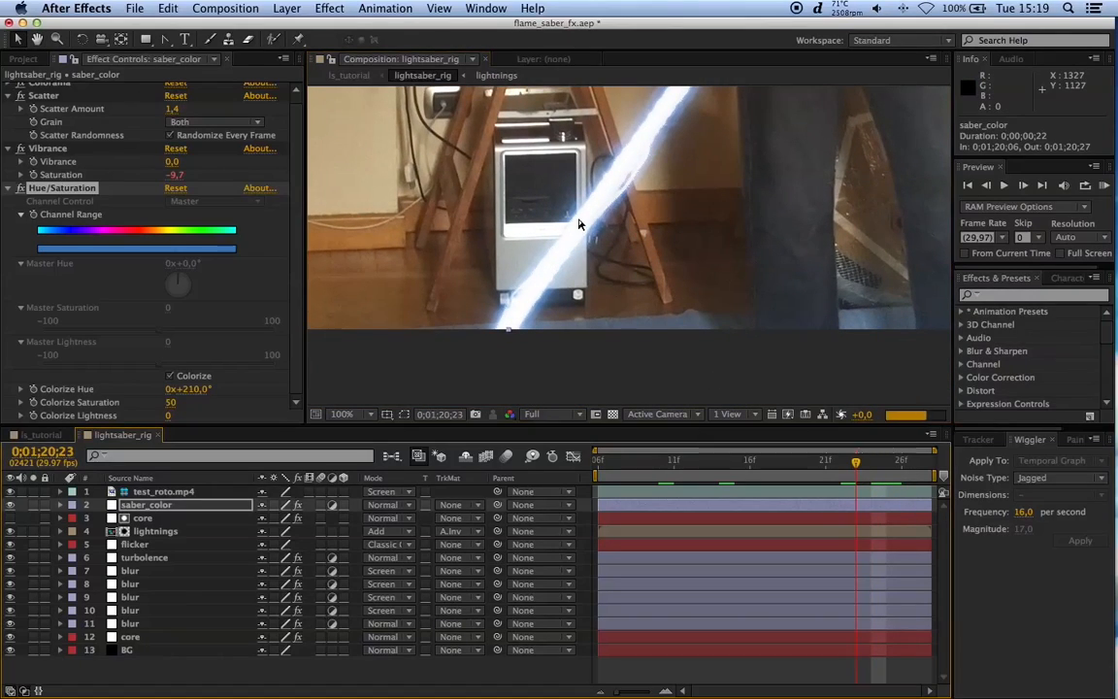
left_click_drag(649, 188, 622, 266)
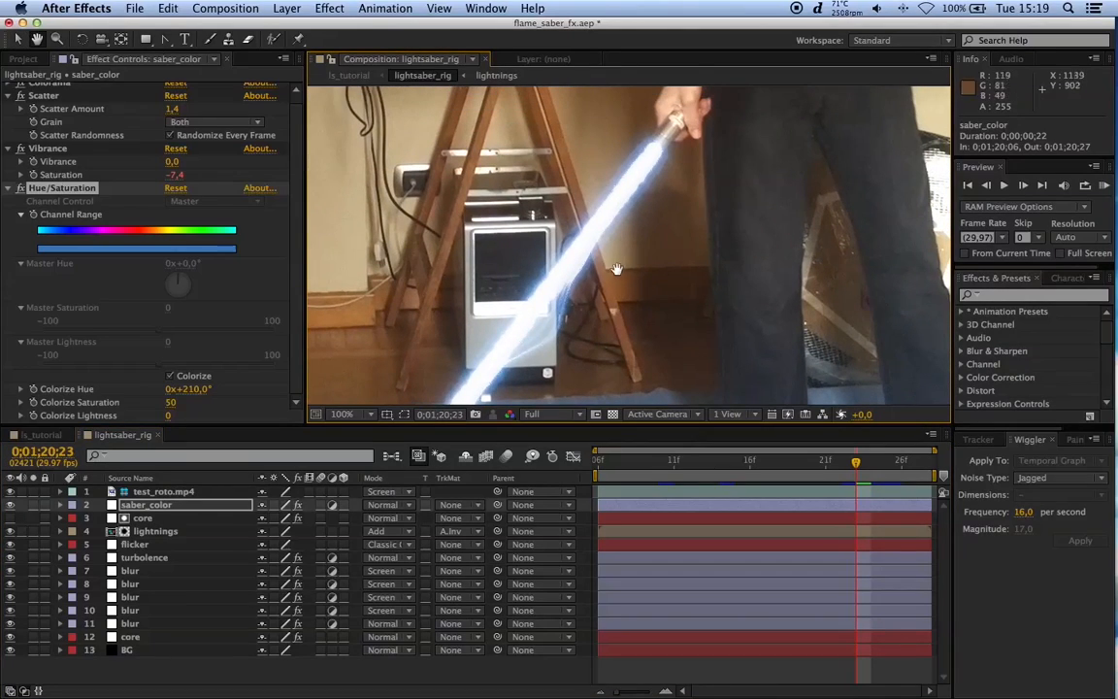
scroll(550, 327, "up", 1)
scroll(521, 327, "down", 1)
Step: Show the blade at 50% on frame 0;01;20;12, deselect the saber_color layer and save the project
left_click(686, 468)
scroll(676, 253, "down", 1)
key("space")
left_click_drag(787, 132, 711, 254)
mouse_move(734, 209)
left_mouse_down()
mouse_move(681, 324)
mouse_move(667, 273)
mouse_move(648, 306)
left_mouse_up()
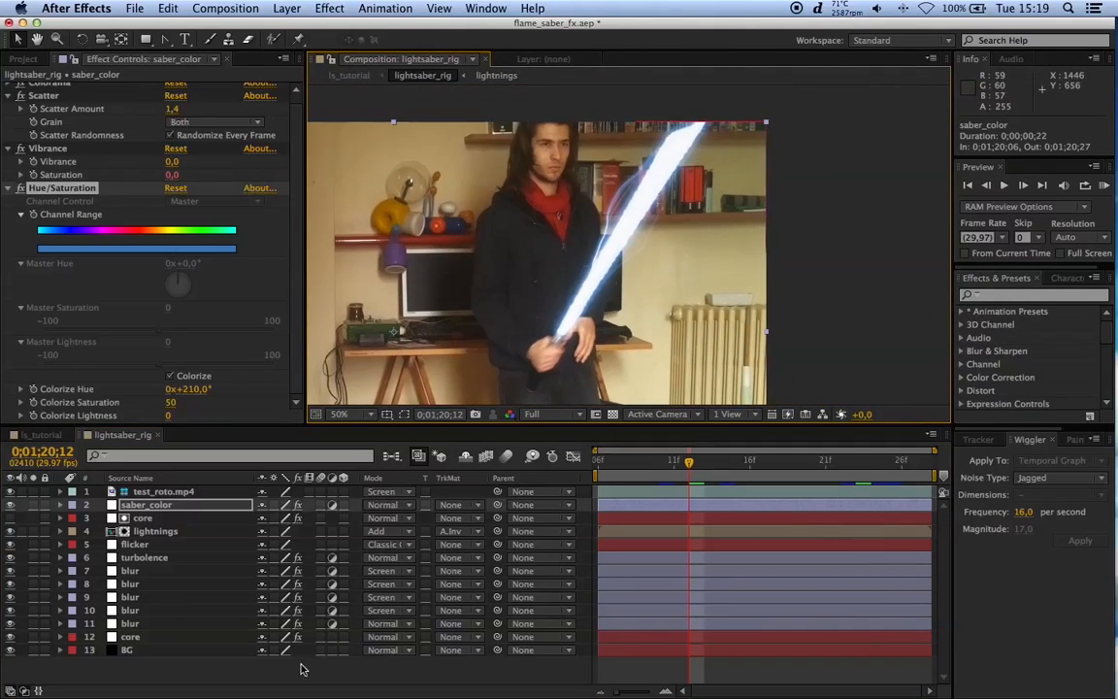
left_click(270, 672)
key("super+s")
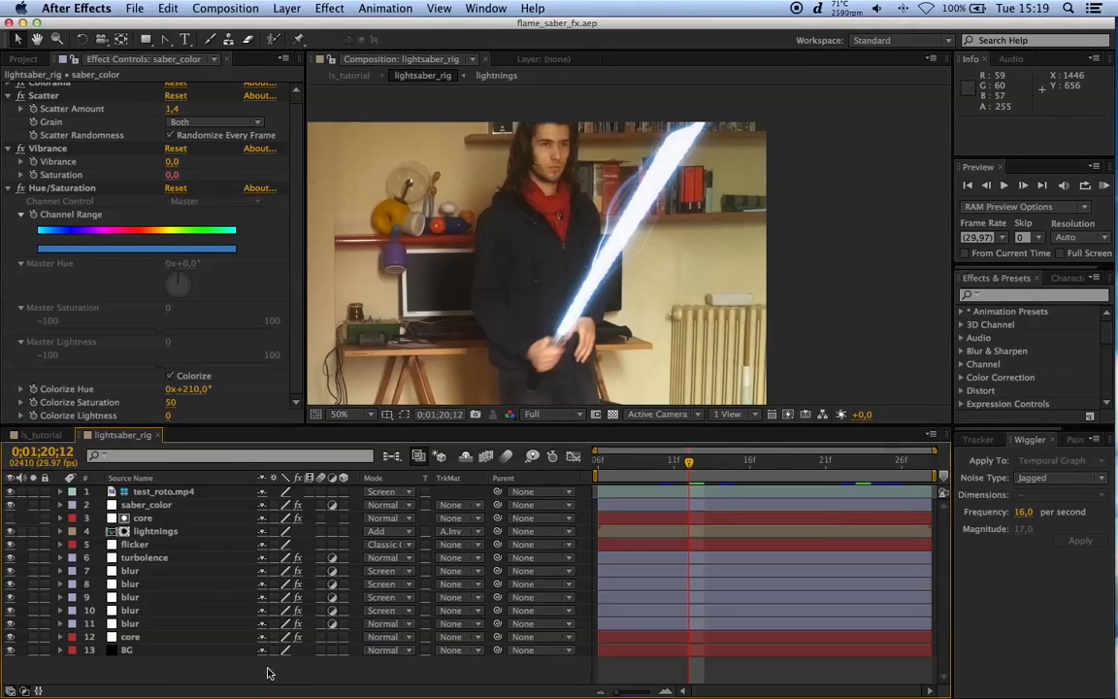